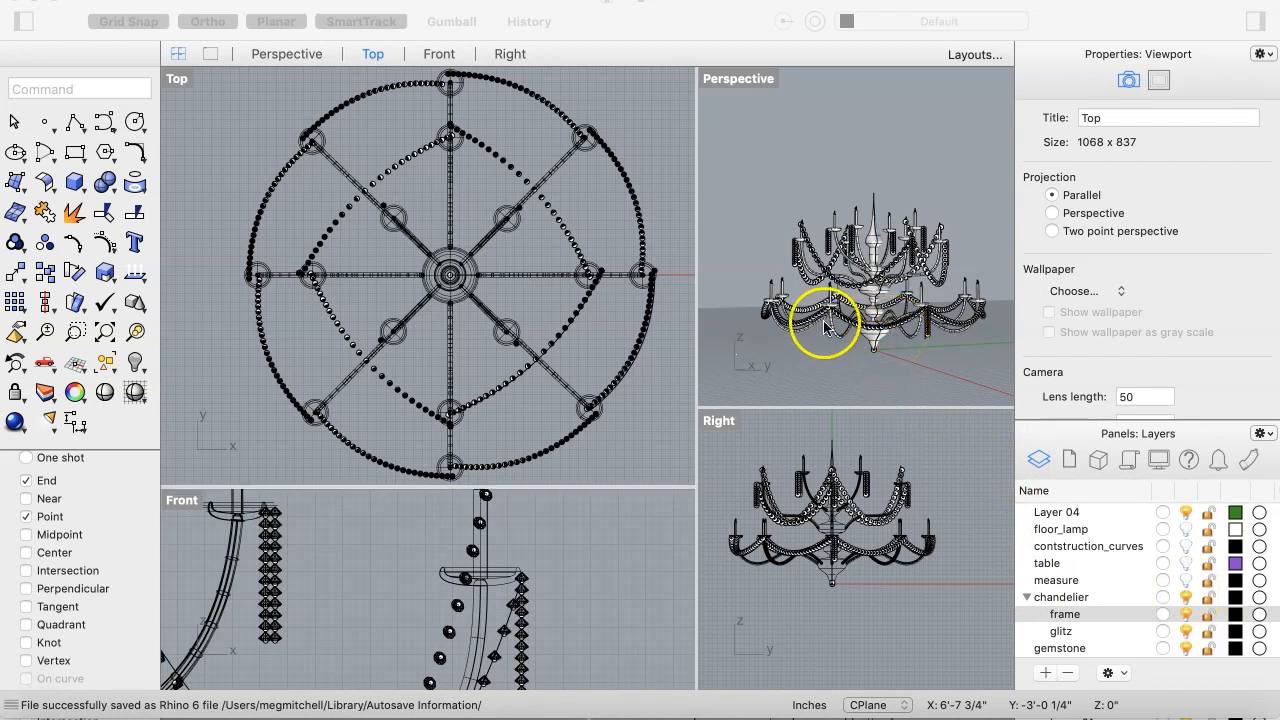
Step: Orbit the Perspective view and toggle the frame, glitz and chandelier layers' visibility off and back on
{"action": "left_click", "coordinate": [815, 373]}
{"action": "mouse_move", "coordinate": [871, 357]}
{"action": "right_mouse_down"}
{"action": "mouse_move", "coordinate": [884, 357]}
{"action": "mouse_move", "coordinate": [870, 365]}
{"action": "right_mouse_up"}
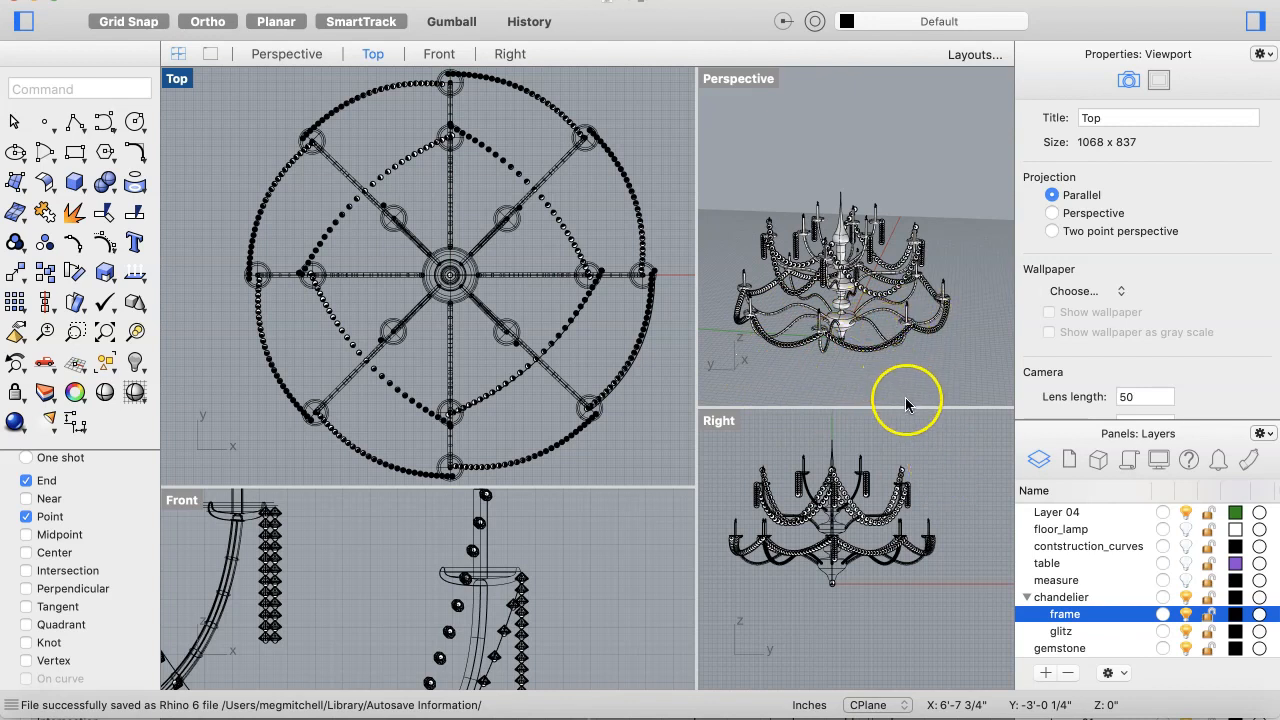
{"action": "left_click", "coordinate": [1188, 600]}
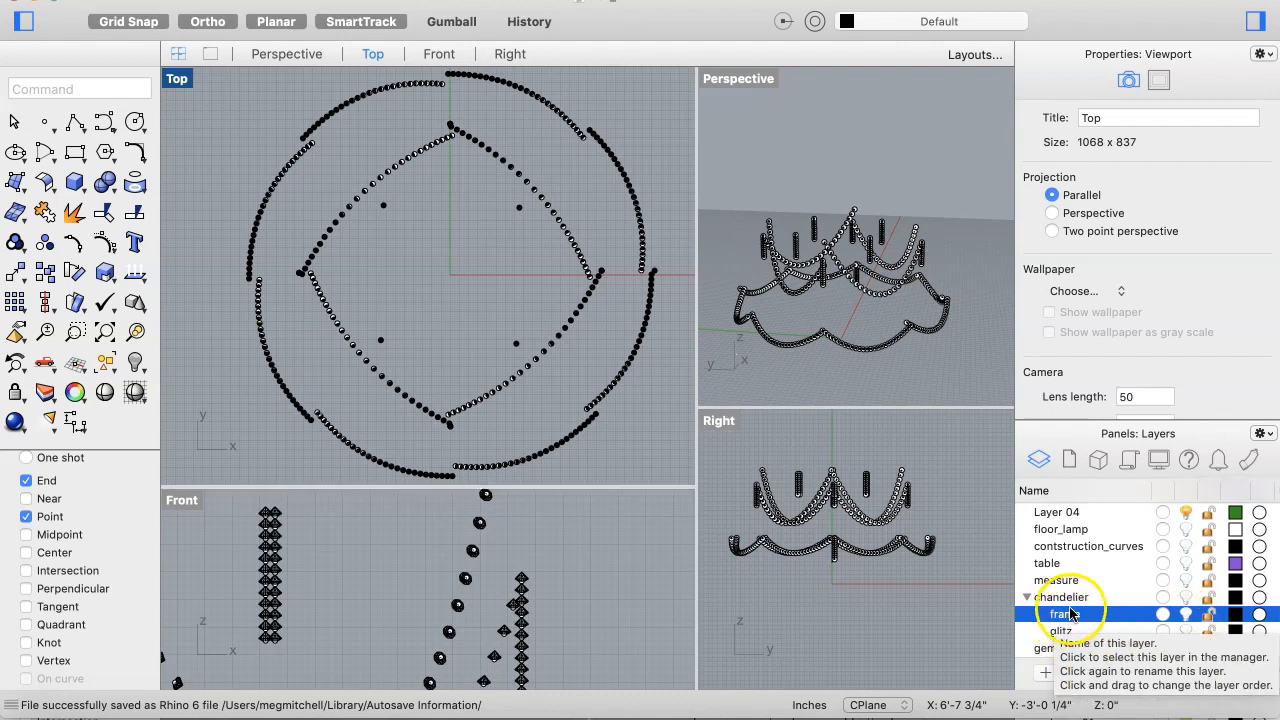
{"action": "left_click", "coordinate": [1186, 631]}
{"action": "left_click", "coordinate": [1186, 614]}
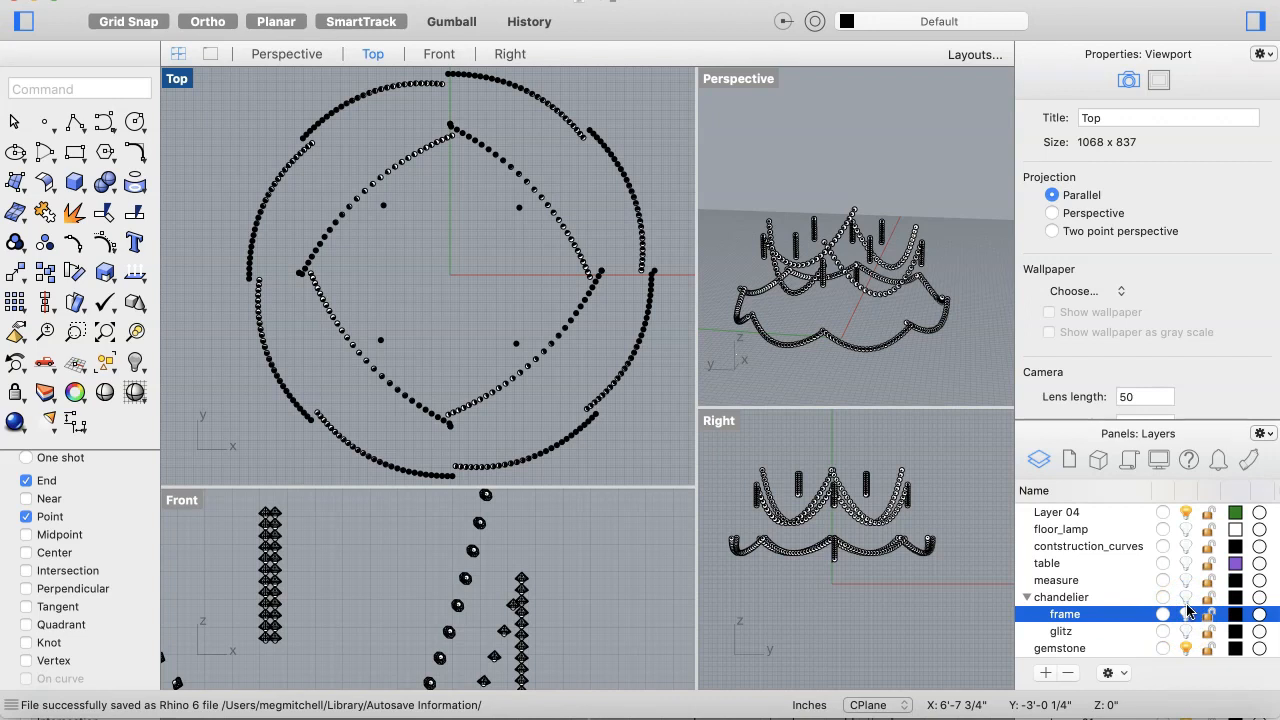
{"action": "left_click", "coordinate": [1186, 597]}
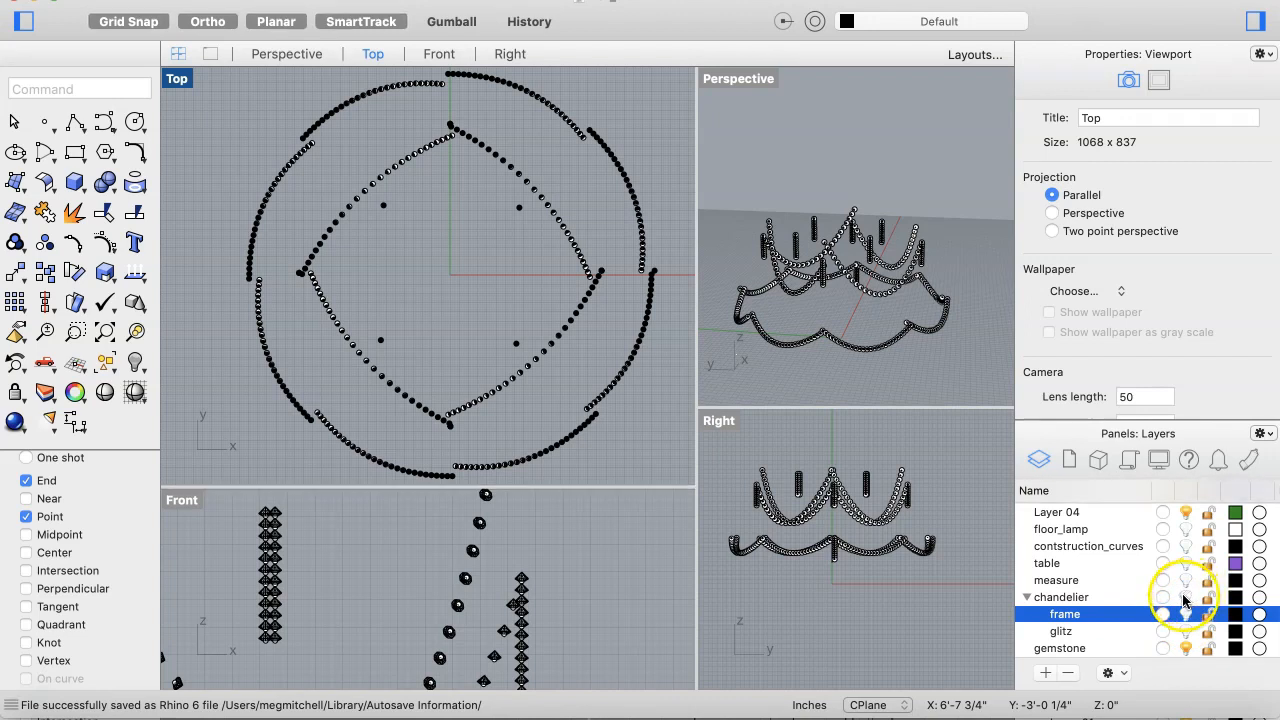
{"action": "left_click", "coordinate": [1113, 614]}
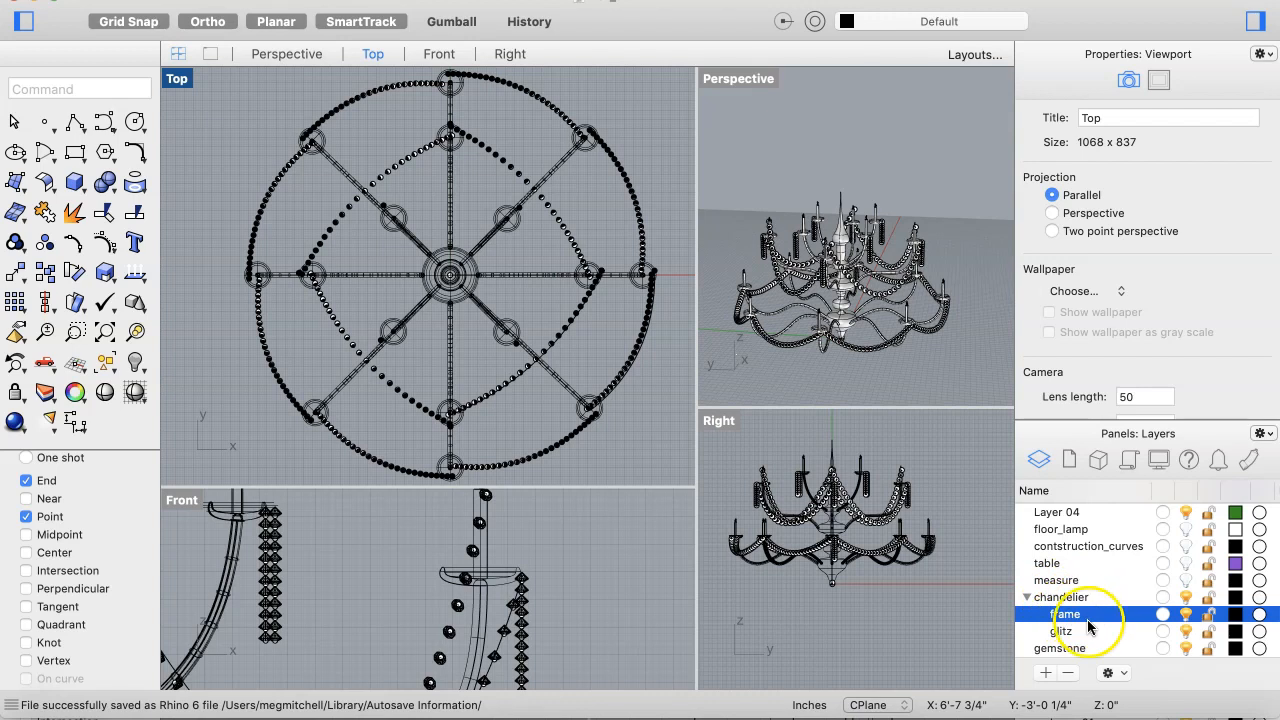
Step: Select the table layer and draw a box on the tabletop with Box: Corner to Corner, Height
{"action": "left_click", "coordinate": [1056, 563]}
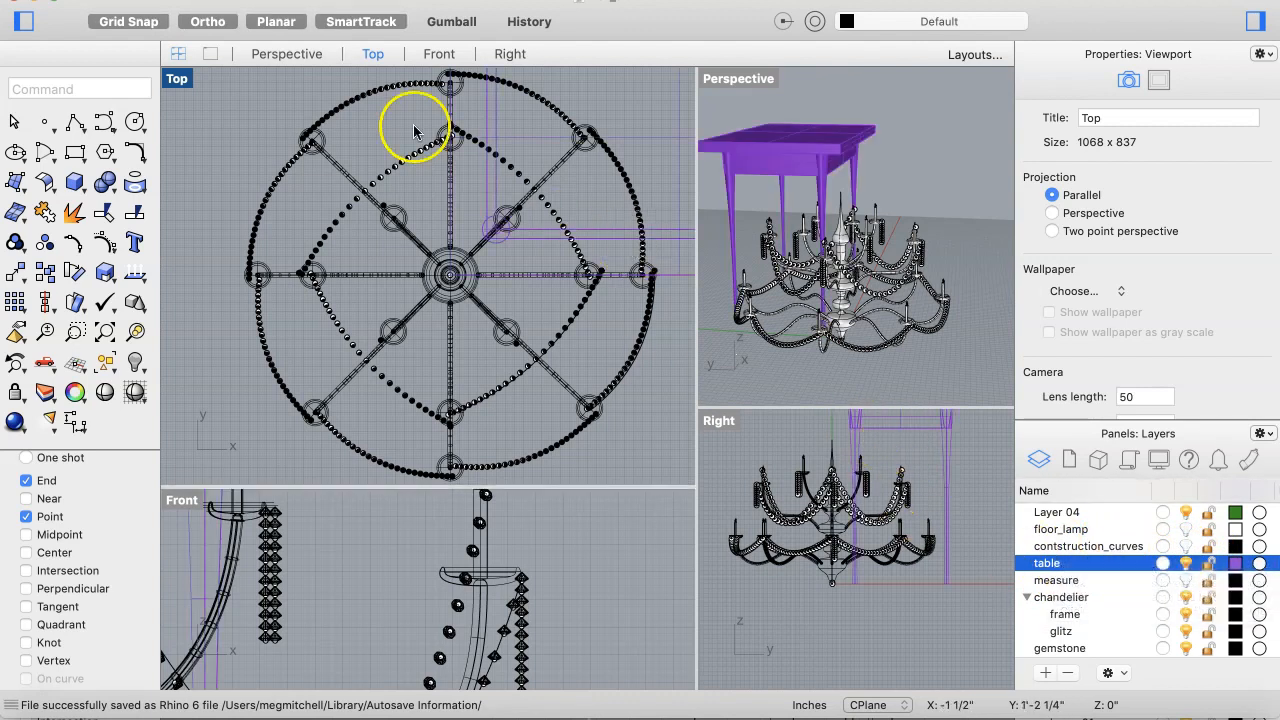
{"action": "left_click", "coordinate": [80, 195]}
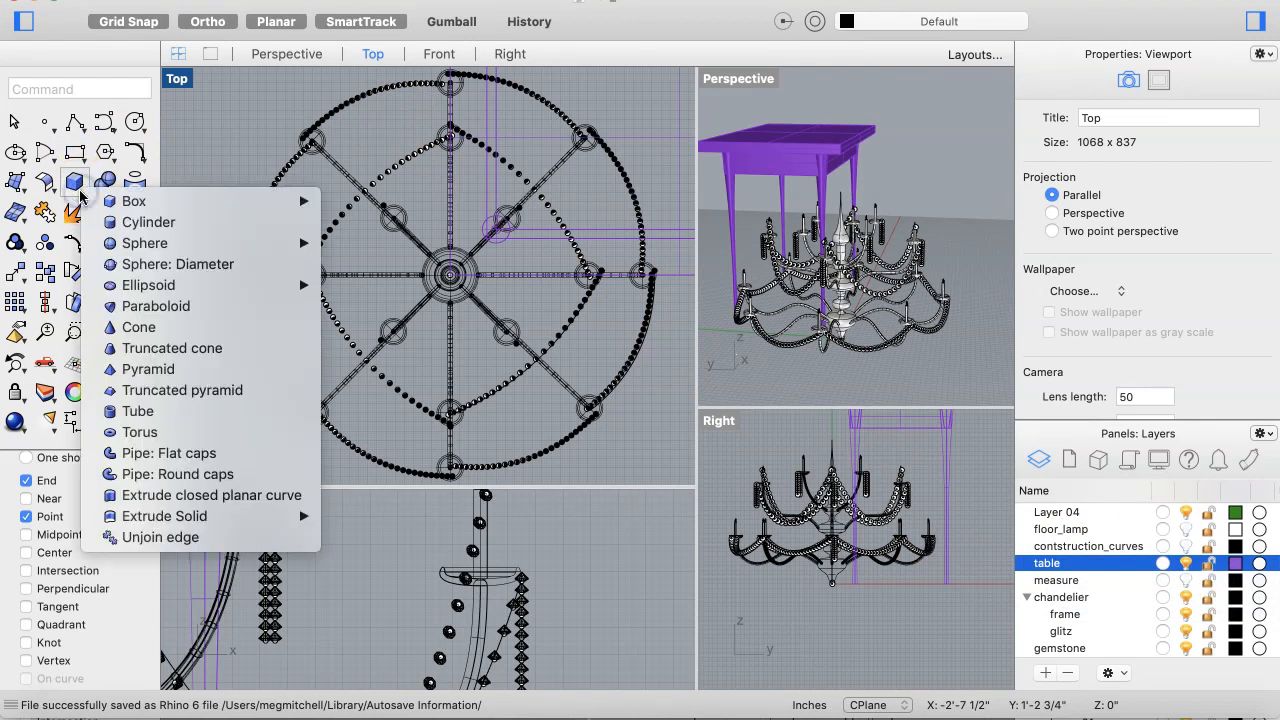
{"action": "left_click", "coordinate": [128, 205]}
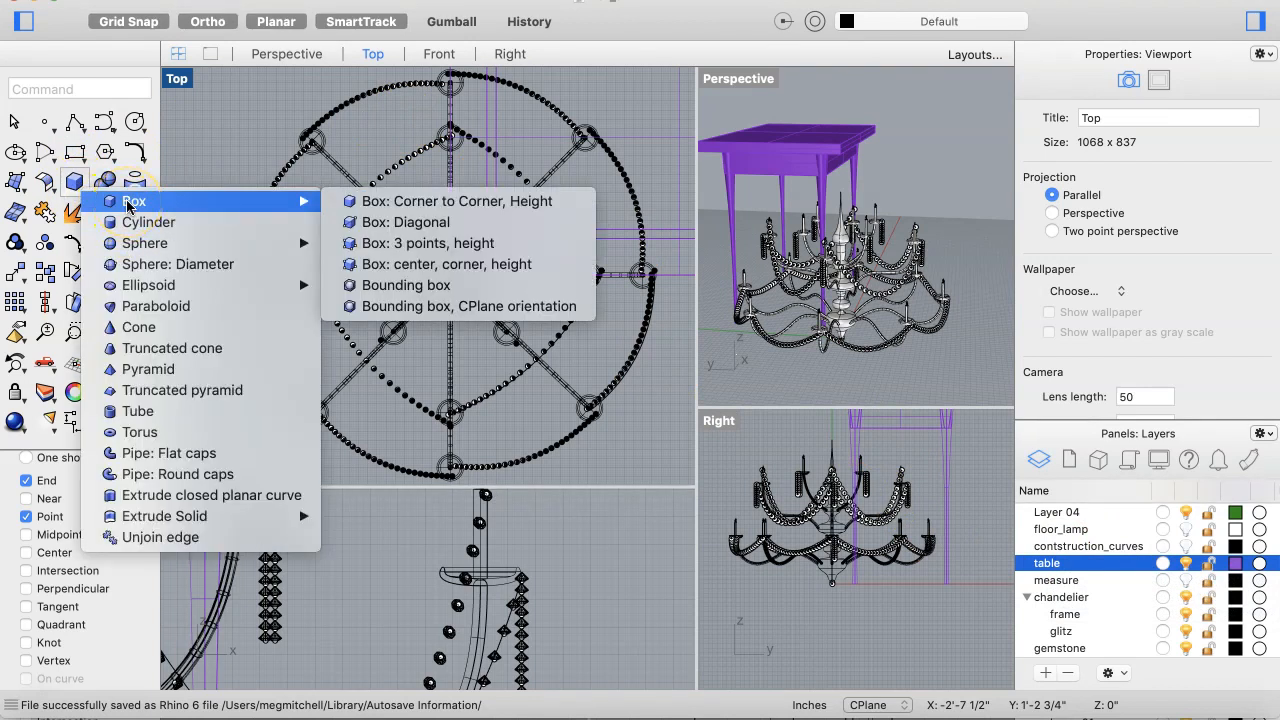
{"action": "left_click", "coordinate": [348, 201]}
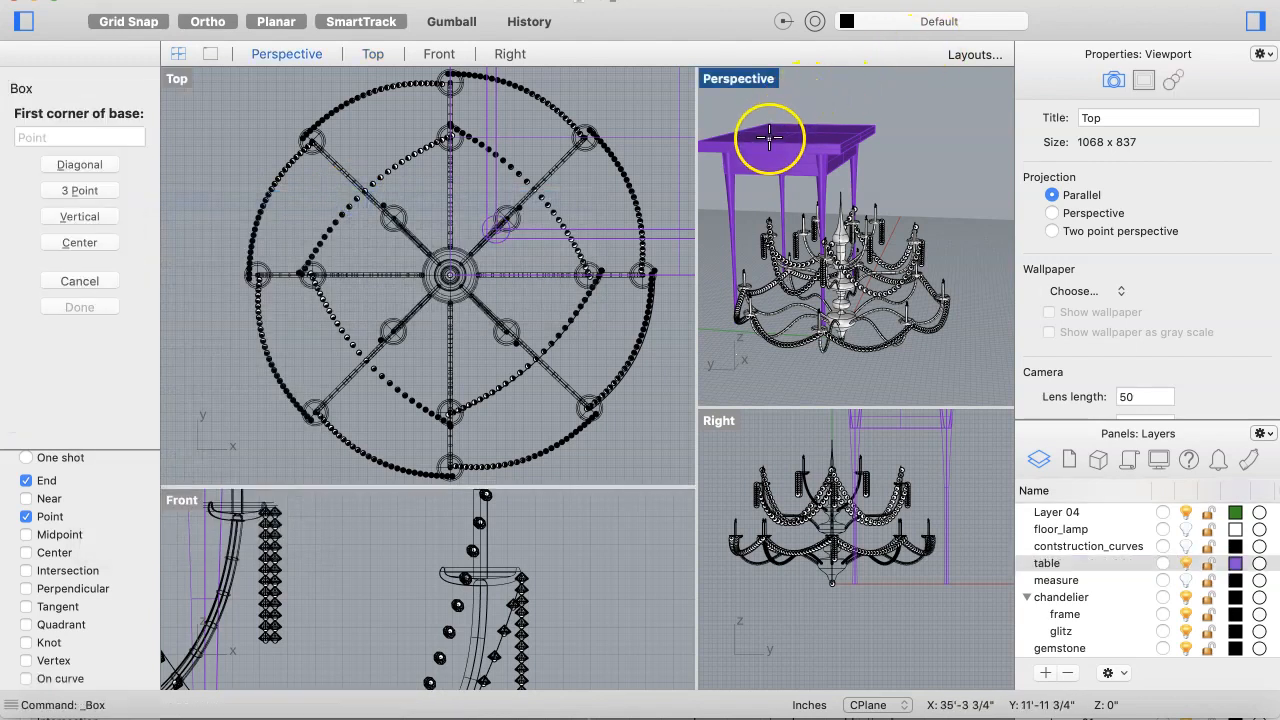
{"action": "left_click", "coordinate": [776, 128]}
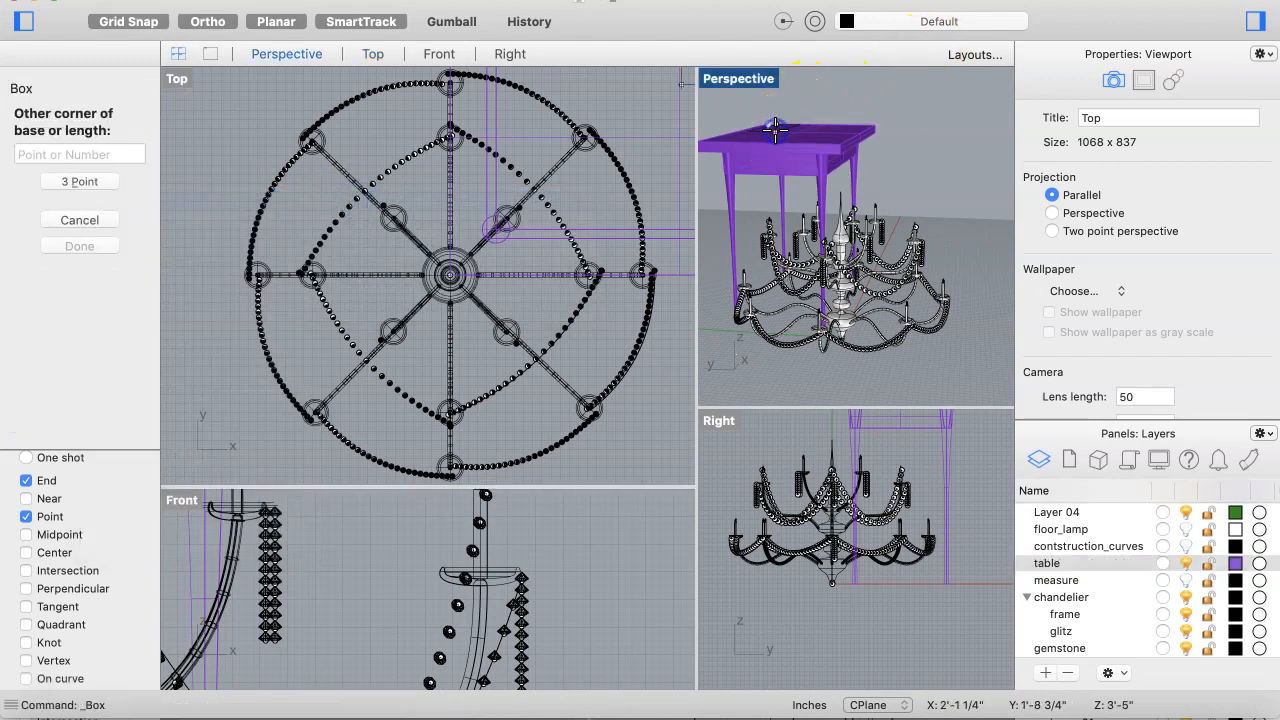
{"action": "left_click", "coordinate": [803, 137]}
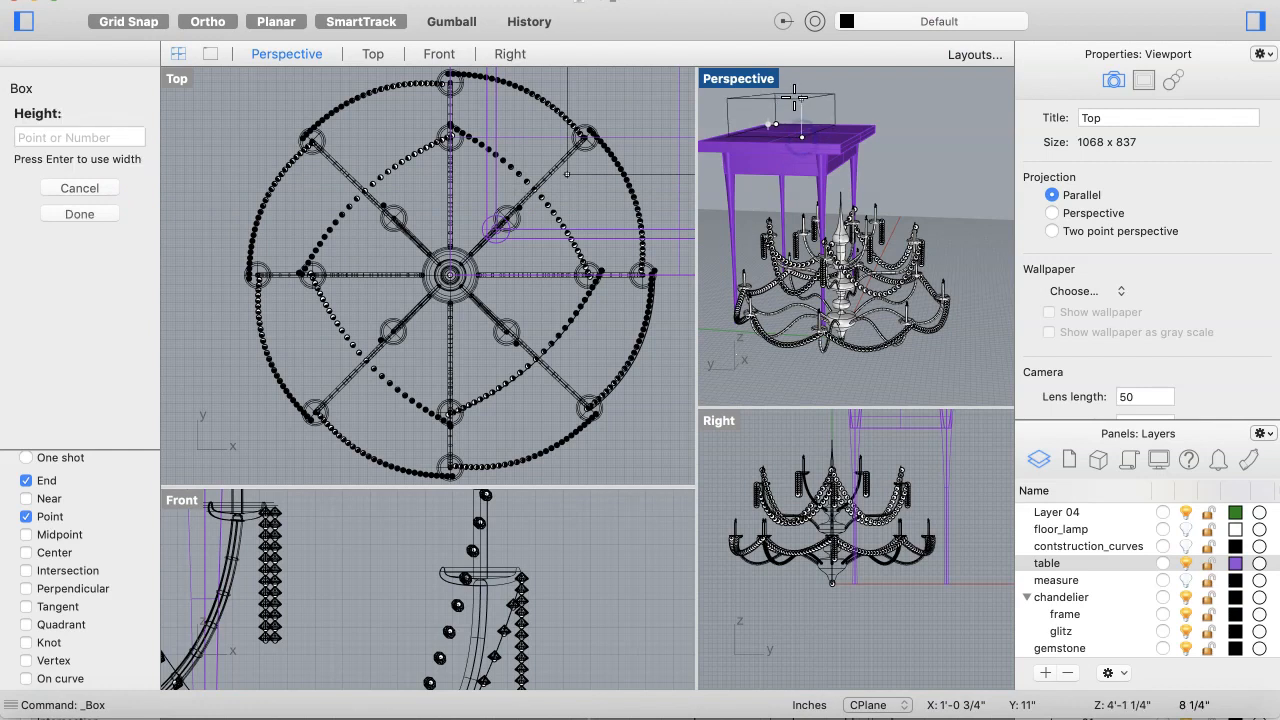
{"action": "left_click", "coordinate": [796, 100]}
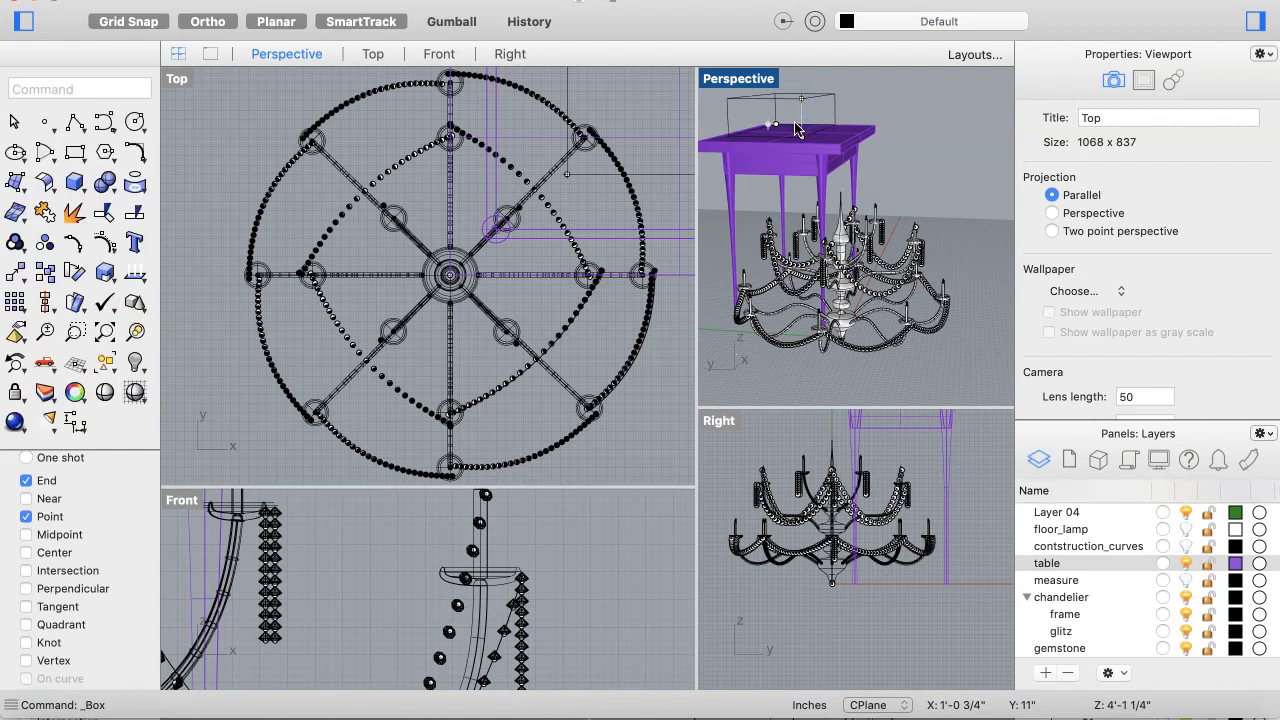
{"action": "left_click", "coordinate": [797, 126]}
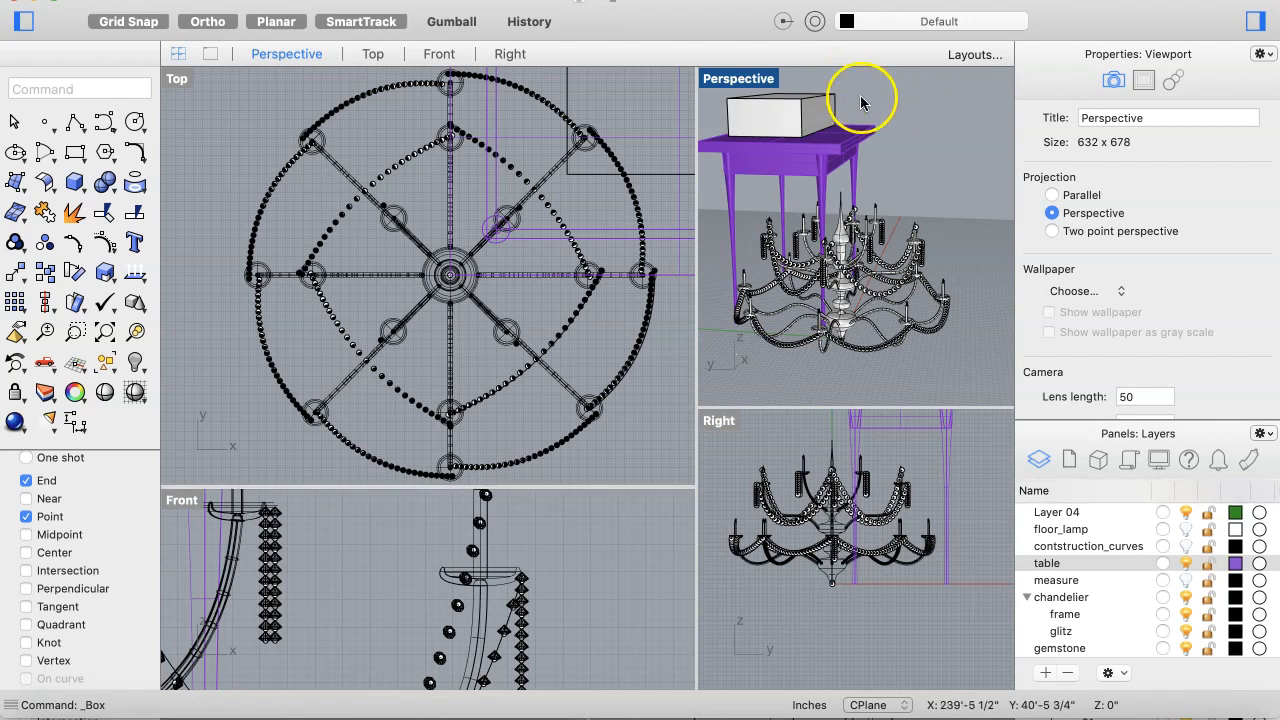
Step: Create a new sublayer under the table layer named thing
{"action": "scroll", "coordinate": [1124, 606], "scroll_direction": "up", "scroll_amount": 3}
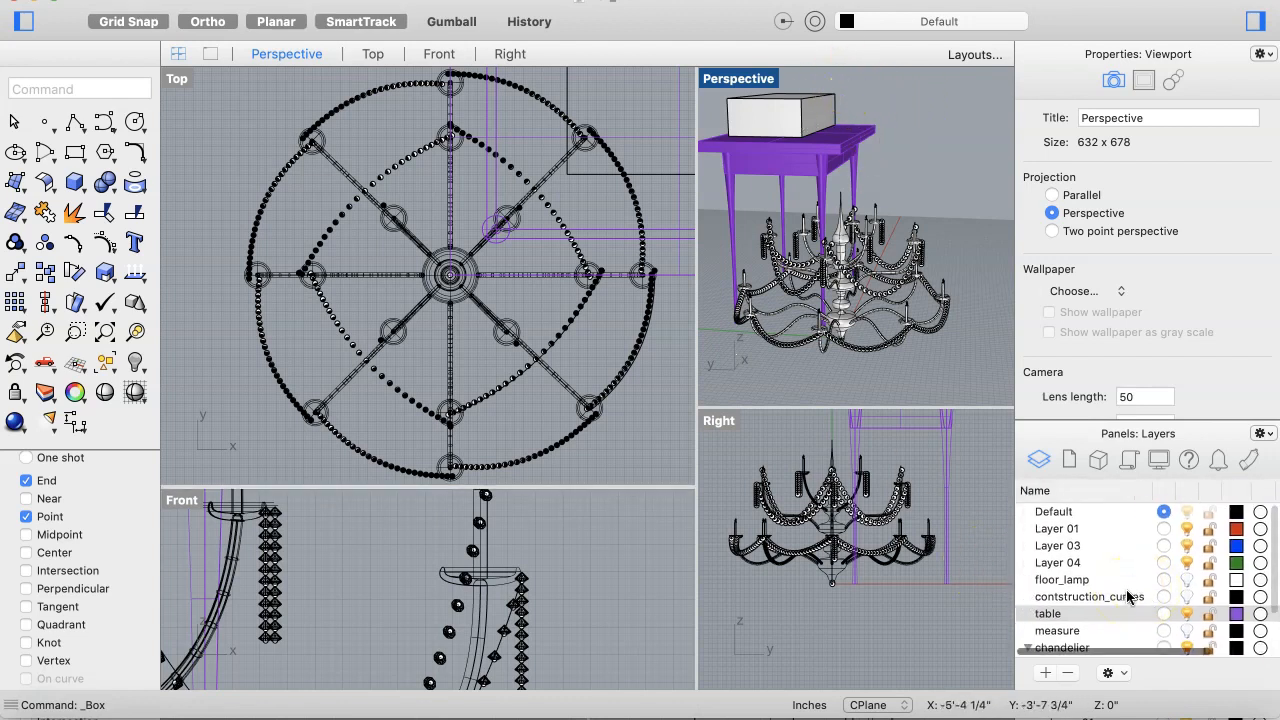
{"action": "scroll", "coordinate": [1127, 597], "scroll_direction": "up", "scroll_amount": 1}
{"action": "left_click", "coordinate": [1161, 512]}
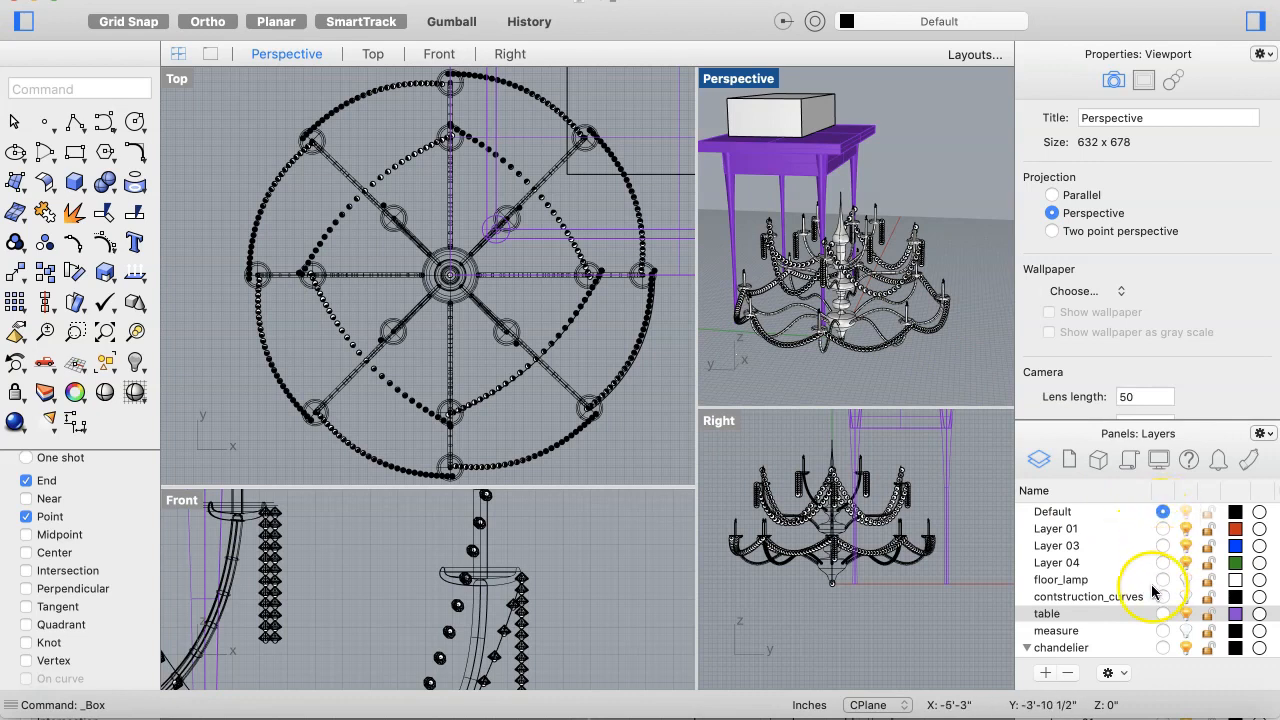
{"action": "left_click", "coordinate": [1062, 616]}
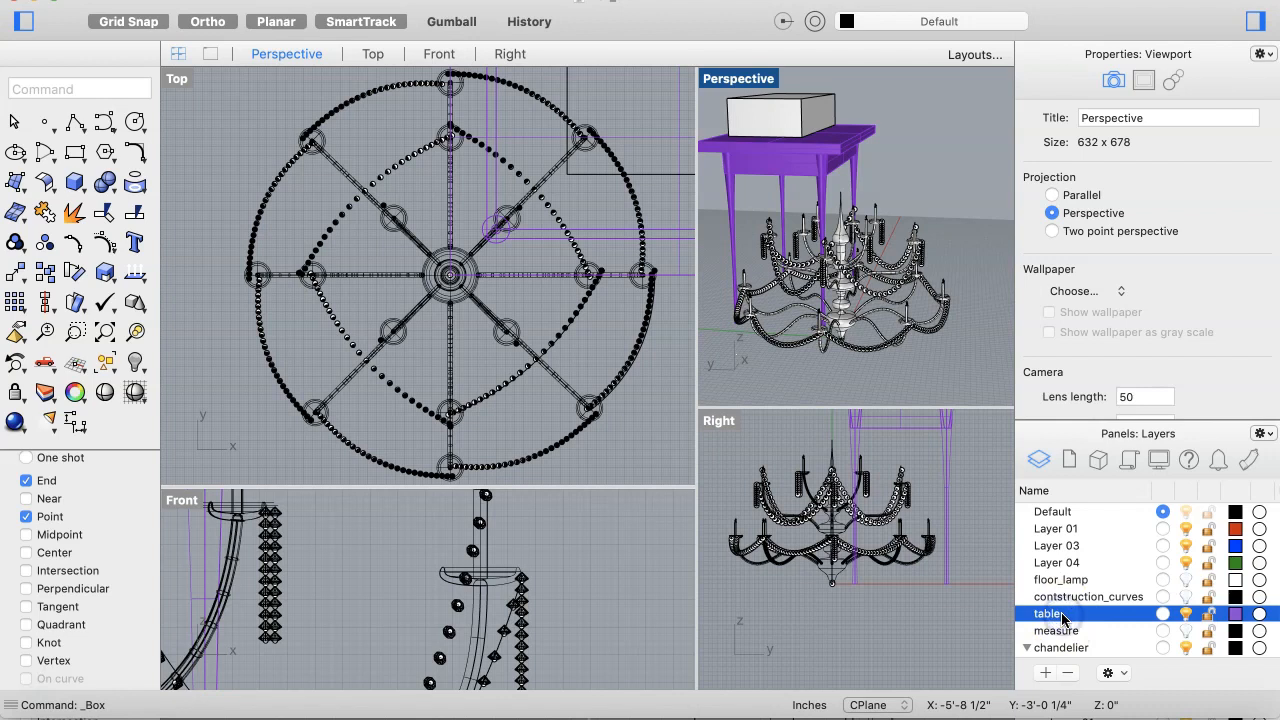
{"action": "right_click", "coordinate": [1062, 616]}
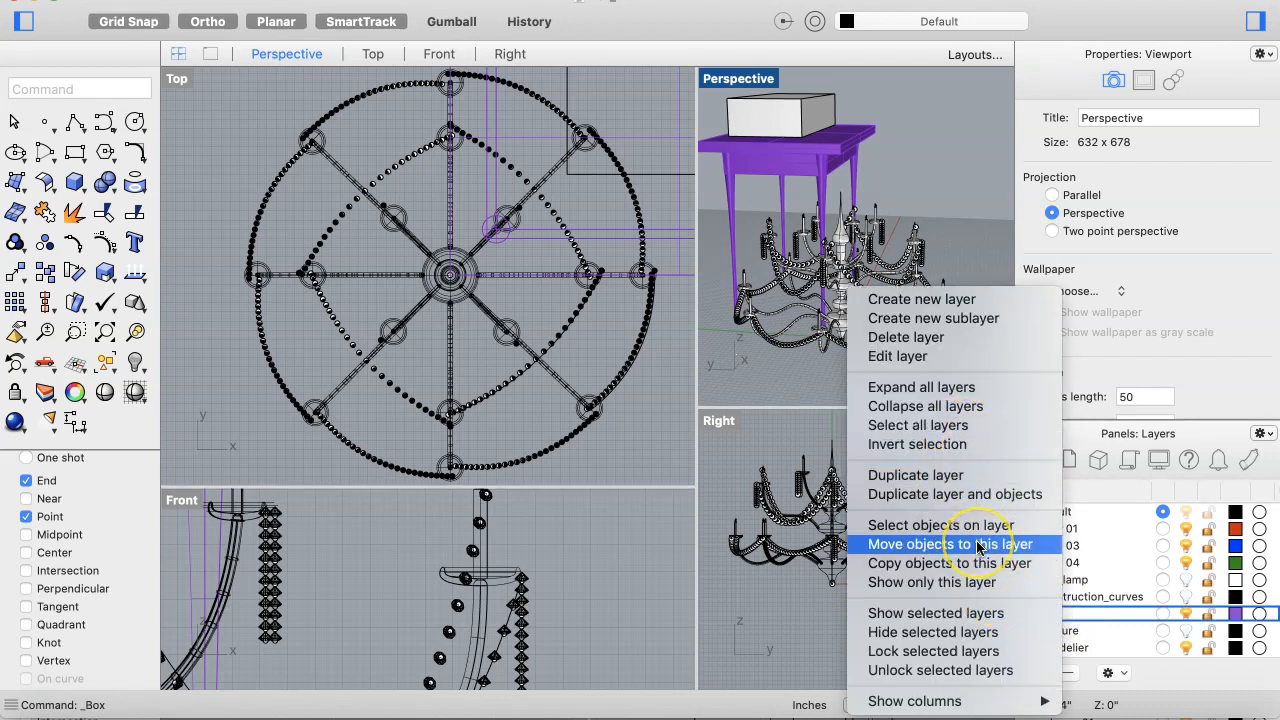
{"action": "left_click", "coordinate": [972, 321]}
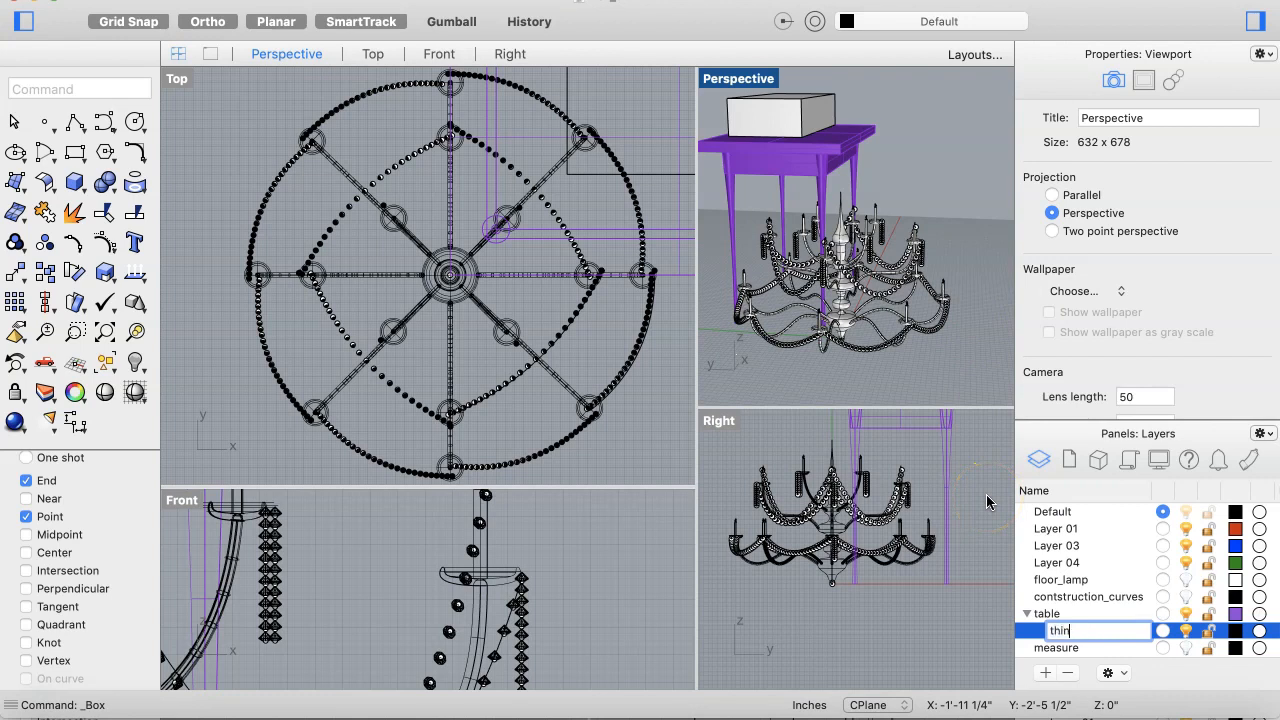
{"action": "key", "text": "Return"}
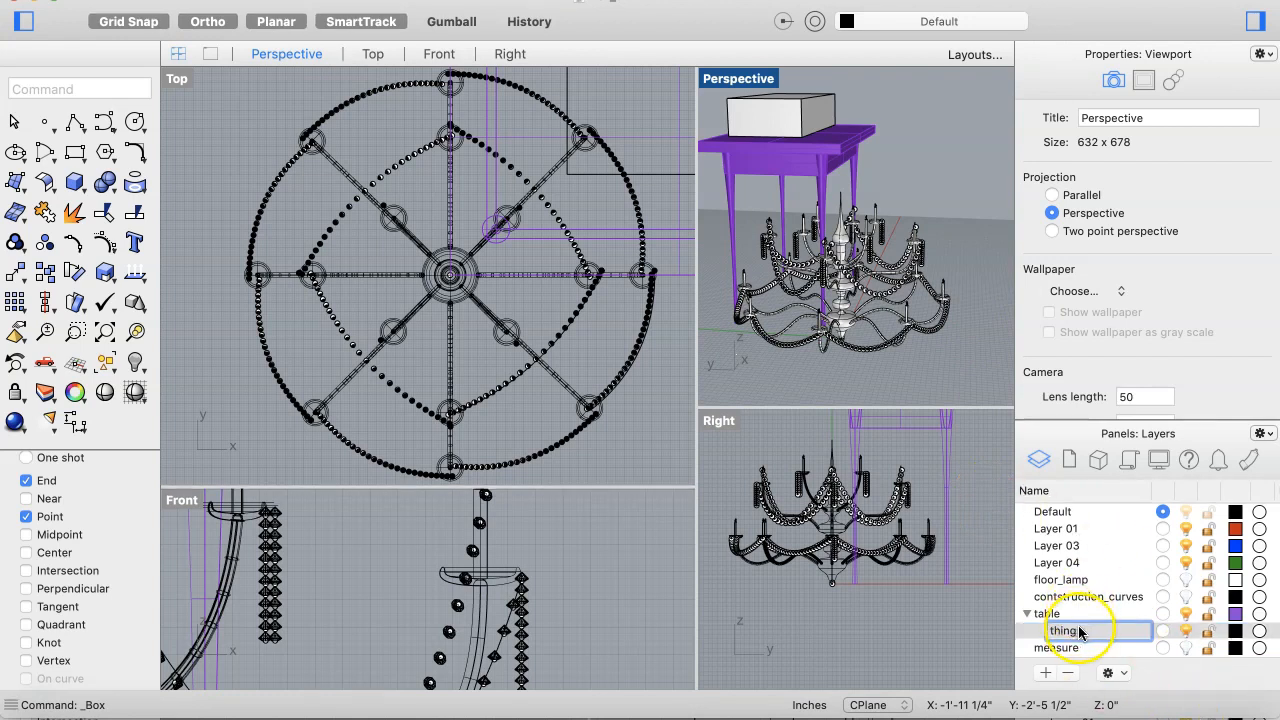
{"action": "key", "text": "Return"}
Step: Select the new box and move it onto the thing sublayer
{"action": "left_click", "coordinate": [782, 120]}
{"action": "left_click", "coordinate": [809, 102]}
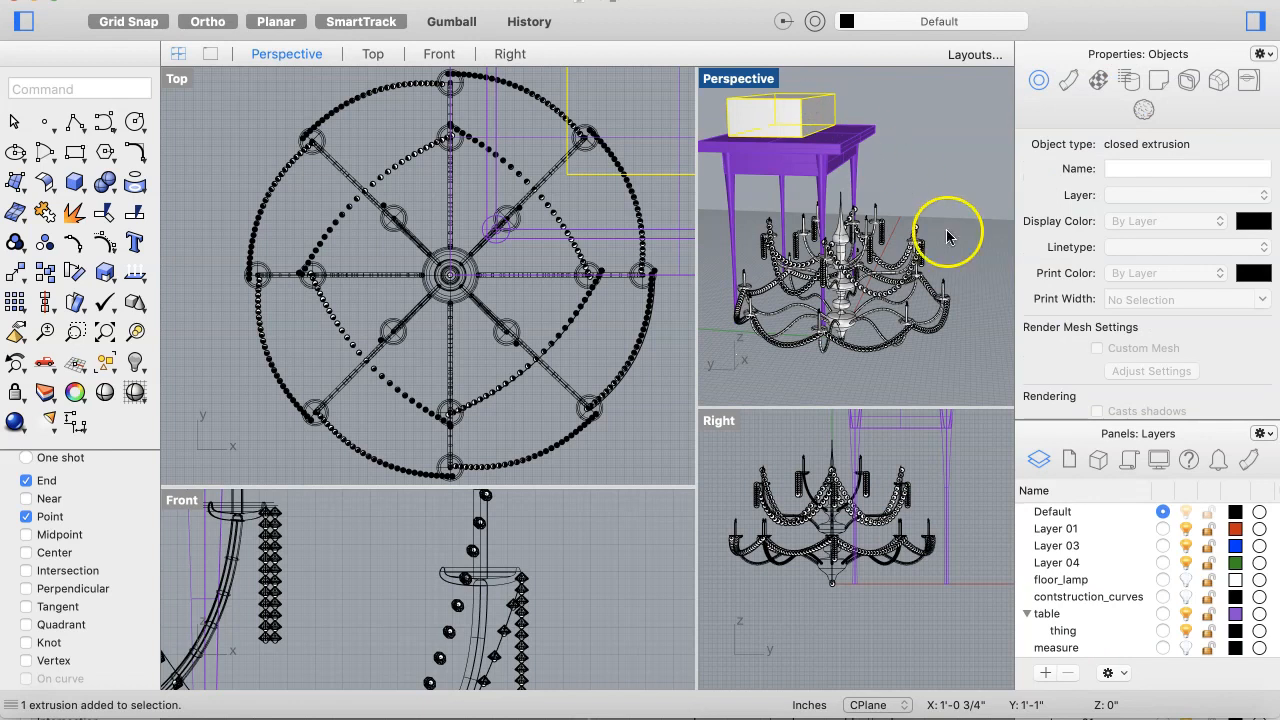
{"action": "right_click", "coordinate": [1070, 633]}
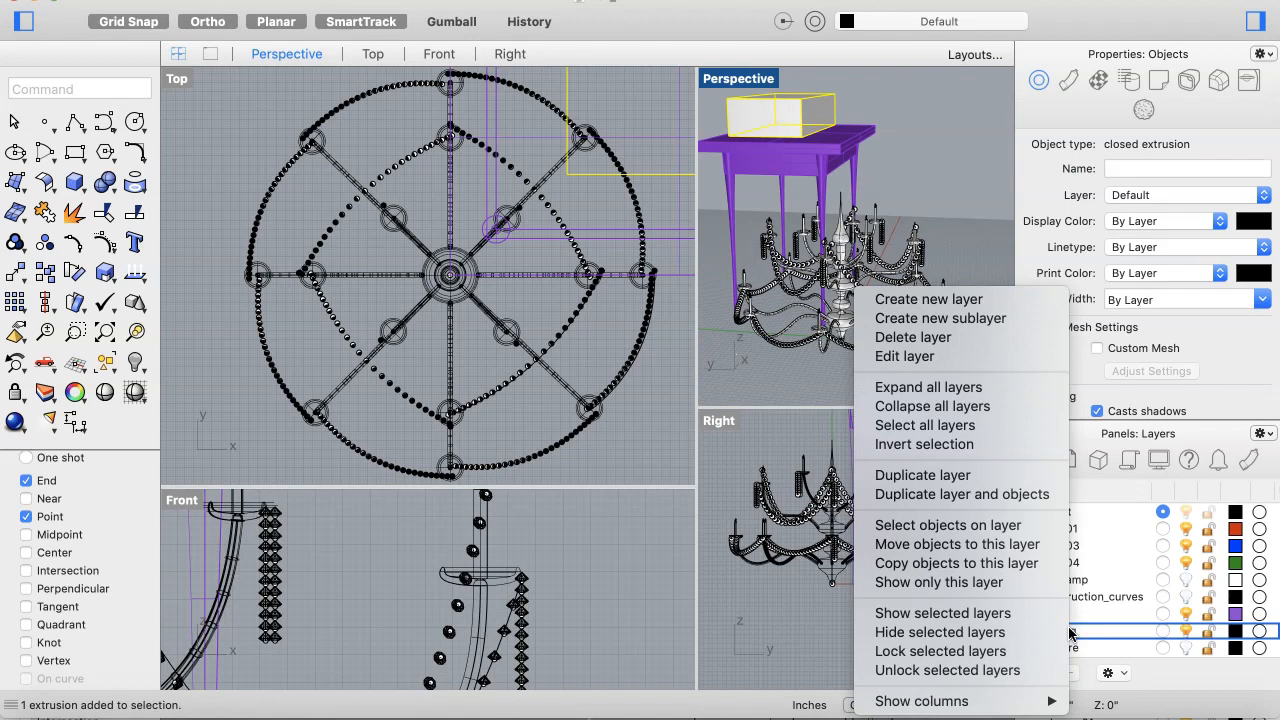
{"action": "left_click", "coordinate": [1041, 546]}
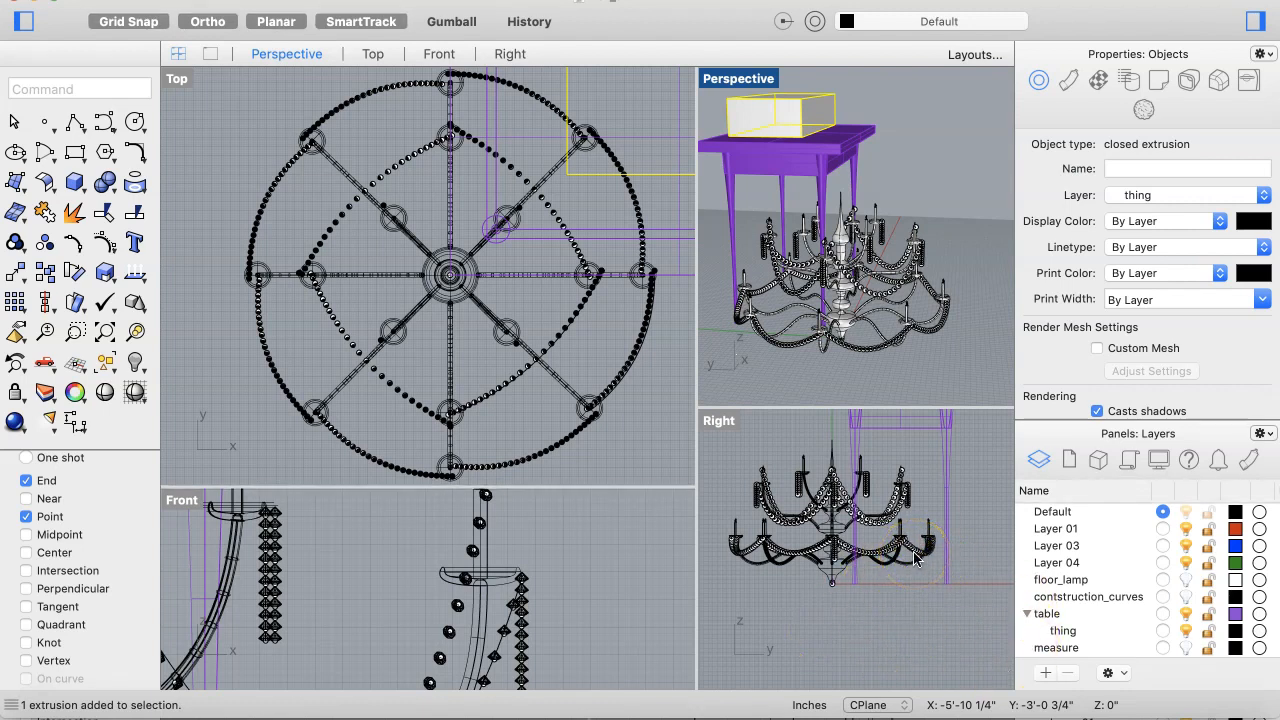
Step: Toggle the glitz sublayer's visibility off and on again
{"action": "scroll", "coordinate": [1110, 625], "scroll_direction": "down", "scroll_amount": 3}
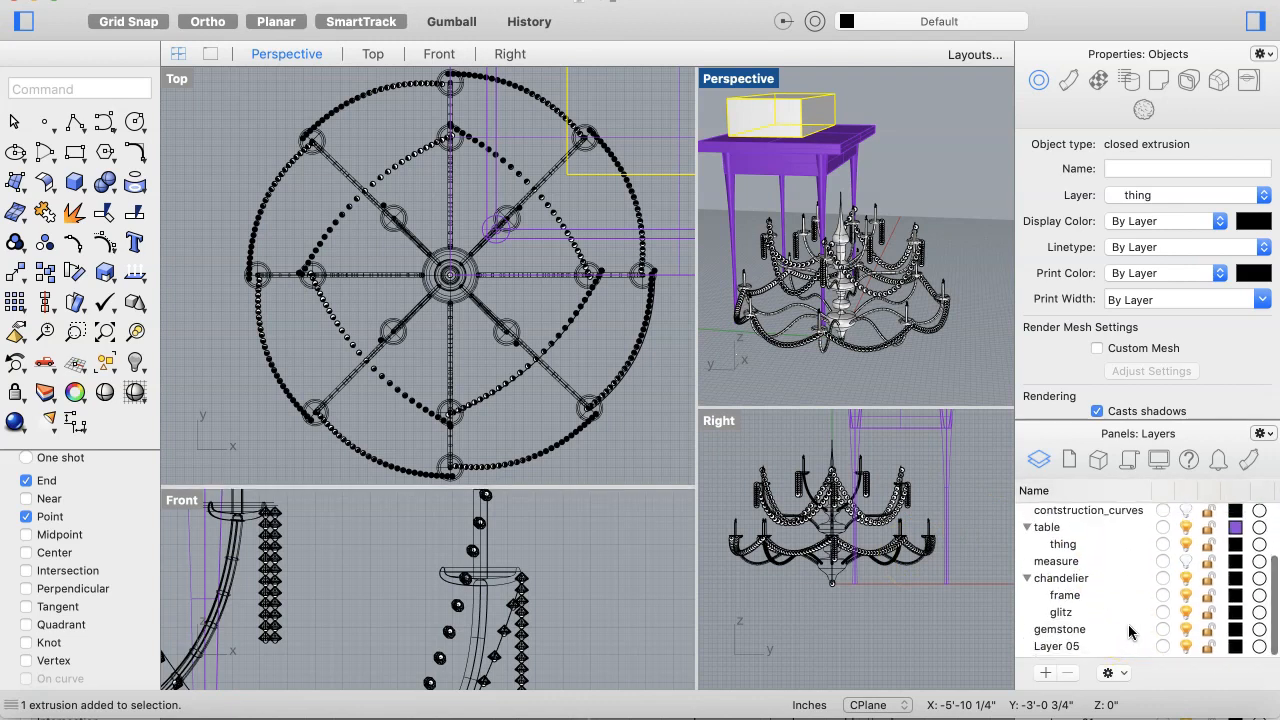
{"action": "scroll", "coordinate": [1129, 632], "scroll_direction": "down", "scroll_amount": 1}
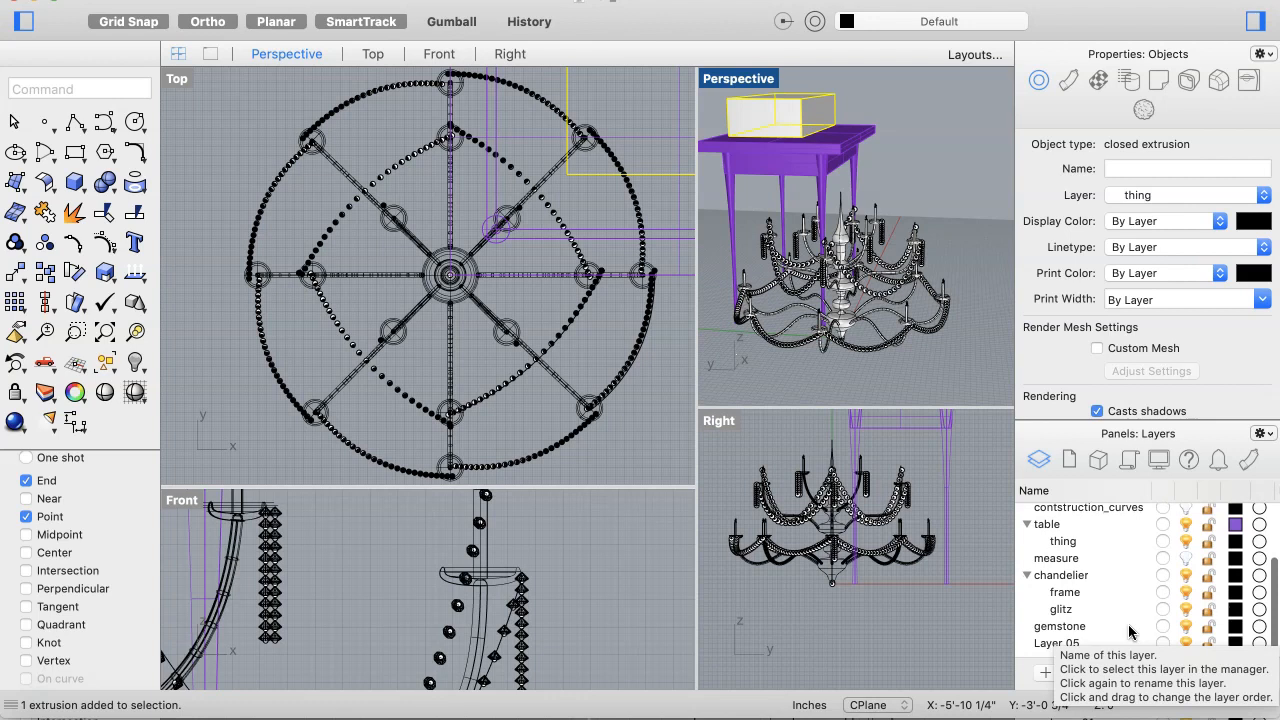
{"action": "scroll", "coordinate": [1130, 632], "scroll_direction": "down", "scroll_amount": 1}
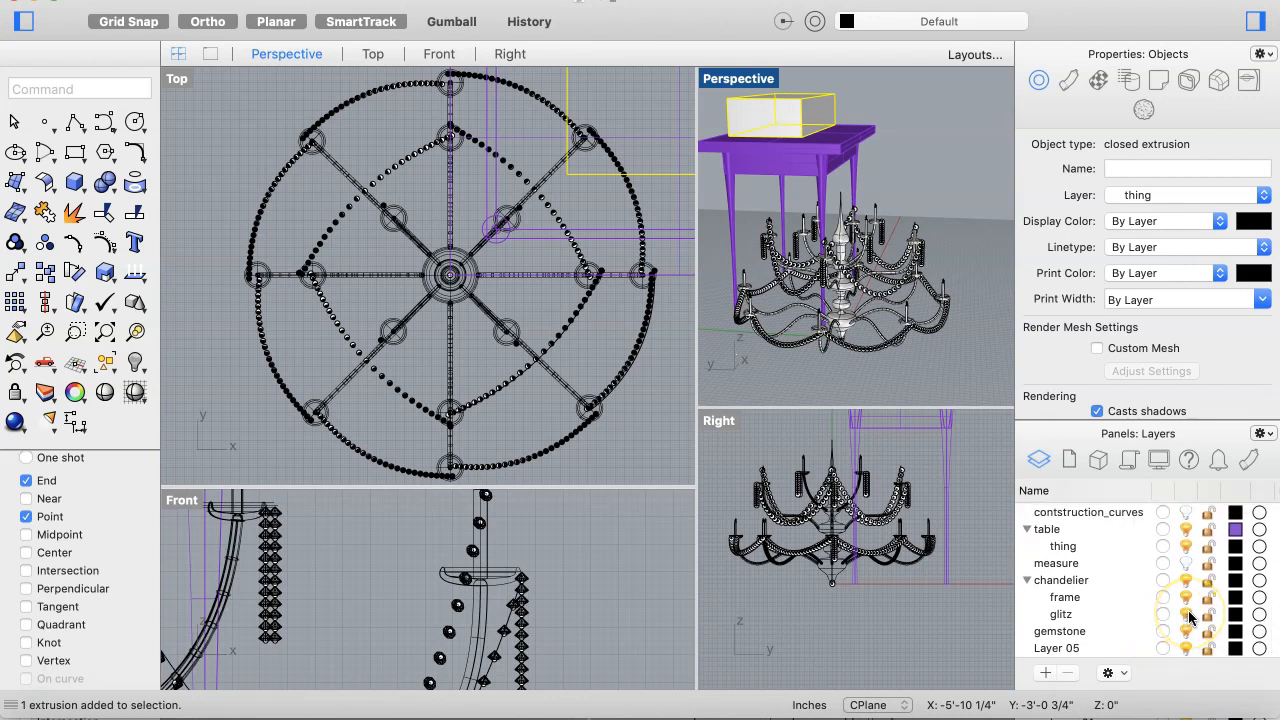
{"action": "left_click", "coordinate": [1187, 614]}
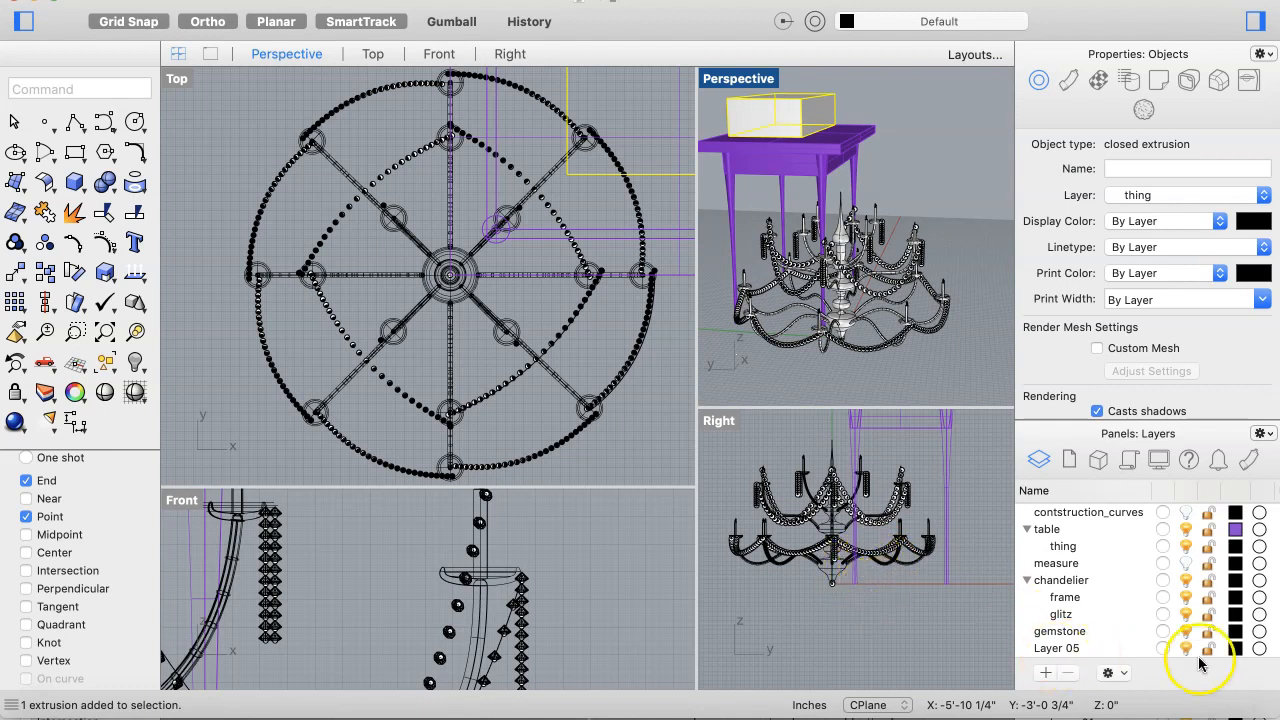
{"action": "left_click", "coordinate": [1186, 614]}
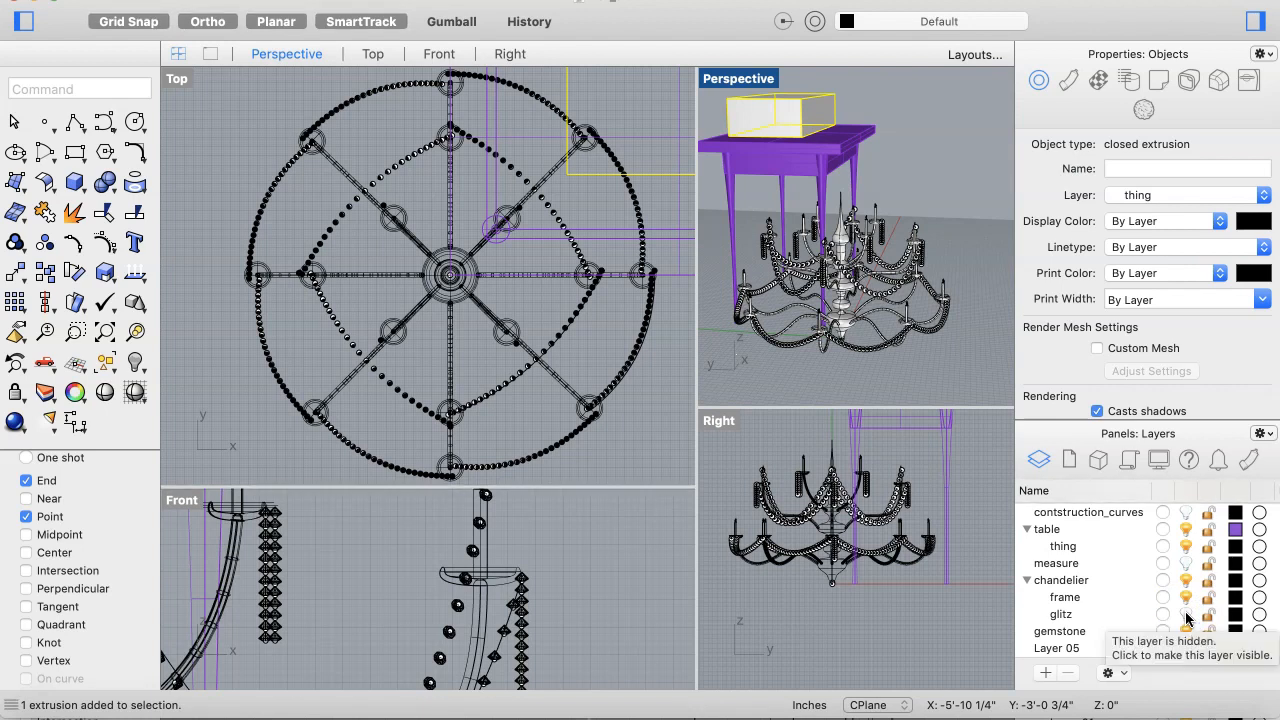
{"action": "left_click", "coordinate": [1187, 614]}
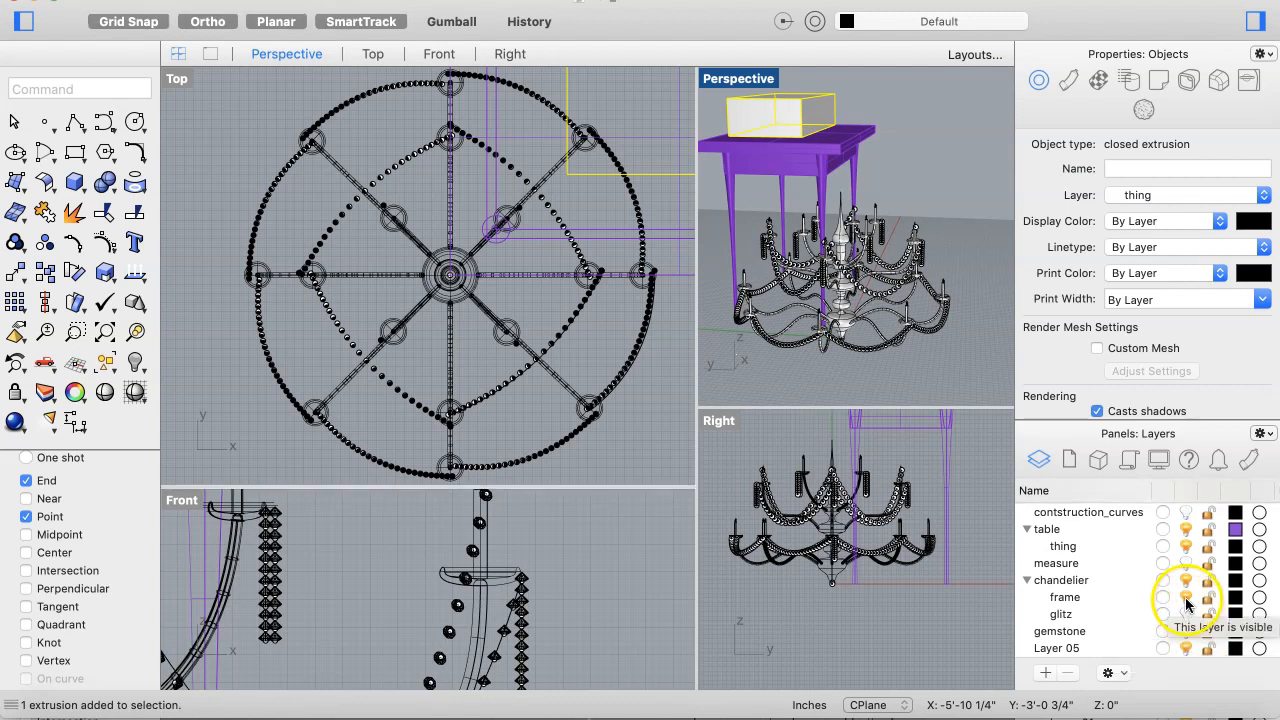
Step: Hide the thing sublayer and the frame sublayer
{"action": "left_click", "coordinate": [1184, 535]}
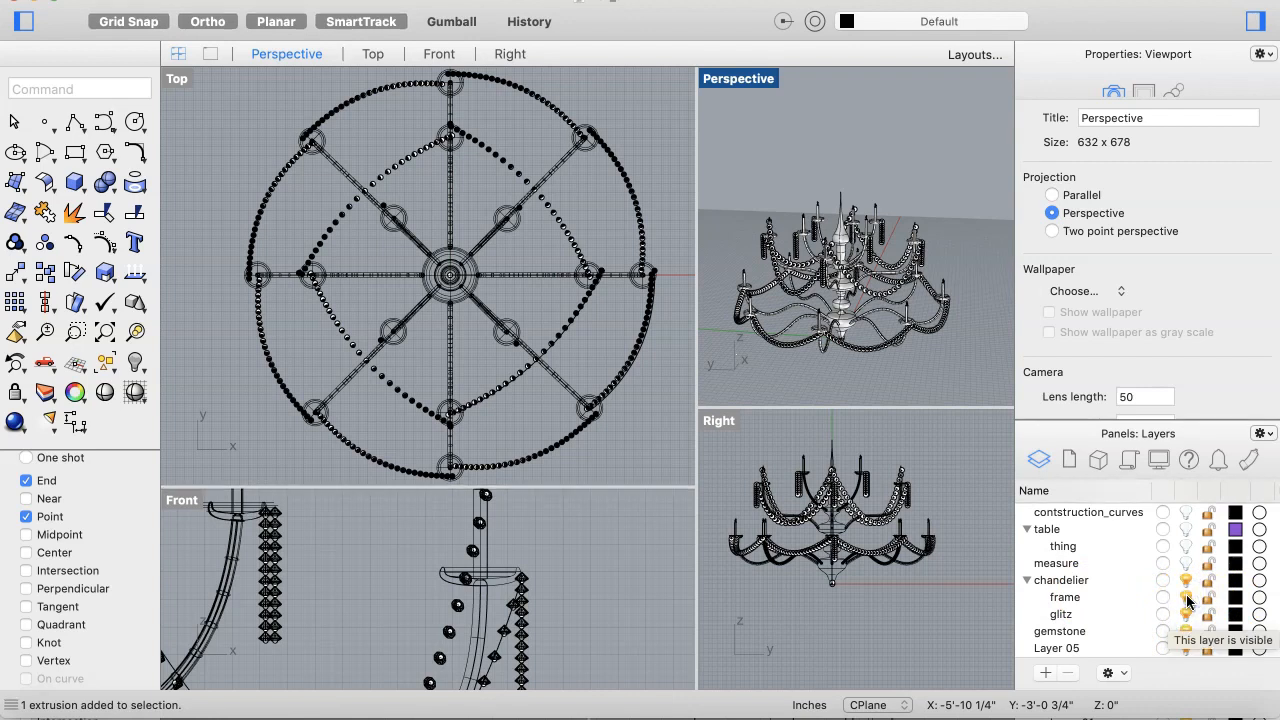
{"action": "left_click", "coordinate": [1188, 598]}
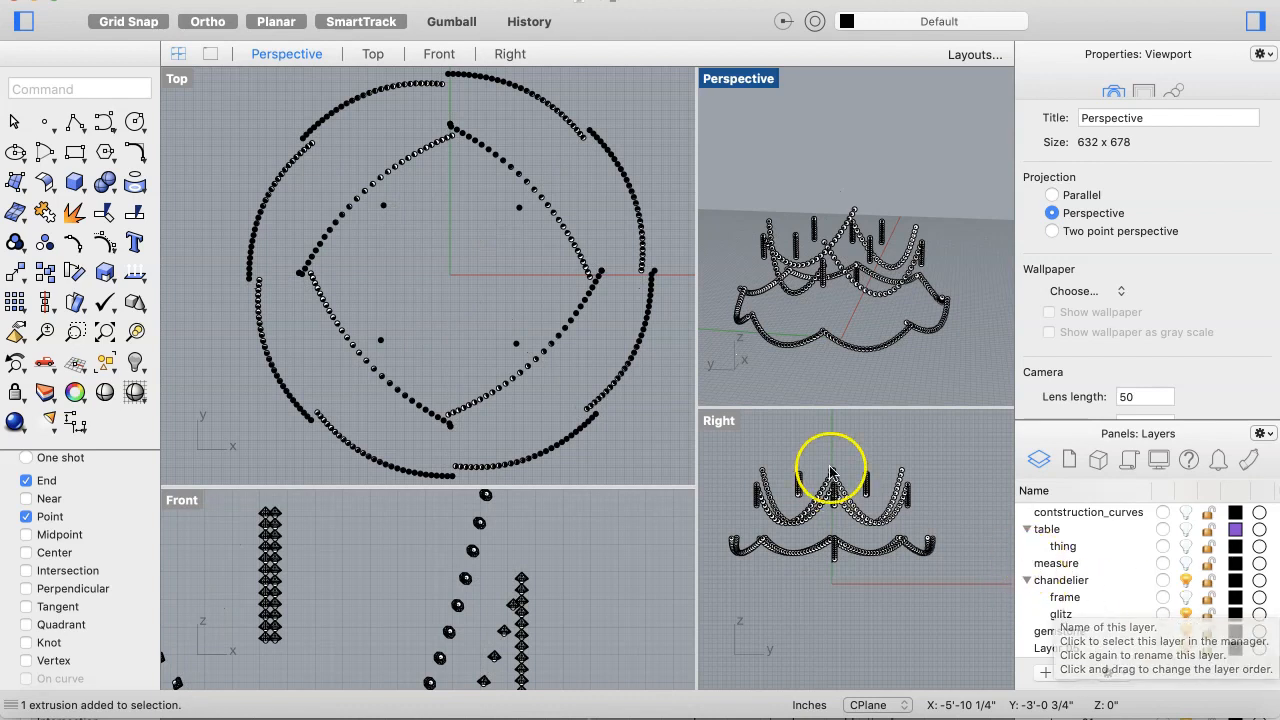
Step: Zoom out in the Top view and select all visible objects in the model
{"action": "scroll", "coordinate": [594, 395], "scroll_direction": "down", "scroll_amount": 3}
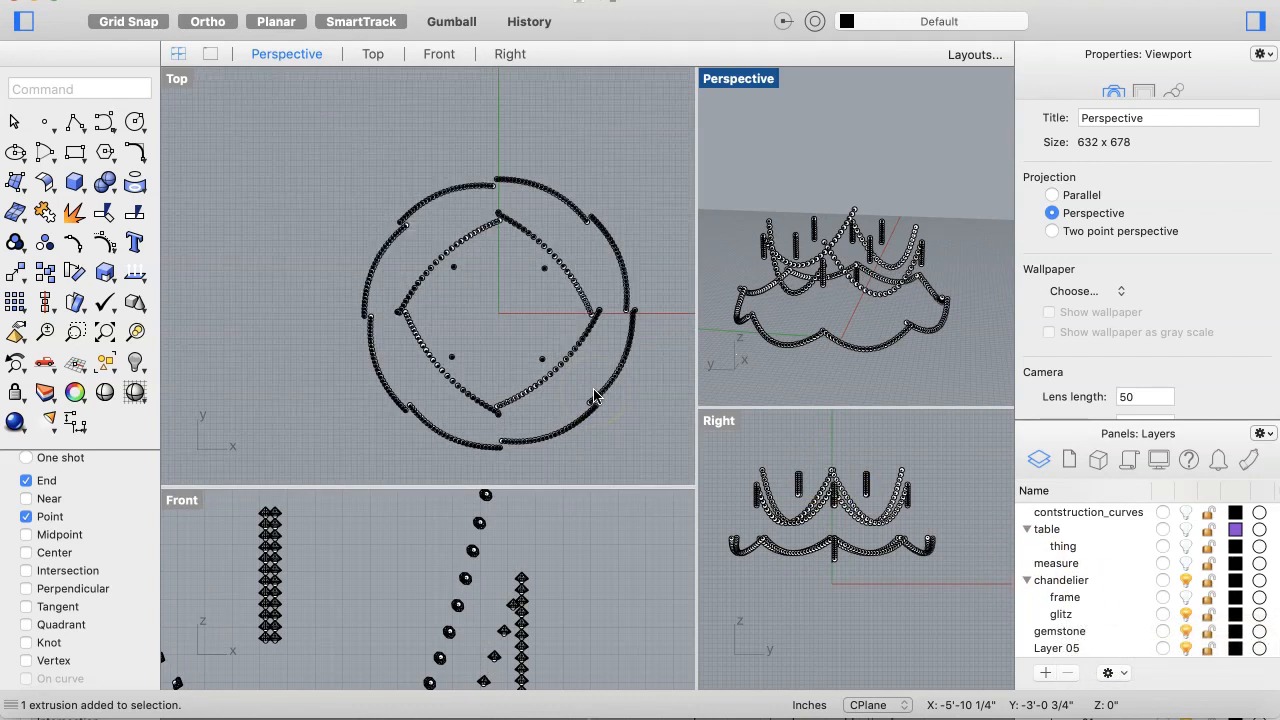
{"action": "key", "text": "super+a"}
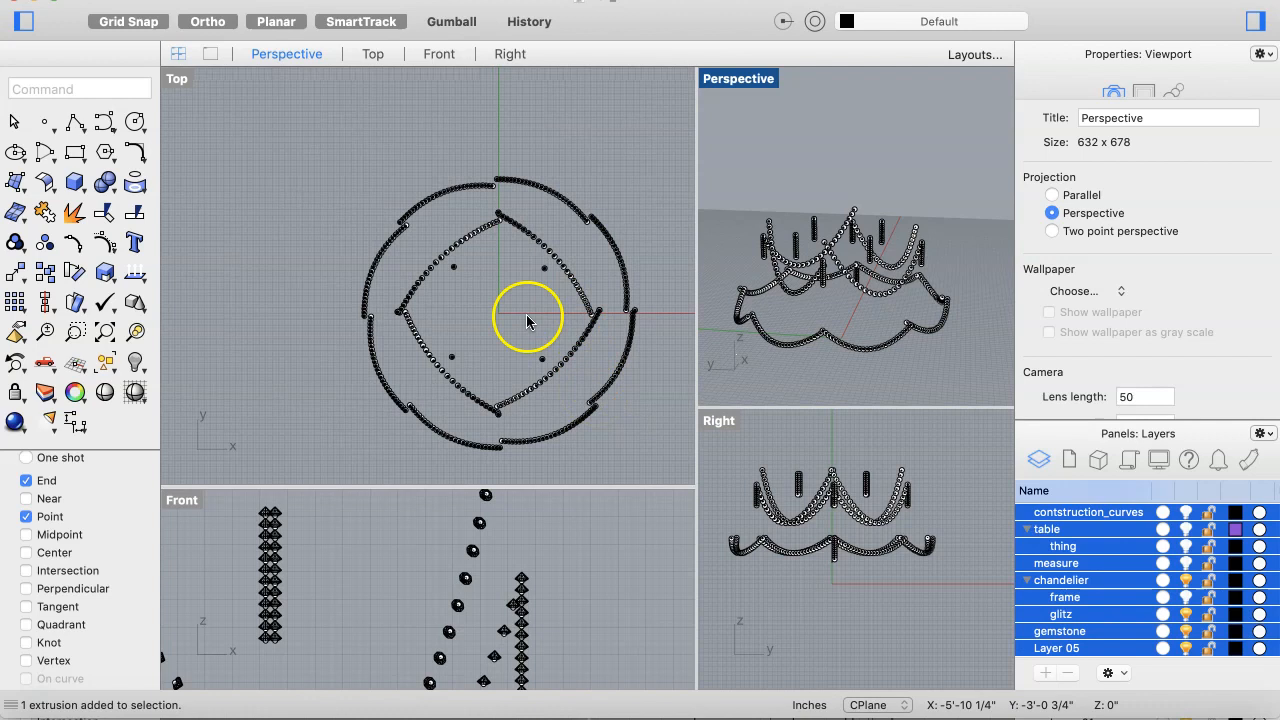
{"action": "left_click", "coordinate": [476, 331]}
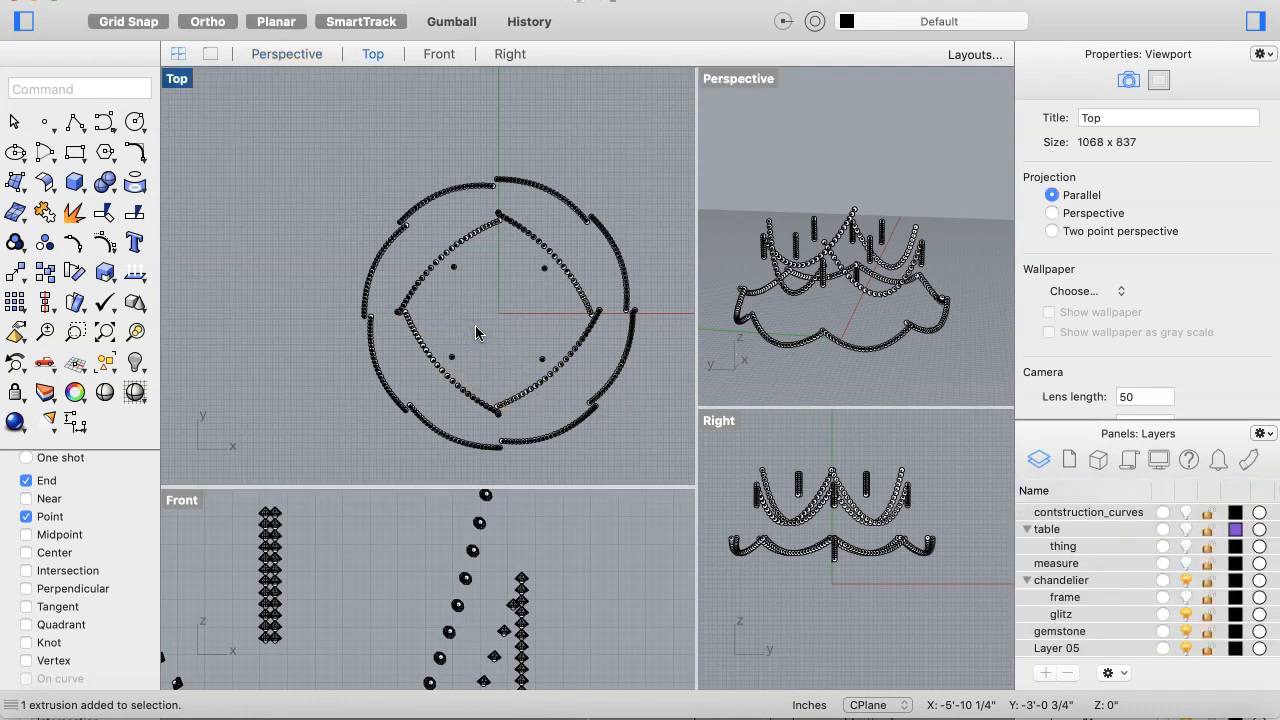
{"action": "key", "text": "super+a"}
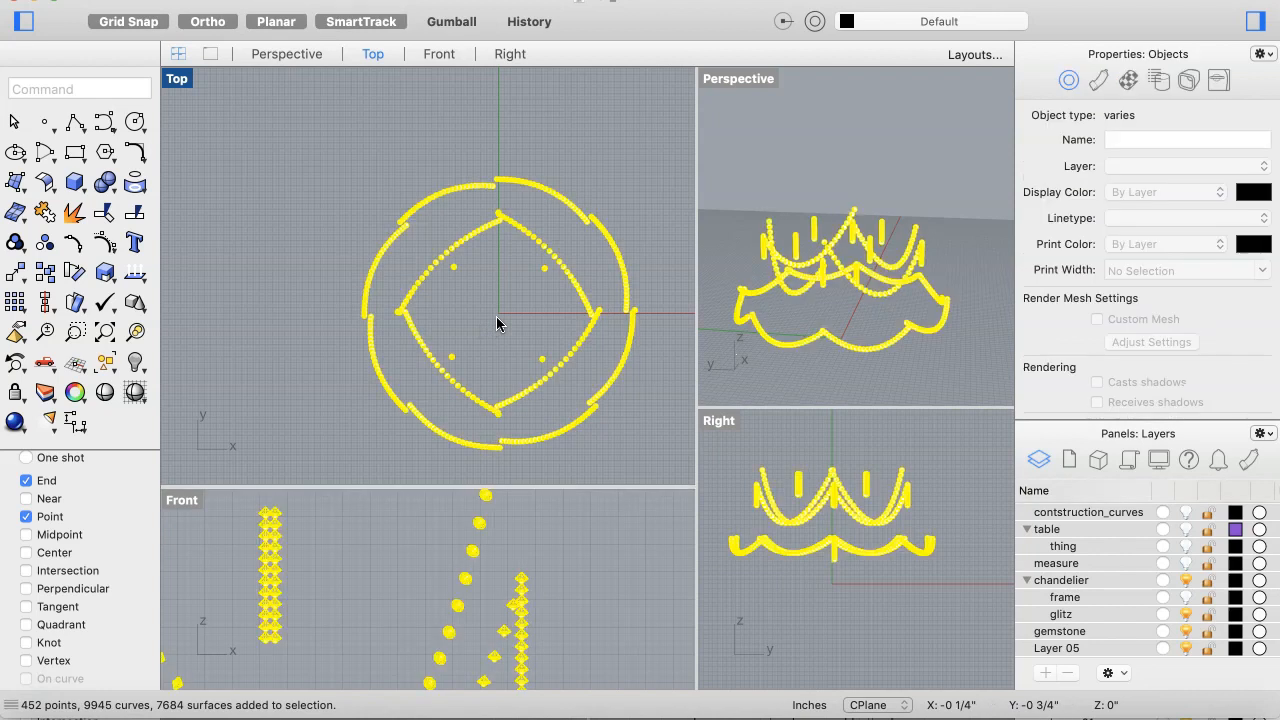
Step: Select all layers' objects and move them onto the glitz sublayer
{"action": "right_click", "coordinate": [1113, 618]}
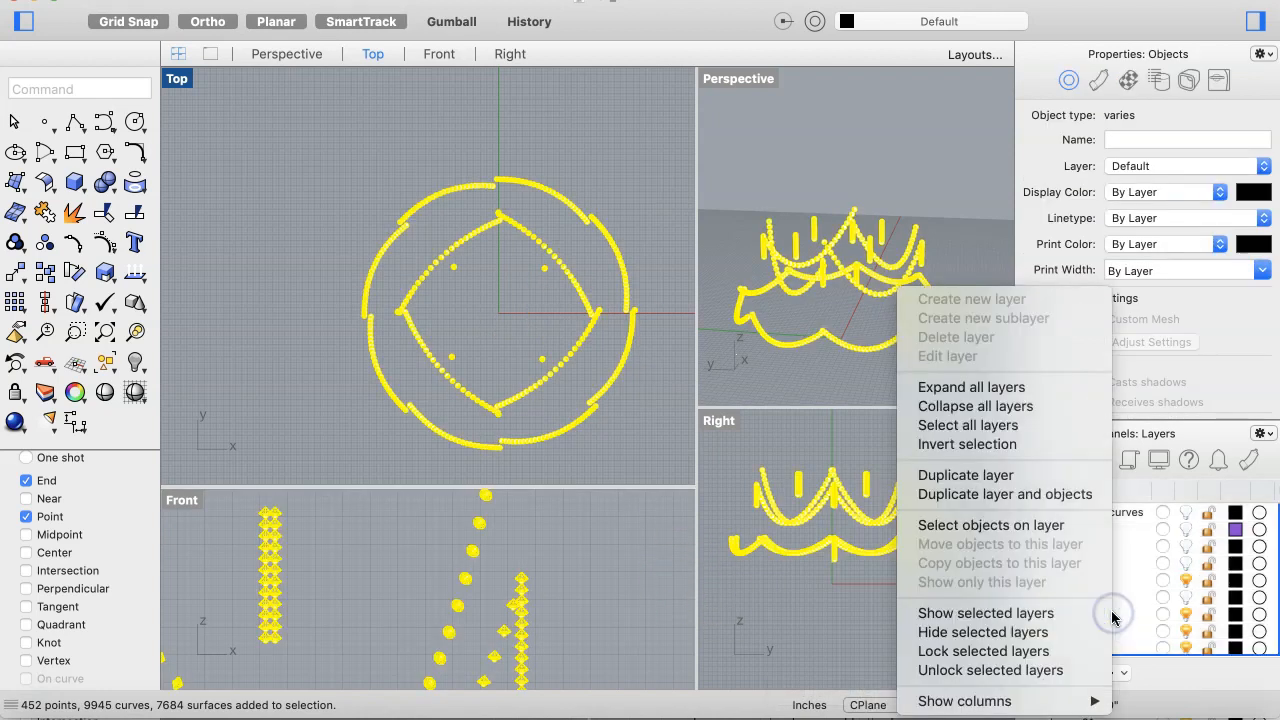
{"action": "left_click", "coordinate": [832, 655]}
{"action": "left_click", "coordinate": [1052, 614]}
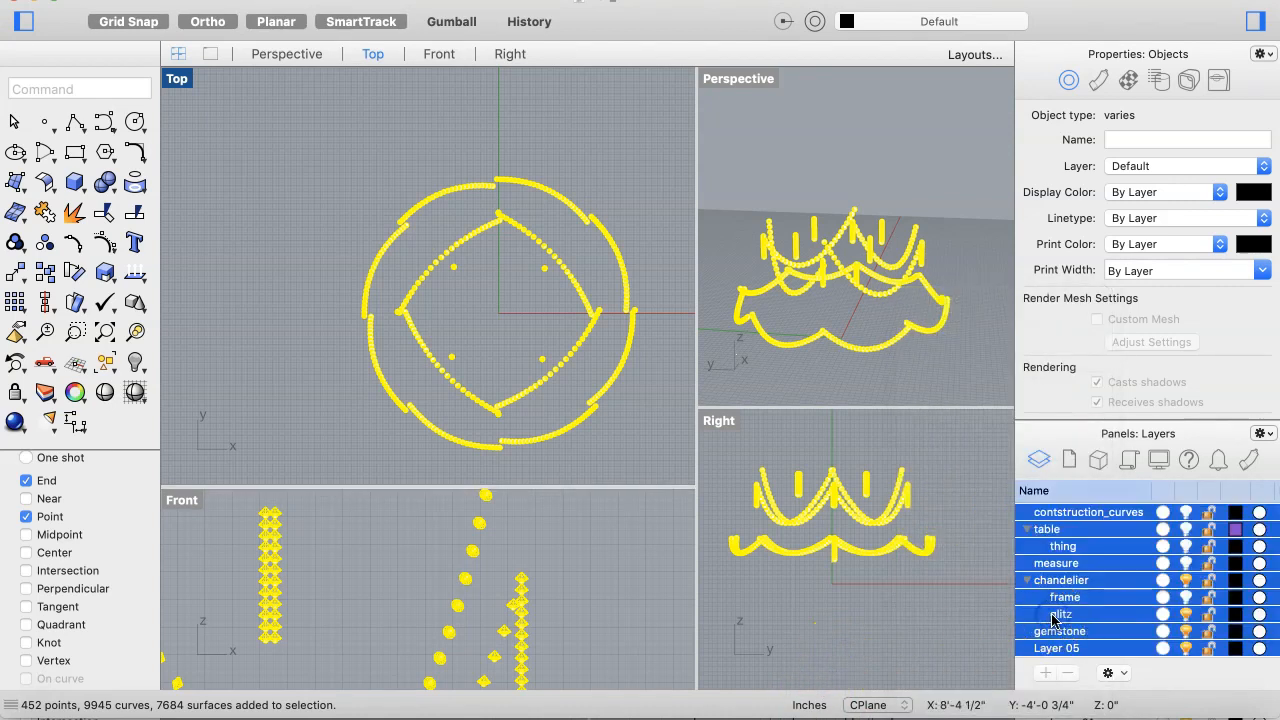
{"action": "right_click", "coordinate": [1052, 616]}
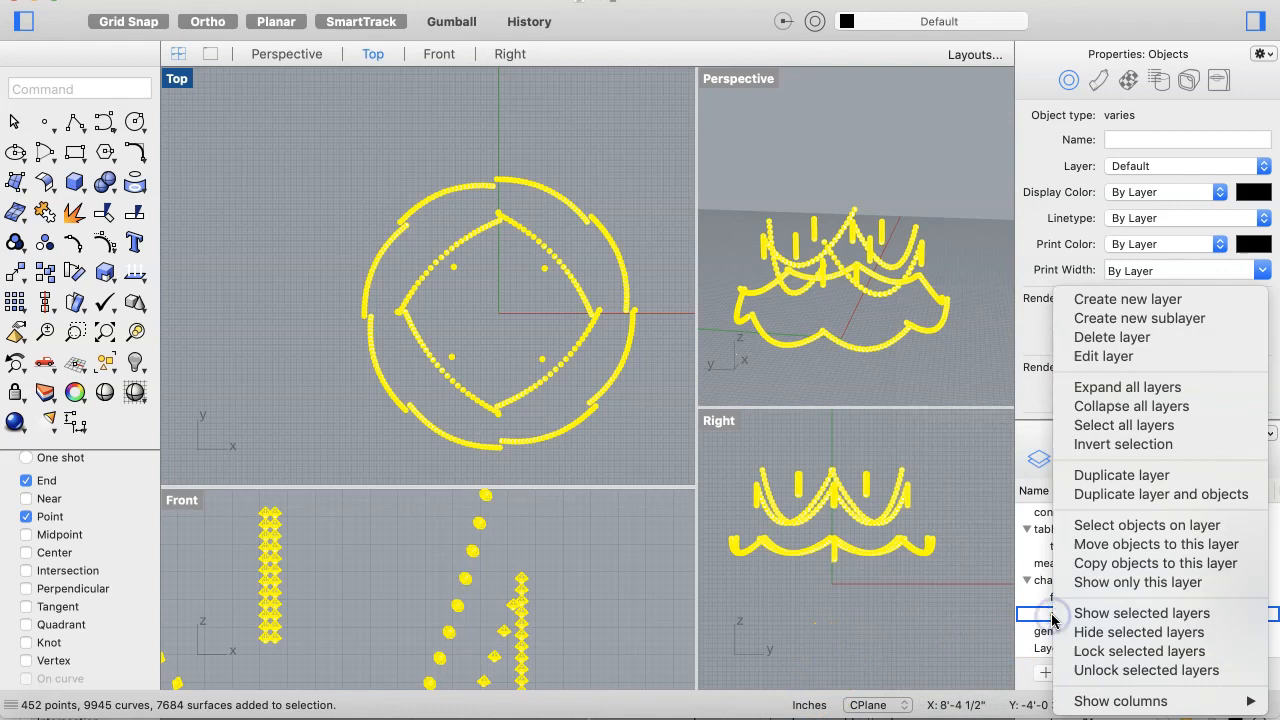
{"action": "left_click", "coordinate": [1115, 545]}
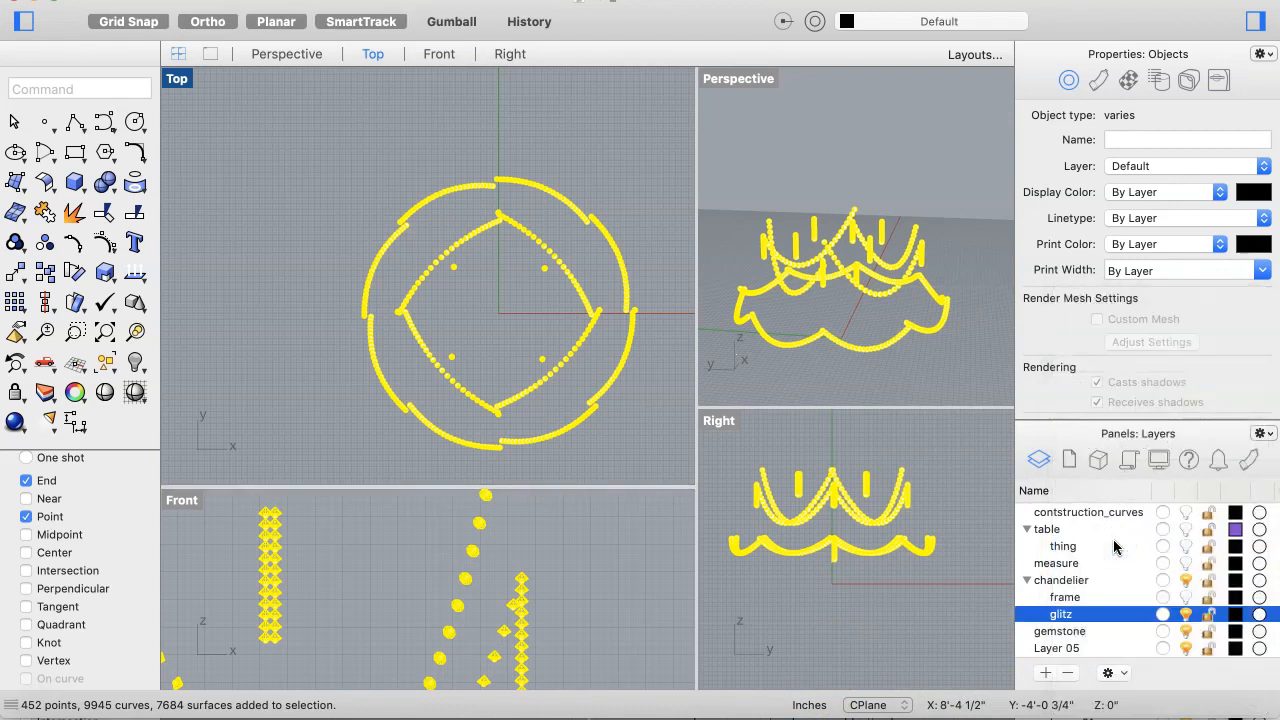
Step: Hide the glitz sublayer and turn on visibility of the table layer
{"action": "left_click", "coordinate": [1187, 614]}
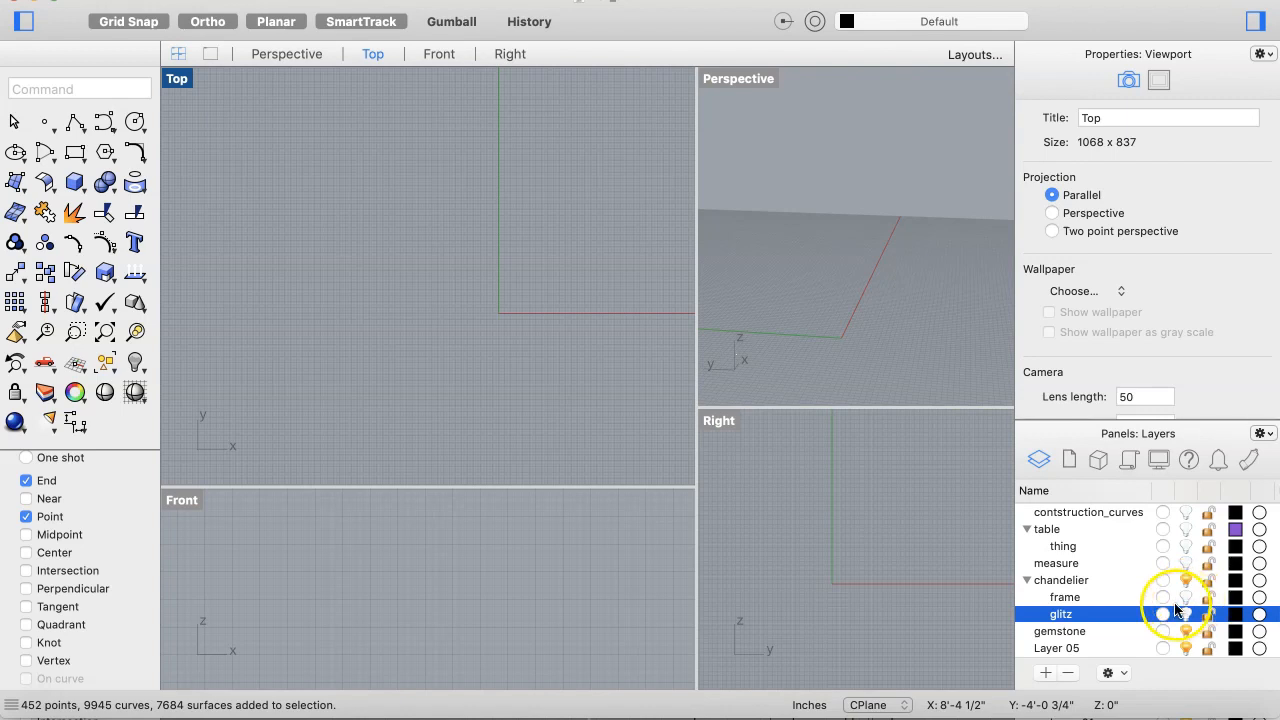
{"action": "scroll", "coordinate": [1098, 570], "scroll_direction": "up", "scroll_amount": 5}
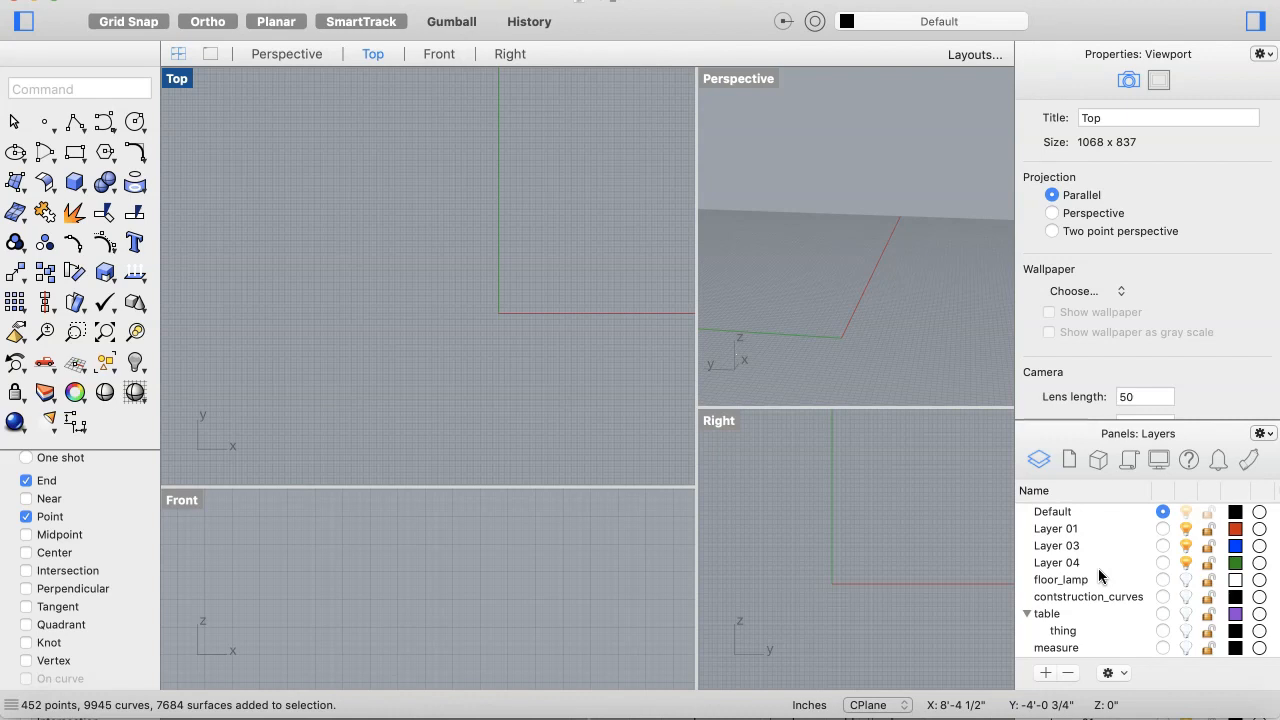
{"action": "scroll", "coordinate": [1098, 568], "scroll_direction": "down", "scroll_amount": 5}
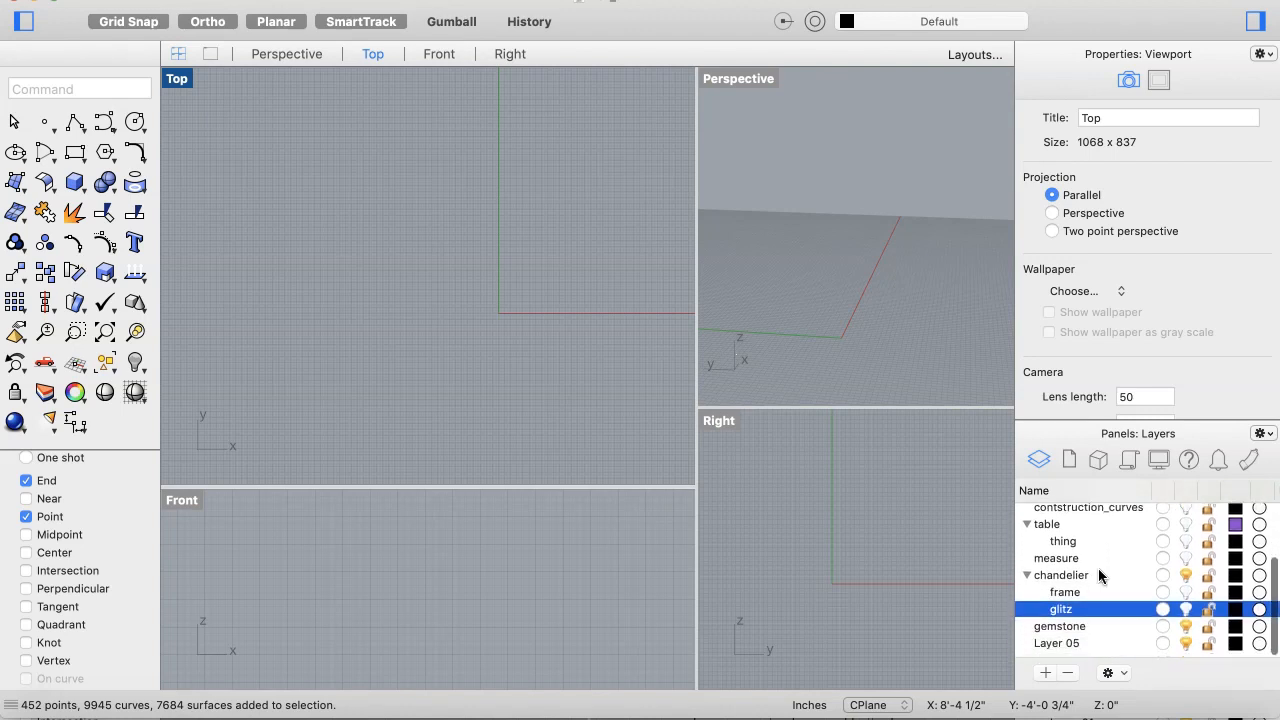
{"action": "scroll", "coordinate": [1098, 572], "scroll_direction": "up", "scroll_amount": 5}
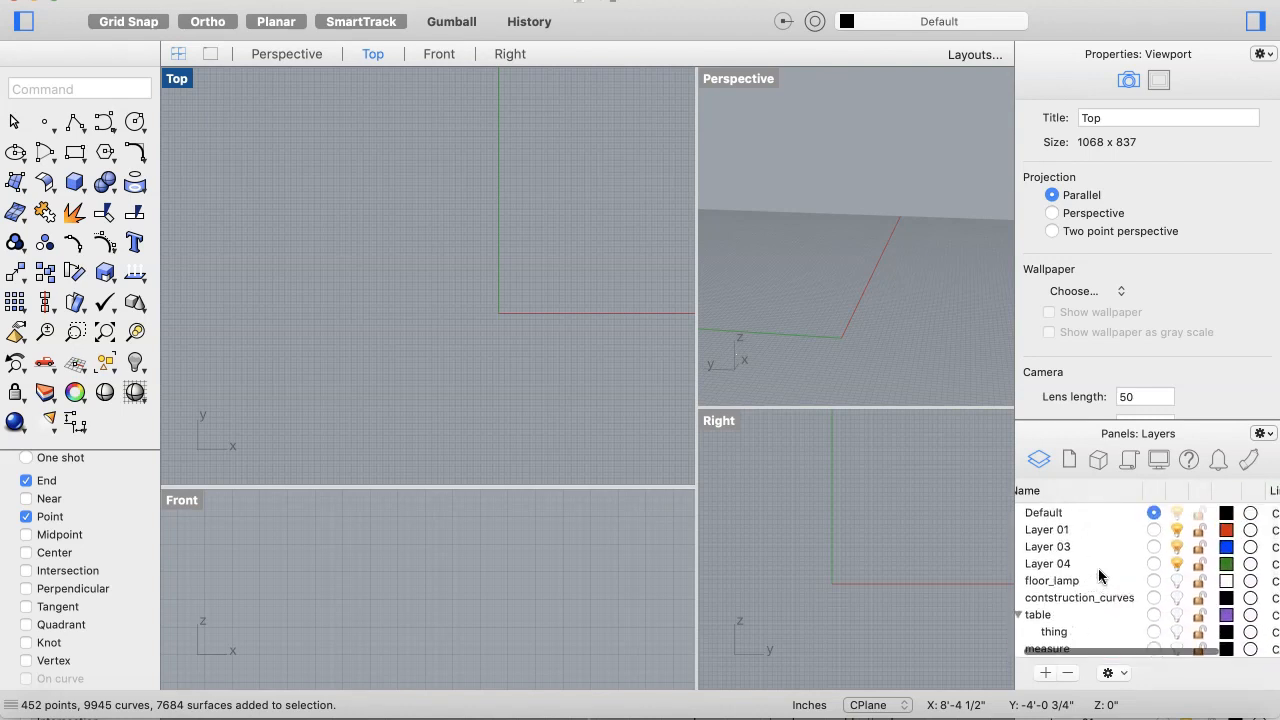
{"action": "scroll", "coordinate": [1098, 568], "scroll_direction": "up", "scroll_amount": 1}
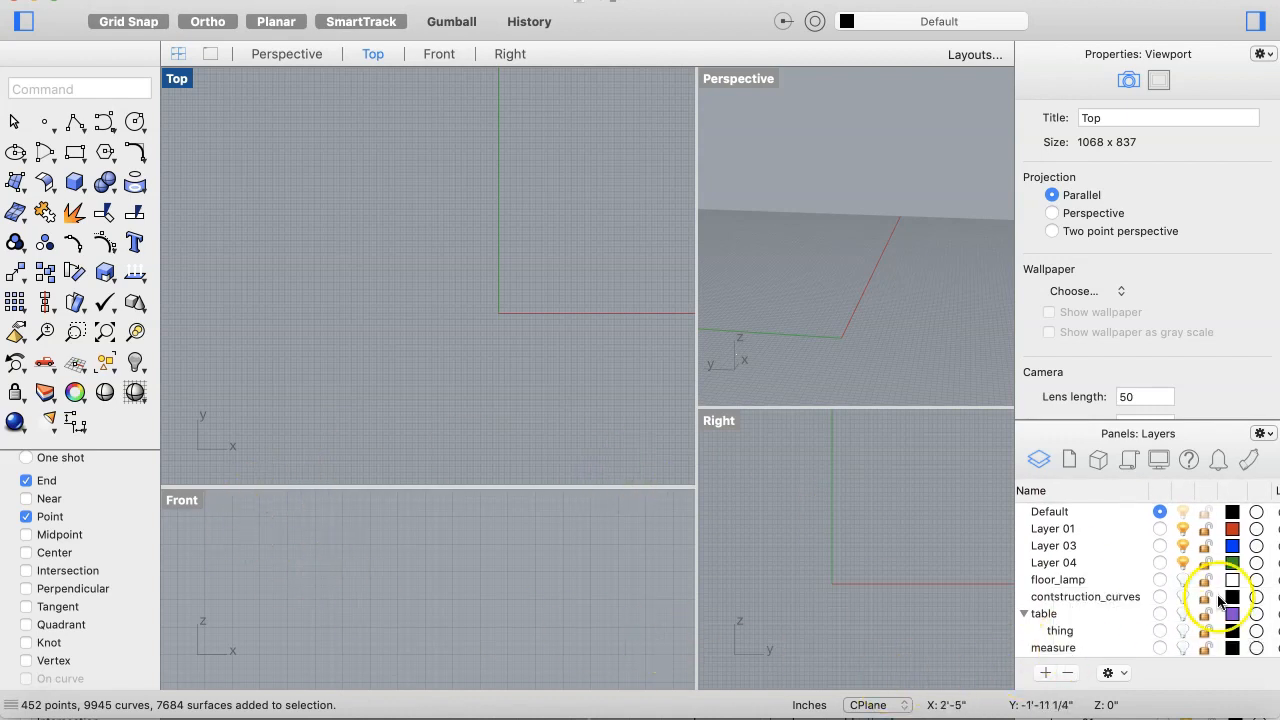
{"action": "left_click", "coordinate": [1183, 614]}
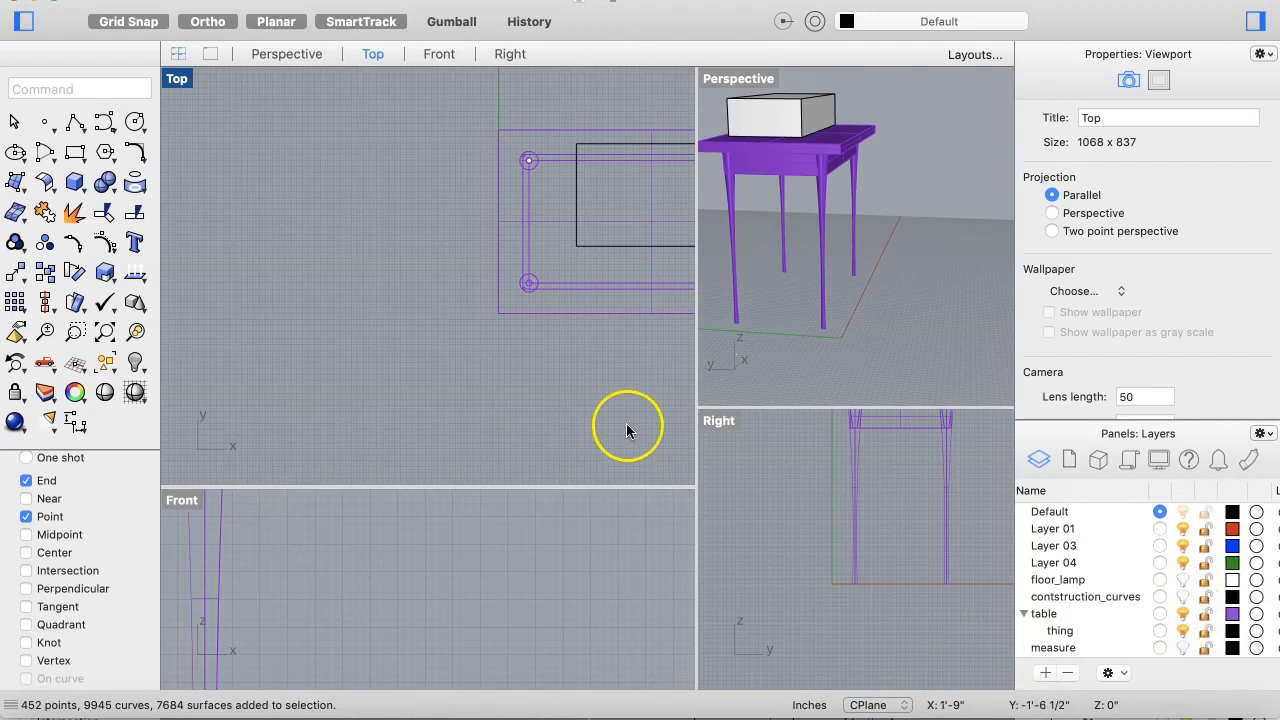
Step: Delete the thing sublayer together with the box object on it
{"action": "scroll", "coordinate": [491, 303], "scroll_direction": "right", "scroll_amount": 4}
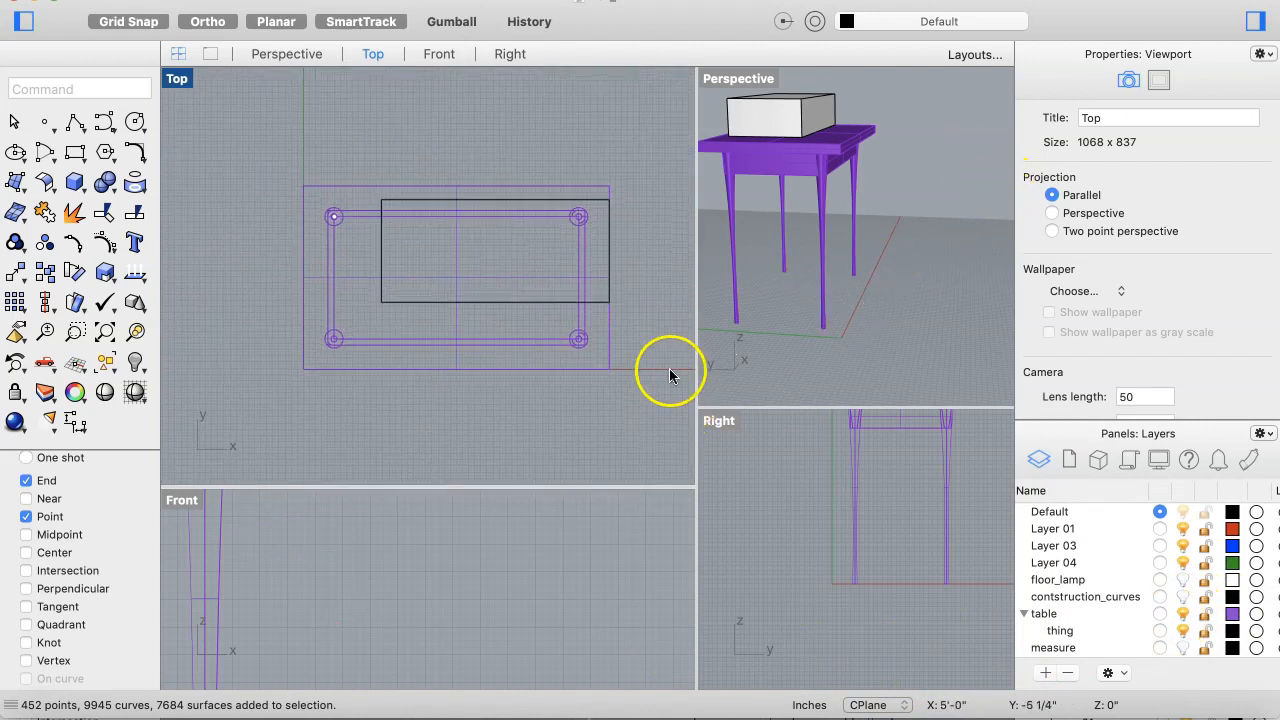
{"action": "left_click_drag", "start_coordinate": [697, 343], "coordinate": [587, 350]}
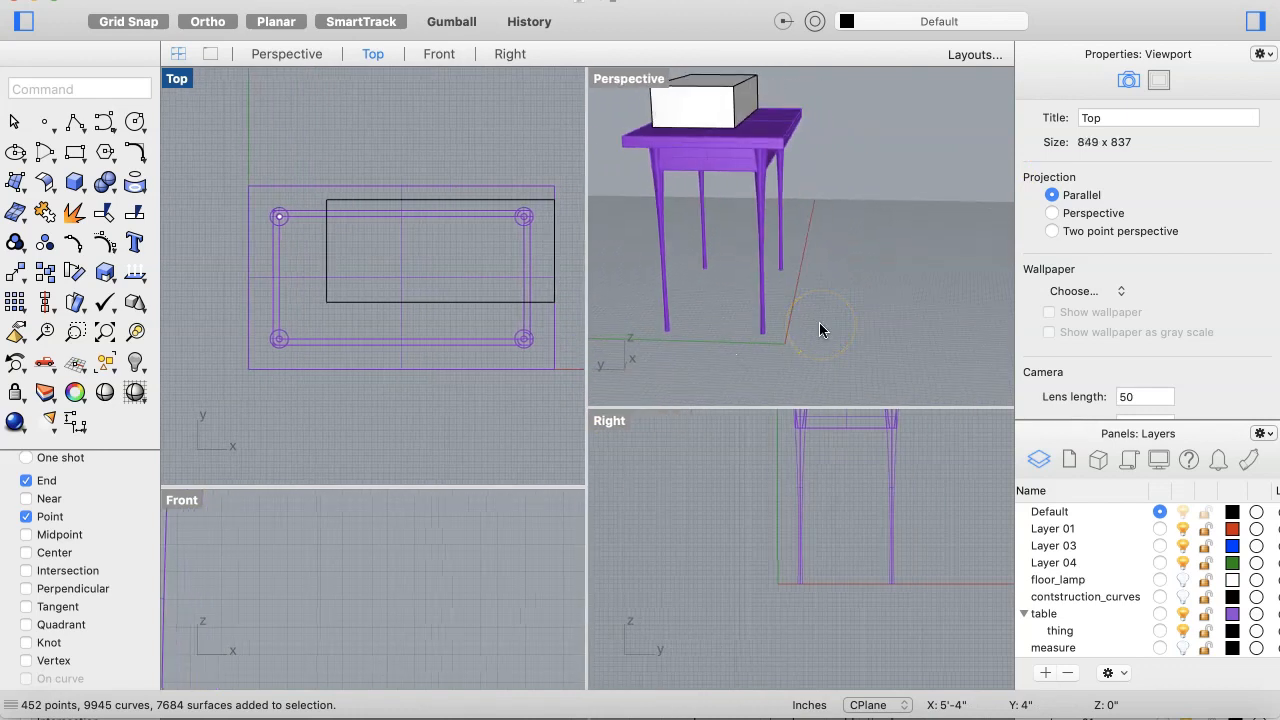
{"action": "scroll", "coordinate": [819, 327], "scroll_direction": "down", "scroll_amount": 3}
{"action": "scroll", "coordinate": [819, 323], "scroll_direction": "right", "scroll_amount": 10}
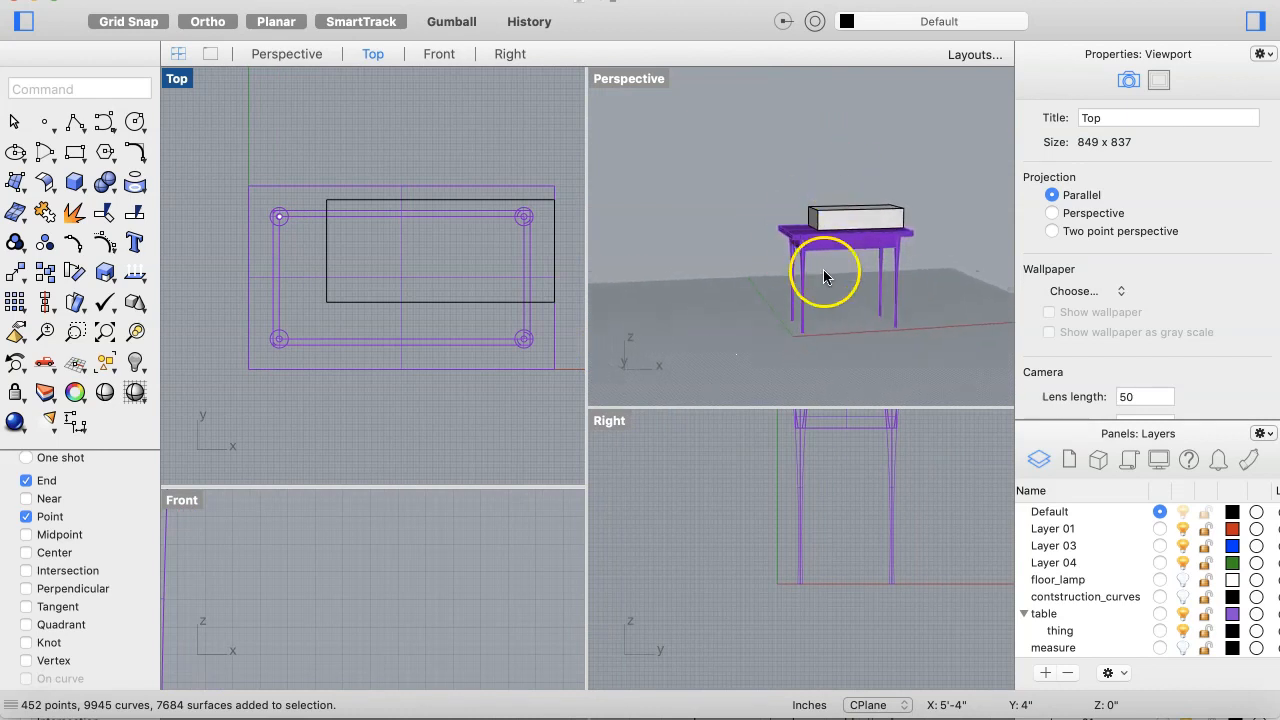
{"action": "left_click", "coordinate": [1064, 631]}
{"action": "right_click", "coordinate": [1066, 631]}
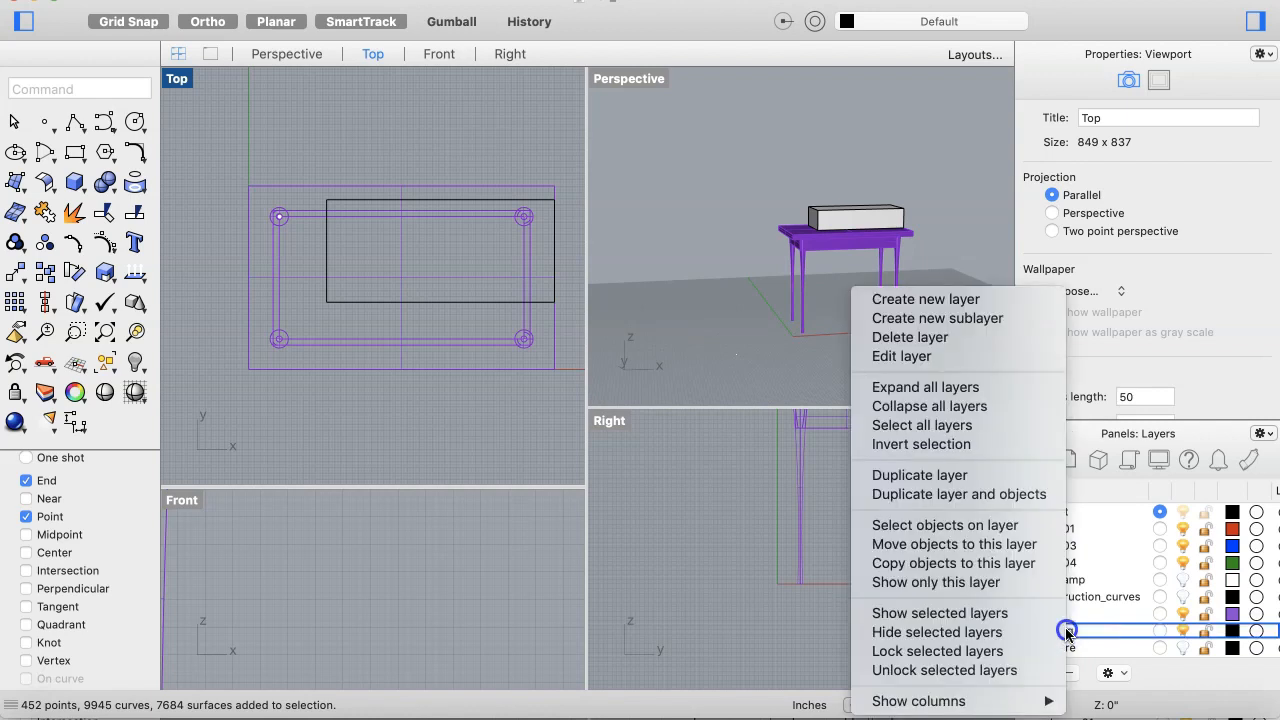
{"action": "left_click", "coordinate": [971, 337]}
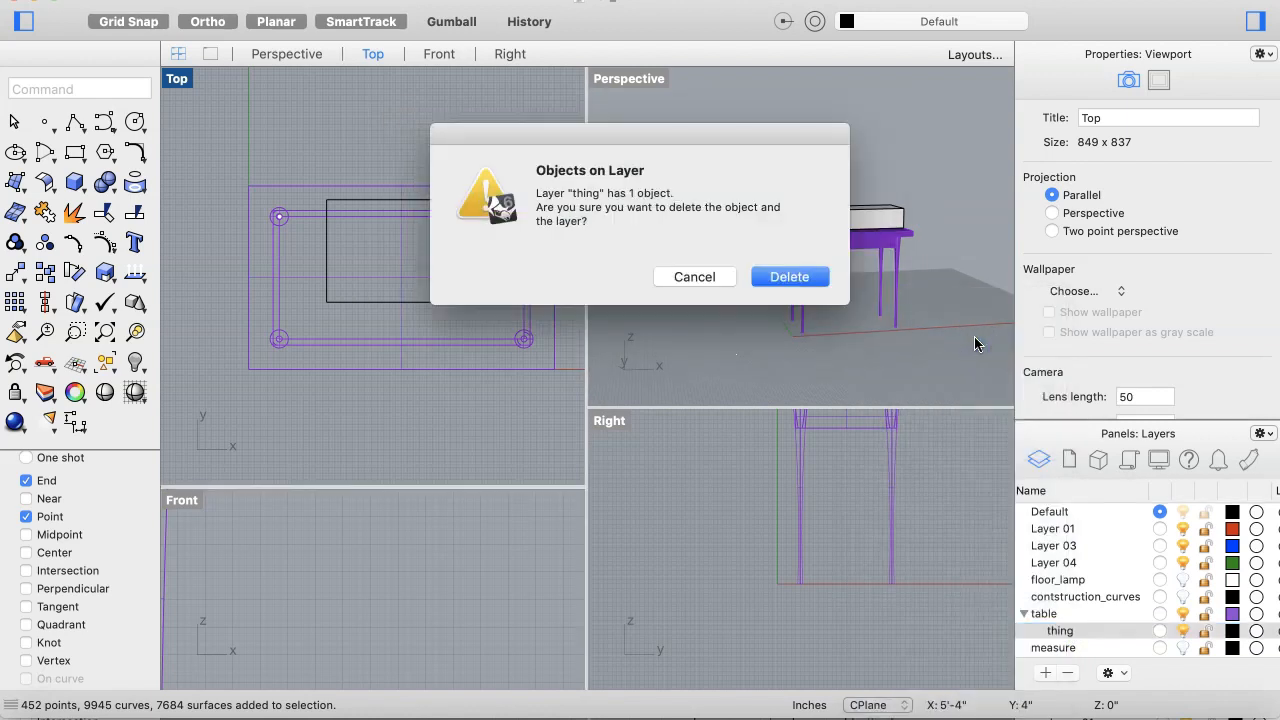
{"action": "left_click", "coordinate": [798, 279]}
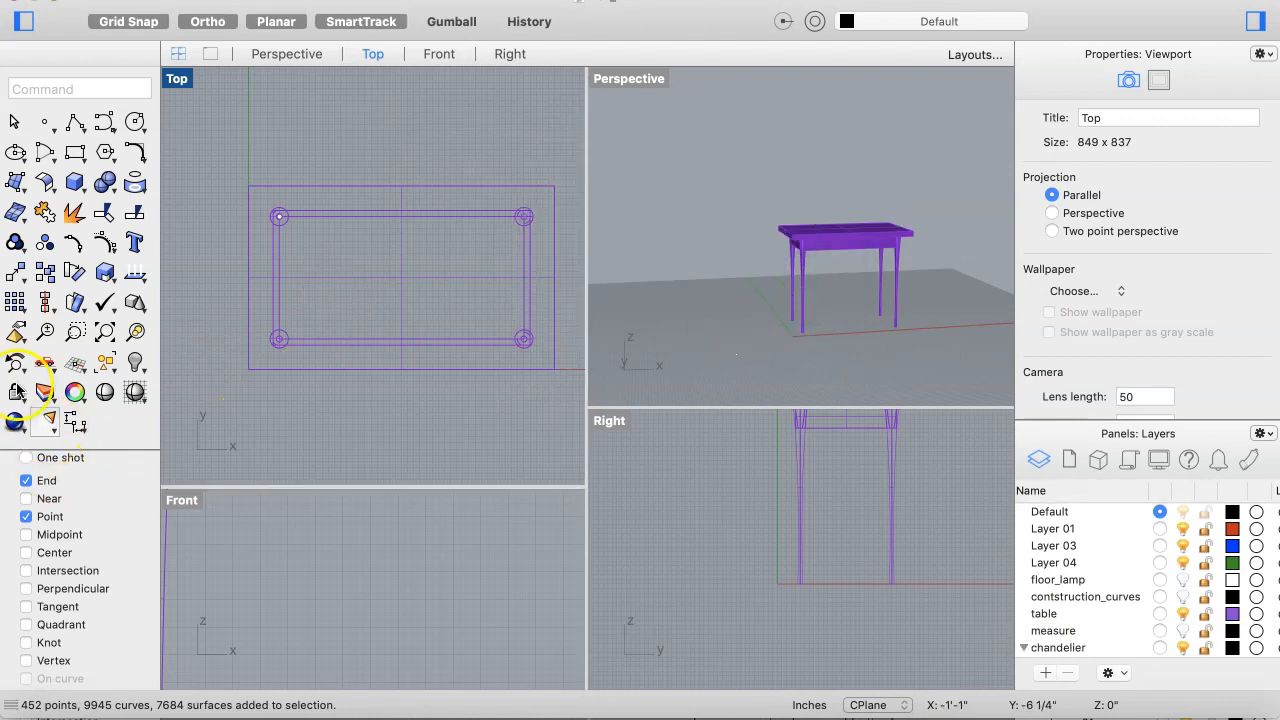
Step: Create a spotlight whose cone base surrounds the table and whose apex sits about 8 ft above it
{"action": "left_click", "coordinate": [49, 426]}
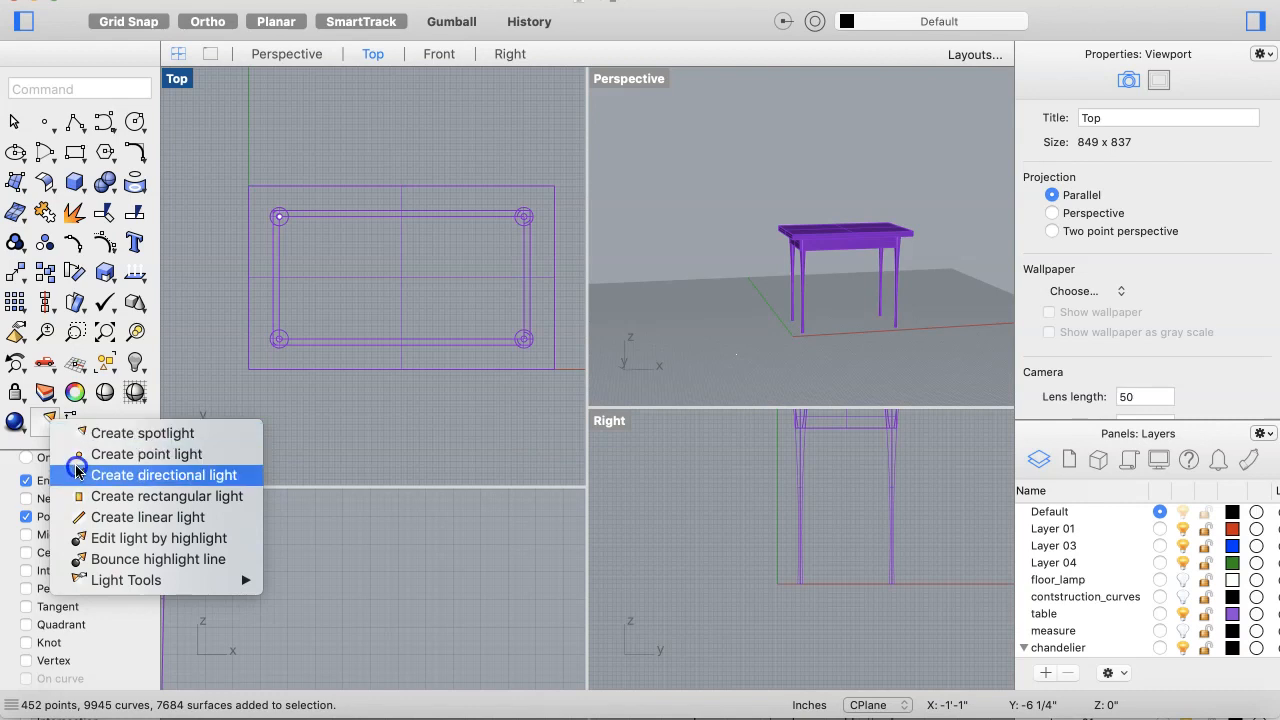
{"action": "left_click", "coordinate": [84, 433]}
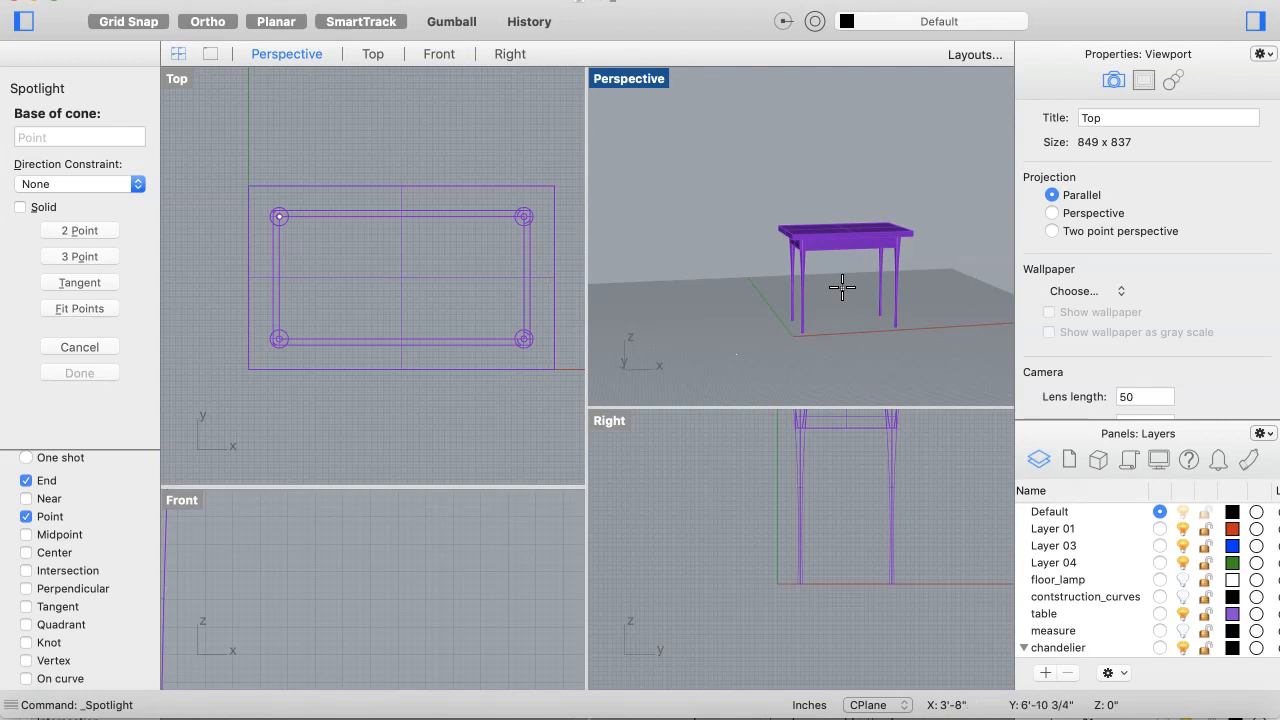
{"action": "left_click", "coordinate": [817, 523]}
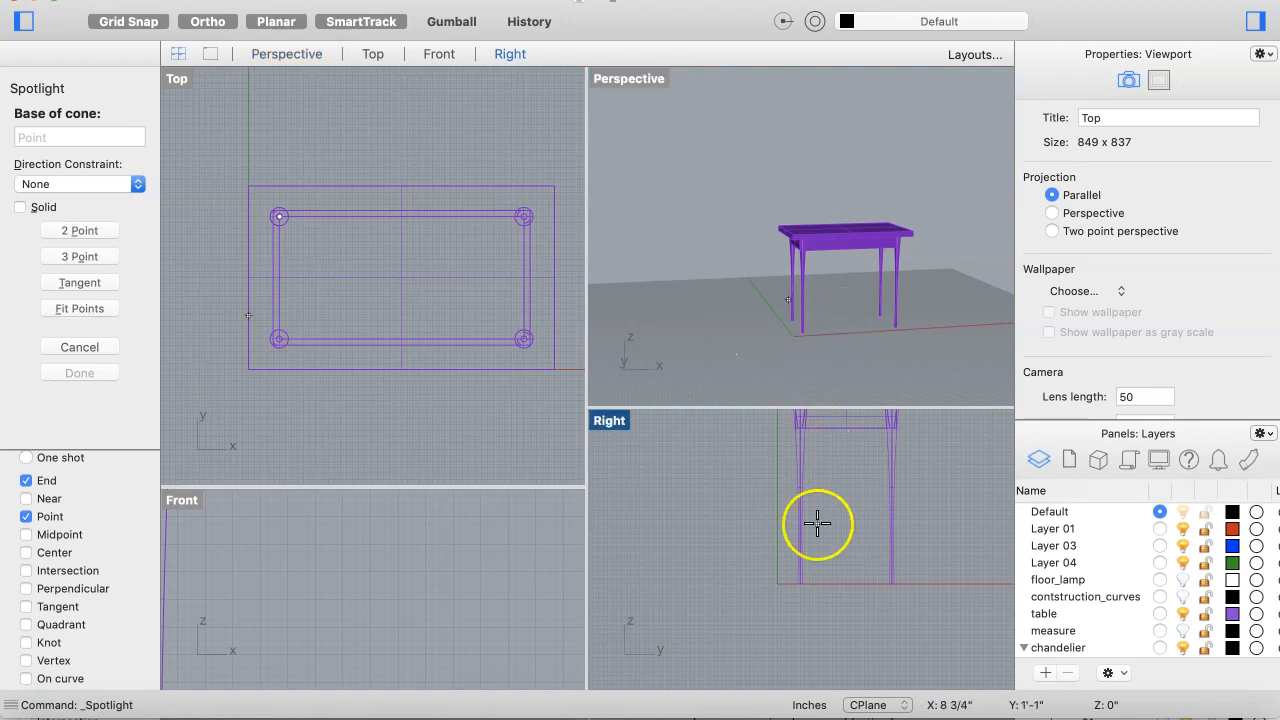
{"action": "left_click", "coordinate": [846, 463]}
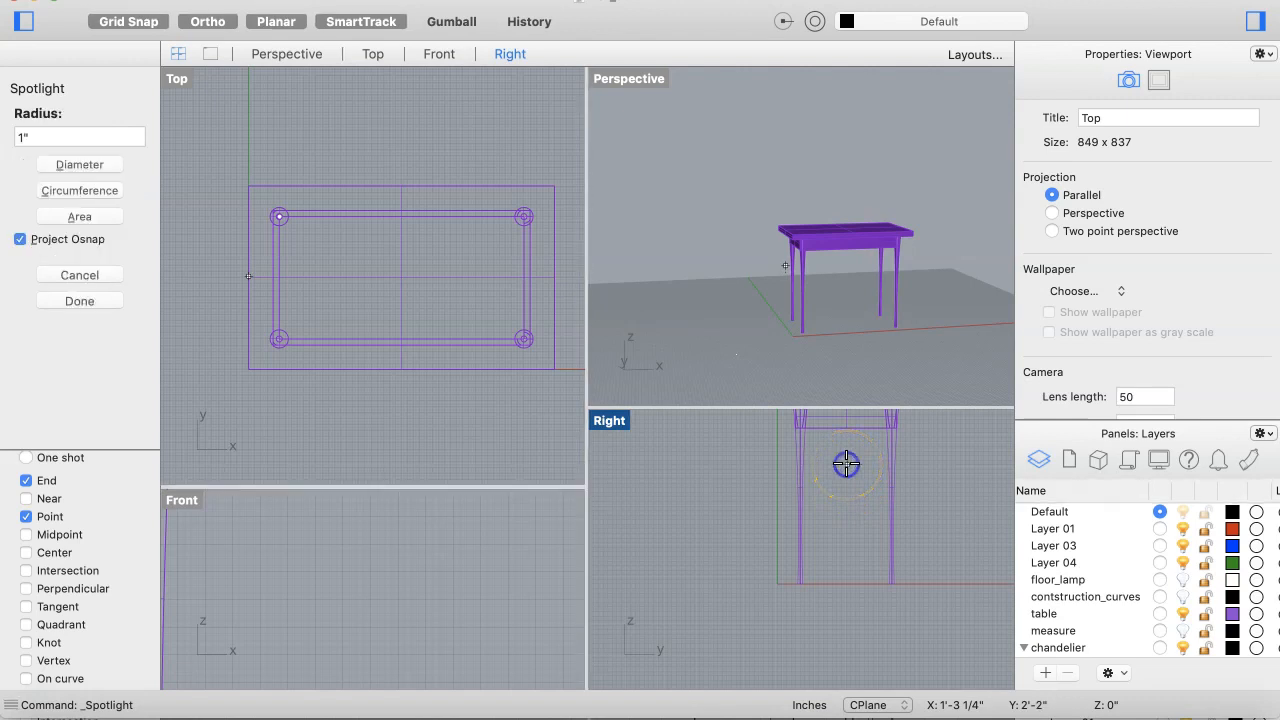
{"action": "scroll", "coordinate": [750, 527], "scroll_direction": "down", "scroll_amount": 2}
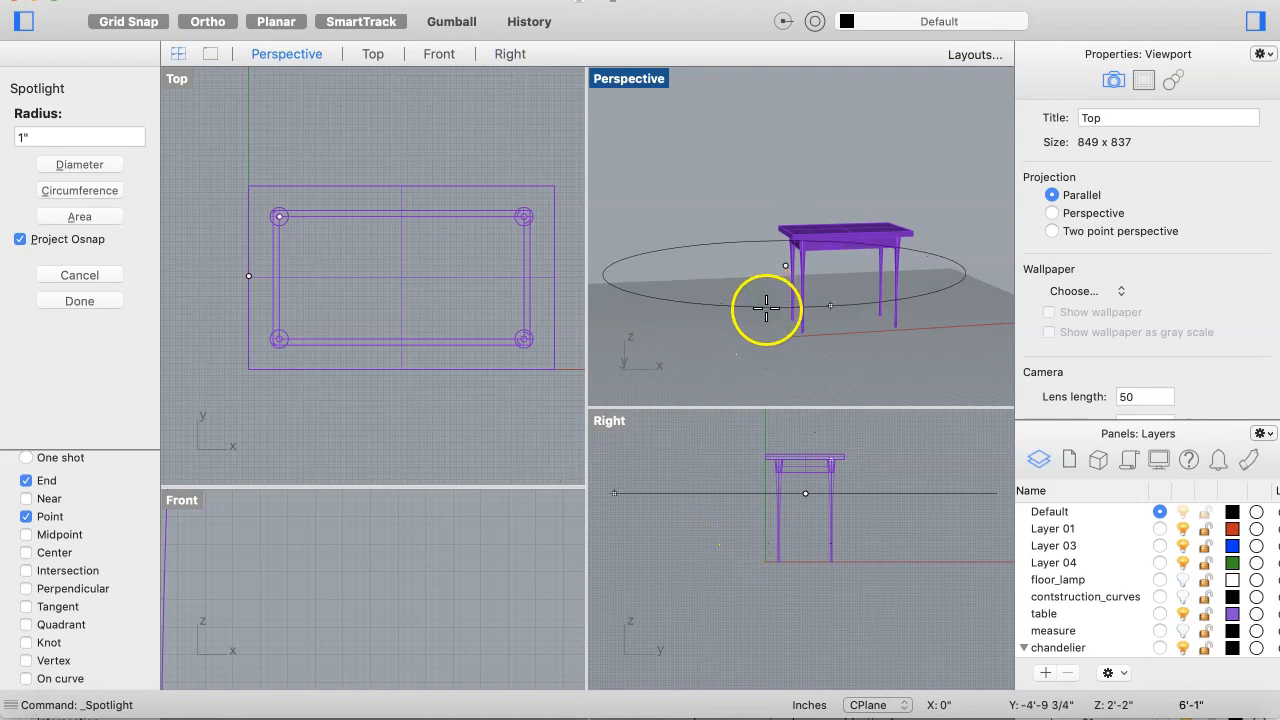
{"action": "left_click", "coordinate": [844, 287]}
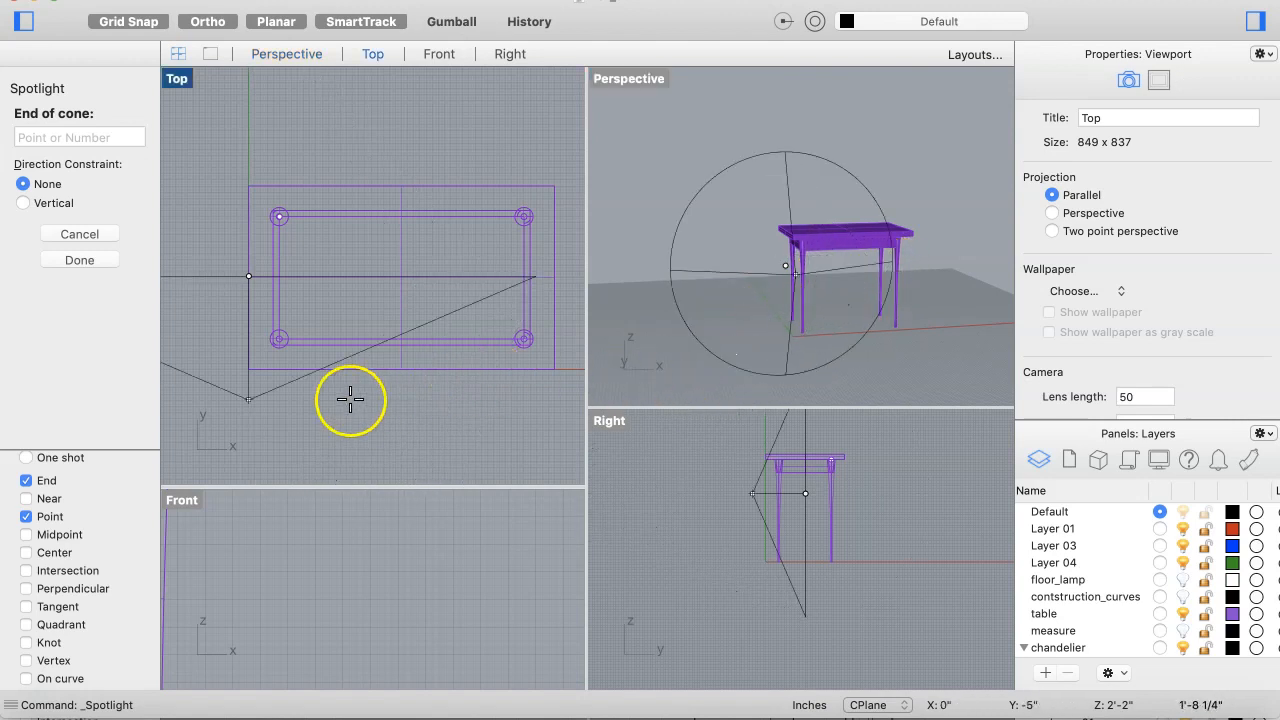
{"action": "scroll", "coordinate": [320, 650], "scroll_direction": "down", "scroll_amount": 10}
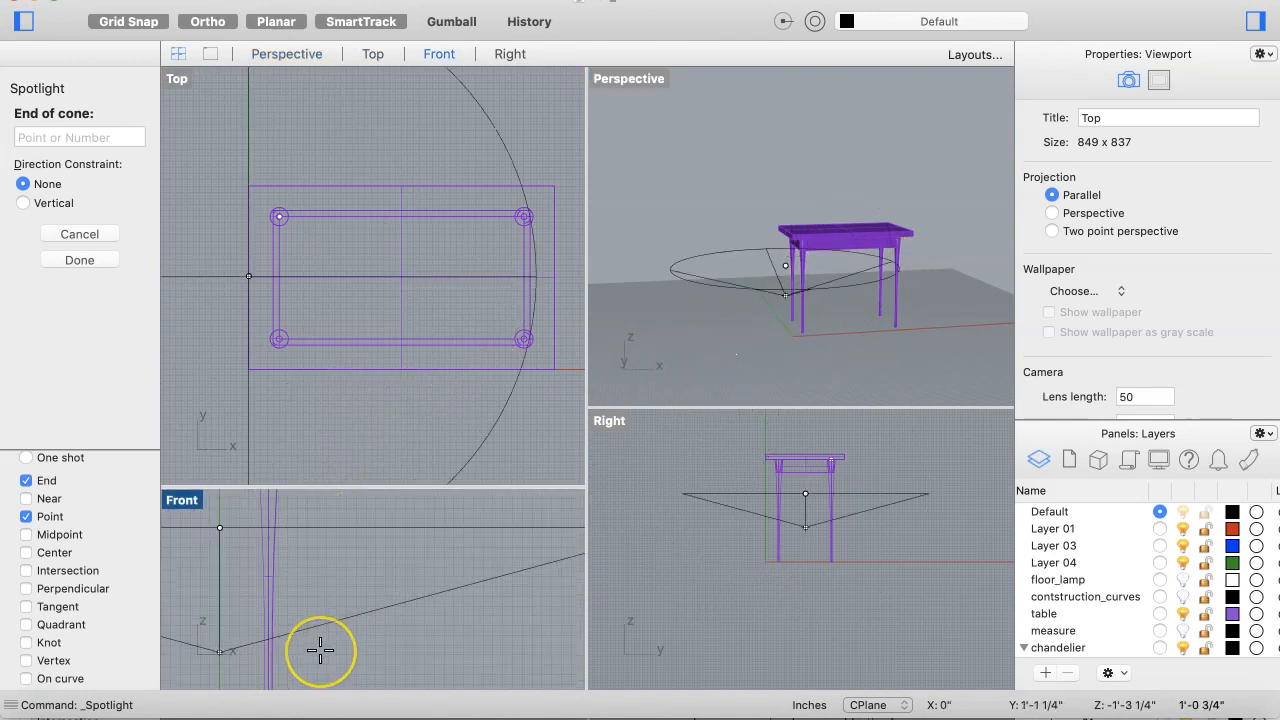
{"action": "scroll", "coordinate": [320, 650], "scroll_direction": "down", "scroll_amount": 5}
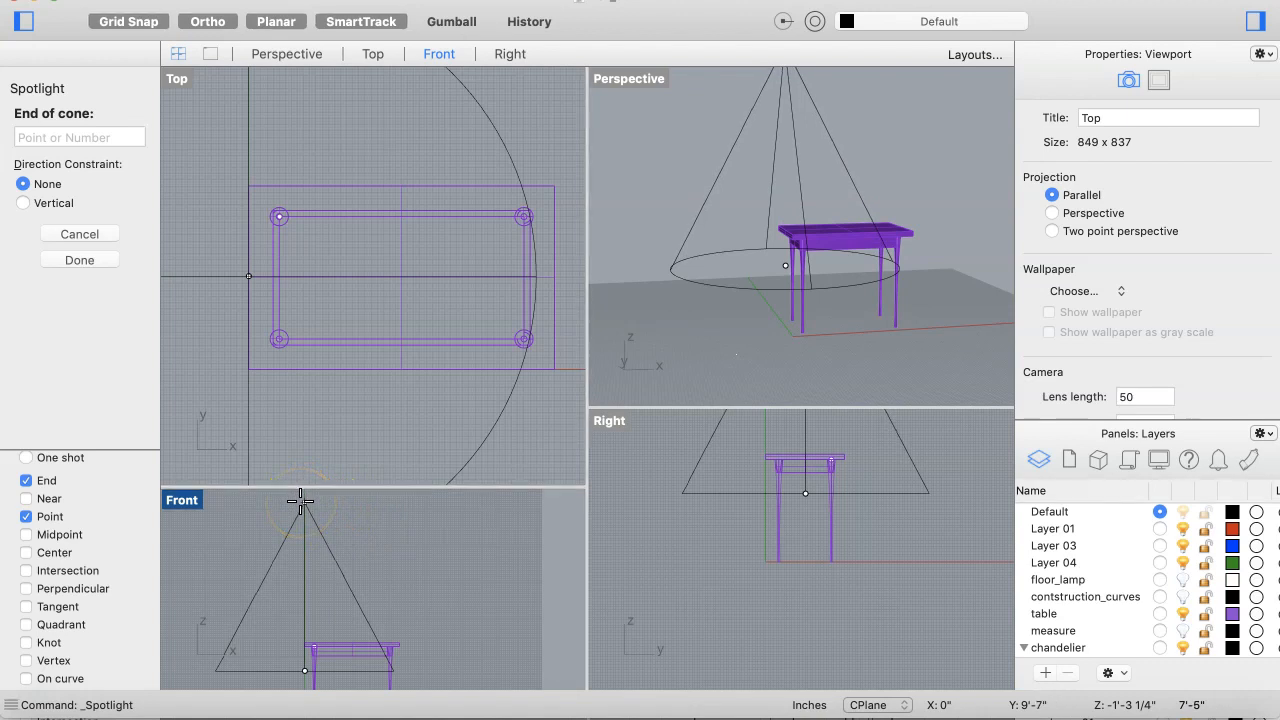
{"action": "right_click_drag", "start_coordinate": [300, 501], "coordinate": [312, 512]}
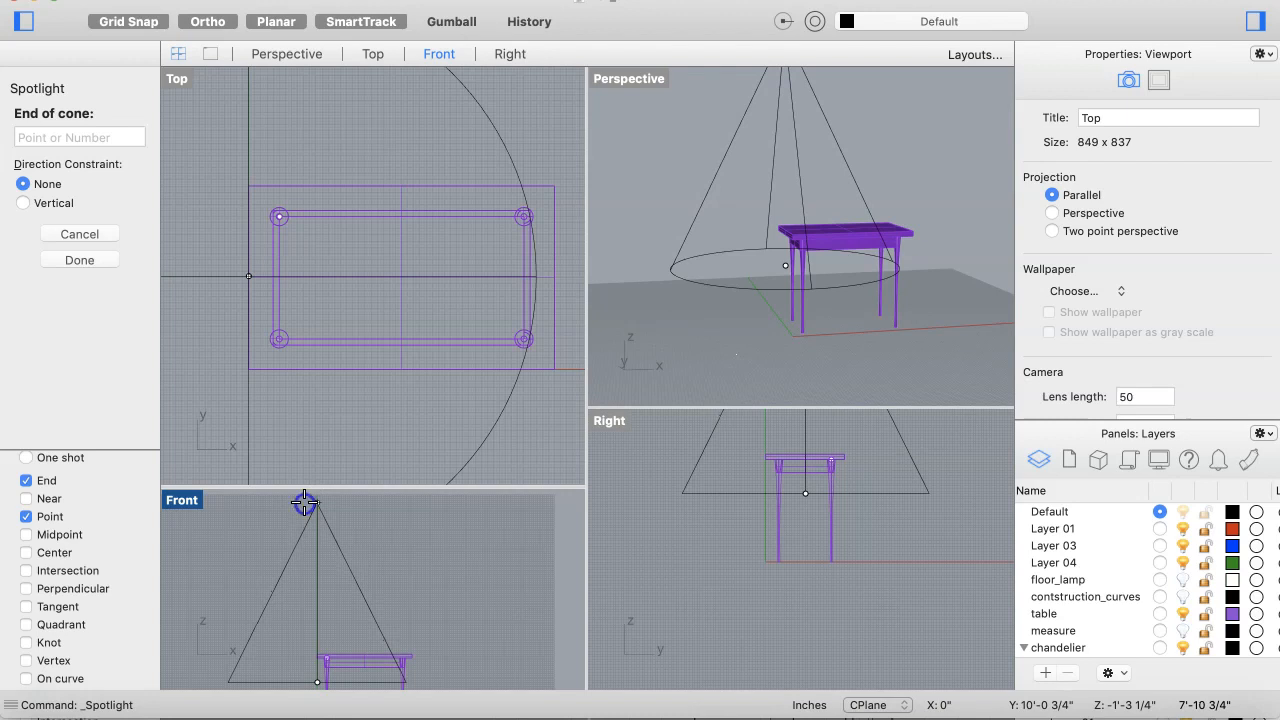
{"action": "left_click", "coordinate": [305, 502]}
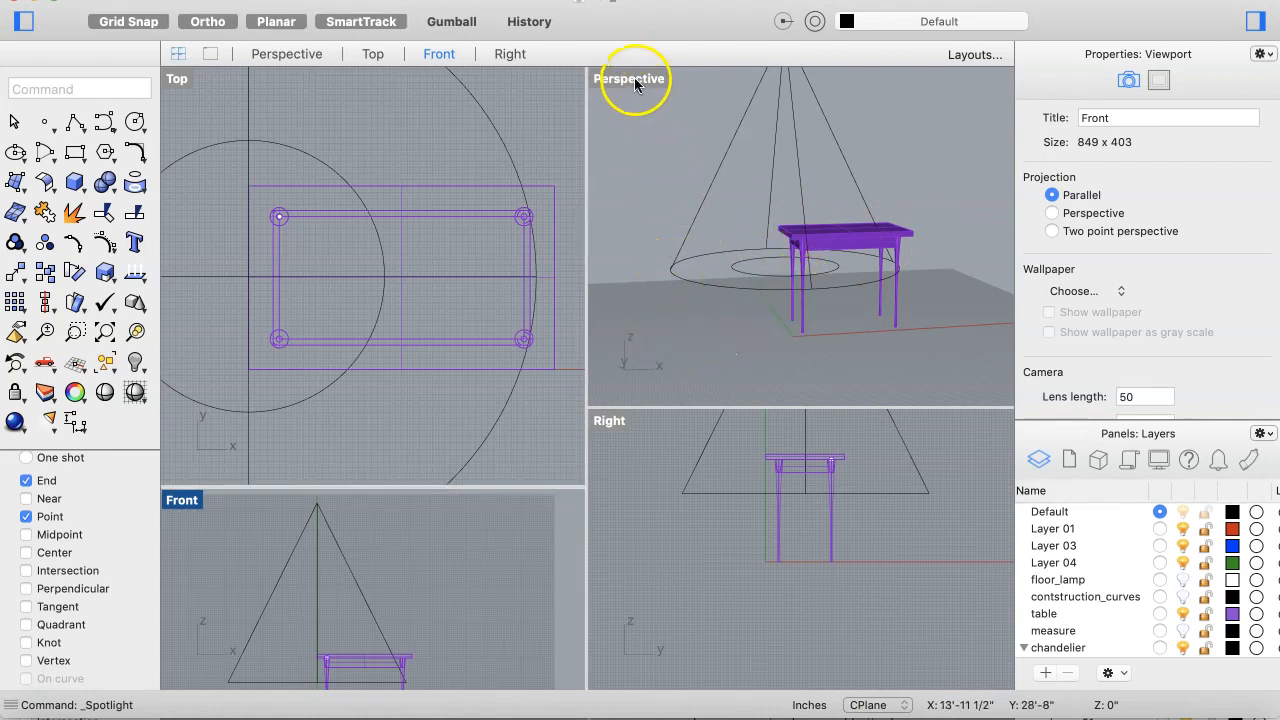
Step: Switch the Perspective viewport to Rendered display mode
{"action": "left_click", "coordinate": [632, 121]}
{"action": "right_click", "coordinate": [632, 121]}
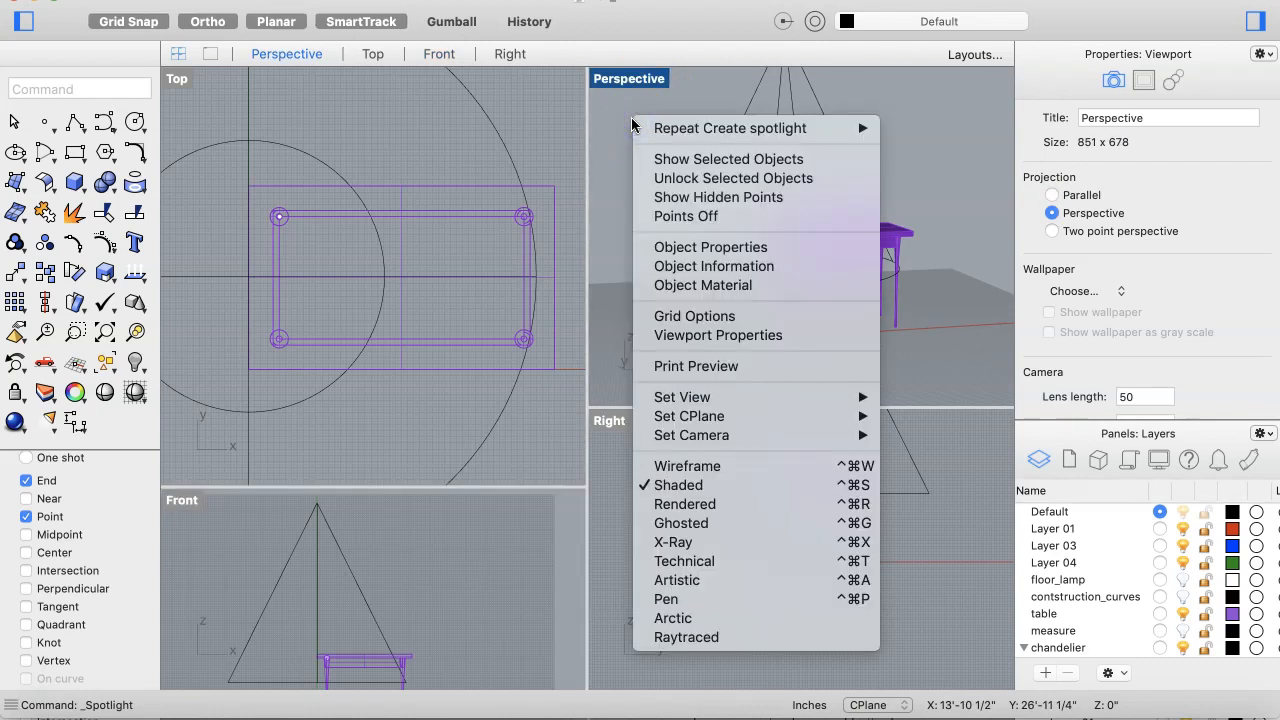
{"action": "left_click", "coordinate": [670, 507]}
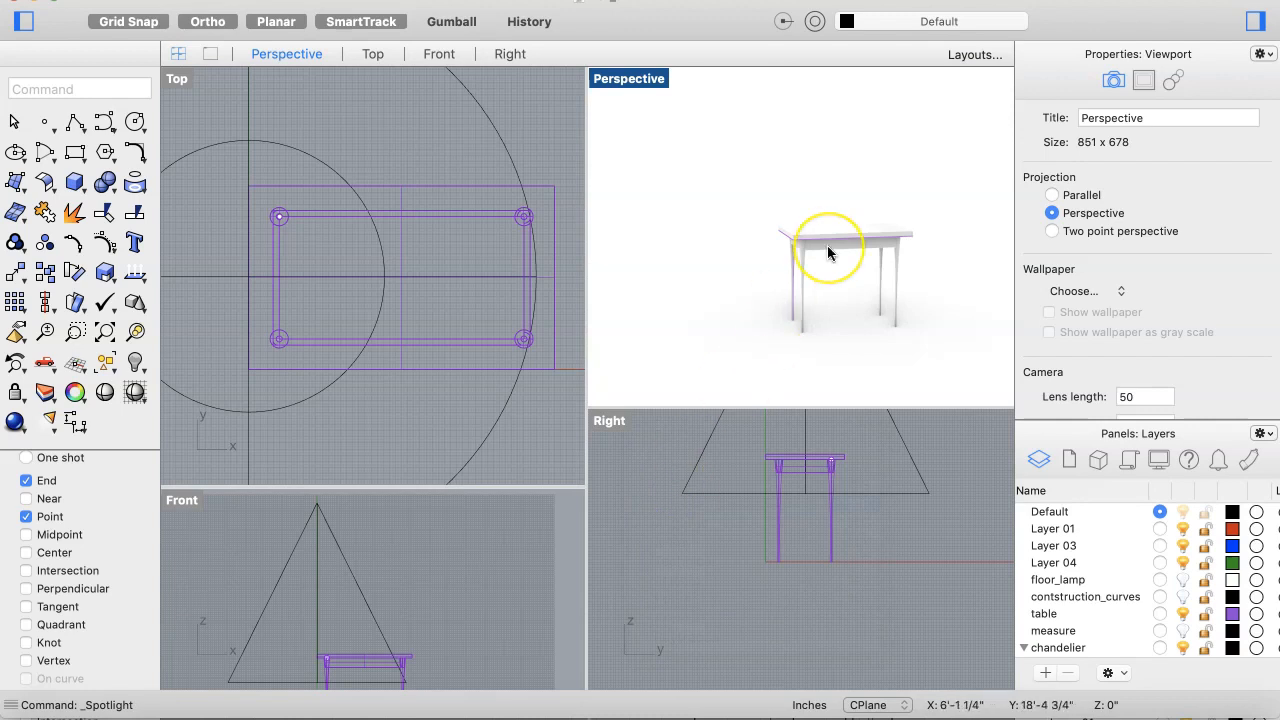
{"action": "right_click_drag", "start_coordinate": [827, 245], "coordinate": [912, 245]}
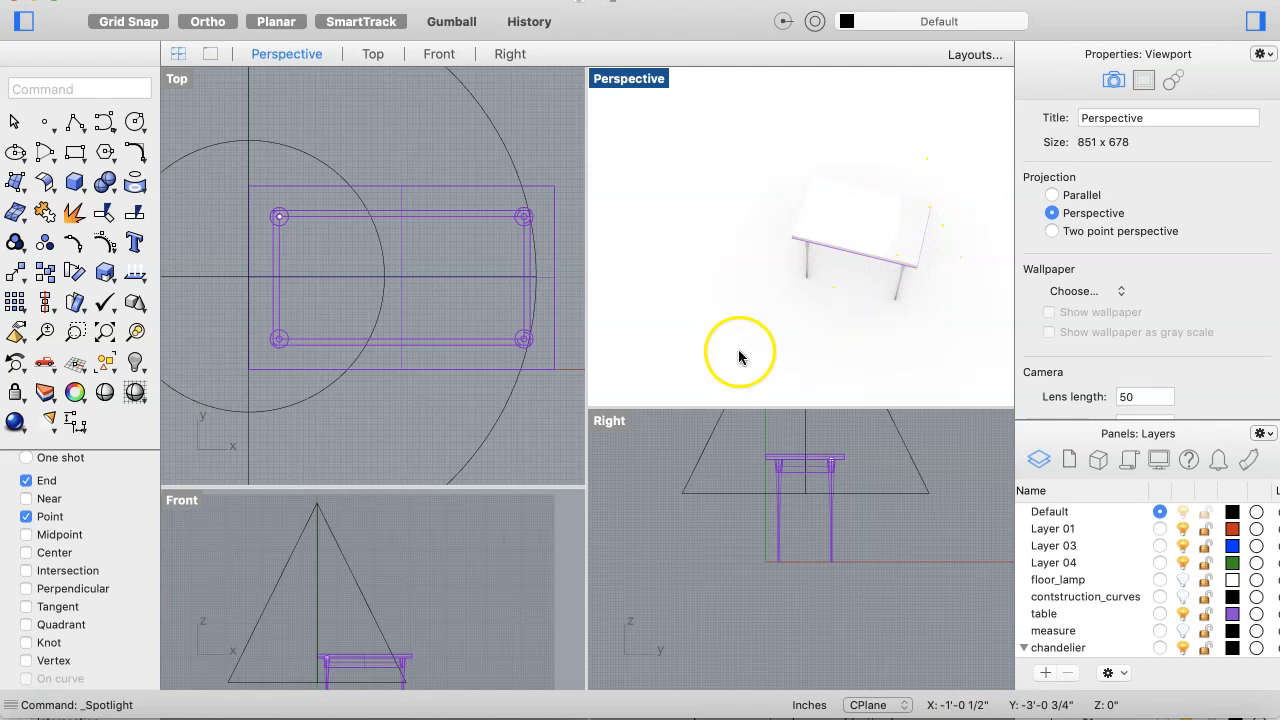
Step: Select the spotlight, switch it off and back on, and set its spotlight hardness to 68%
{"action": "left_click", "coordinate": [340, 547]}
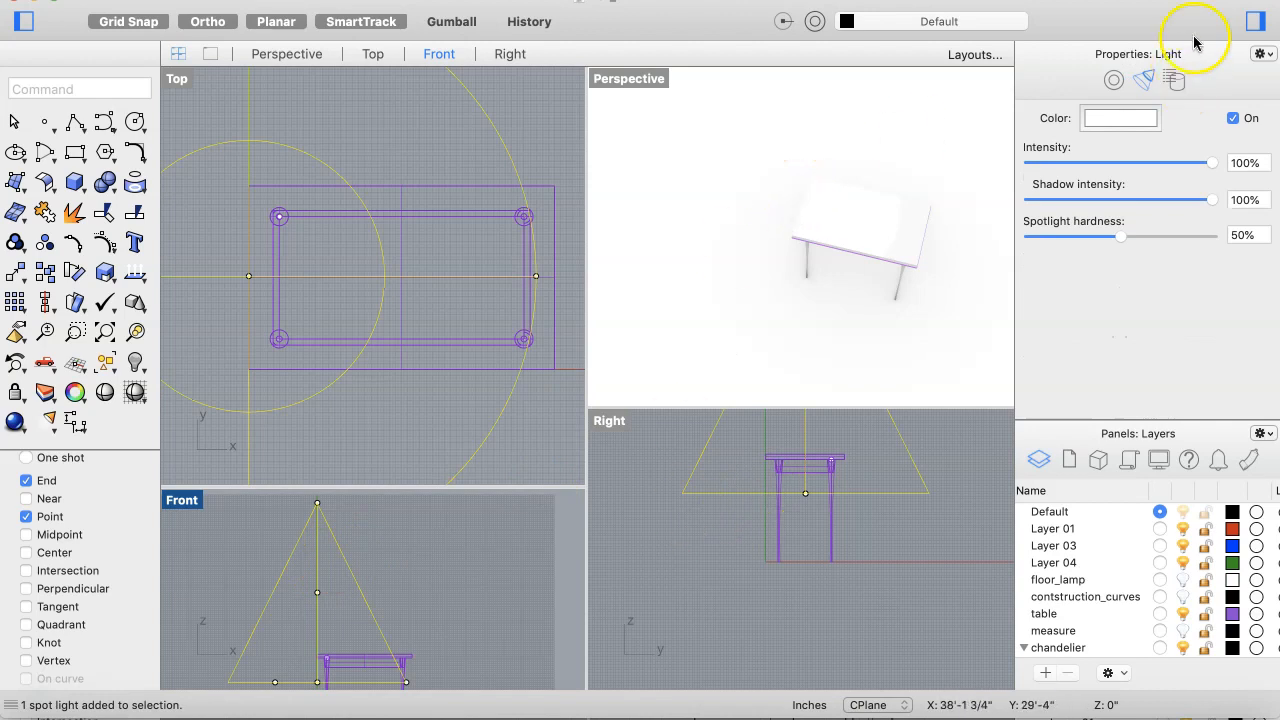
{"action": "left_click", "coordinate": [1258, 21]}
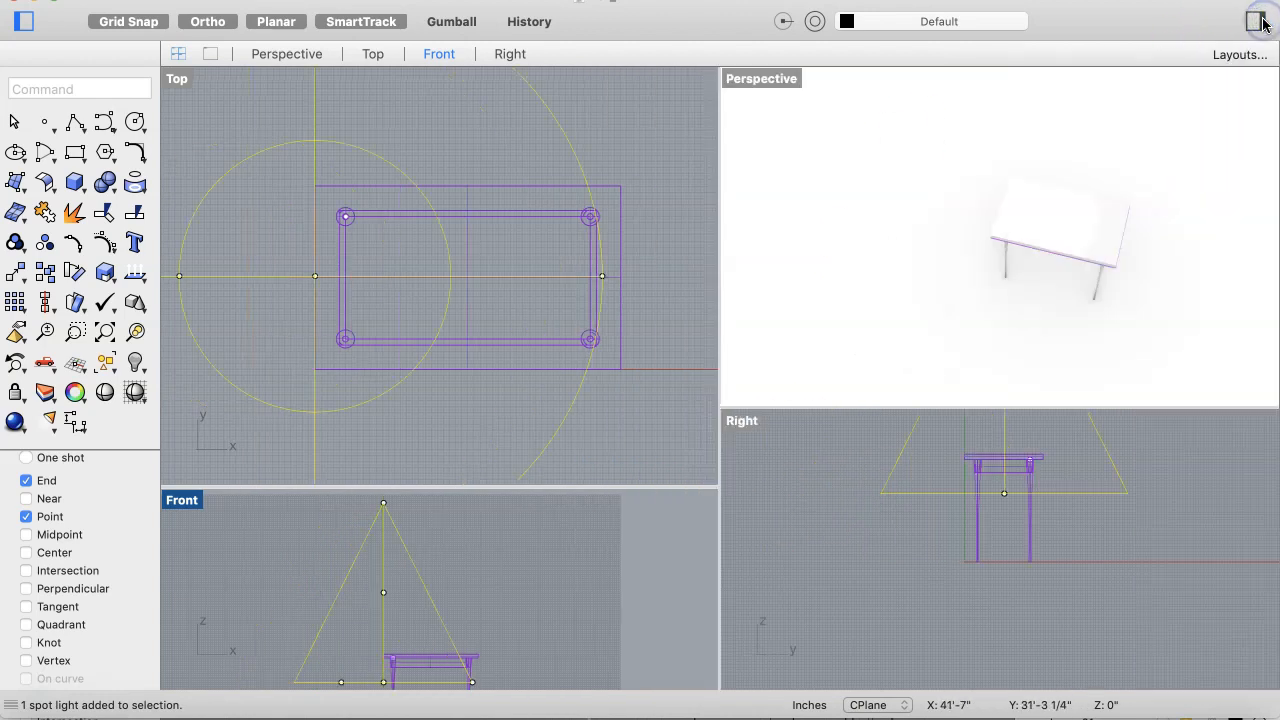
{"action": "left_click", "coordinate": [1258, 21]}
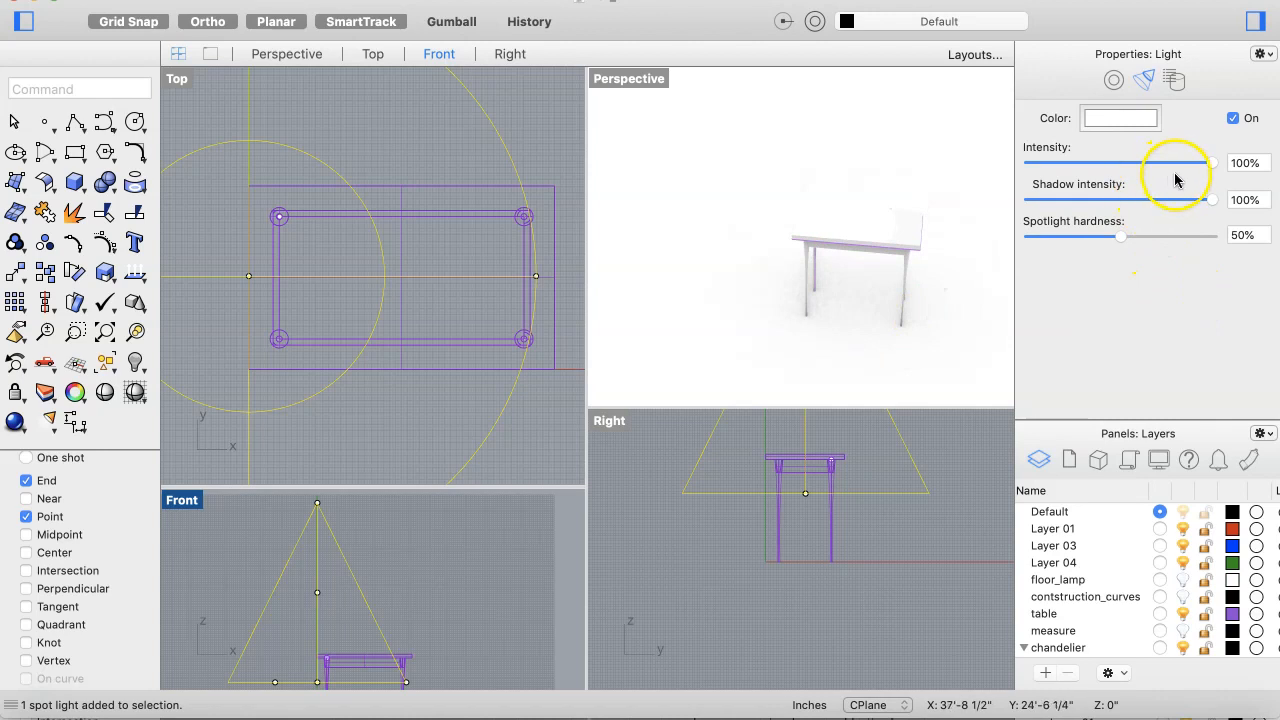
{"action": "left_click", "coordinate": [1233, 119]}
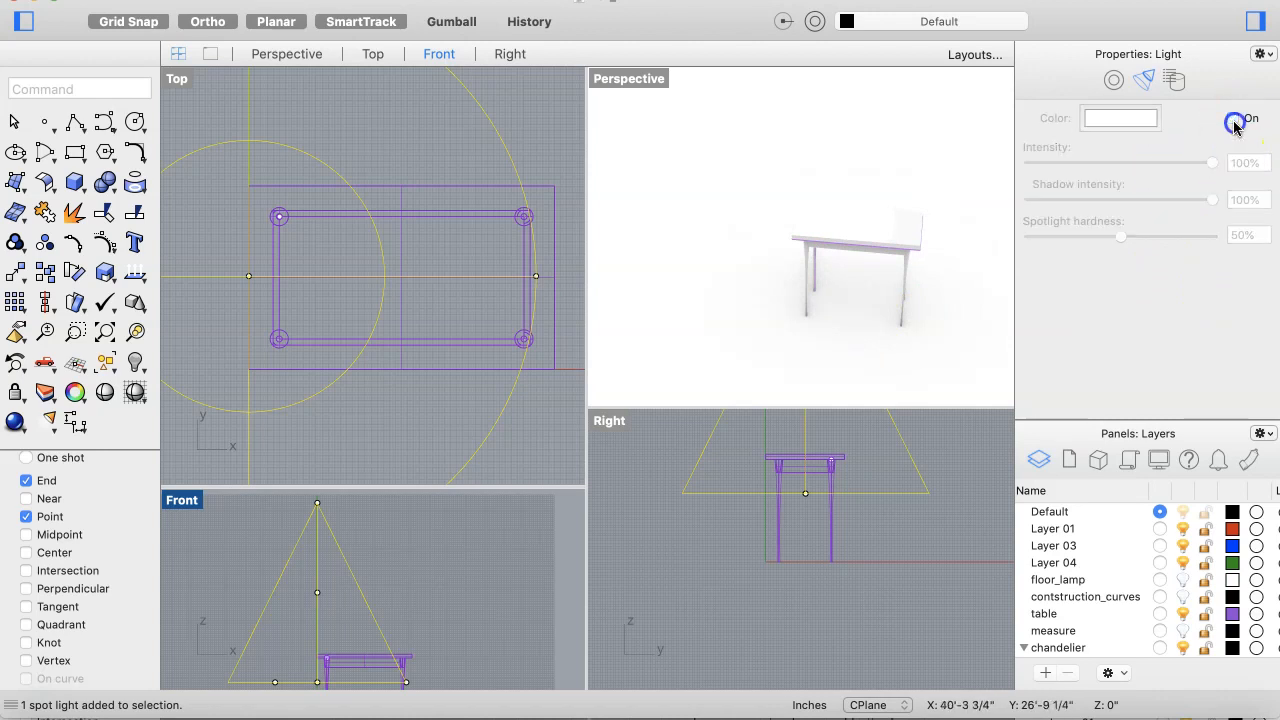
{"action": "left_click", "coordinate": [1233, 119]}
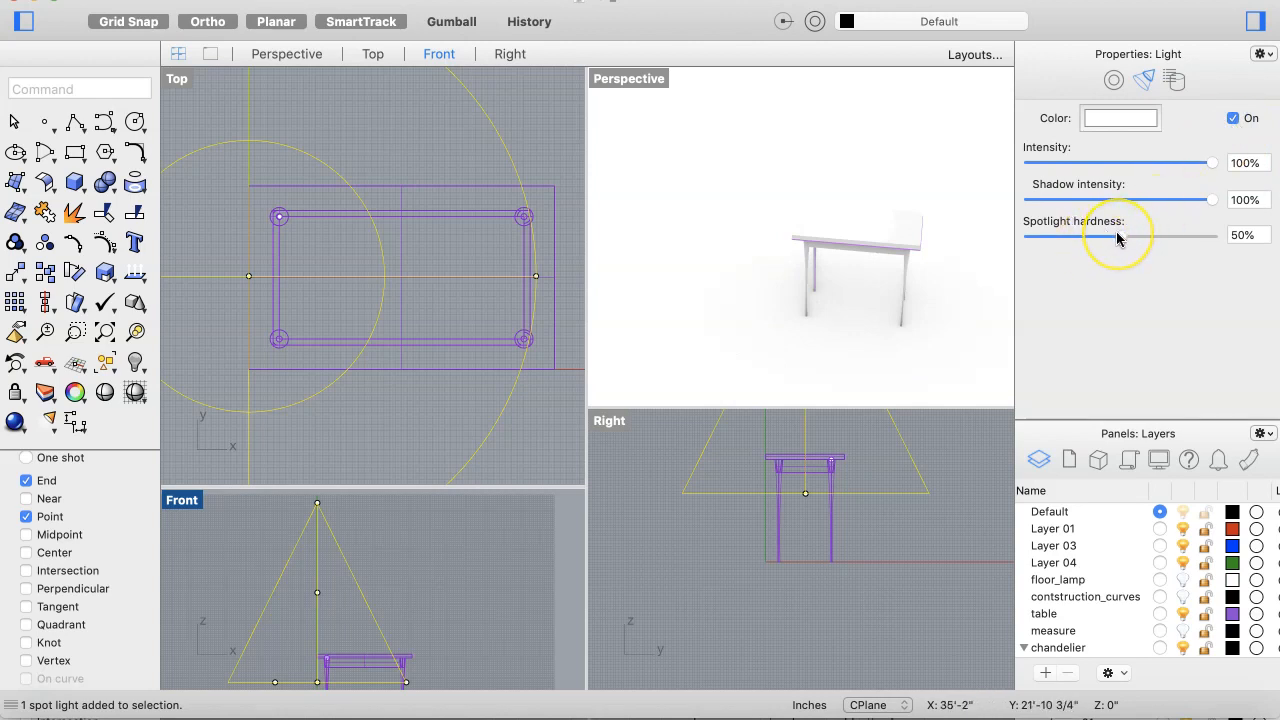
{"action": "left_click_drag", "start_coordinate": [1117, 237], "coordinate": [1158, 248]}
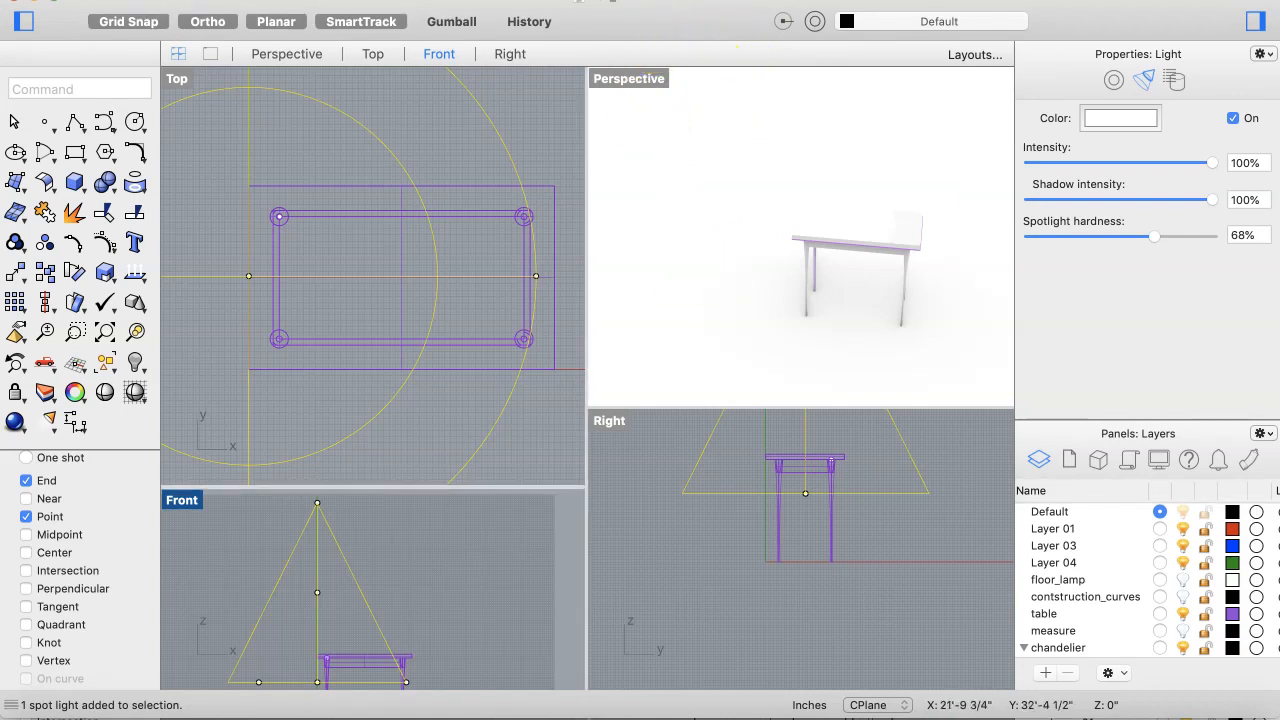
Step: Open the render properties and turn off Skylight lighting
{"action": "left_click", "coordinate": [784, 21]}
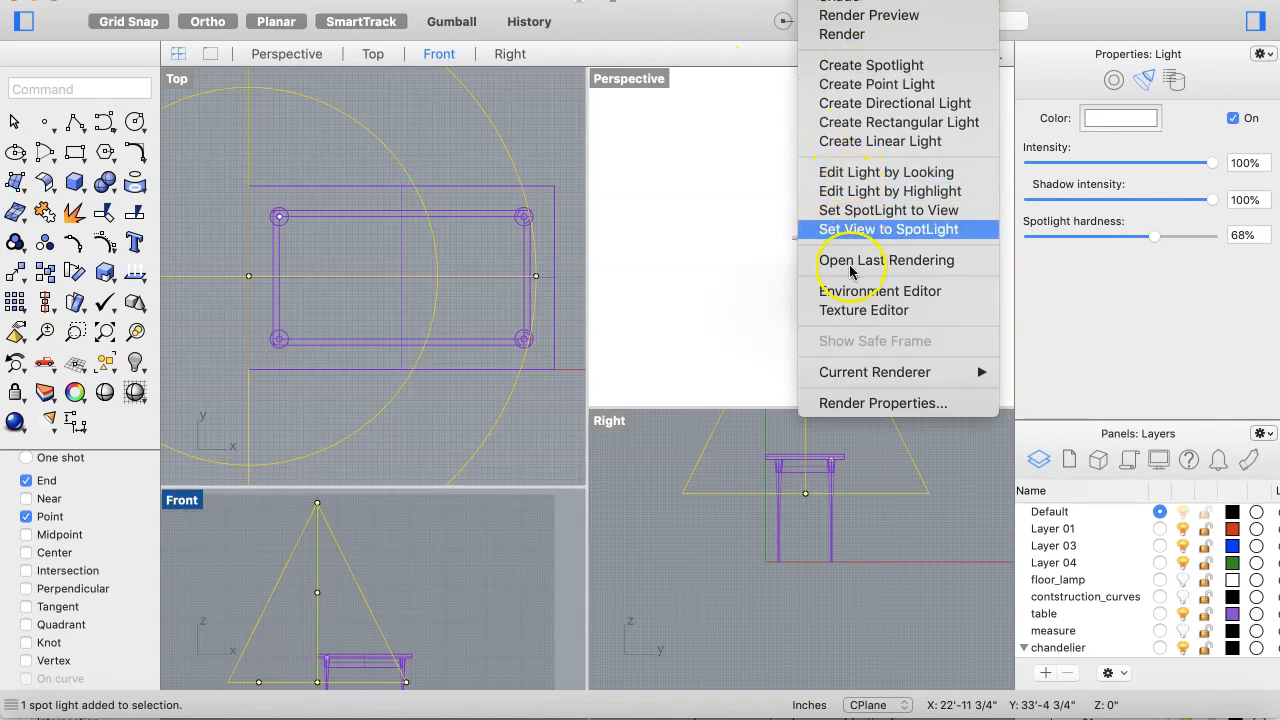
{"action": "left_click", "coordinate": [858, 403]}
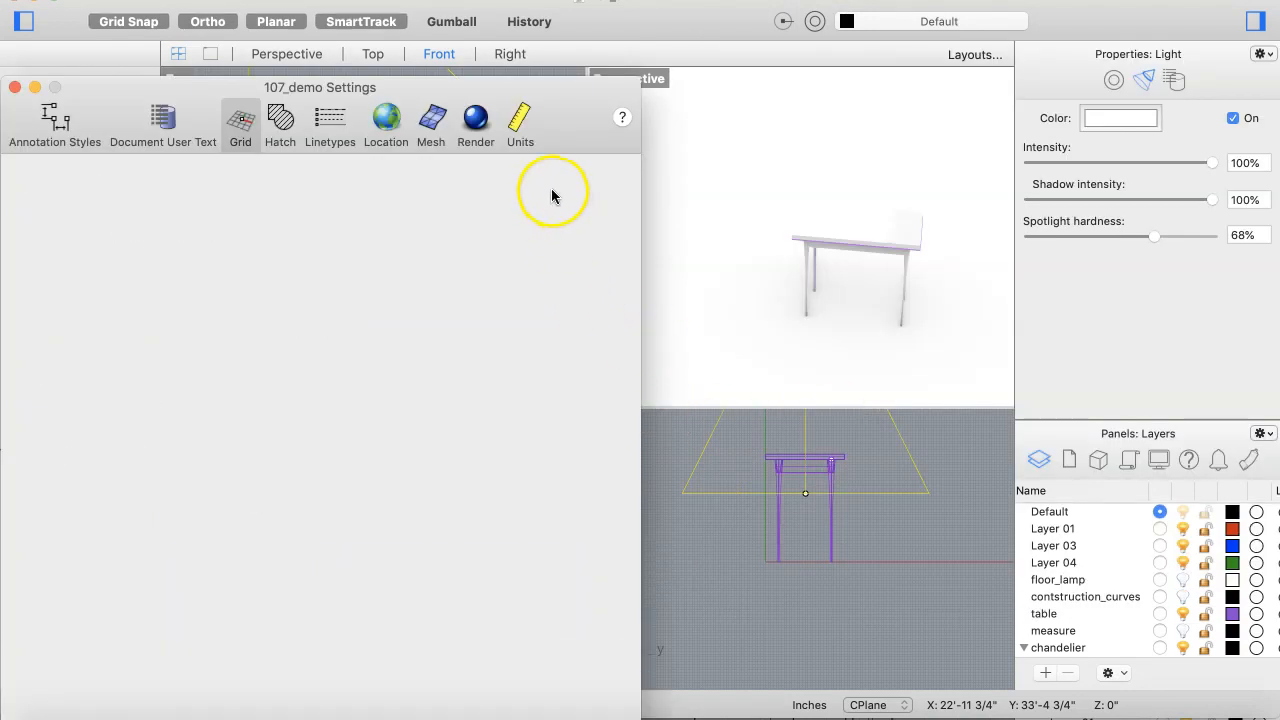
{"action": "left_click_drag", "start_coordinate": [560, 105], "coordinate": [903, 14]}
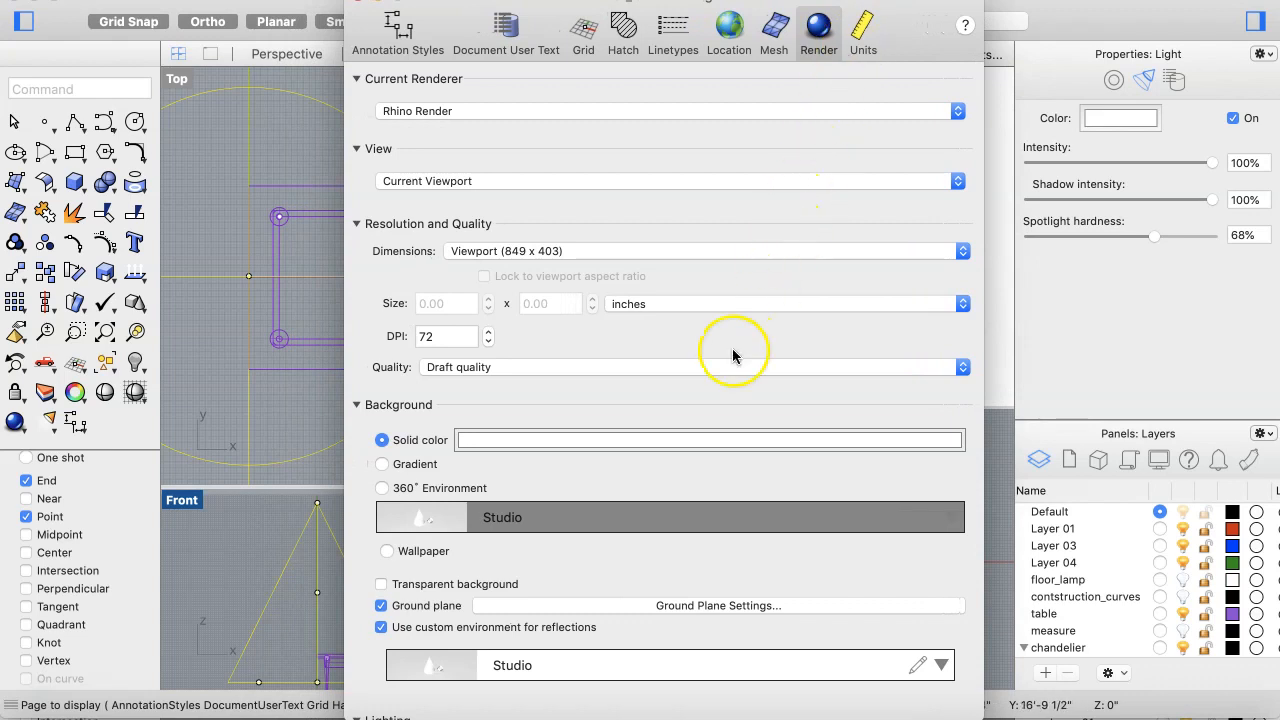
{"action": "scroll", "coordinate": [732, 352], "scroll_direction": "down", "scroll_amount": 3}
{"action": "scroll", "coordinate": [732, 349], "scroll_direction": "down", "scroll_amount": 5}
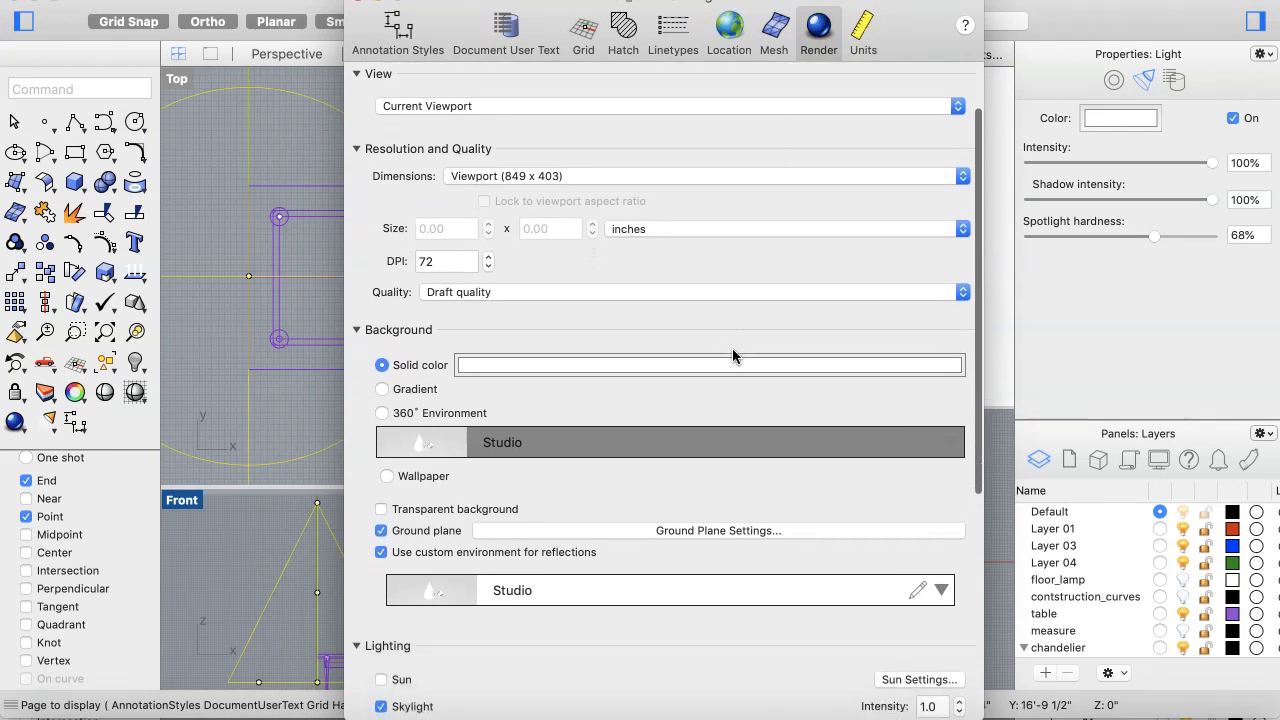
{"action": "scroll", "coordinate": [732, 349], "scroll_direction": "down", "scroll_amount": 12}
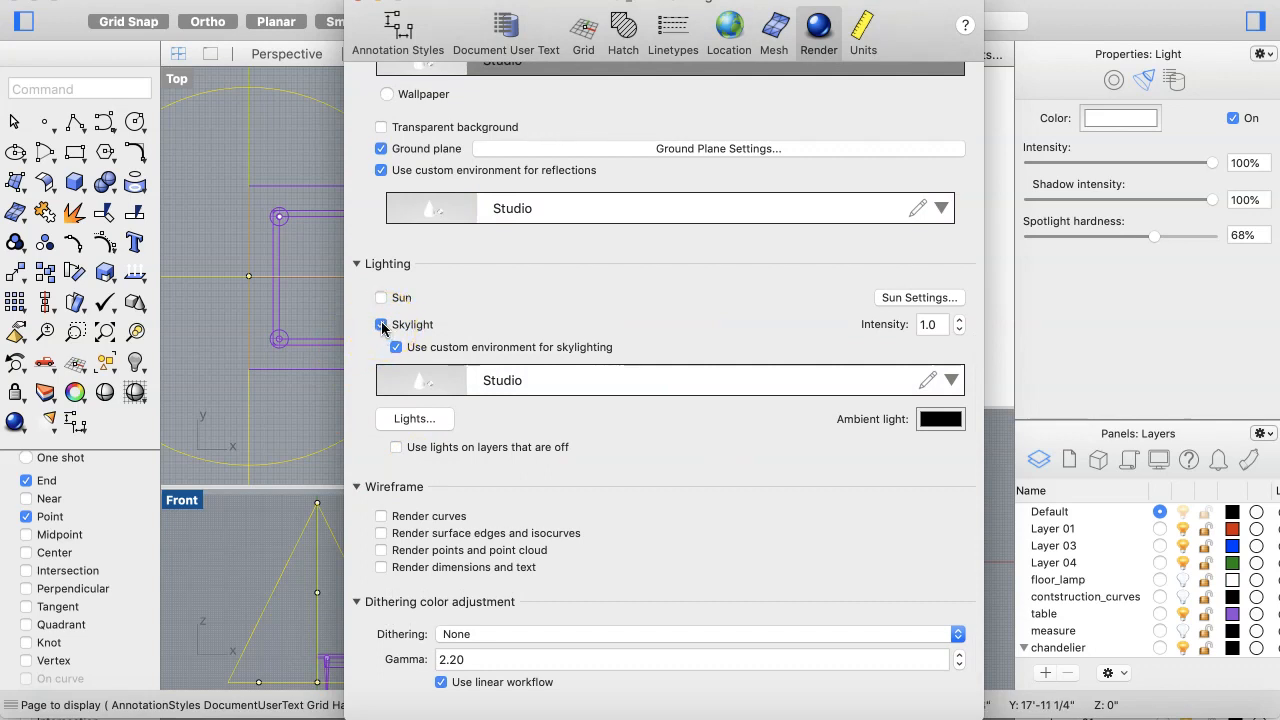
{"action": "left_click", "coordinate": [382, 325]}
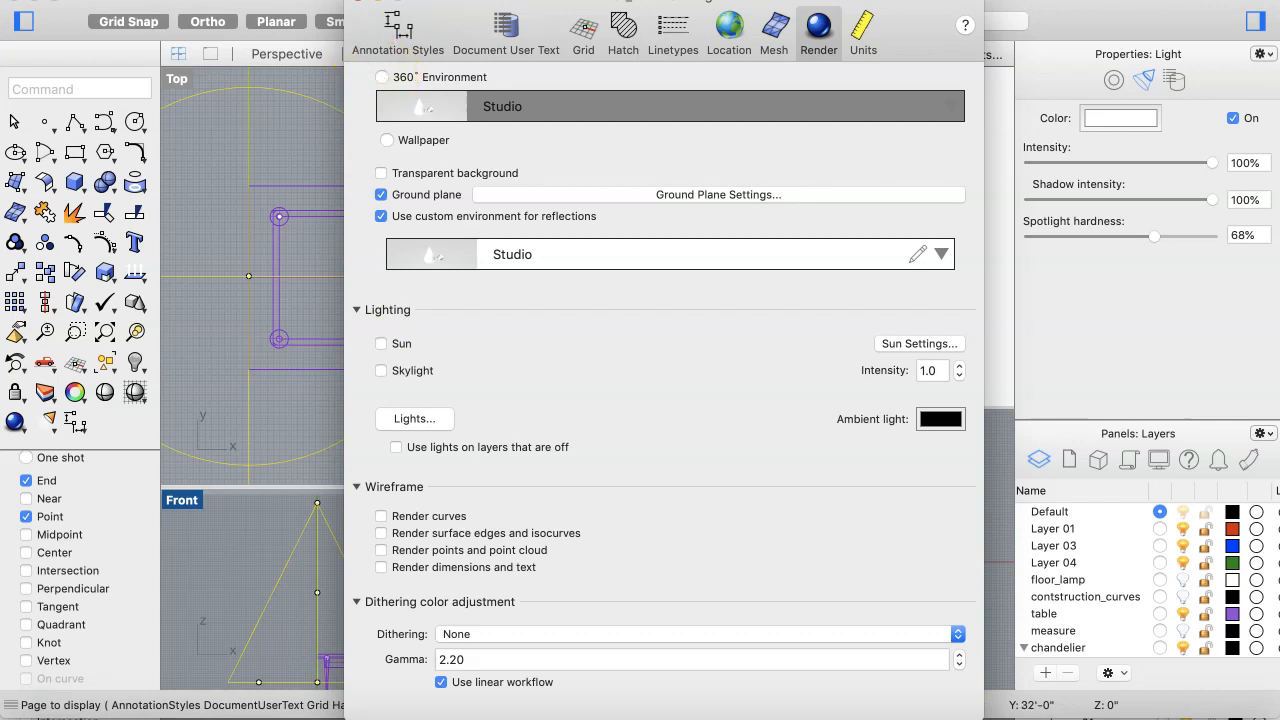
{"action": "left_click", "coordinate": [357, 1]}
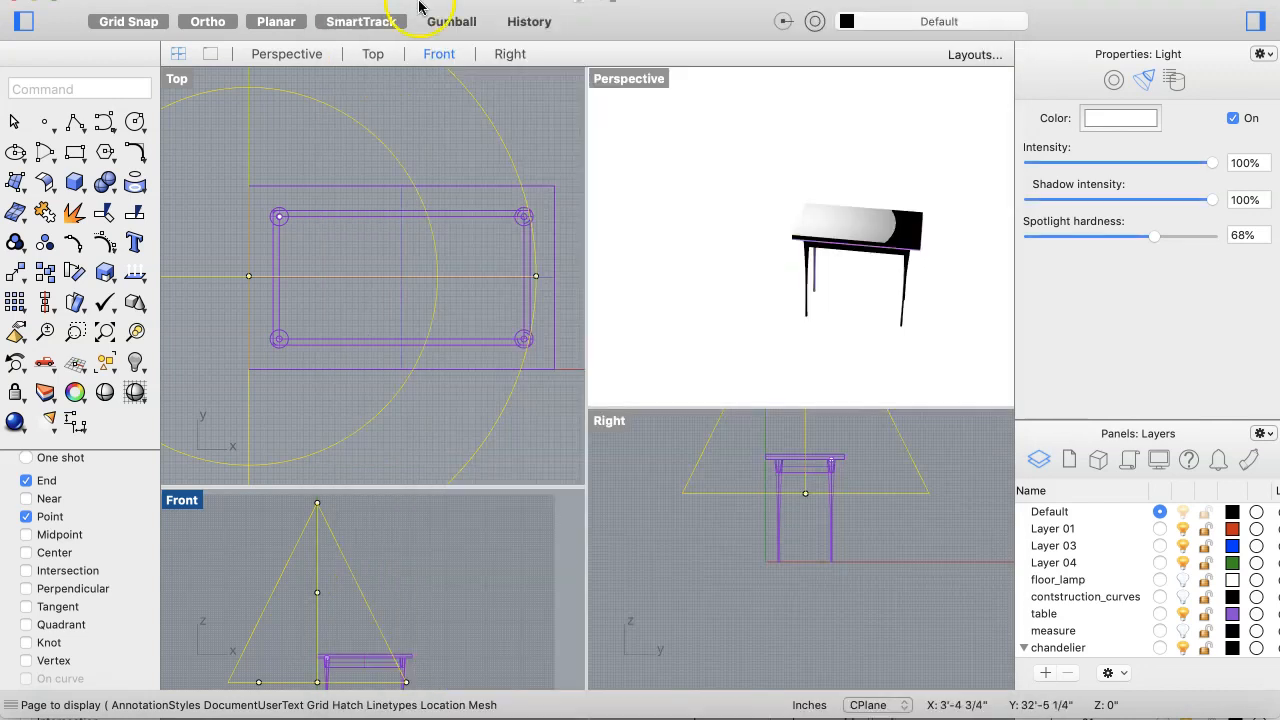
Step: Create a rectangular floor plane about 26 by 16 ft under the table in the Top view
{"action": "scroll", "coordinate": [836, 359], "scroll_direction": "down", "scroll_amount": 5}
{"action": "scroll", "coordinate": [836, 359], "scroll_direction": "down", "scroll_amount": 5}
{"action": "scroll", "coordinate": [836, 359], "scroll_direction": "left", "scroll_amount": 10}
{"action": "scroll", "coordinate": [836, 359], "scroll_direction": "up", "scroll_amount": 10}
{"action": "scroll", "coordinate": [838, 359], "scroll_direction": "right", "scroll_amount": 10}
{"action": "scroll", "coordinate": [838, 359], "scroll_direction": "up", "scroll_amount": 2}
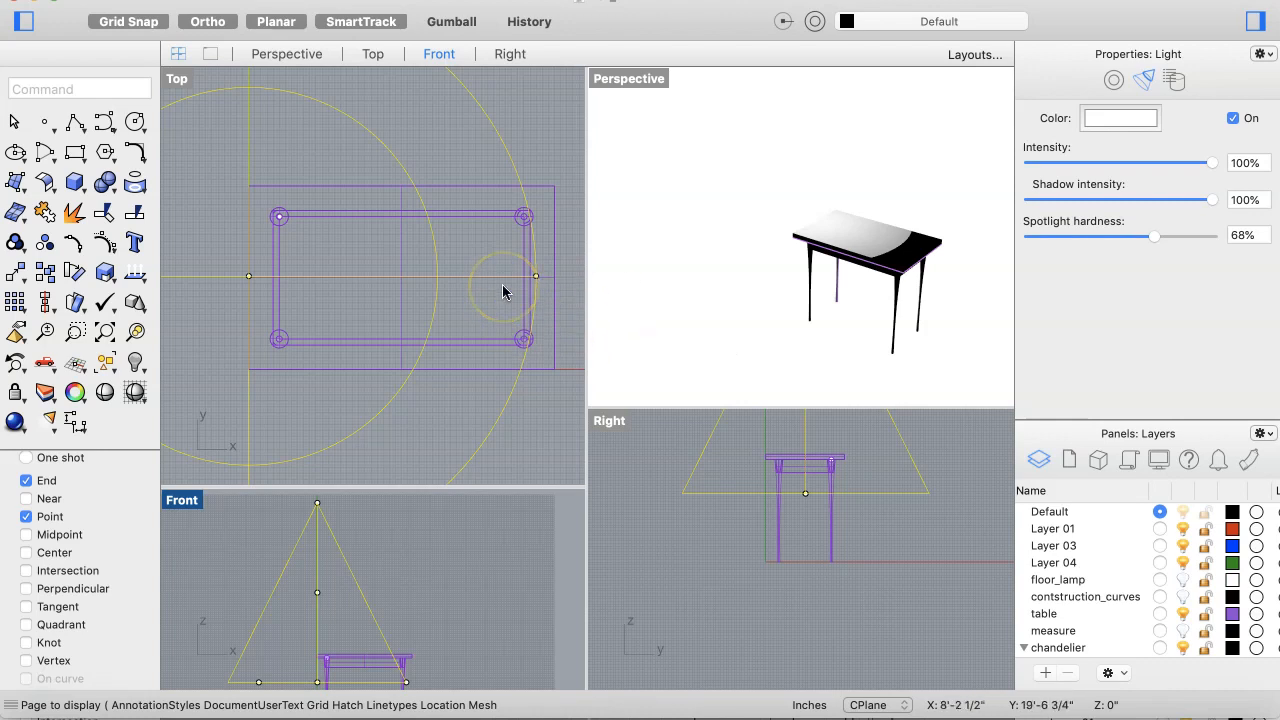
{"action": "scroll", "coordinate": [501, 297], "scroll_direction": "down", "scroll_amount": 5}
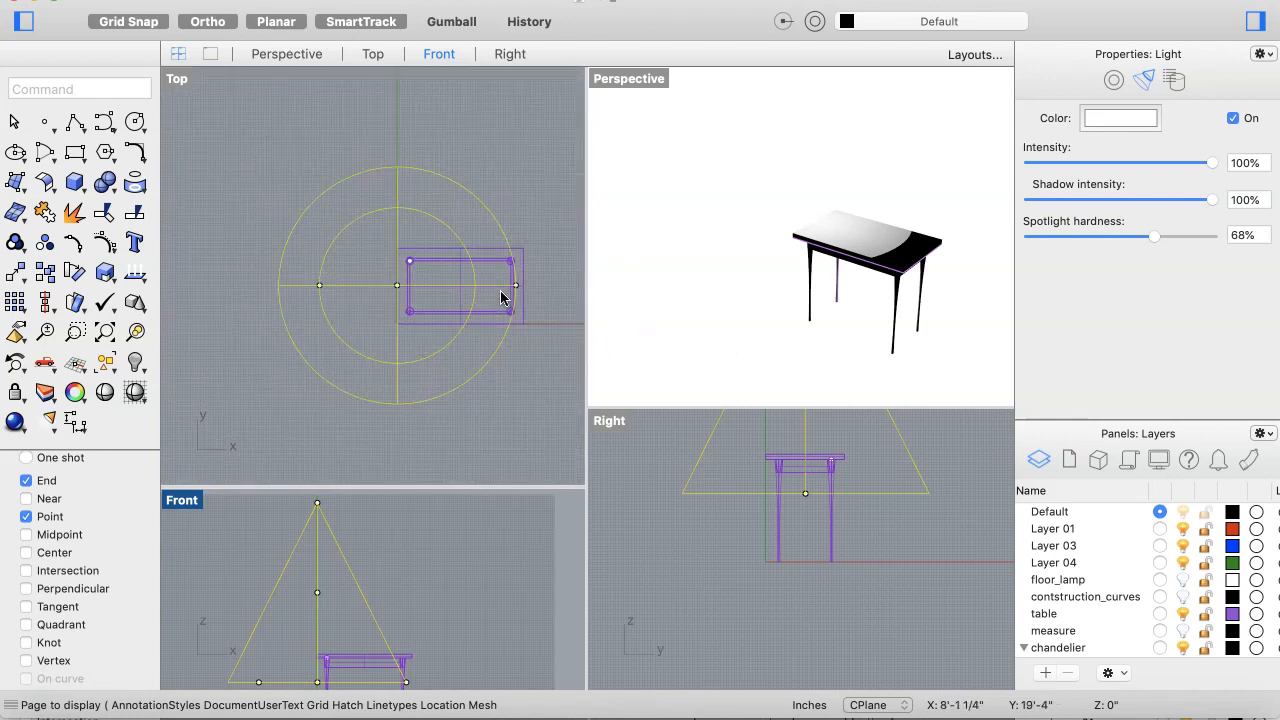
{"action": "scroll", "coordinate": [501, 297], "scroll_direction": "down", "scroll_amount": 6}
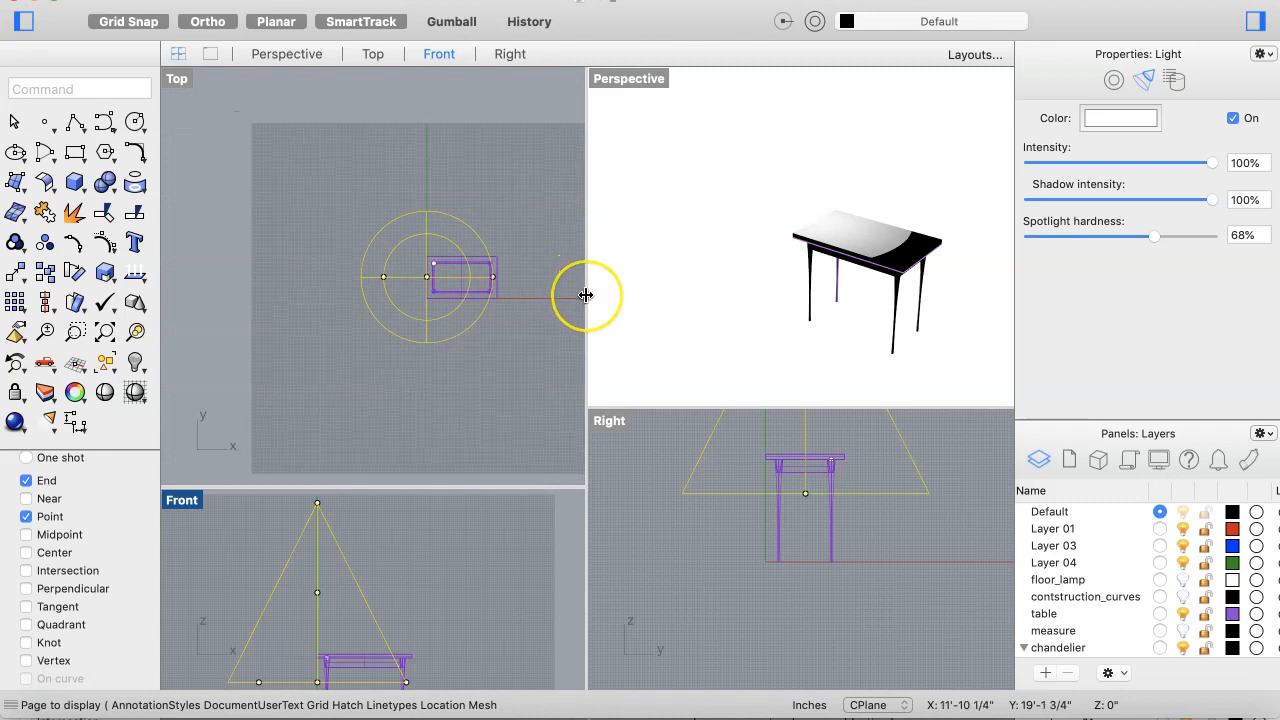
{"action": "left_click_drag", "start_coordinate": [586, 295], "coordinate": [768, 292]}
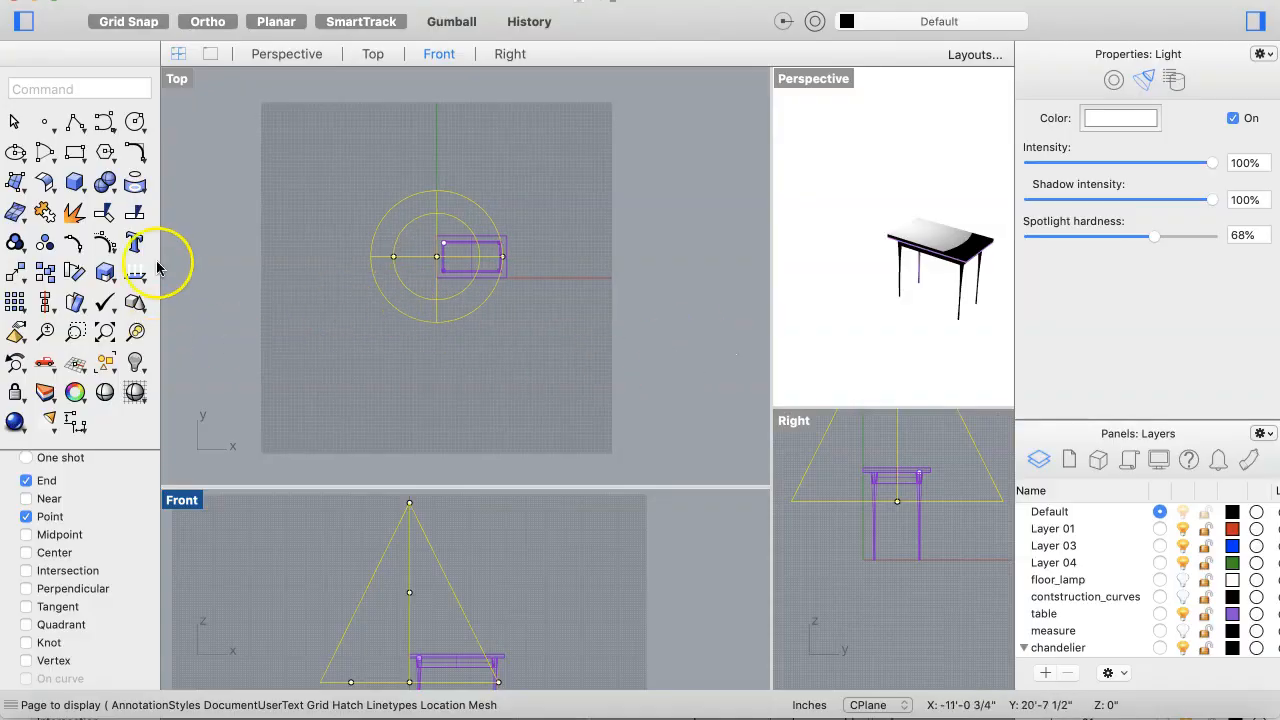
{"action": "left_click", "coordinate": [14, 181]}
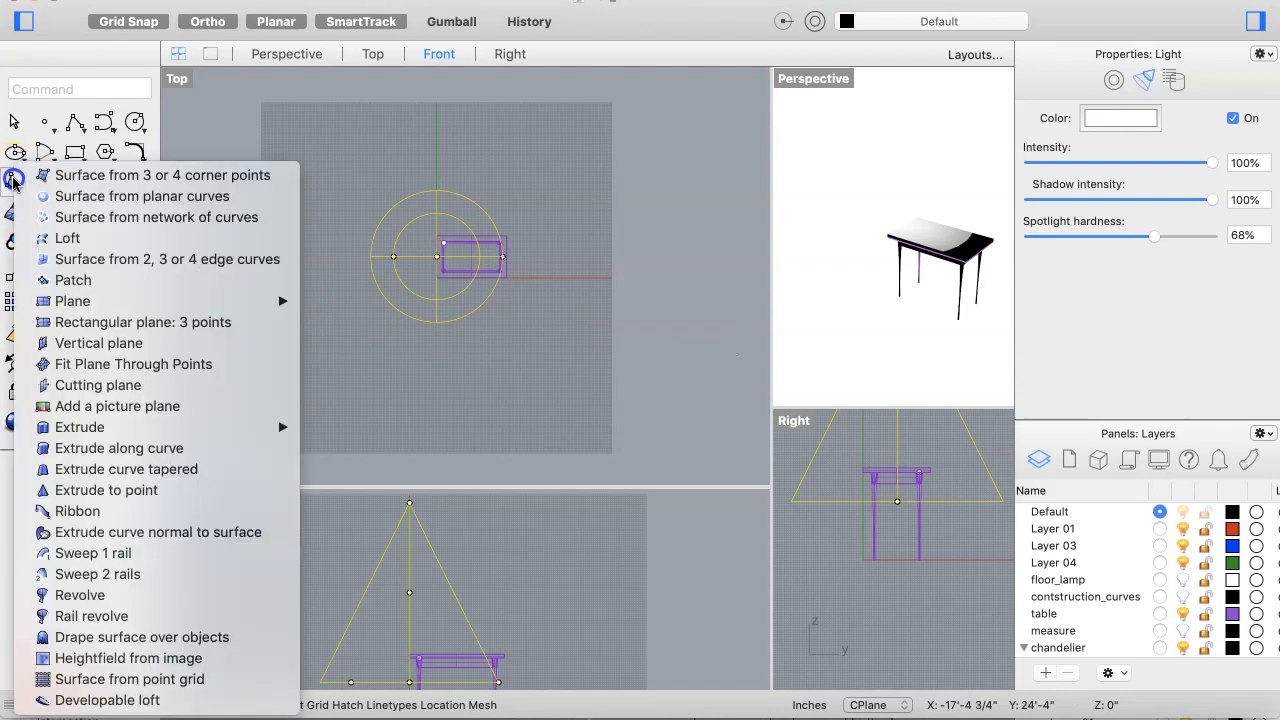
{"action": "mouse_move", "coordinate": [175, 303]}
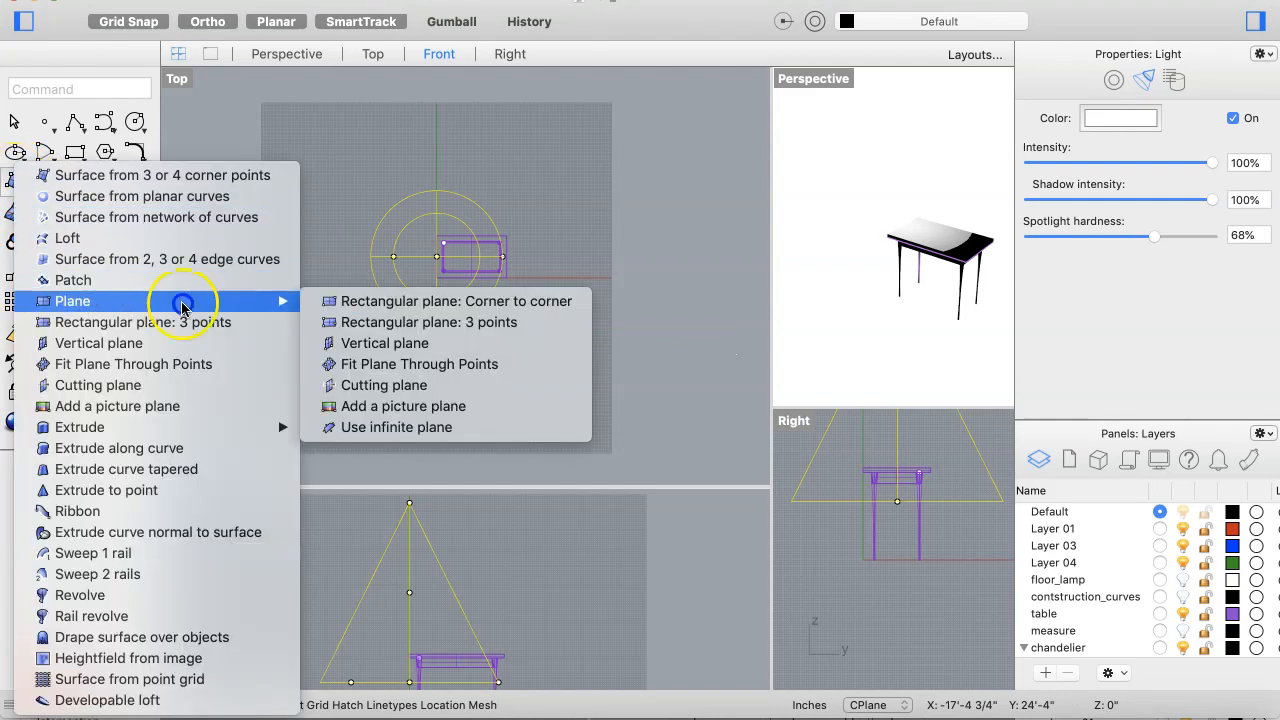
{"action": "left_click", "coordinate": [415, 302]}
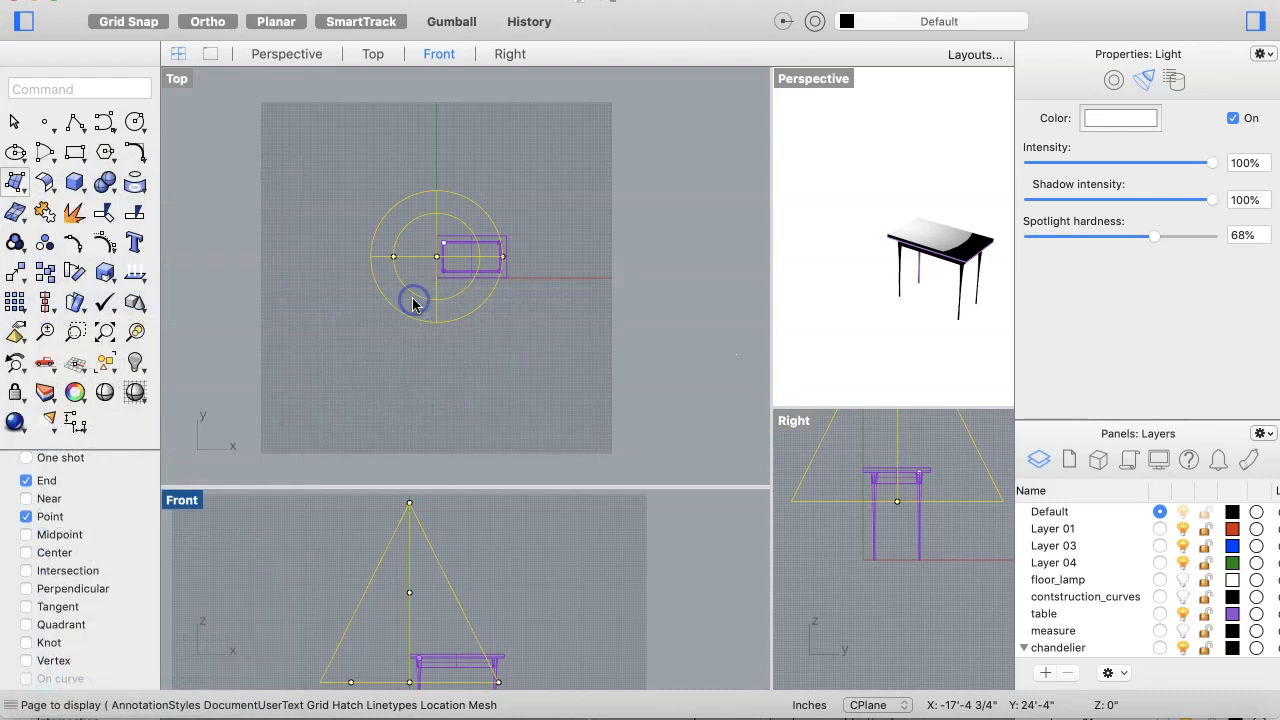
{"action": "left_click", "coordinate": [272, 148]}
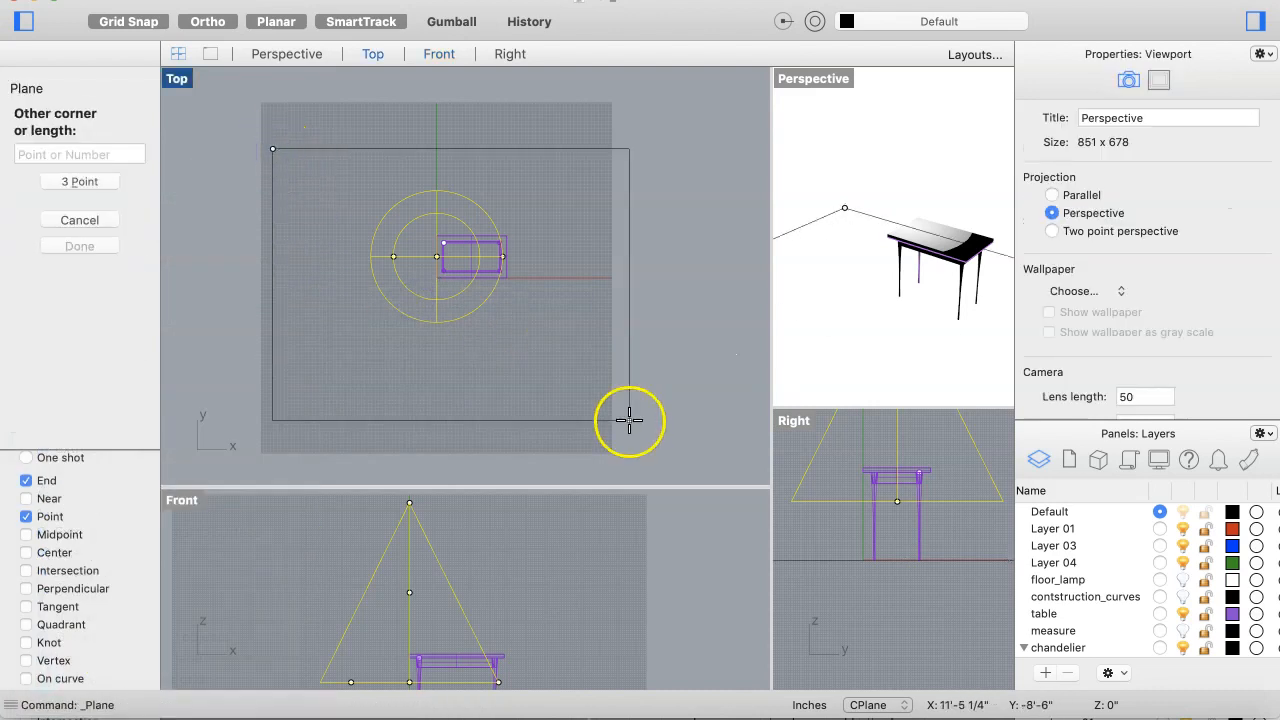
{"action": "left_click", "coordinate": [714, 420]}
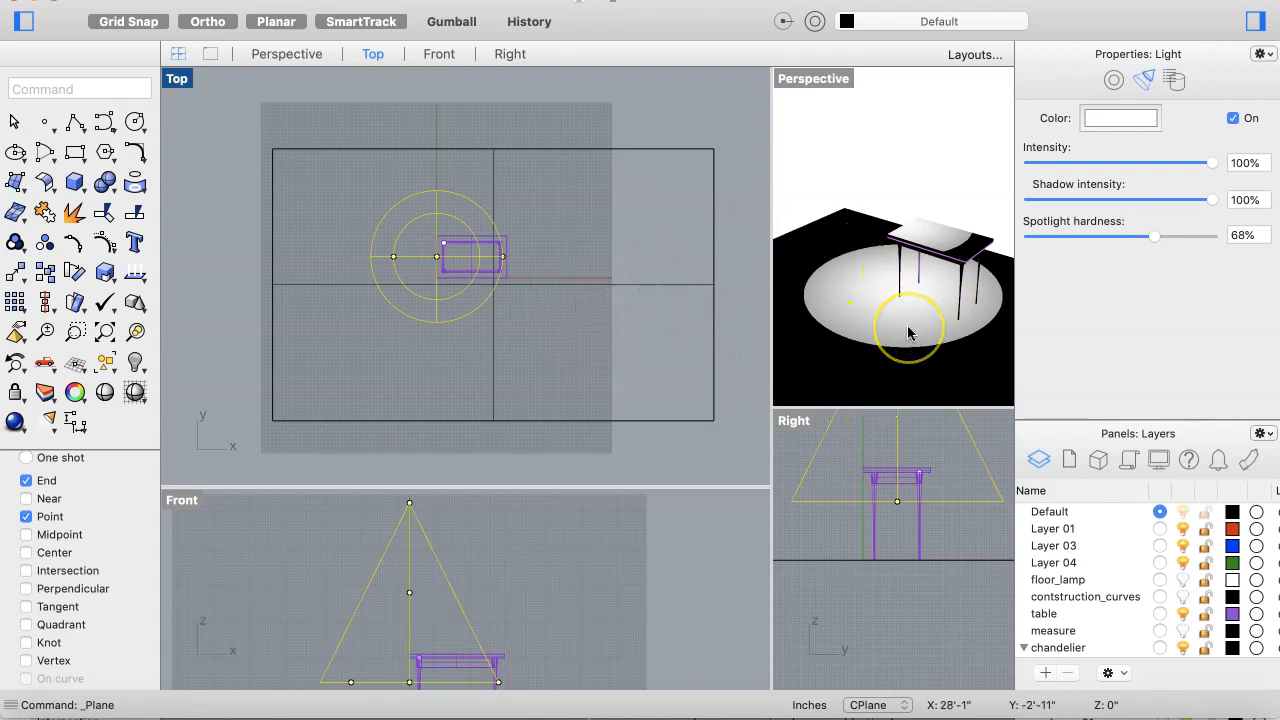
Step: Rename Layer 05 as floor
{"action": "scroll", "coordinate": [908, 333], "scroll_direction": "down", "scroll_amount": 4}
{"action": "scroll", "coordinate": [908, 333], "scroll_direction": "down", "scroll_amount": 5}
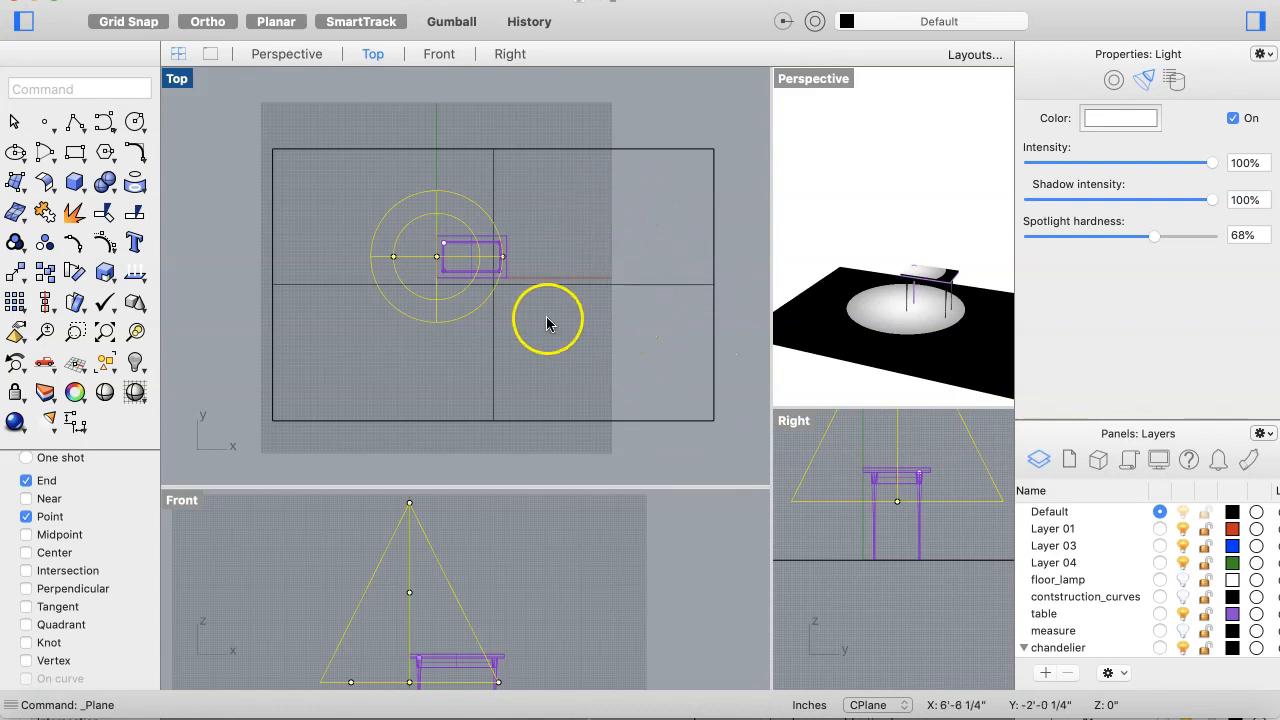
{"action": "left_click", "coordinate": [529, 421]}
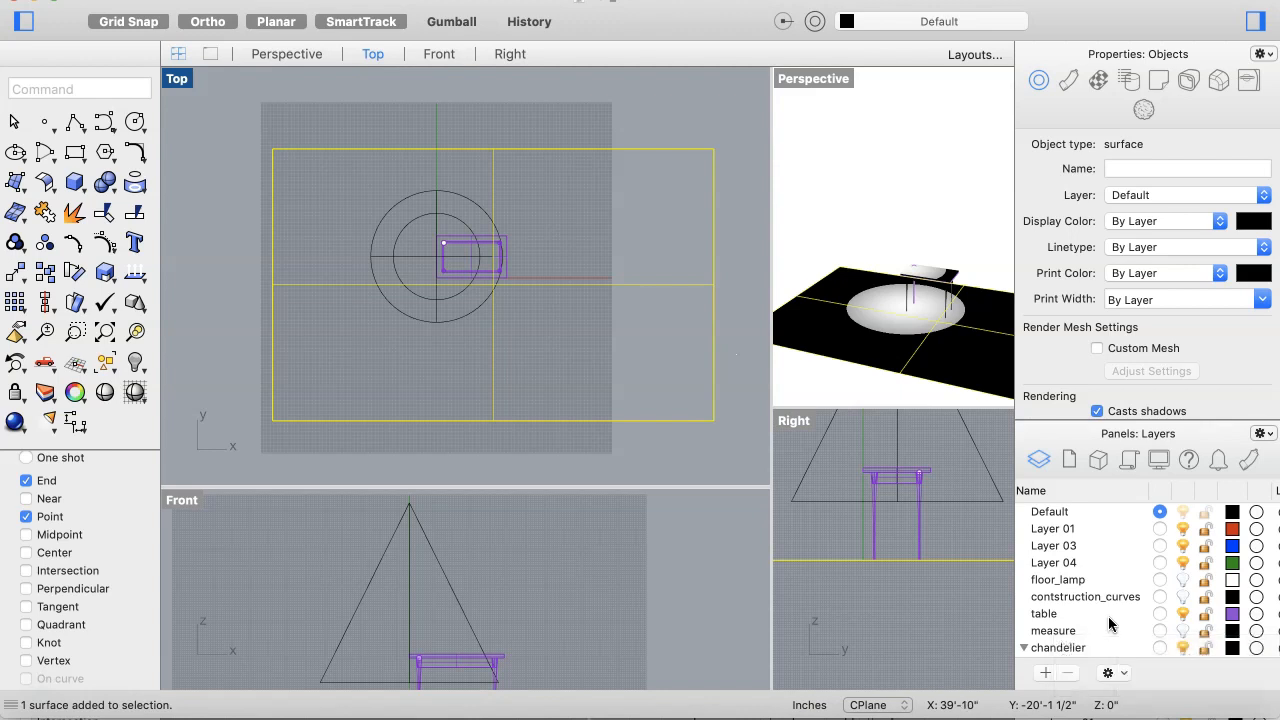
{"action": "scroll", "coordinate": [1115, 625], "scroll_direction": "down", "scroll_amount": 2}
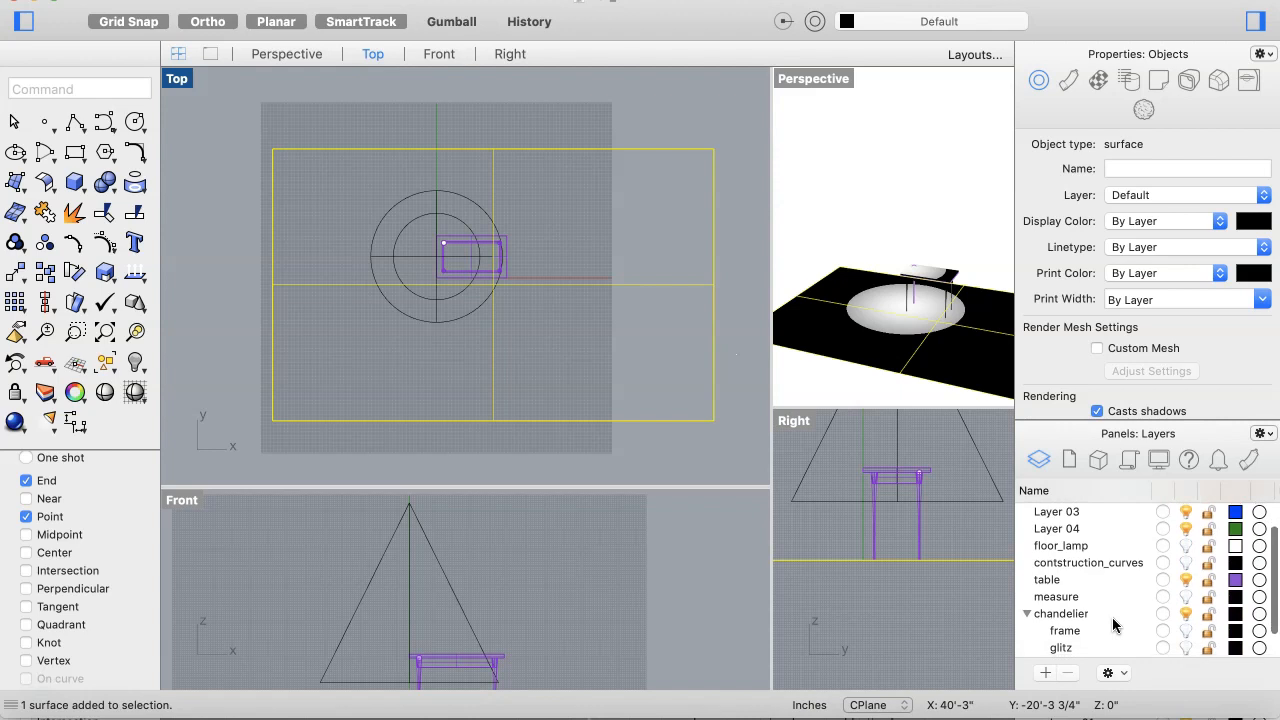
{"action": "scroll", "coordinate": [1115, 625], "scroll_direction": "down", "scroll_amount": 3}
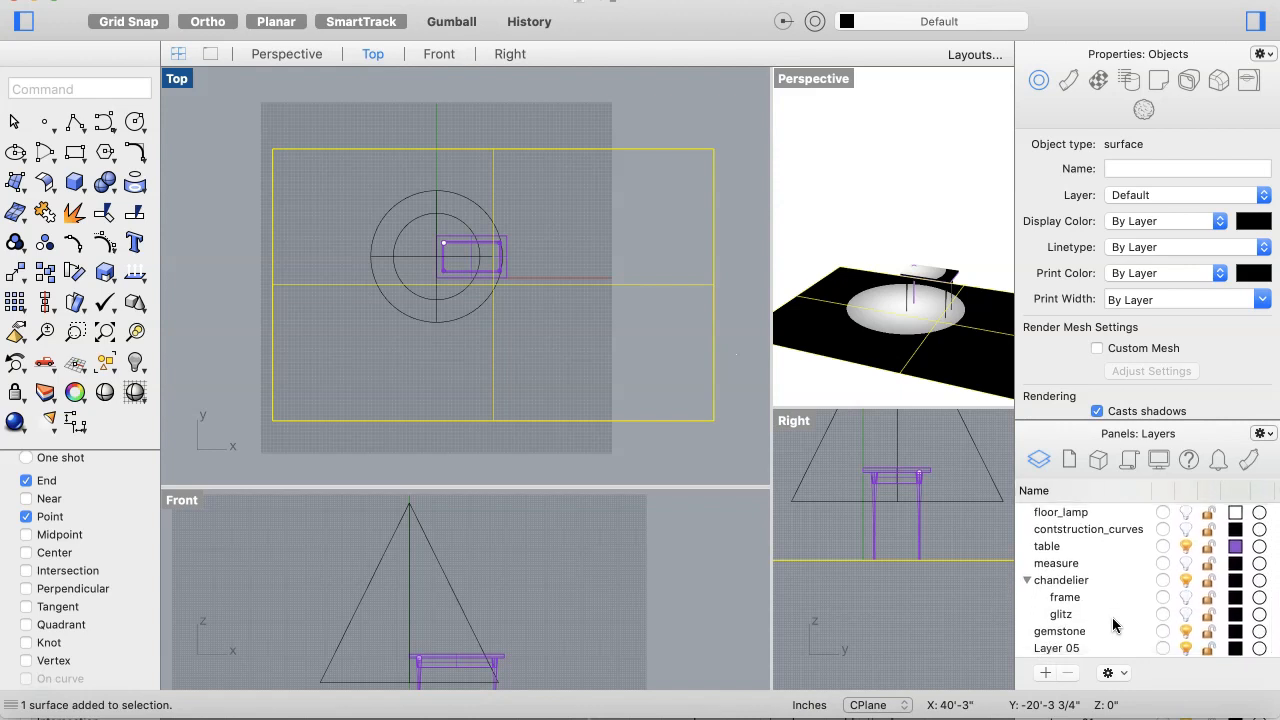
{"action": "double_click", "coordinate": [1056, 647]}
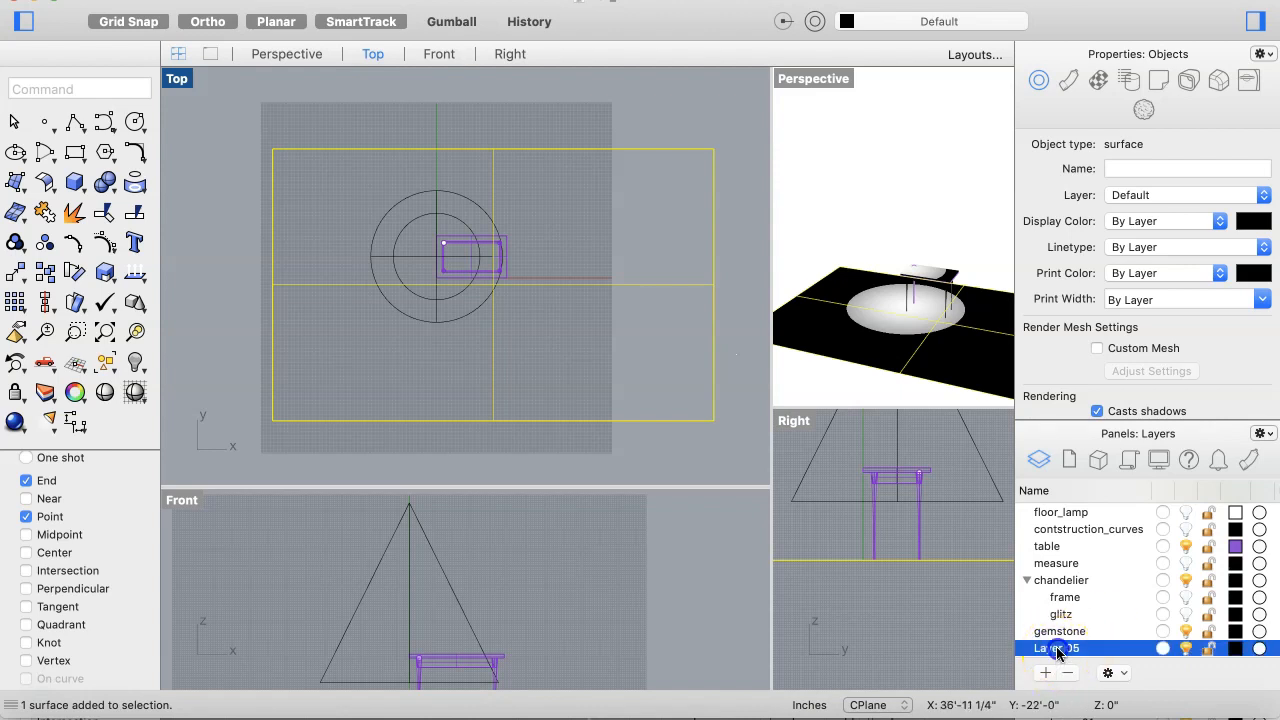
{"action": "type", "text": "florr"}
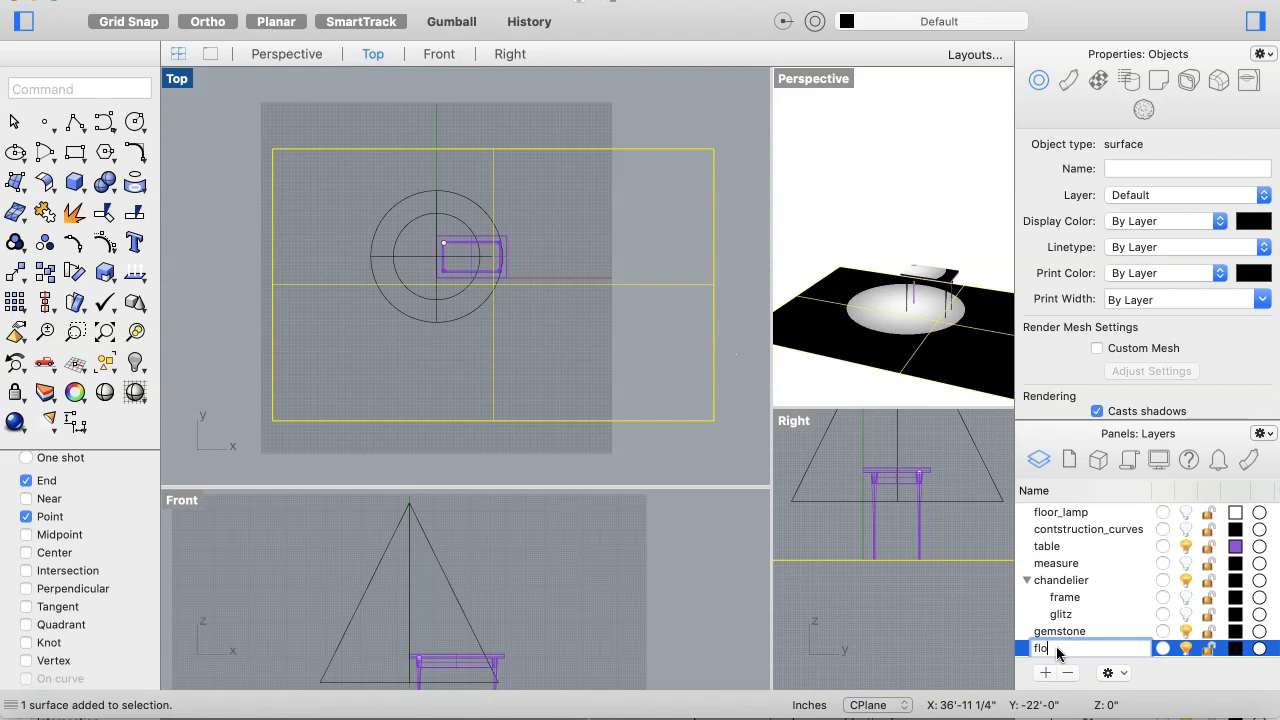
{"action": "key", "text": "BackSpace"}
{"action": "key", "text": "BackSpace"}
{"action": "type", "text": "or"}
{"action": "key", "text": "Return"}
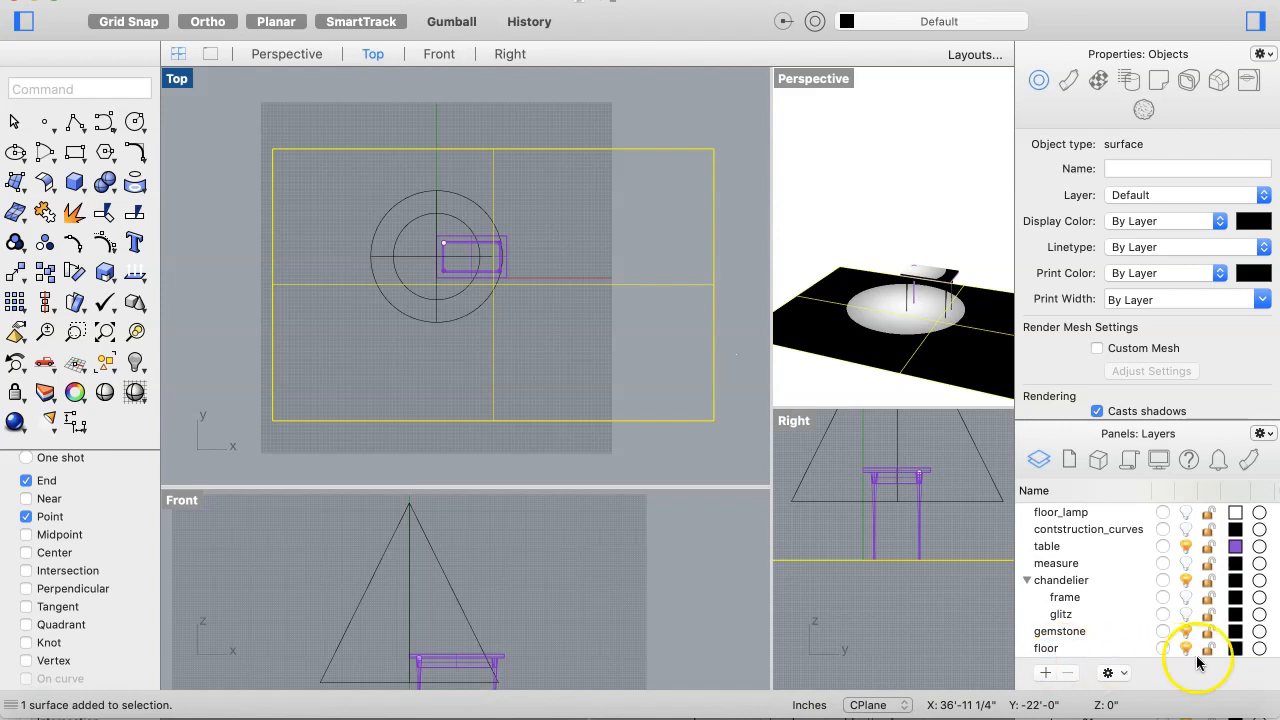
Step: Move the selected floor plane onto the floor layer and deselect it
{"action": "right_click", "coordinate": [1060, 650]}
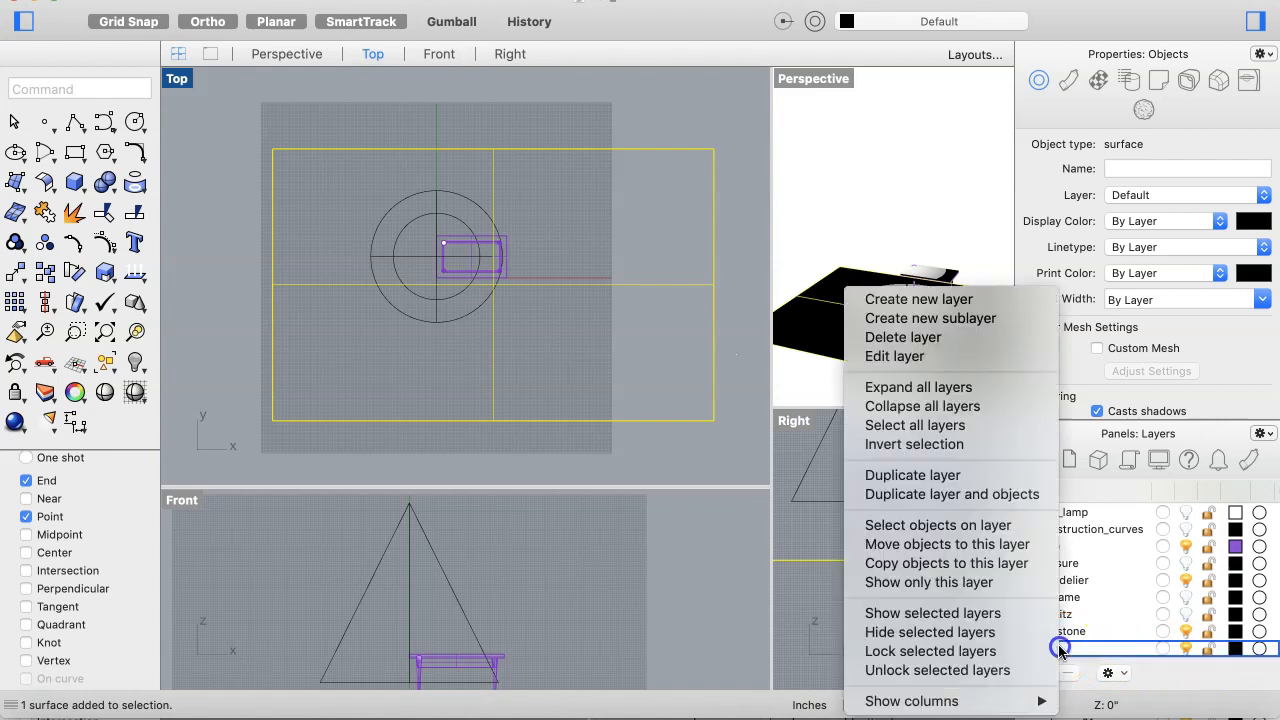
{"action": "left_click", "coordinate": [957, 544]}
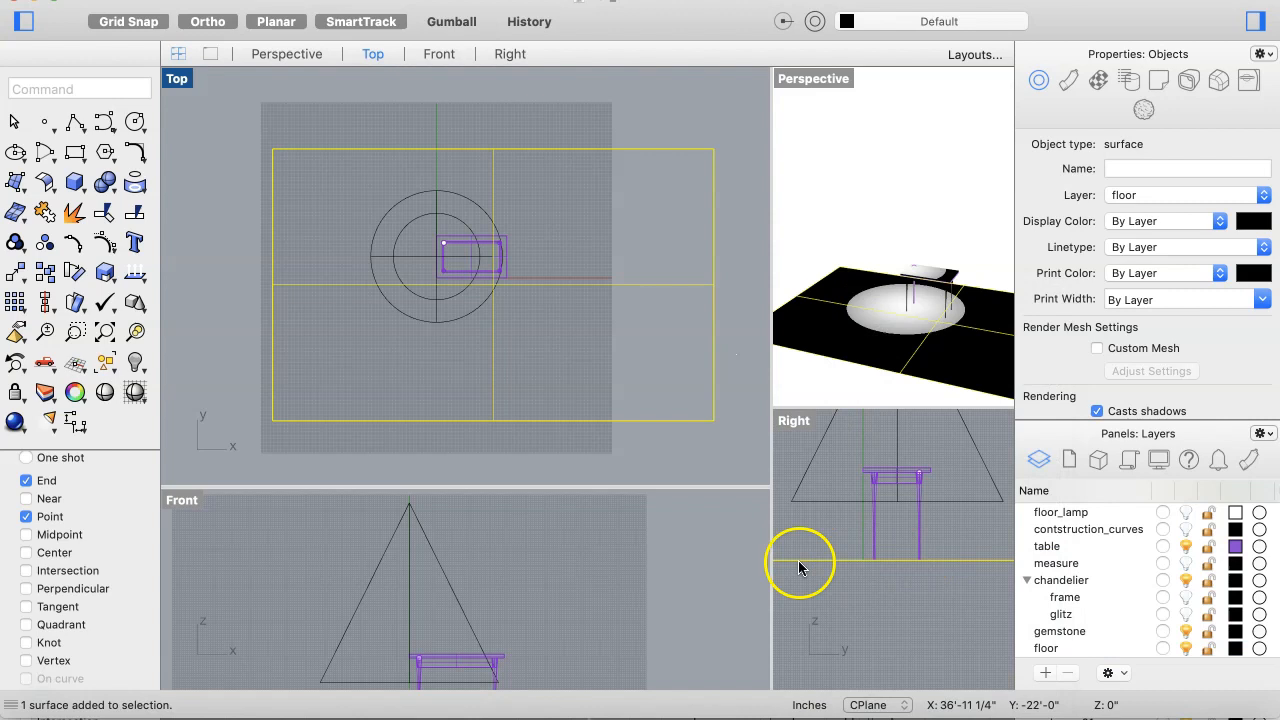
{"action": "left_click", "coordinate": [555, 443]}
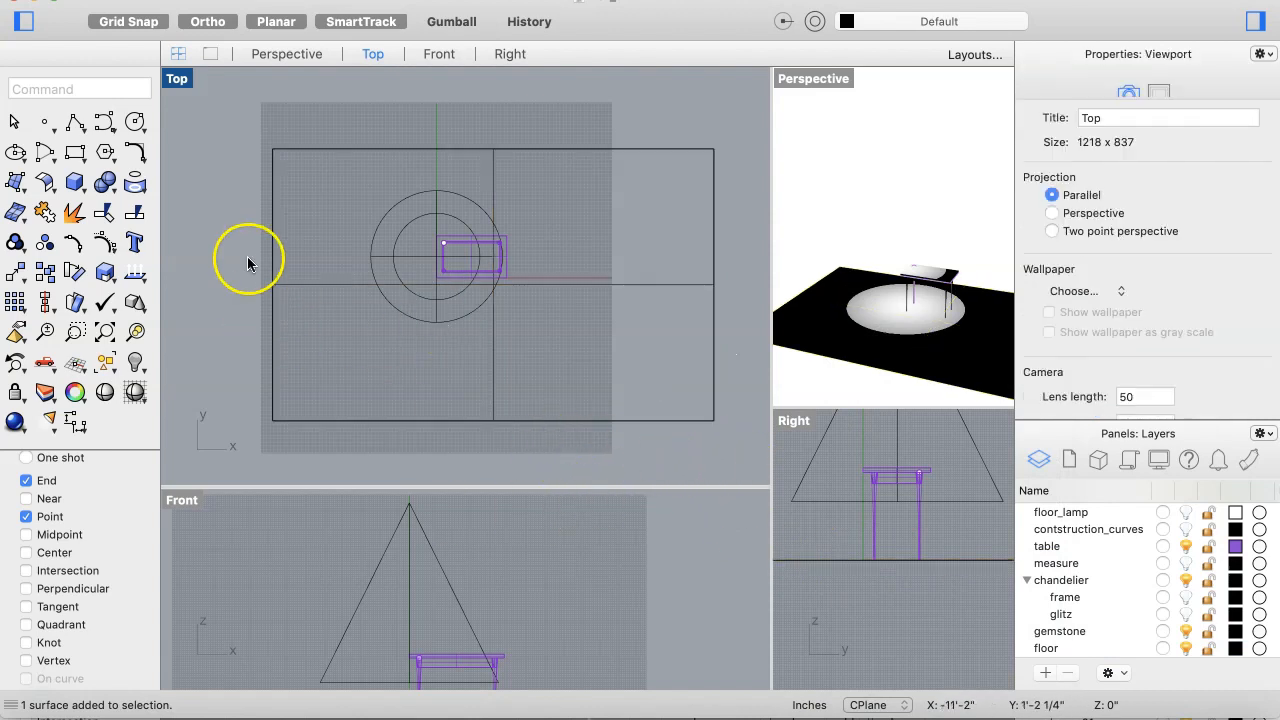
Step: Create a vertical wall plane along the floor's back edge, about 15 ft tall
{"action": "left_click", "coordinate": [12, 188]}
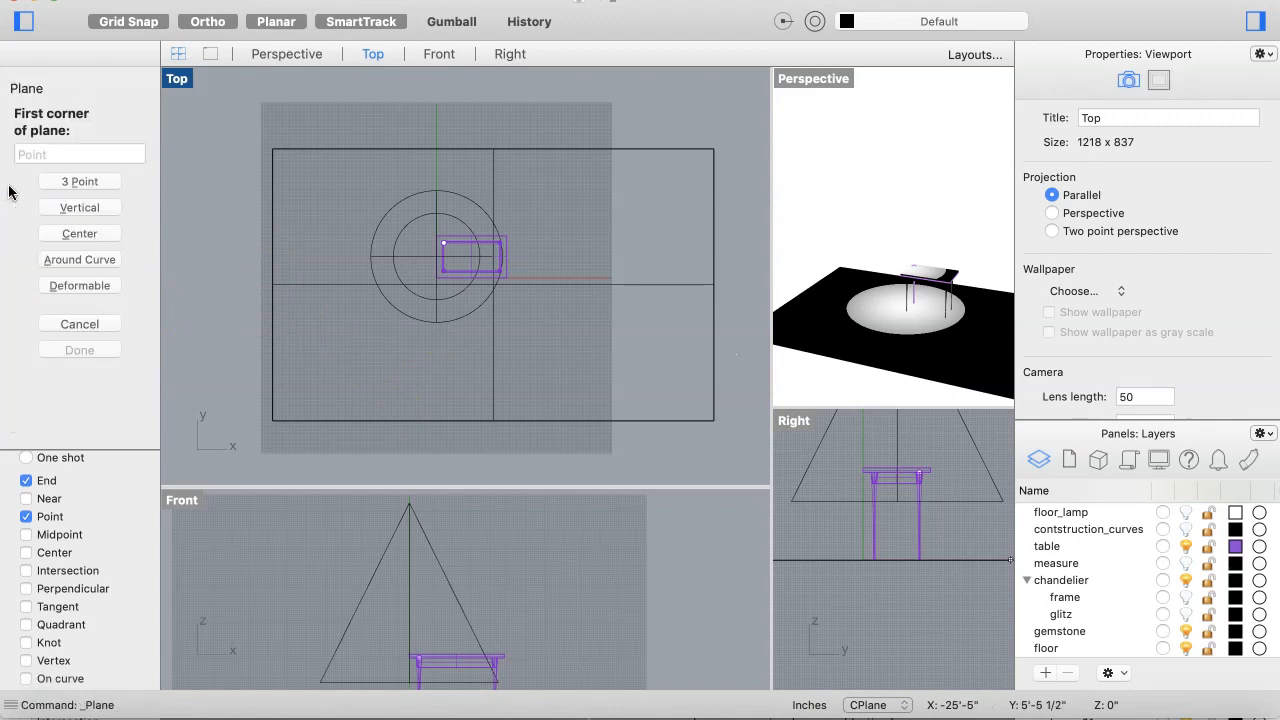
{"action": "left_click", "coordinate": [273, 148]}
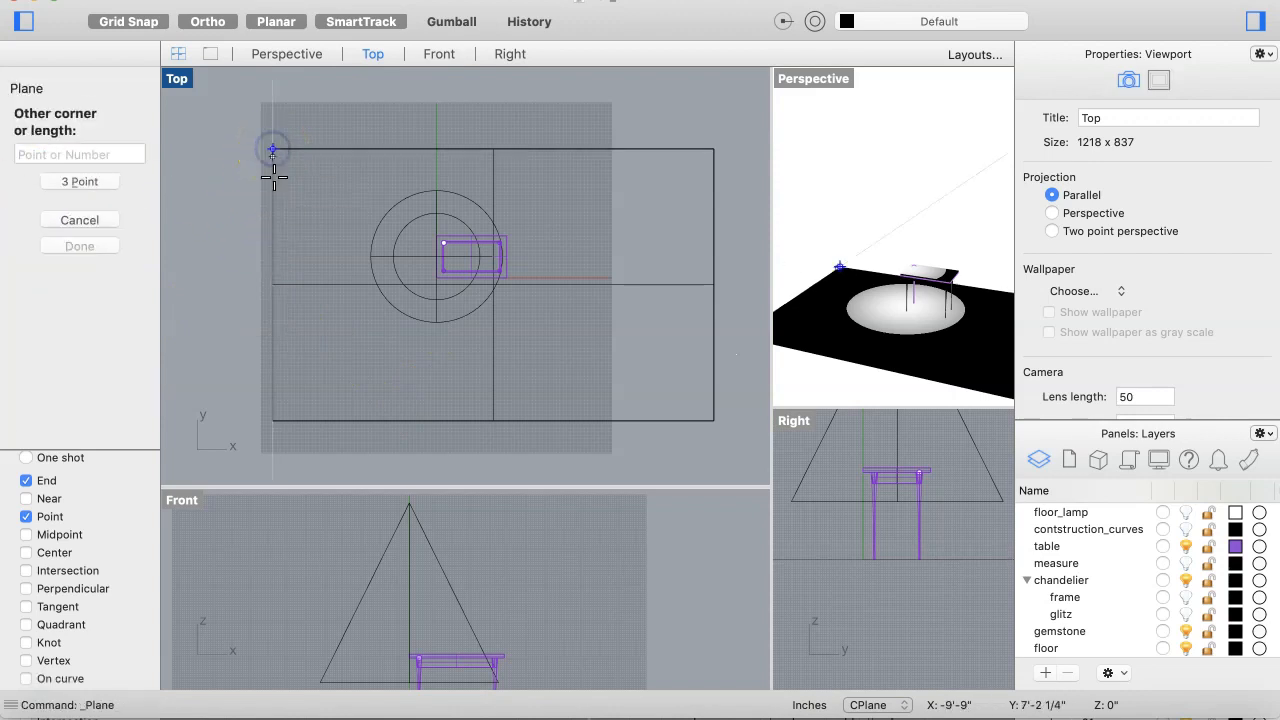
{"action": "left_click", "coordinate": [322, 565]}
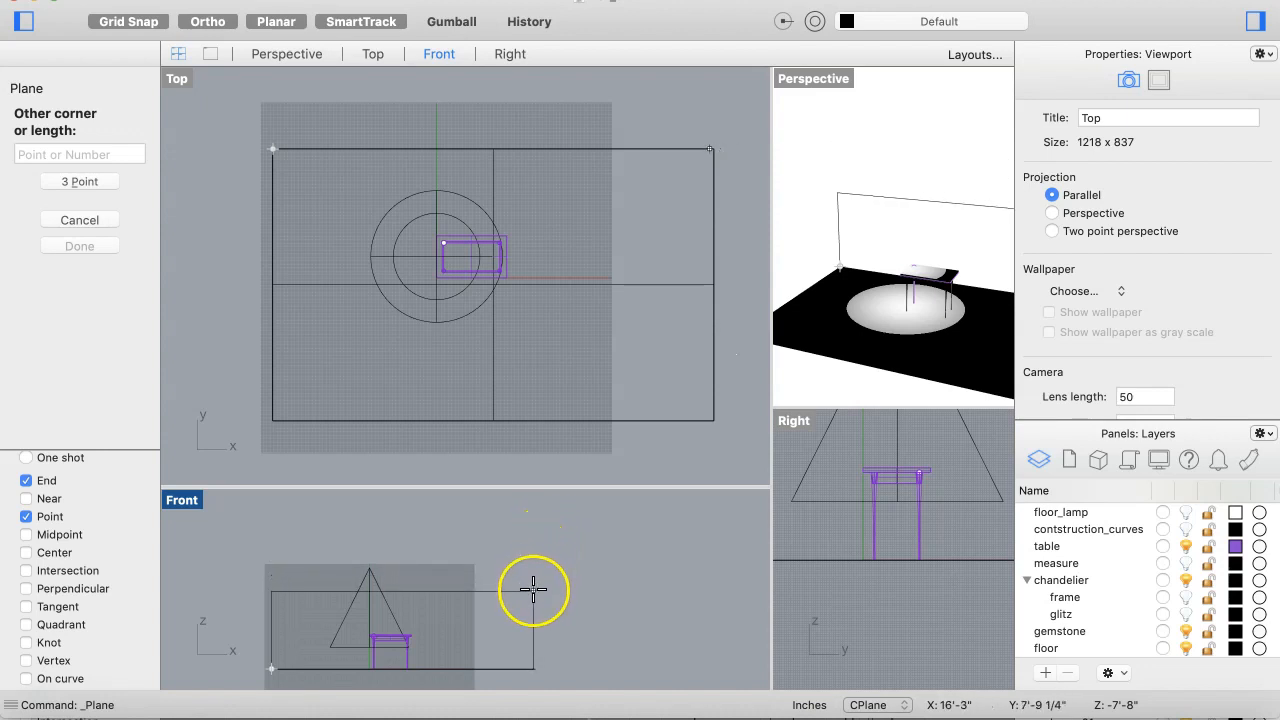
{"action": "left_click", "coordinate": [550, 513]}
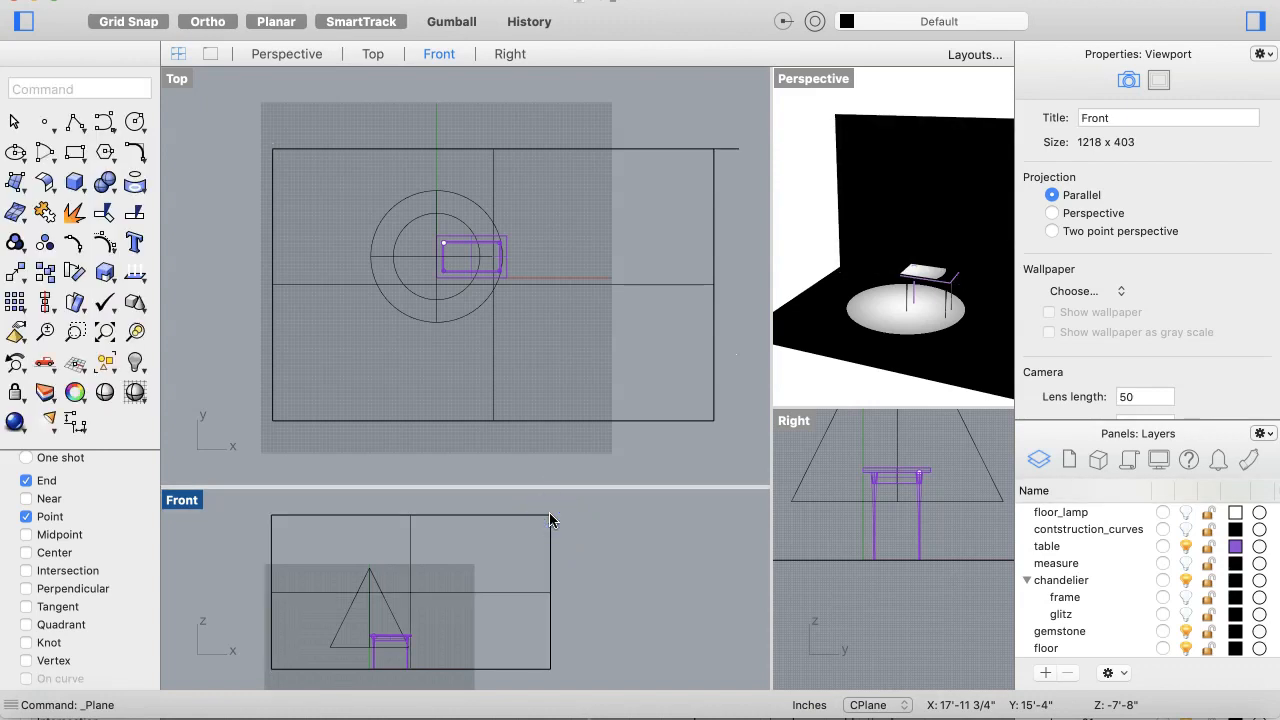
Step: Create a second vertical wall plane along the floor's left edge, from the back wall's top corner down to the floor
{"action": "key", "text": "Return"}
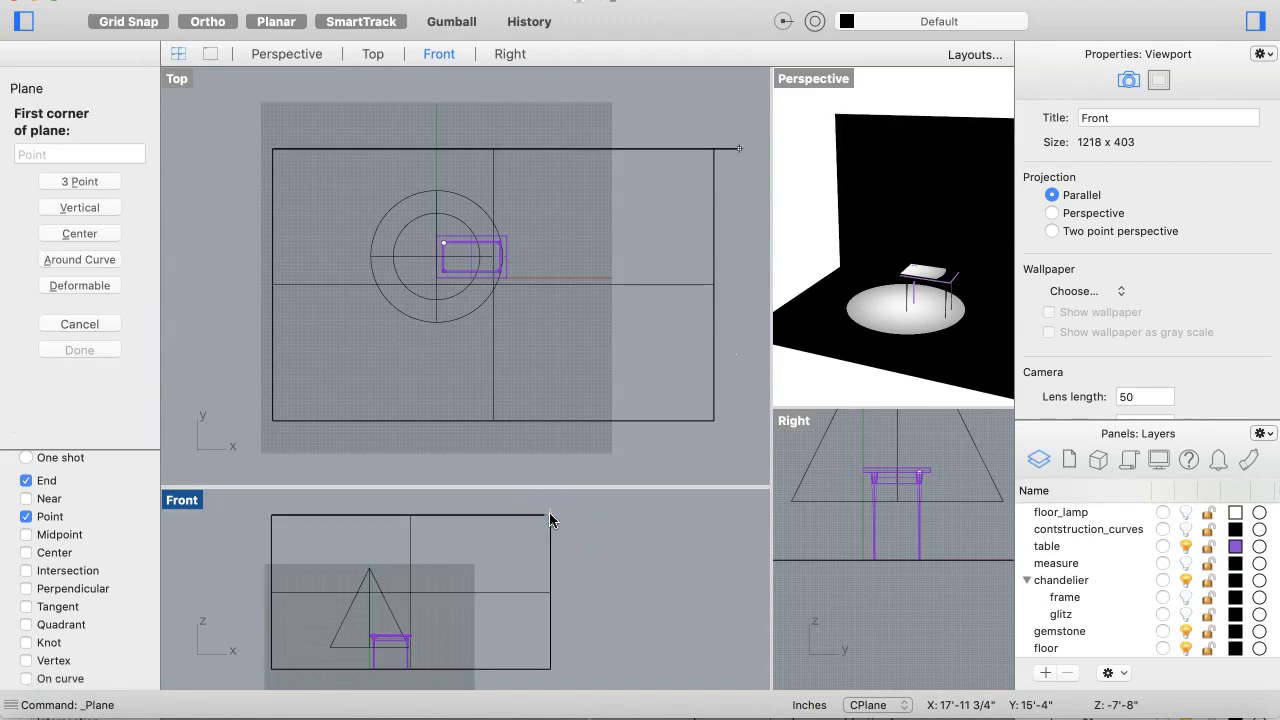
{"action": "left_click", "coordinate": [274, 149]}
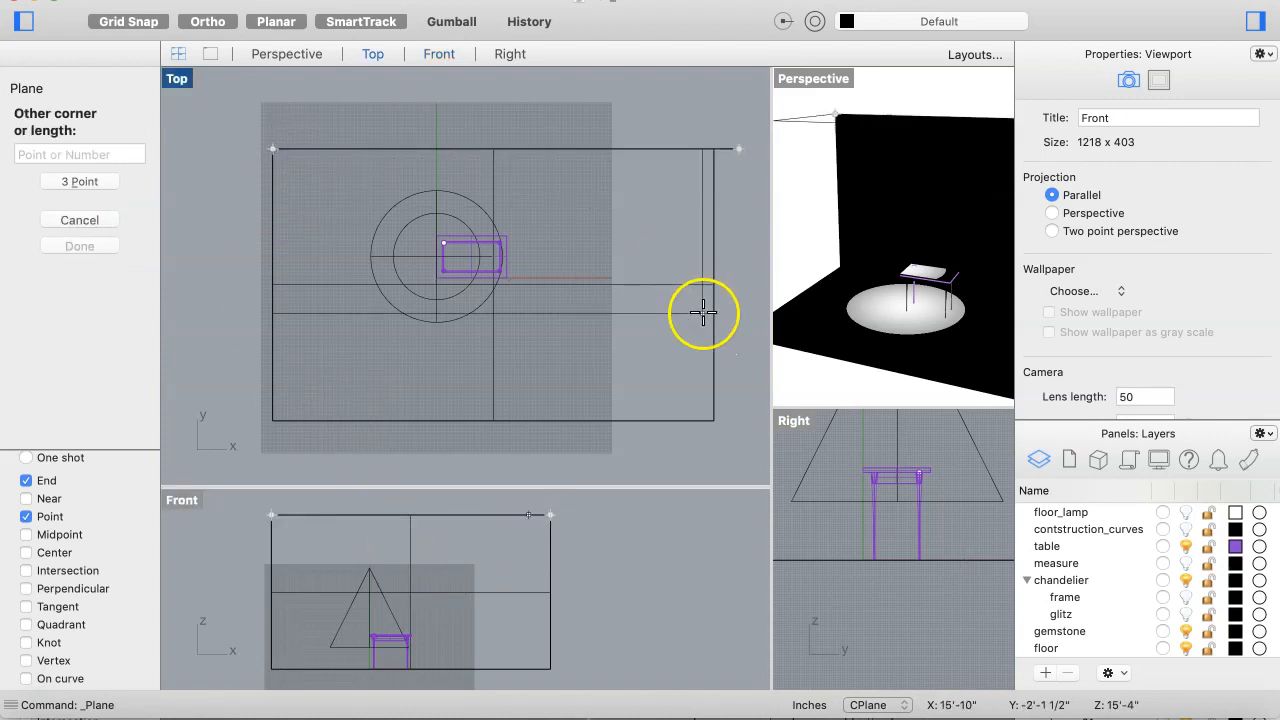
{"action": "scroll", "coordinate": [922, 572], "scroll_direction": "down", "scroll_amount": 4}
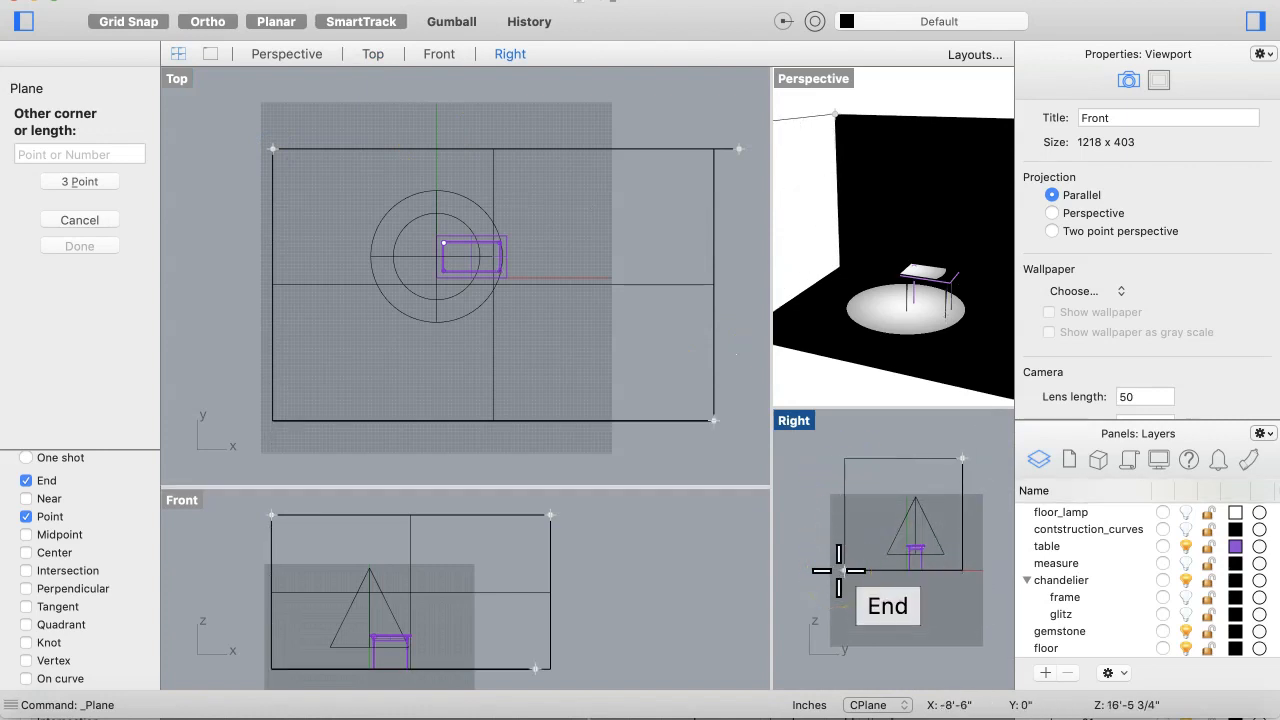
{"action": "left_click", "coordinate": [838, 570]}
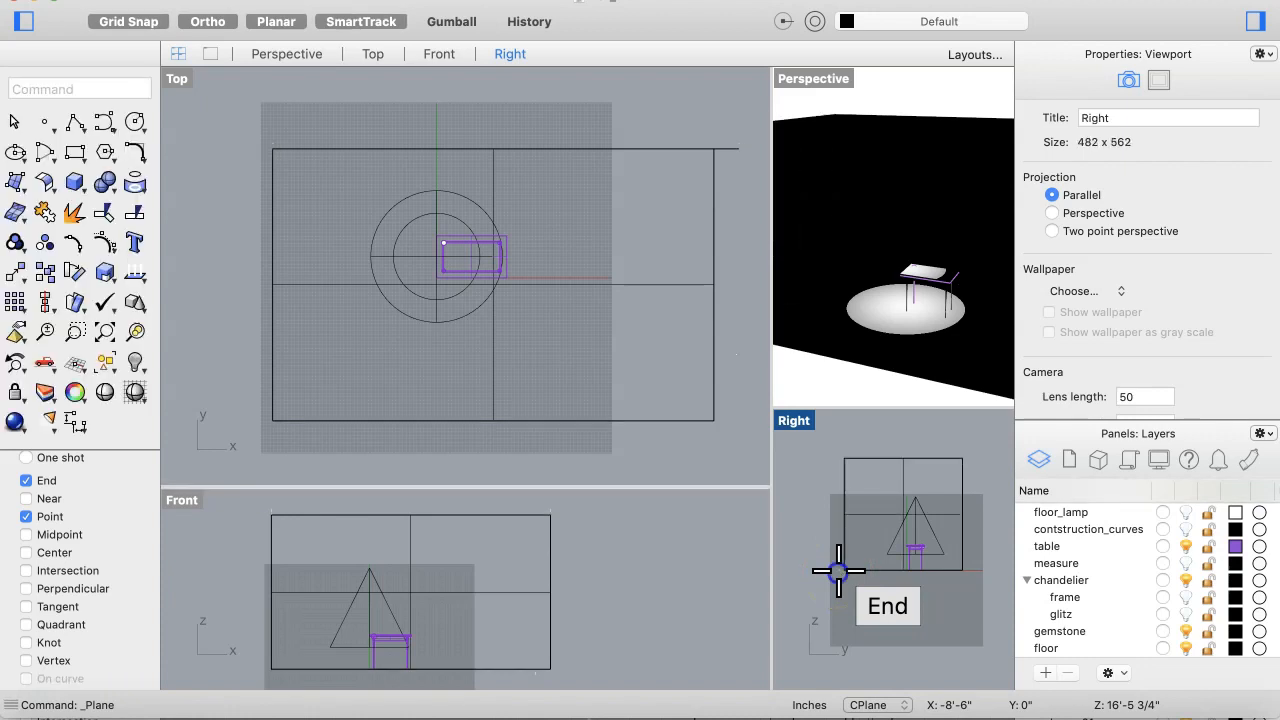
{"action": "left_click", "coordinate": [741, 493]}
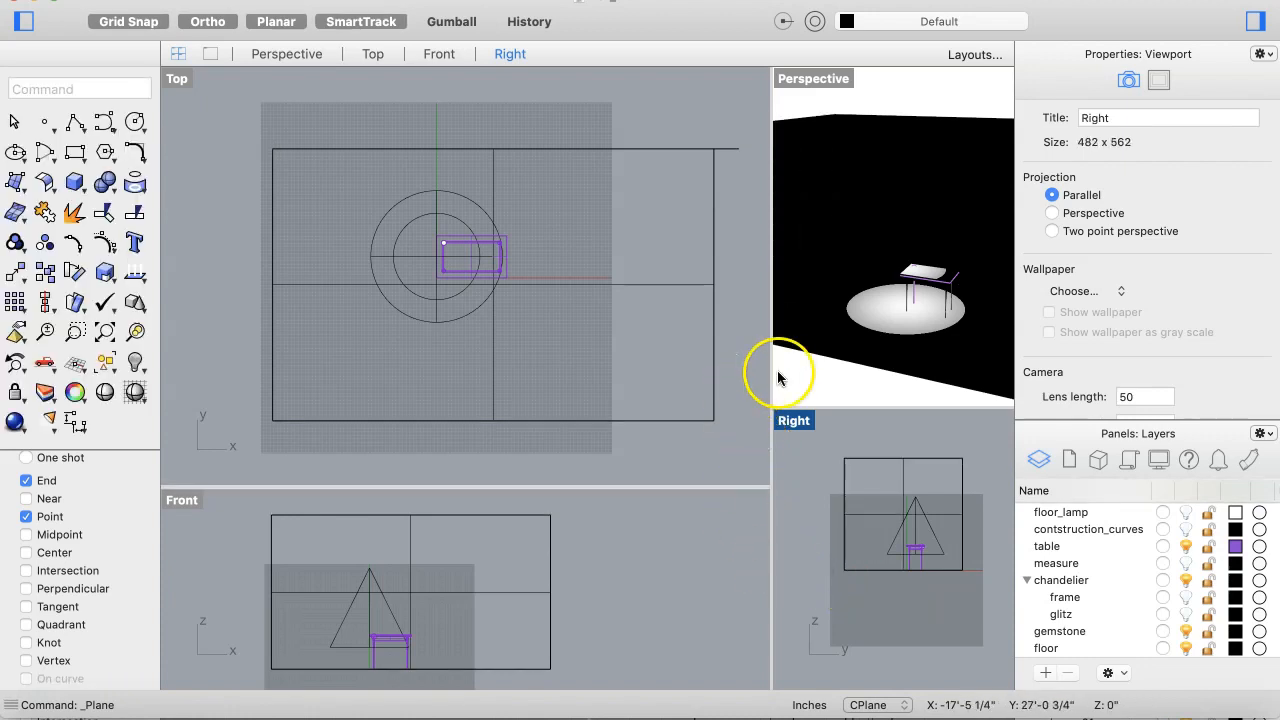
Step: Create a directional light pointing from high above the front right down to the floor's back-left corner
{"action": "left_click_drag", "start_coordinate": [770, 399], "coordinate": [694, 503]}
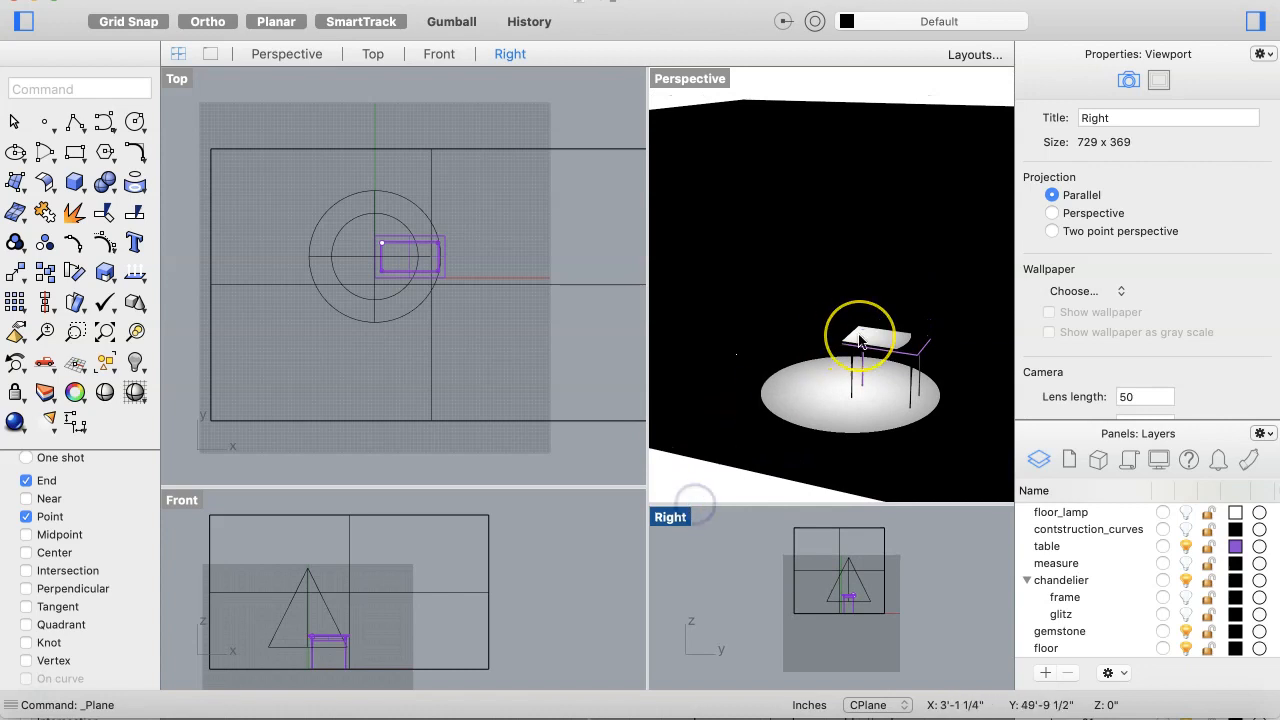
{"action": "scroll", "coordinate": [857, 332], "scroll_direction": "down", "scroll_amount": 5}
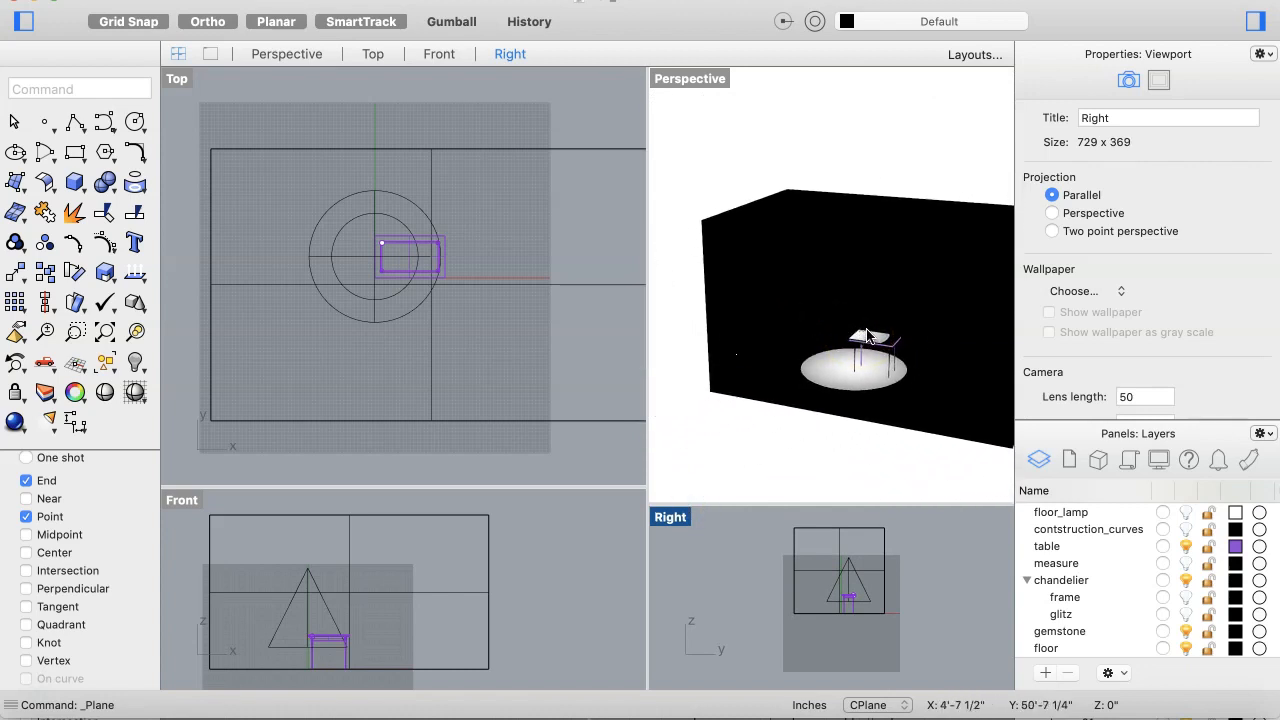
{"action": "scroll", "coordinate": [867, 336], "scroll_direction": "left", "scroll_amount": 3}
{"action": "scroll", "coordinate": [867, 336], "scroll_direction": "right", "scroll_amount": 5}
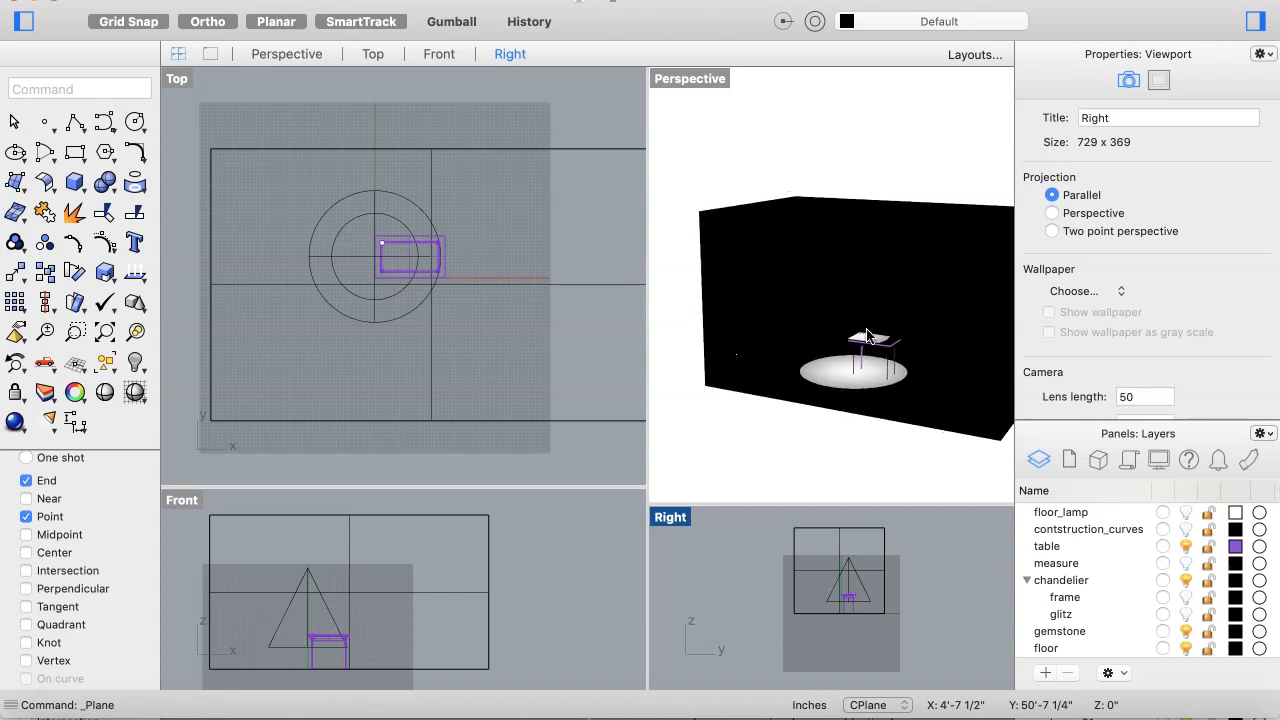
{"action": "scroll", "coordinate": [867, 336], "scroll_direction": "right", "scroll_amount": 3}
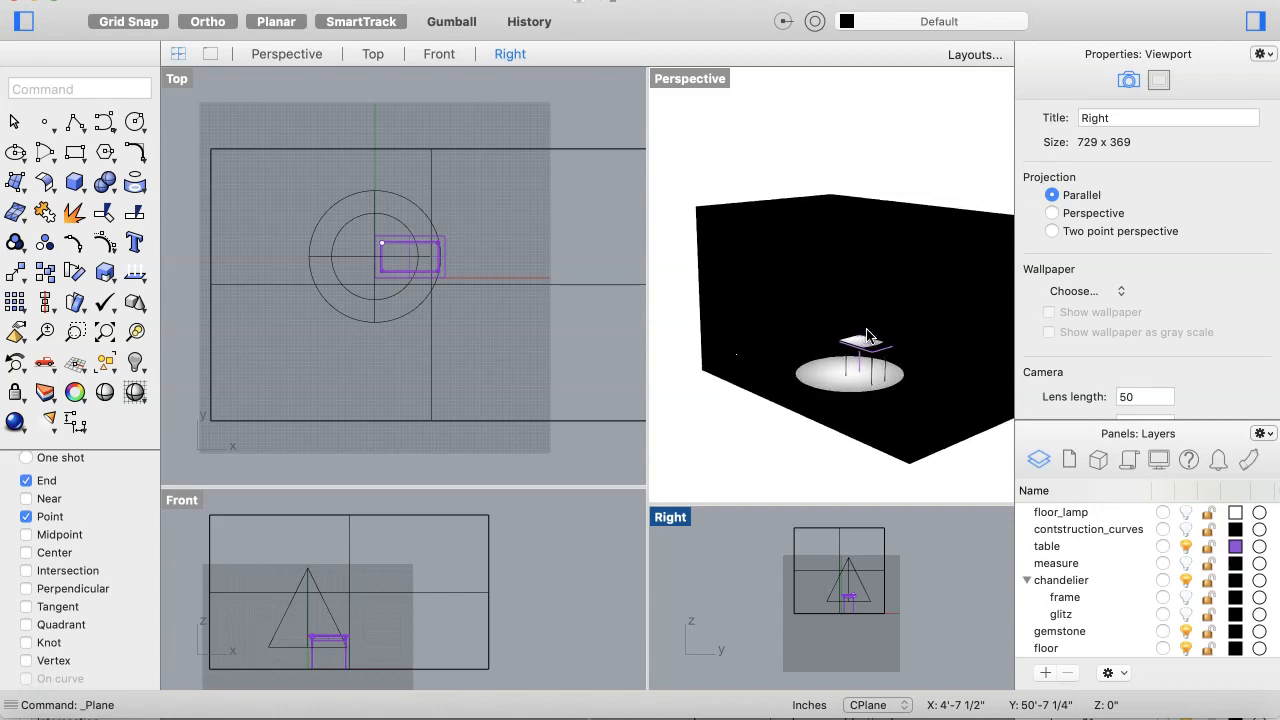
{"action": "scroll", "coordinate": [867, 336], "scroll_direction": "left", "scroll_amount": 4}
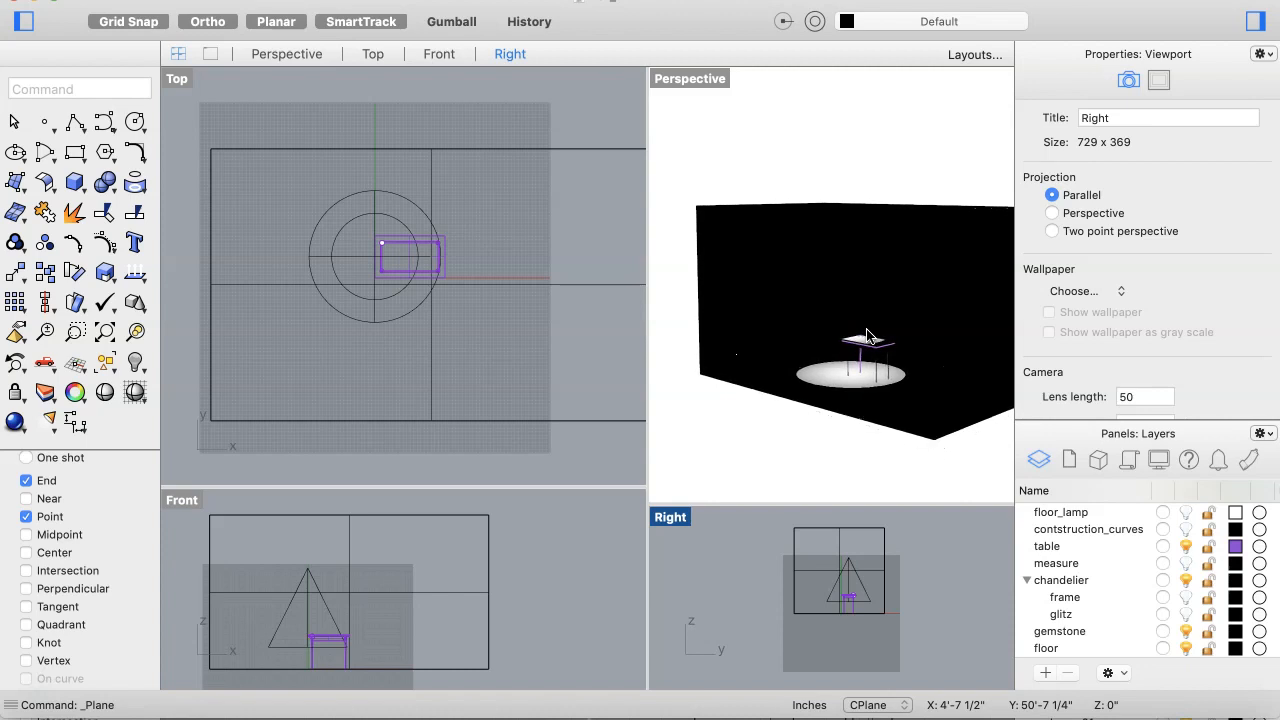
{"action": "scroll", "coordinate": [867, 336], "scroll_direction": "left", "scroll_amount": 1}
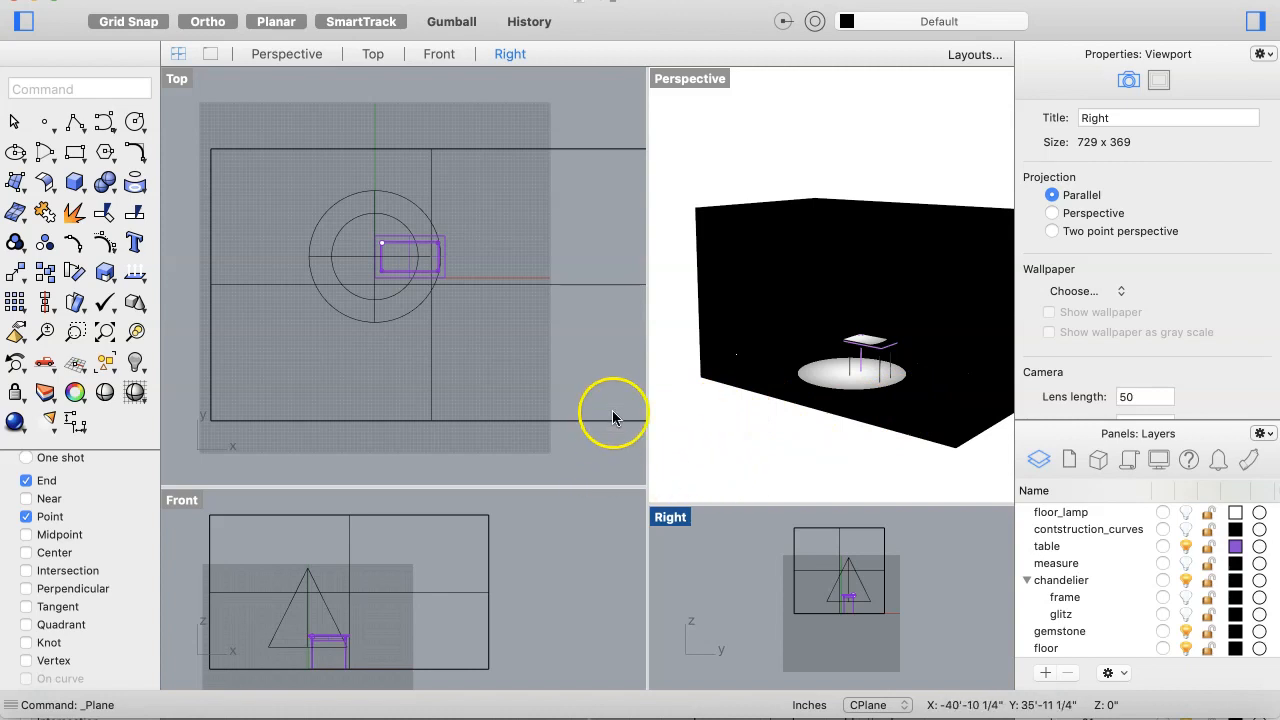
{"action": "left_click", "coordinate": [52, 426]}
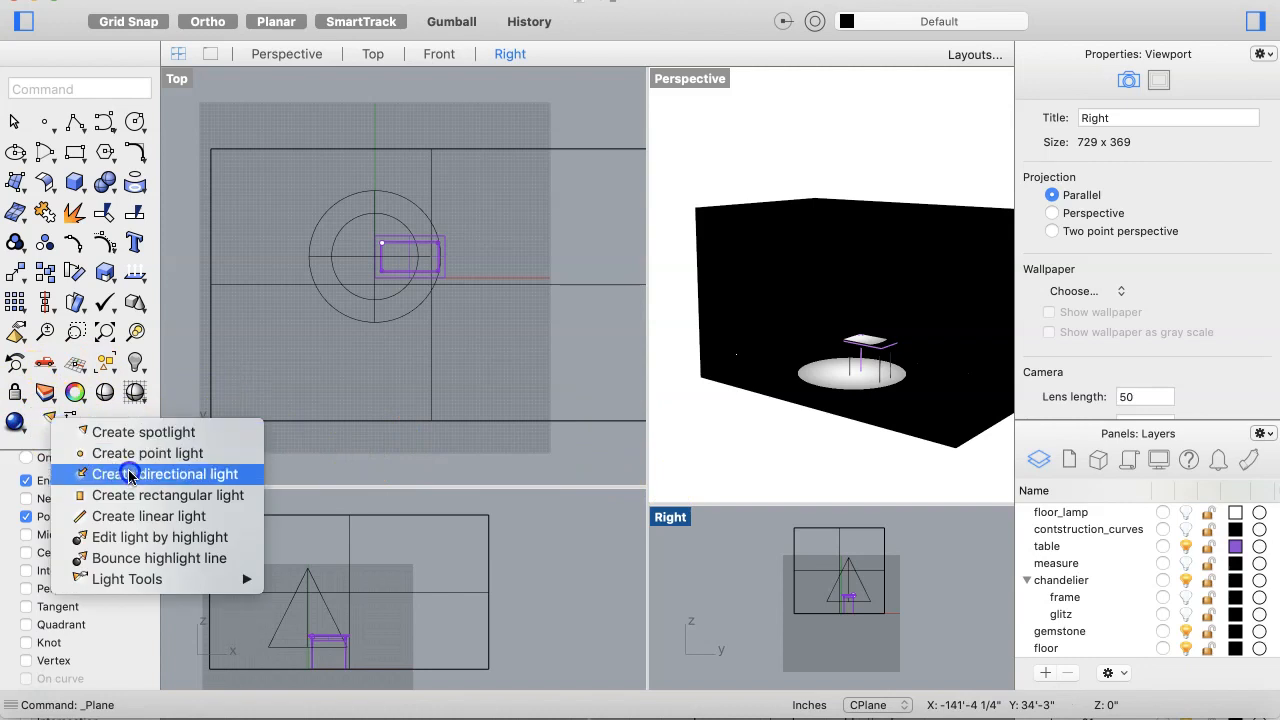
{"action": "left_click", "coordinate": [129, 475]}
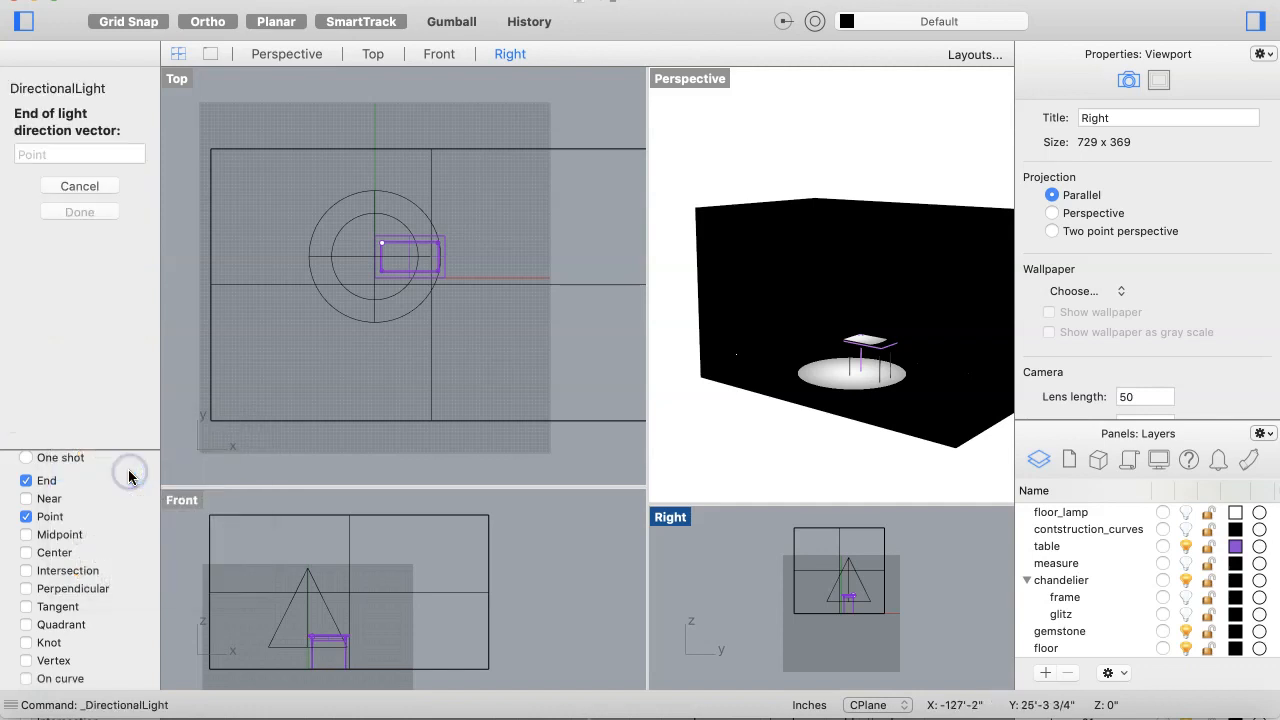
{"action": "left_click", "coordinate": [318, 507]}
{"action": "left_click", "coordinate": [366, 443]}
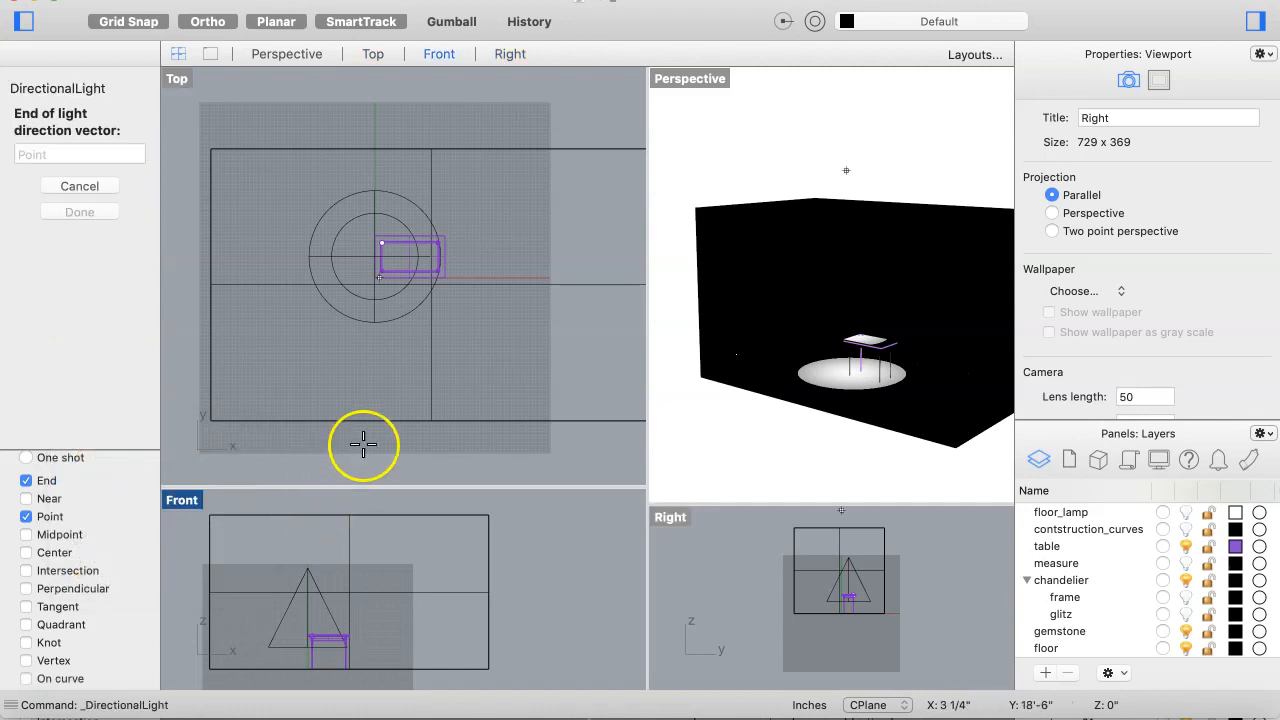
{"action": "left_click", "coordinate": [735, 276]}
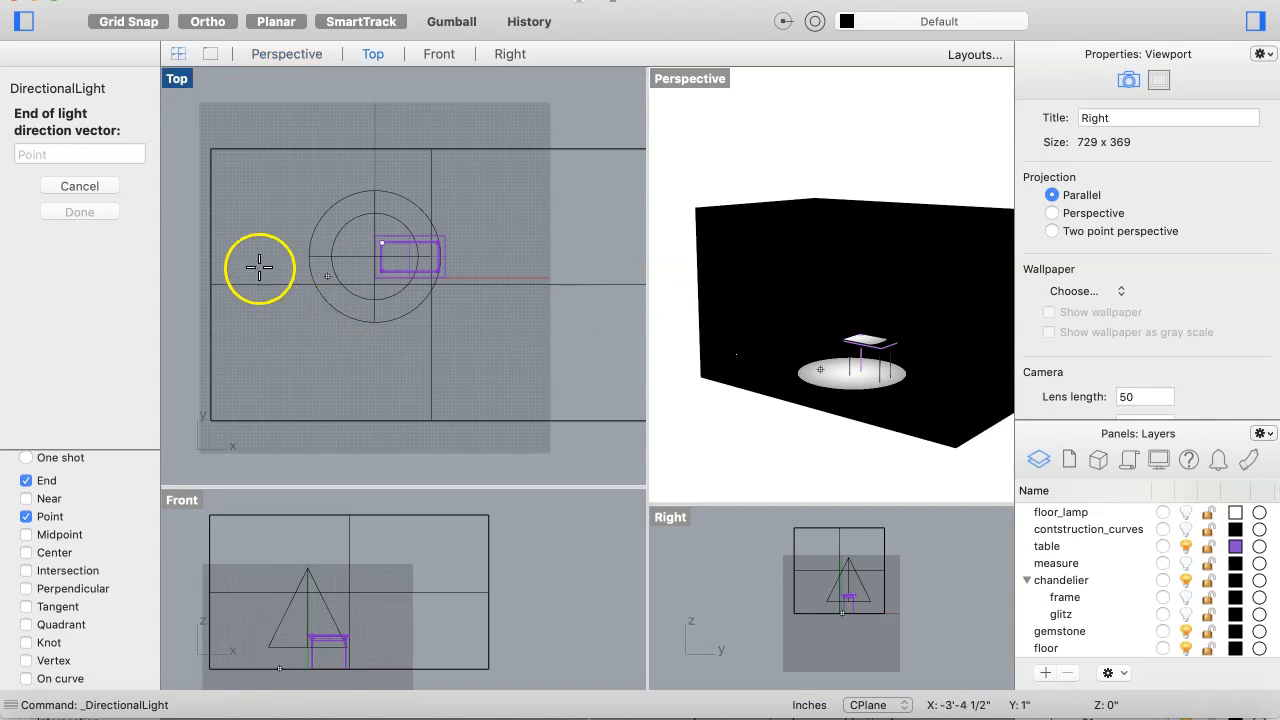
{"action": "left_click", "coordinate": [219, 153]}
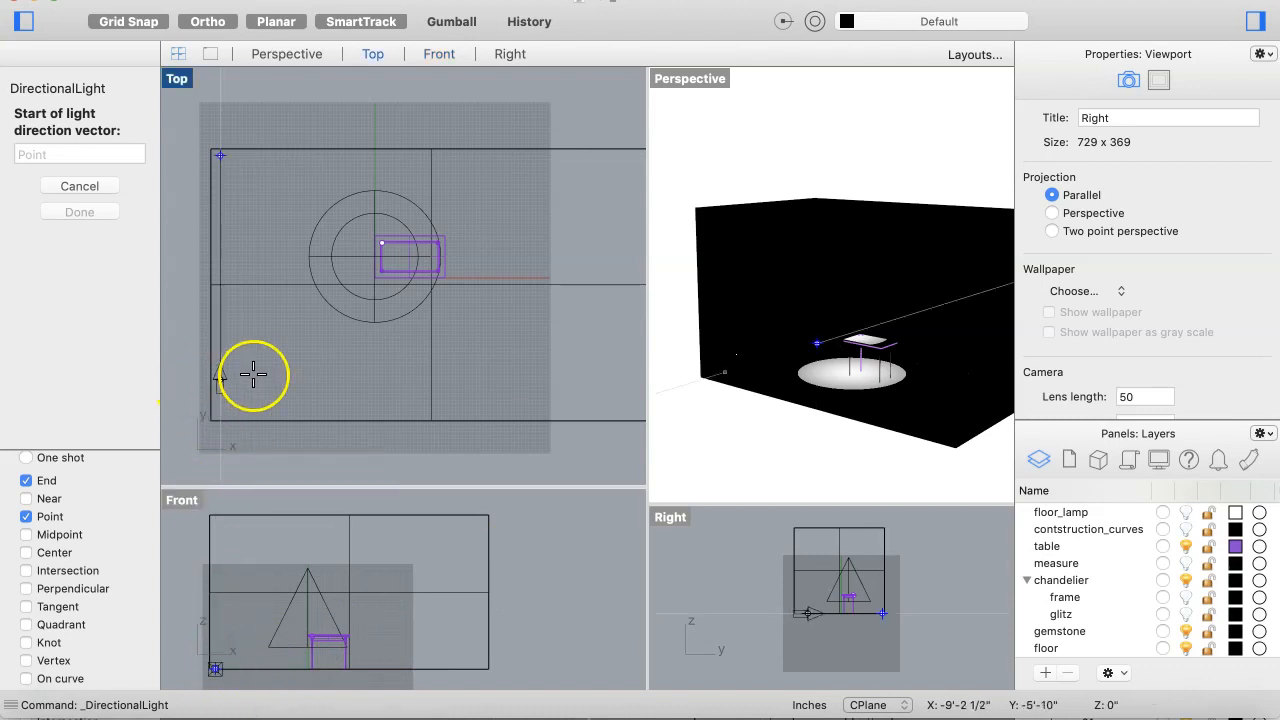
{"action": "left_click", "coordinate": [208, 22]}
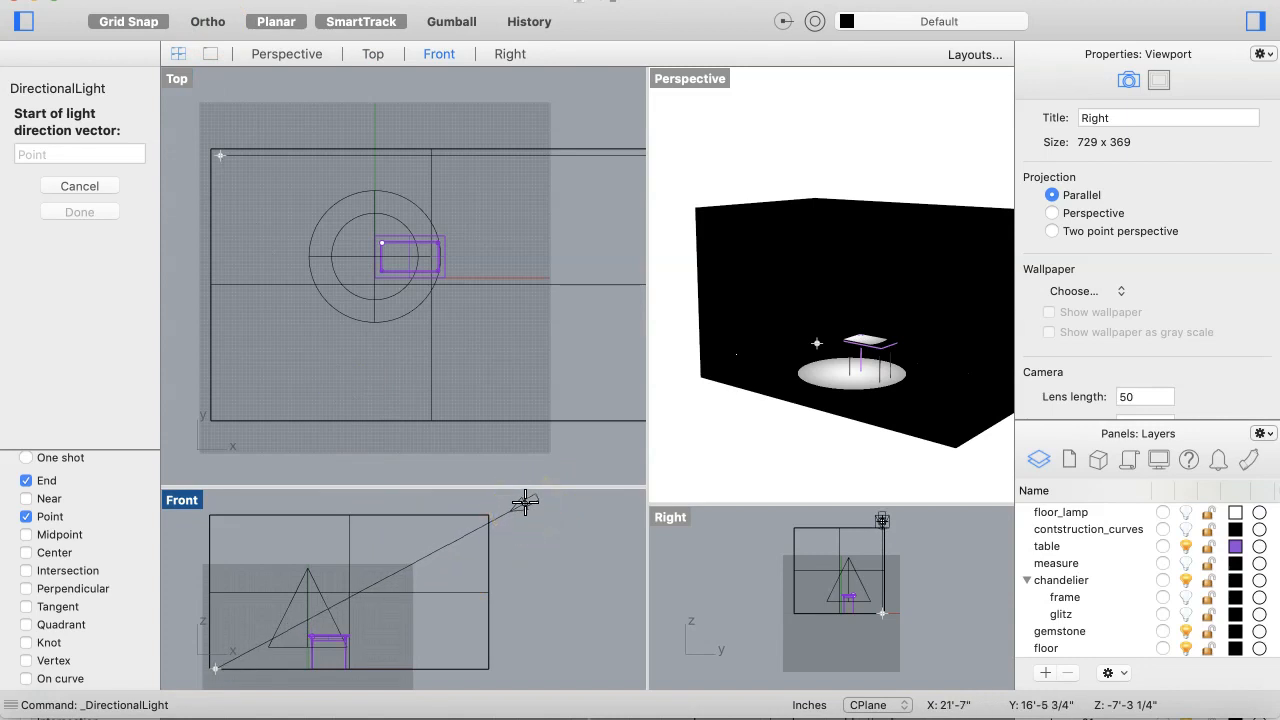
{"action": "right_click_drag", "start_coordinate": [517, 519], "coordinate": [517, 552]}
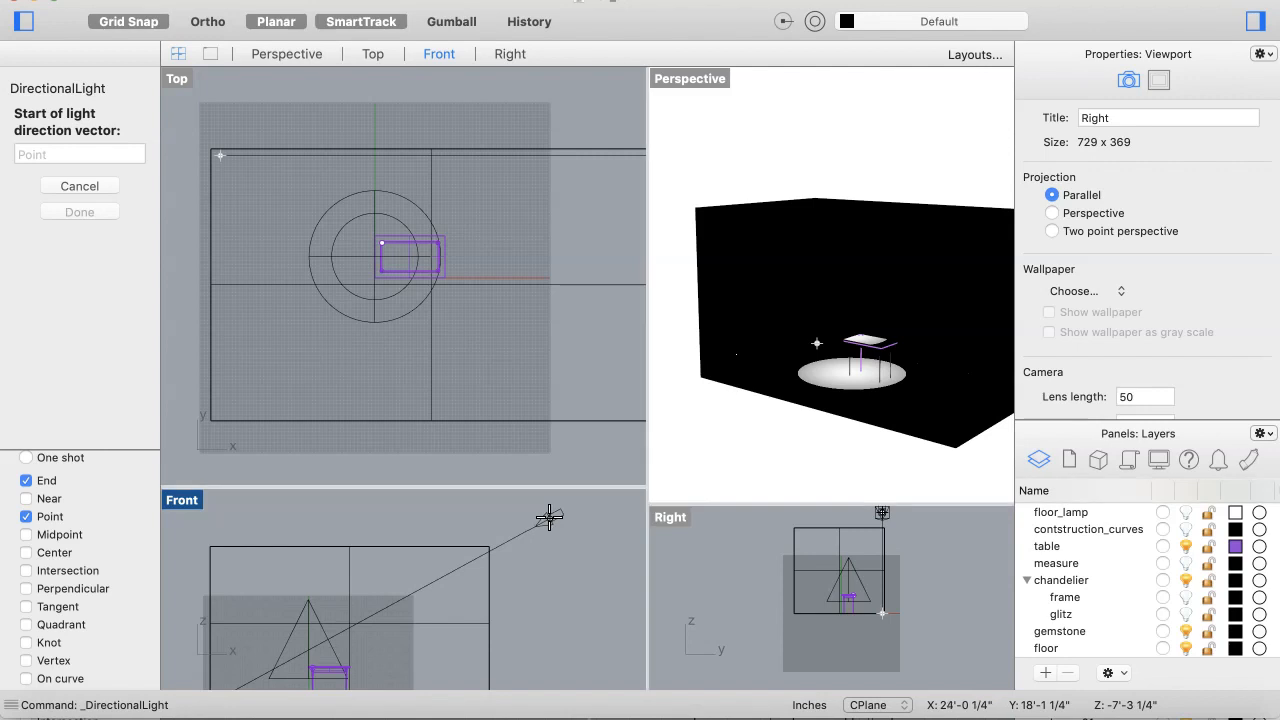
{"action": "left_click", "coordinate": [549, 516]}
{"action": "left_click", "coordinate": [349, 672]}
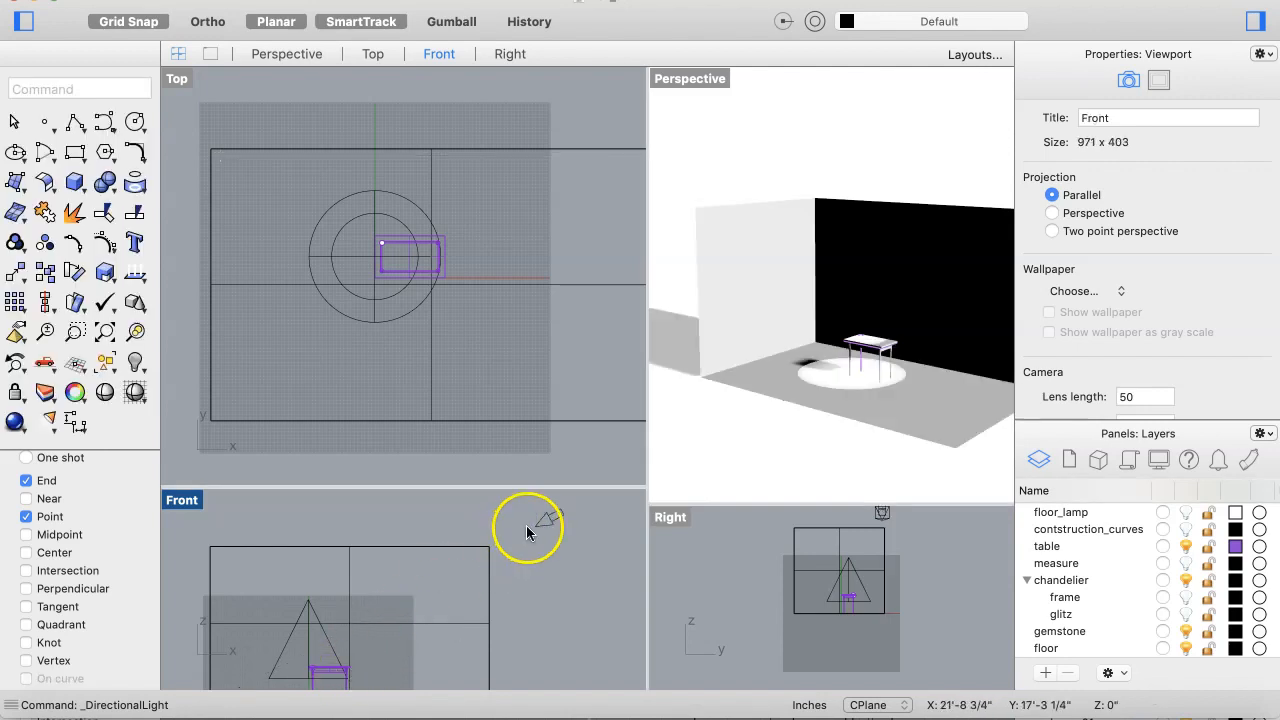
Step: Move the directional light's source out beyond the floor's front-right corner
{"action": "scroll", "coordinate": [495, 362], "scroll_direction": "right", "scroll_amount": 5}
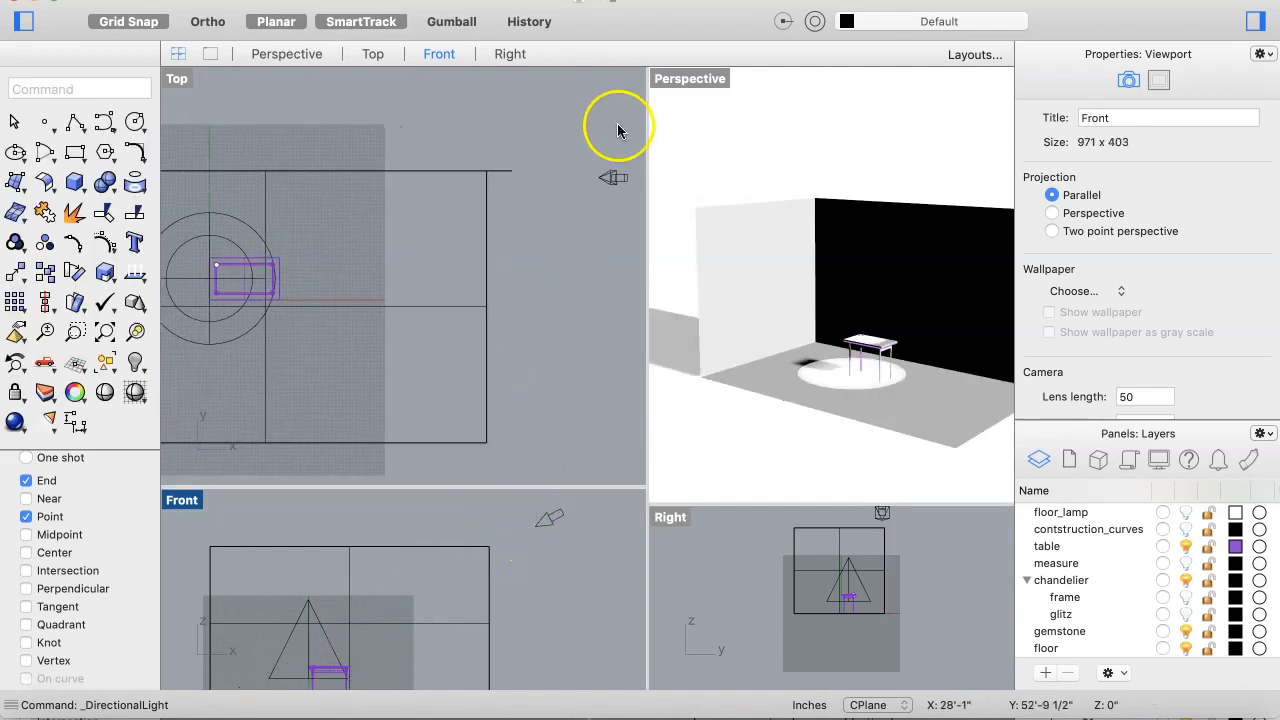
{"action": "left_click", "coordinate": [607, 183]}
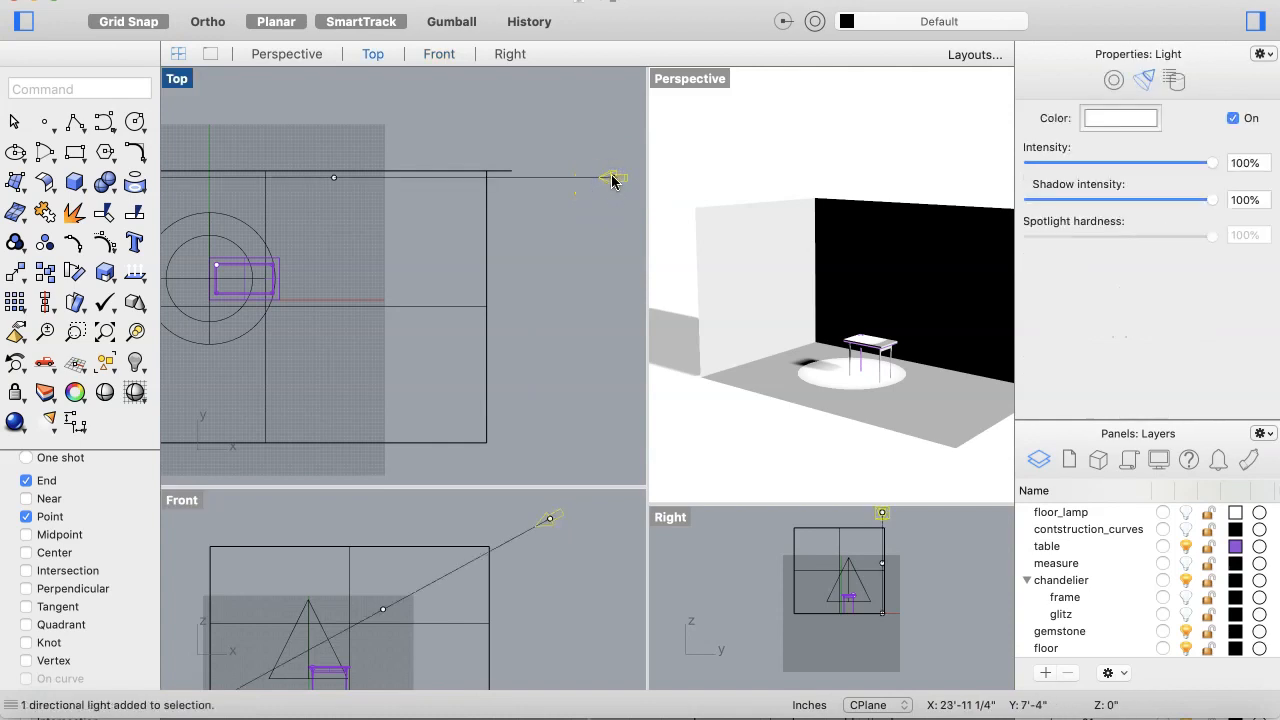
{"action": "left_click_drag", "start_coordinate": [612, 180], "coordinate": [516, 462]}
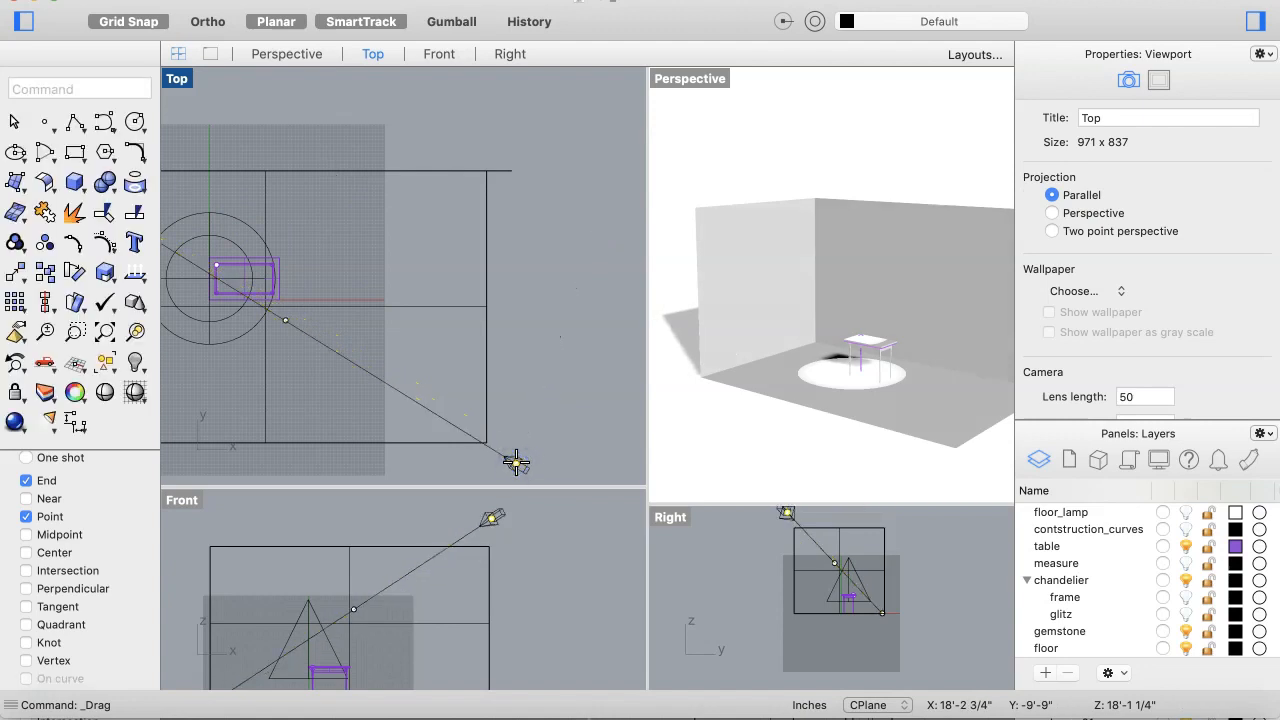
{"action": "scroll", "coordinate": [511, 376], "scroll_direction": "down", "scroll_amount": 3}
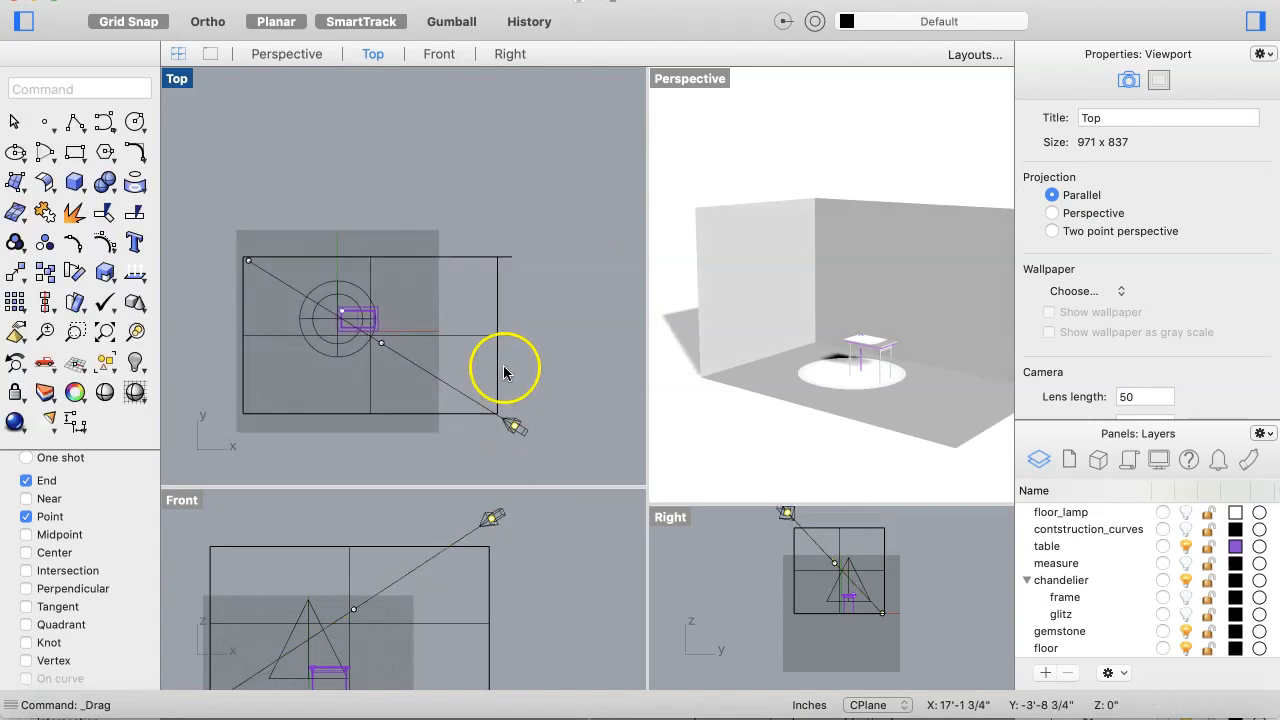
{"action": "mouse_move", "coordinate": [515, 432]}
{"action": "left_mouse_down"}
{"action": "mouse_move", "coordinate": [531, 334]}
{"action": "mouse_move", "coordinate": [528, 414]}
{"action": "mouse_move", "coordinate": [477, 458]}
{"action": "mouse_move", "coordinate": [391, 477]}
{"action": "mouse_move", "coordinate": [495, 448]}
{"action": "mouse_move", "coordinate": [523, 363]}
{"action": "mouse_move", "coordinate": [503, 458]}
{"action": "mouse_move", "coordinate": [525, 440]}
{"action": "left_mouse_up"}
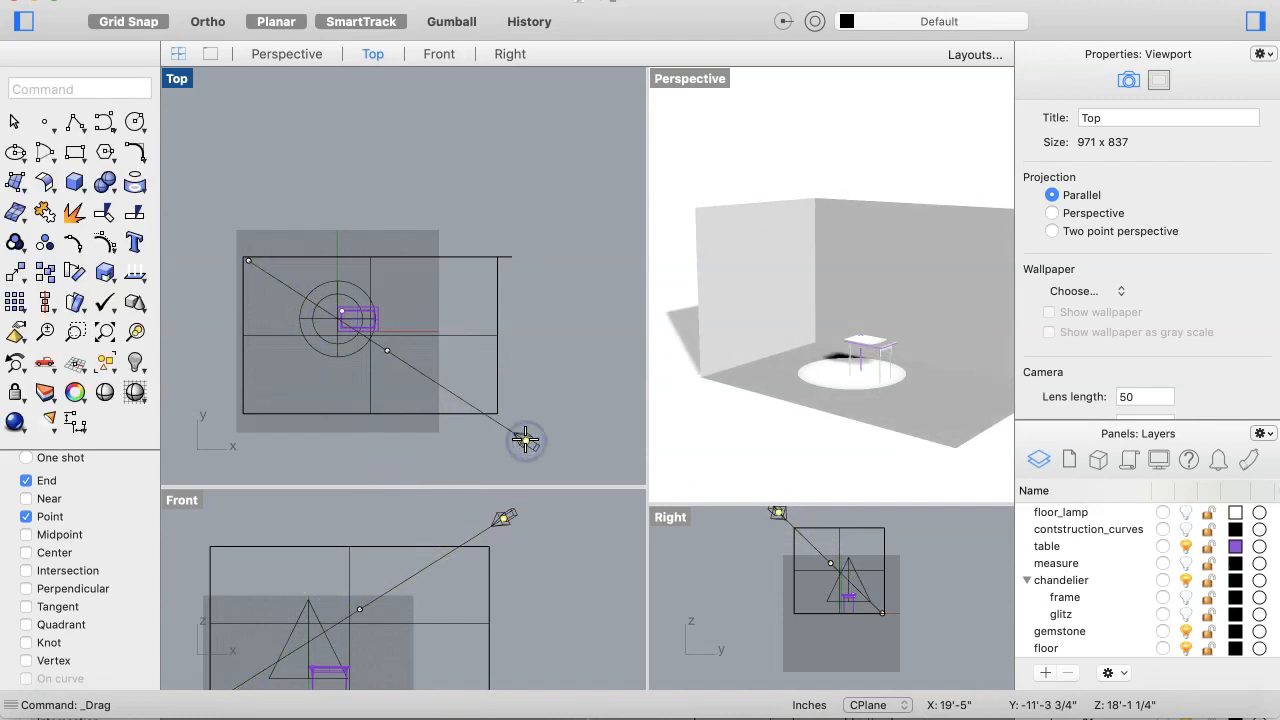
Step: Tint the directional light's color to hue 5°, saturation 5%, brightness 100%
{"action": "left_click", "coordinate": [308, 607]}
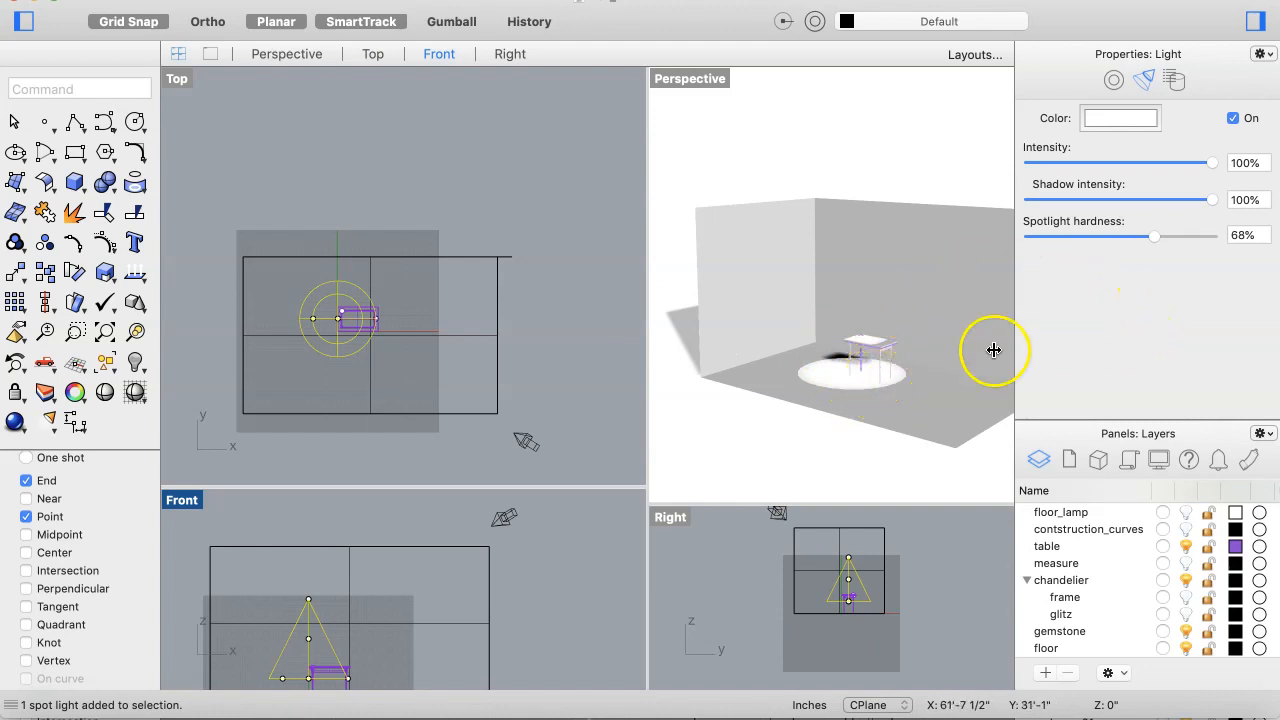
{"action": "left_click", "coordinate": [505, 518]}
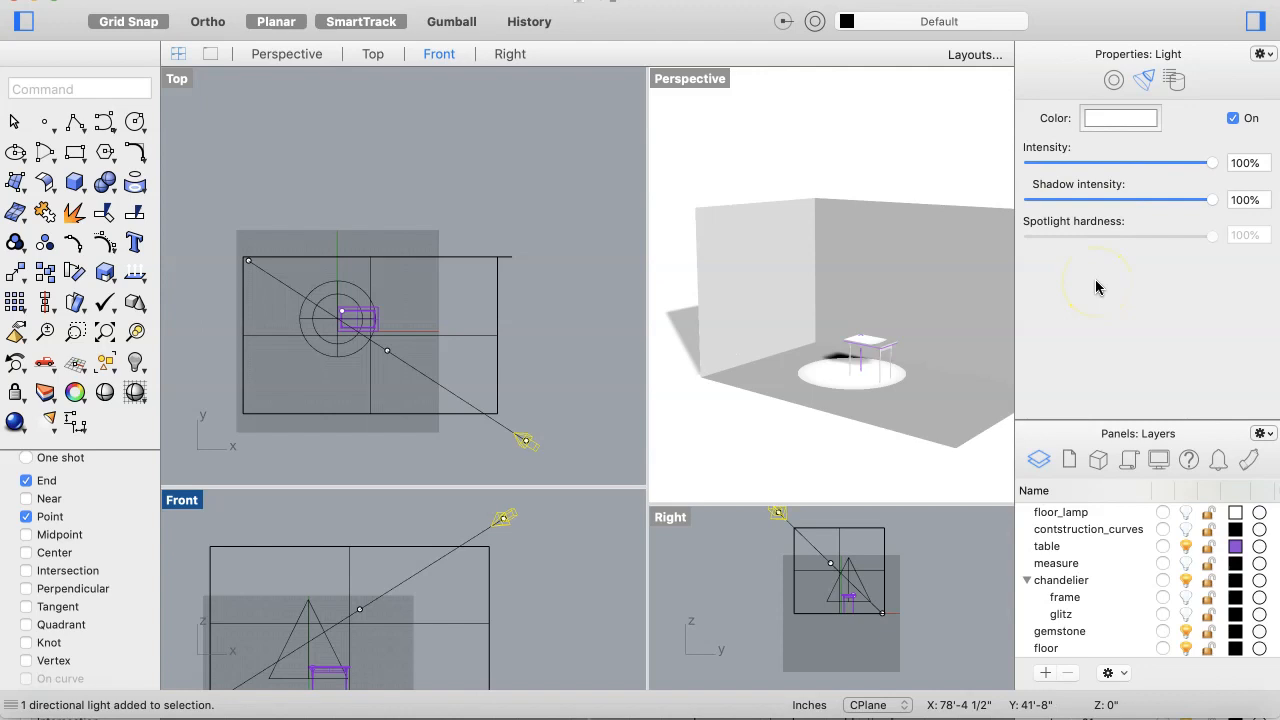
{"action": "left_click", "coordinate": [1118, 120]}
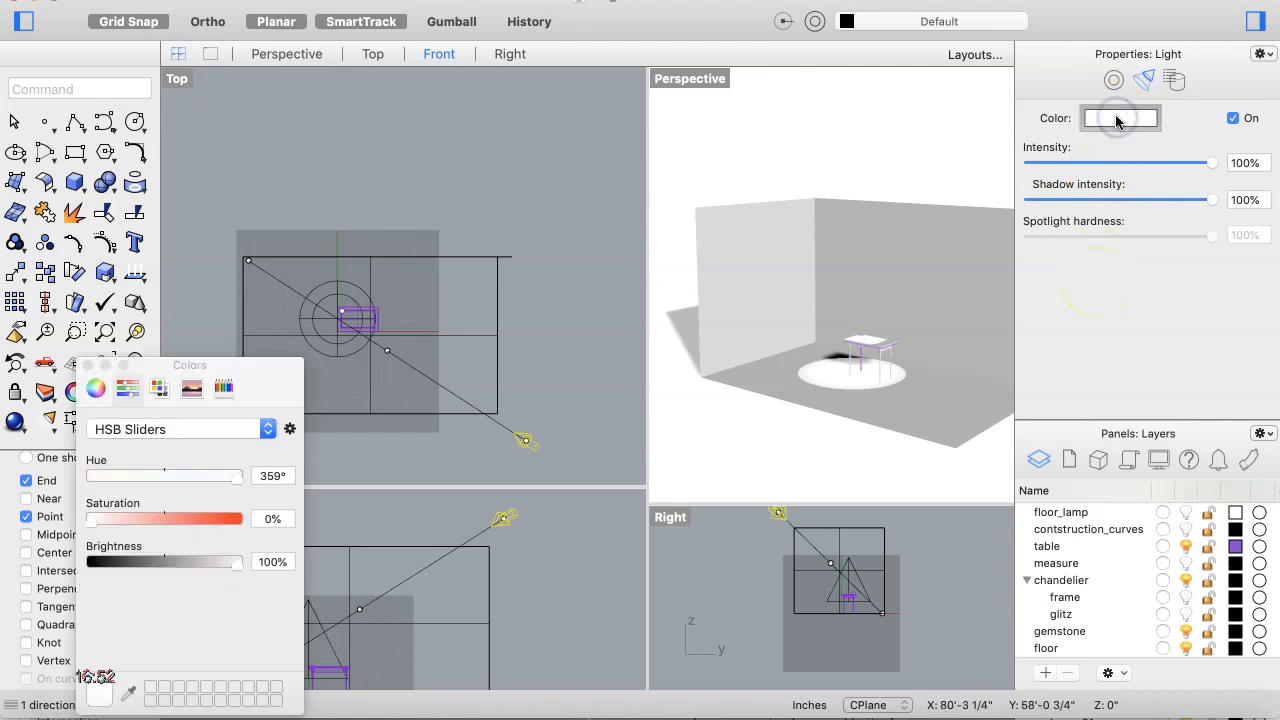
{"action": "left_click_drag", "start_coordinate": [90, 530], "coordinate": [99, 527]}
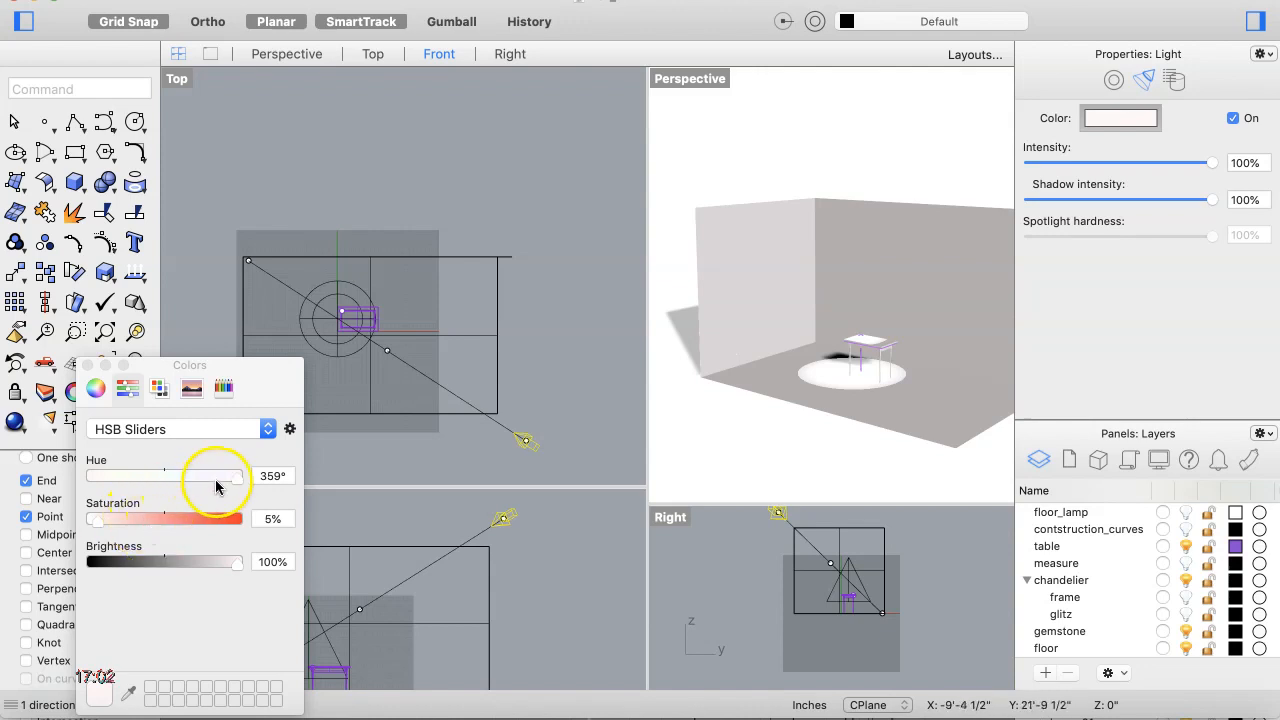
{"action": "left_click_drag", "start_coordinate": [222, 480], "coordinate": [88, 485]}
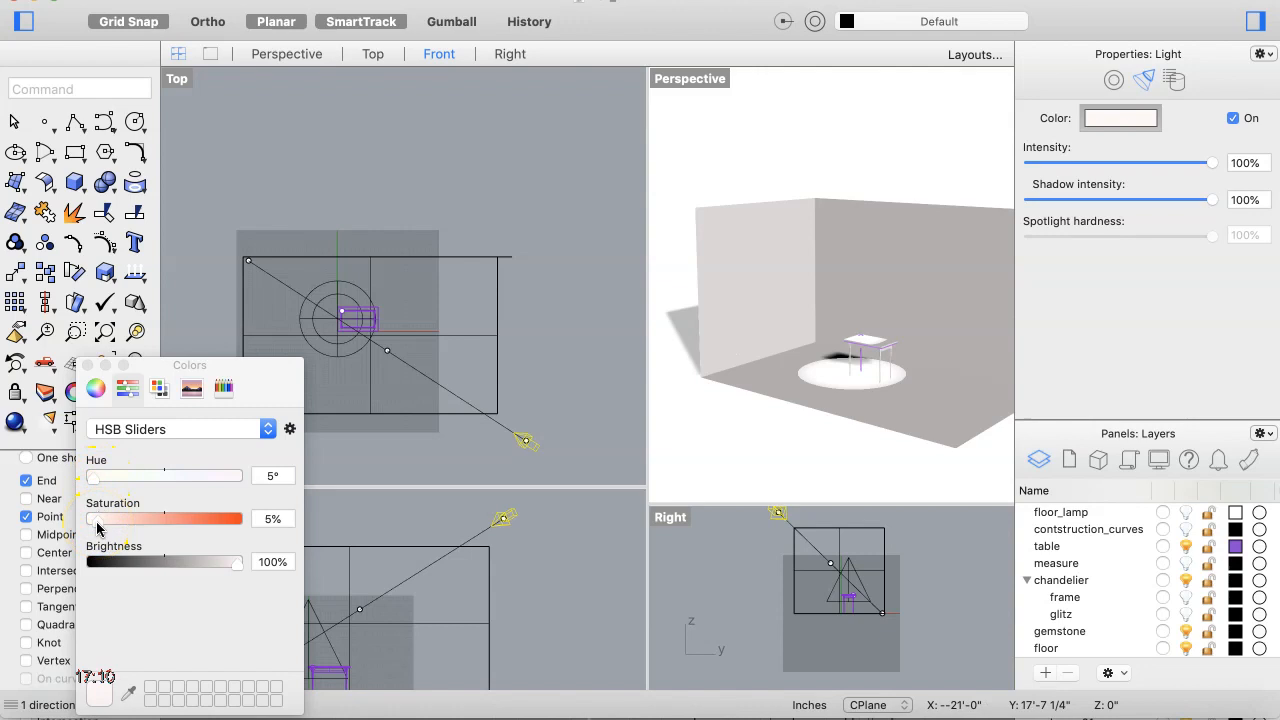
{"action": "left_click", "coordinate": [237, 567]}
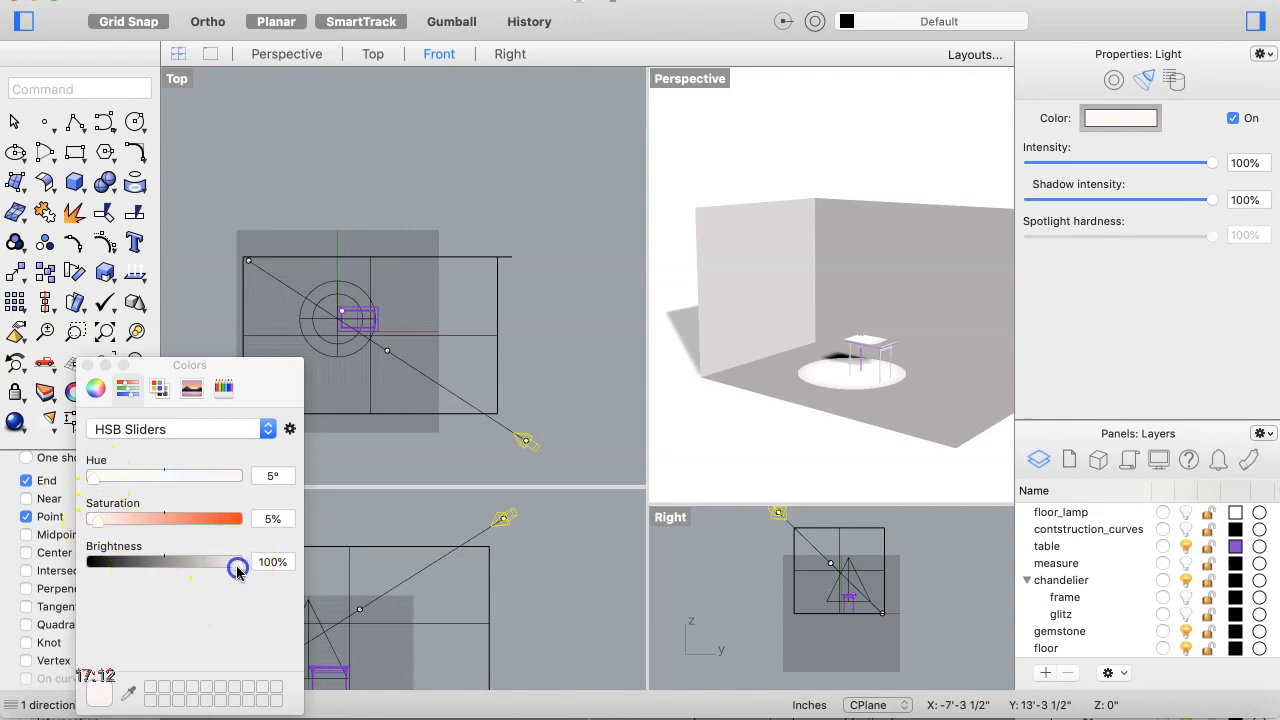
{"action": "left_click", "coordinate": [297, 466]}
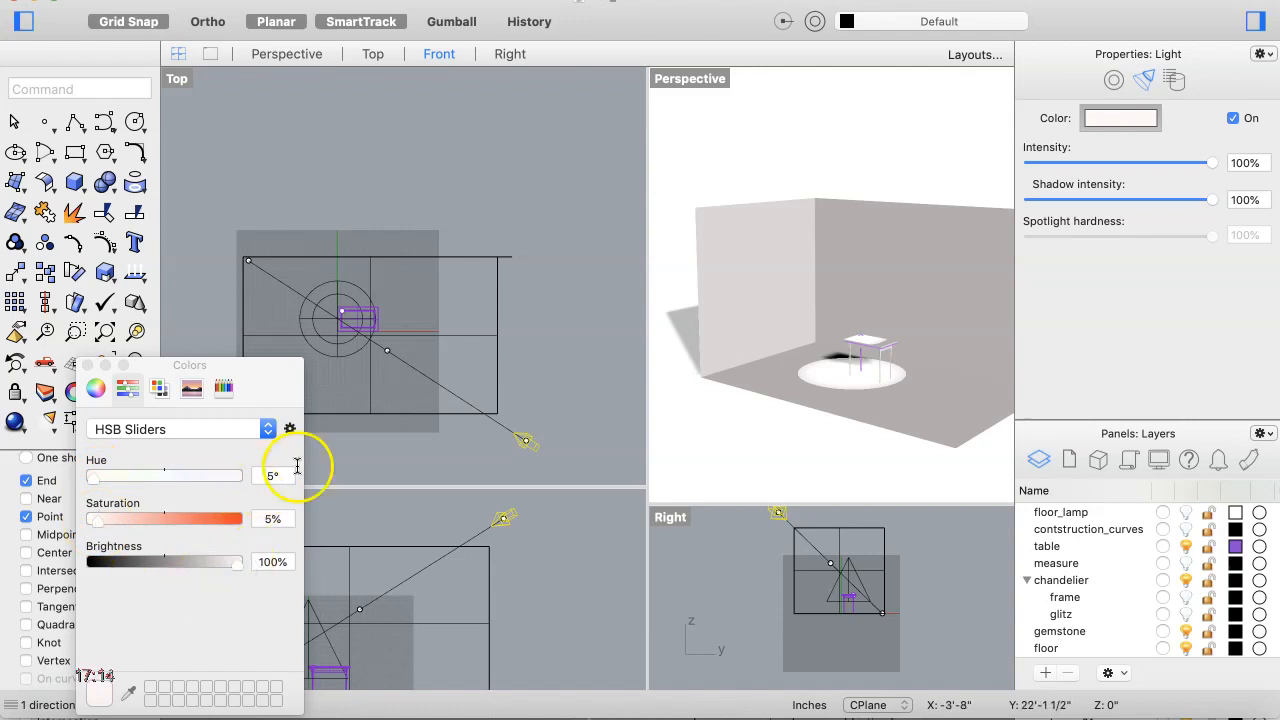
Step: Set the directional light's color to hue 26° and saturation 8%
{"action": "left_click", "coordinate": [1136, 118]}
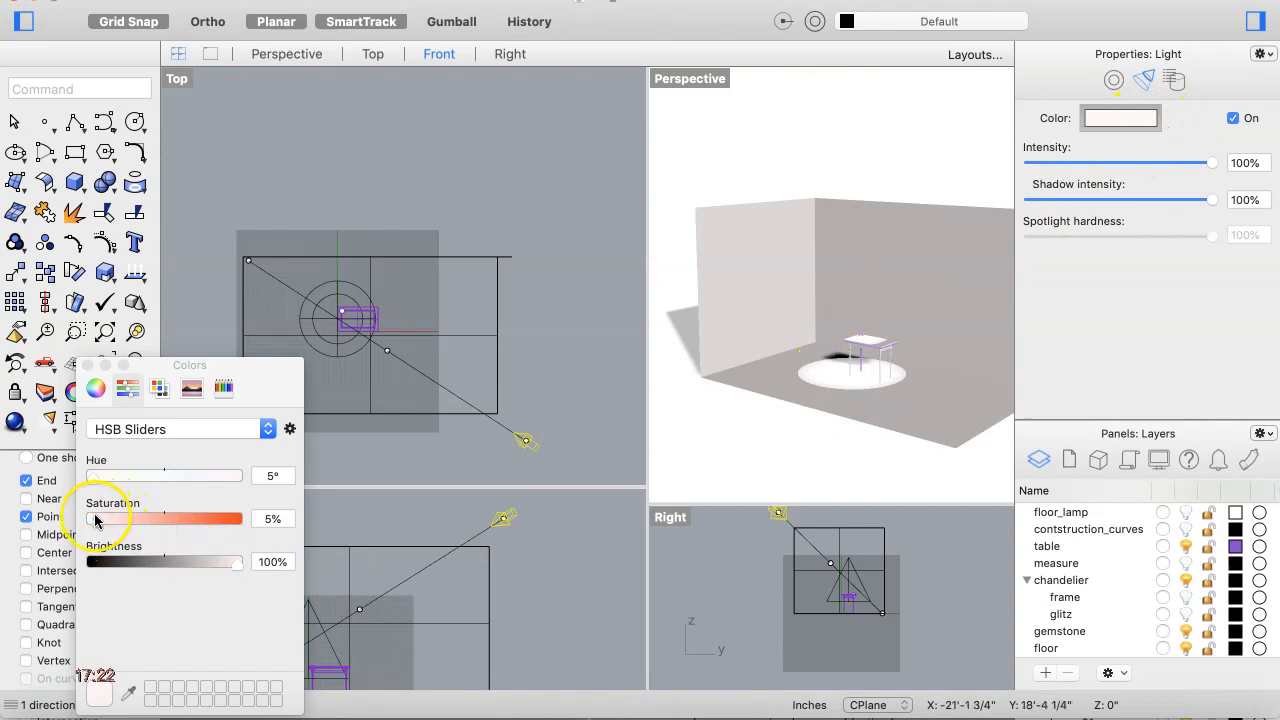
{"action": "left_click_drag", "start_coordinate": [97, 530], "coordinate": [197, 527]}
{"action": "left_click", "coordinate": [168, 476]}
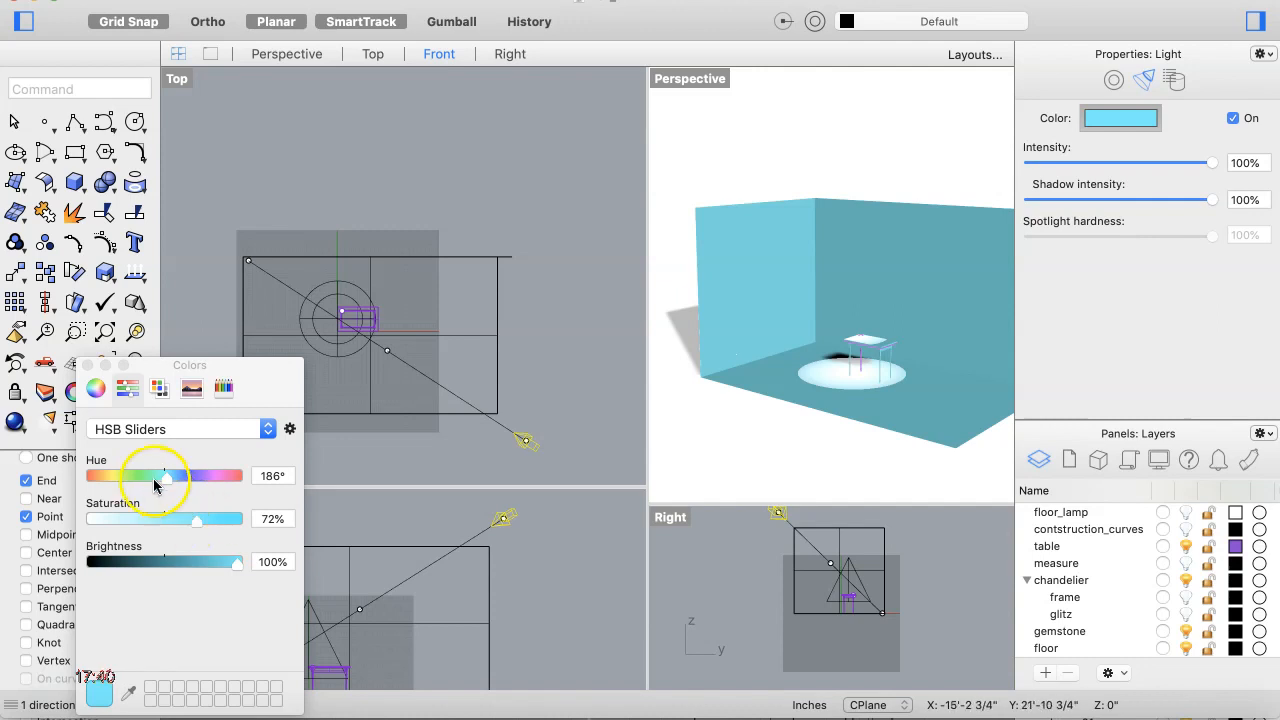
{"action": "left_click_drag", "start_coordinate": [166, 477], "coordinate": [93, 487]}
{"action": "left_click_drag", "start_coordinate": [197, 520], "coordinate": [98, 536]}
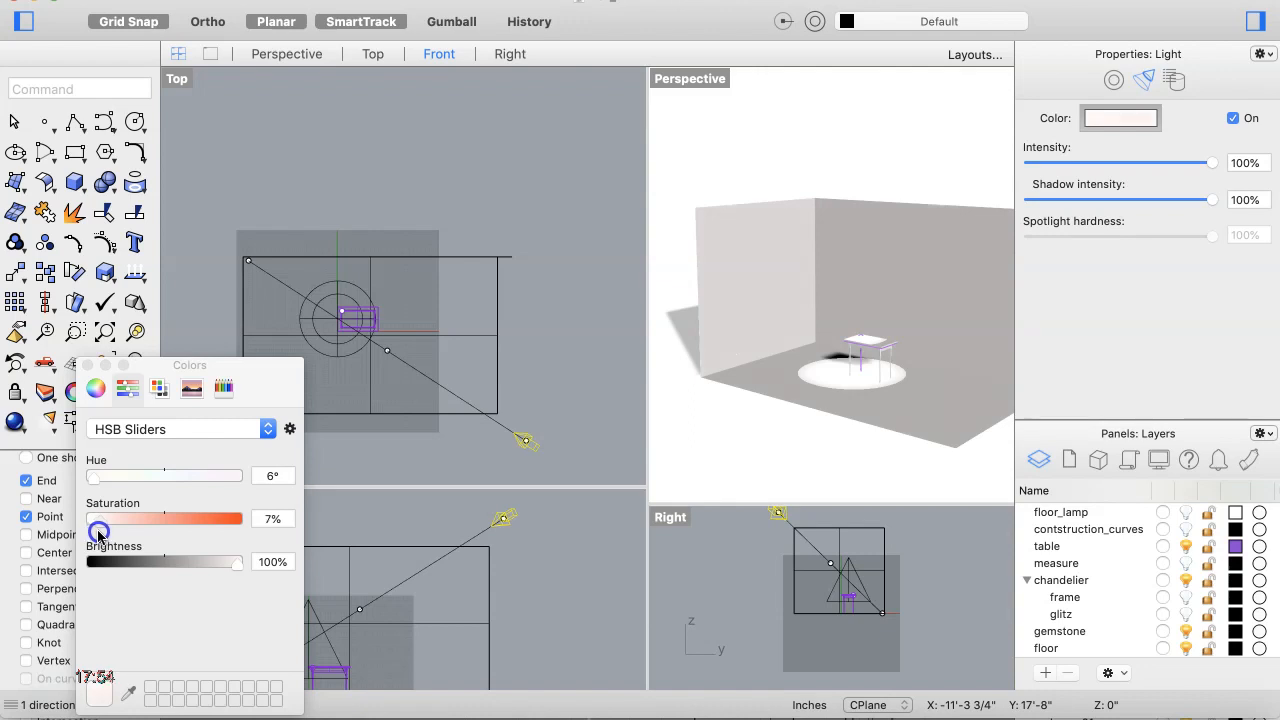
{"action": "left_click_drag", "start_coordinate": [98, 535], "coordinate": [100, 536]}
{"action": "left_click_drag", "start_coordinate": [95, 481], "coordinate": [102, 485]}
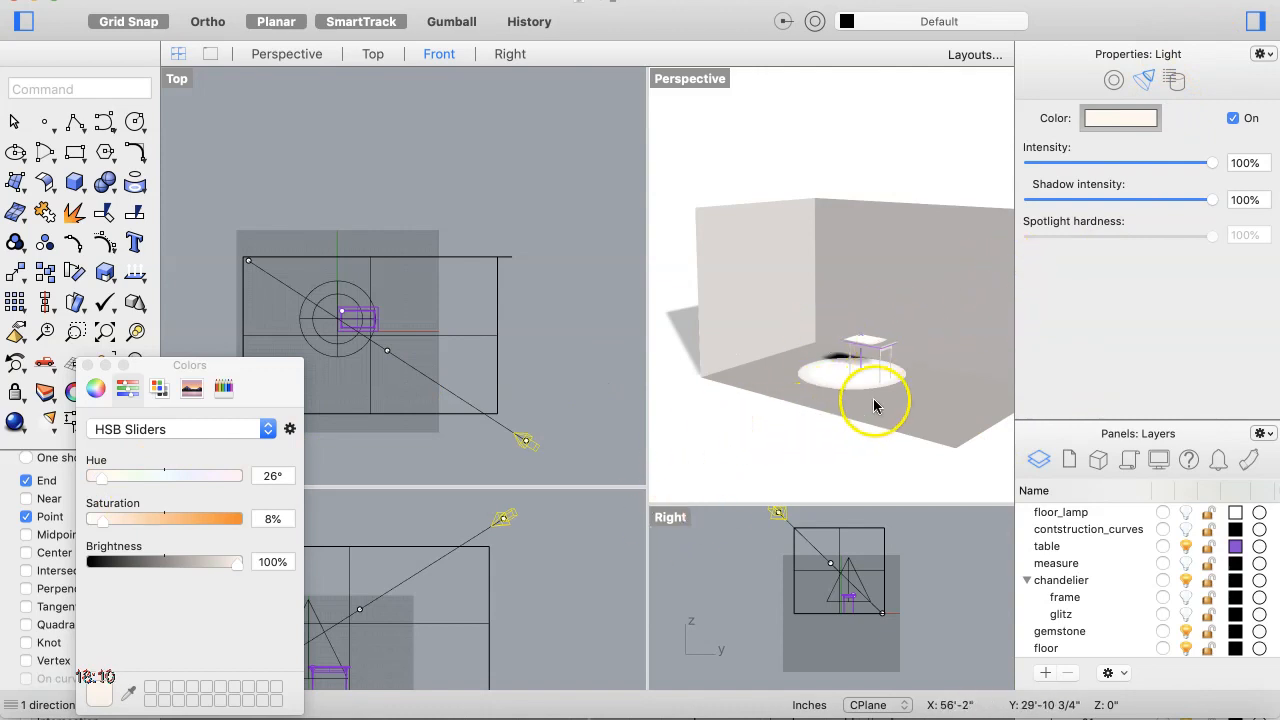
Step: Select the spotlight and the directional light in turn to compare their light properties
{"action": "scroll", "coordinate": [860, 388], "scroll_direction": "up", "scroll_amount": 3}
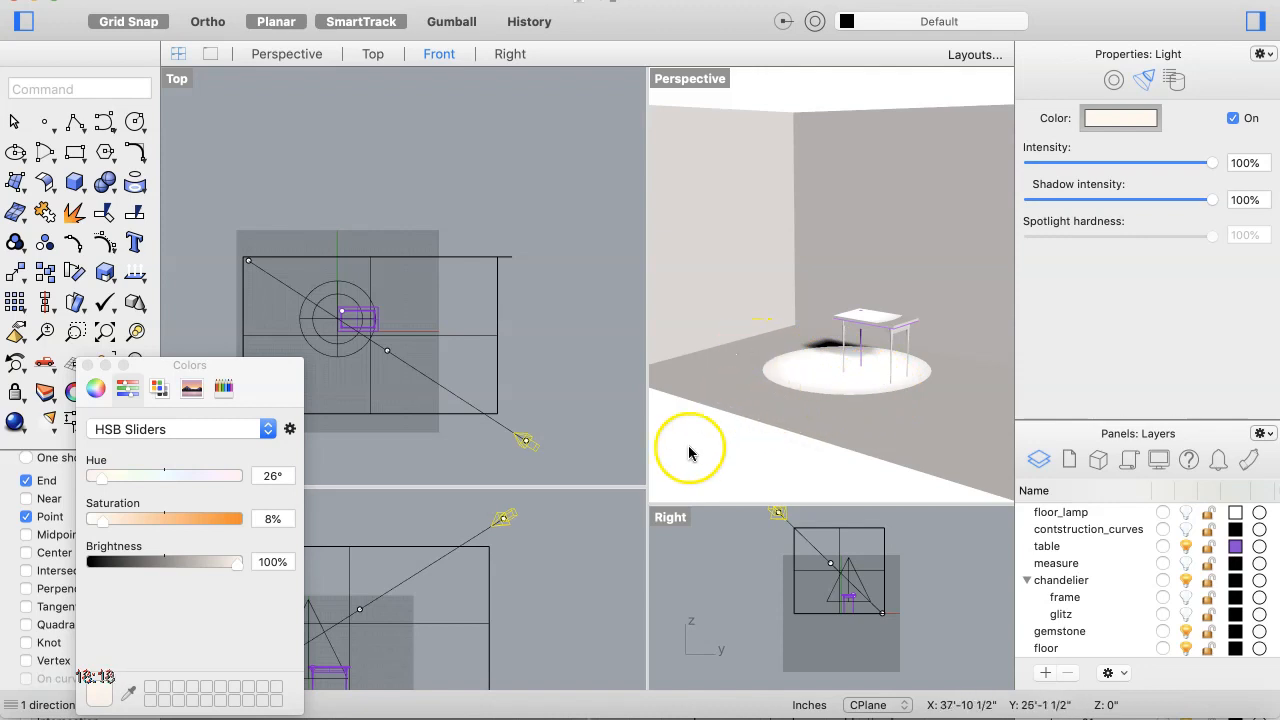
{"action": "left_click", "coordinate": [848, 567]}
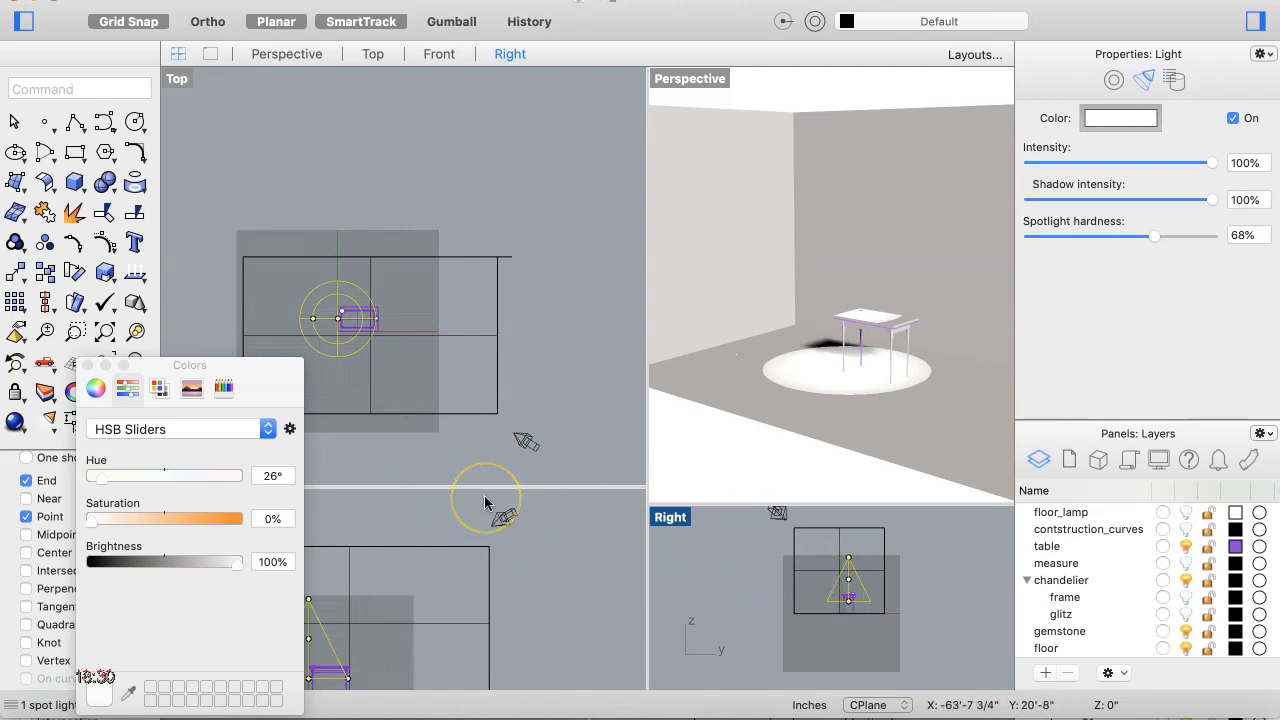
{"action": "left_click", "coordinate": [86, 366]}
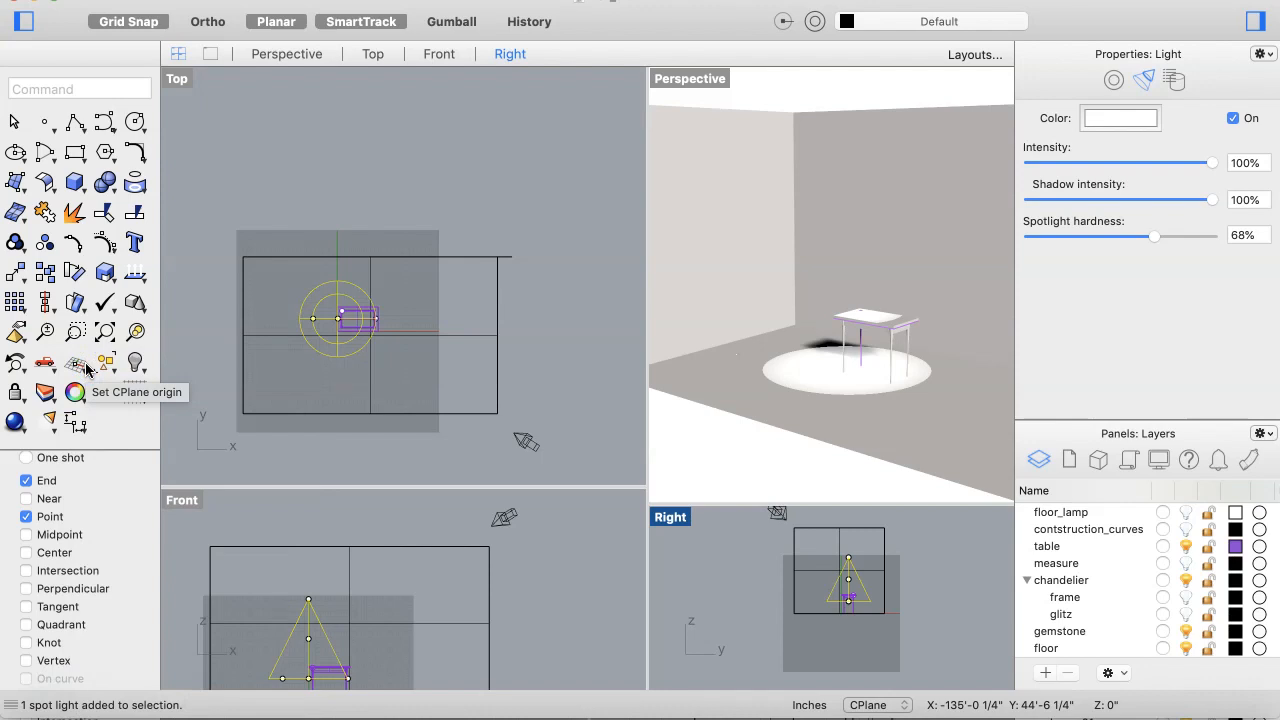
{"action": "left_click", "coordinate": [523, 588]}
{"action": "left_click", "coordinate": [504, 520]}
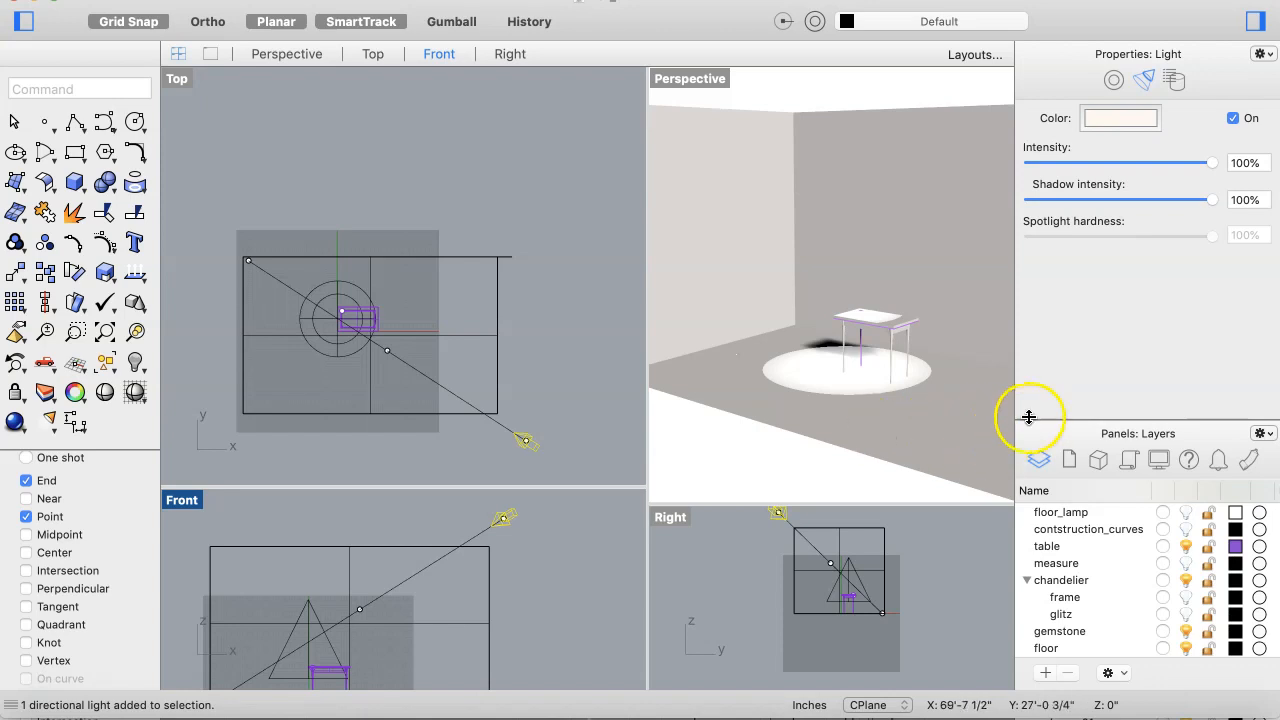
{"action": "left_click", "coordinate": [850, 566]}
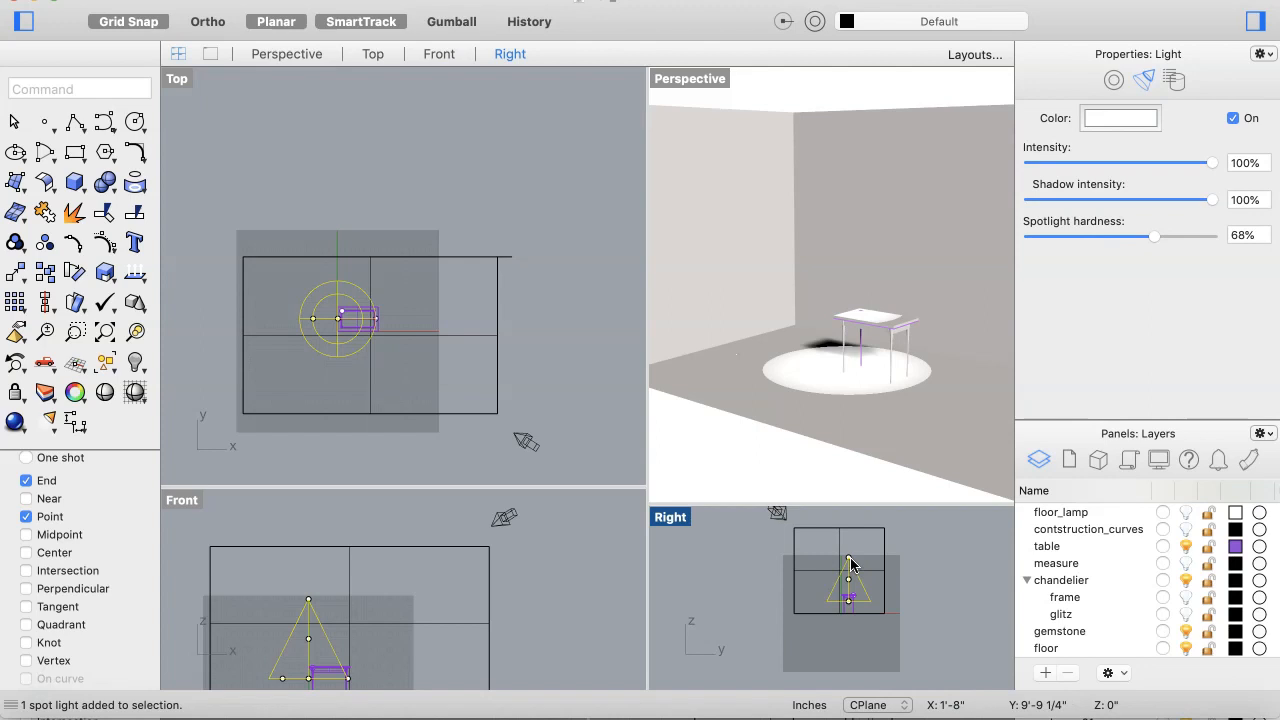
Step: Reposition the spotlight so its cone sits centred over the table in the Right and Front views
{"action": "left_click", "coordinate": [849, 556]}
{"action": "mouse_move", "coordinate": [849, 560]}
{"action": "left_mouse_down"}
{"action": "mouse_move", "coordinate": [845, 532]}
{"action": "mouse_move", "coordinate": [848, 546]}
{"action": "left_mouse_up"}
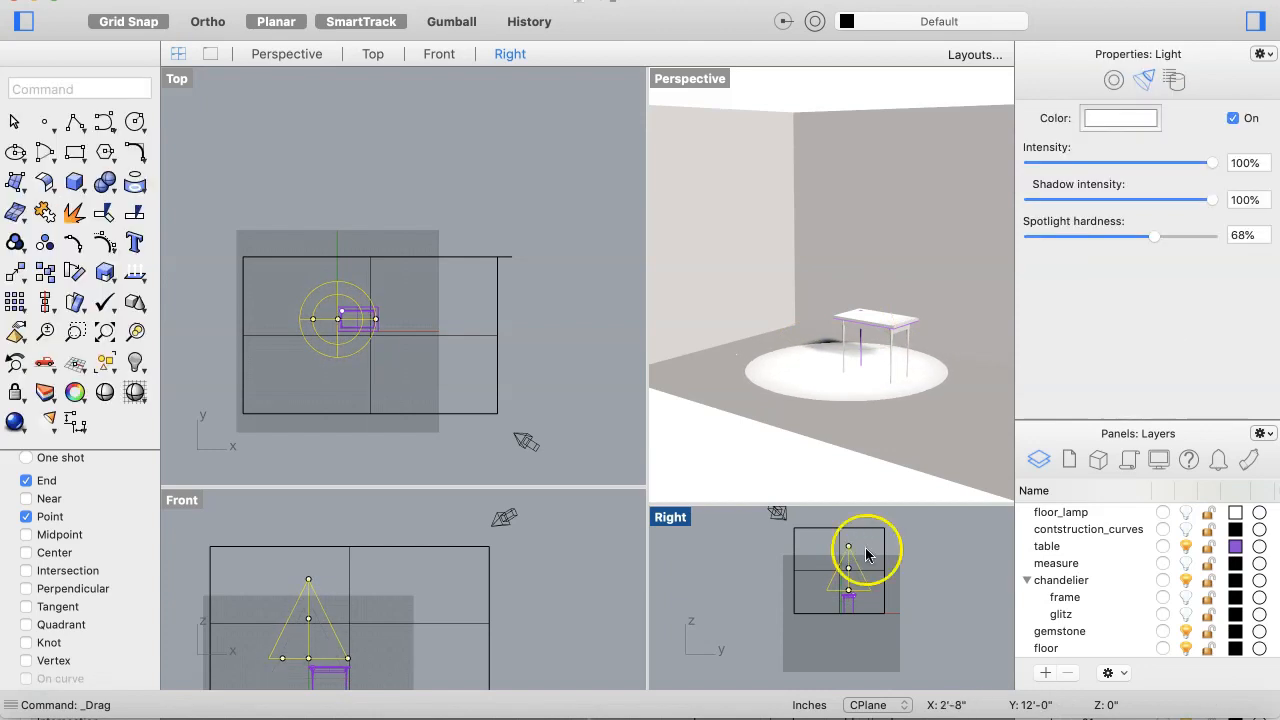
{"action": "left_click_drag", "start_coordinate": [308, 598], "coordinate": [328, 597]}
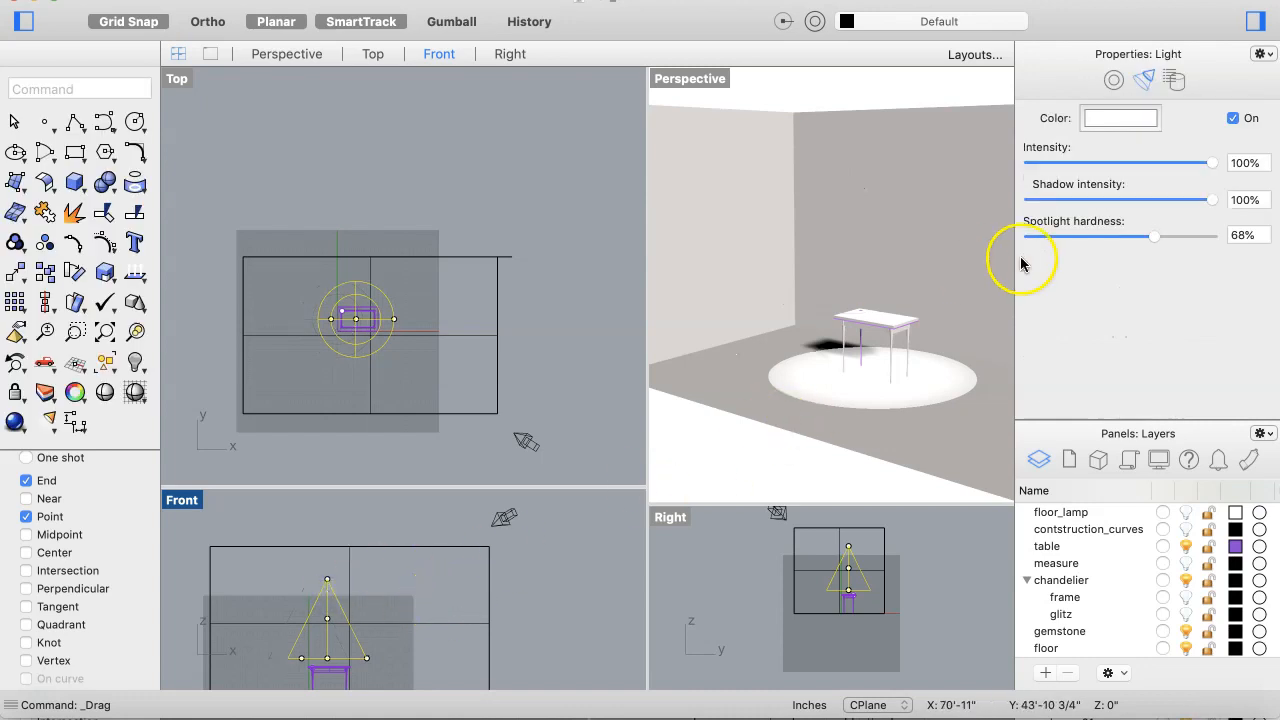
Step: Lower the spotlight hardness to 24%
{"action": "left_click_drag", "start_coordinate": [1157, 240], "coordinate": [1075, 245]}
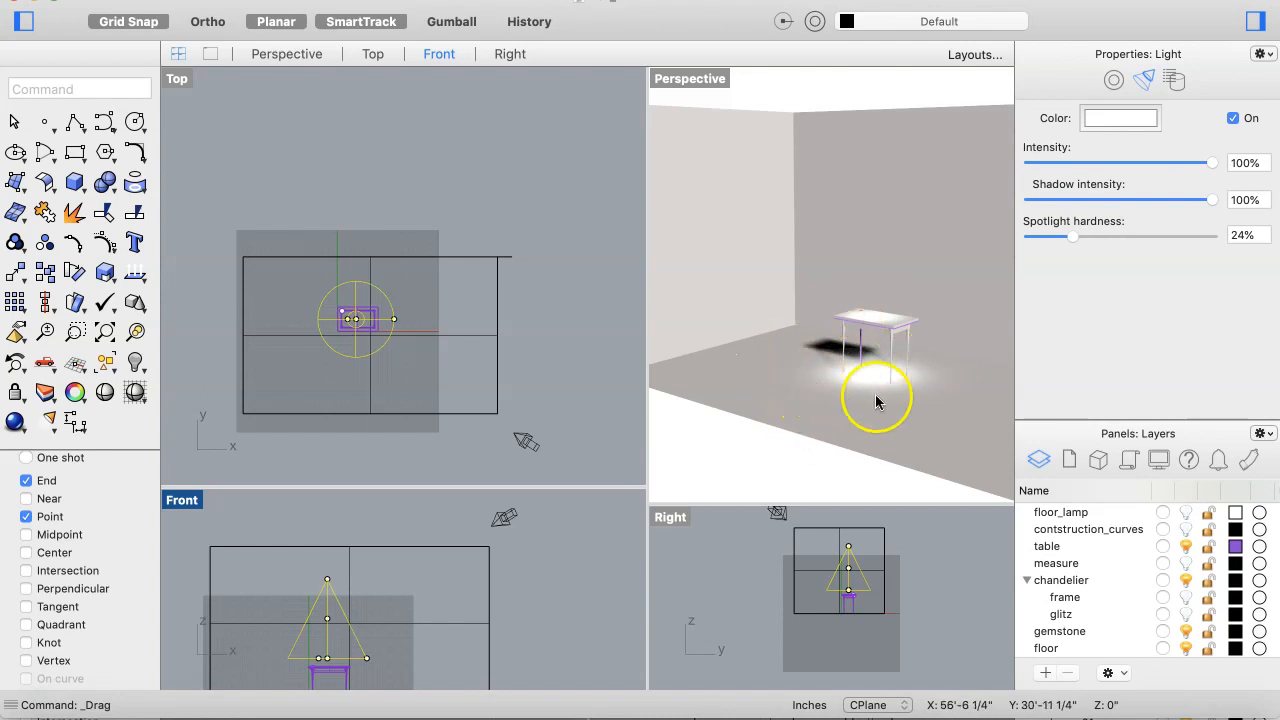
{"action": "left_click_drag", "start_coordinate": [811, 403], "coordinate": [880, 433]}
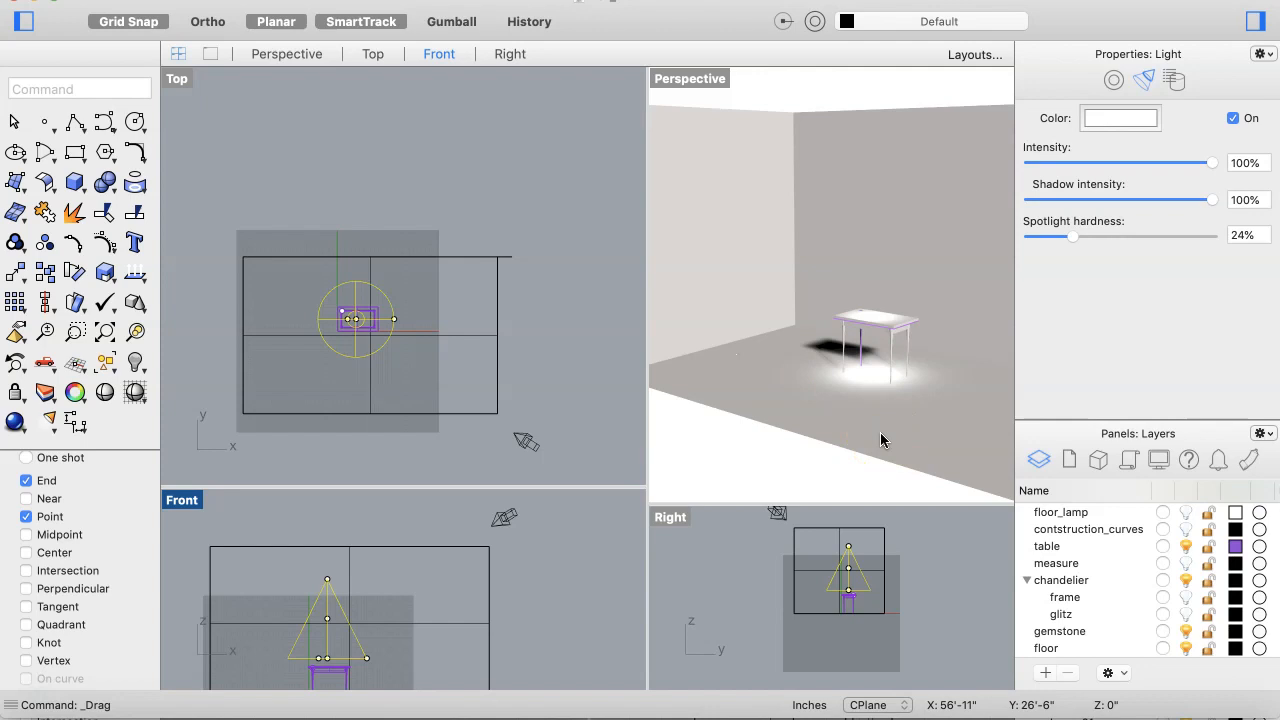
Step: Tint the spotlight's color to hue 204° and saturation 11%
{"action": "left_click", "coordinate": [1137, 120]}
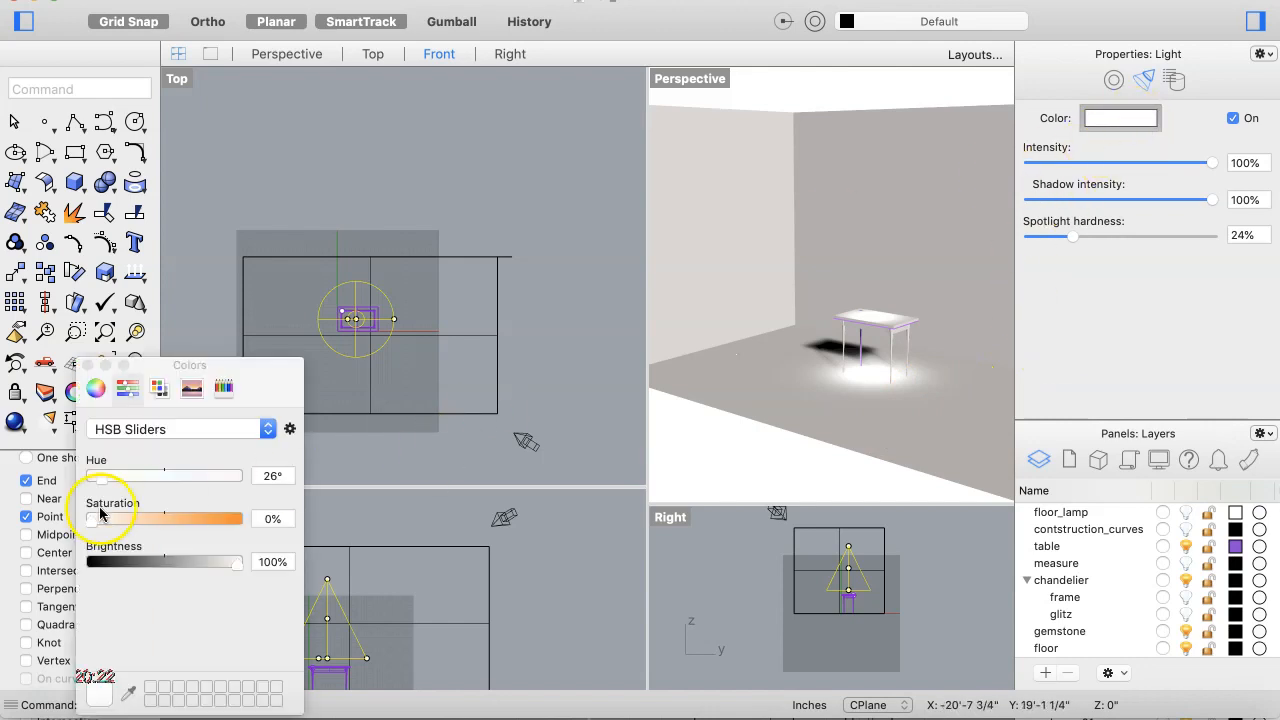
{"action": "left_click_drag", "start_coordinate": [107, 480], "coordinate": [171, 488]}
{"action": "left_click_drag", "start_coordinate": [97, 518], "coordinate": [108, 528]}
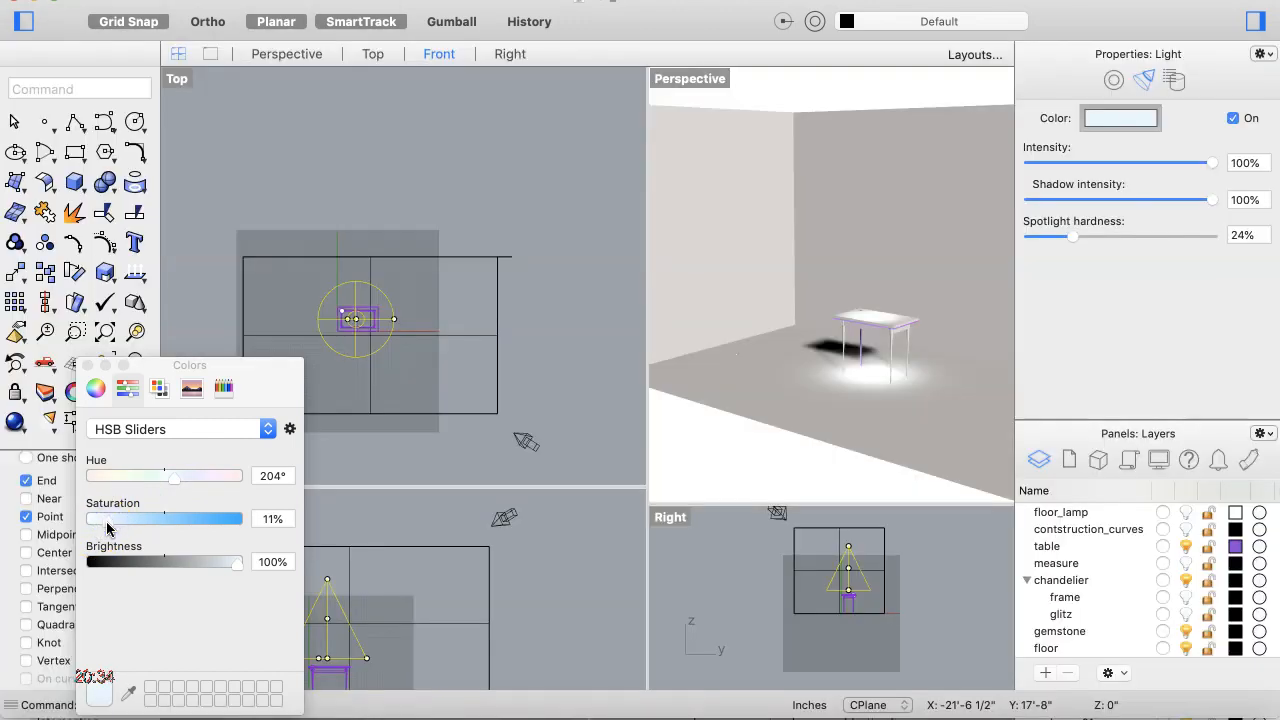
{"action": "left_click", "coordinate": [88, 365]}
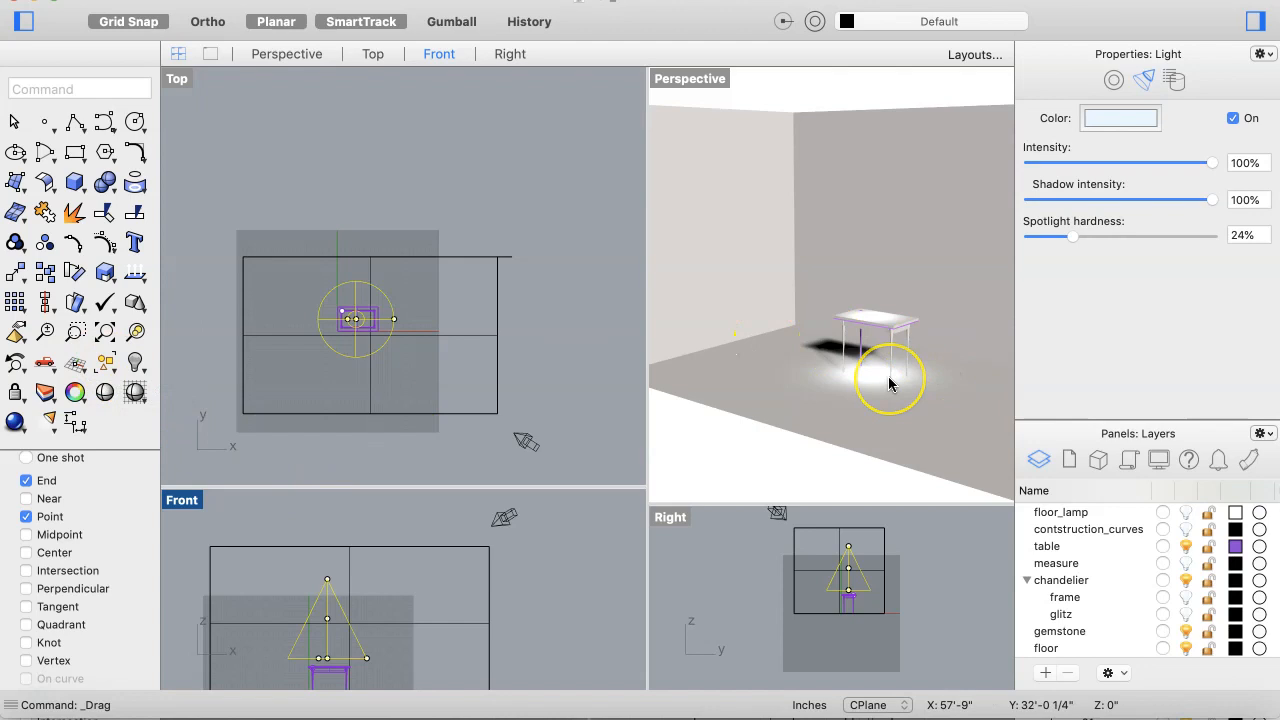
Step: Turn on the floor_lamp layer to display the floor lamp beside the table
{"action": "scroll", "coordinate": [889, 385], "scroll_direction": "up", "scroll_amount": 5}
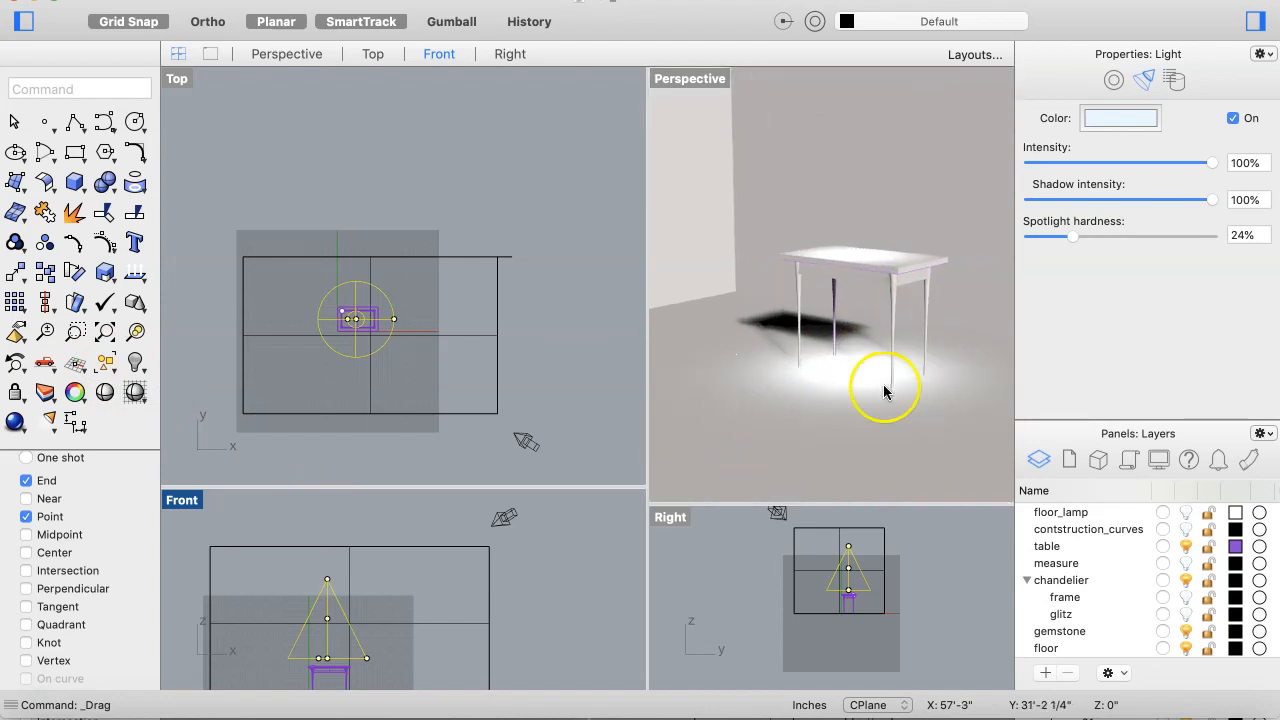
{"action": "left_click", "coordinate": [823, 431]}
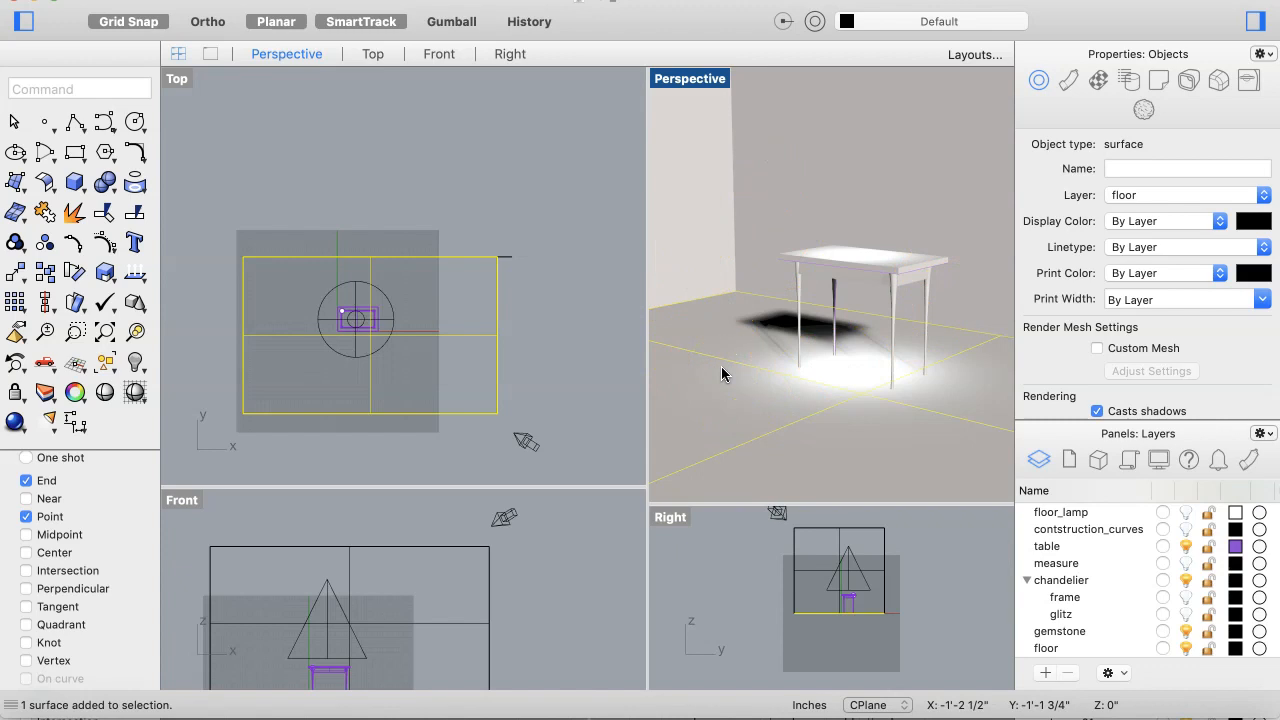
{"action": "scroll", "coordinate": [788, 423], "scroll_direction": "down", "scroll_amount": 5}
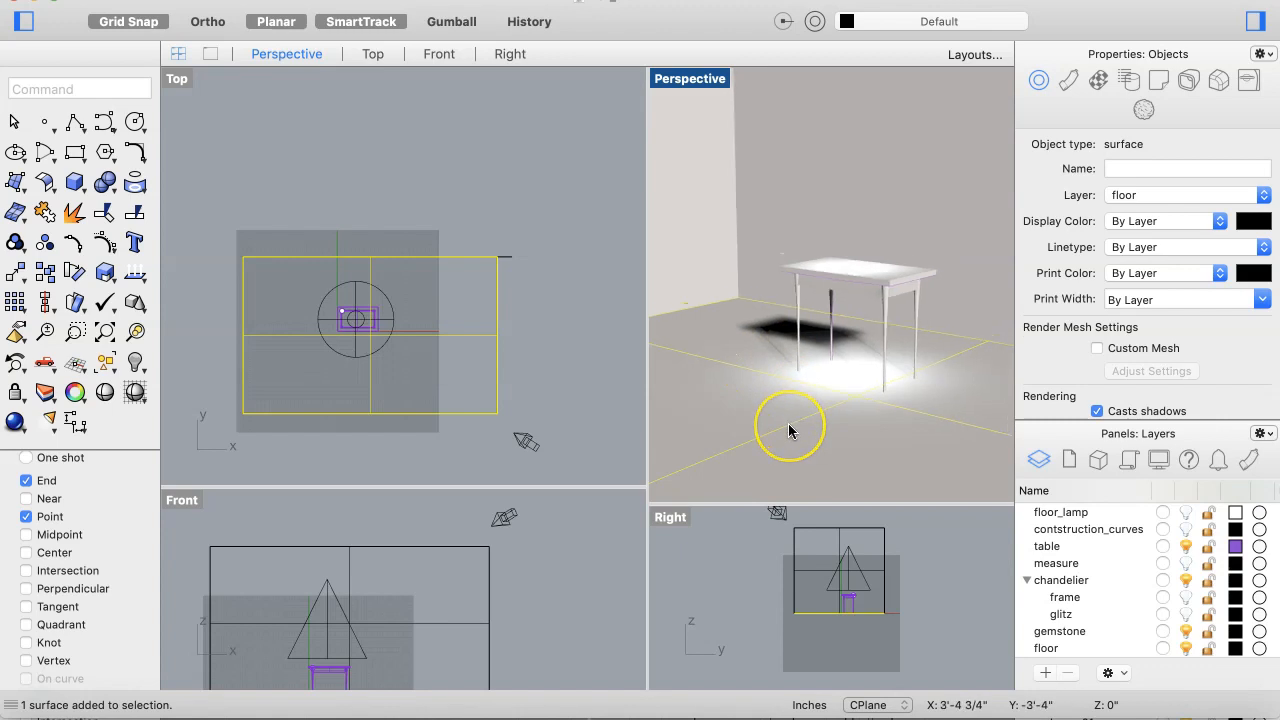
{"action": "scroll", "coordinate": [788, 423], "scroll_direction": "down", "scroll_amount": 3}
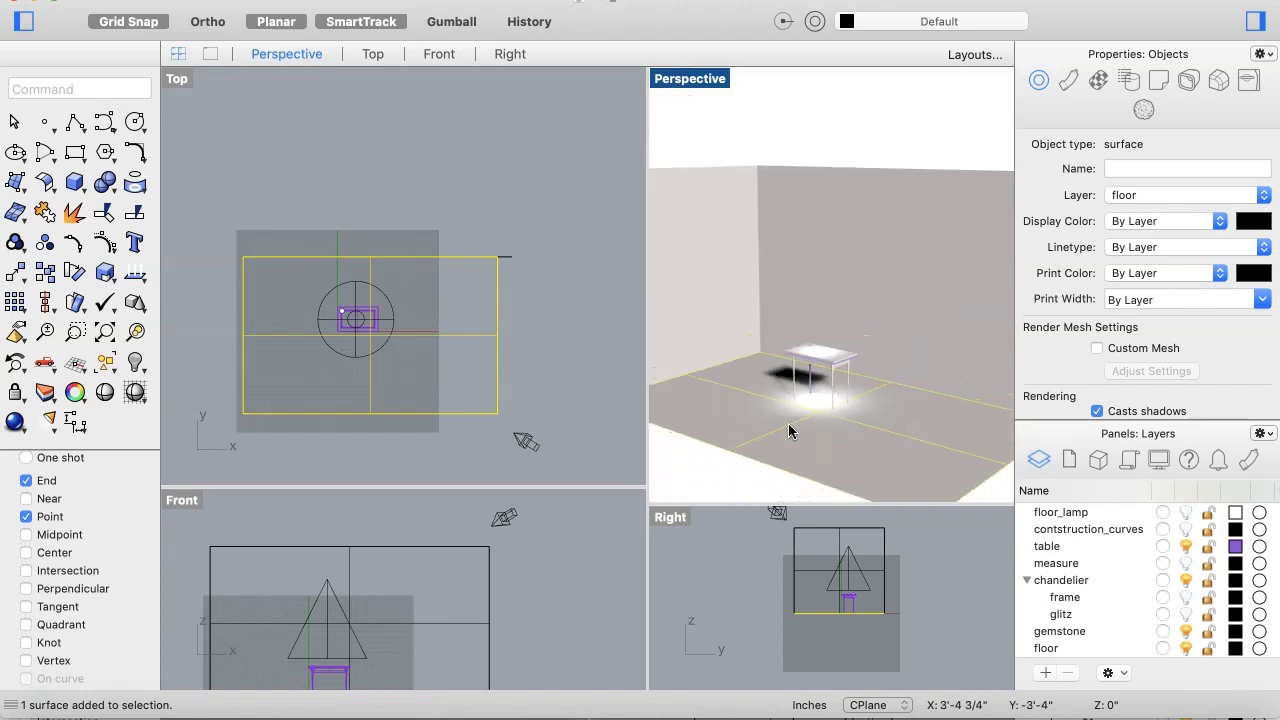
{"action": "left_click", "coordinate": [708, 470]}
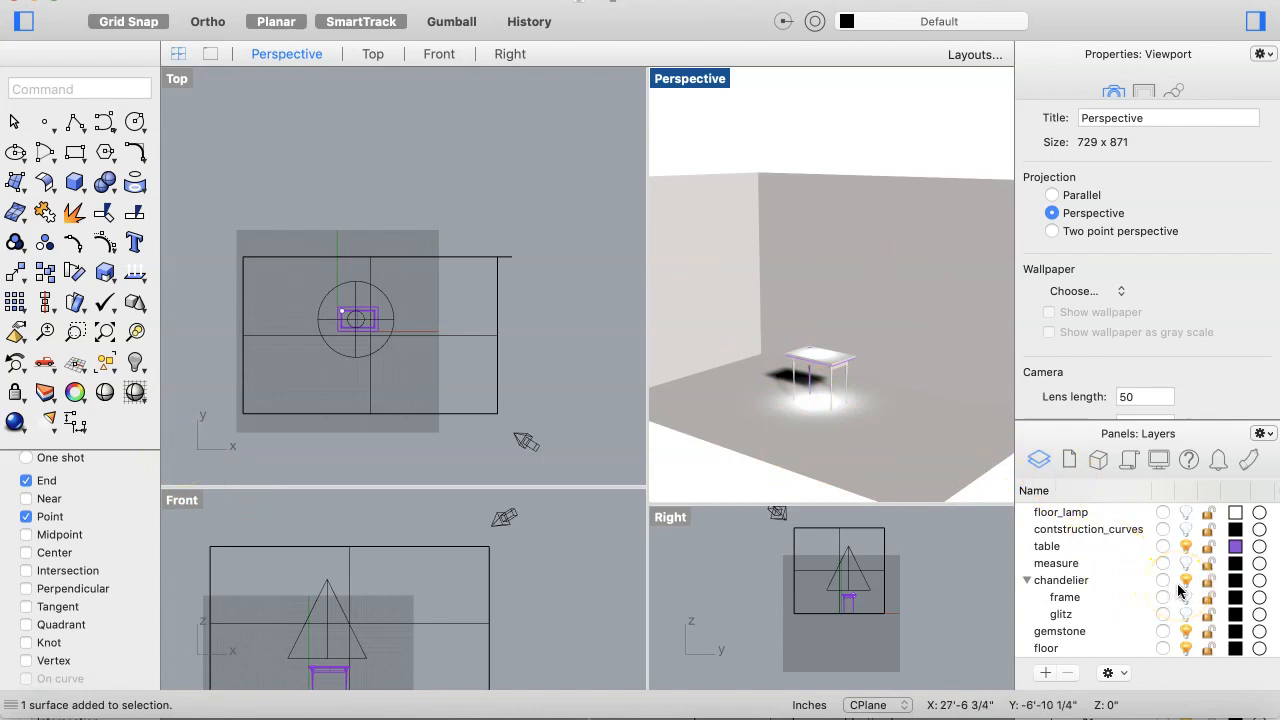
{"action": "left_click", "coordinate": [1186, 512]}
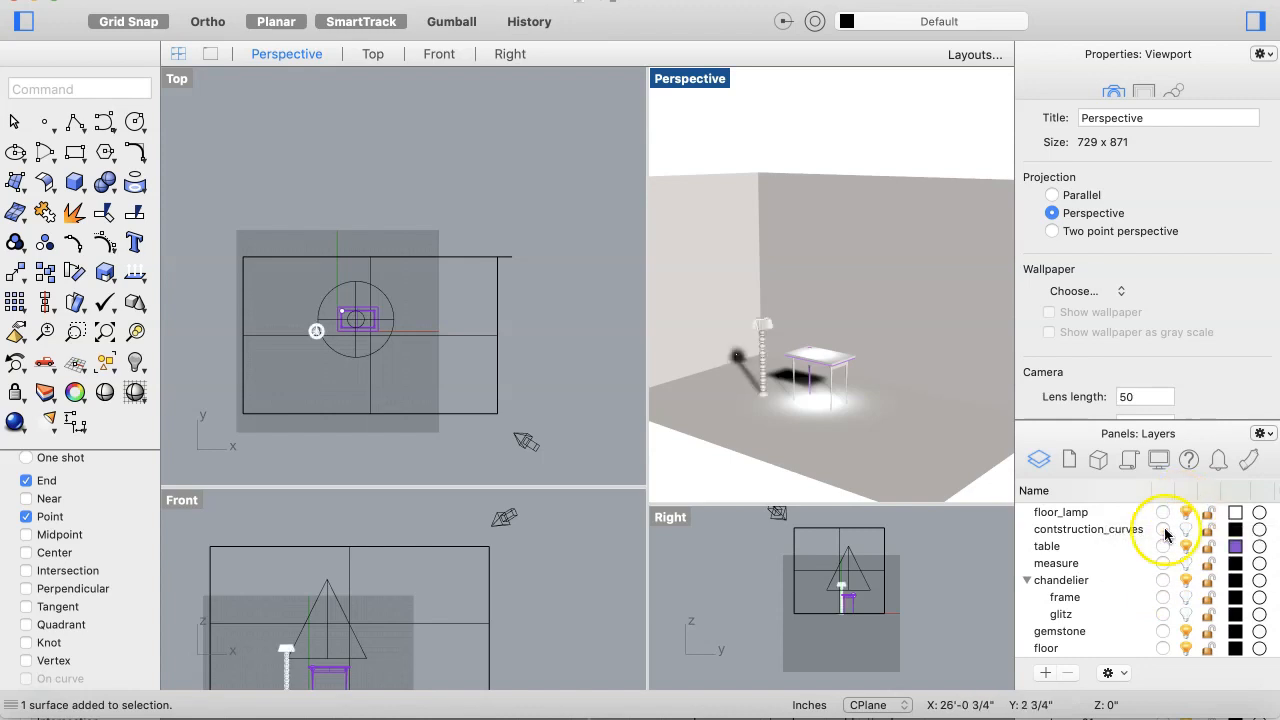
{"action": "scroll", "coordinate": [807, 412], "scroll_direction": "down", "scroll_amount": 3}
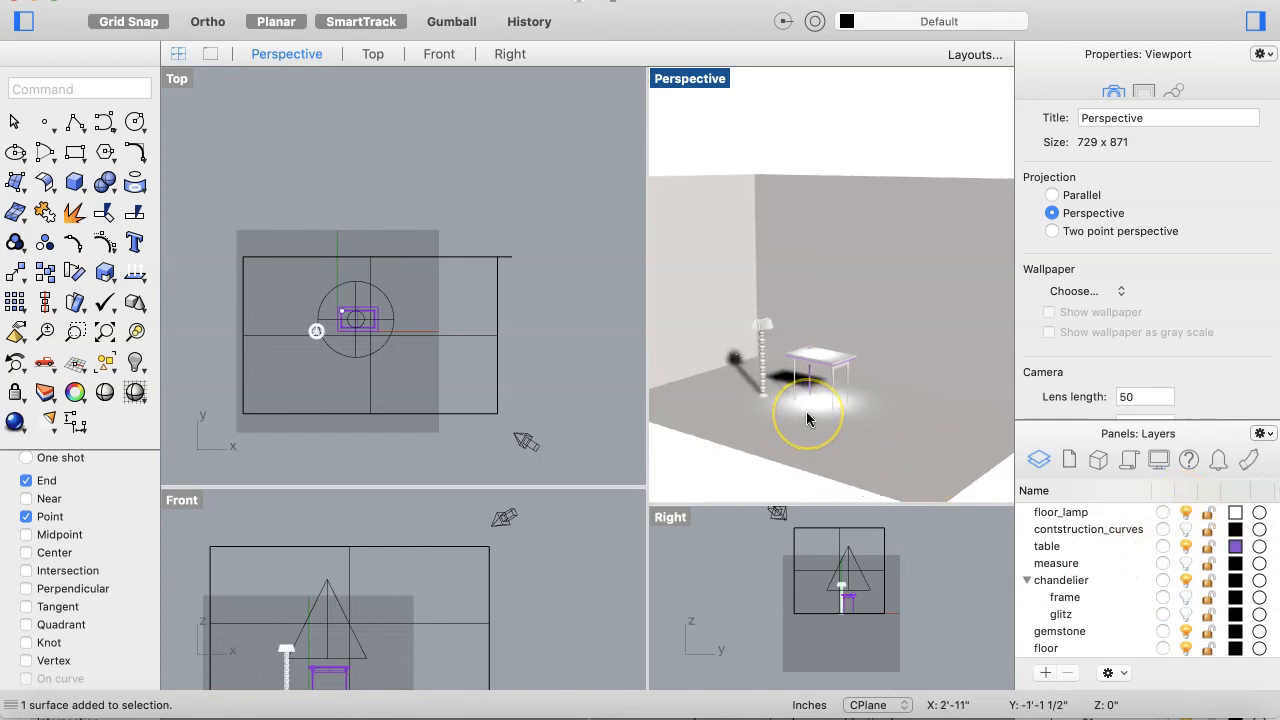
{"action": "scroll", "coordinate": [806, 411], "scroll_direction": "left", "scroll_amount": 3}
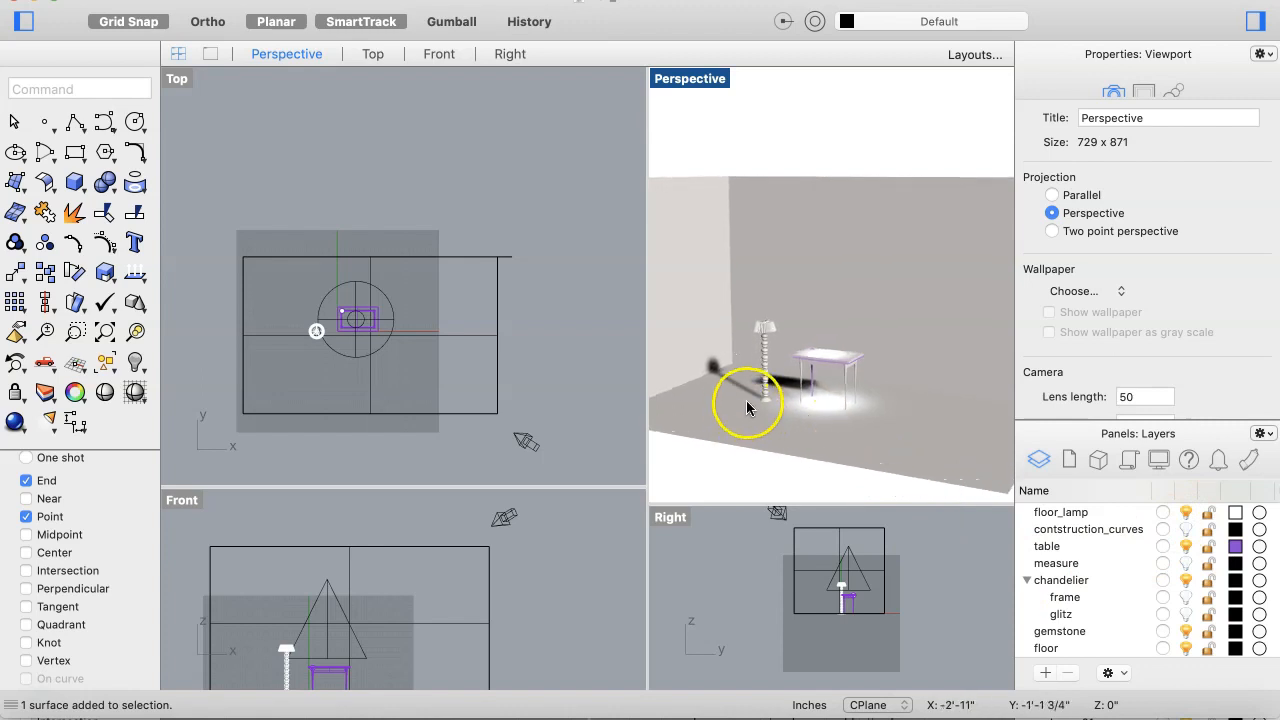
{"action": "scroll", "coordinate": [746, 400], "scroll_direction": "up", "scroll_amount": 3}
{"action": "scroll", "coordinate": [751, 401], "scroll_direction": "up", "scroll_amount": 3}
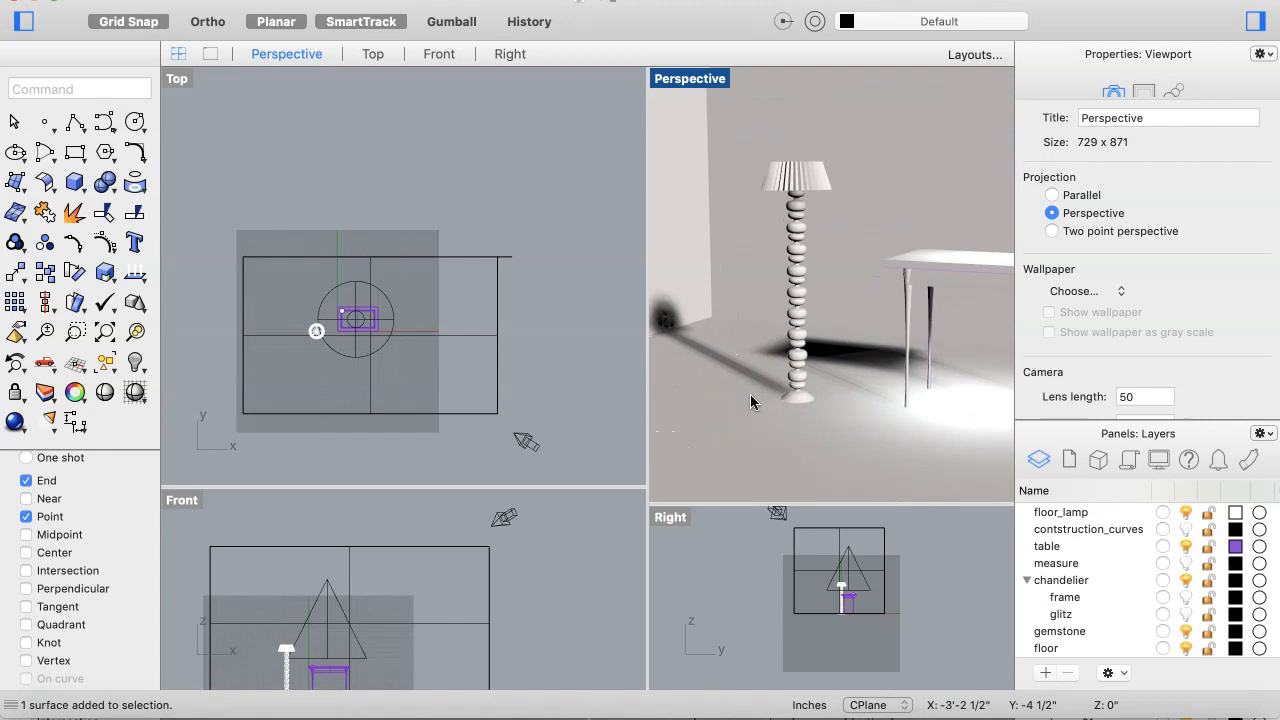
{"action": "scroll", "coordinate": [752, 402], "scroll_direction": "down", "scroll_amount": 5}
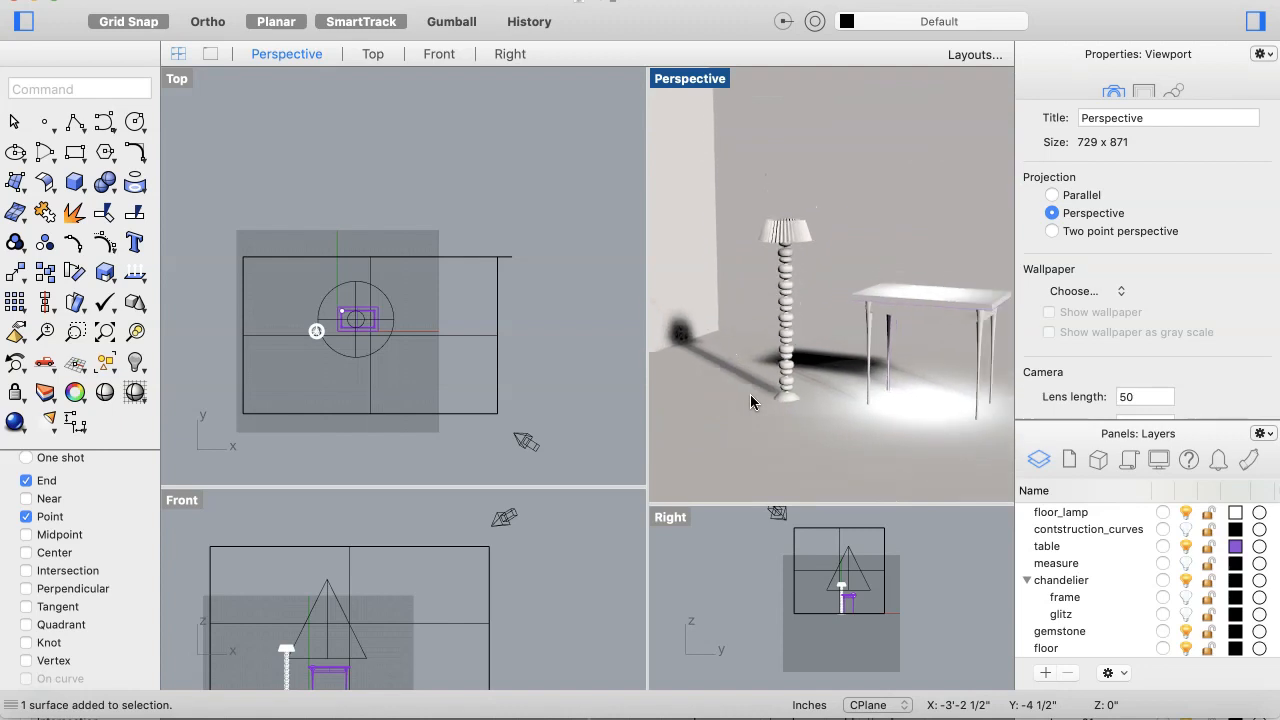
Step: Stretch the floor lamp's shade vertically with Scale 1-D in the Front view to about 1'-8" tall
{"action": "left_click", "coordinate": [350, 660]}
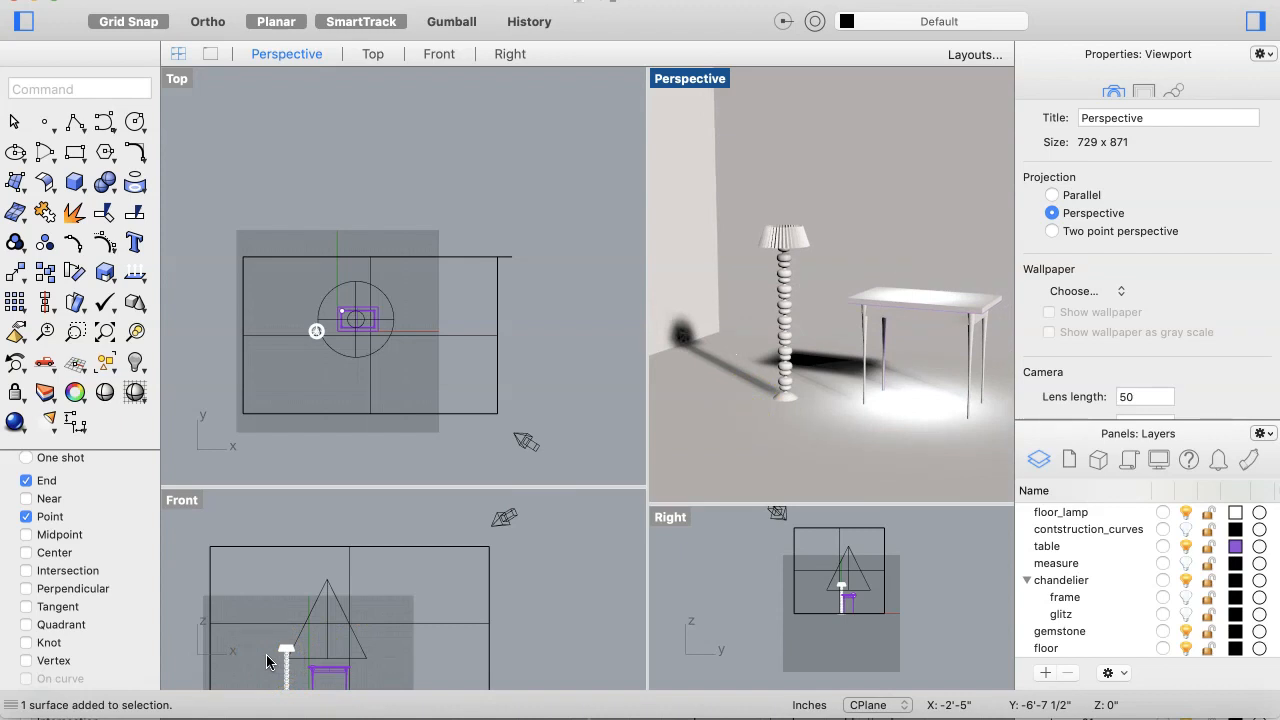
{"action": "scroll", "coordinate": [266, 654], "scroll_direction": "up", "scroll_amount": 6}
{"action": "scroll", "coordinate": [265, 654], "scroll_direction": "down", "scroll_amount": 4}
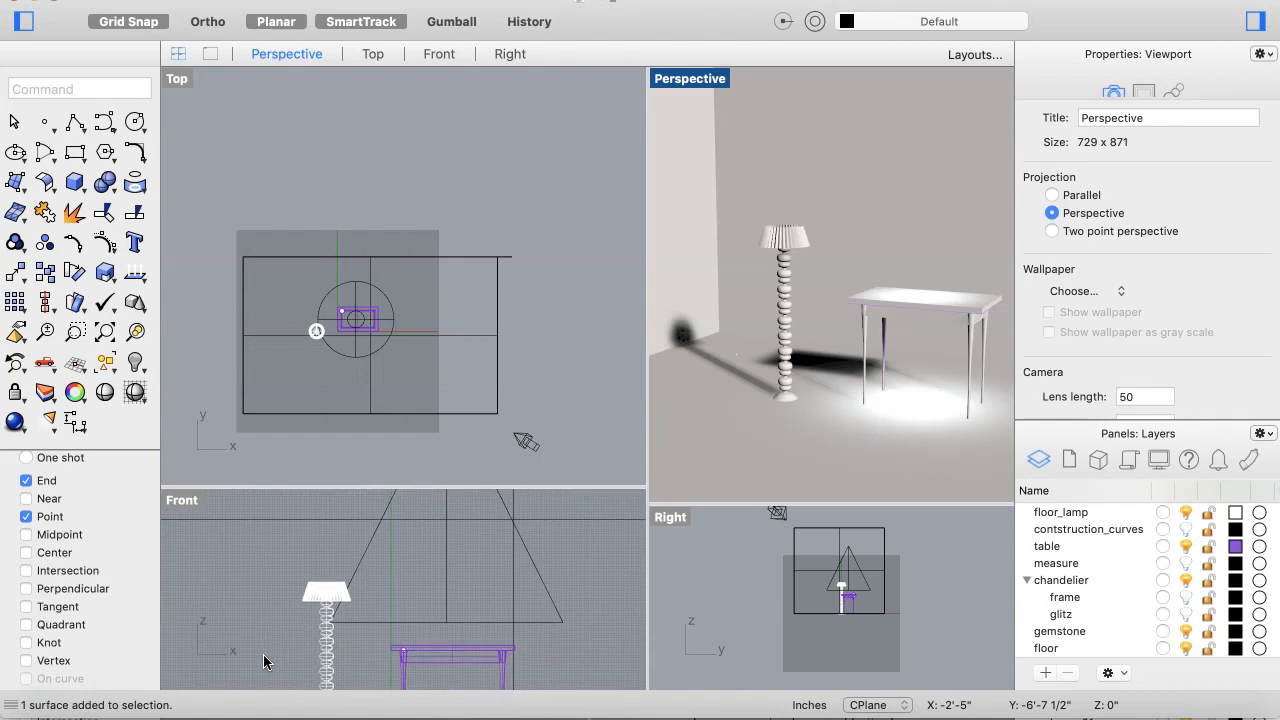
{"action": "scroll", "coordinate": [263, 654], "scroll_direction": "up", "scroll_amount": 5}
{"action": "scroll", "coordinate": [265, 660], "scroll_direction": "up", "scroll_amount": 1}
{"action": "left_click", "coordinate": [358, 577]}
{"action": "scroll", "coordinate": [330, 588], "scroll_direction": "up", "scroll_amount": 3}
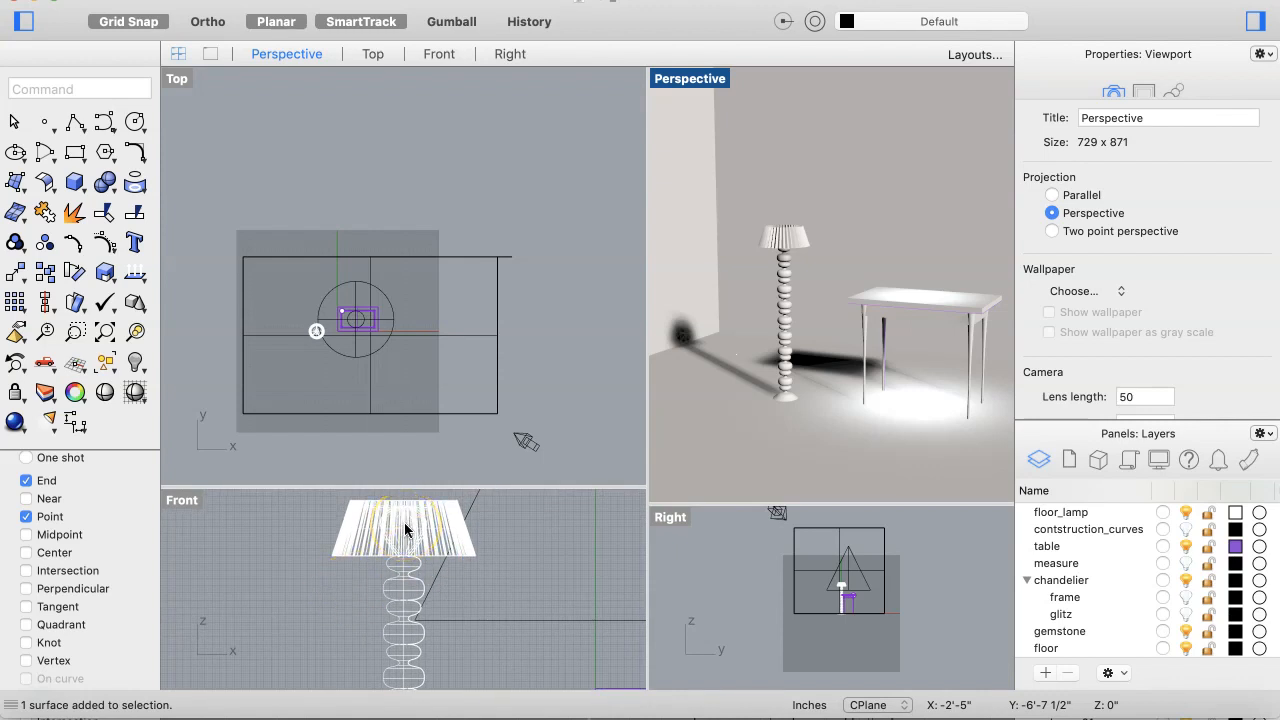
{"action": "left_click", "coordinate": [343, 533]}
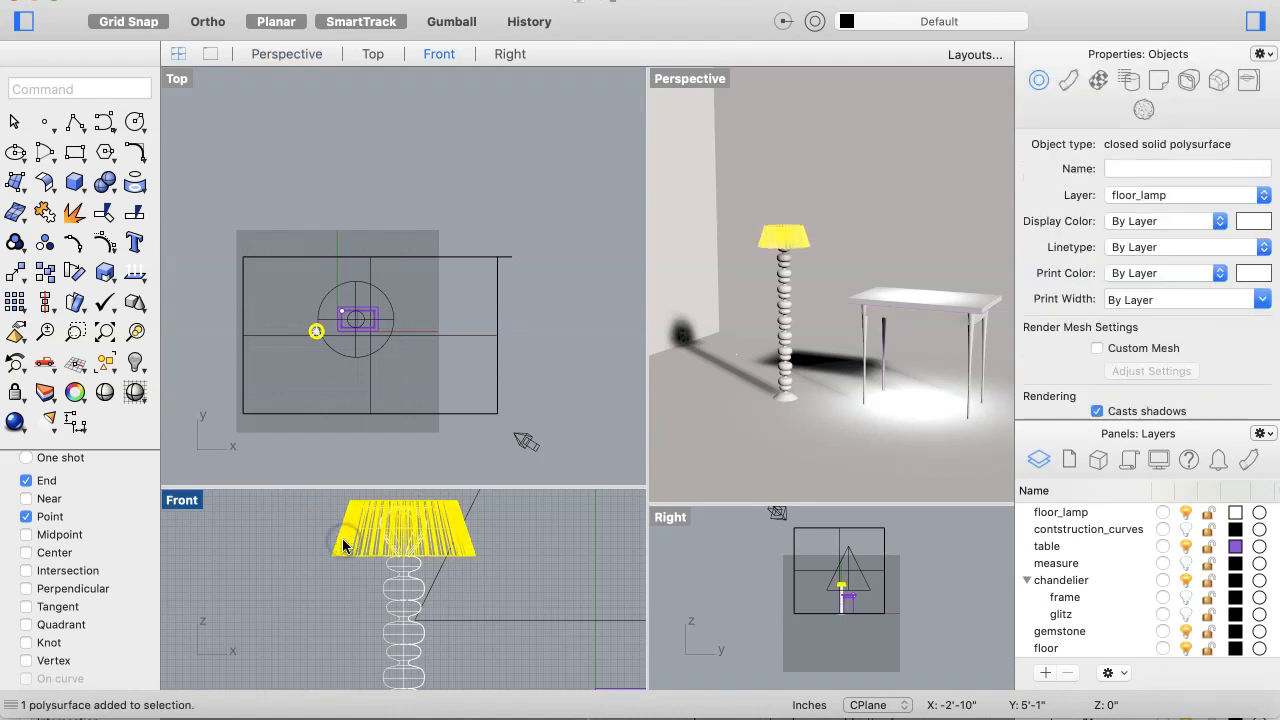
{"action": "scroll", "coordinate": [330, 624], "scroll_direction": "up", "scroll_amount": 3}
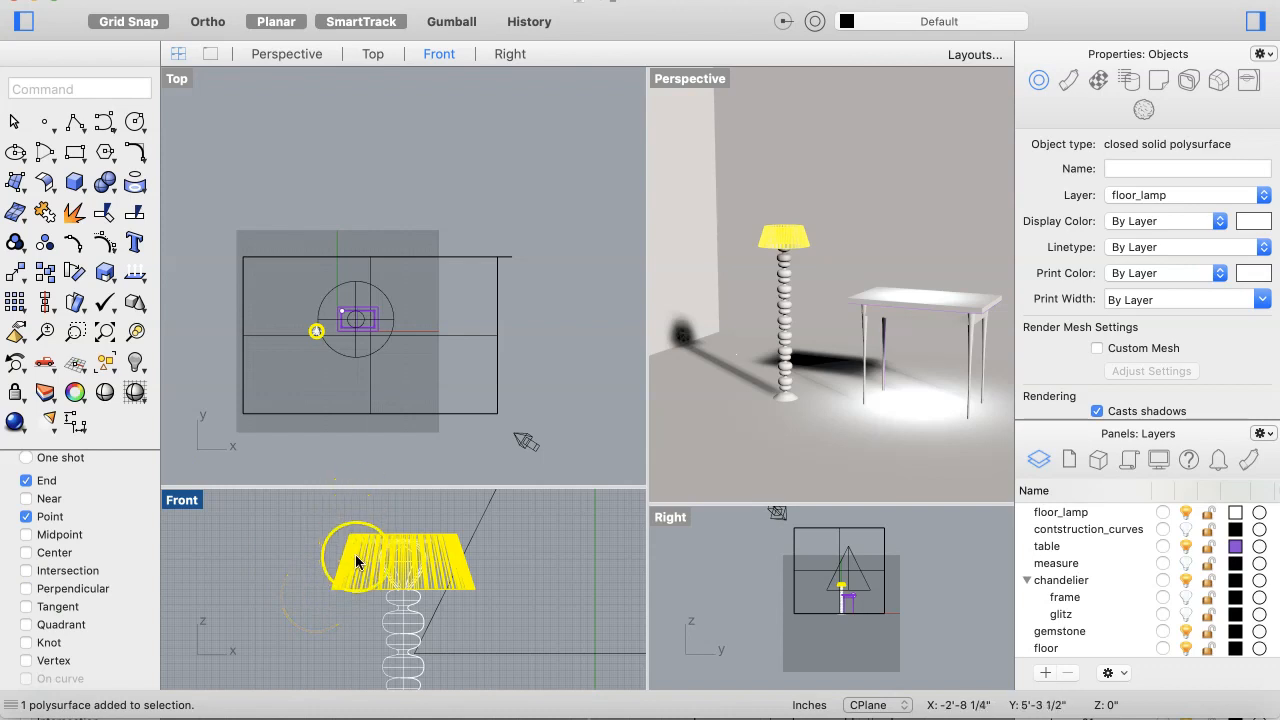
{"action": "scroll", "coordinate": [365, 568], "scroll_direction": "up", "scroll_amount": 2}
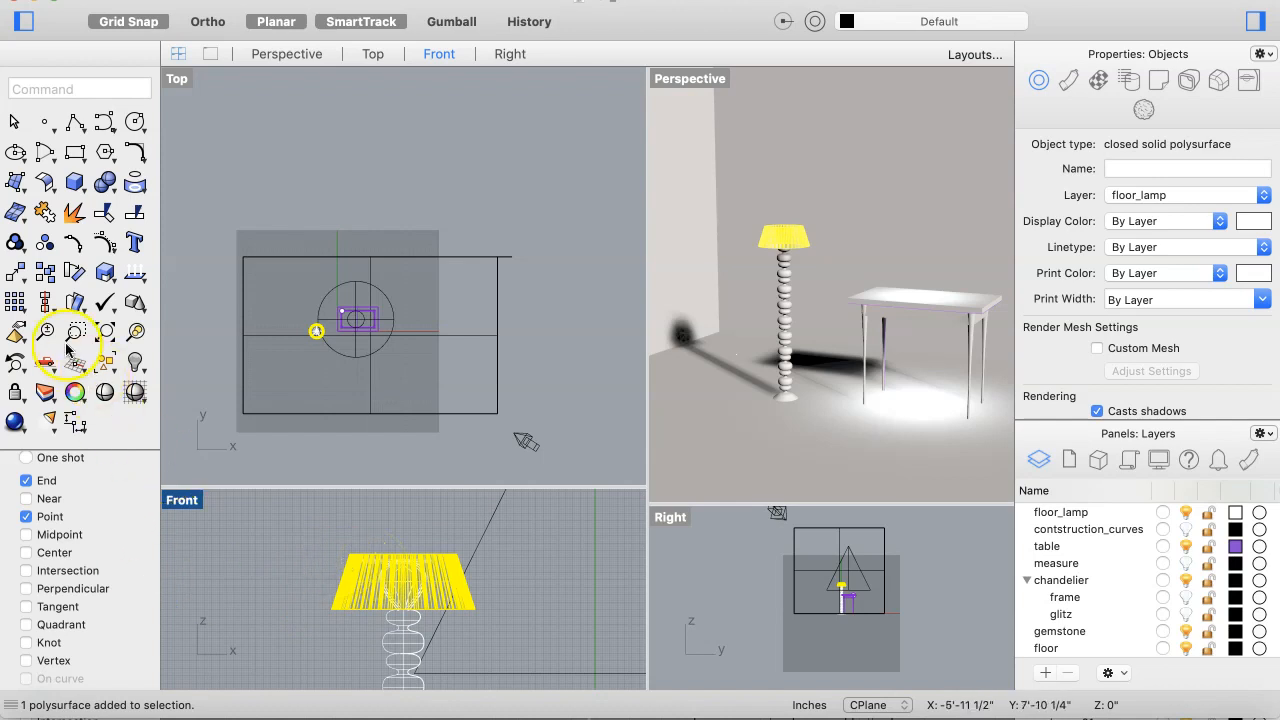
{"action": "left_click", "coordinate": [105, 272]}
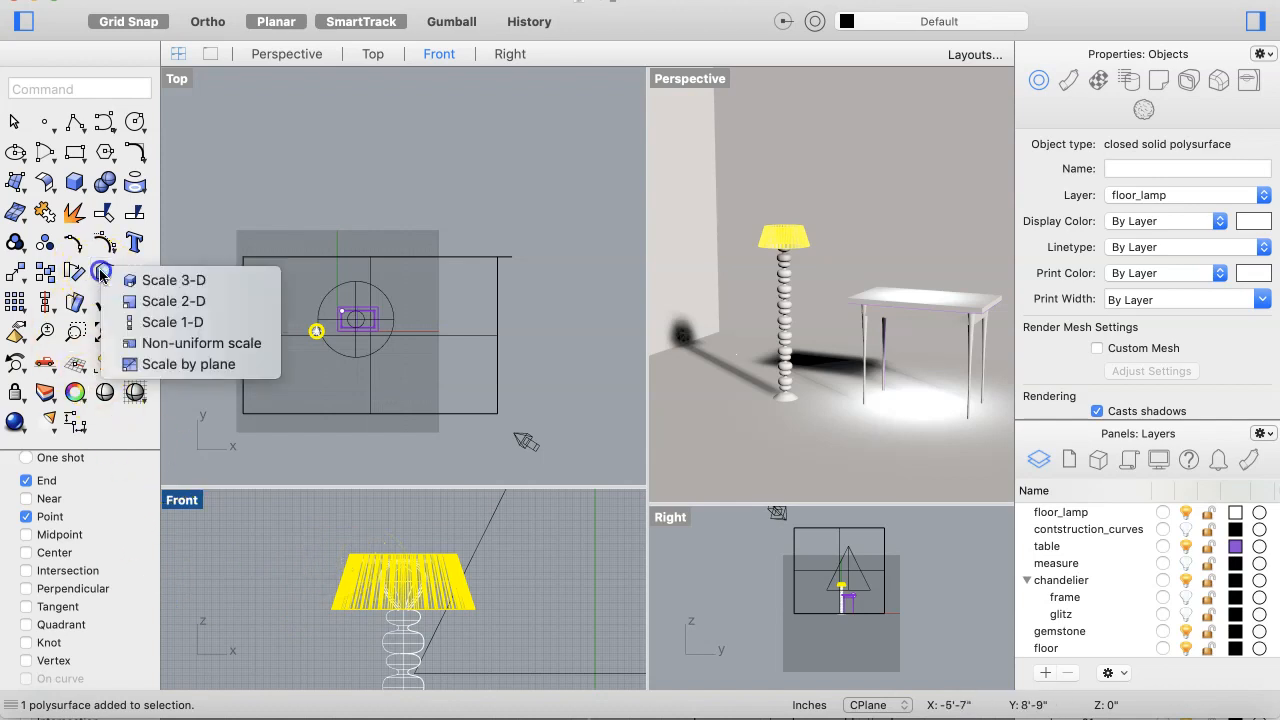
{"action": "left_click", "coordinate": [130, 322]}
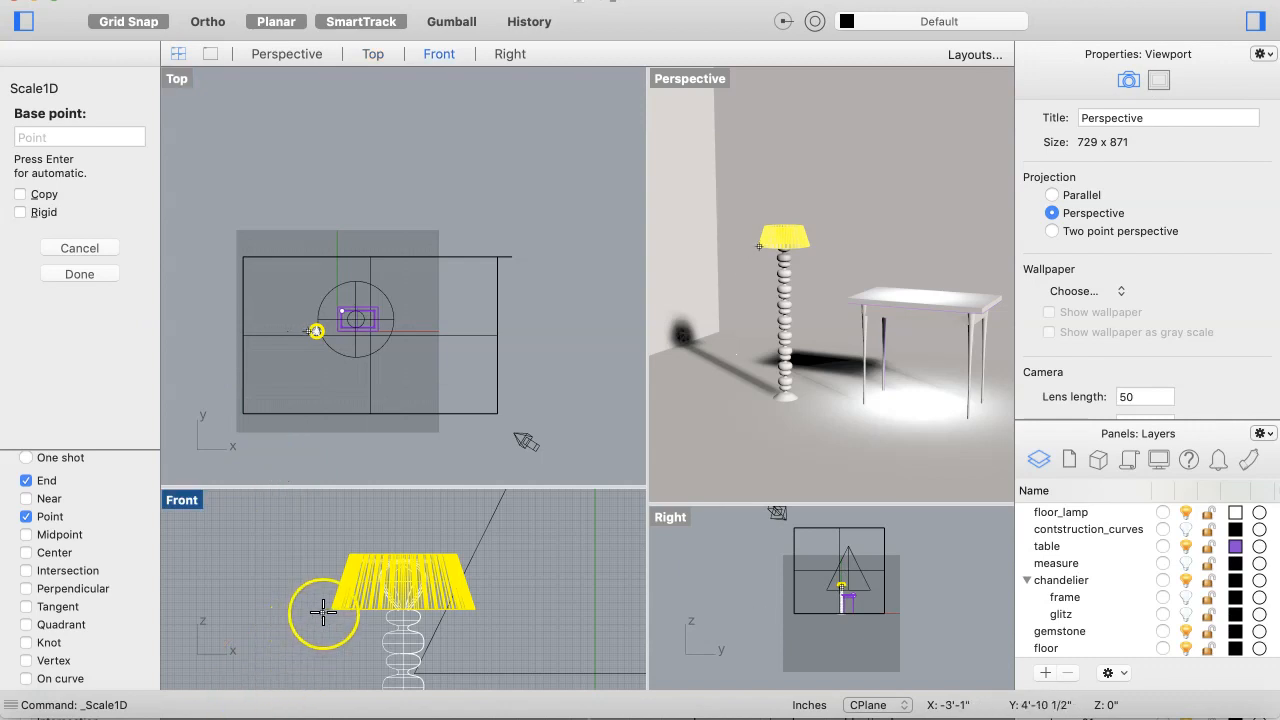
{"action": "left_click", "coordinate": [331, 611]}
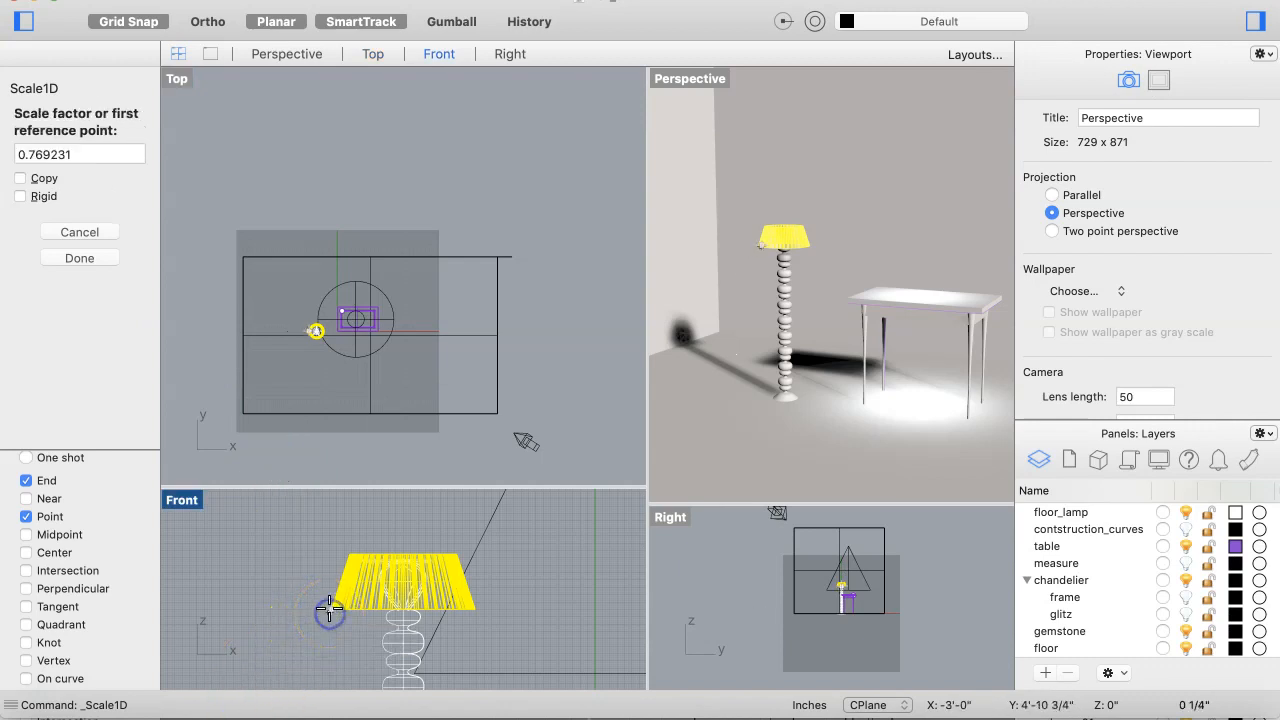
{"action": "left_click", "coordinate": [332, 550]}
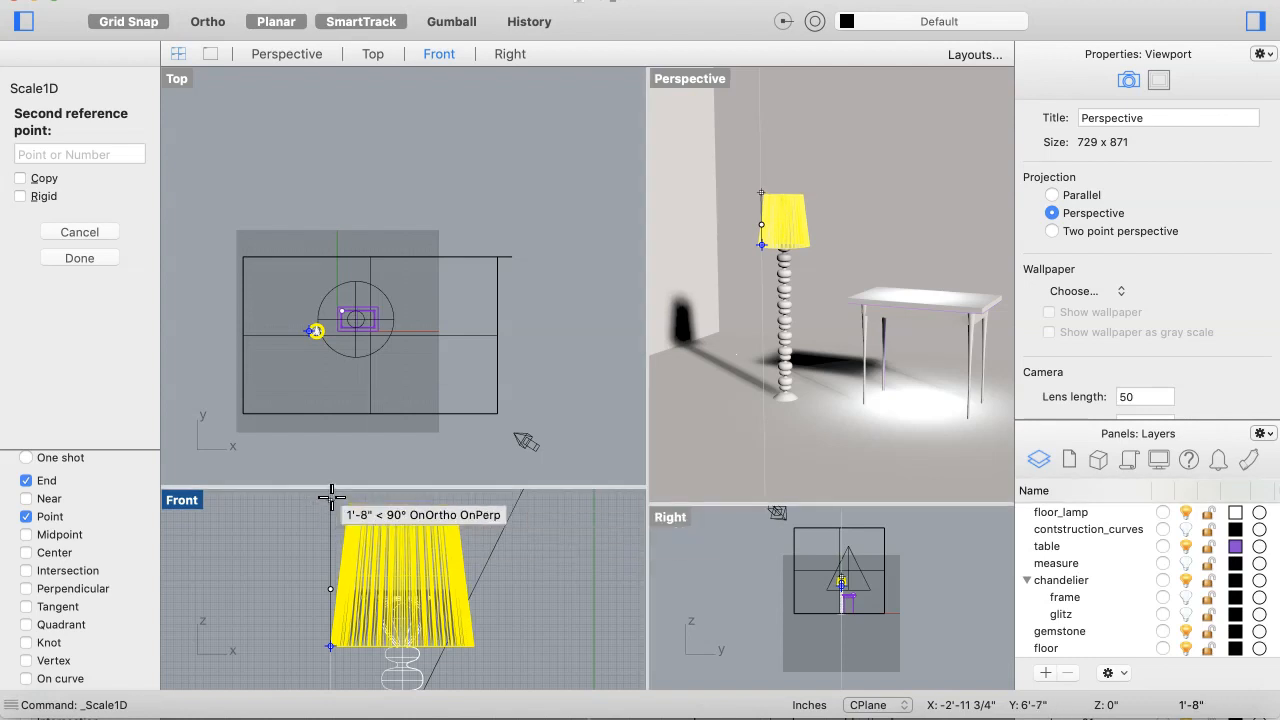
{"action": "left_click", "coordinate": [331, 497]}
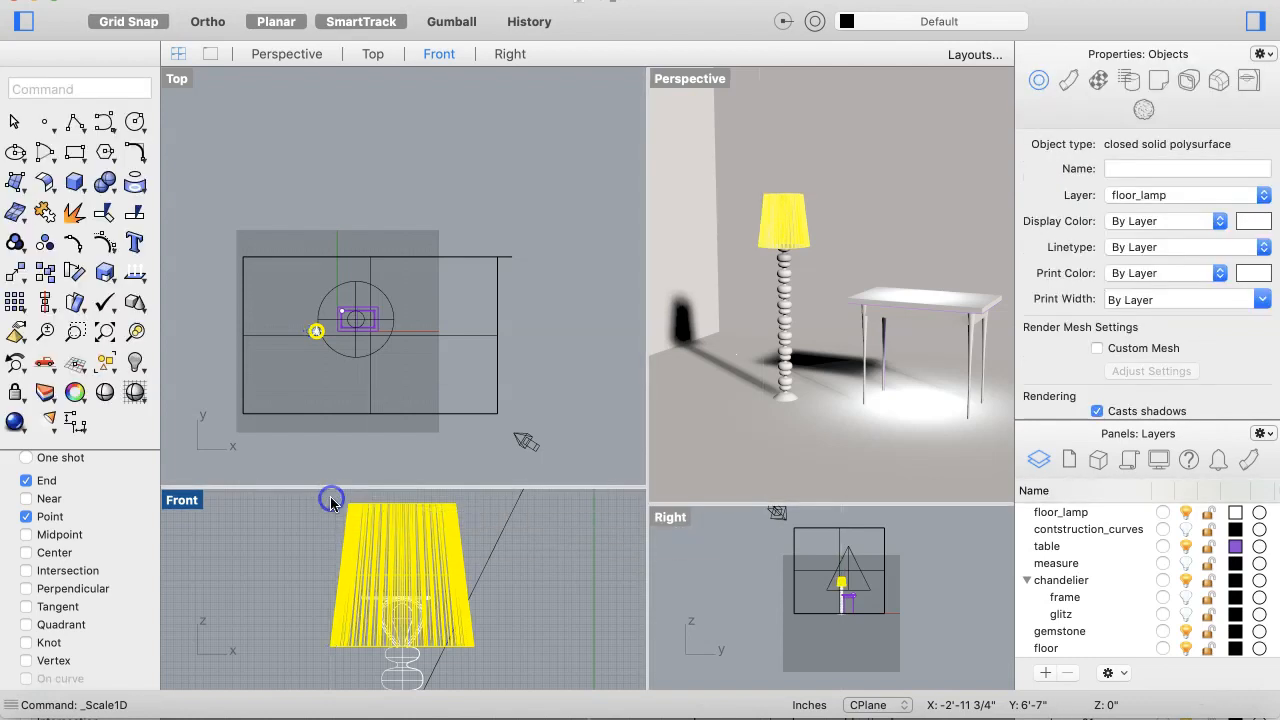
{"action": "left_click", "coordinate": [370, 655]}
{"action": "left_click", "coordinate": [551, 600]}
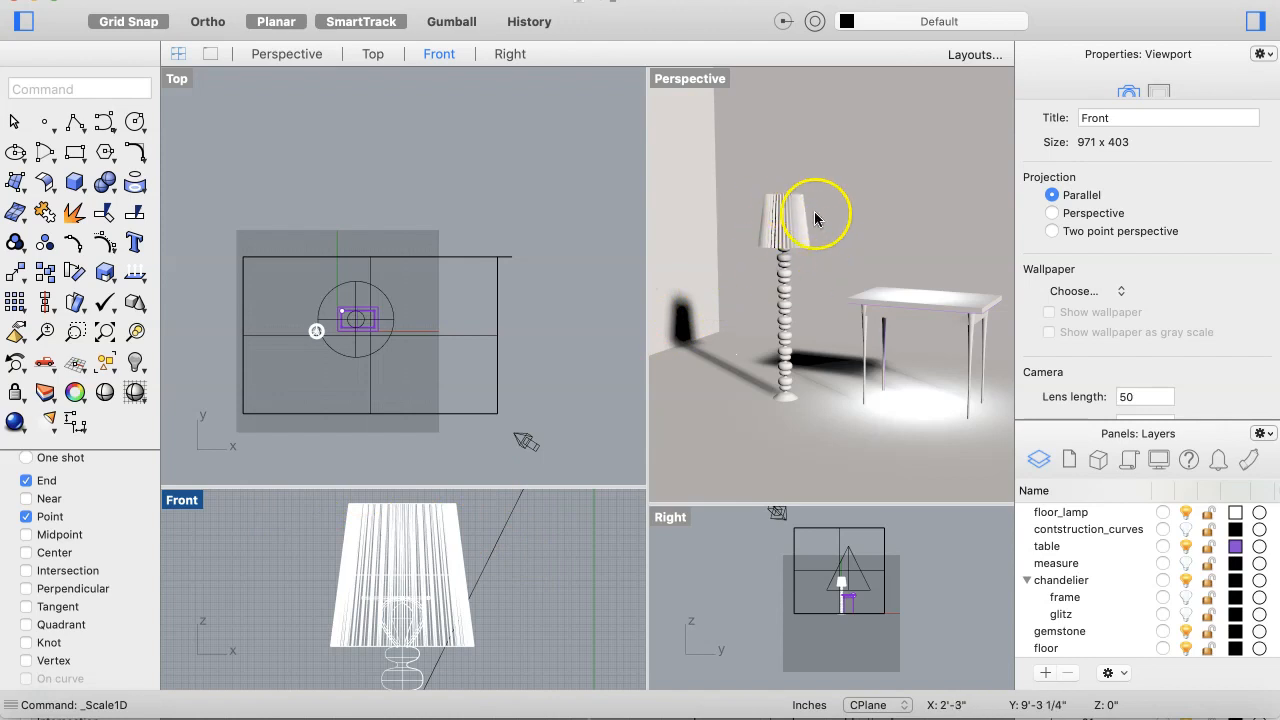
{"action": "scroll", "coordinate": [763, 305], "scroll_direction": "down", "scroll_amount": 4}
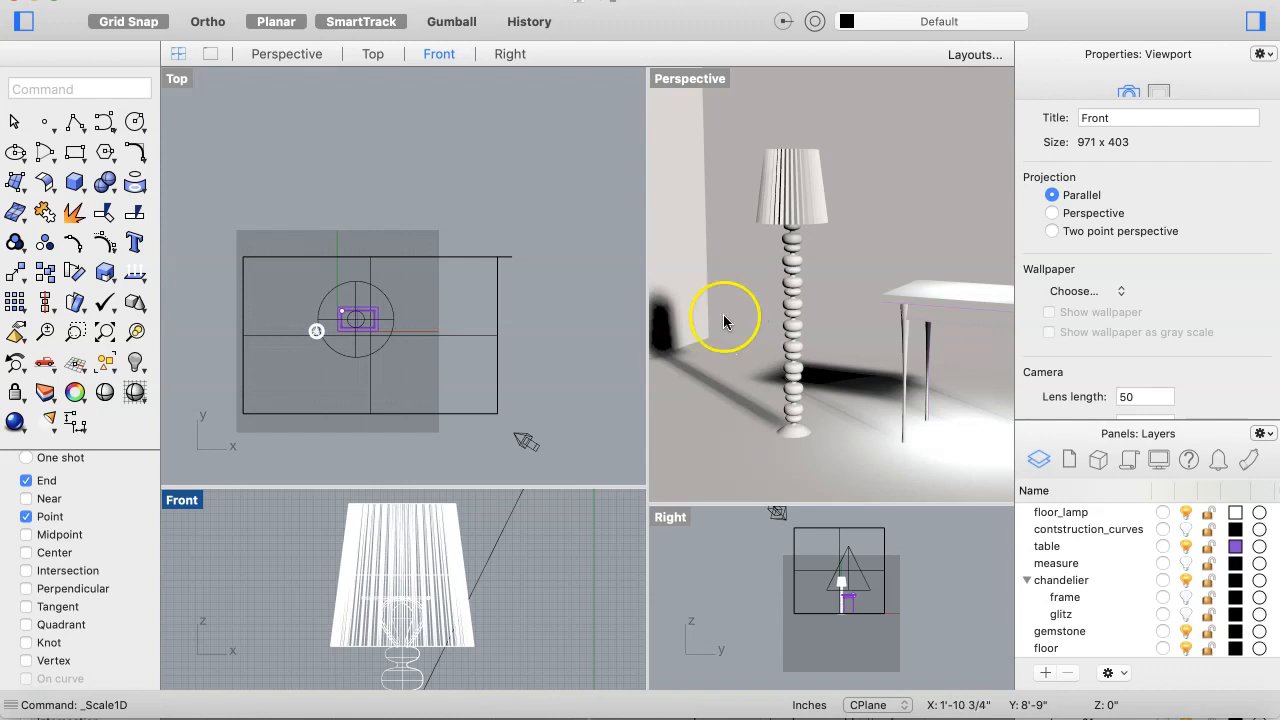
{"action": "left_click", "coordinate": [48, 420]}
{"action": "left_click", "coordinate": [80, 348]}
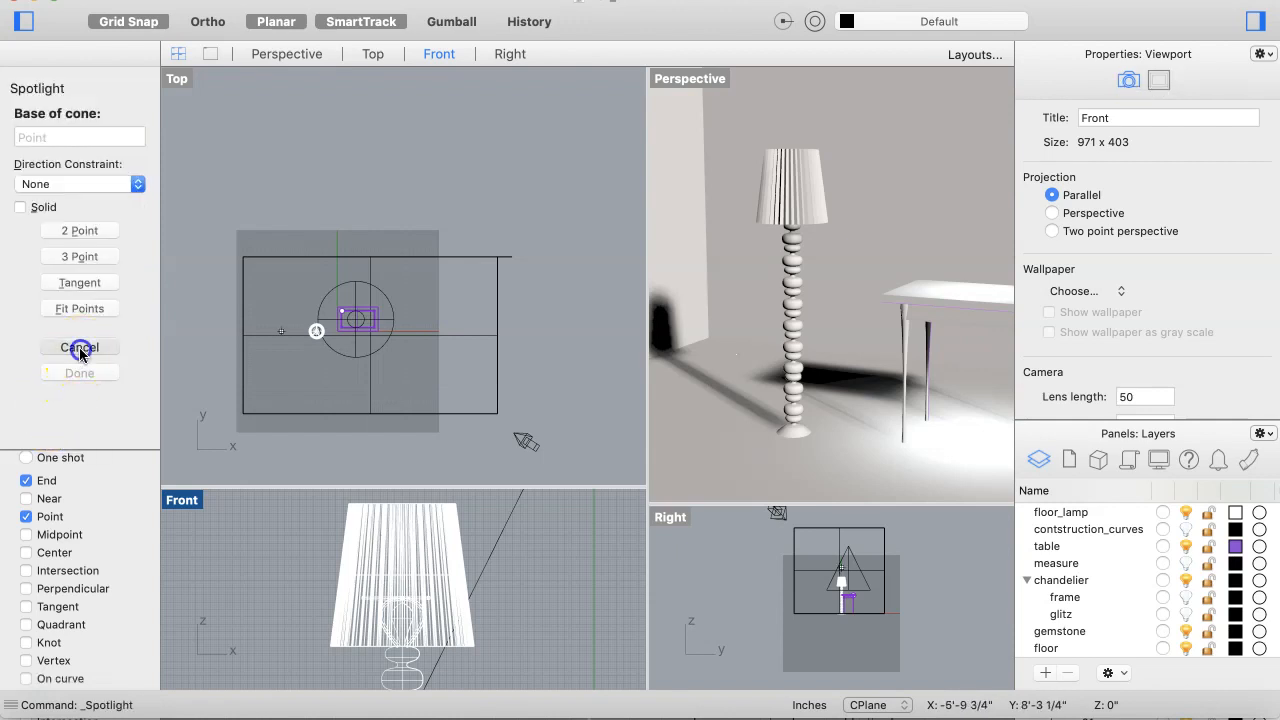
Step: Create a point light inside the floor lamp's shade, snapped to the top of the bulb in the Top and Front views
{"action": "left_click", "coordinate": [48, 420]}
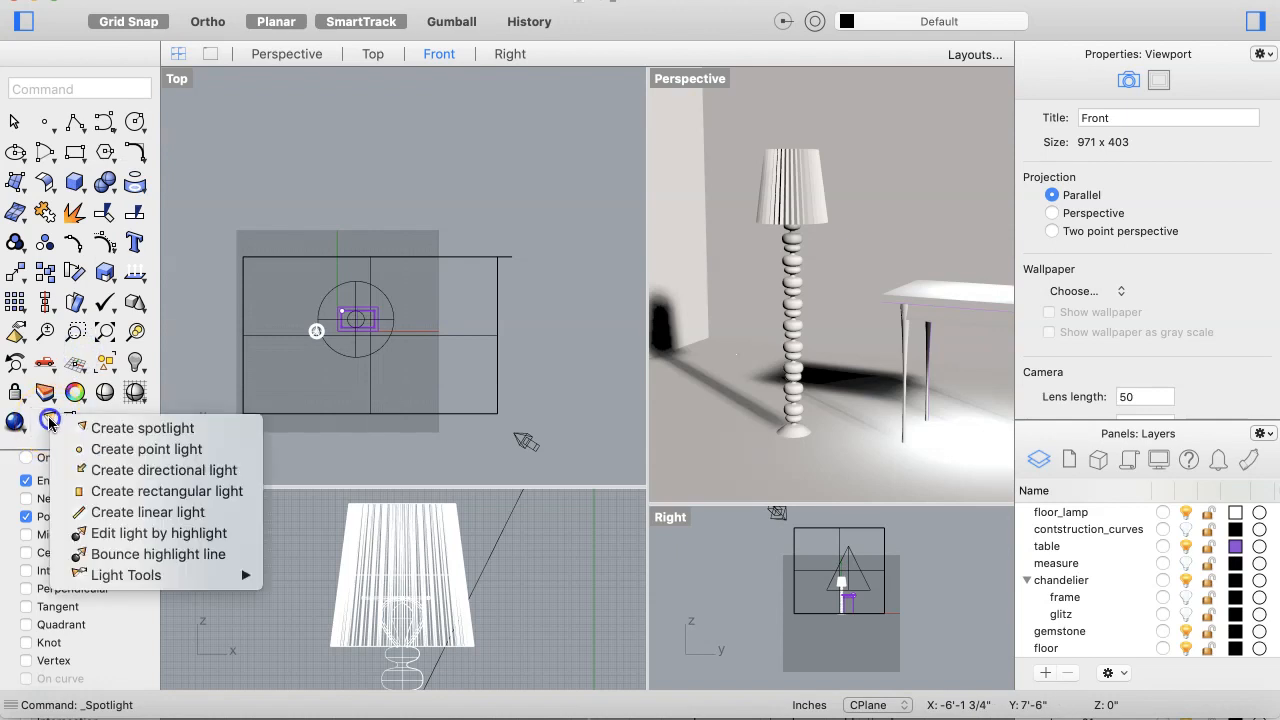
{"action": "left_click", "coordinate": [50, 421]}
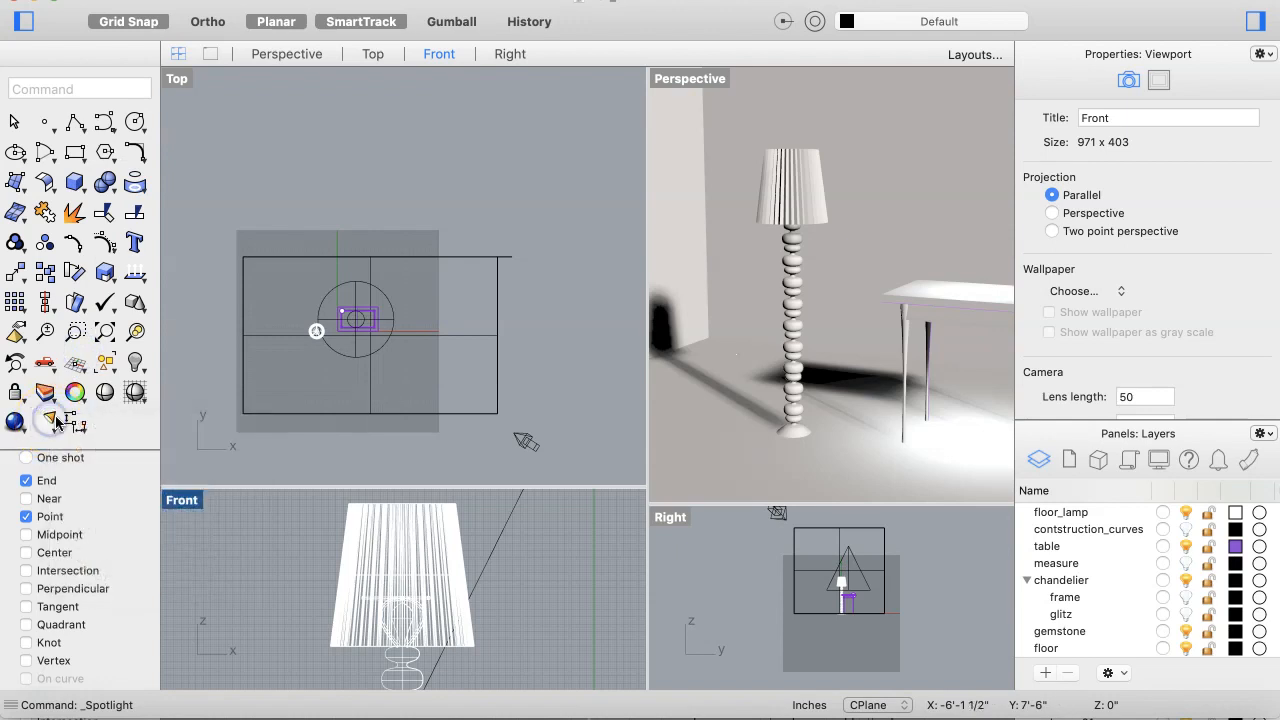
{"action": "left_click", "coordinate": [44, 682]}
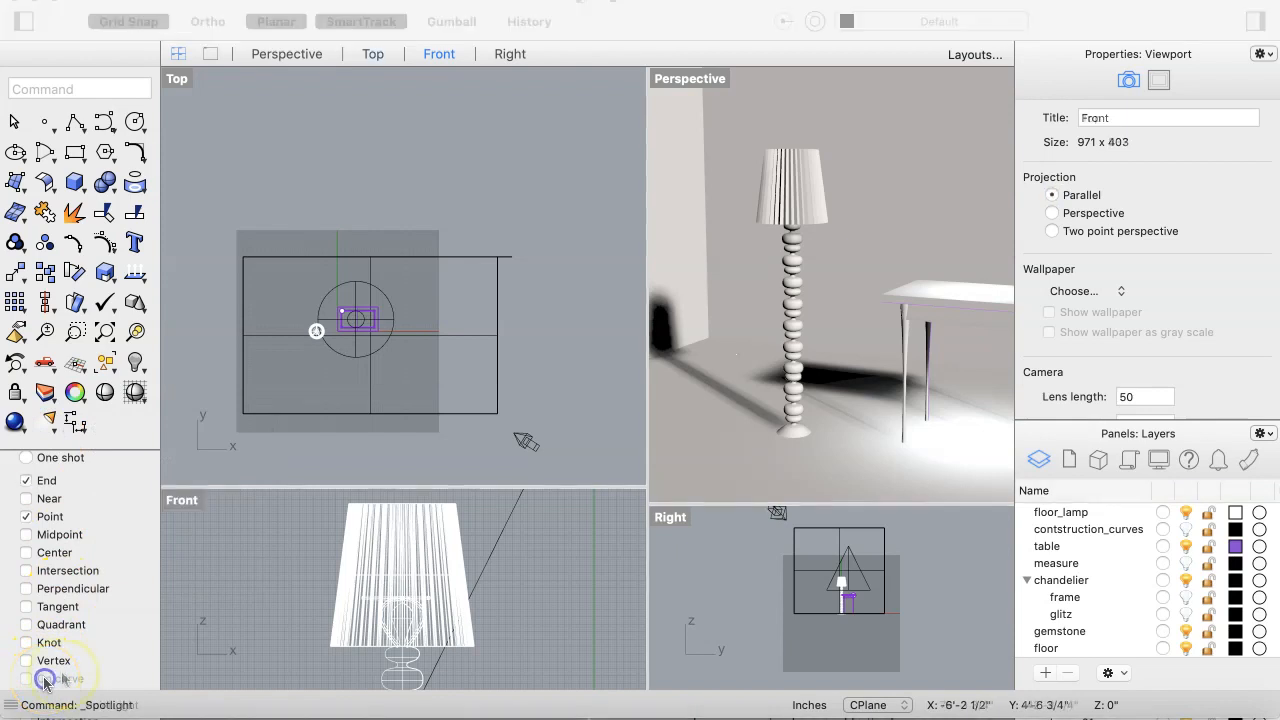
{"action": "left_click", "coordinate": [53, 679]}
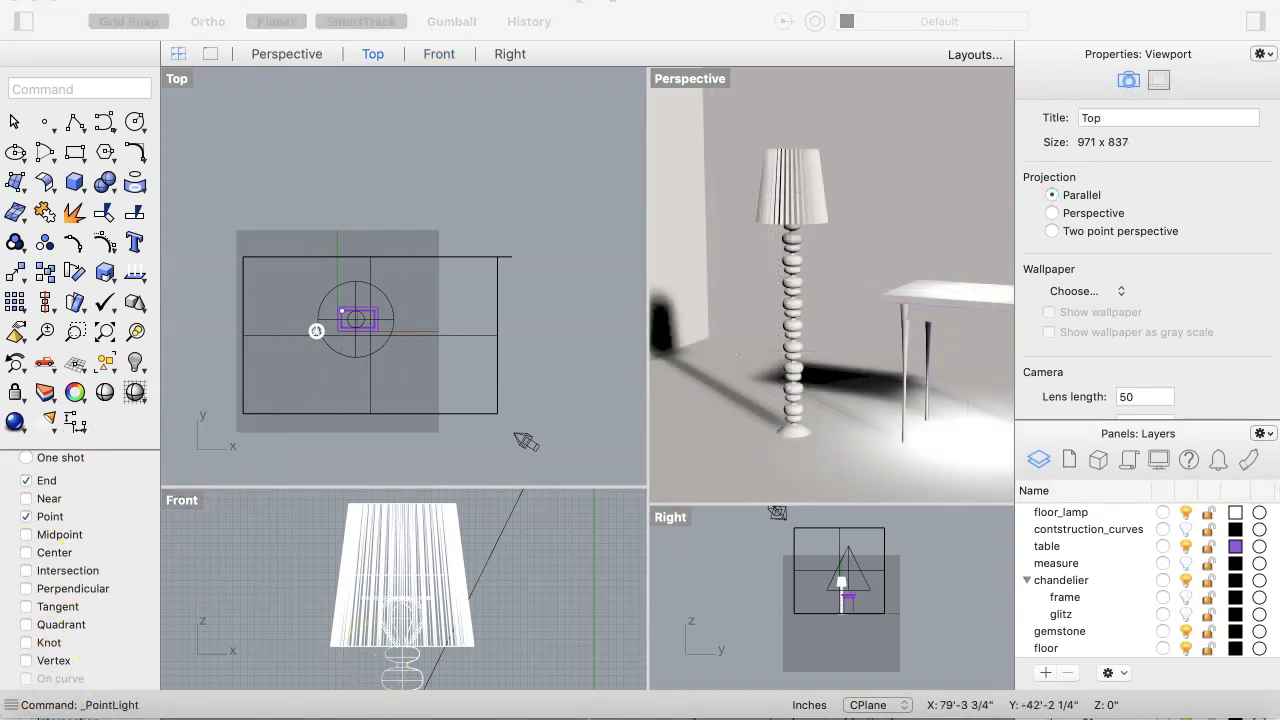
{"action": "left_click", "coordinate": [49, 421]}
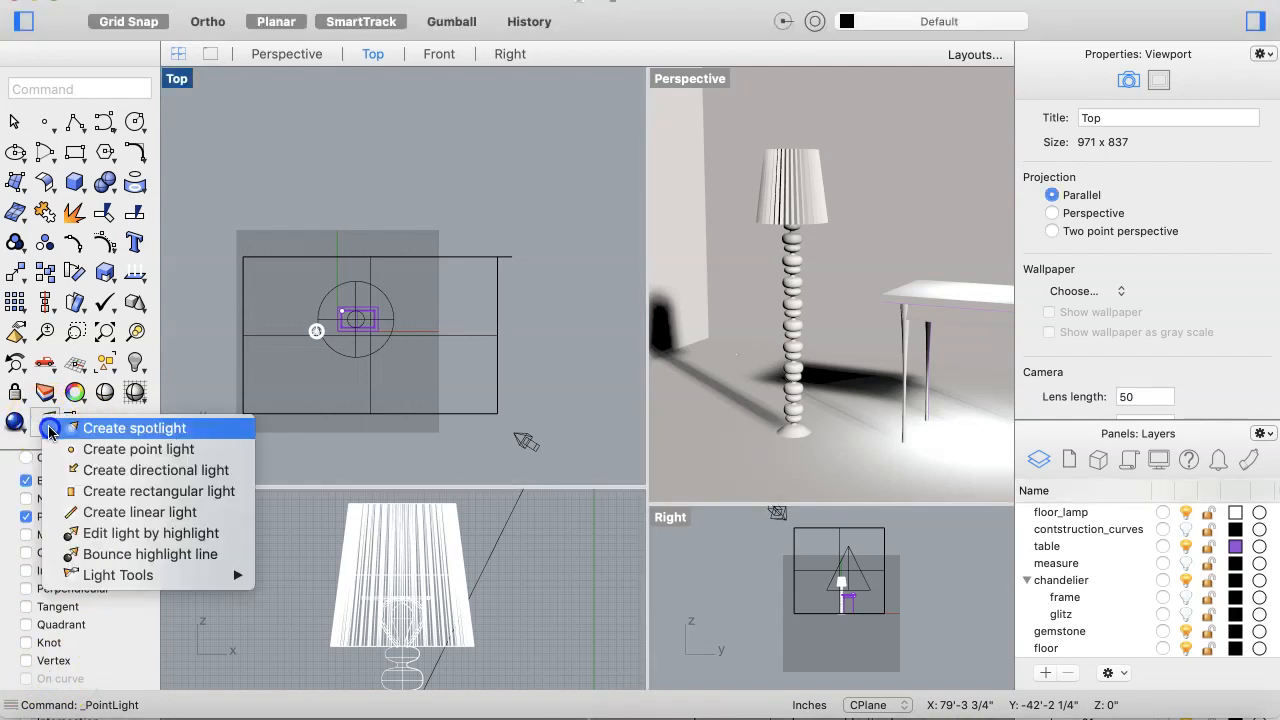
{"action": "left_click", "coordinate": [111, 454]}
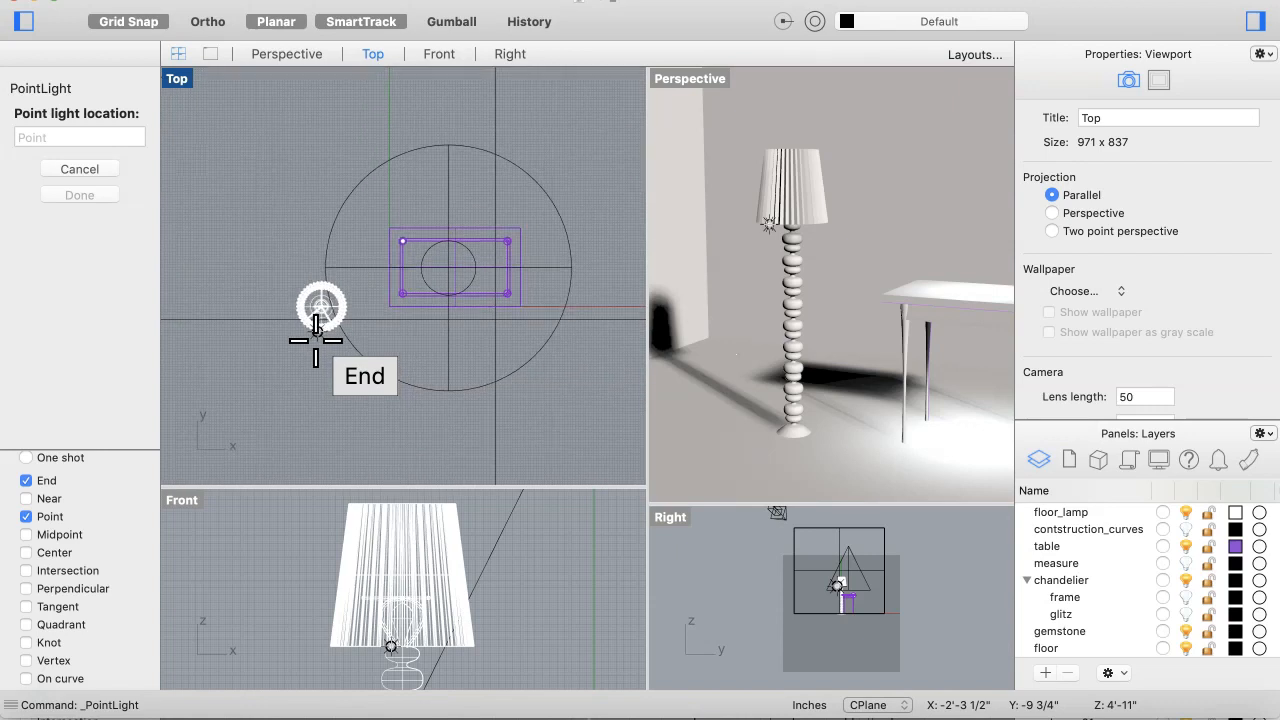
{"action": "scroll", "coordinate": [310, 333], "scroll_direction": "up", "scroll_amount": 6}
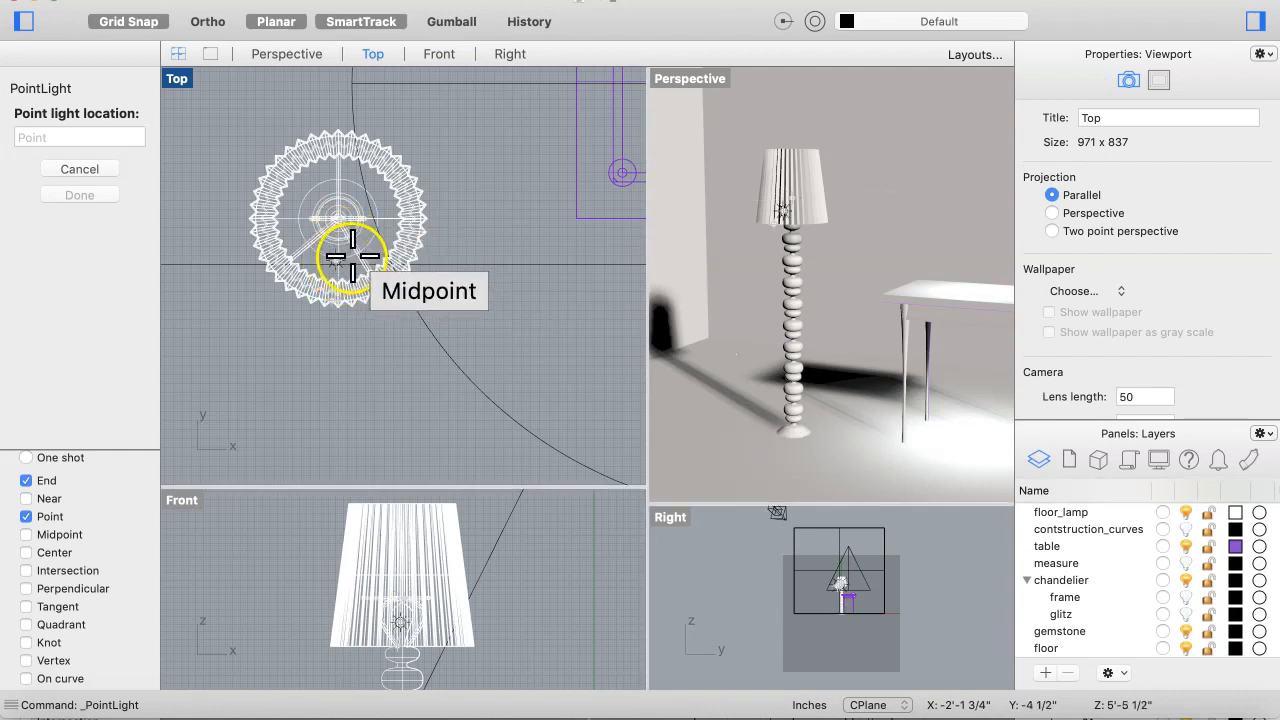
{"action": "scroll", "coordinate": [395, 645], "scroll_direction": "up", "scroll_amount": 5}
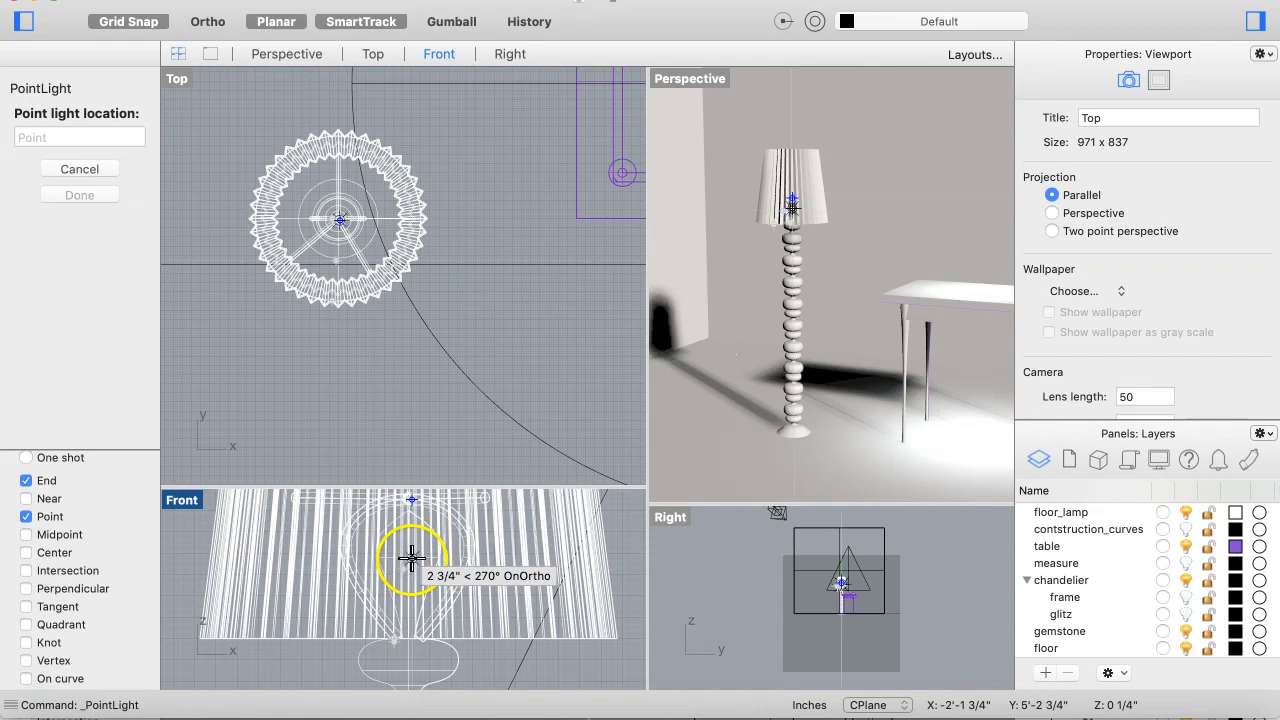
{"action": "scroll", "coordinate": [403, 545], "scroll_direction": "up", "scroll_amount": 5}
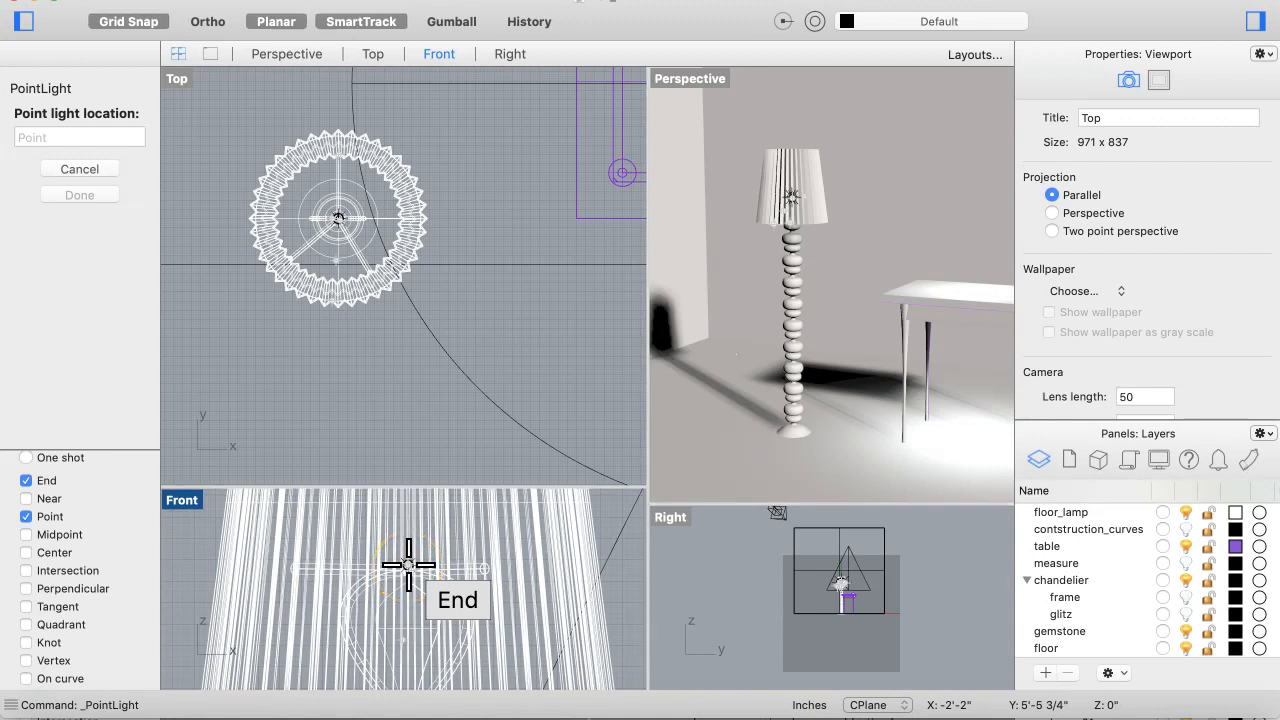
{"action": "left_click", "coordinate": [325, 280]}
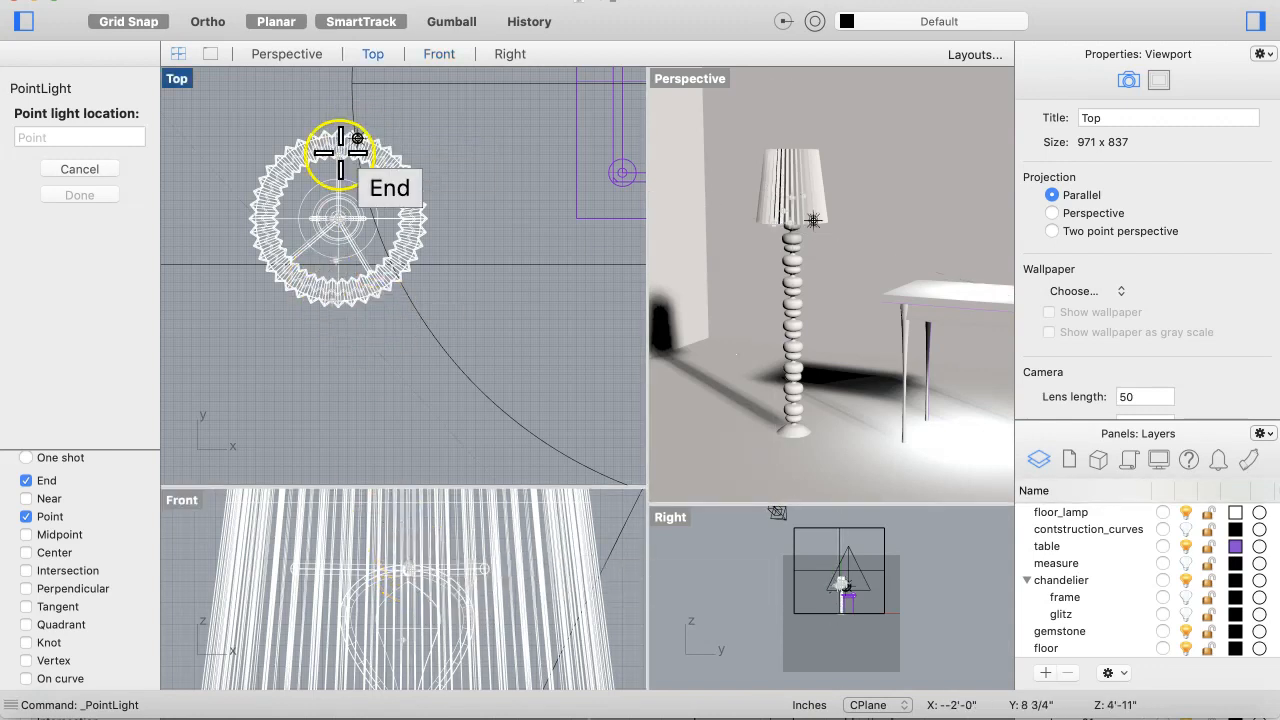
{"action": "left_click", "coordinate": [340, 217]}
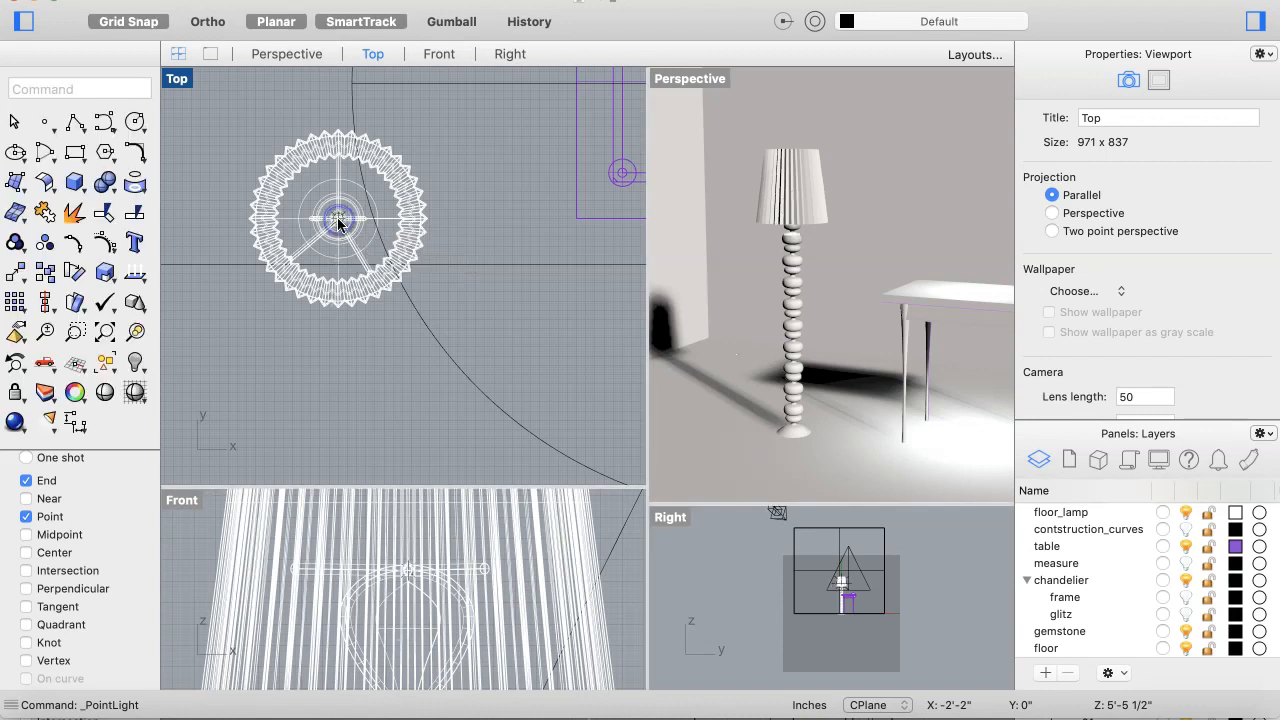
{"action": "left_click", "coordinate": [363, 233]}
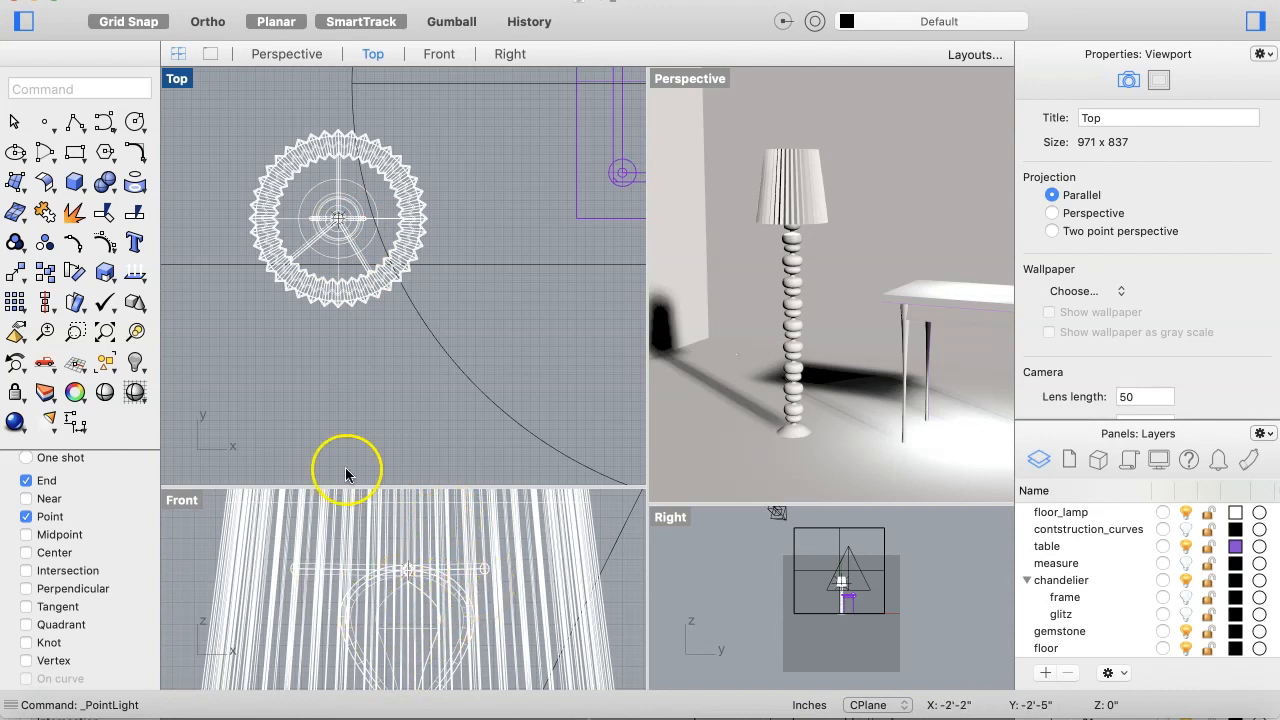
Step: Try to select the new point light among the lamp's overlapping objects at its center in the Top view
{"action": "left_click", "coordinate": [341, 219]}
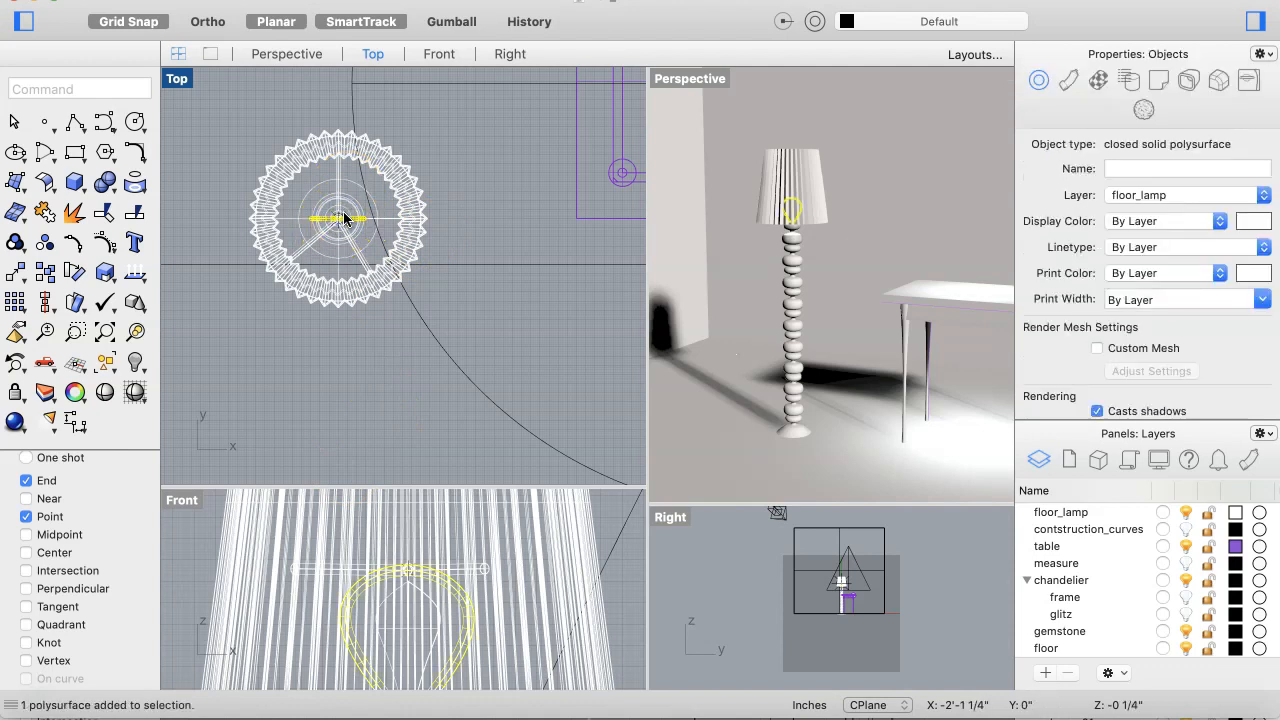
{"action": "left_click", "coordinate": [345, 218]}
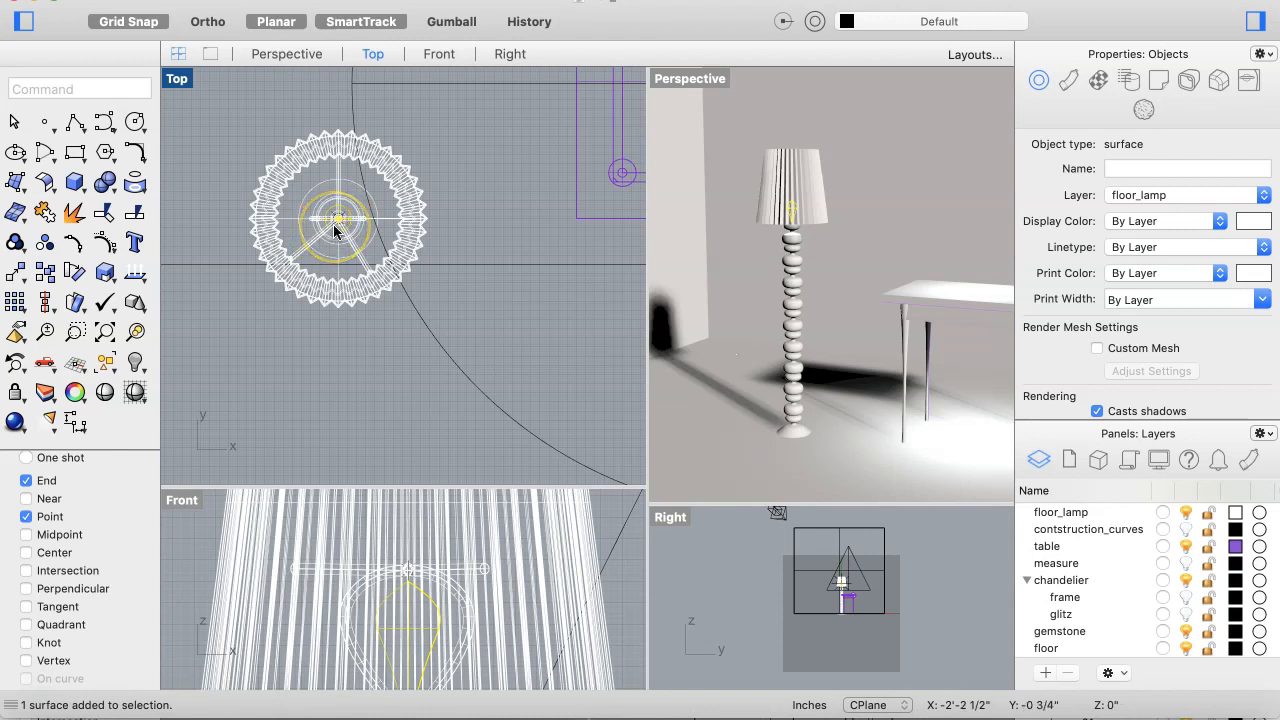
{"action": "scroll", "coordinate": [334, 230], "scroll_direction": "up", "scroll_amount": 8}
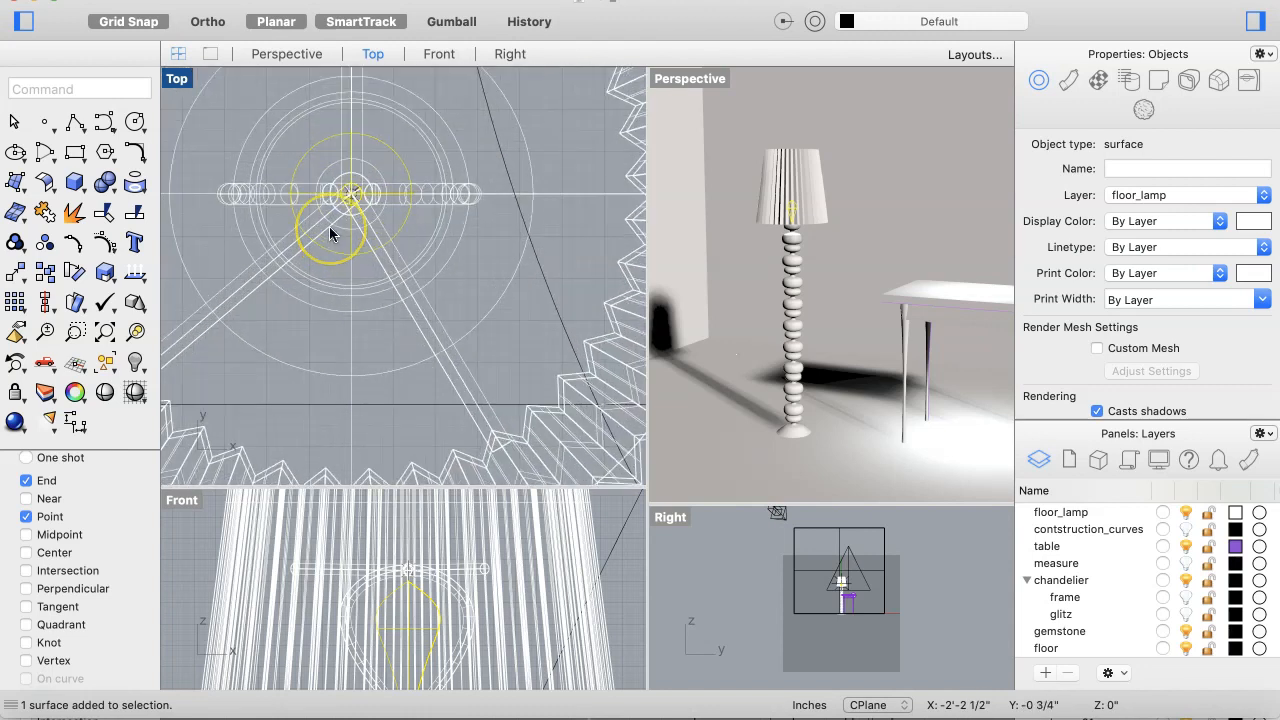
{"action": "scroll", "coordinate": [330, 233], "scroll_direction": "up", "scroll_amount": 4}
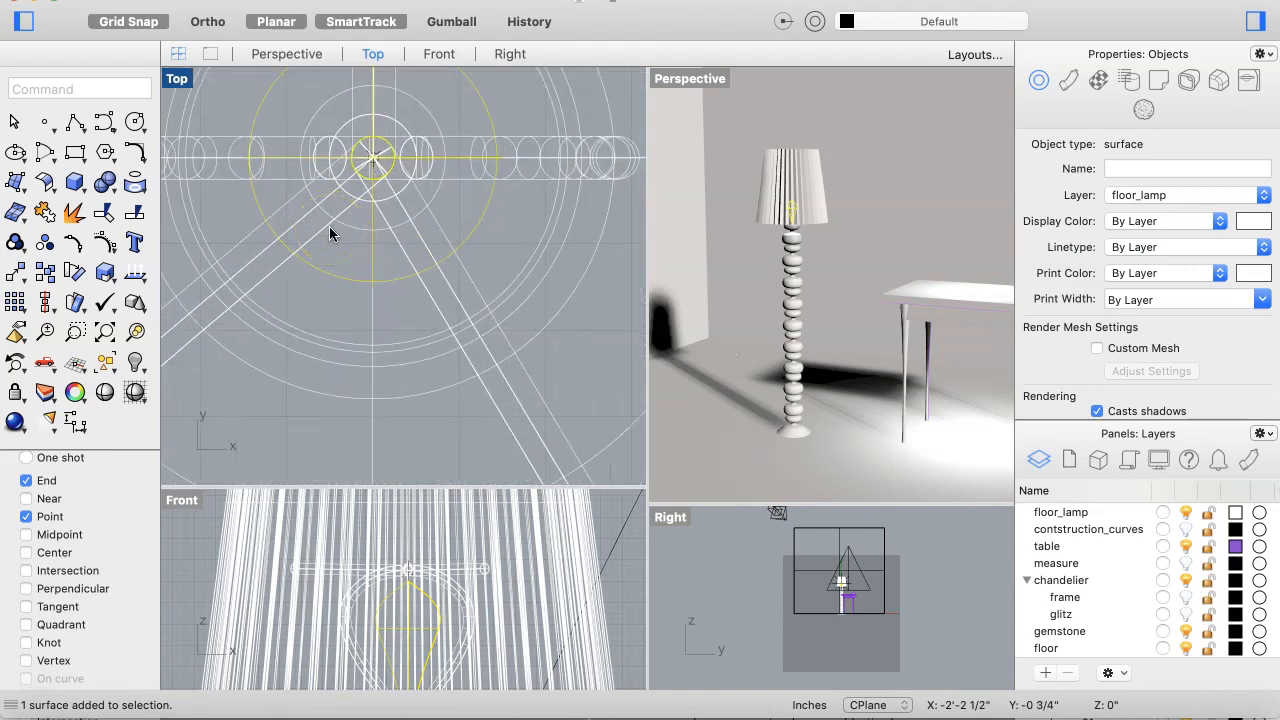
{"action": "left_click", "coordinate": [373, 157]}
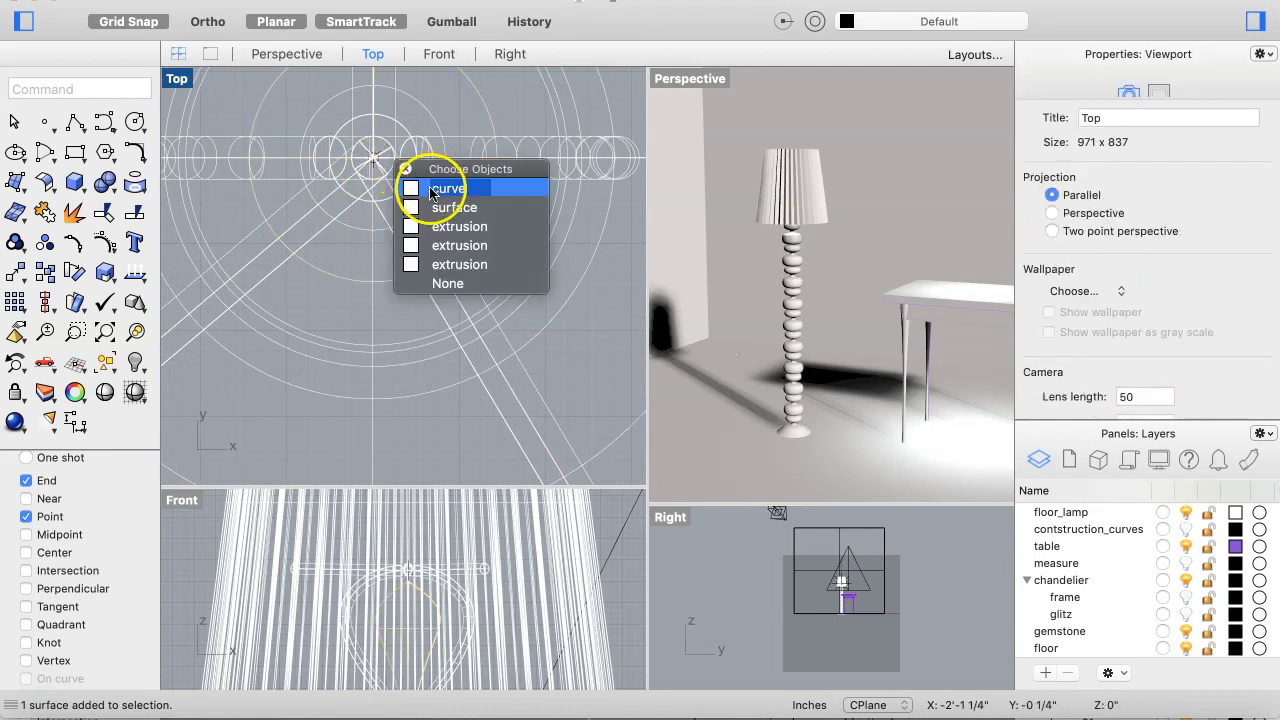
{"action": "left_click", "coordinate": [446, 284]}
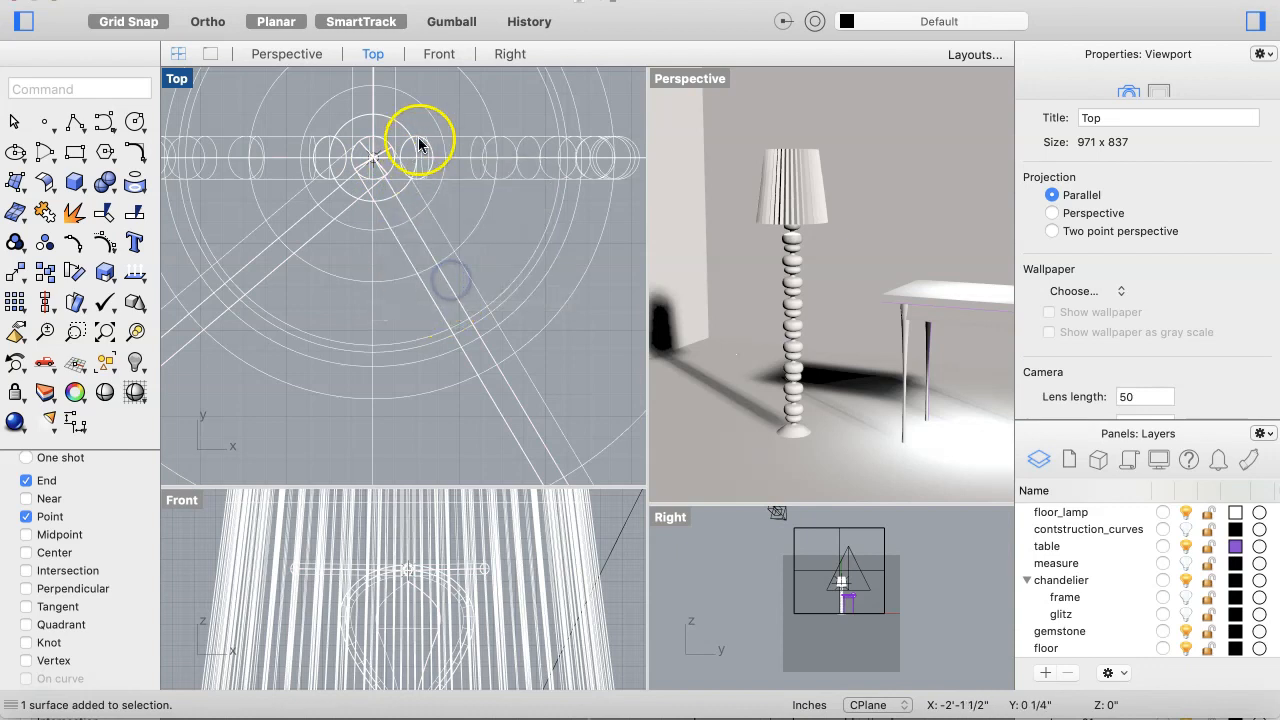
{"action": "left_click", "coordinate": [375, 164]}
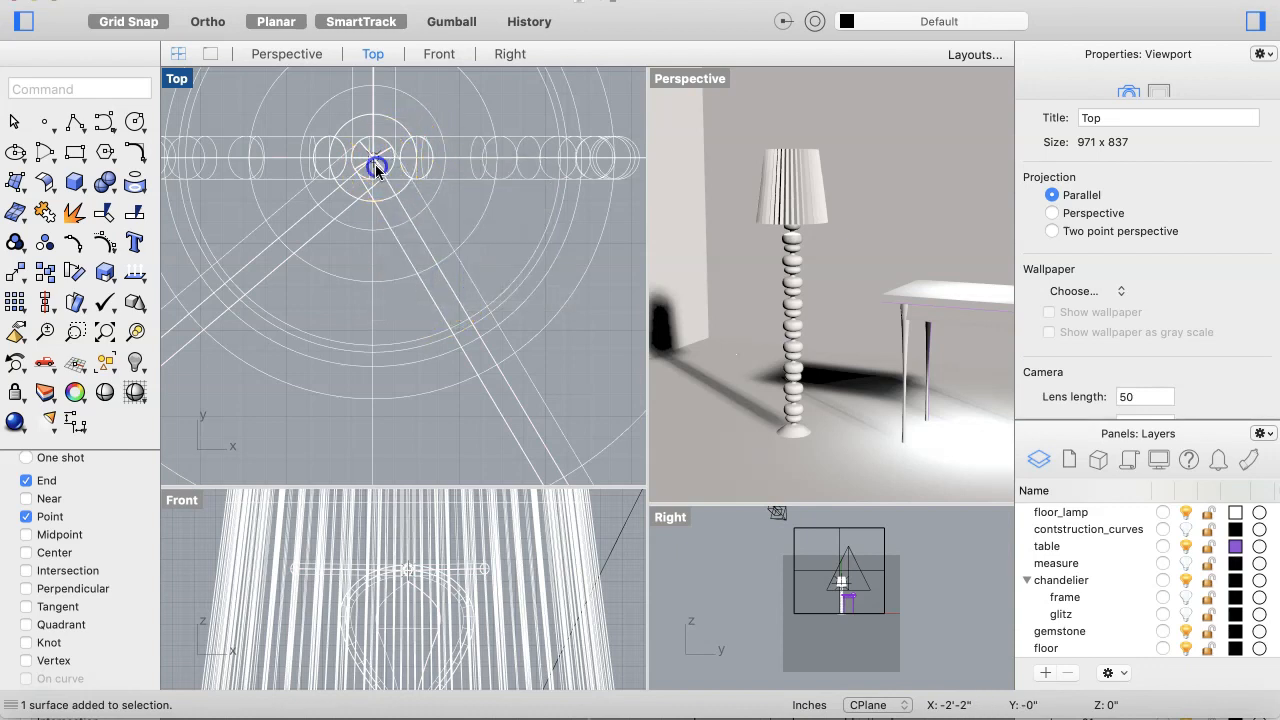
{"action": "left_click", "coordinate": [441, 234]}
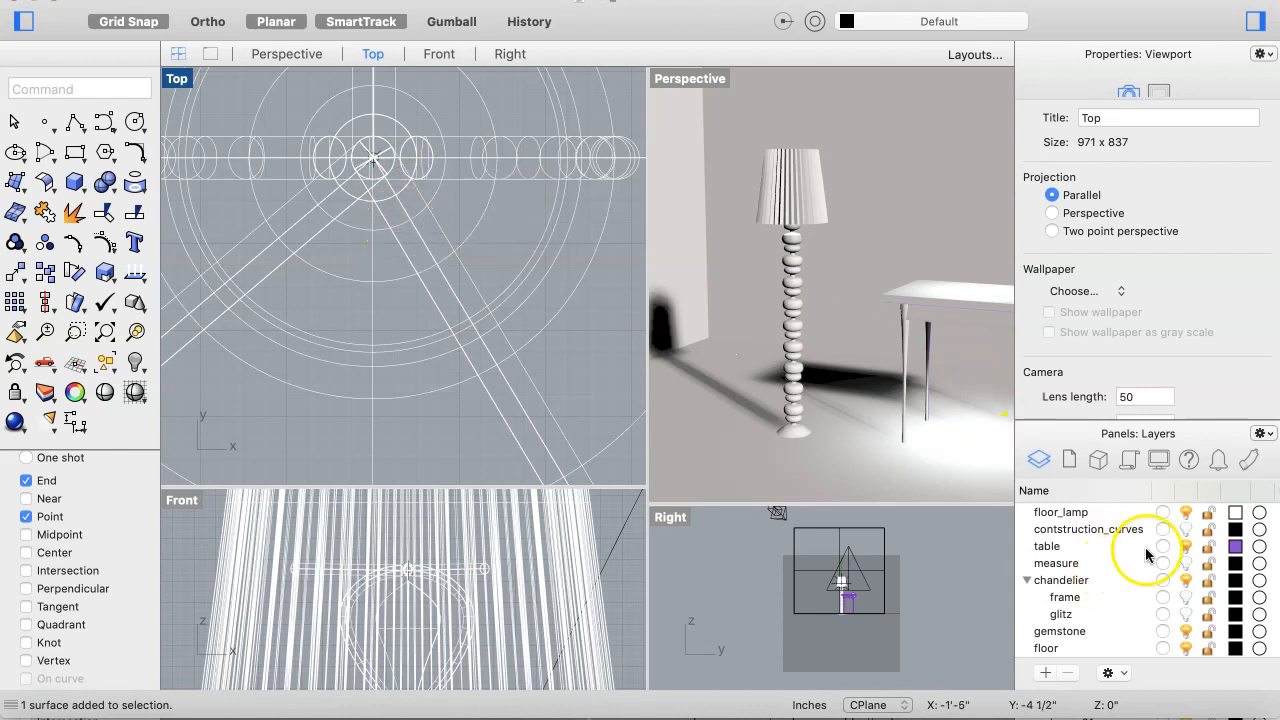
Step: Hide the floor_lamp layer to select the point light on its own, then turn the layer back on
{"action": "left_click", "coordinate": [1186, 512]}
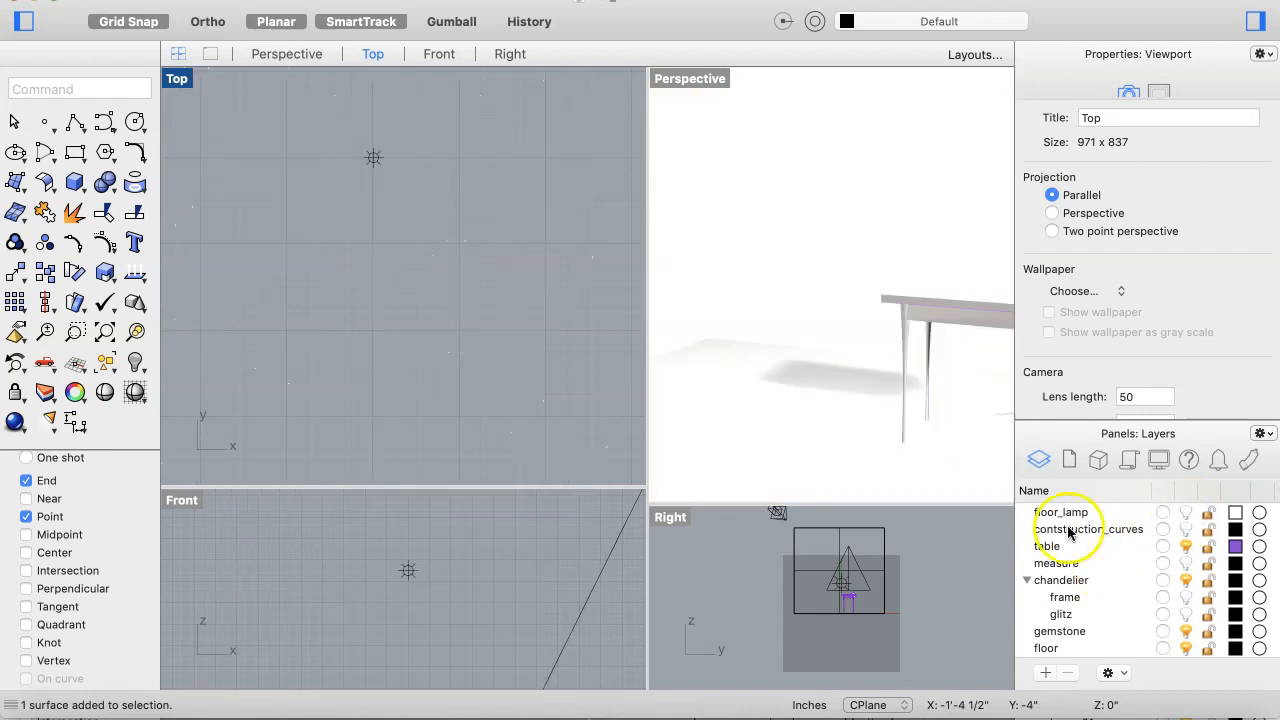
{"action": "left_click", "coordinate": [400, 134]}
{"action": "left_click_drag", "start_coordinate": [400, 134], "coordinate": [323, 219]}
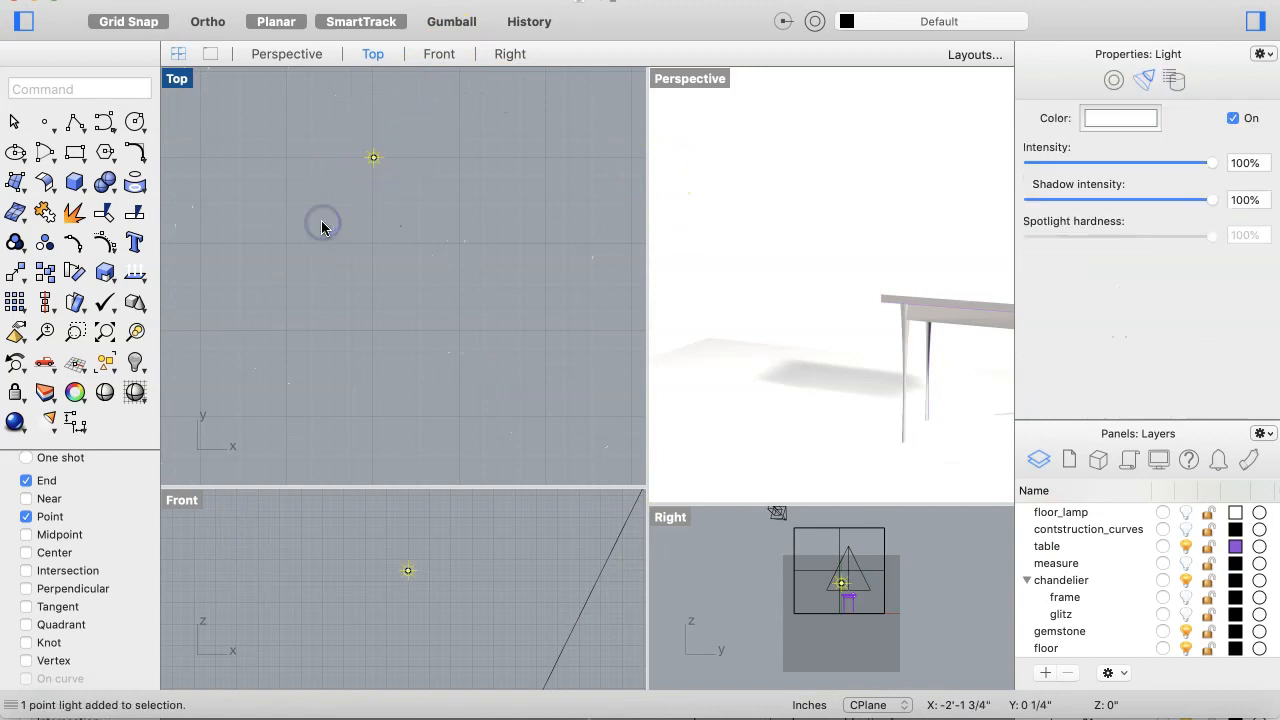
{"action": "left_click", "coordinate": [1186, 512]}
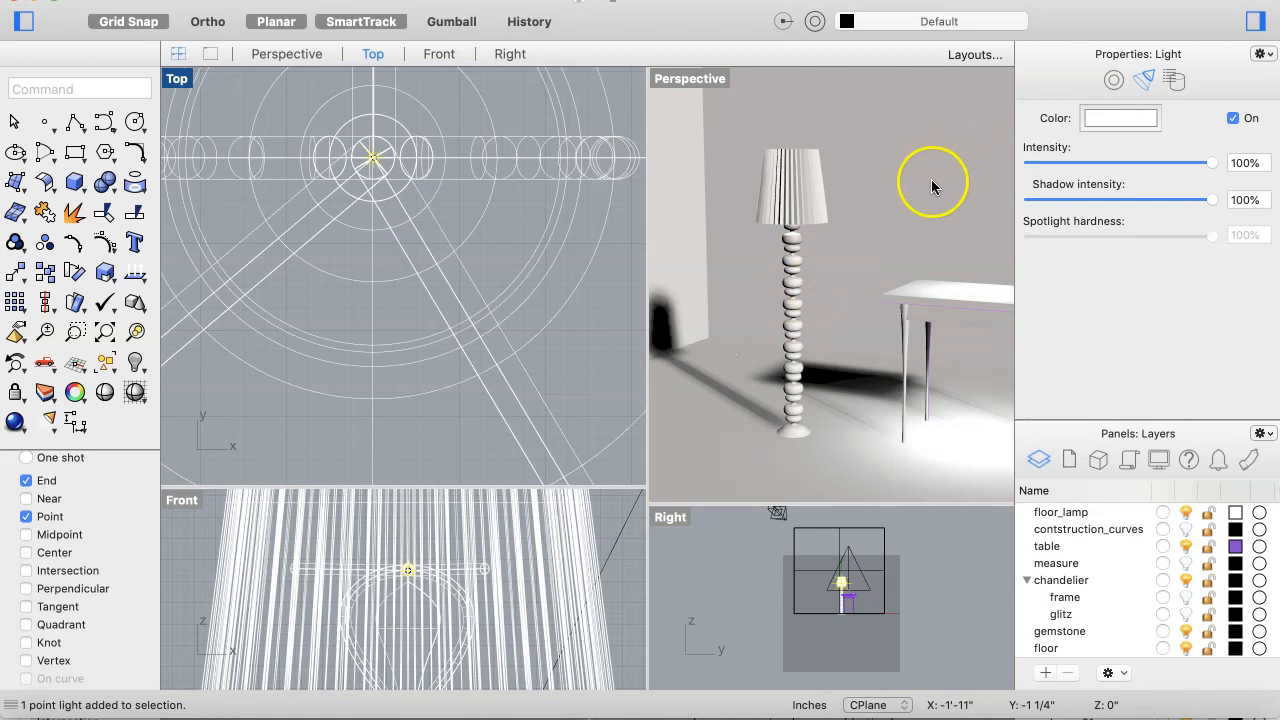
Step: Toggle the point light off and on to compare its effect on the lamp in the Perspective view
{"action": "scroll", "coordinate": [855, 199], "scroll_direction": "up", "scroll_amount": 10}
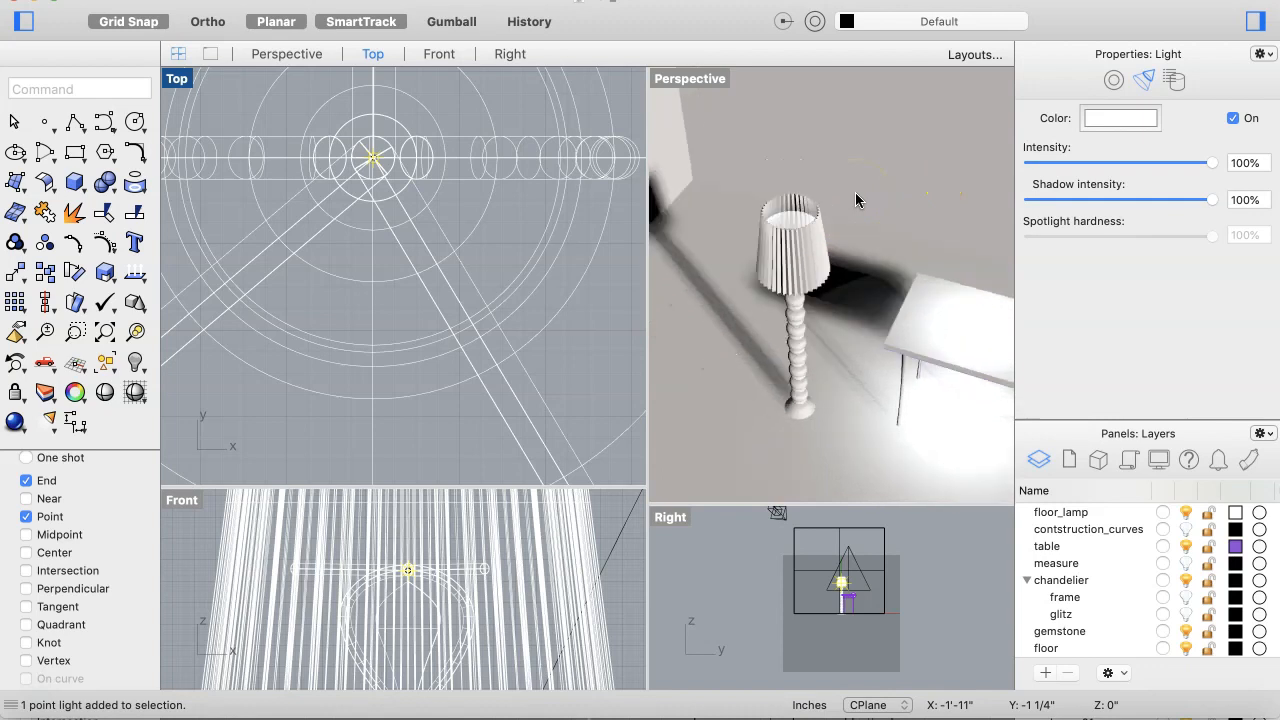
{"action": "scroll", "coordinate": [855, 199], "scroll_direction": "down", "scroll_amount": 10}
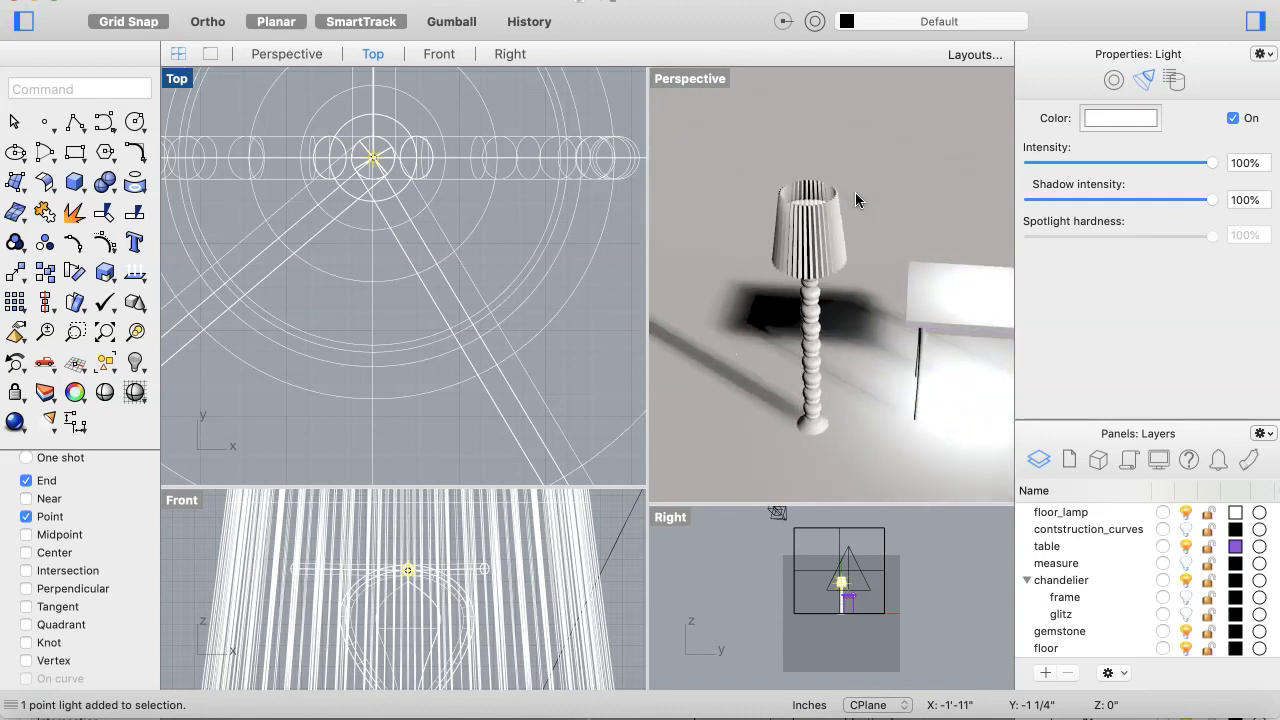
{"action": "scroll", "coordinate": [855, 199], "scroll_direction": "down", "scroll_amount": 3}
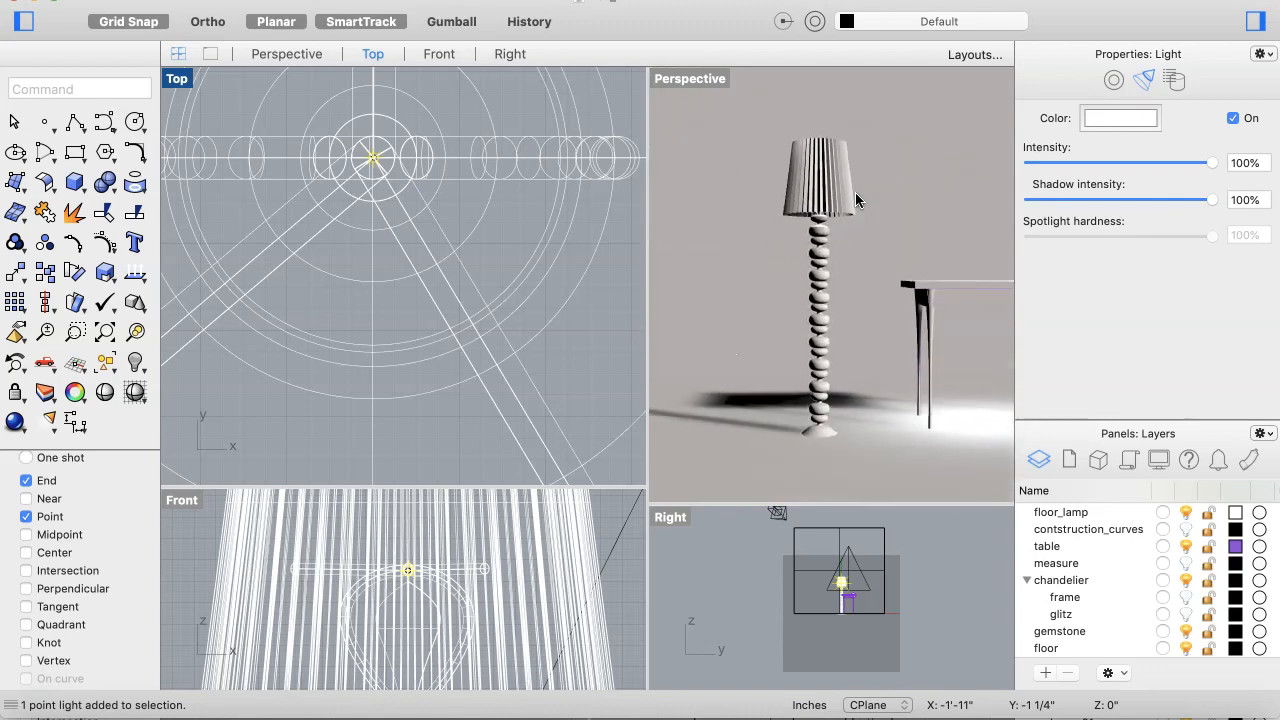
{"action": "scroll", "coordinate": [855, 199], "scroll_direction": "down", "scroll_amount": 3}
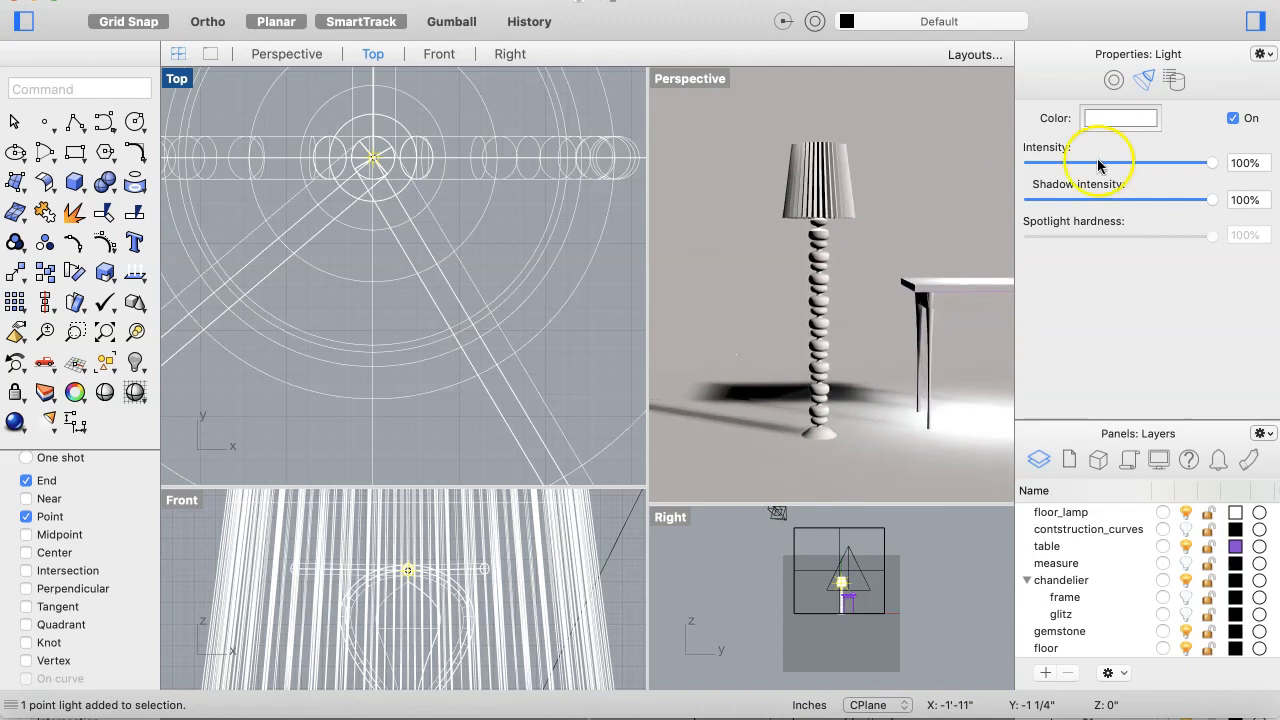
{"action": "left_click", "coordinate": [1234, 118]}
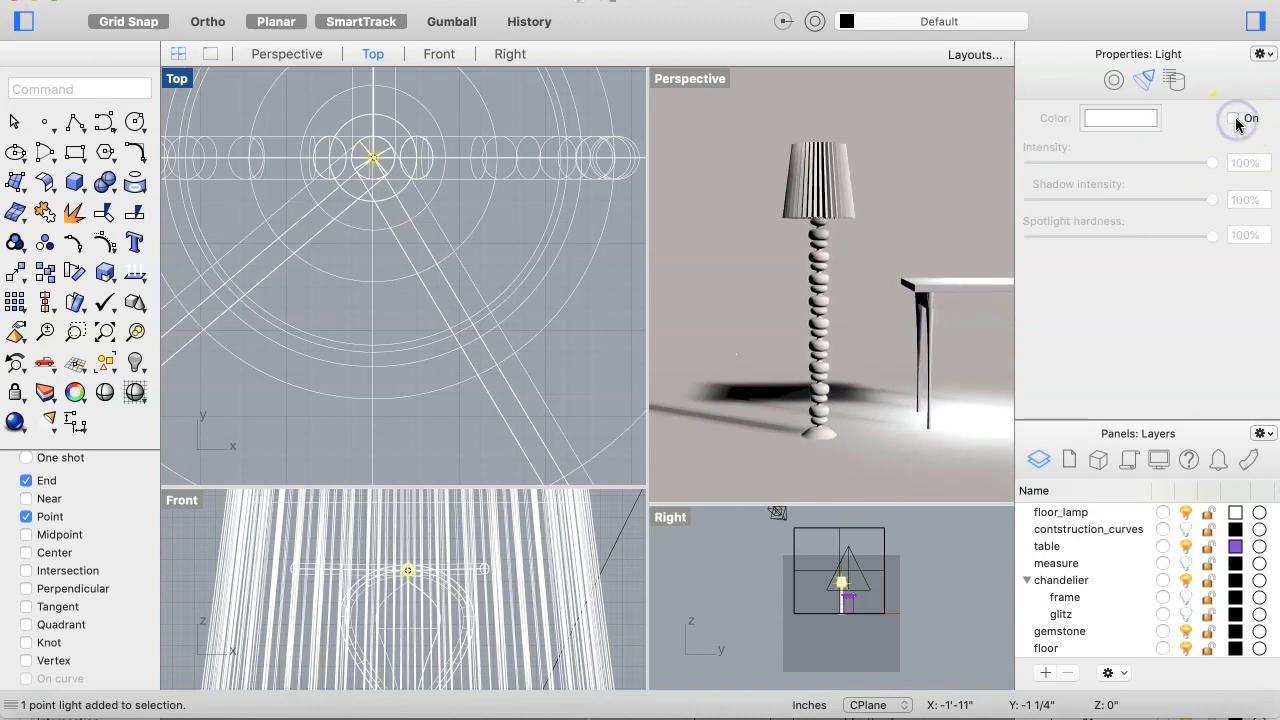
{"action": "left_click", "coordinate": [1234, 118]}
{"action": "left_click", "coordinate": [1234, 118]}
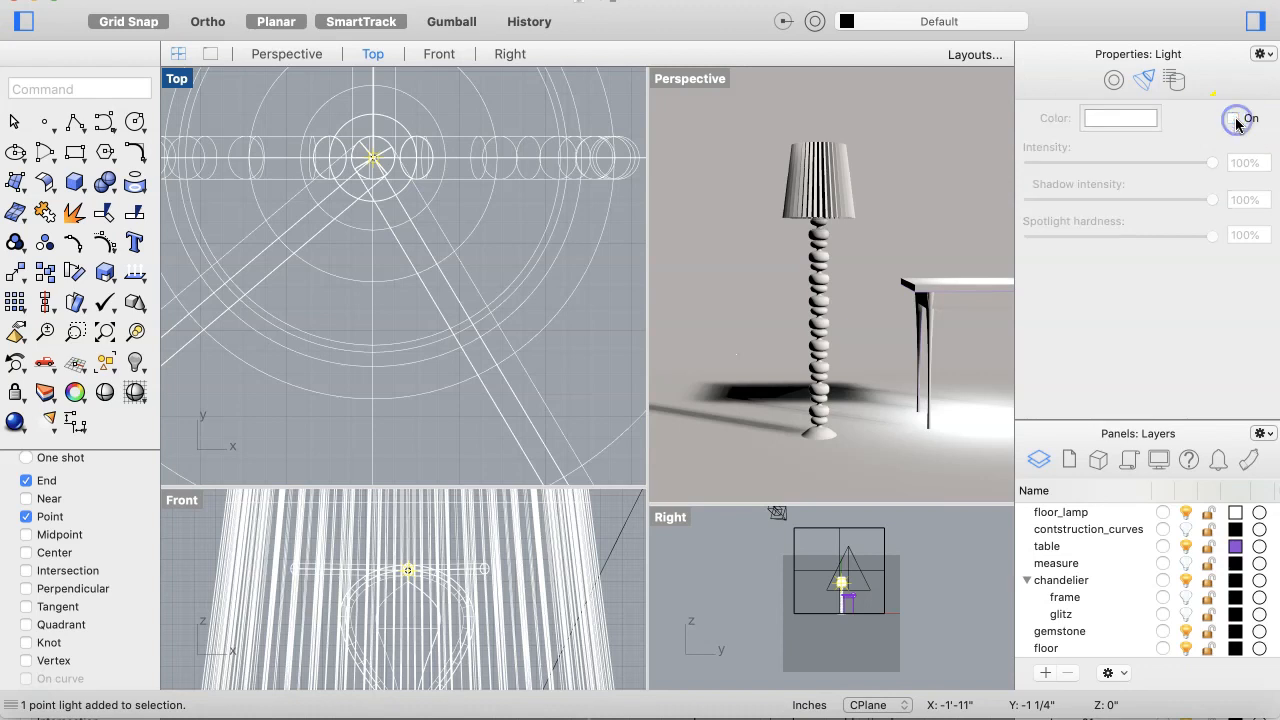
{"action": "left_click", "coordinate": [1234, 118]}
{"action": "left_click", "coordinate": [1234, 118]}
{"action": "left_click", "coordinate": [1234, 118]}
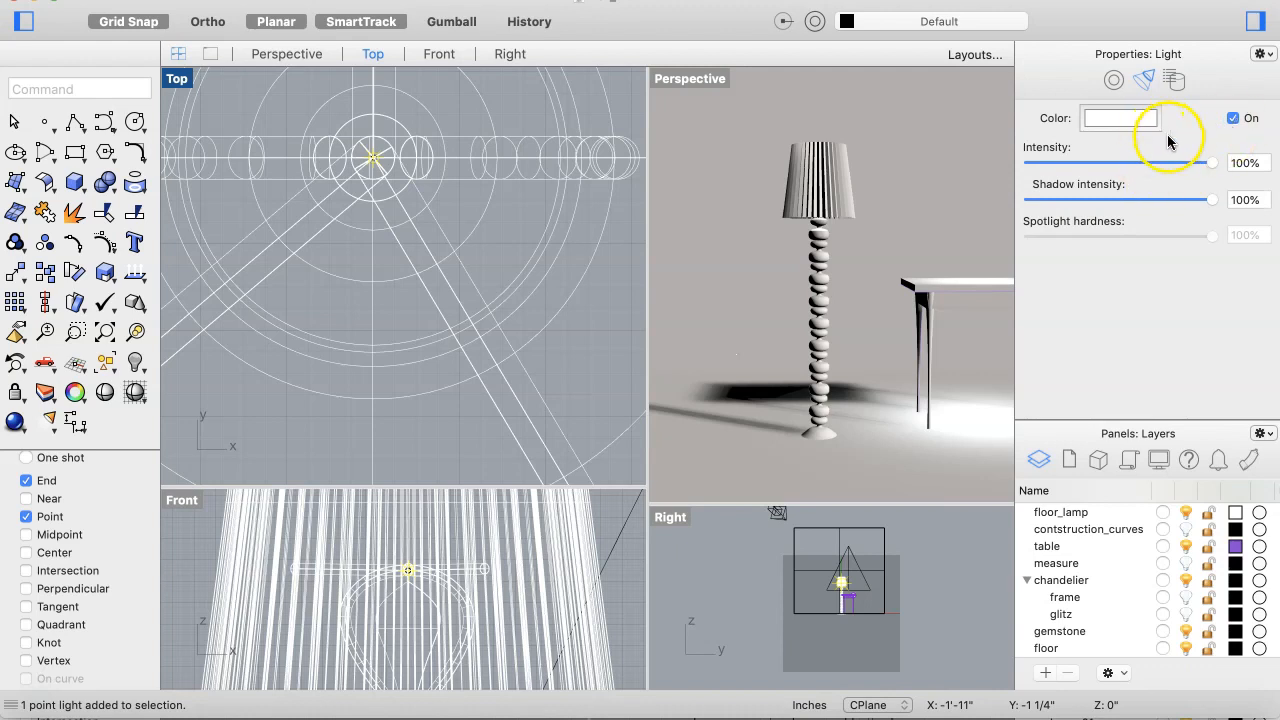
Step: Tint the point light's color to hue 48° and saturation 6%
{"action": "left_click", "coordinate": [1133, 118]}
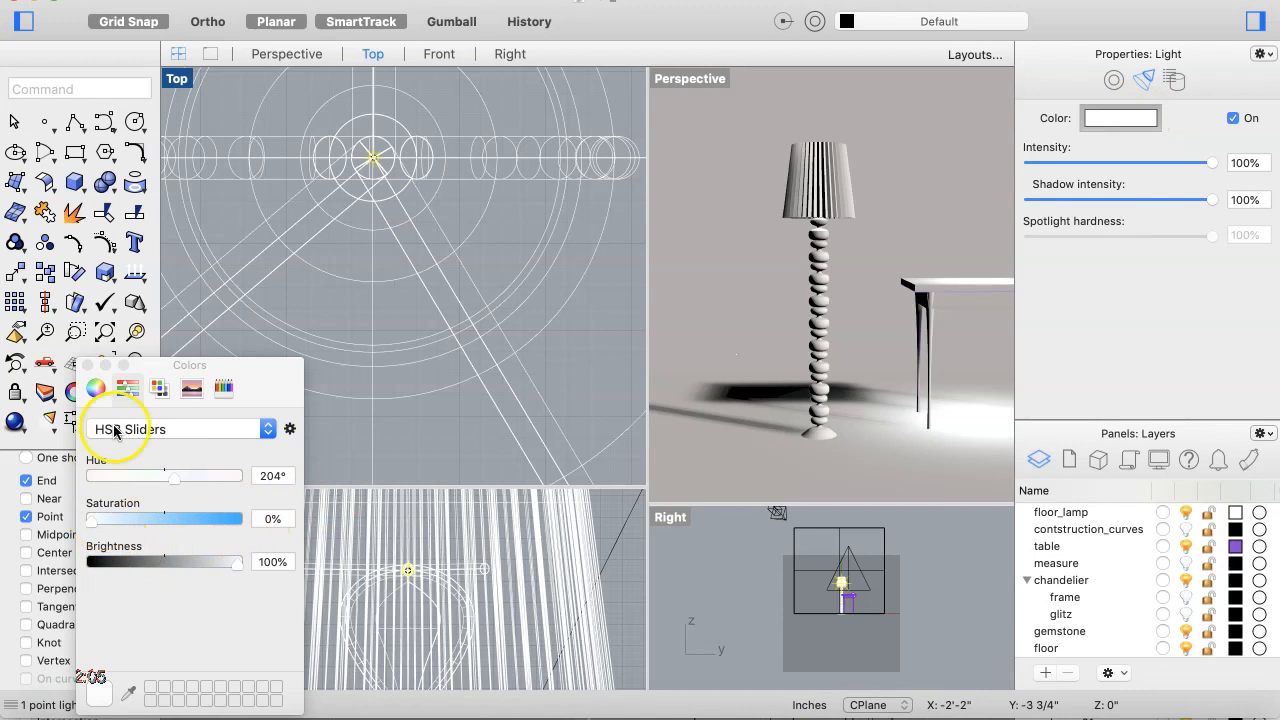
{"action": "left_click", "coordinate": [117, 480]}
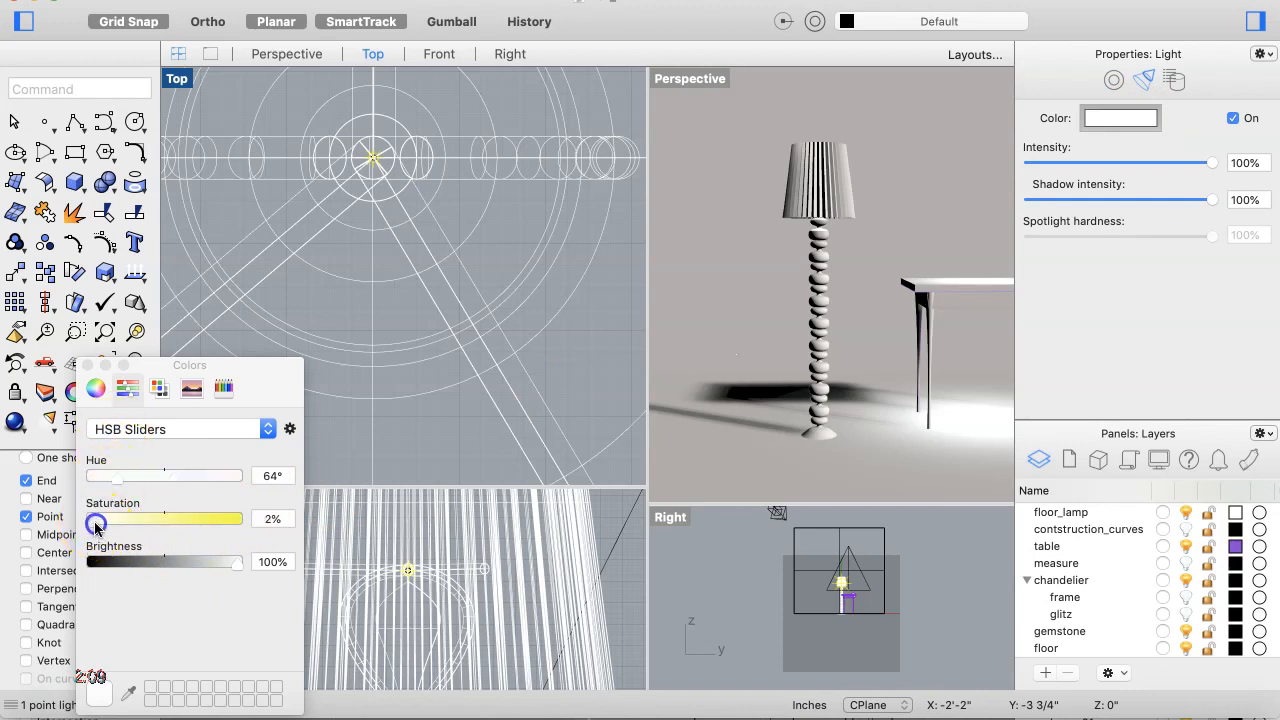
{"action": "left_click_drag", "start_coordinate": [101, 527], "coordinate": [104, 527]}
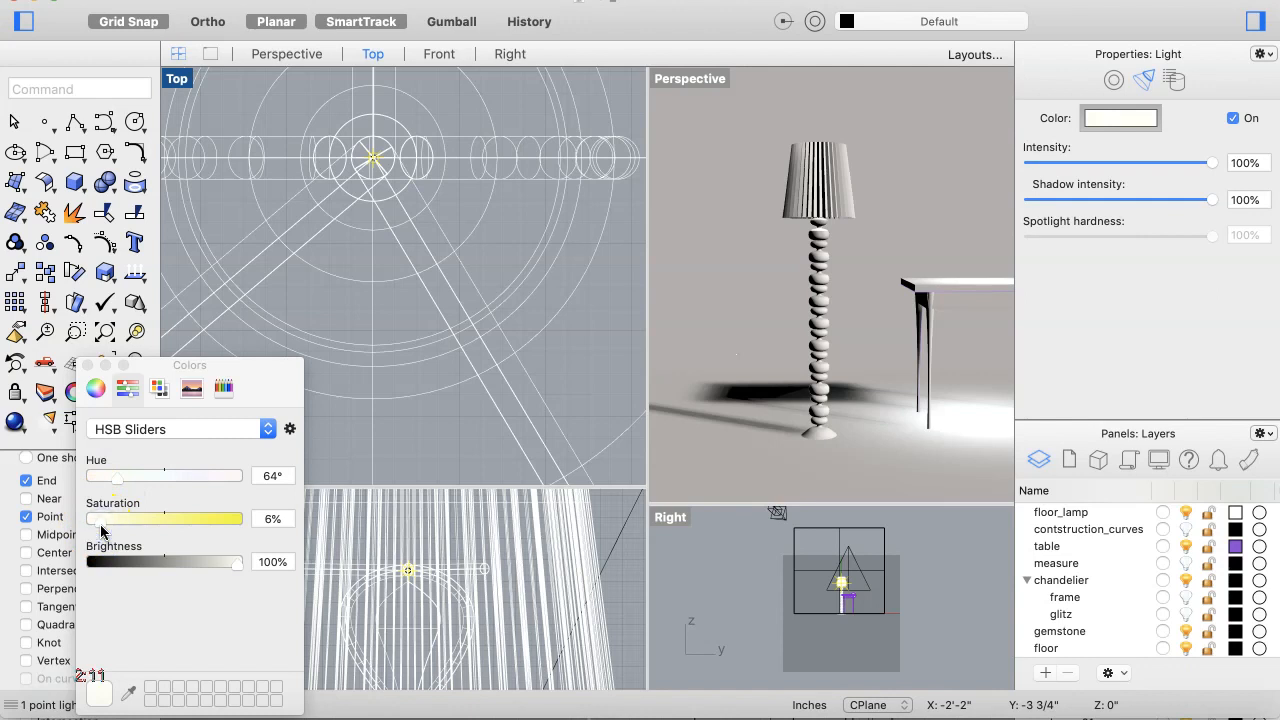
{"action": "left_click_drag", "start_coordinate": [117, 481], "coordinate": [109, 482]}
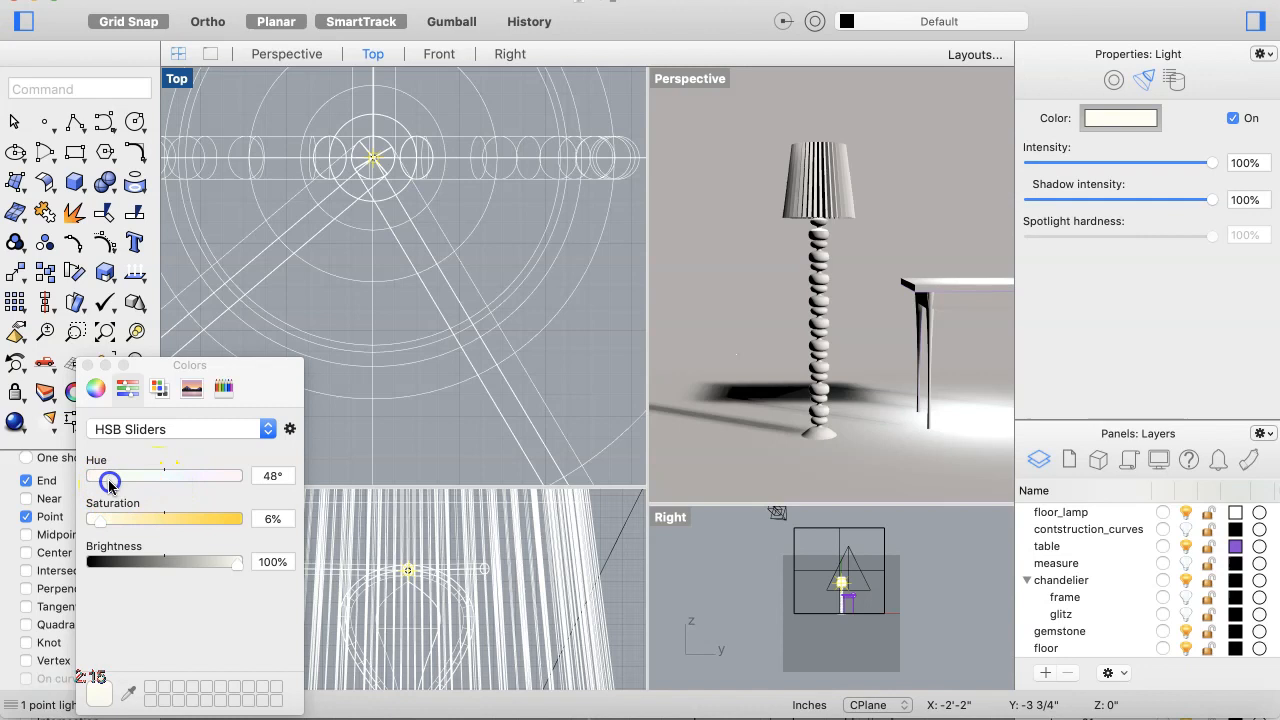
{"action": "mouse_move", "coordinate": [781, 306]}
{"action": "right_mouse_down"}
{"action": "mouse_move", "coordinate": [754, 286]}
{"action": "mouse_move", "coordinate": [781, 306]}
{"action": "right_mouse_up"}
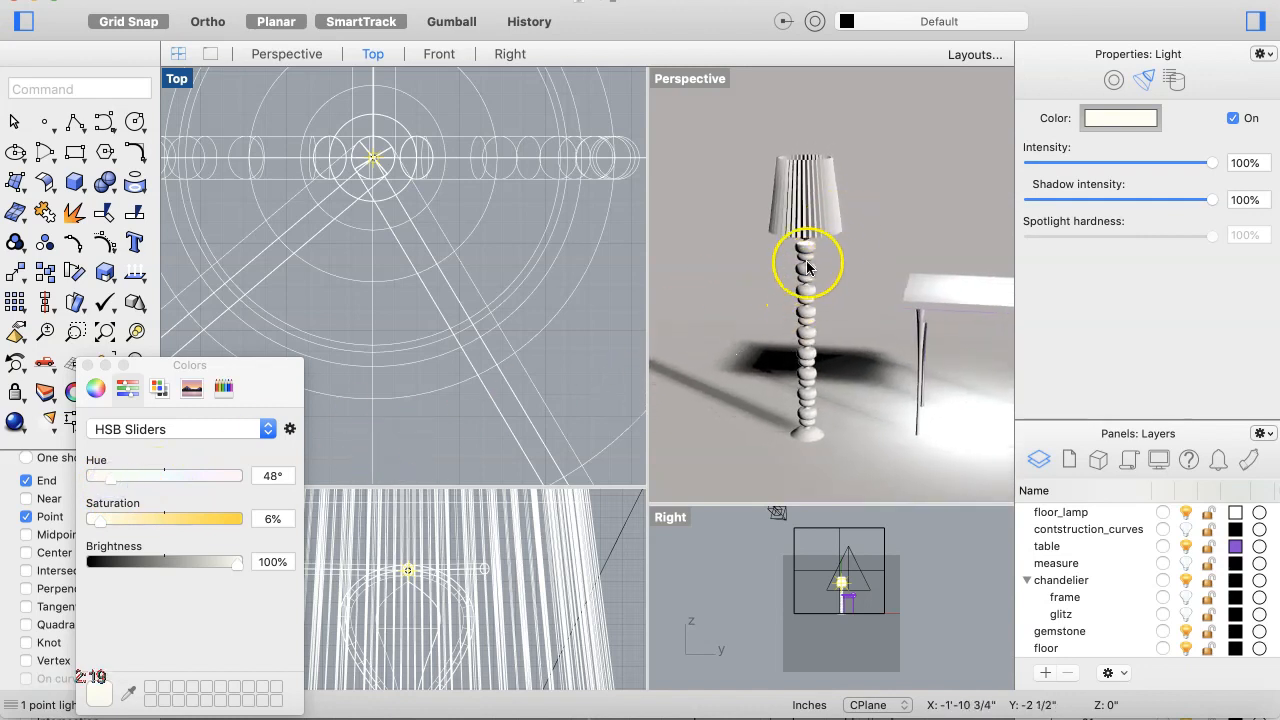
{"action": "left_click", "coordinate": [592, 324]}
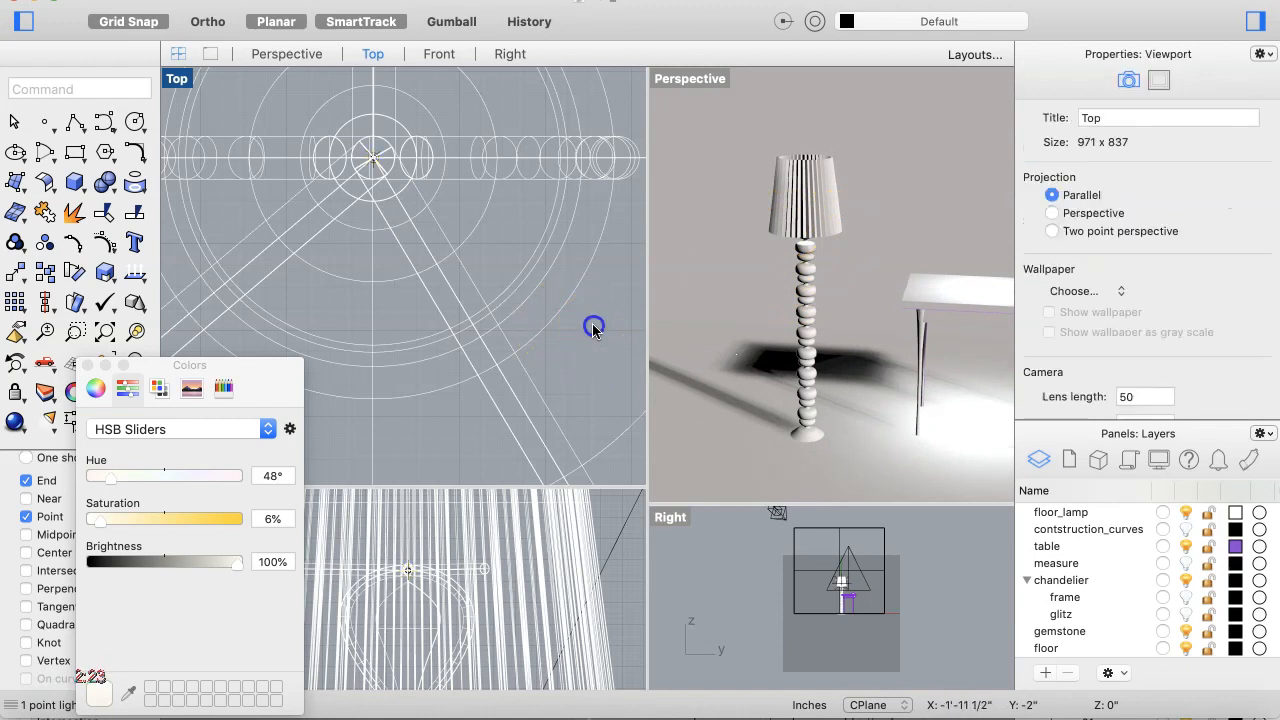
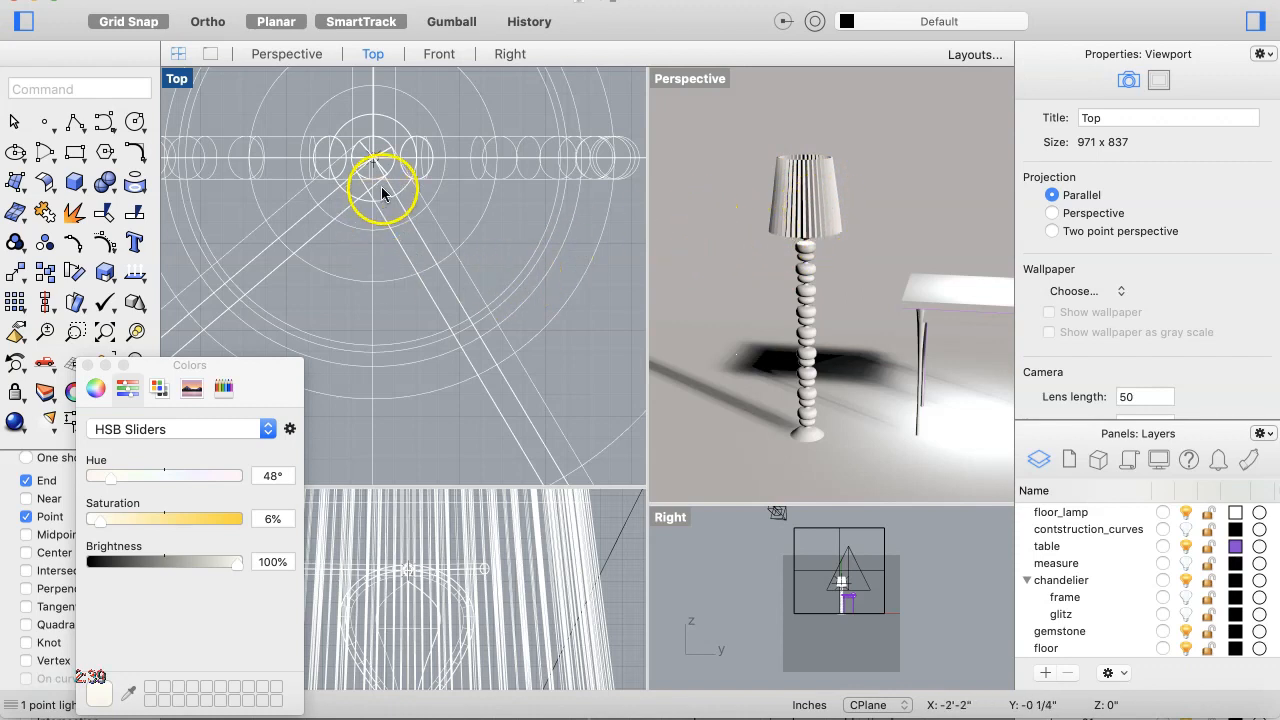
Step: Reselect the point light on its own in the Top view by briefly hiding the floor_lamp layer
{"action": "left_click", "coordinate": [1187, 514]}
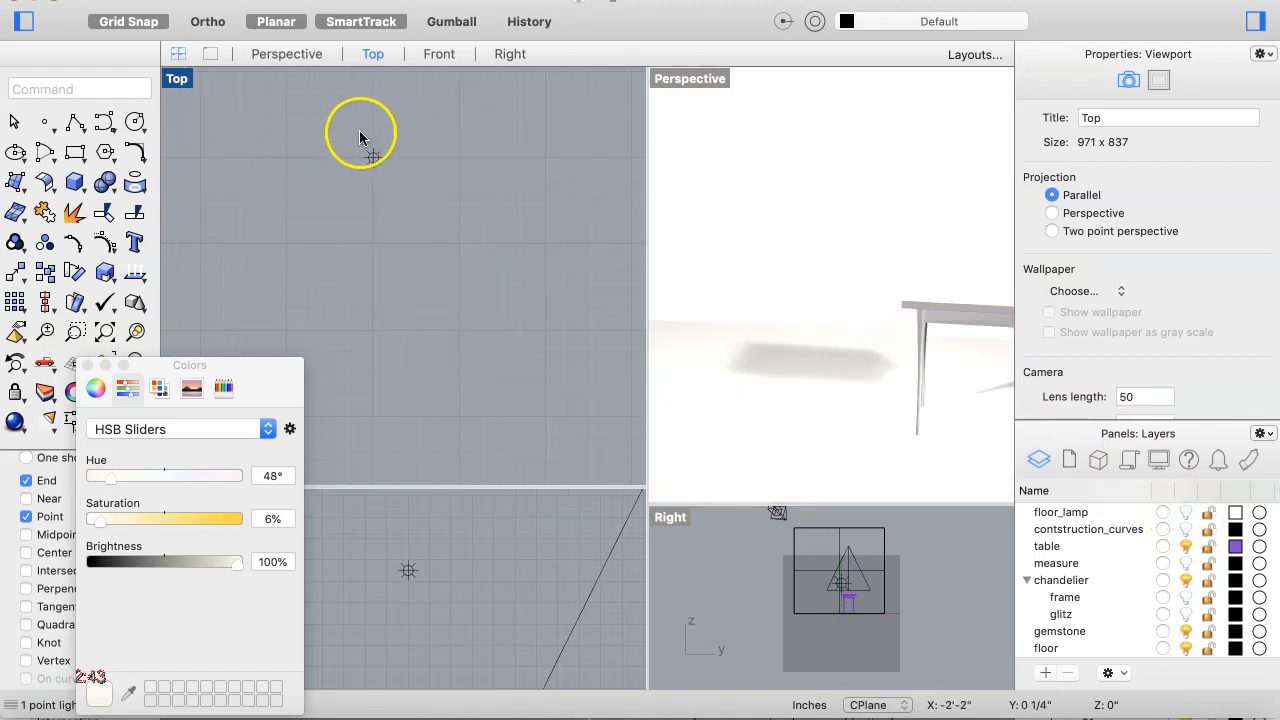
{"action": "left_click_drag", "start_coordinate": [340, 135], "coordinate": [403, 177]}
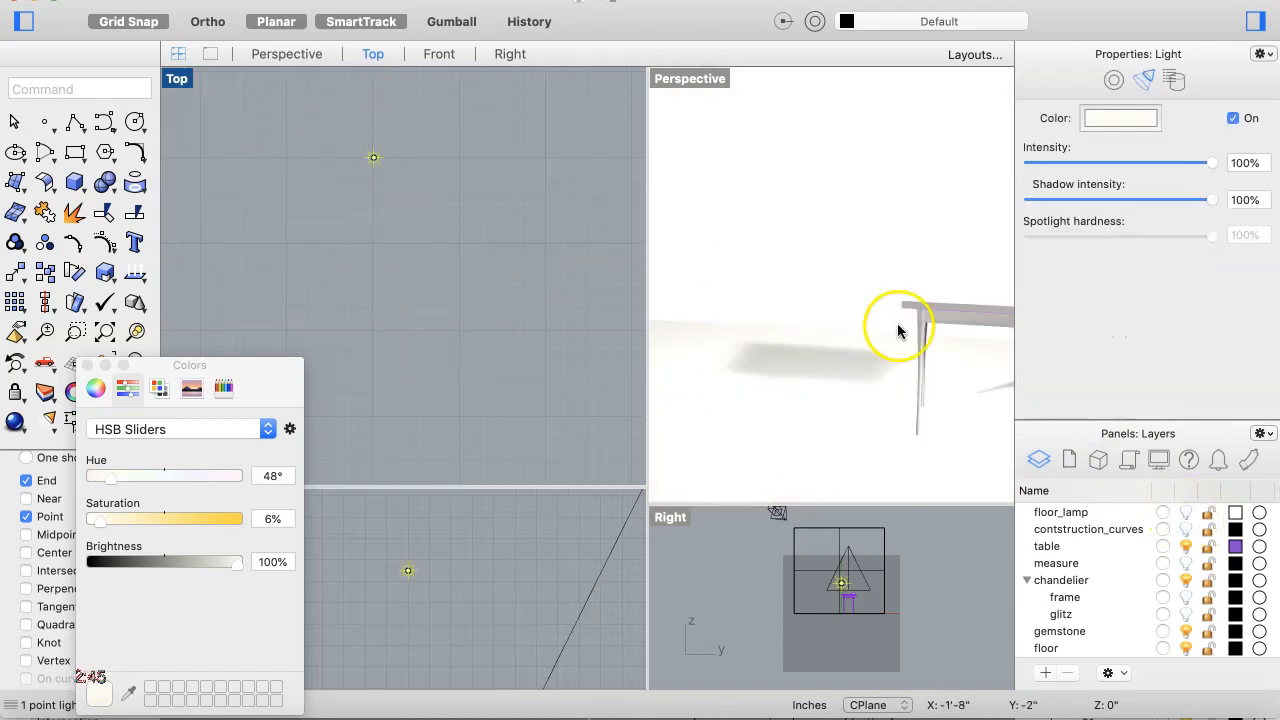
{"action": "left_click", "coordinate": [1187, 514]}
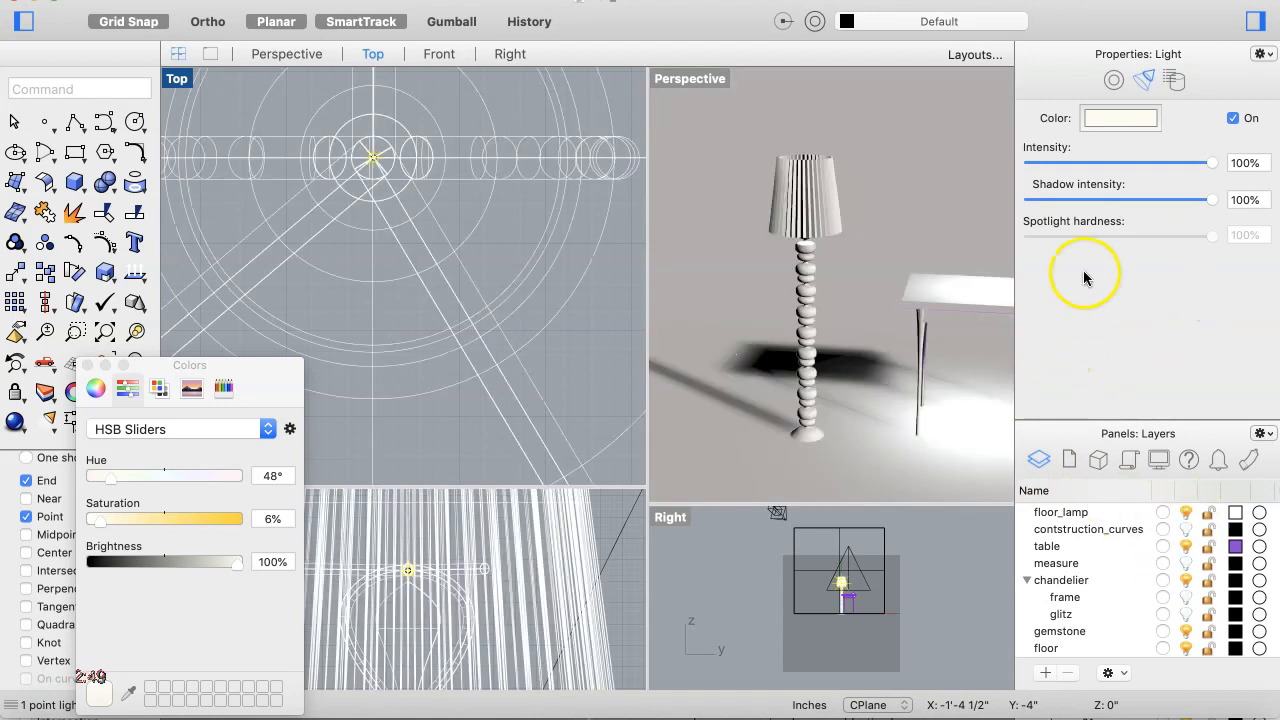
Step: Switch the point light off and back on to compare the lamp's lighting in the Perspective view
{"action": "mouse_move", "coordinate": [1211, 200]}
{"action": "left_mouse_down"}
{"action": "mouse_move", "coordinate": [1094, 217]}
{"action": "mouse_move", "coordinate": [1220, 204]}
{"action": "left_mouse_up"}
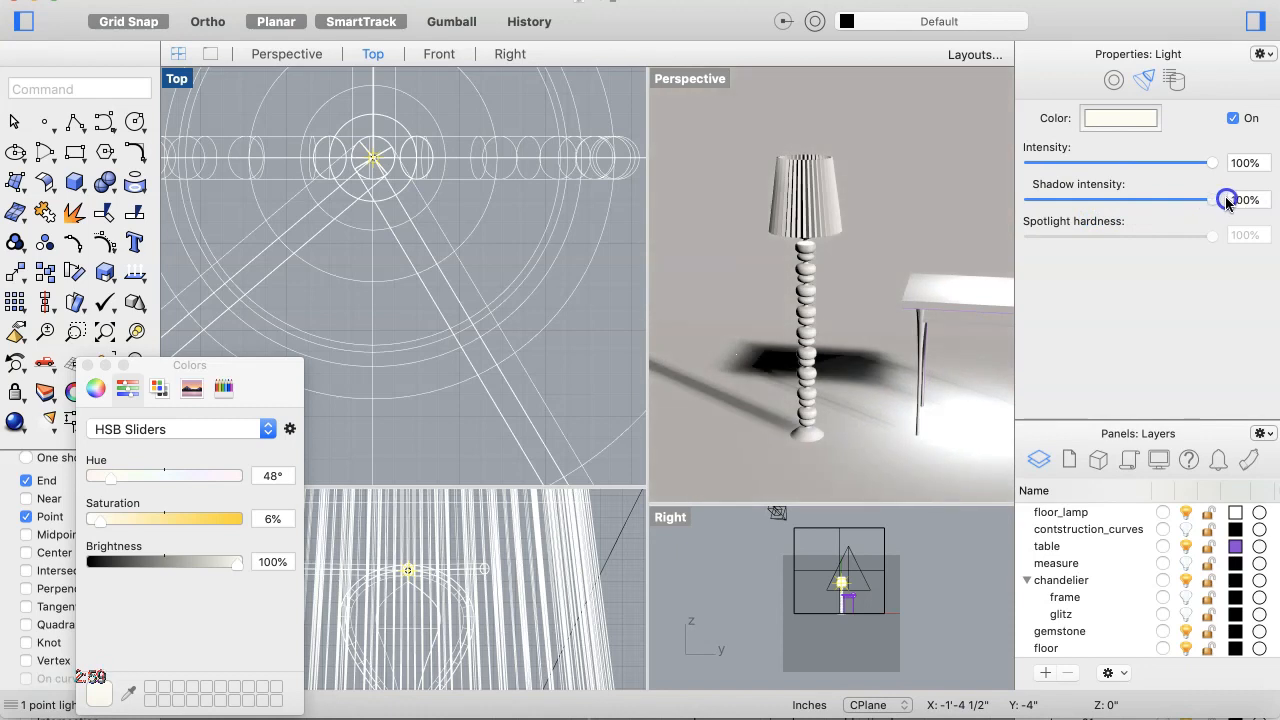
{"action": "mouse_move", "coordinate": [1227, 201]}
{"action": "left_mouse_down"}
{"action": "mouse_move", "coordinate": [1171, 207]}
{"action": "mouse_move", "coordinate": [1232, 202]}
{"action": "mouse_move", "coordinate": [1222, 205]}
{"action": "left_mouse_up"}
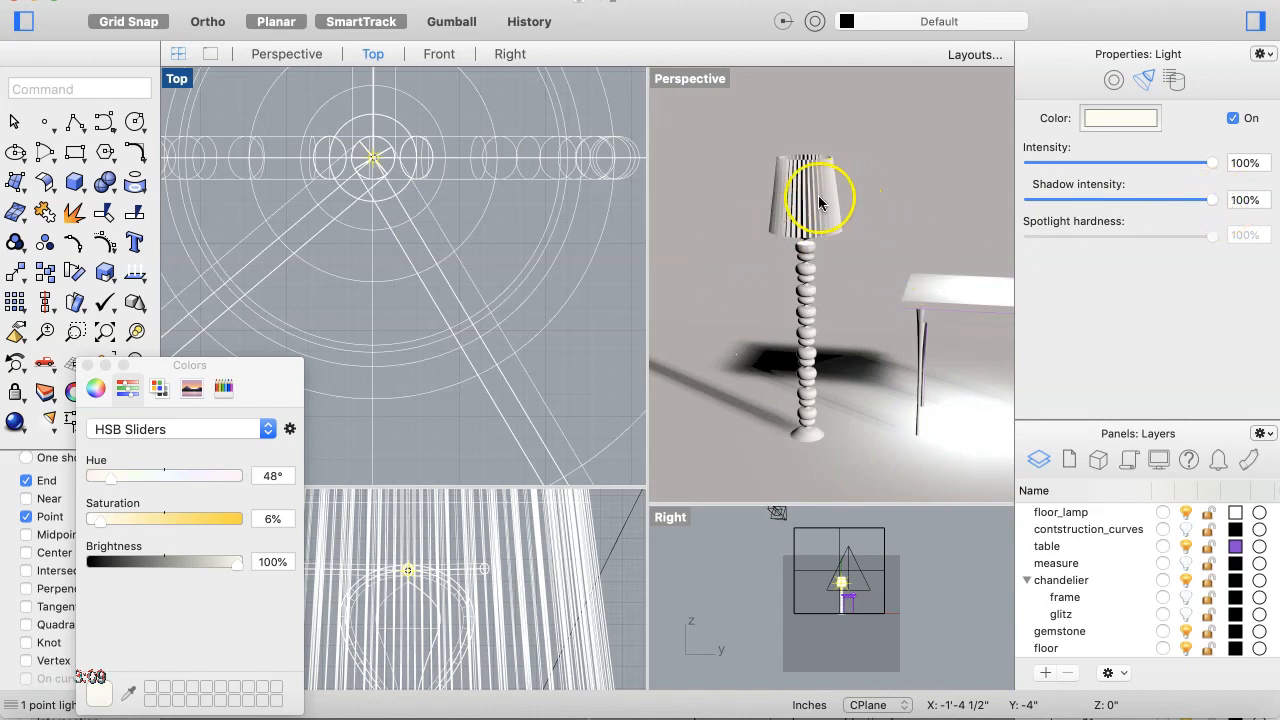
{"action": "scroll", "coordinate": [777, 248], "scroll_direction": "up", "scroll_amount": 5}
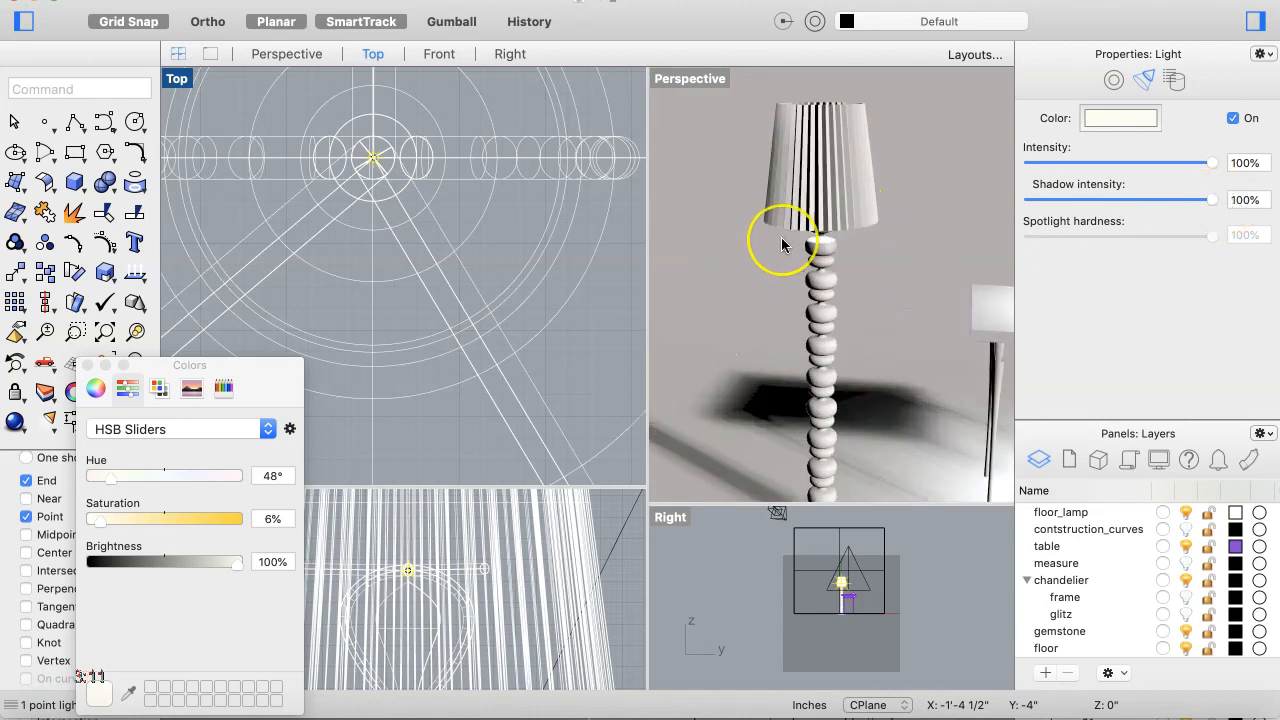
{"action": "scroll", "coordinate": [782, 237], "scroll_direction": "down", "scroll_amount": 5}
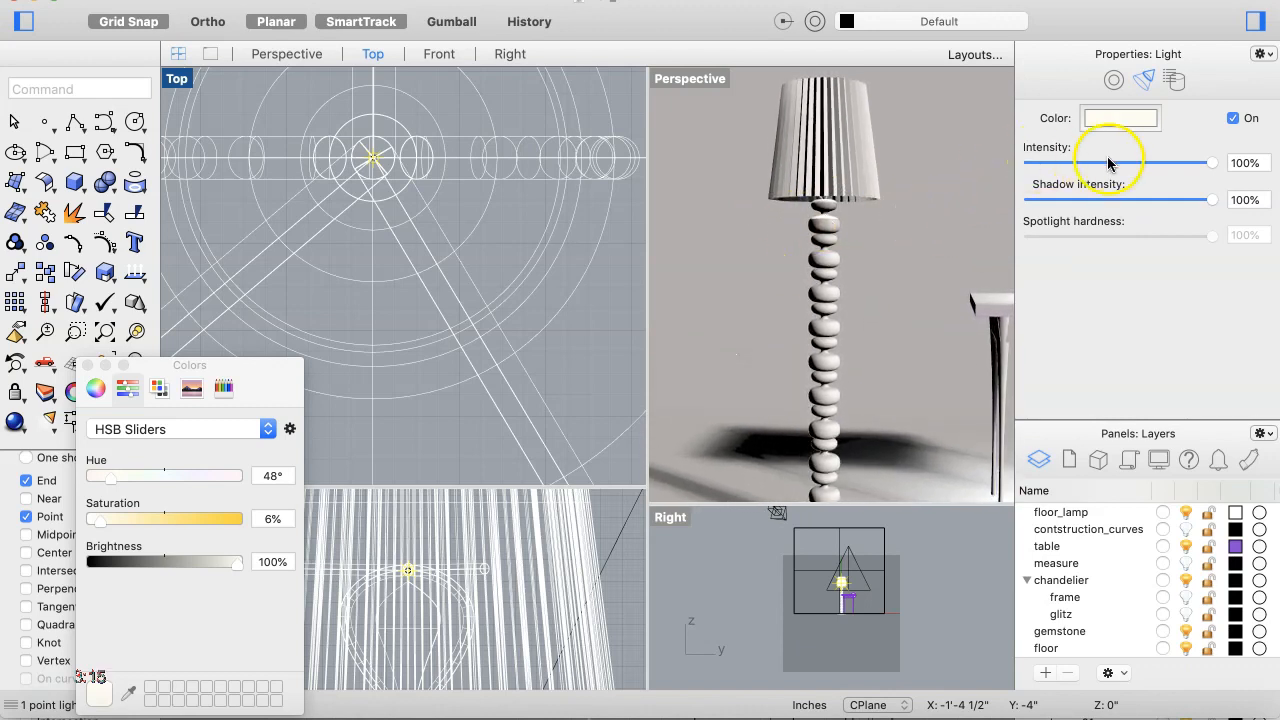
{"action": "left_click", "coordinate": [1233, 118]}
{"action": "left_click", "coordinate": [1233, 118]}
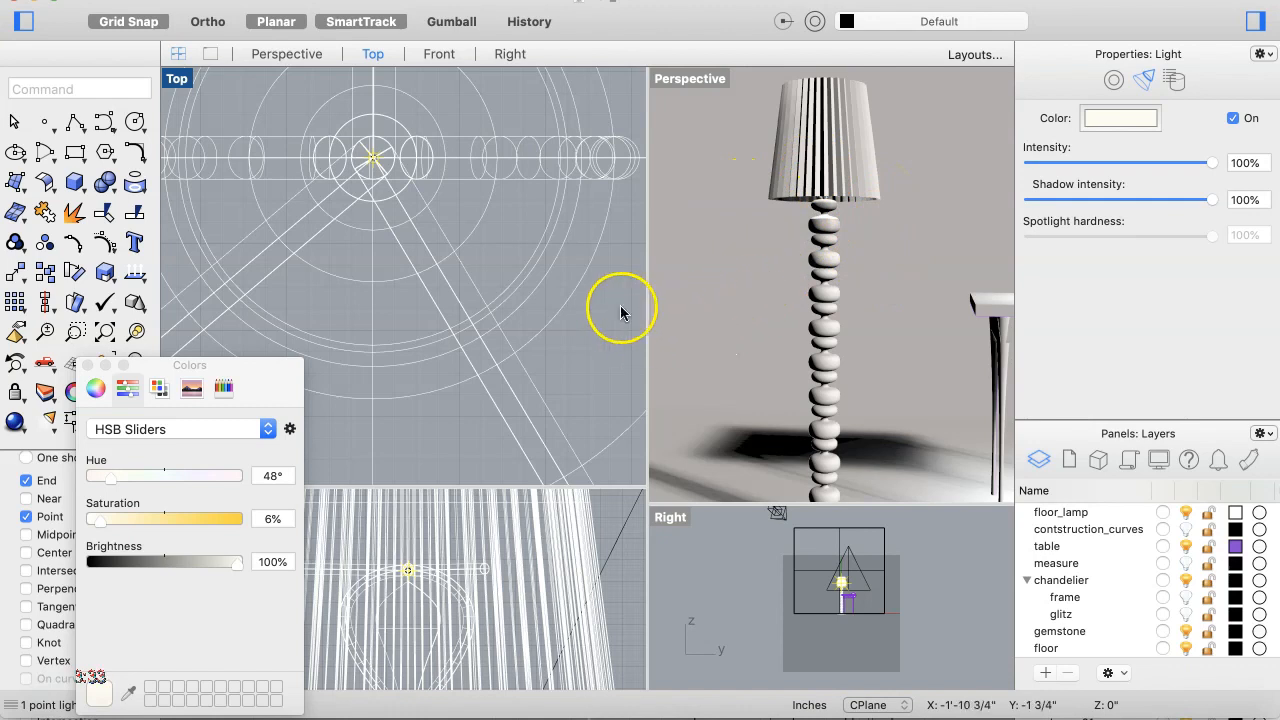
Step: Zoom, pan and orbit the Top and Perspective views to inspect the whole room with table, lamp and walls
{"action": "left_click", "coordinate": [608, 377]}
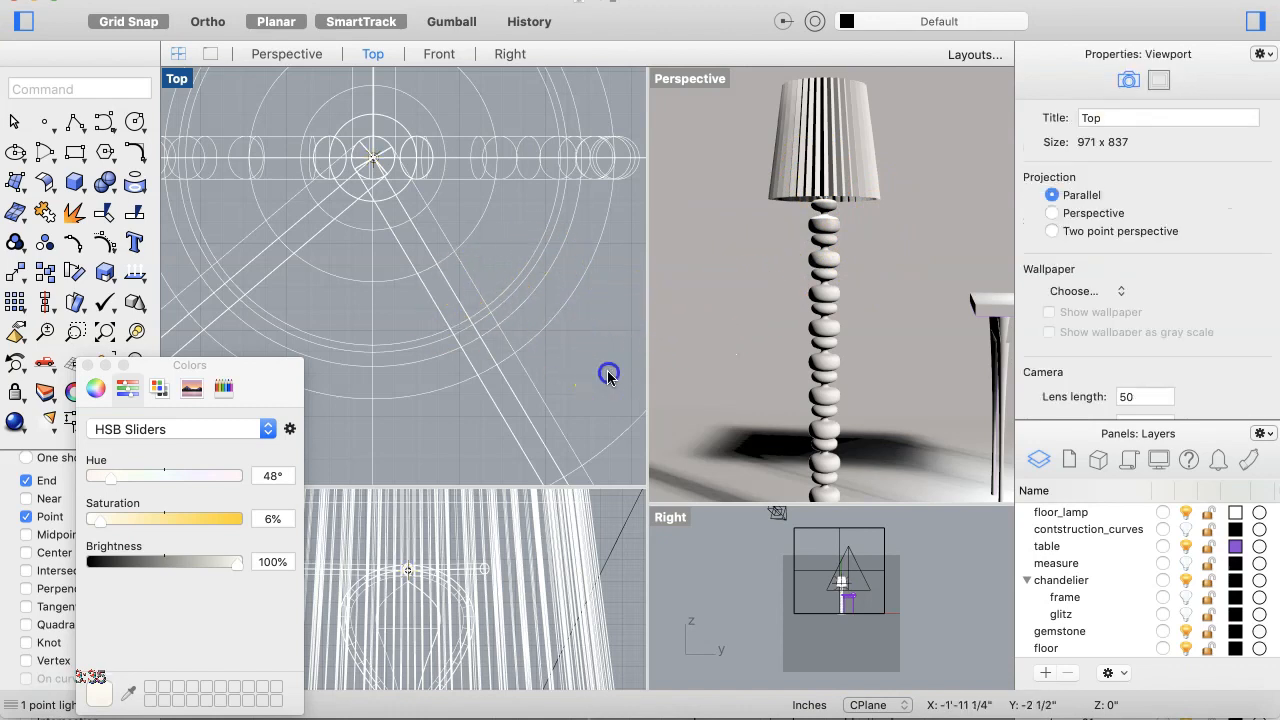
{"action": "scroll", "coordinate": [557, 310], "scroll_direction": "up", "scroll_amount": 4}
{"action": "scroll", "coordinate": [558, 313], "scroll_direction": "down", "scroll_amount": 6}
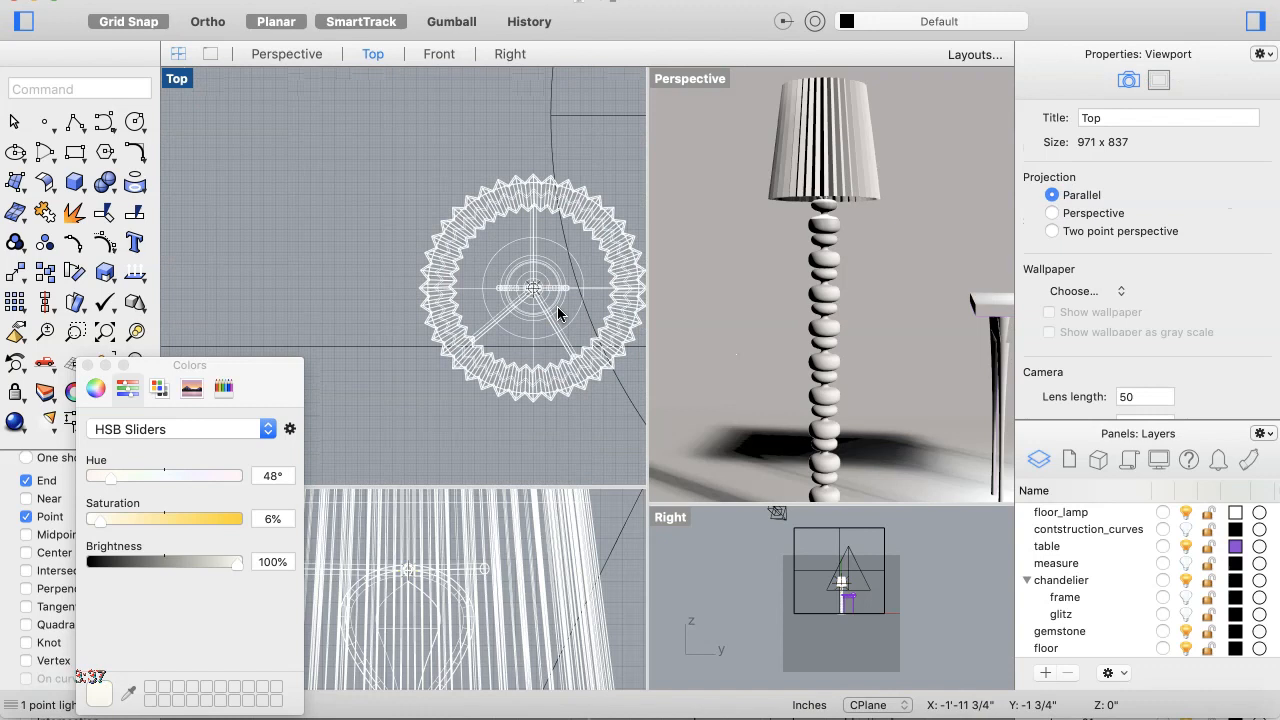
{"action": "scroll", "coordinate": [557, 313], "scroll_direction": "right", "scroll_amount": 3}
{"action": "scroll", "coordinate": [557, 313], "scroll_direction": "down", "scroll_amount": 6}
{"action": "scroll", "coordinate": [557, 313], "scroll_direction": "right", "scroll_amount": 3}
{"action": "scroll", "coordinate": [556, 309], "scroll_direction": "right", "scroll_amount": 2}
{"action": "scroll", "coordinate": [556, 309], "scroll_direction": "down", "scroll_amount": 6}
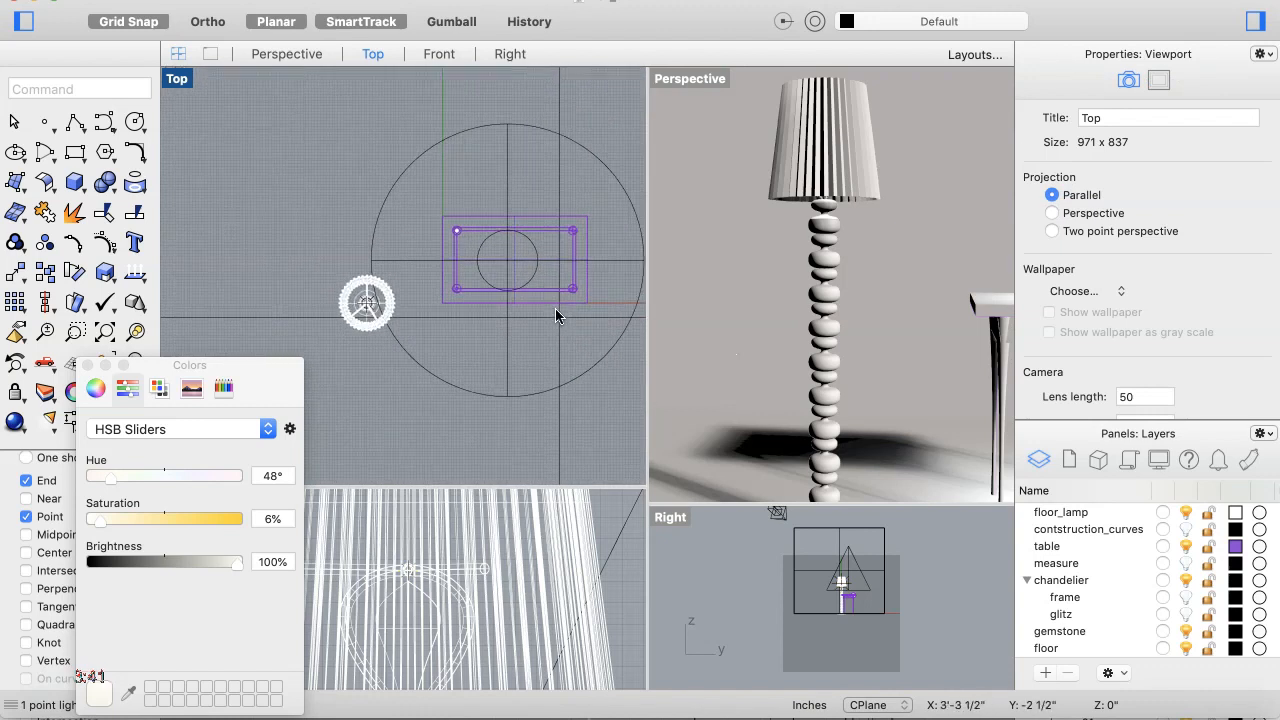
{"action": "scroll", "coordinate": [556, 309], "scroll_direction": "right", "scroll_amount": 4}
{"action": "scroll", "coordinate": [556, 309], "scroll_direction": "down", "scroll_amount": 4}
{"action": "scroll", "coordinate": [555, 308], "scroll_direction": "up", "scroll_amount": 3}
{"action": "scroll", "coordinate": [555, 308], "scroll_direction": "right", "scroll_amount": 3}
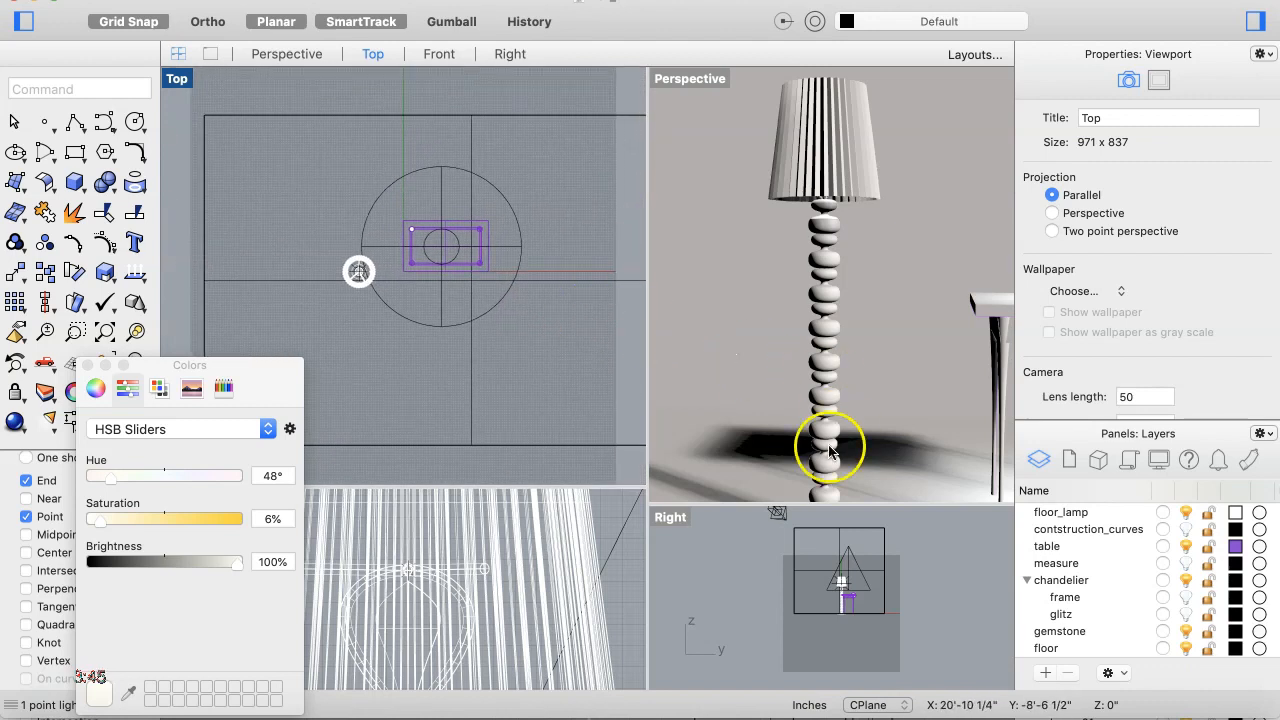
{"action": "scroll", "coordinate": [914, 411], "scroll_direction": "down", "scroll_amount": 10}
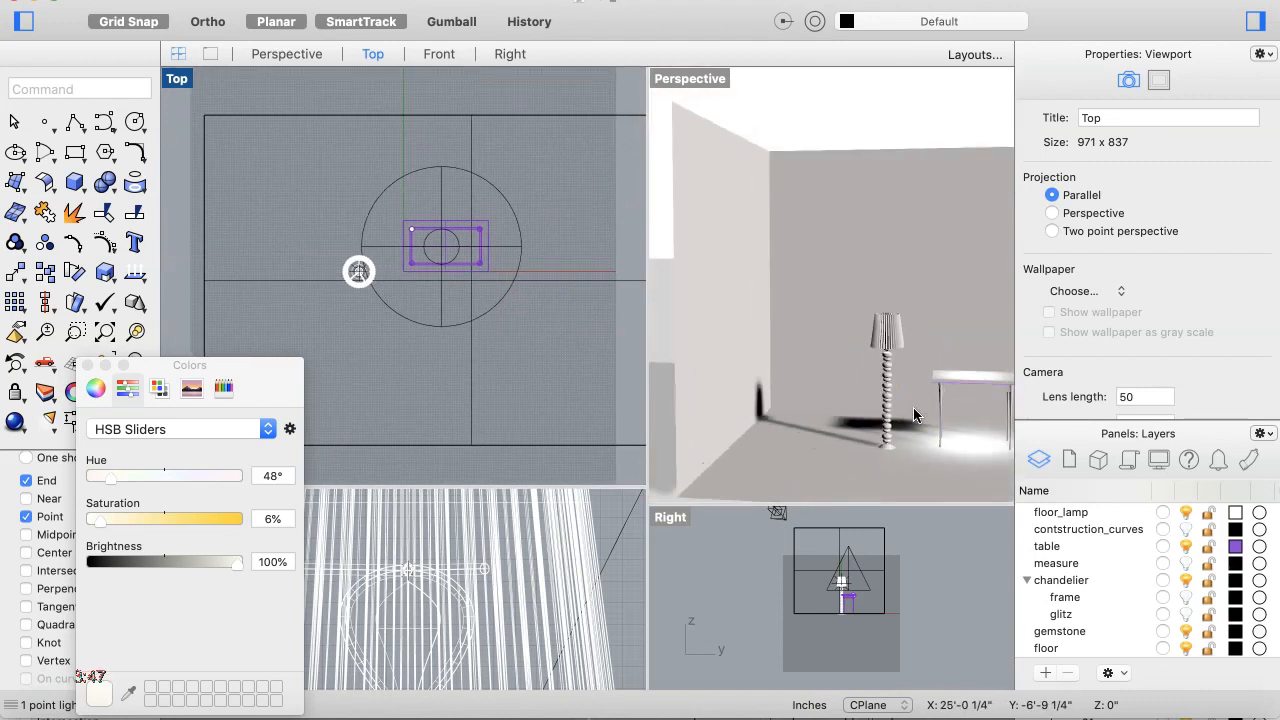
{"action": "scroll", "coordinate": [913, 407], "scroll_direction": "right", "scroll_amount": 5}
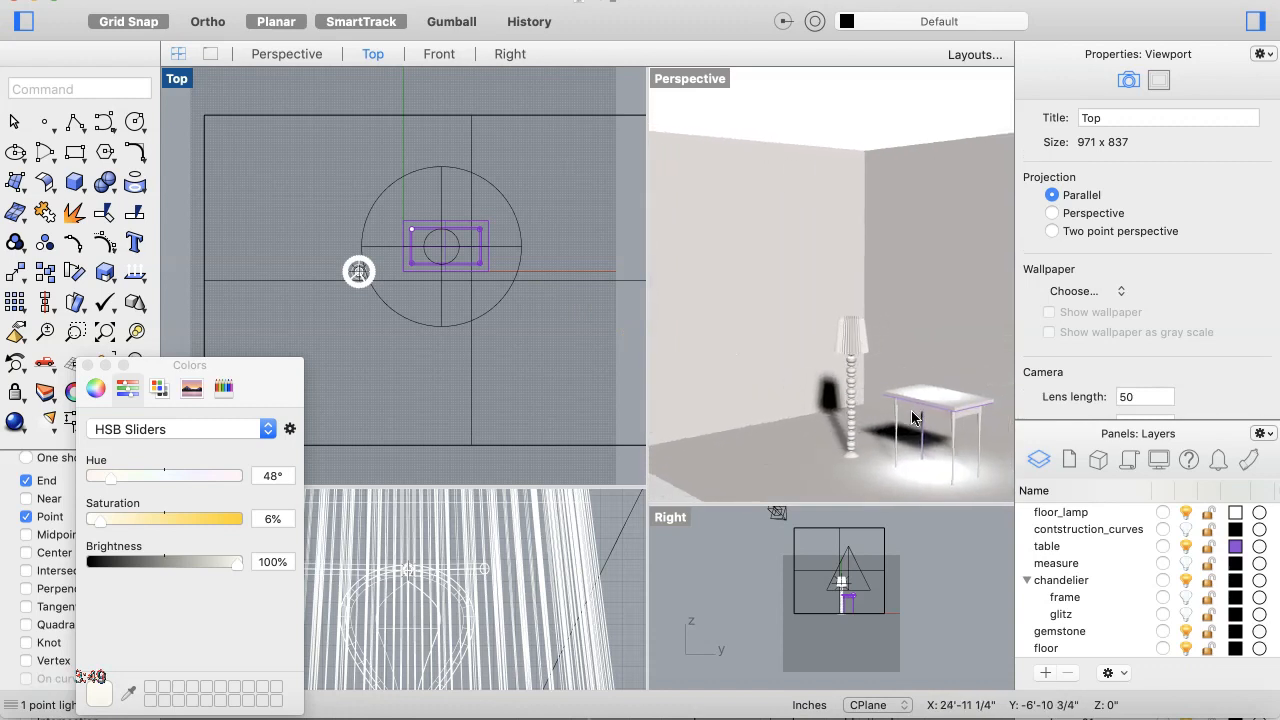
{"action": "scroll", "coordinate": [912, 409], "scroll_direction": "down", "scroll_amount": 6}
{"action": "right_click_drag", "start_coordinate": [909, 409], "coordinate": [910, 435]}
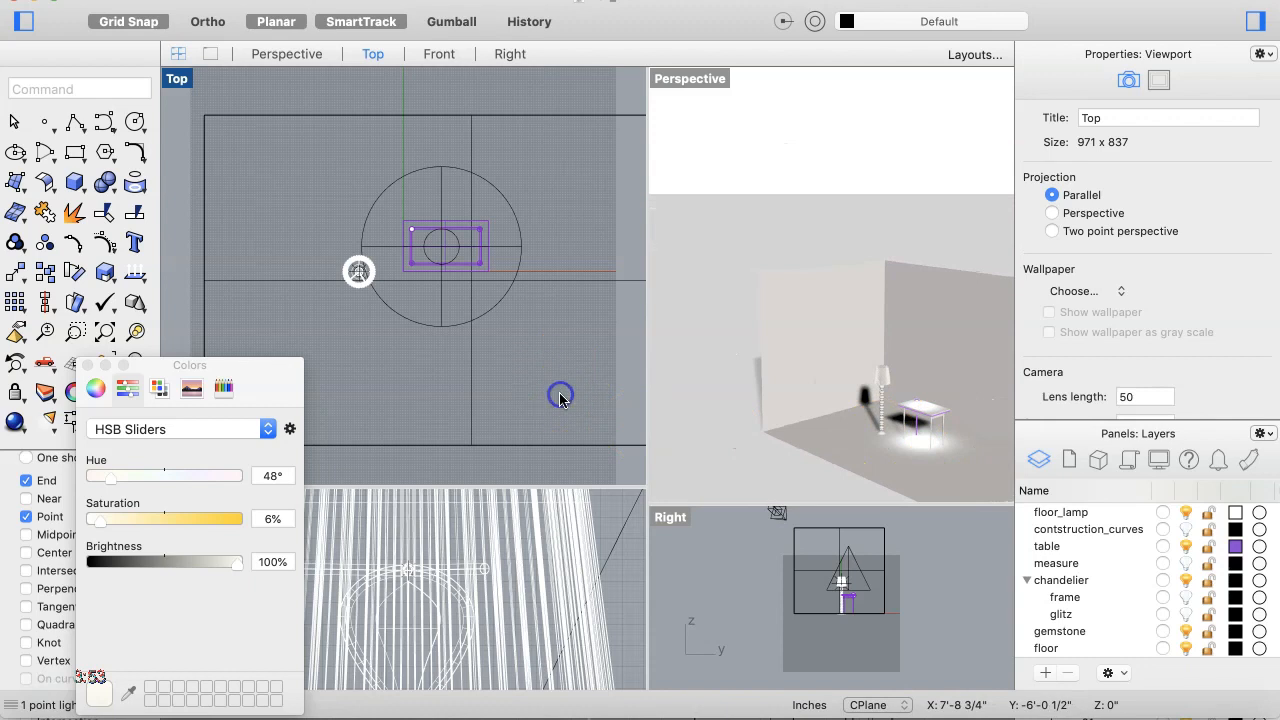
{"action": "right_click_drag", "start_coordinate": [855, 406], "coordinate": [855, 406]}
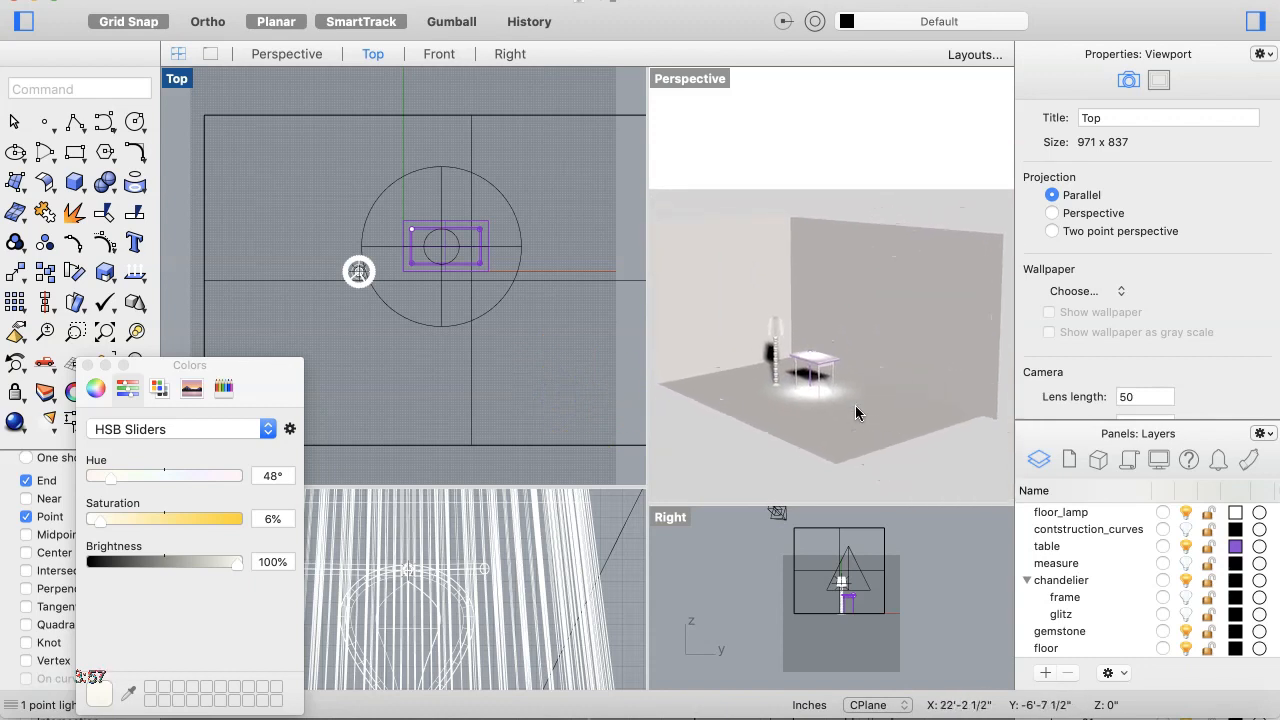
{"action": "scroll", "coordinate": [855, 399], "scroll_direction": "up", "scroll_amount": 5}
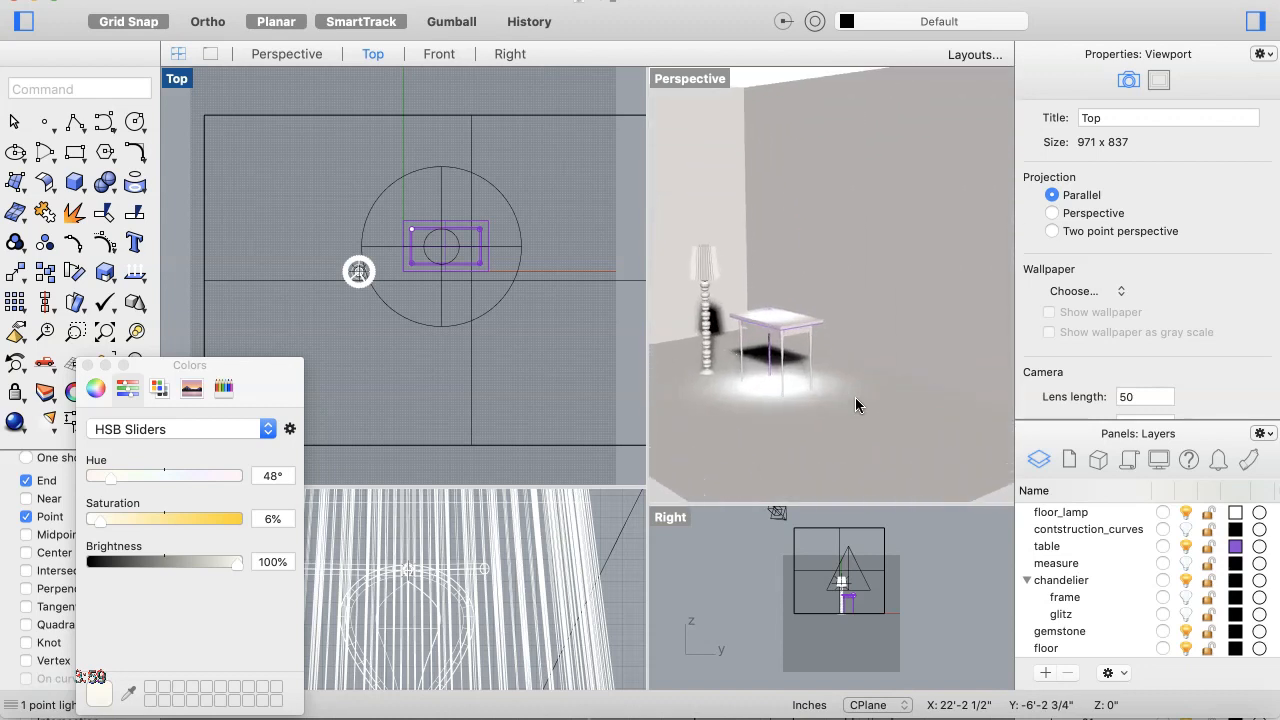
{"action": "right_click_drag", "start_coordinate": [855, 399], "coordinate": [855, 399]}
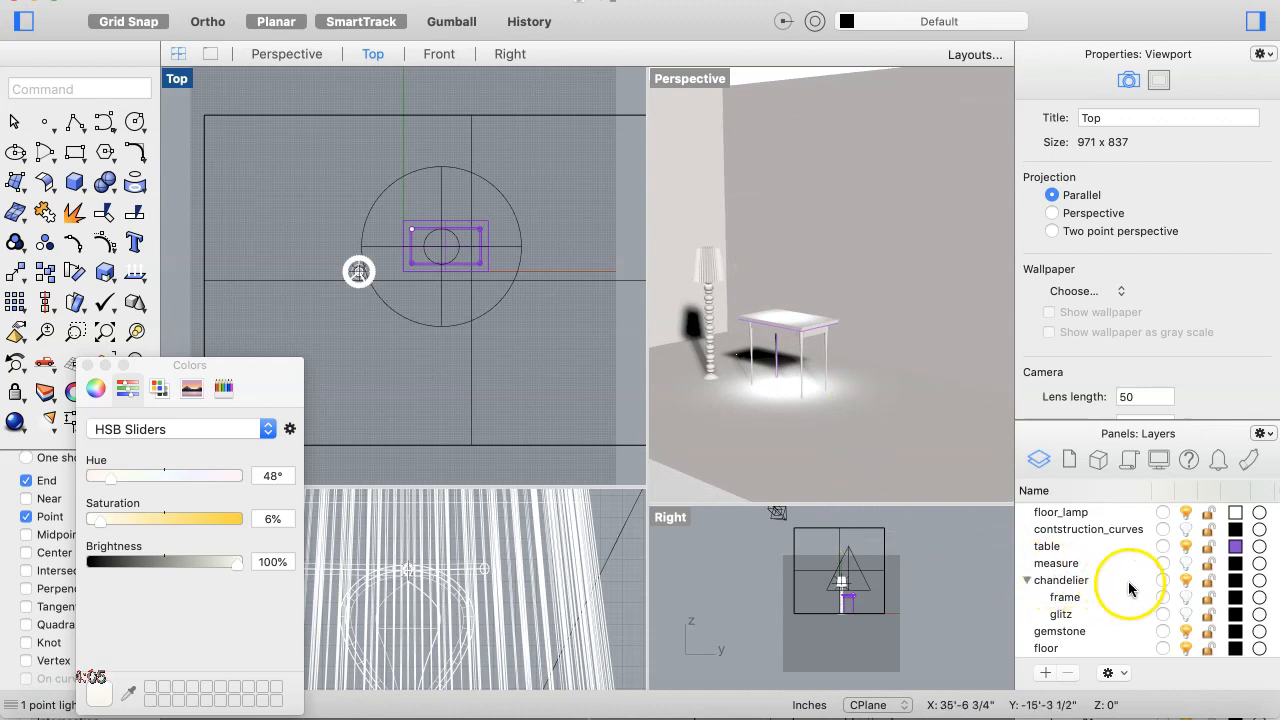
Step: Move the point light onto the floor_lamp layer, selecting it in the Front view while the lamp layer is hidden
{"action": "left_click", "coordinate": [1186, 511]}
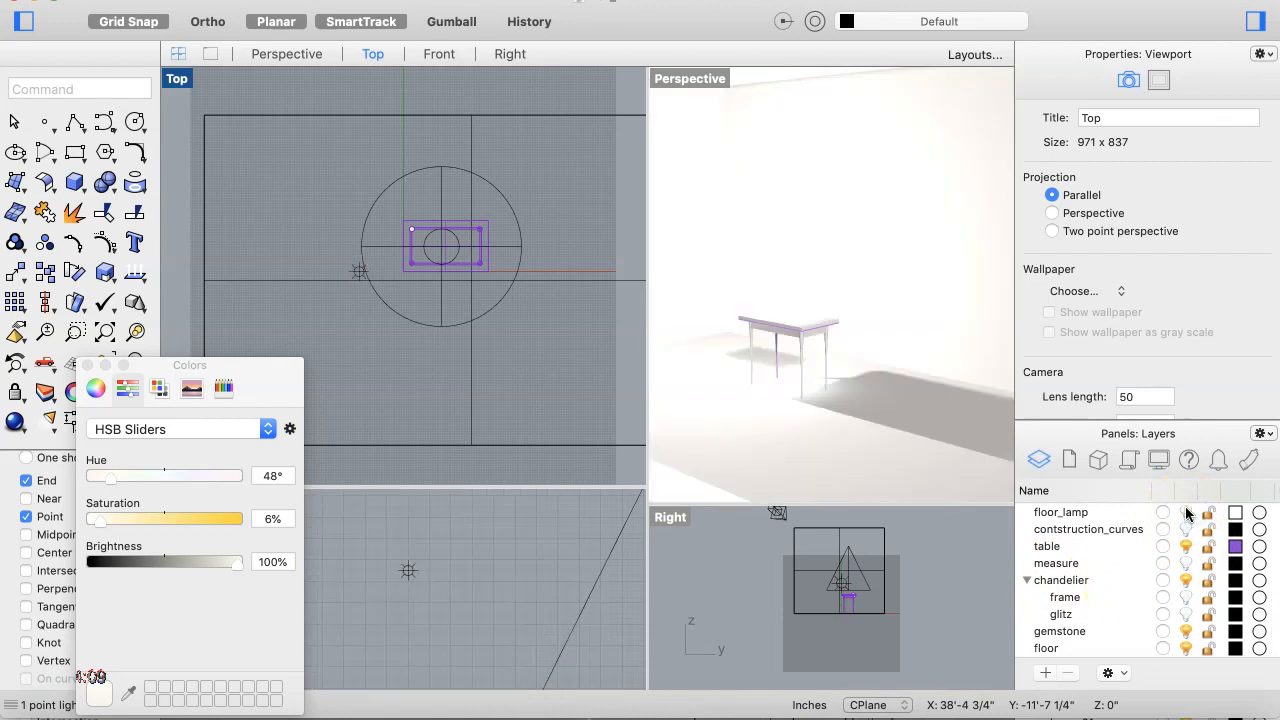
{"action": "left_click", "coordinate": [1186, 512]}
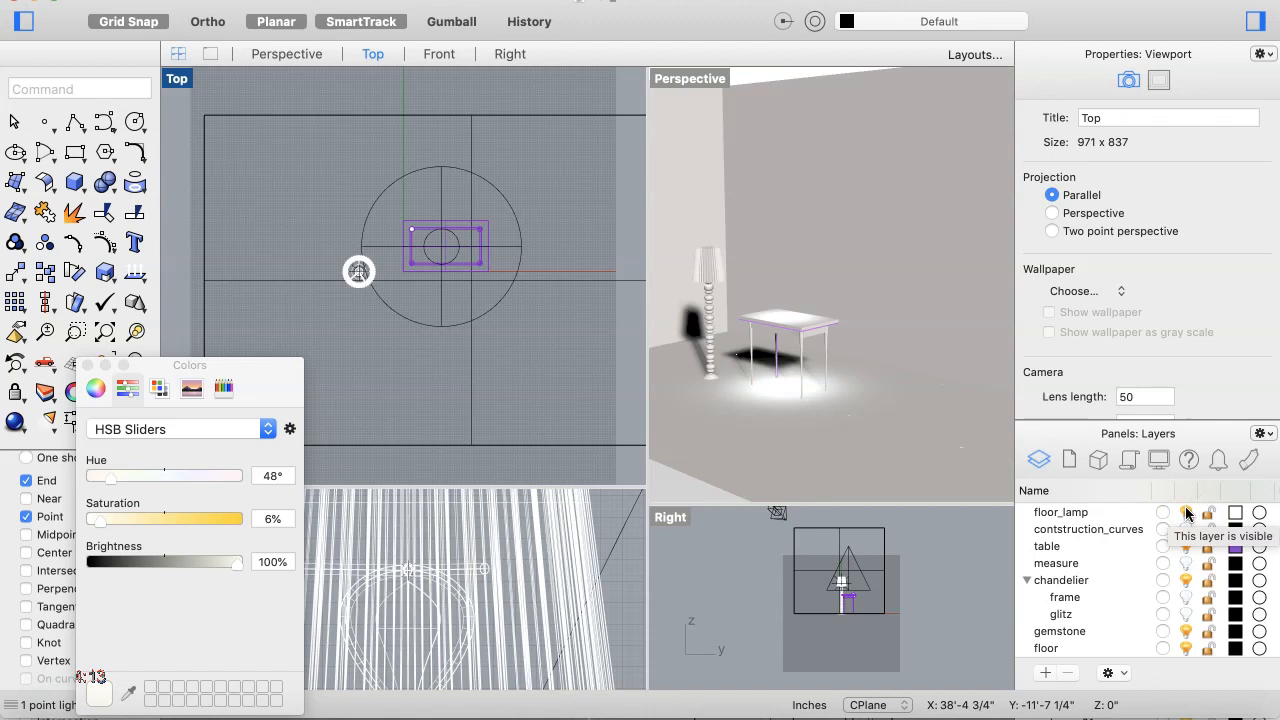
{"action": "left_click", "coordinate": [1186, 512]}
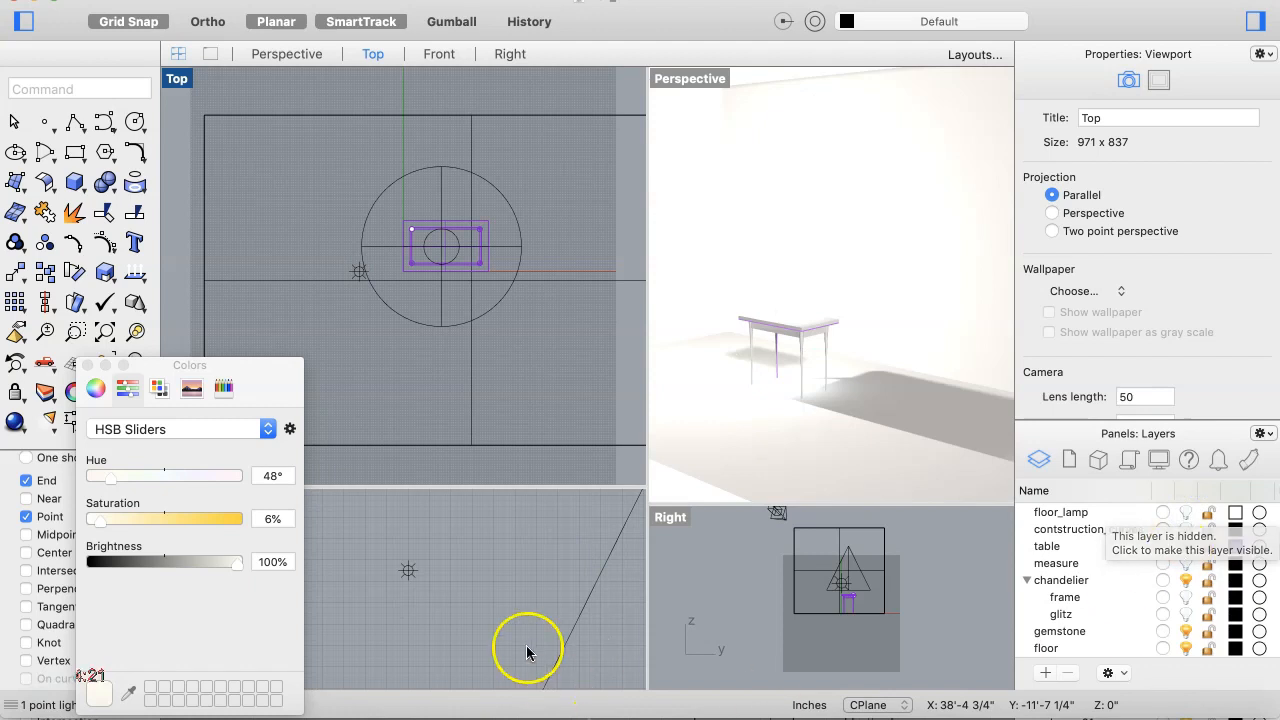
{"action": "left_click_drag", "start_coordinate": [430, 561], "coordinate": [372, 594]}
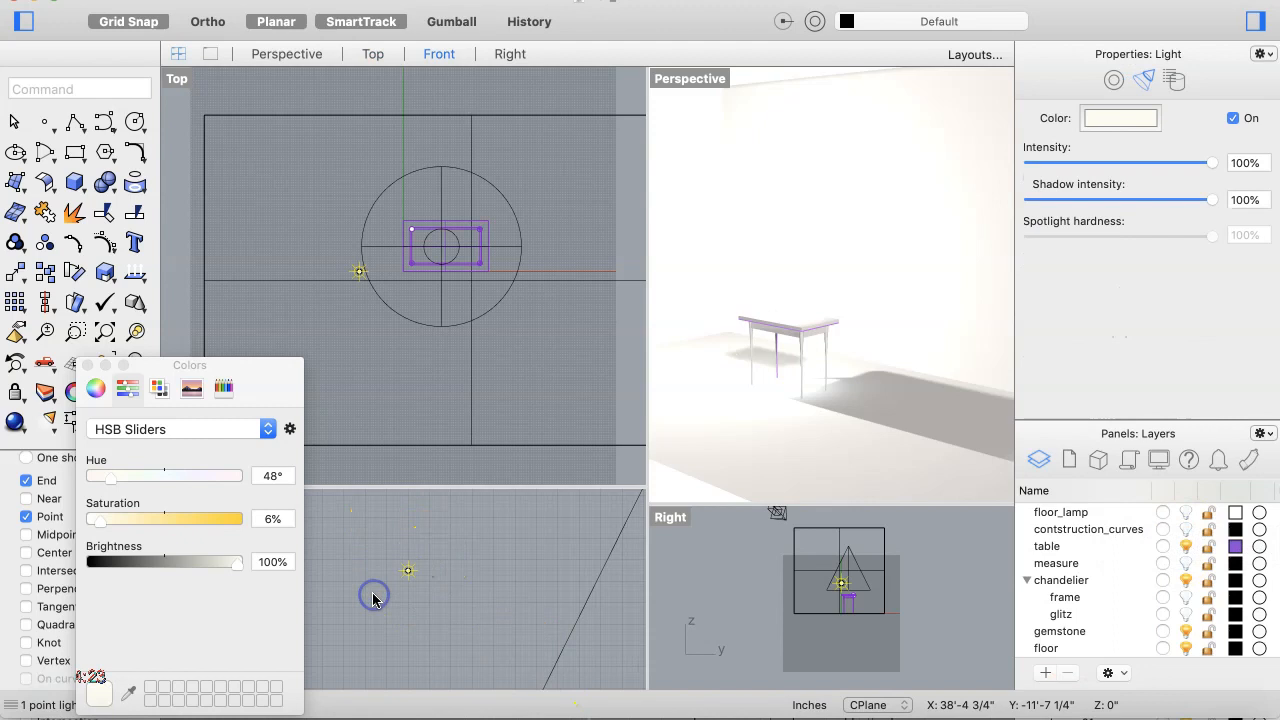
{"action": "right_click", "coordinate": [1061, 516]}
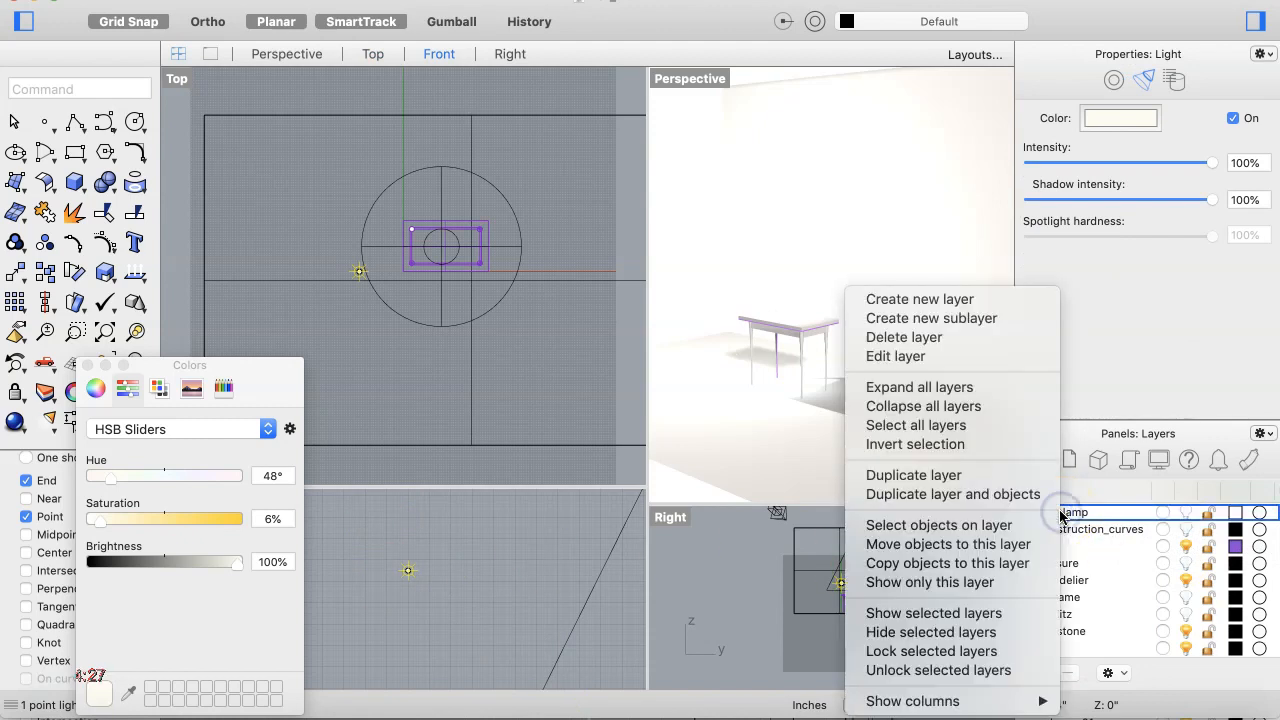
{"action": "left_click", "coordinate": [934, 548]}
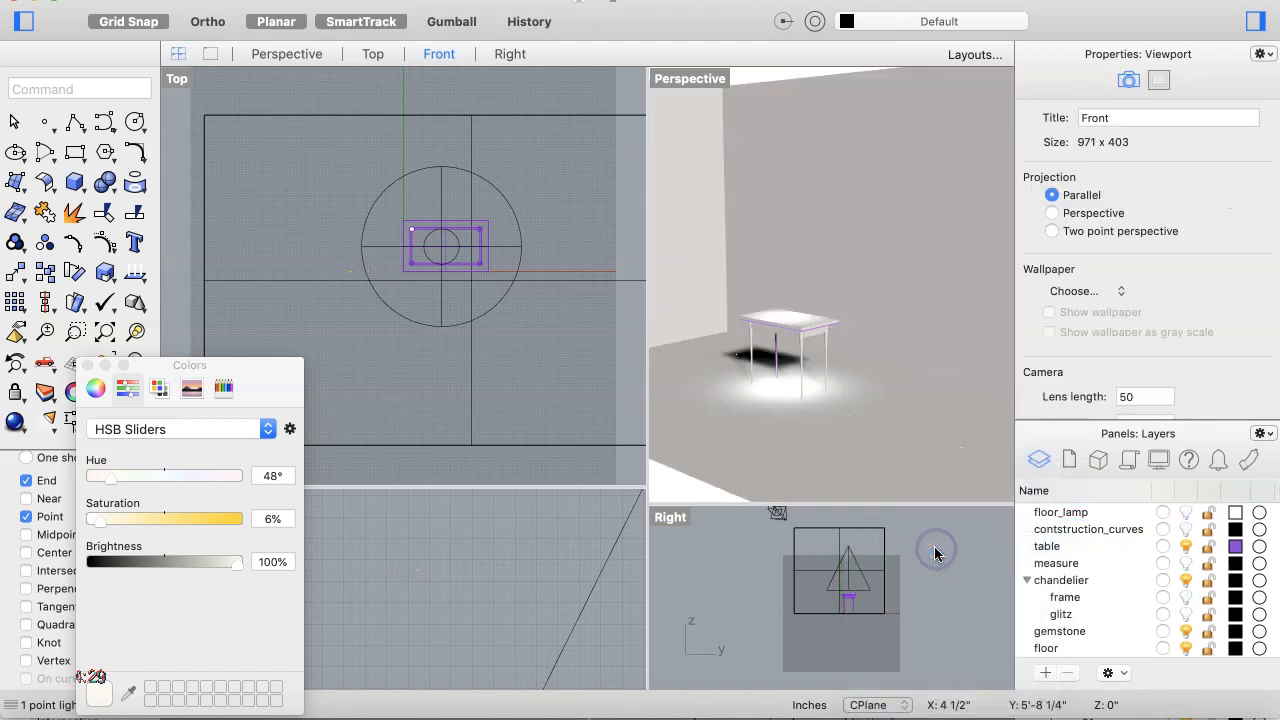
Step: Turn on the chandelier layer together with its frame and glitz sublayers
{"action": "scroll", "coordinate": [1095, 565], "scroll_direction": "down", "scroll_amount": 1}
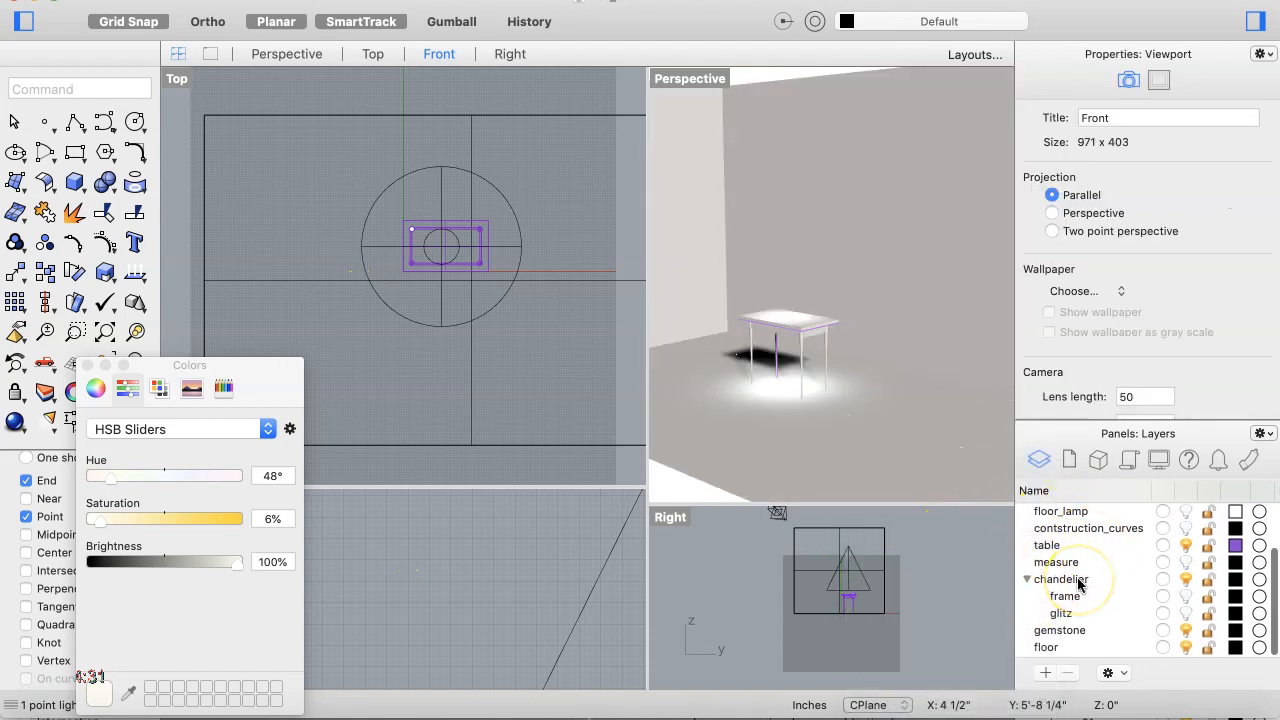
{"action": "scroll", "coordinate": [1078, 580], "scroll_direction": "down", "scroll_amount": 1}
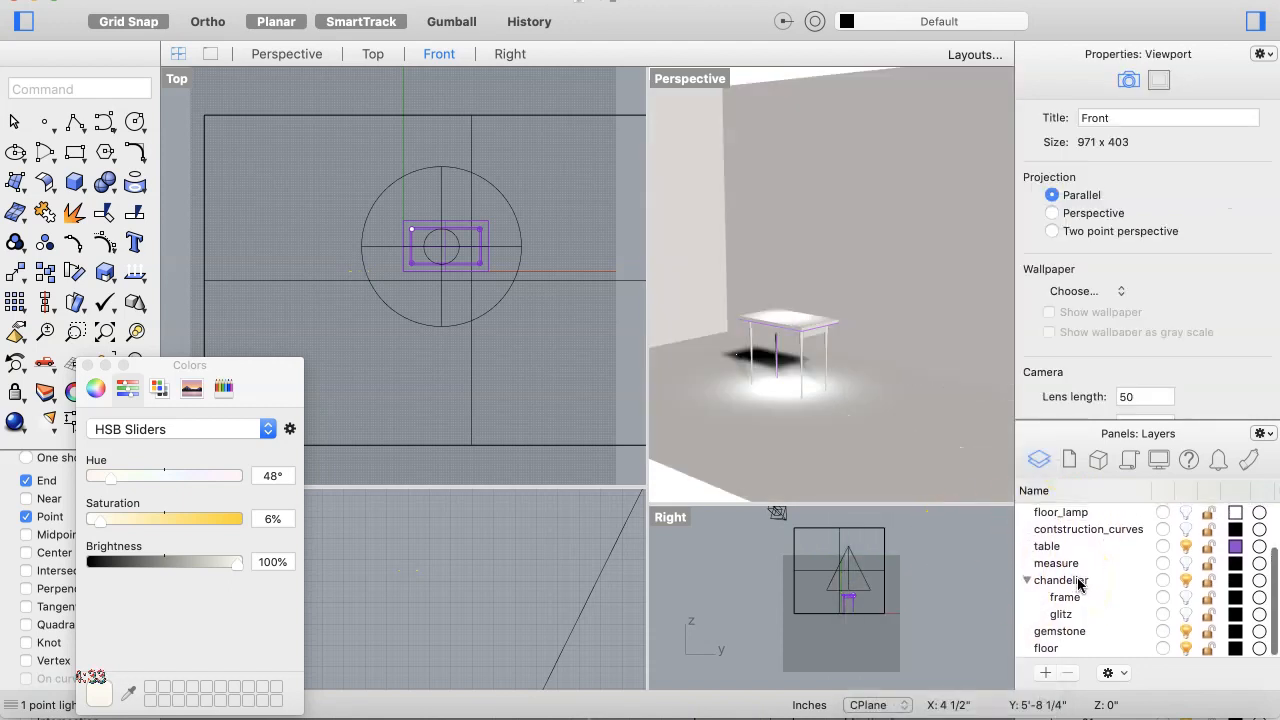
{"action": "left_click", "coordinate": [1187, 580]}
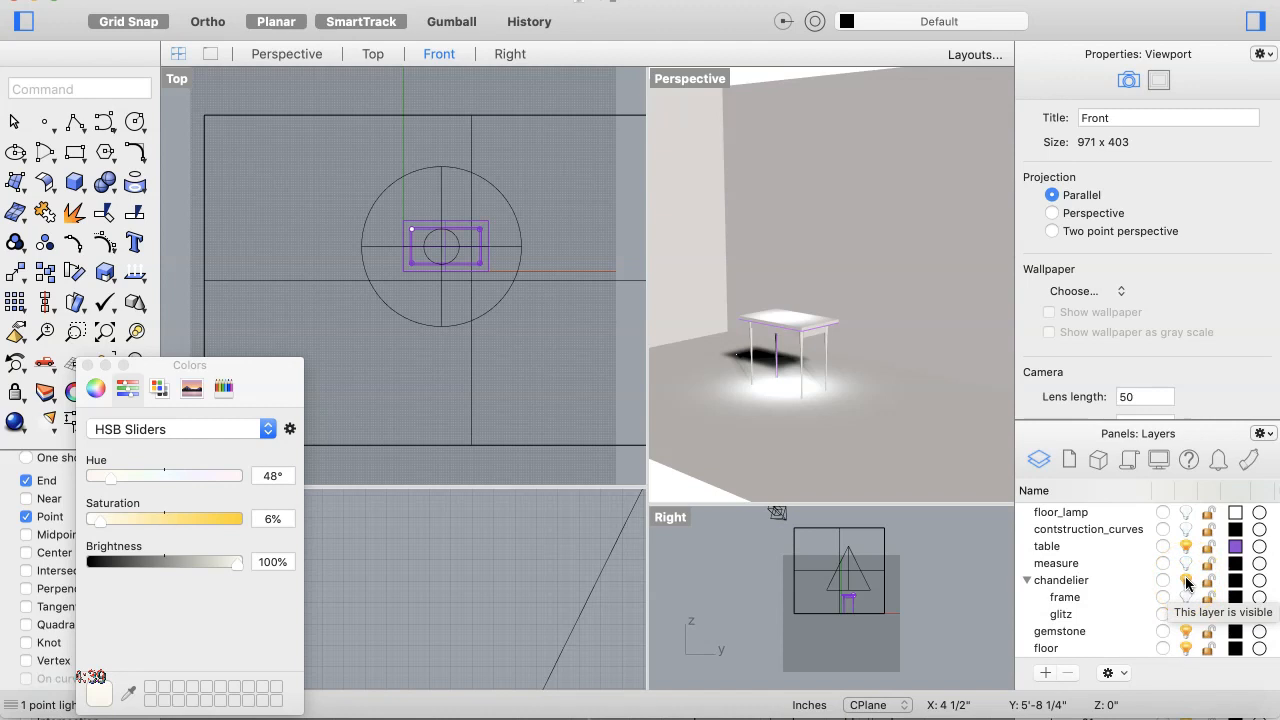
{"action": "left_click", "coordinate": [1187, 580]}
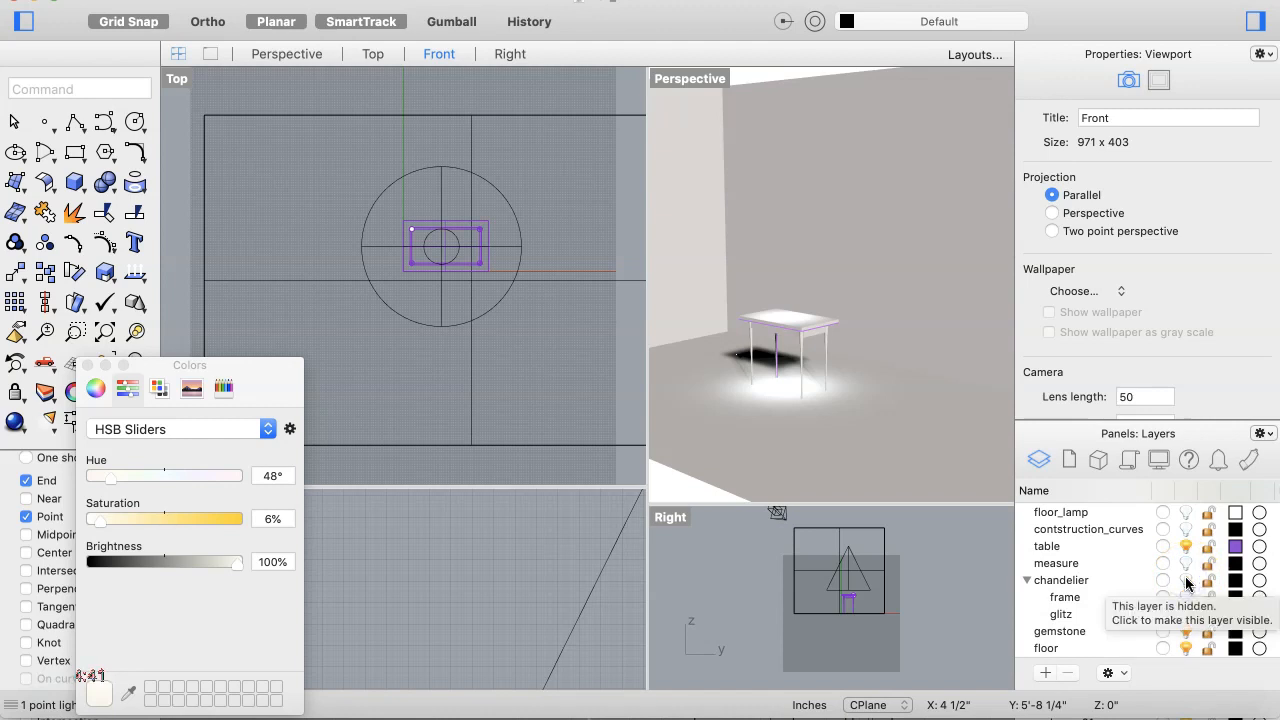
{"action": "left_click", "coordinate": [1187, 581]}
{"action": "left_click", "coordinate": [1187, 597]}
{"action": "left_click", "coordinate": [1186, 615]}
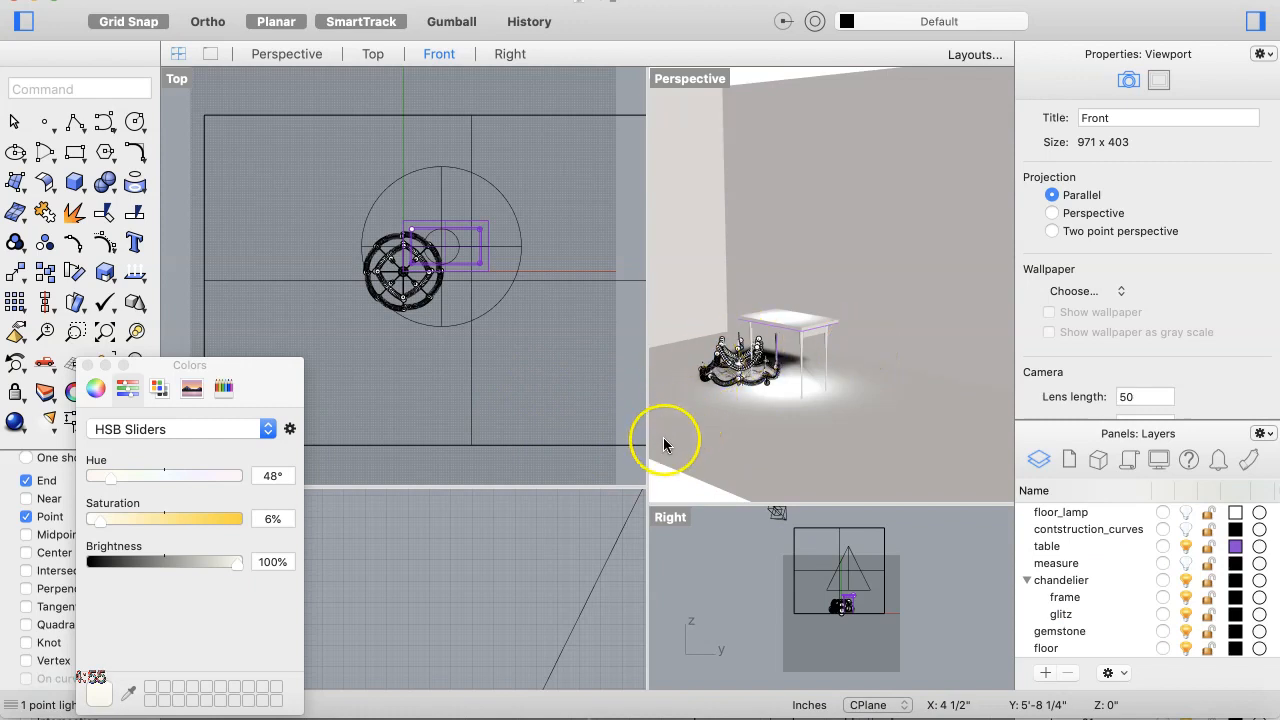
Step: Try to select the chandelier's objects, first by clicking it in Perspective, then through its layer
{"action": "left_click", "coordinate": [673, 482]}
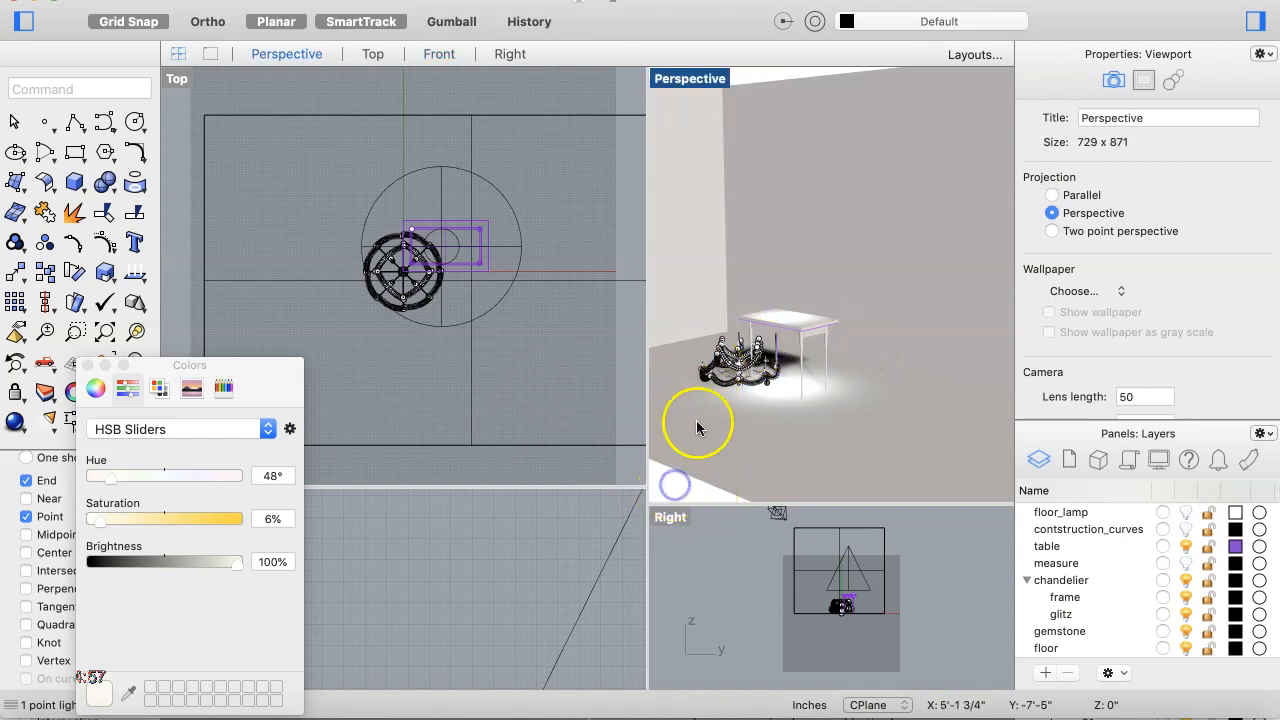
{"action": "left_click", "coordinate": [742, 356]}
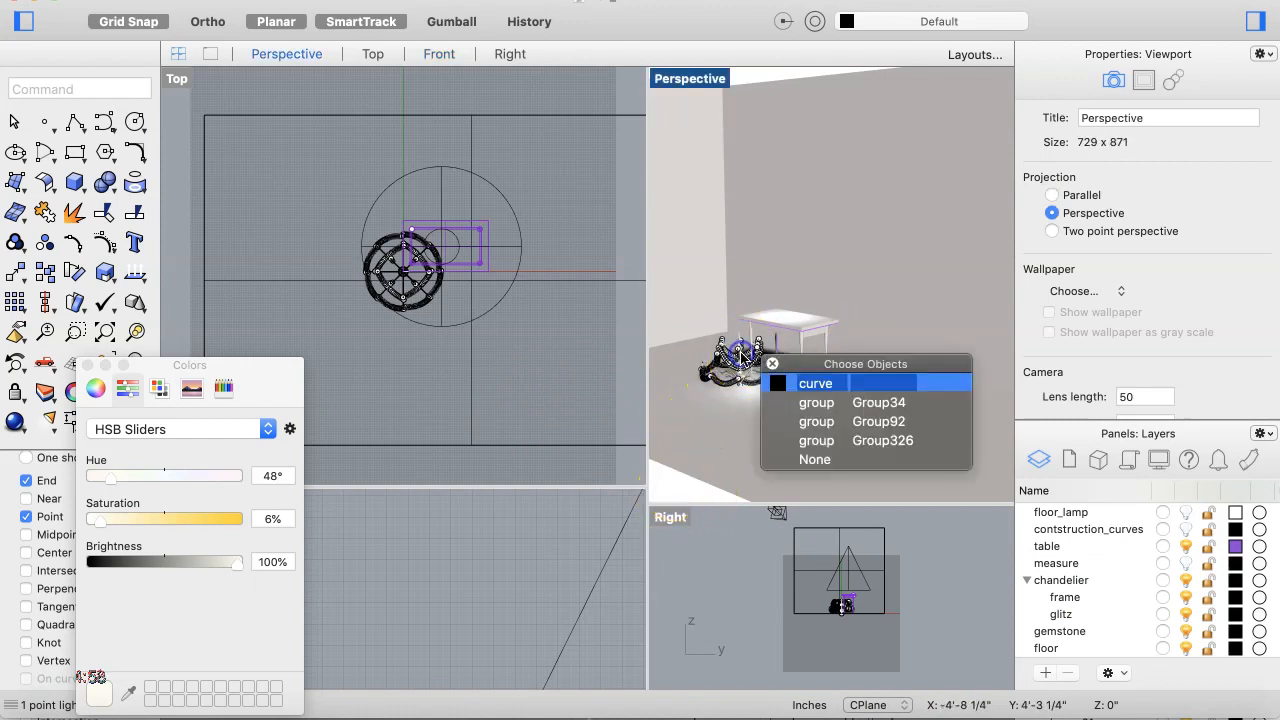
{"action": "left_click", "coordinate": [815, 462]}
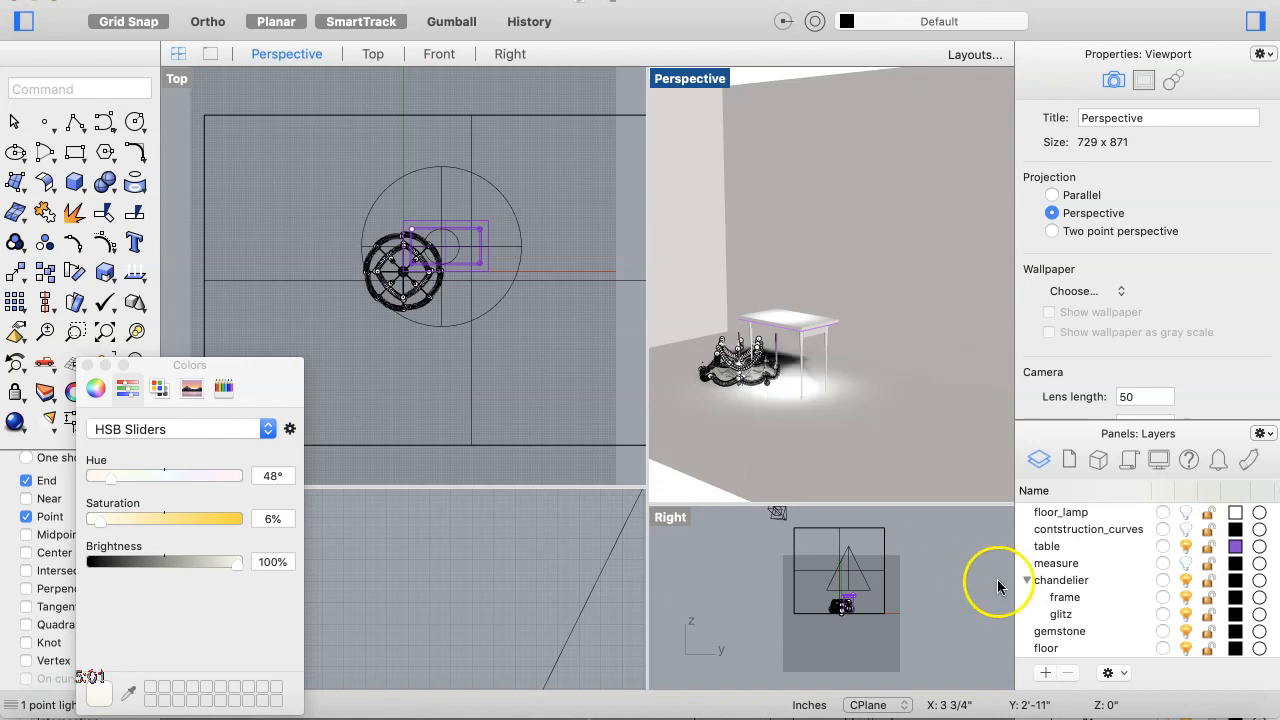
{"action": "right_click", "coordinate": [1060, 585]}
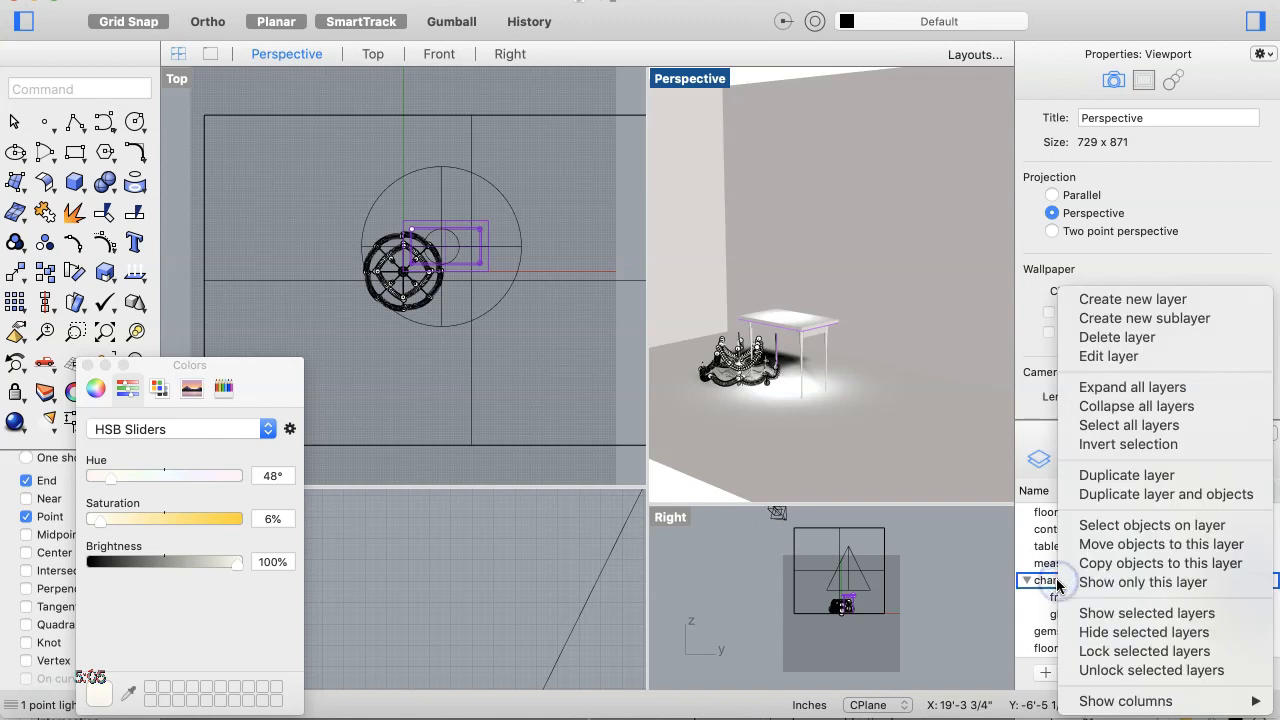
{"action": "left_click", "coordinate": [1127, 527]}
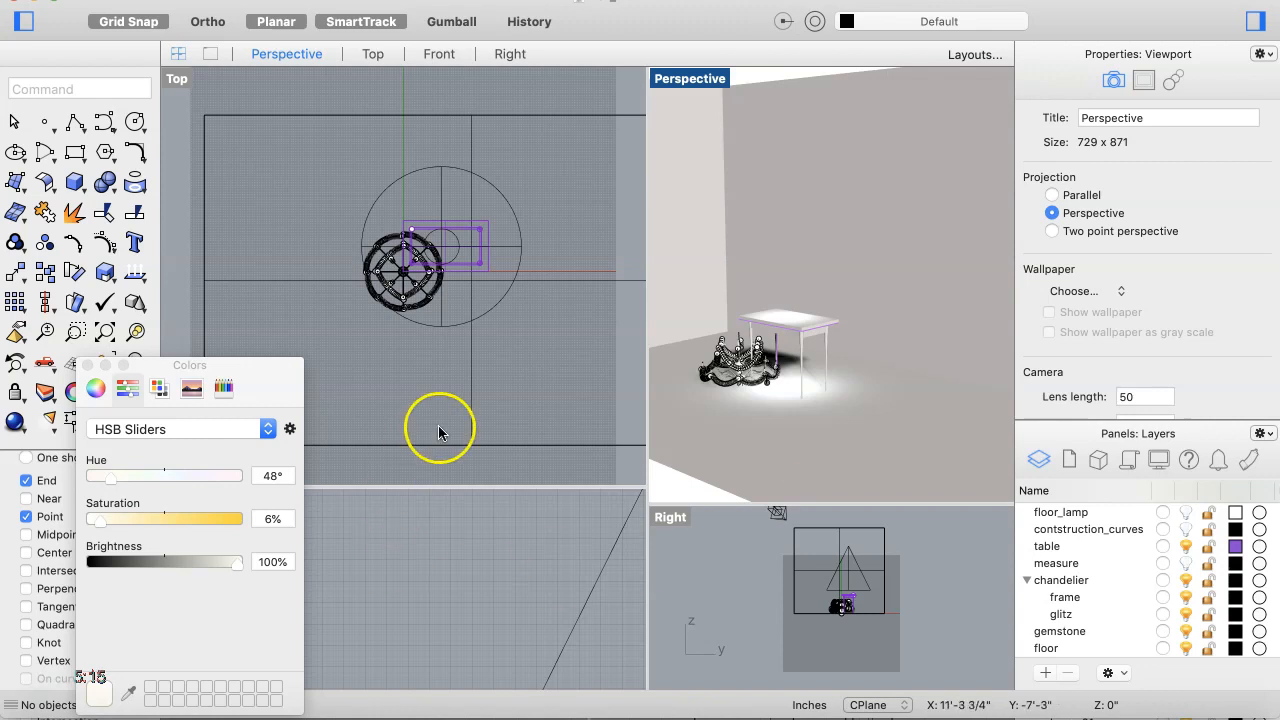
Step: Close the Colors panel and zoom the Perspective view in on the chandelier beside the table
{"action": "left_click", "coordinate": [88, 366]}
{"action": "left_click", "coordinate": [719, 396]}
{"action": "scroll", "coordinate": [719, 396], "scroll_direction": "up", "scroll_amount": 3}
{"action": "scroll", "coordinate": [719, 396], "scroll_direction": "up", "scroll_amount": 2}
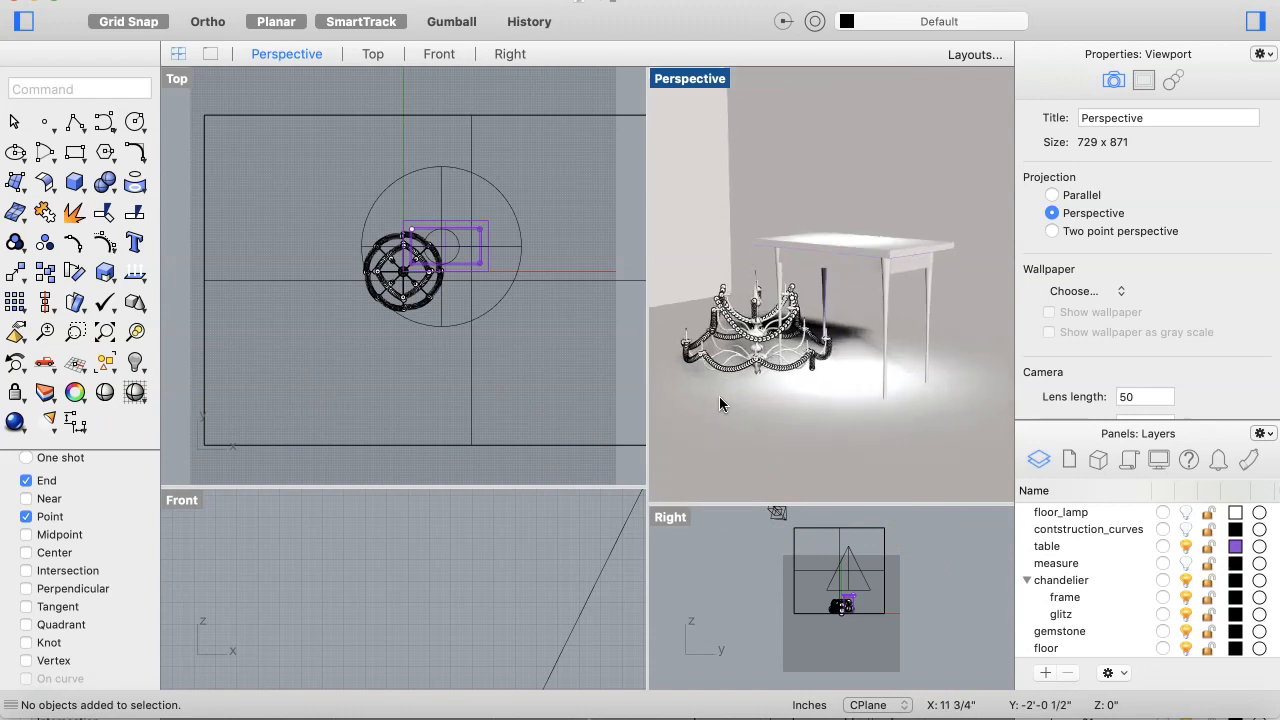
Step: Select the chandelier's frame and glitz objects through their layers and move the chandelier up above the table in the Right view
{"action": "right_click", "coordinate": [1079, 605]}
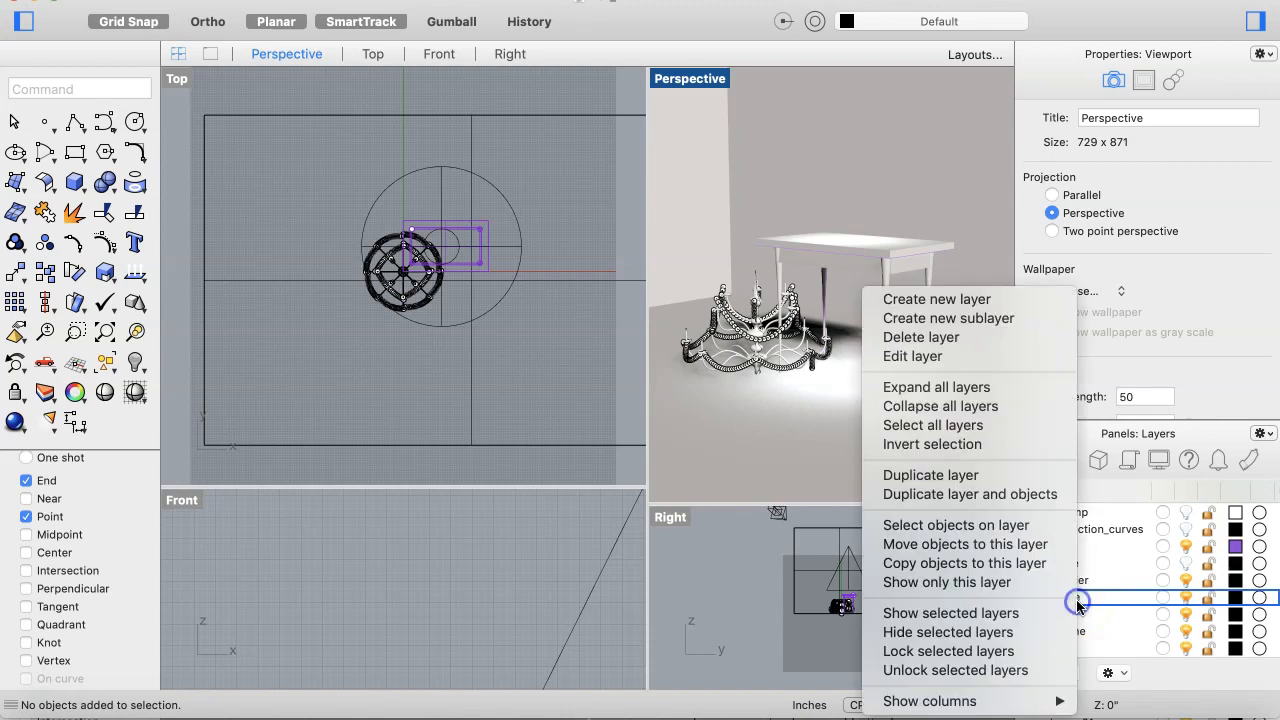
{"action": "left_click", "coordinate": [1025, 525]}
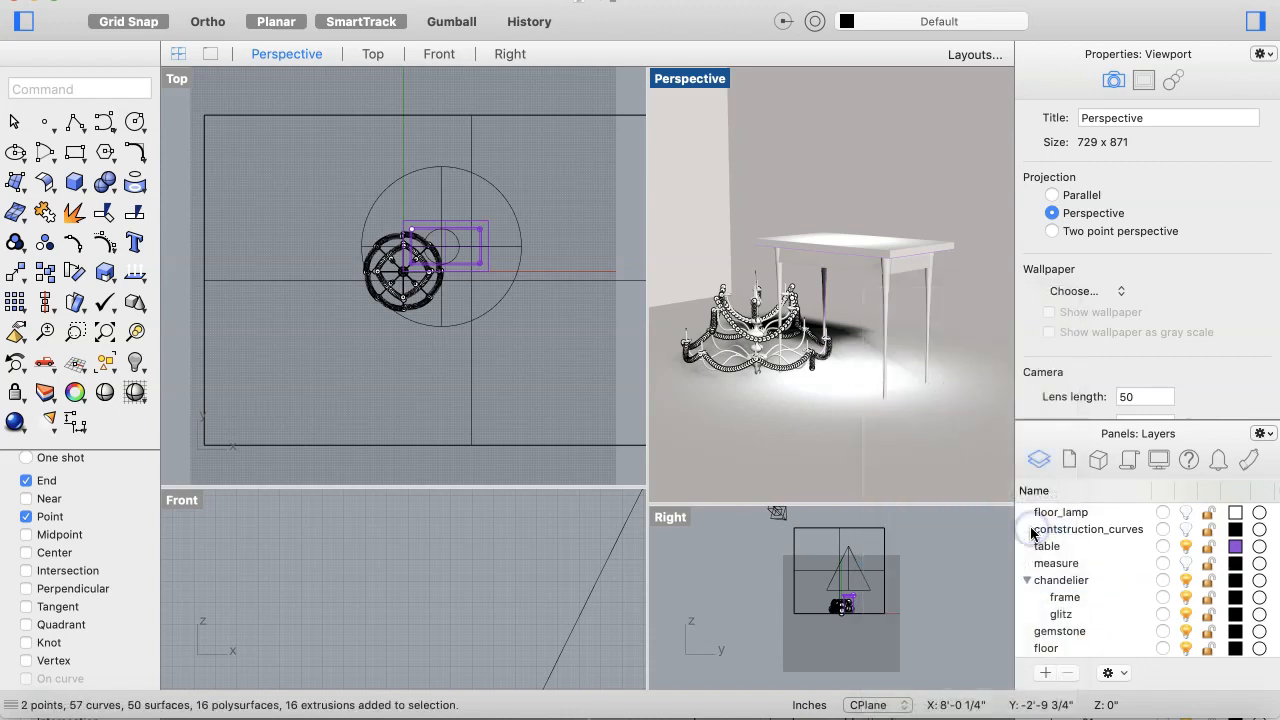
{"action": "right_click", "coordinate": [1068, 613]}
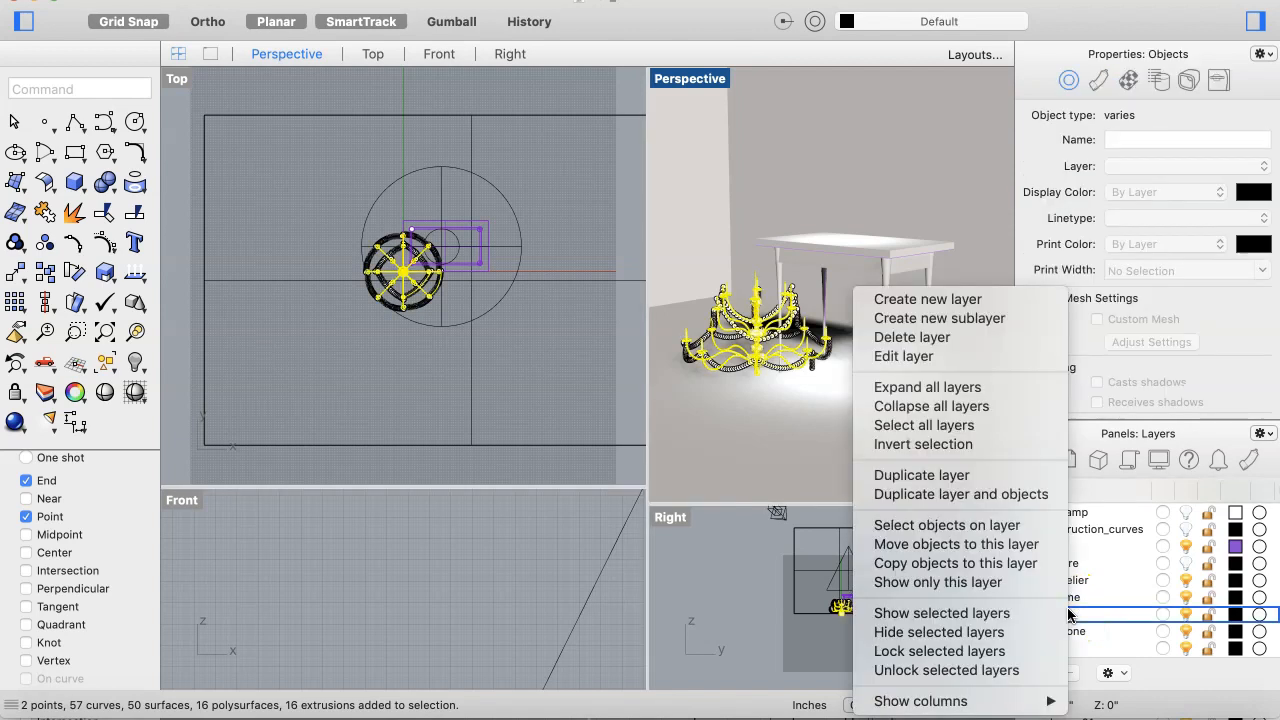
{"action": "left_click", "coordinate": [997, 525]}
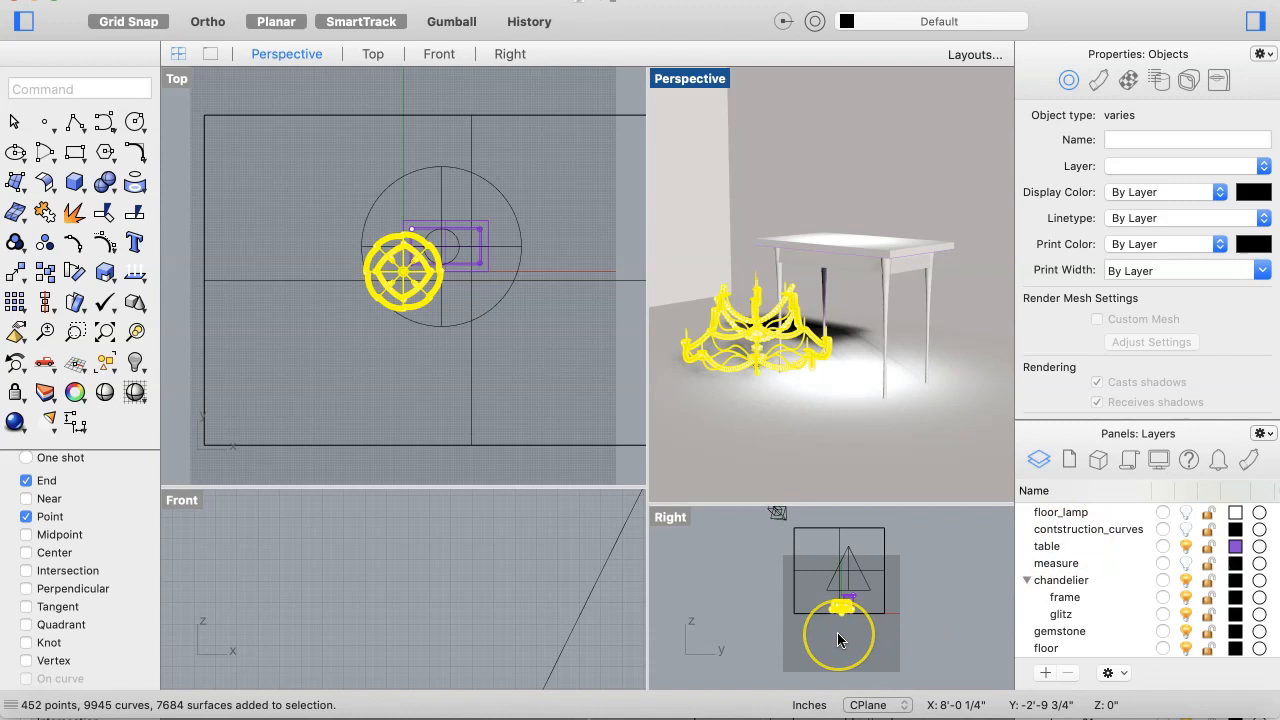
{"action": "scroll", "coordinate": [840, 635], "scroll_direction": "up", "scroll_amount": 3}
{"action": "scroll", "coordinate": [848, 614], "scroll_direction": "up", "scroll_amount": 3}
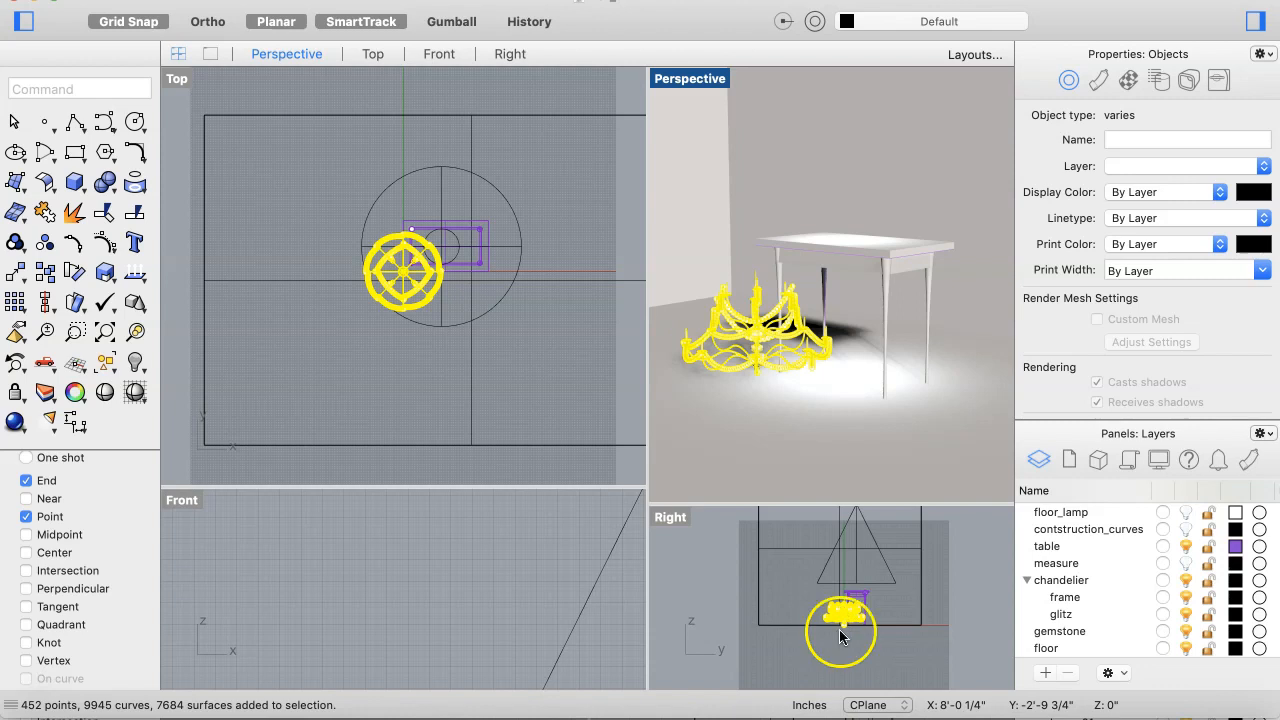
{"action": "left_click_drag", "start_coordinate": [842, 609], "coordinate": [831, 531]}
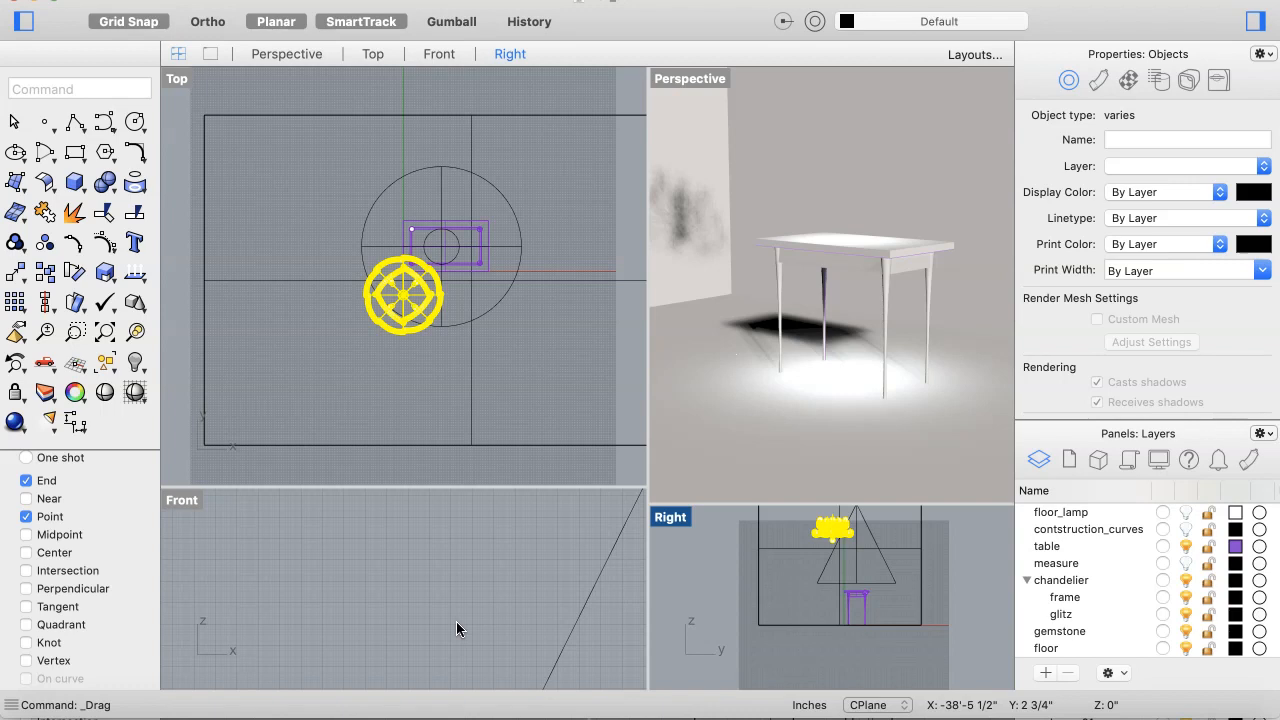
Step: Pick the spotlight hanging over the table in the Front view
{"action": "left_click", "coordinate": [456, 622]}
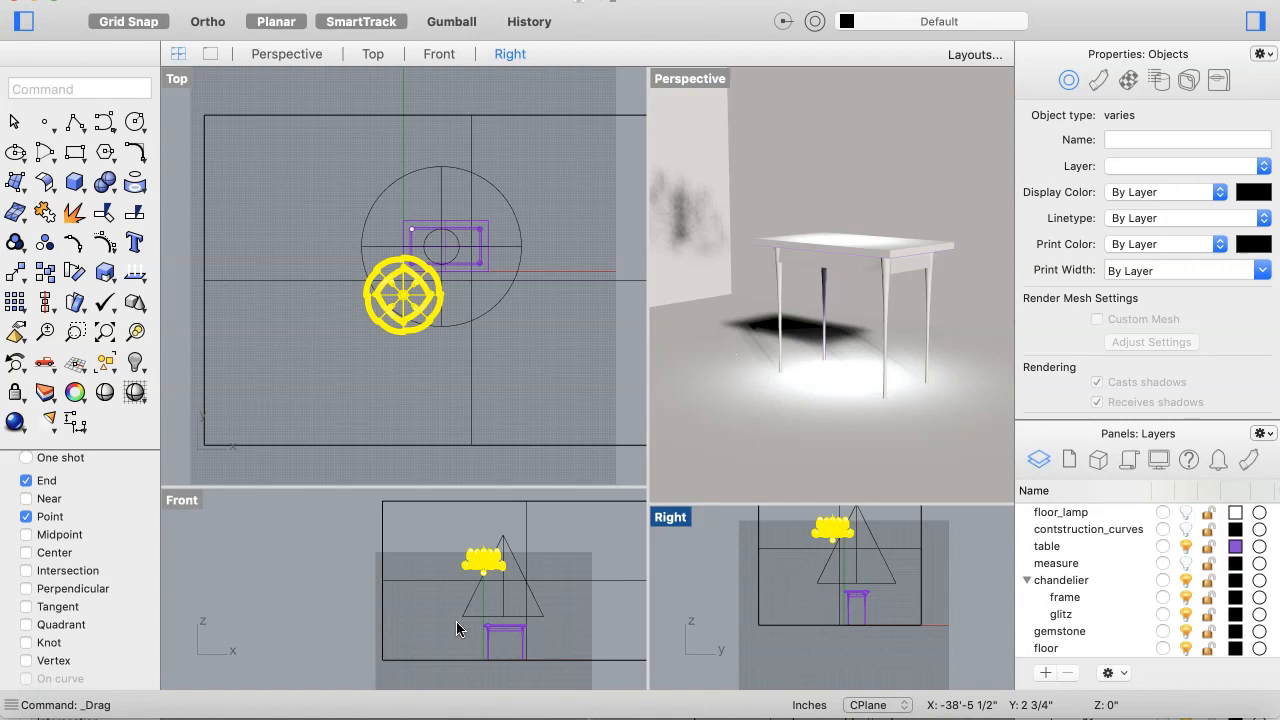
{"action": "left_click", "coordinate": [457, 621]}
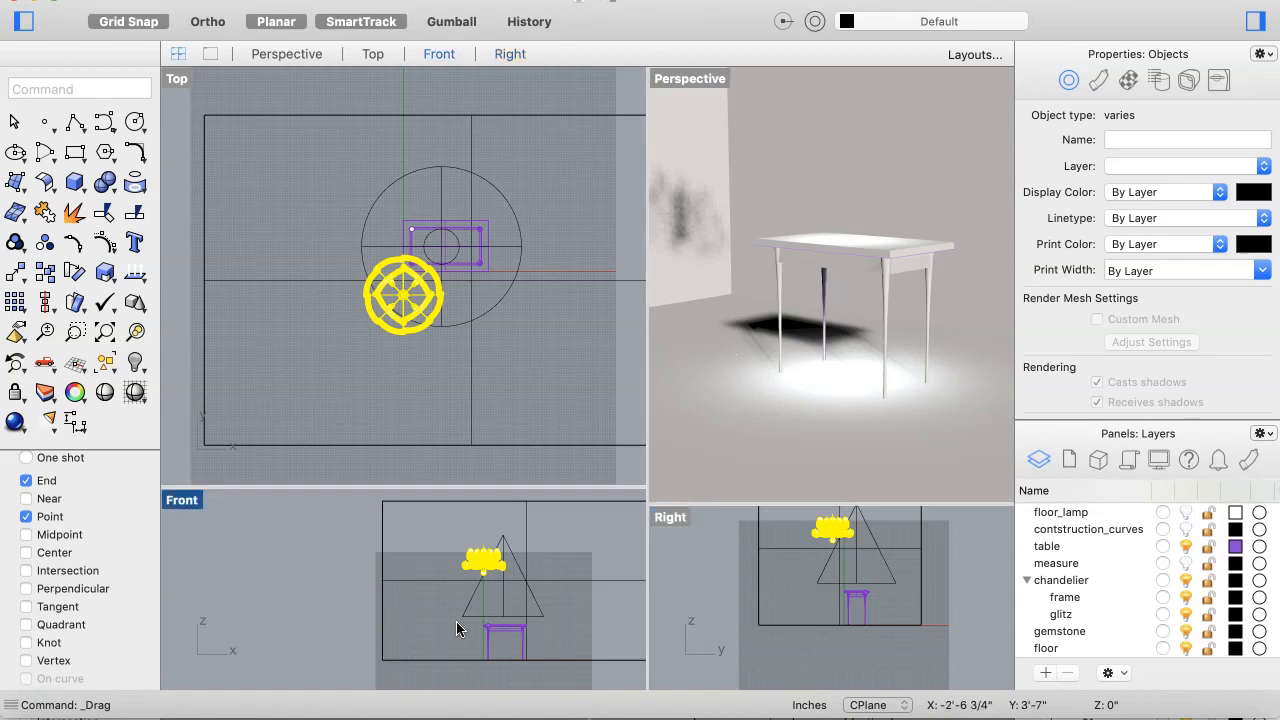
{"action": "left_click", "coordinate": [483, 566]}
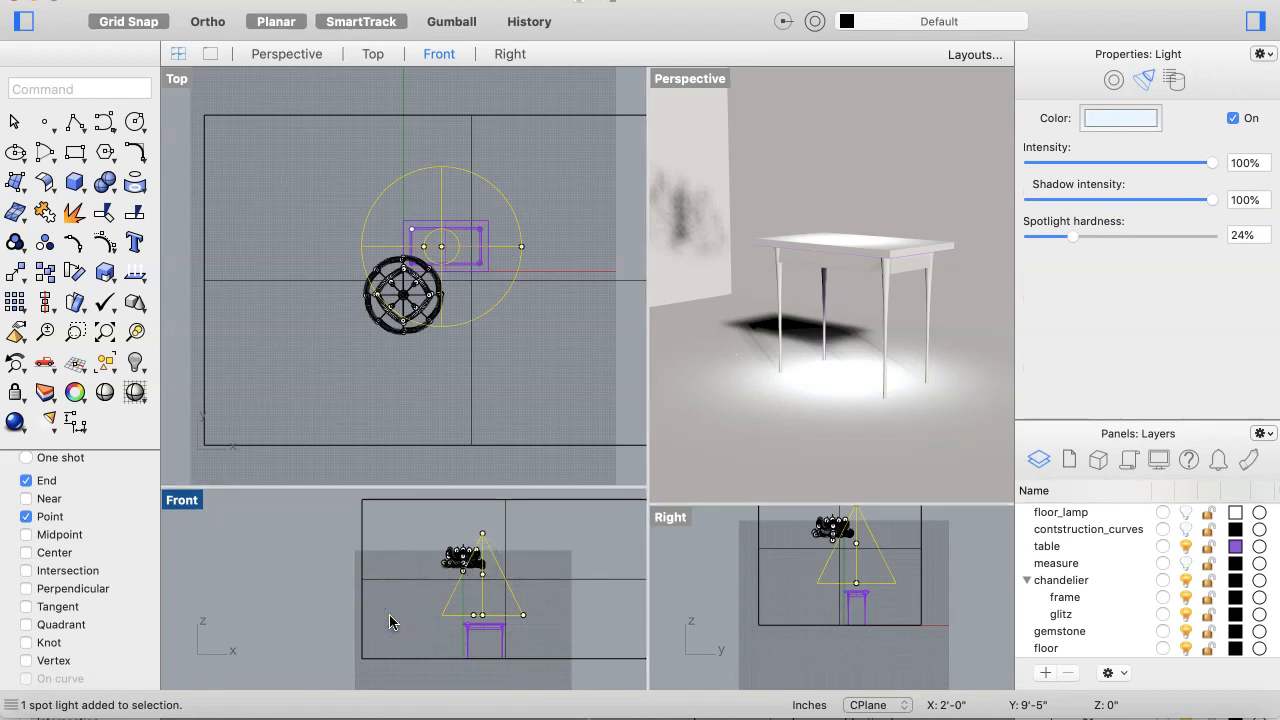
{"action": "left_click", "coordinate": [425, 590]}
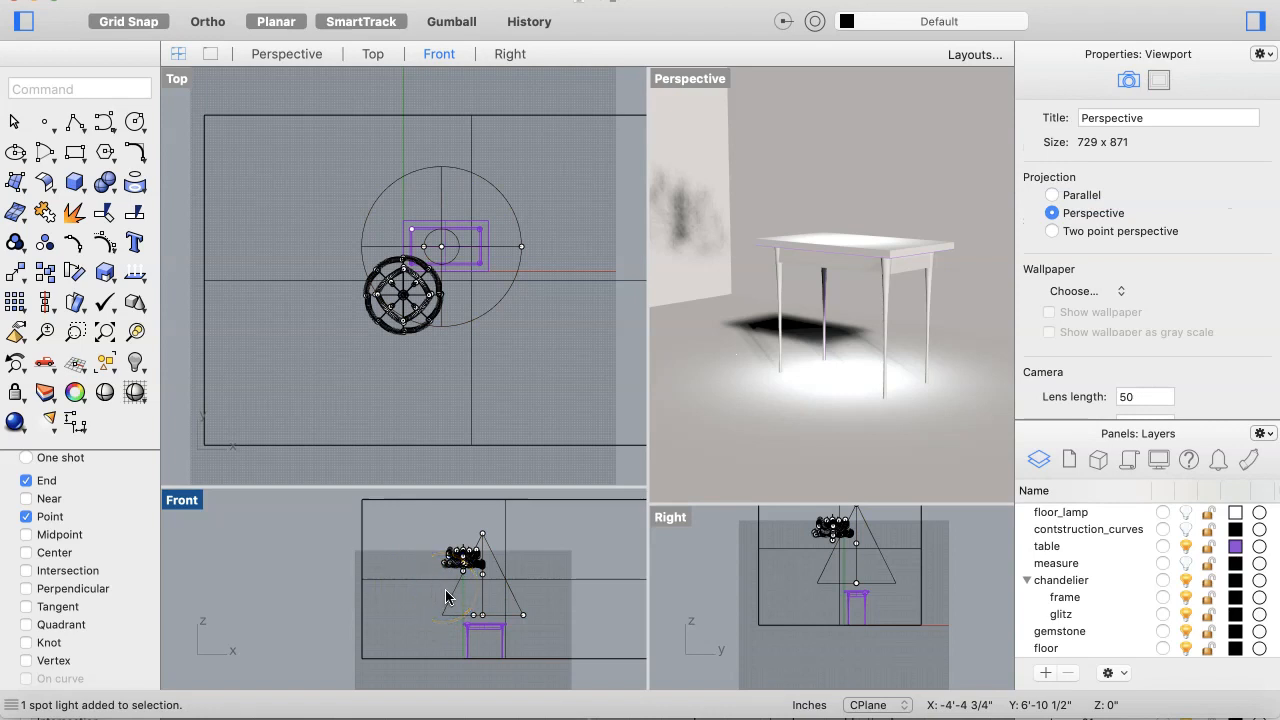
{"action": "left_click", "coordinate": [463, 598]}
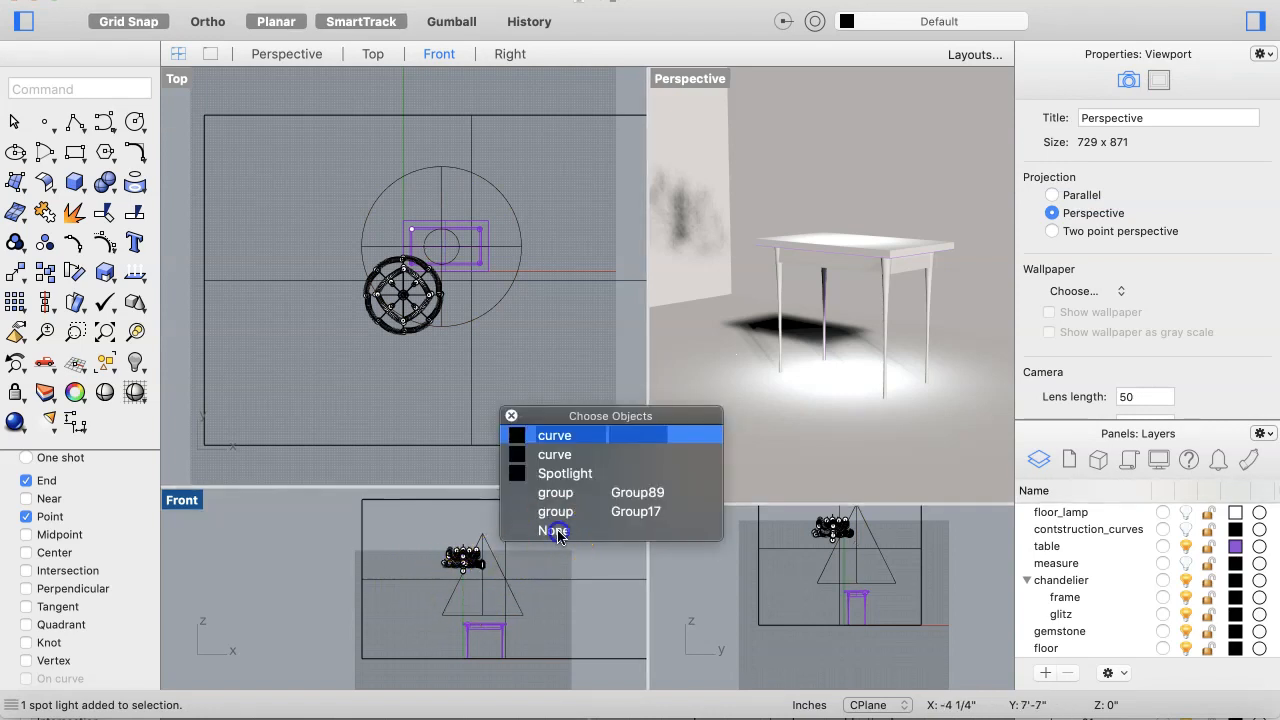
{"action": "left_click", "coordinate": [455, 562]}
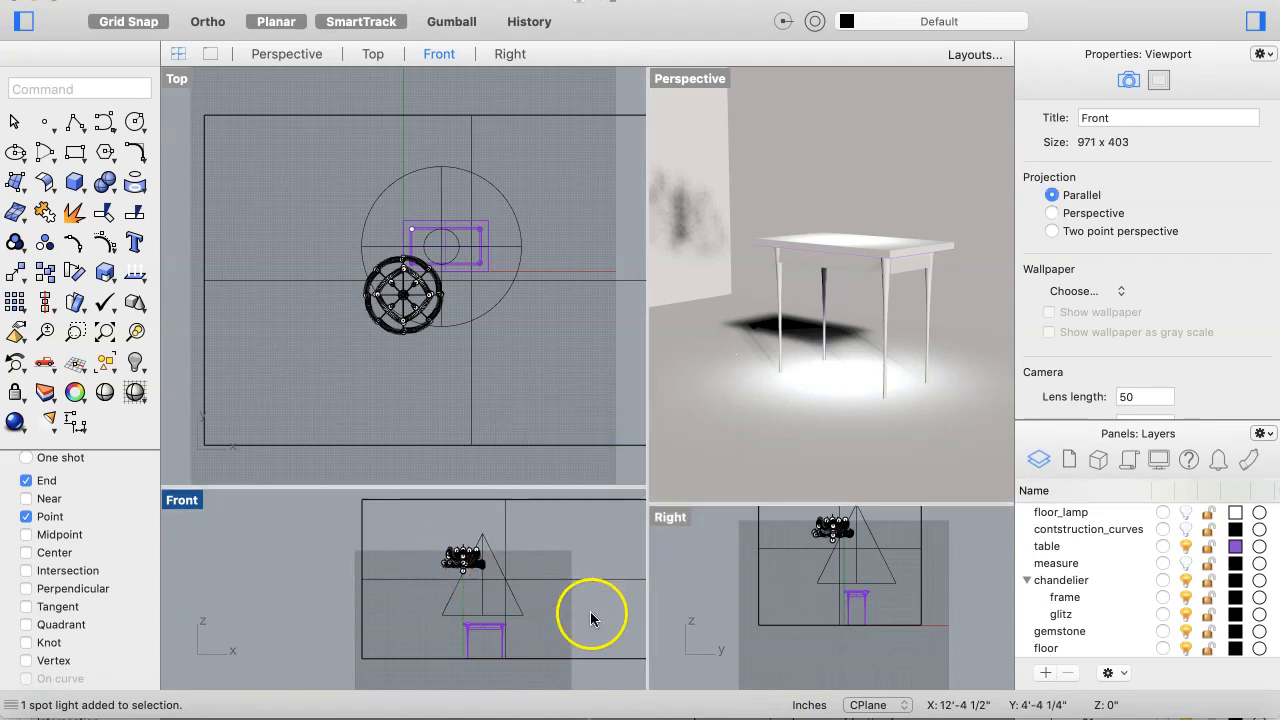
Step: Create a new layer named lights
{"action": "left_click", "coordinate": [1044, 673]}
{"action": "type", "text": "lights"}
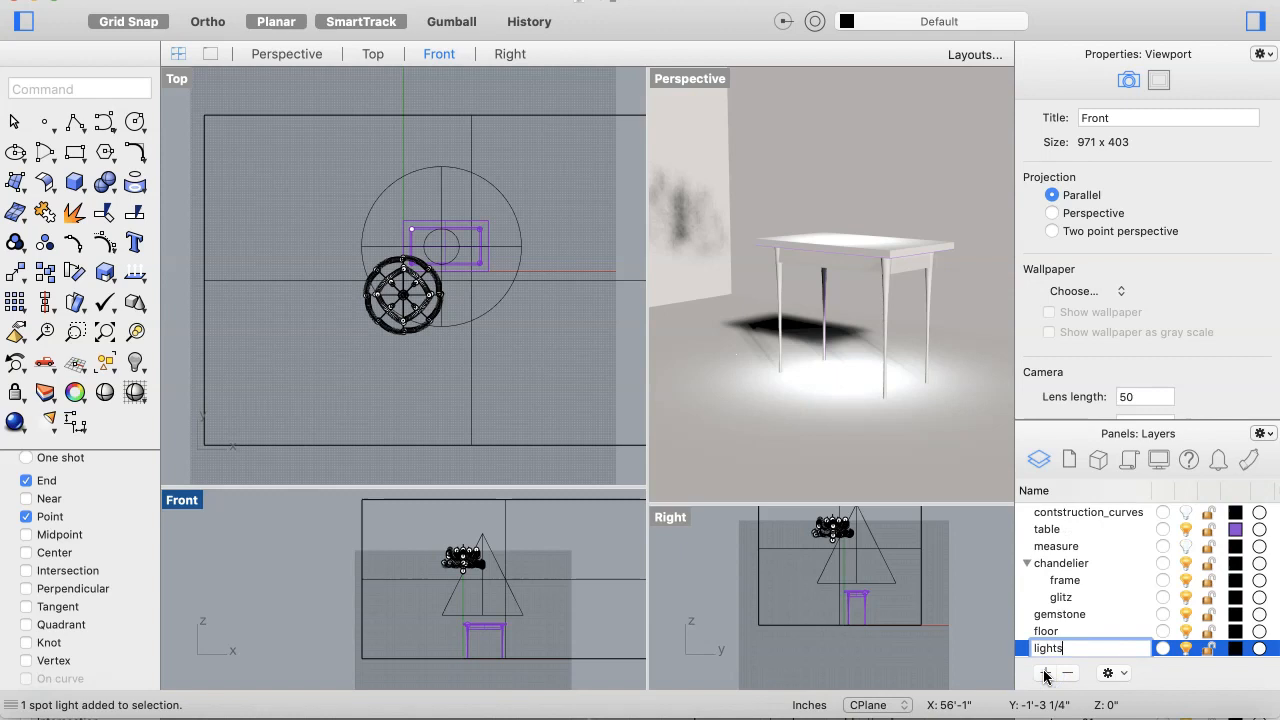
{"action": "left_click", "coordinate": [1117, 618]}
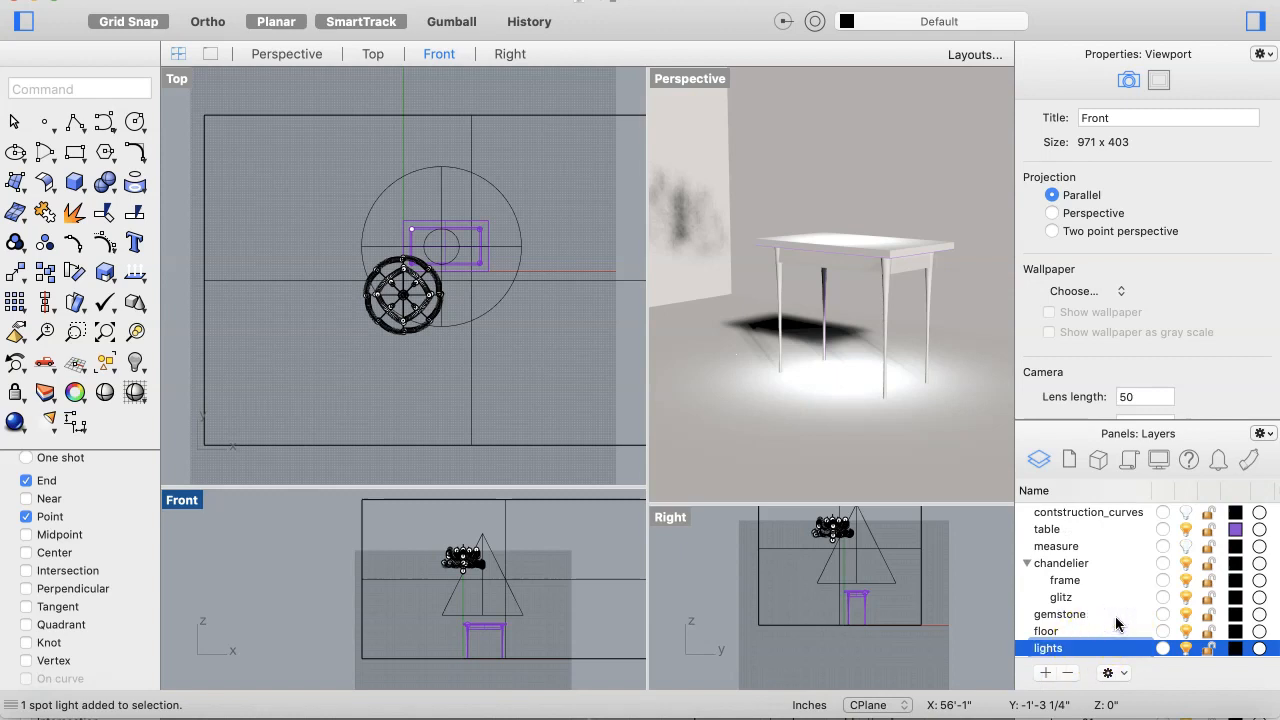
Step: Select the spotlight in the Right view and move it onto the lights layer
{"action": "left_click", "coordinate": [961, 598]}
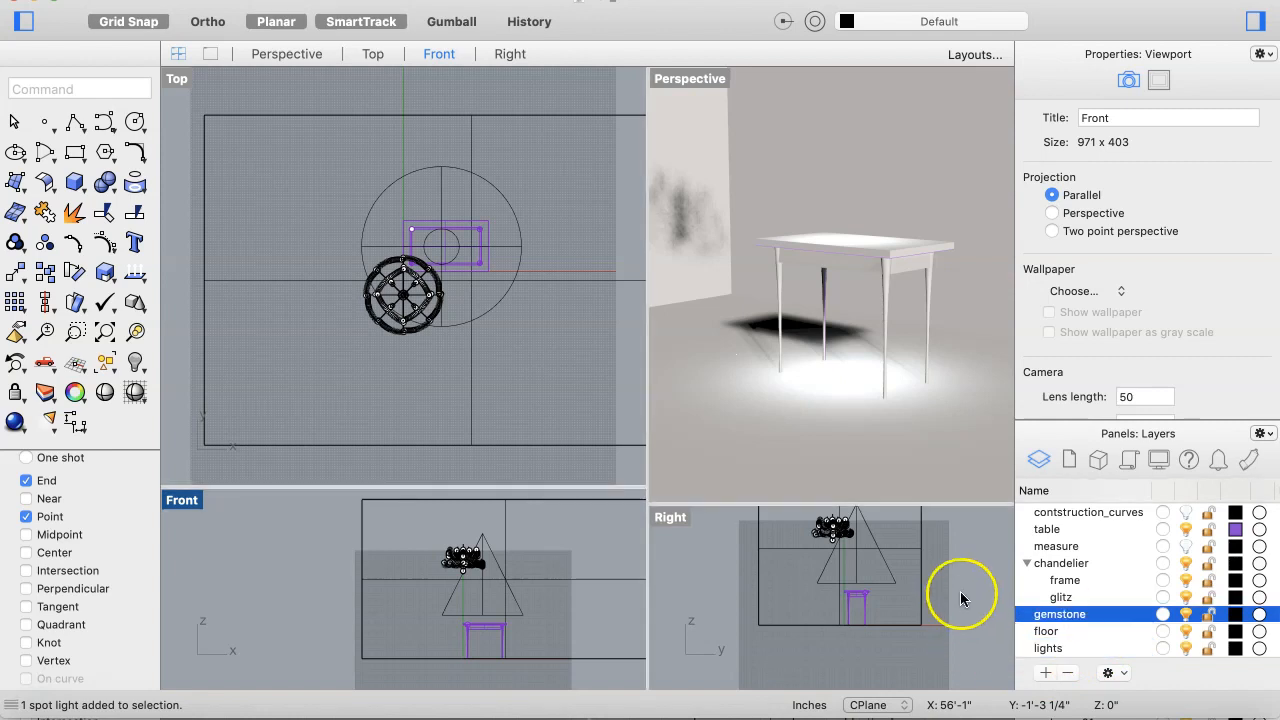
{"action": "left_click", "coordinate": [857, 562]}
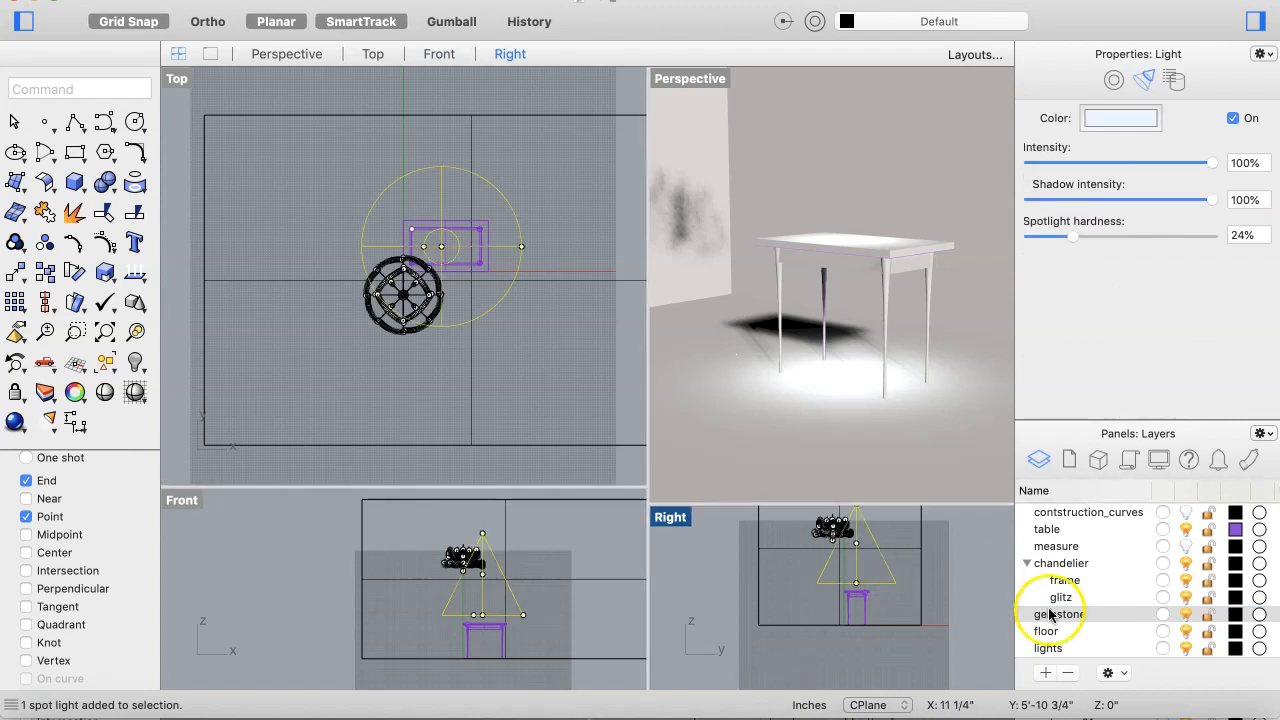
{"action": "right_click", "coordinate": [1057, 649]}
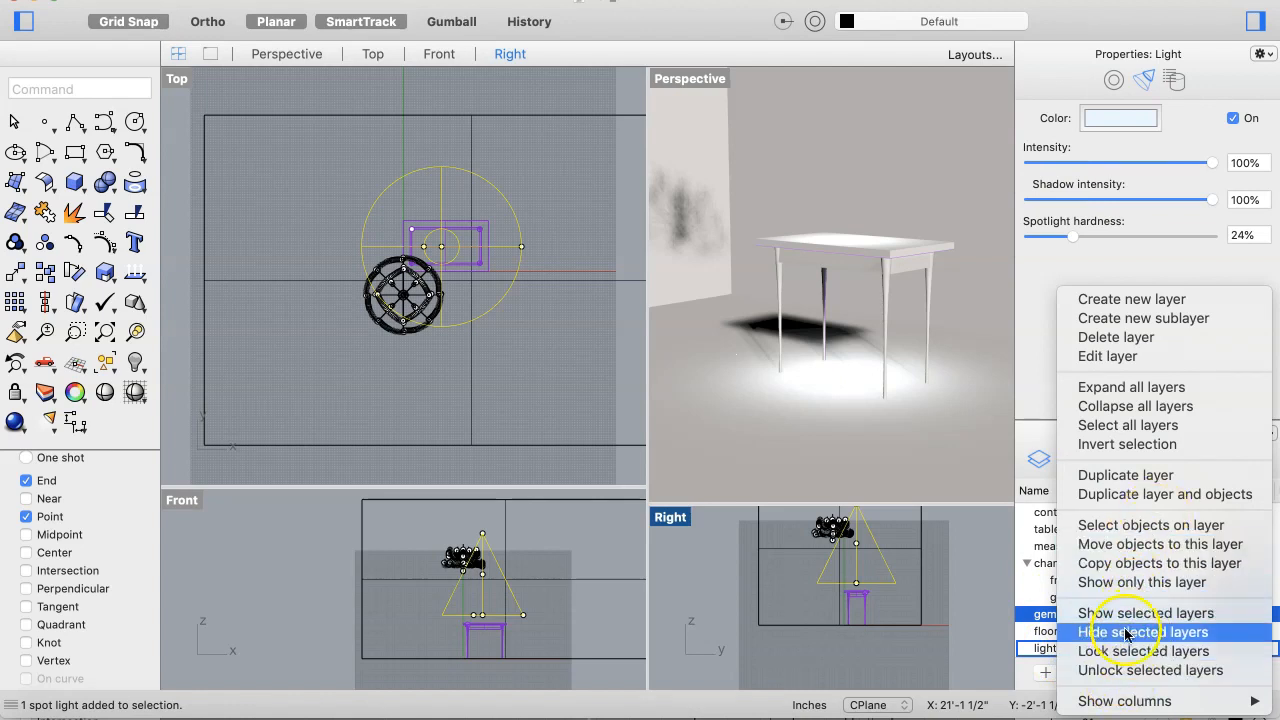
{"action": "left_click", "coordinate": [1143, 544]}
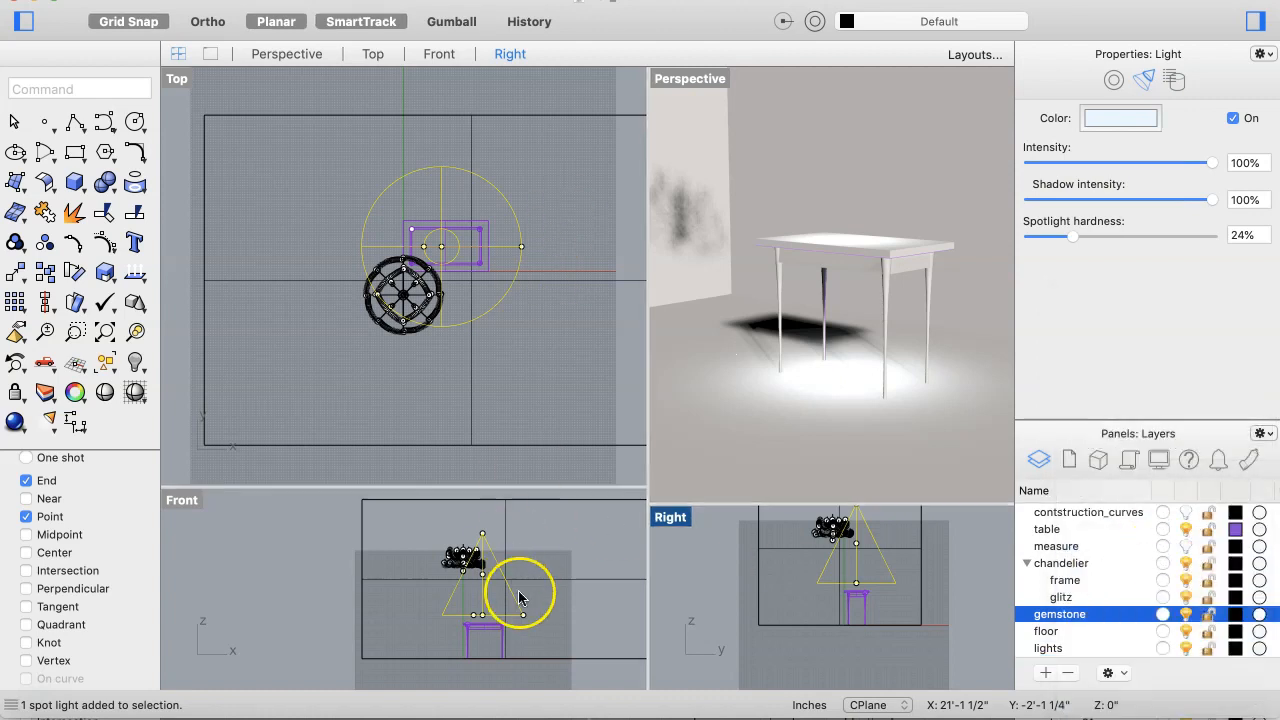
Step: Select the directional light in the Front view and move it onto the lights layer
{"action": "scroll", "coordinate": [519, 598], "scroll_direction": "down", "scroll_amount": 5}
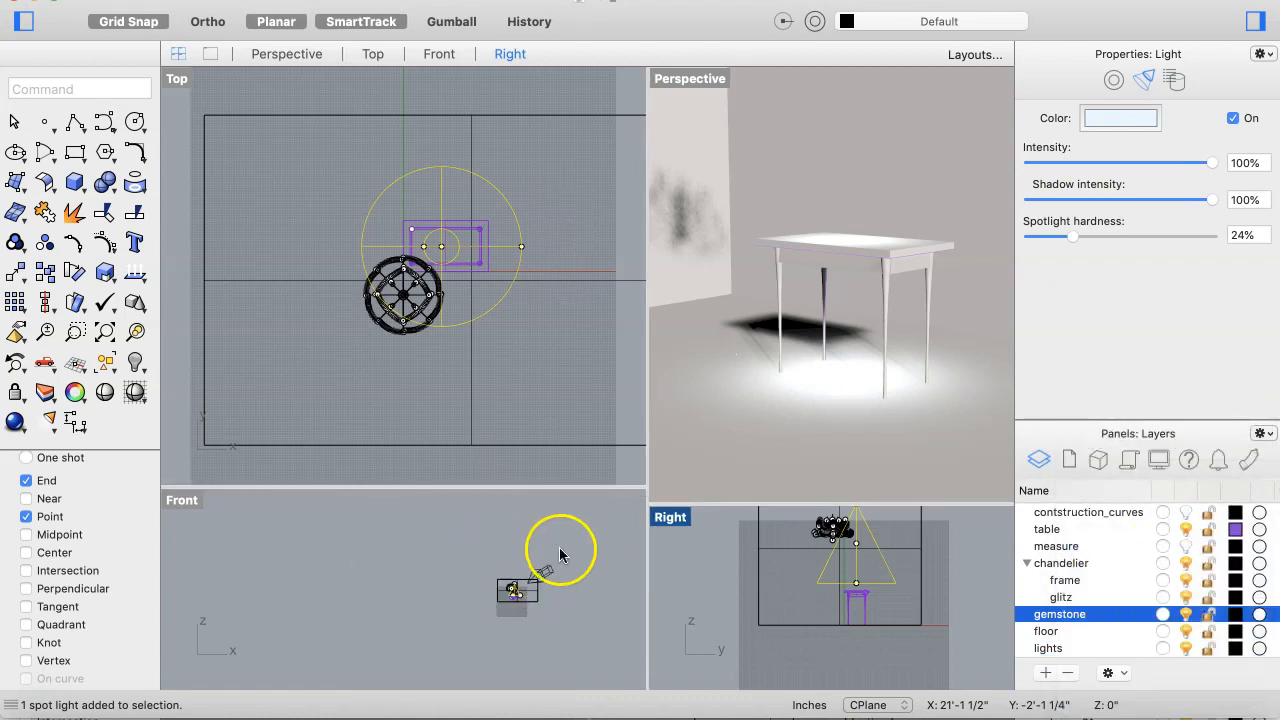
{"action": "left_click", "coordinate": [550, 570]}
{"action": "left_click", "coordinate": [550, 573]}
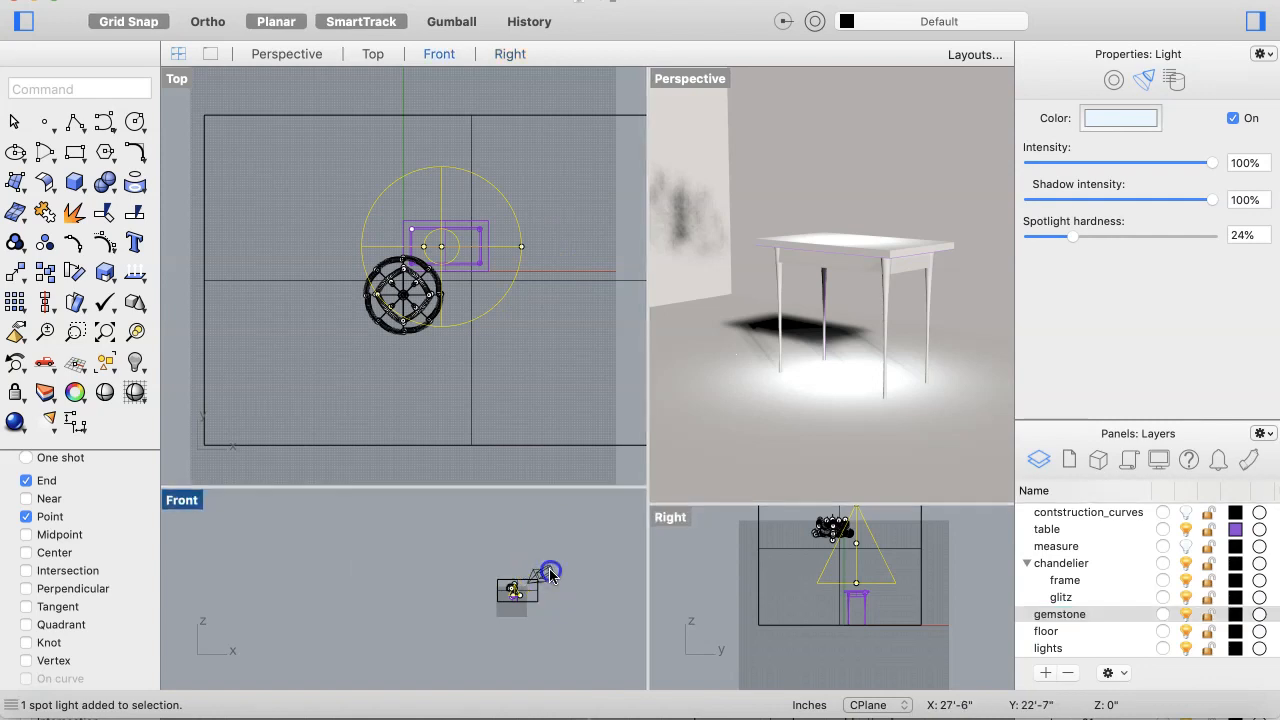
{"action": "left_click", "coordinate": [548, 575]}
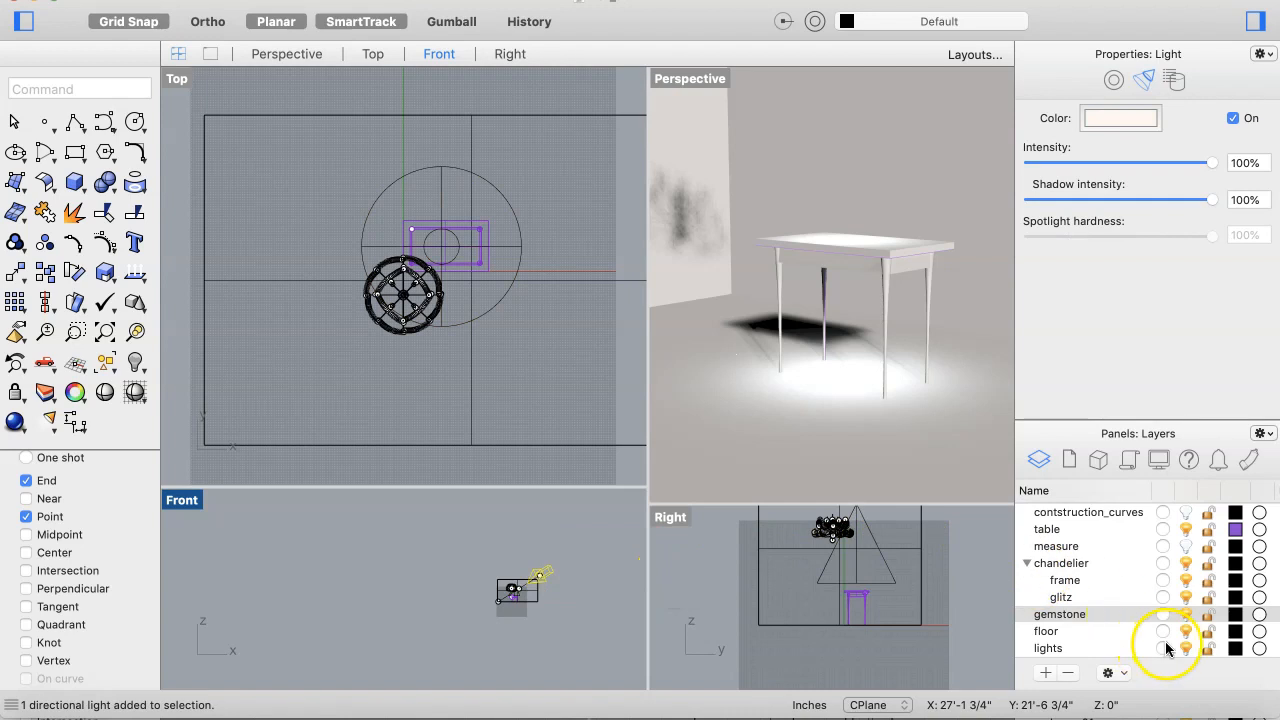
{"action": "right_click", "coordinate": [1093, 652]}
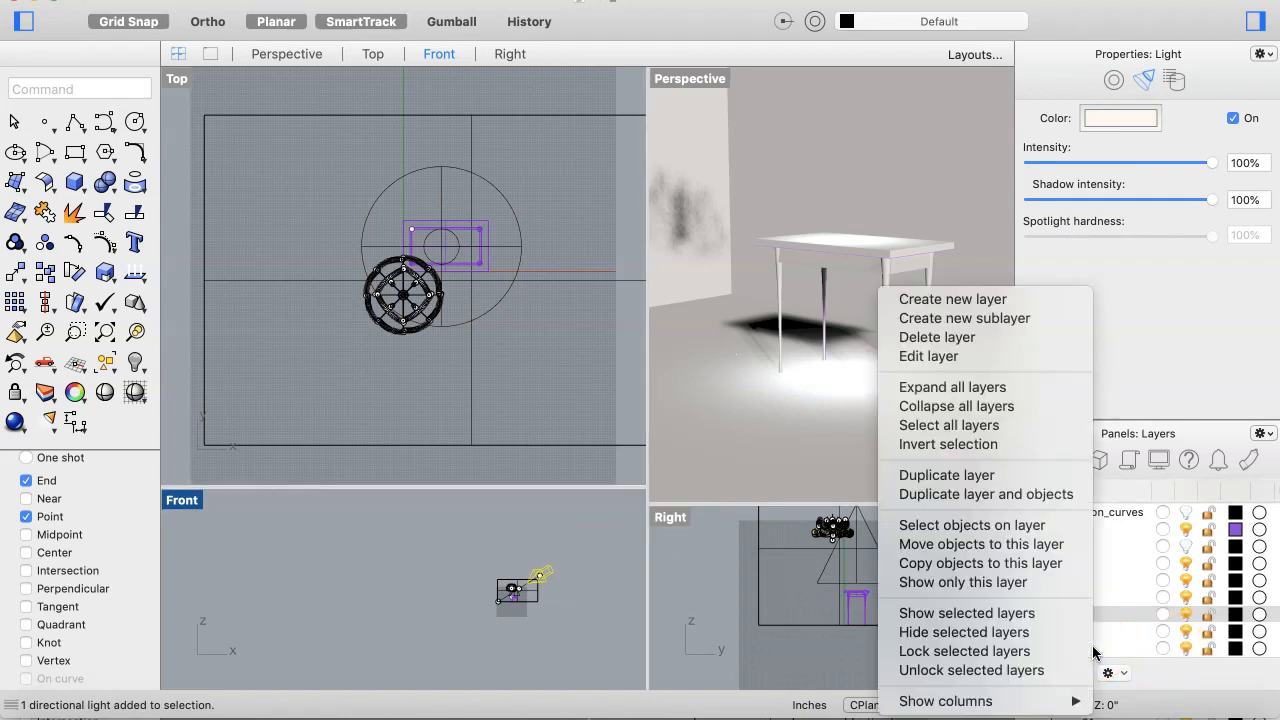
{"action": "left_click", "coordinate": [1012, 546]}
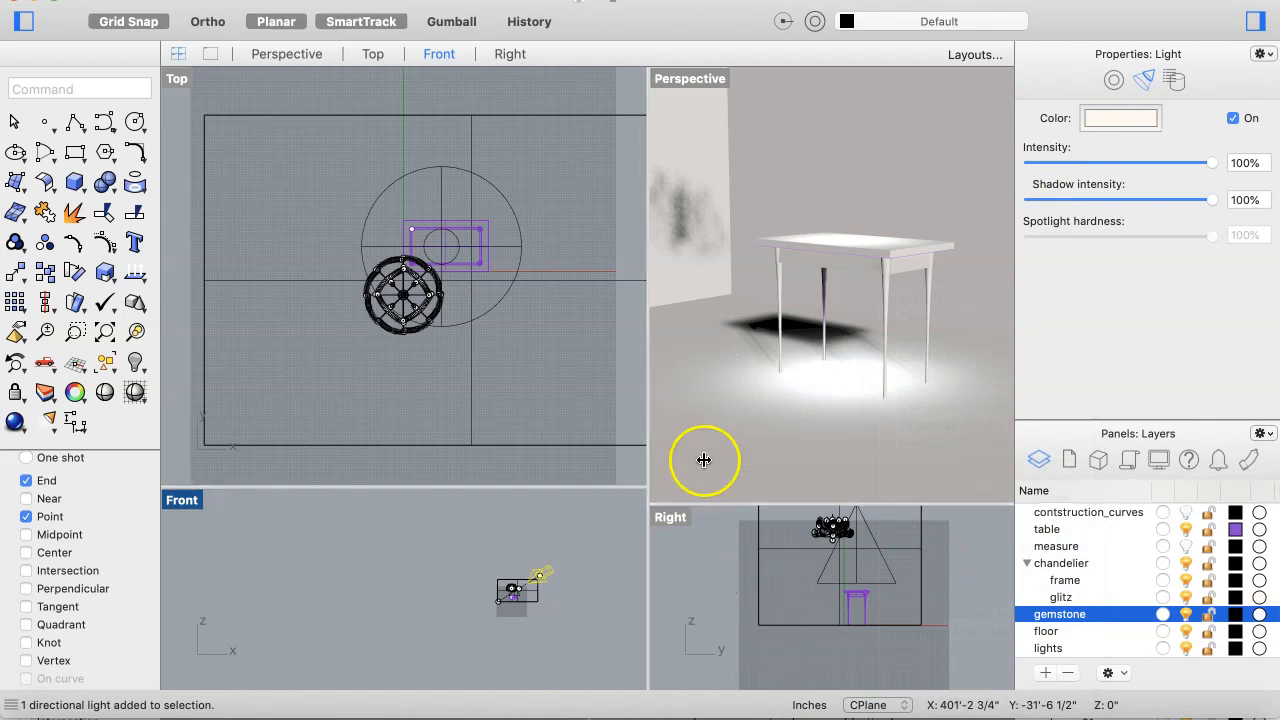
Step: Switch the Perspective view to wireframe display and hide the lights layer
{"action": "right_click", "coordinate": [726, 343]}
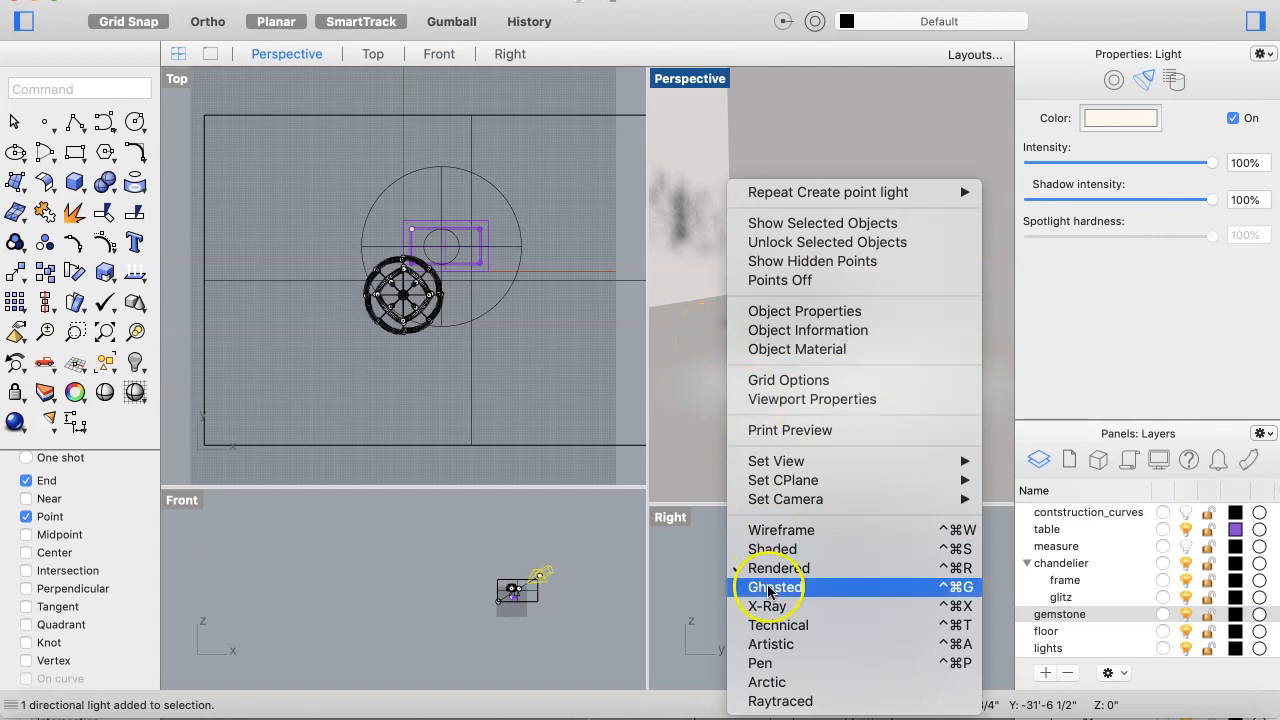
{"action": "left_click", "coordinate": [787, 532]}
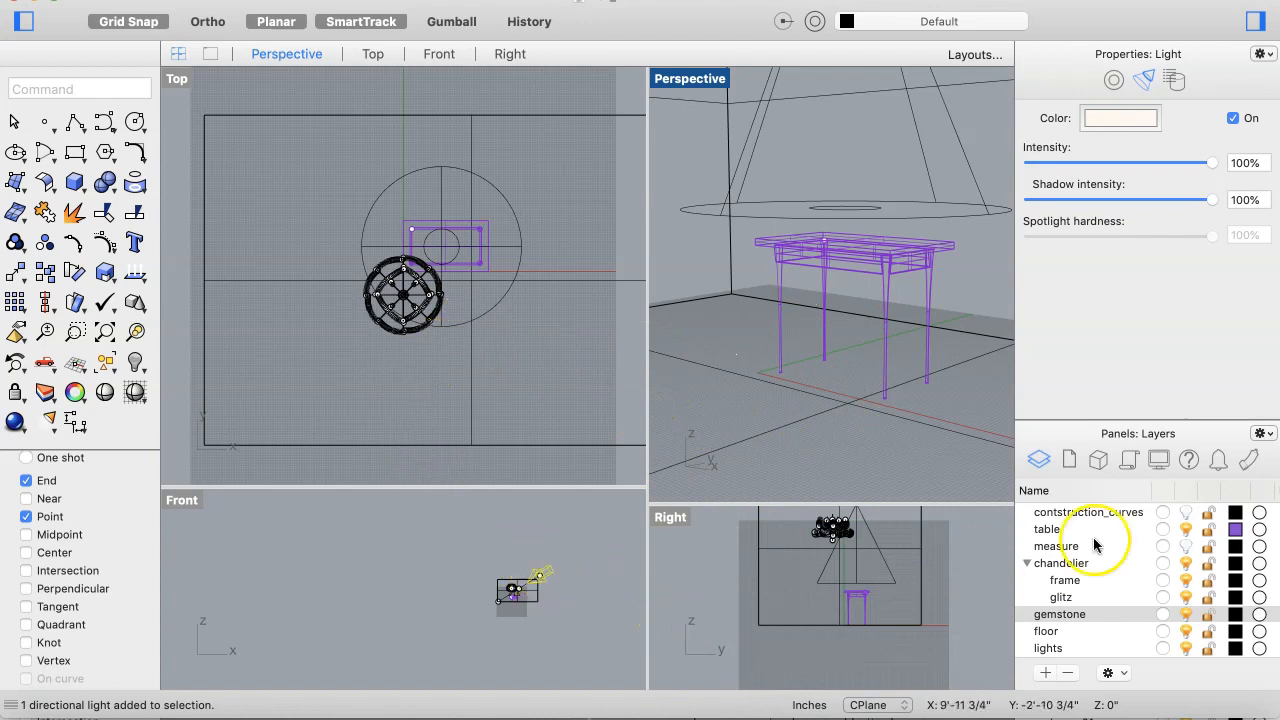
{"action": "left_click", "coordinate": [1187, 650]}
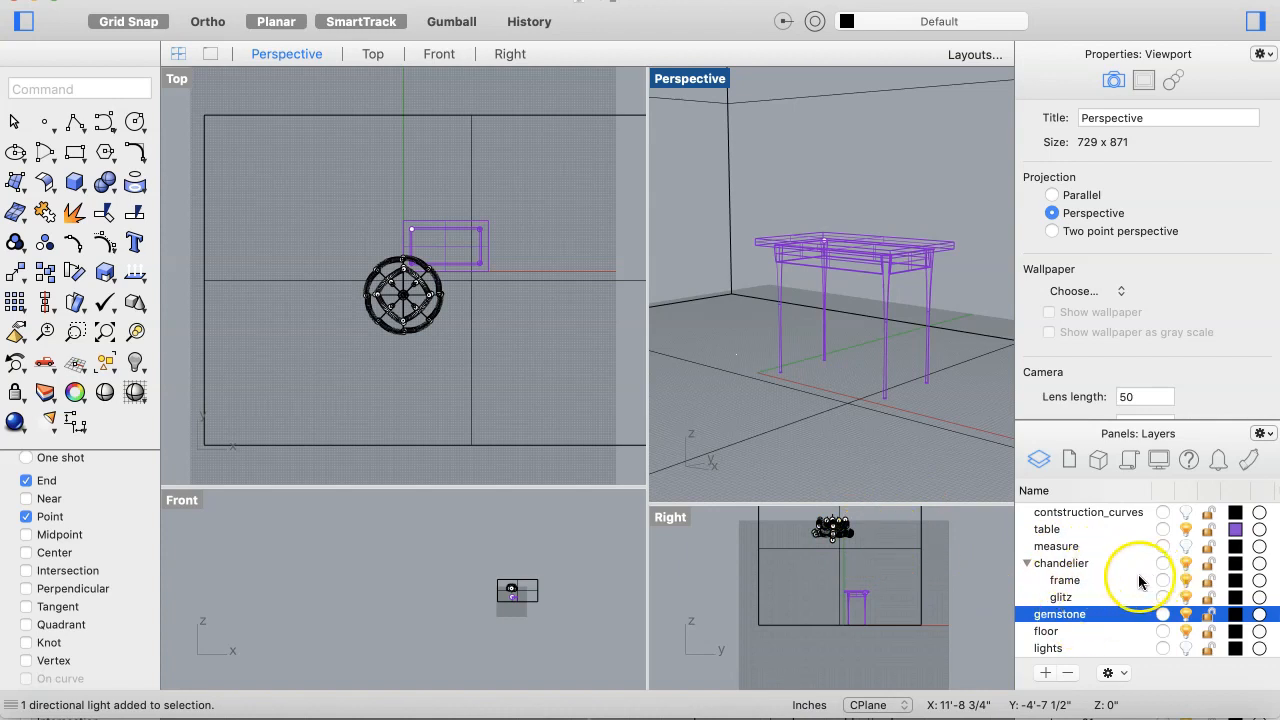
Step: Select the chandelier's frame and glitz objects and move the chandelier up and left of the table in the Top view
{"action": "right_click", "coordinate": [1098, 582]}
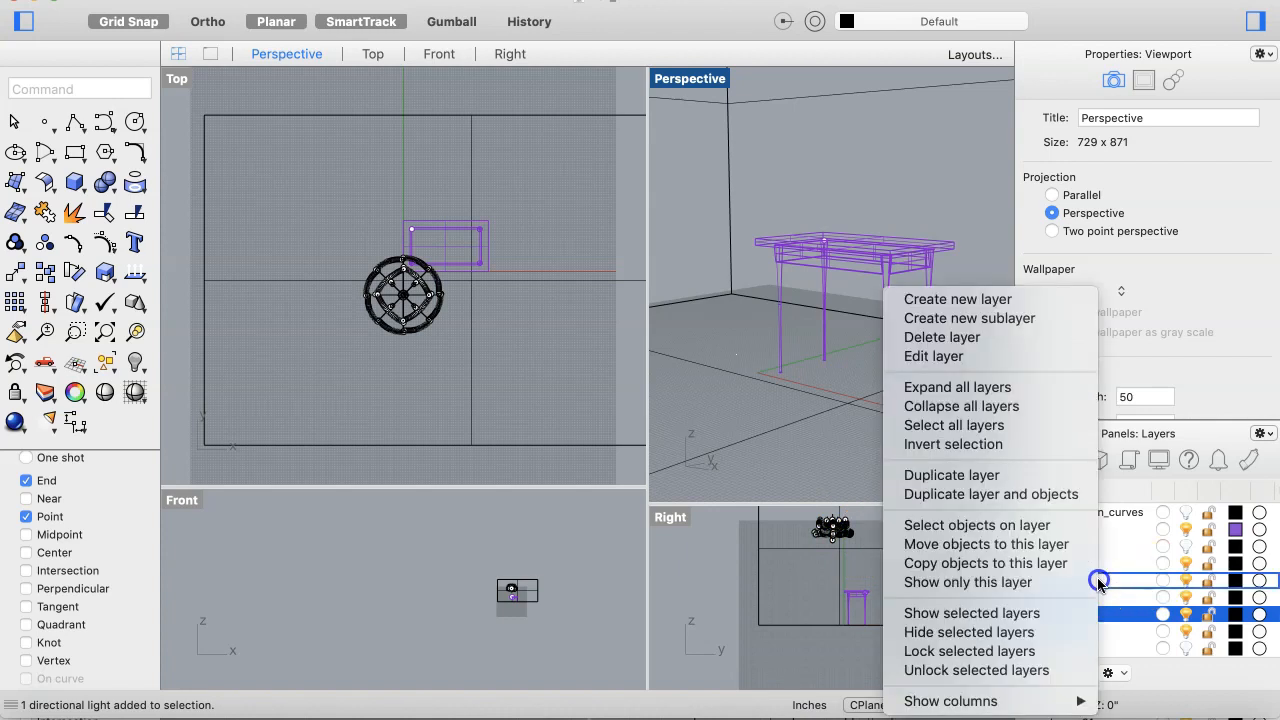
{"action": "left_click", "coordinate": [1030, 523]}
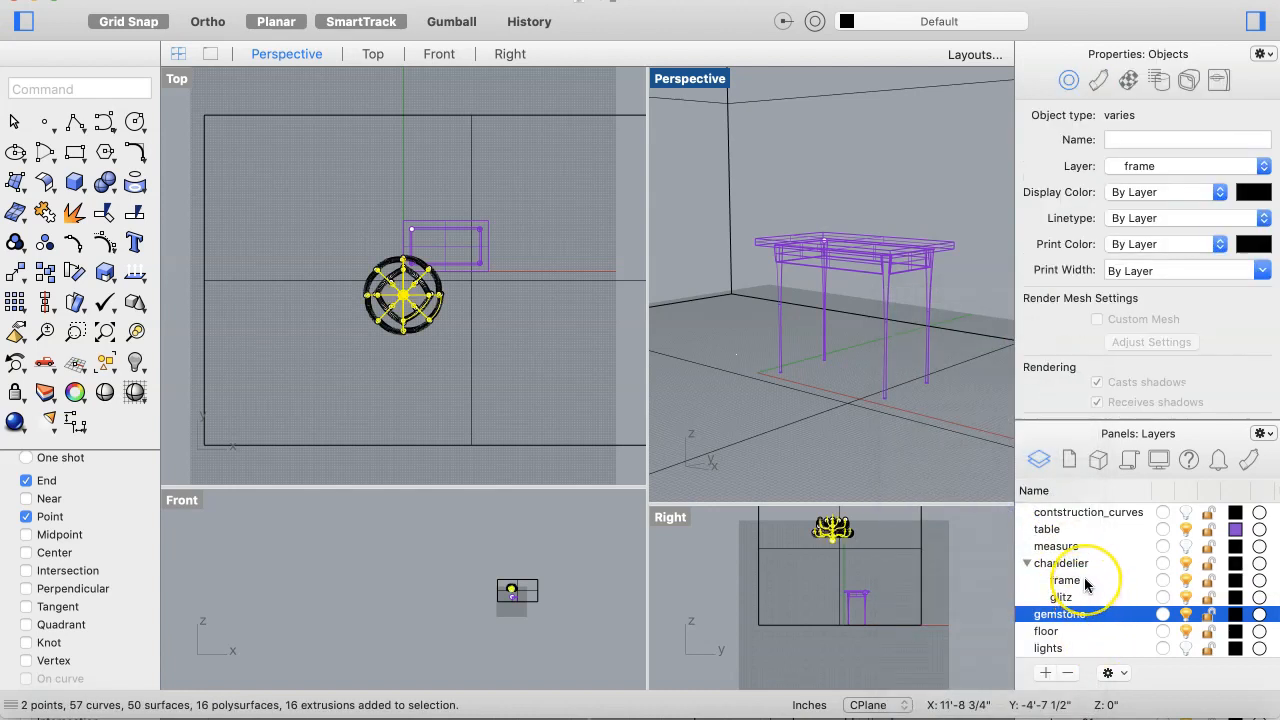
{"action": "right_click", "coordinate": [1086, 582]}
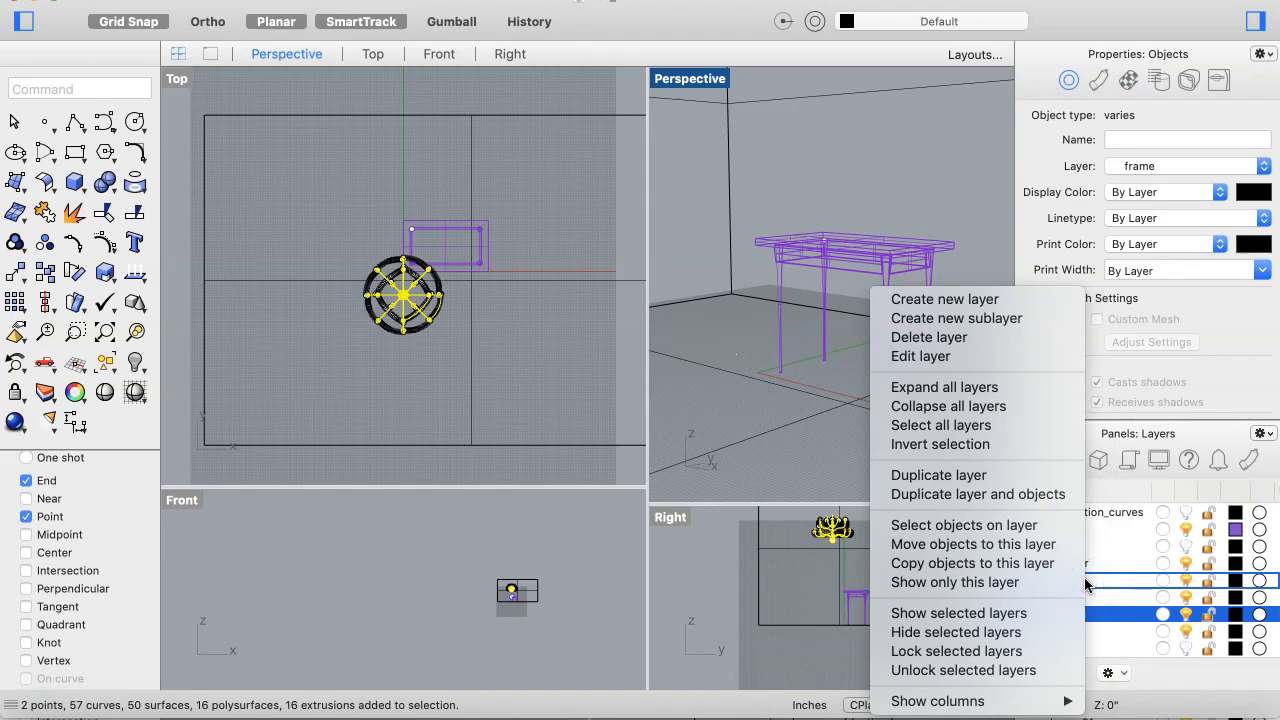
{"action": "left_click", "coordinate": [1090, 598]}
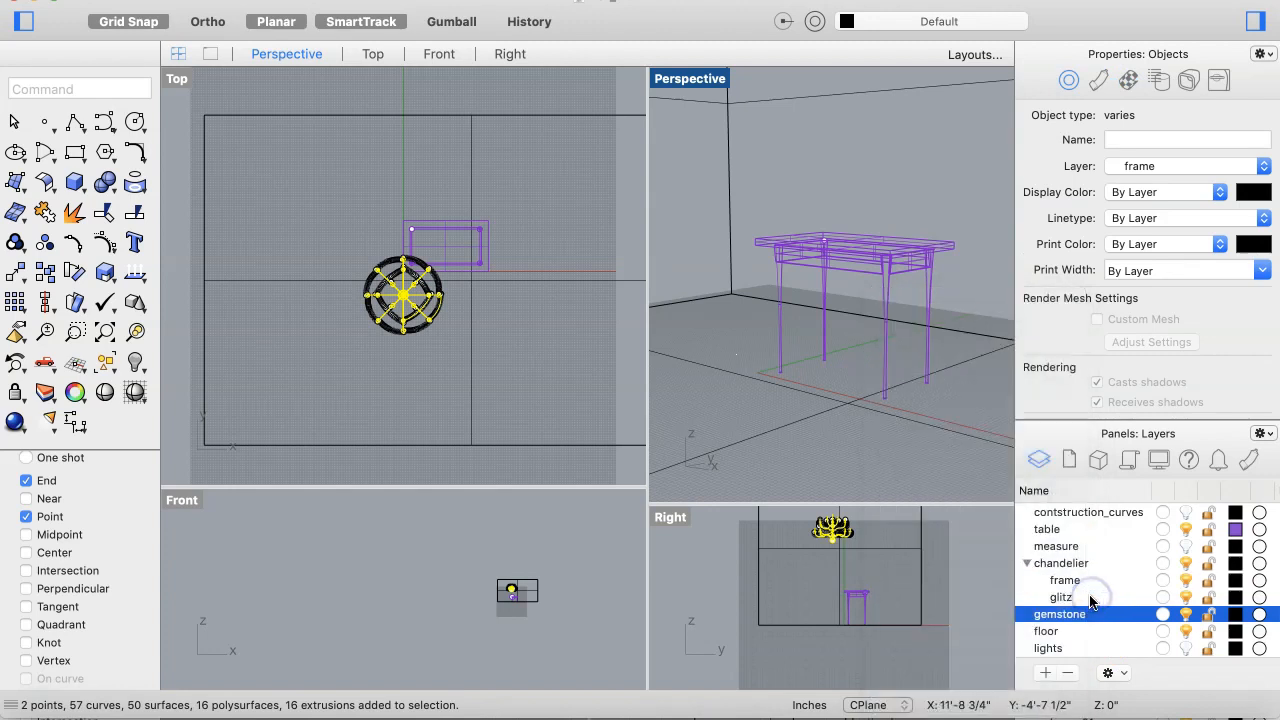
{"action": "right_click", "coordinate": [1090, 598]}
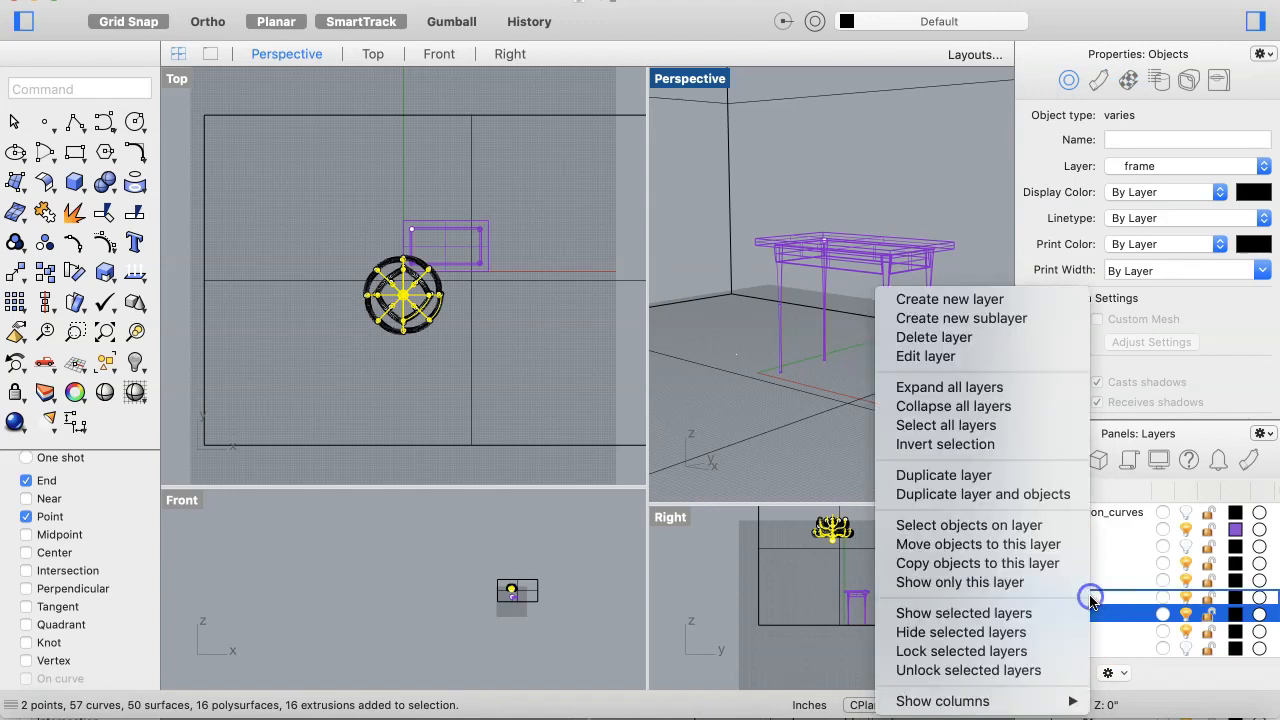
{"action": "left_click", "coordinate": [1012, 528]}
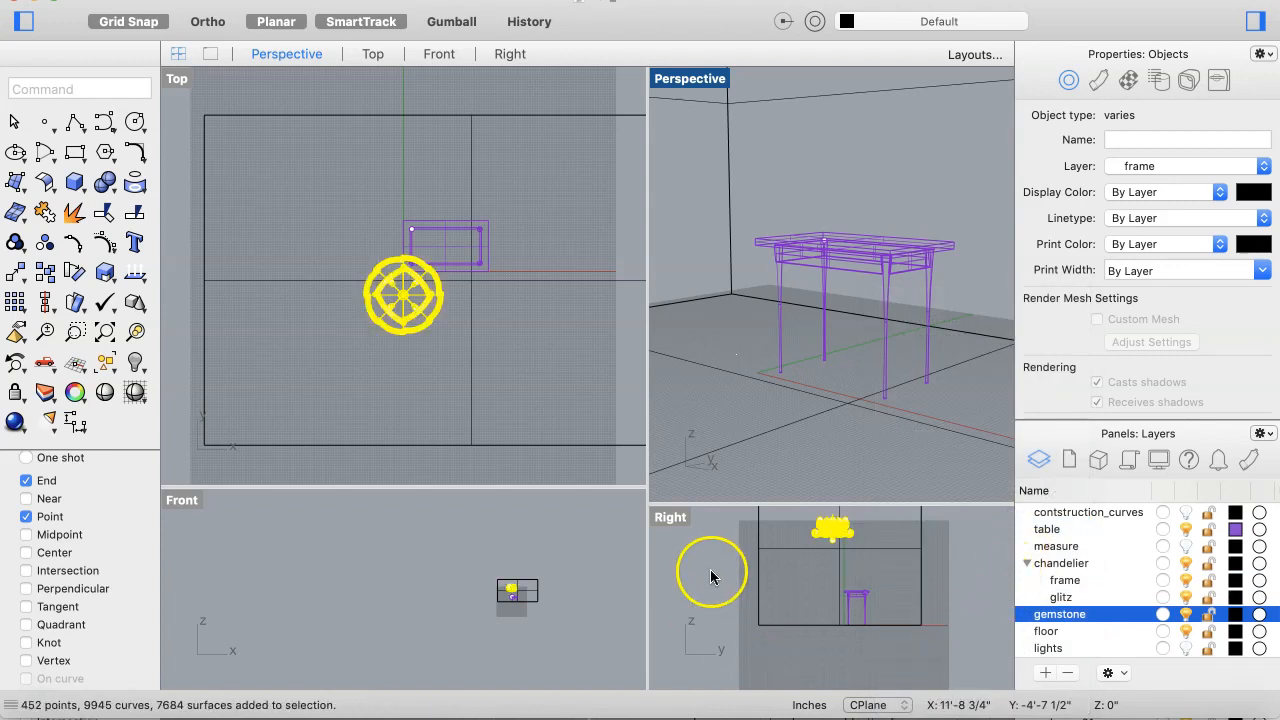
{"action": "left_click", "coordinate": [404, 297]}
{"action": "left_click_drag", "start_coordinate": [404, 297], "coordinate": [304, 220]}
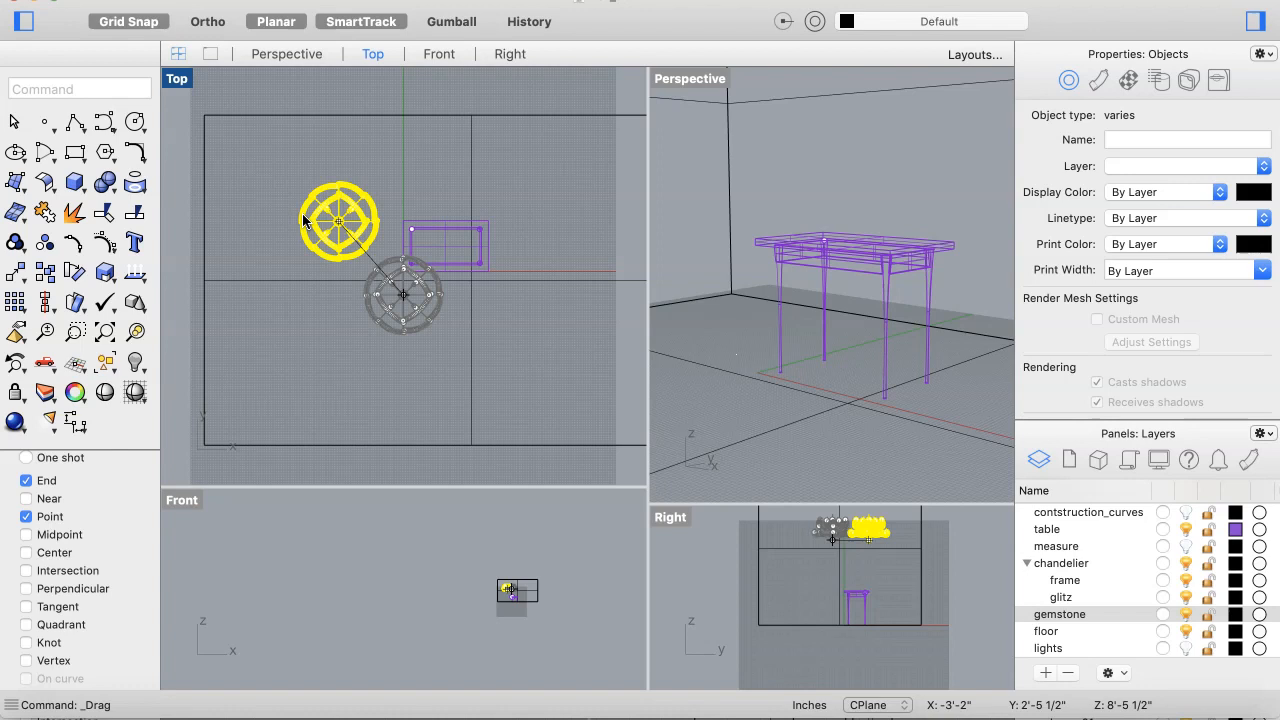
{"action": "left_click_drag", "start_coordinate": [309, 233], "coordinate": [303, 265]}
{"action": "left_click_drag", "start_coordinate": [272, 231], "coordinate": [272, 231]}
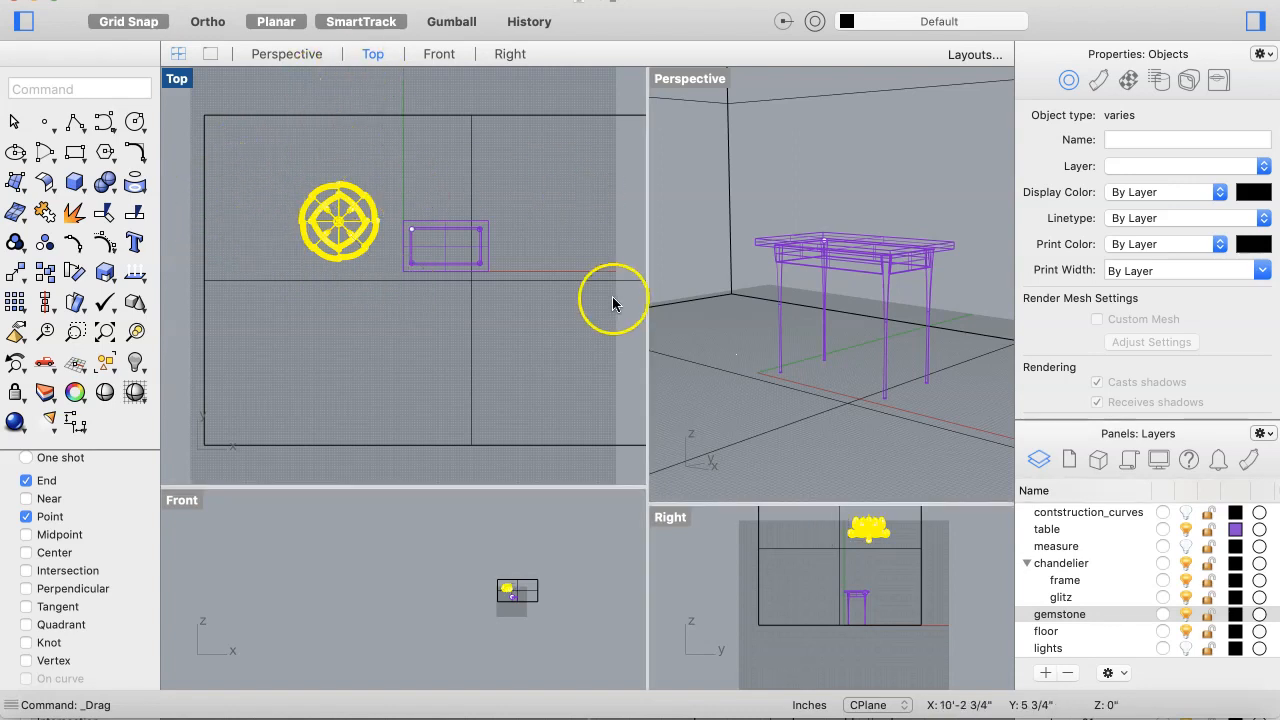
{"action": "scroll", "coordinate": [873, 268], "scroll_direction": "down", "scroll_amount": 1}
{"action": "scroll", "coordinate": [873, 268], "scroll_direction": "down", "scroll_amount": 2}
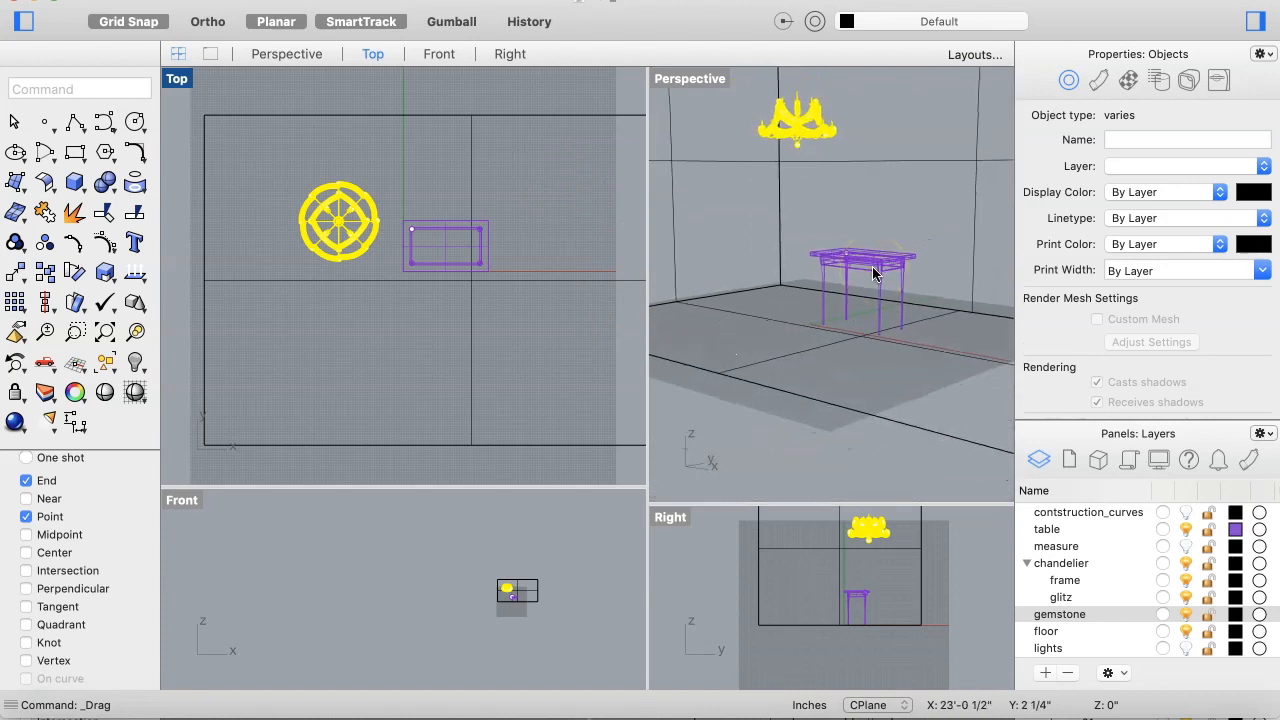
Step: Enlarge the Perspective viewport and switch its display mode to Rendered
{"action": "scroll", "coordinate": [873, 268], "scroll_direction": "up", "scroll_amount": 5, "text": "shift"}
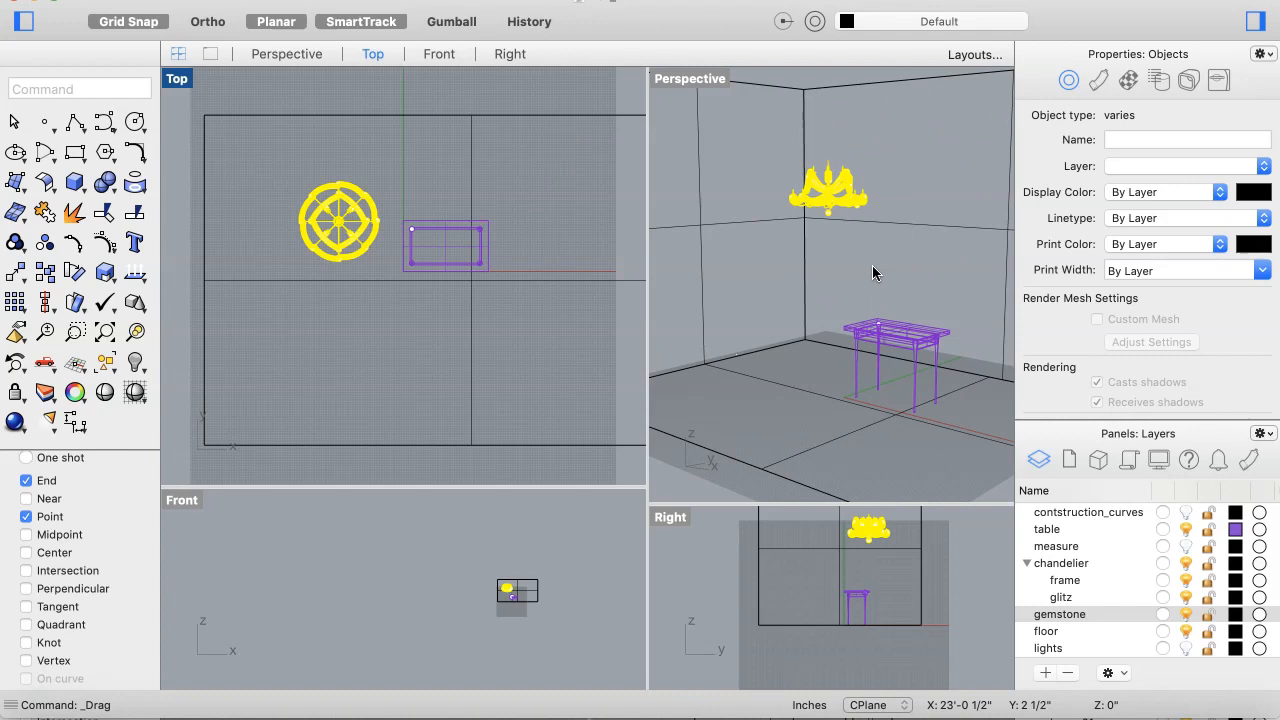
{"action": "scroll", "coordinate": [872, 265], "scroll_direction": "up", "scroll_amount": 3}
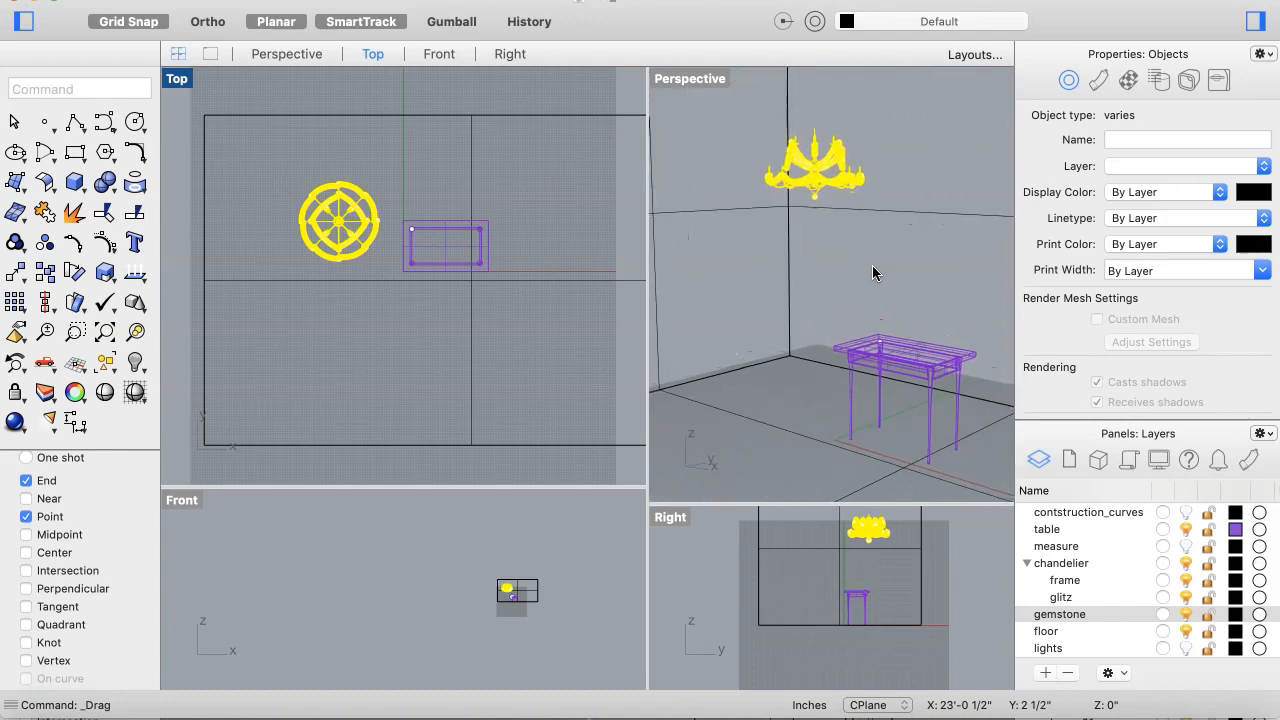
{"action": "left_click_drag", "start_coordinate": [646, 306], "coordinate": [451, 301]}
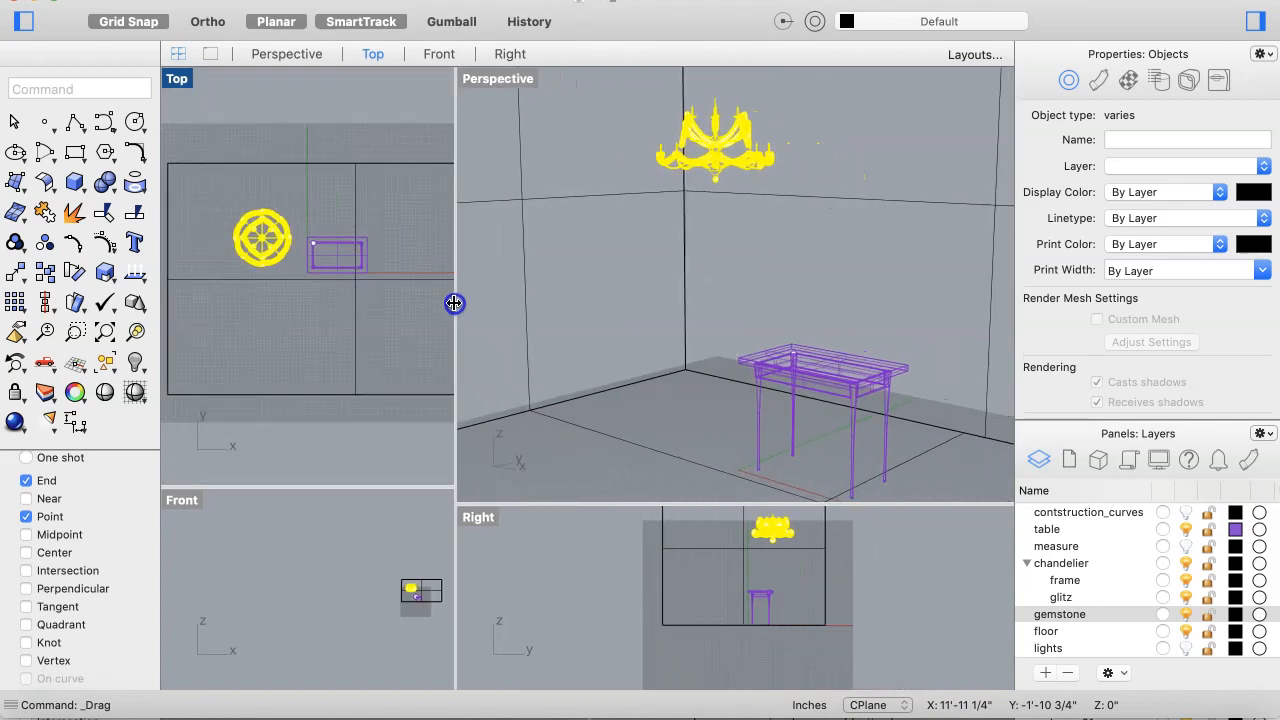
{"action": "left_click", "coordinate": [763, 287]}
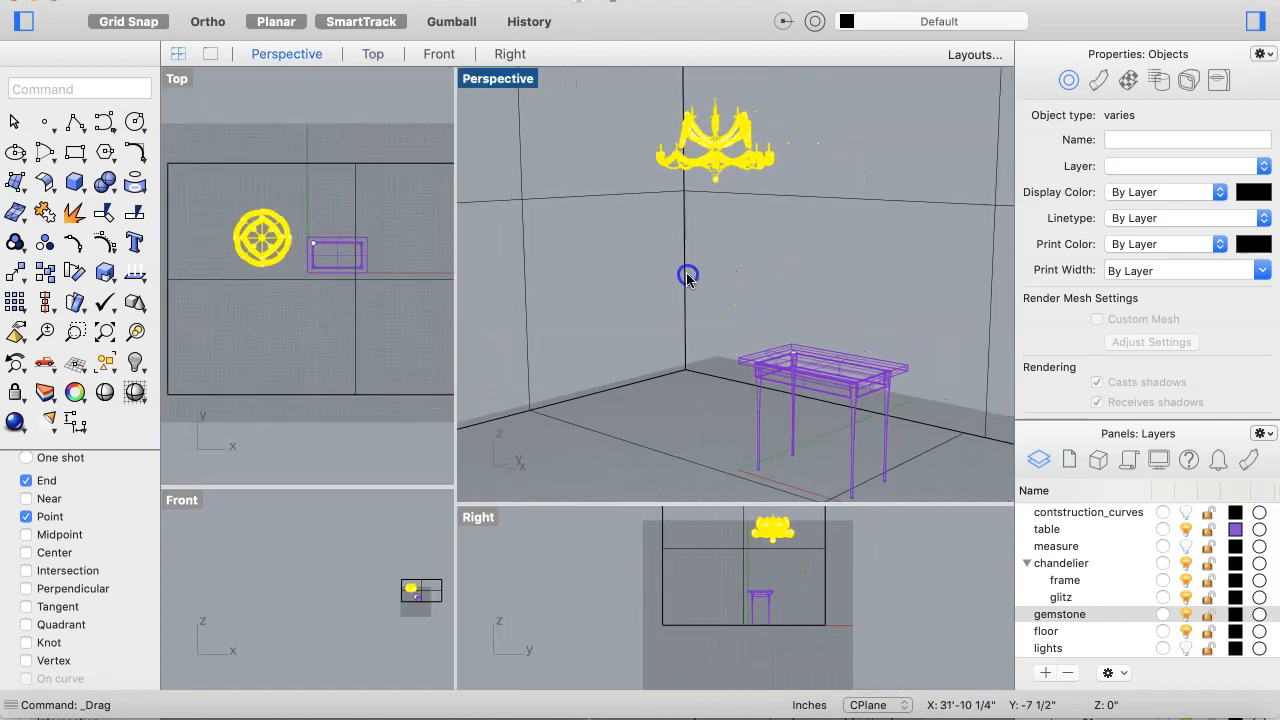
{"action": "left_click_drag", "start_coordinate": [765, 298], "coordinate": [663, 281], "text": "shift"}
{"action": "right_click_drag", "start_coordinate": [765, 298], "coordinate": [638, 290], "text": "shift"}
{"action": "left_click", "coordinate": [782, 304]}
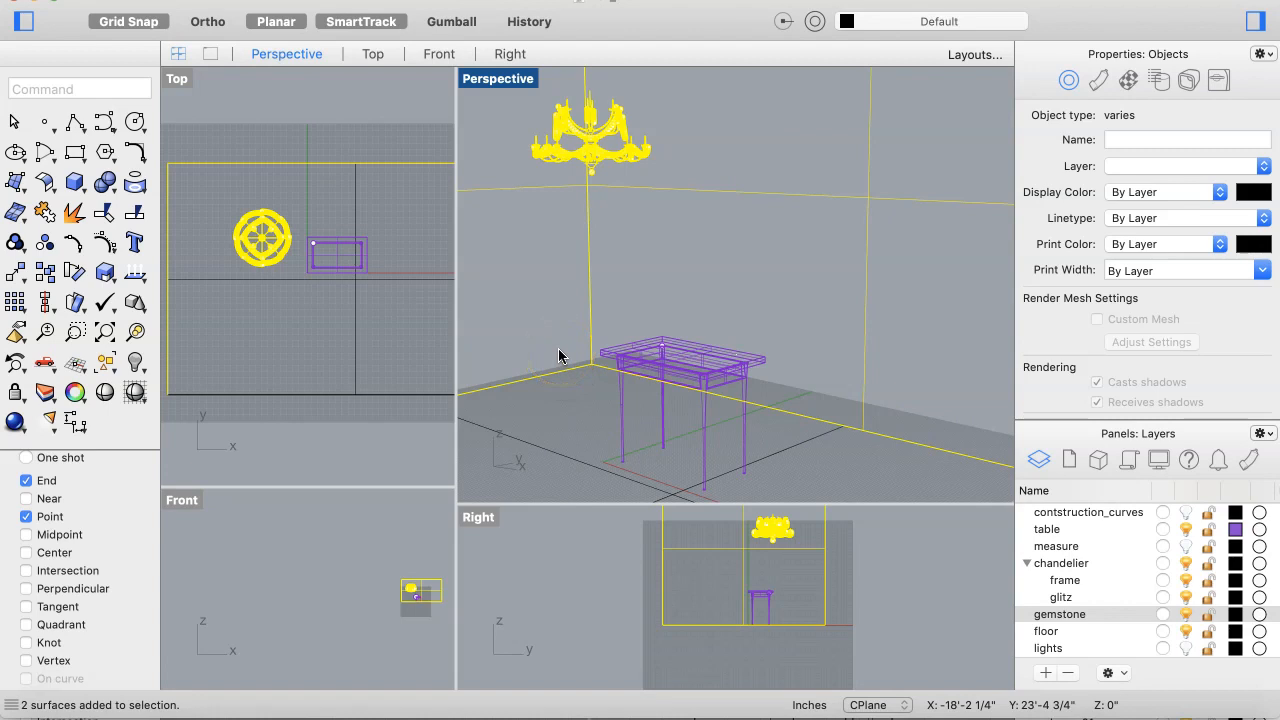
{"action": "right_click_drag", "start_coordinate": [558, 356], "coordinate": [558, 366]}
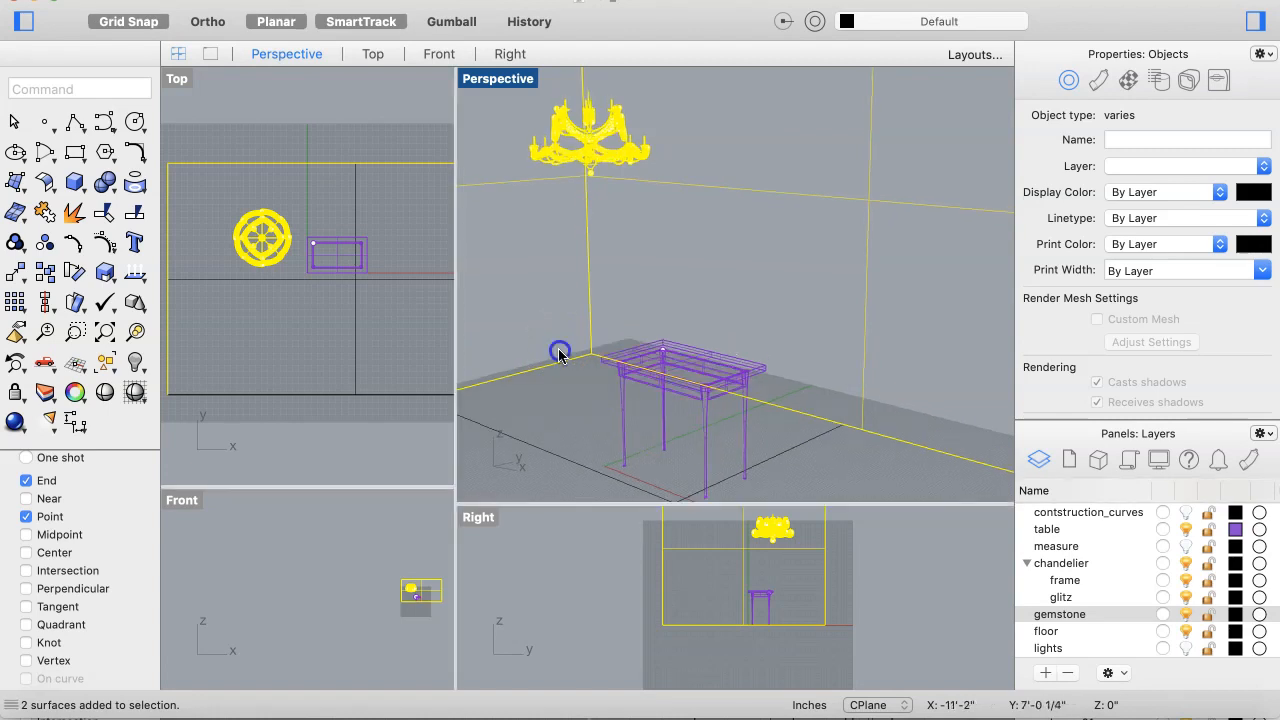
{"action": "right_click", "coordinate": [559, 356]}
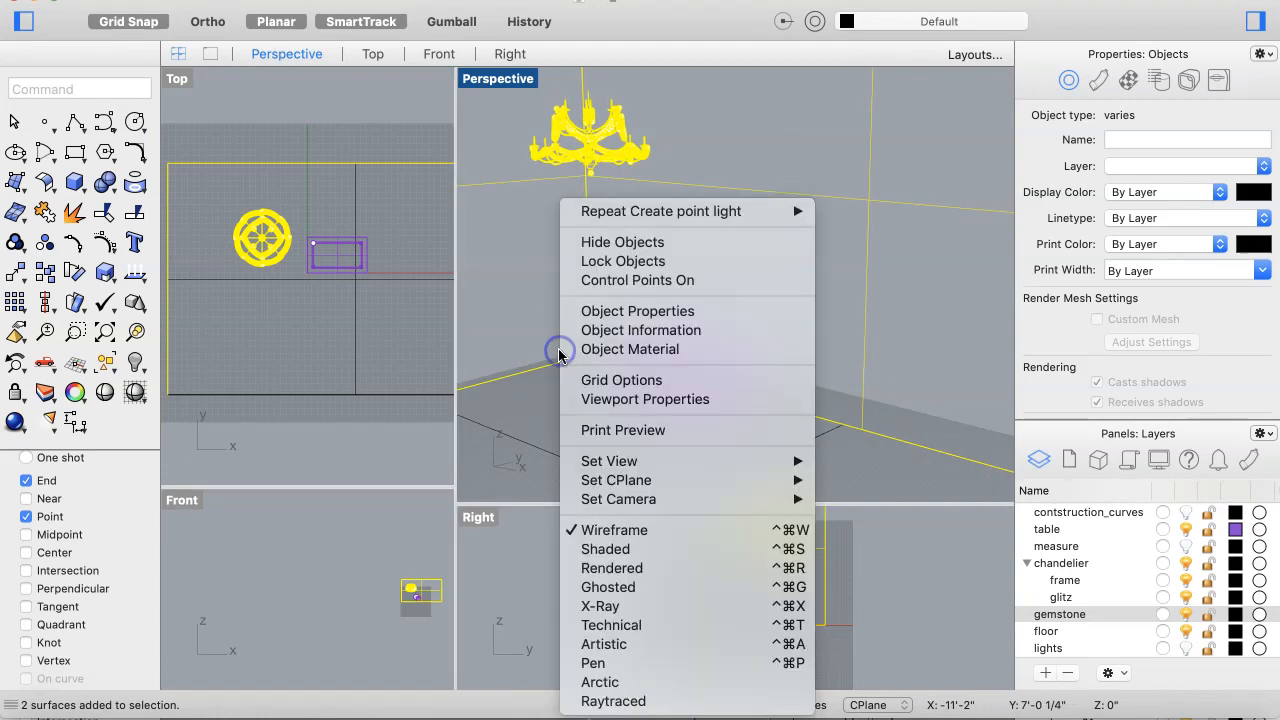
{"action": "left_click", "coordinate": [601, 569]}
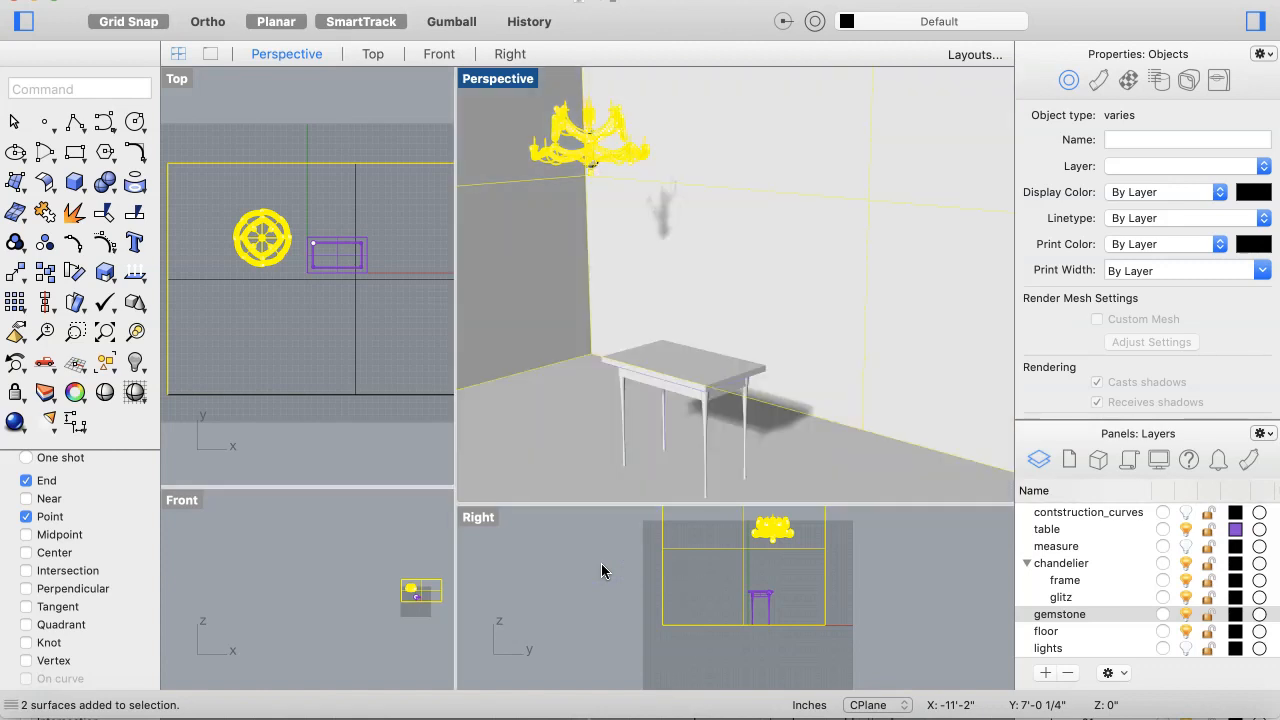
Step: Clear the selection and turn the lights layer back on
{"action": "left_click", "coordinate": [589, 540]}
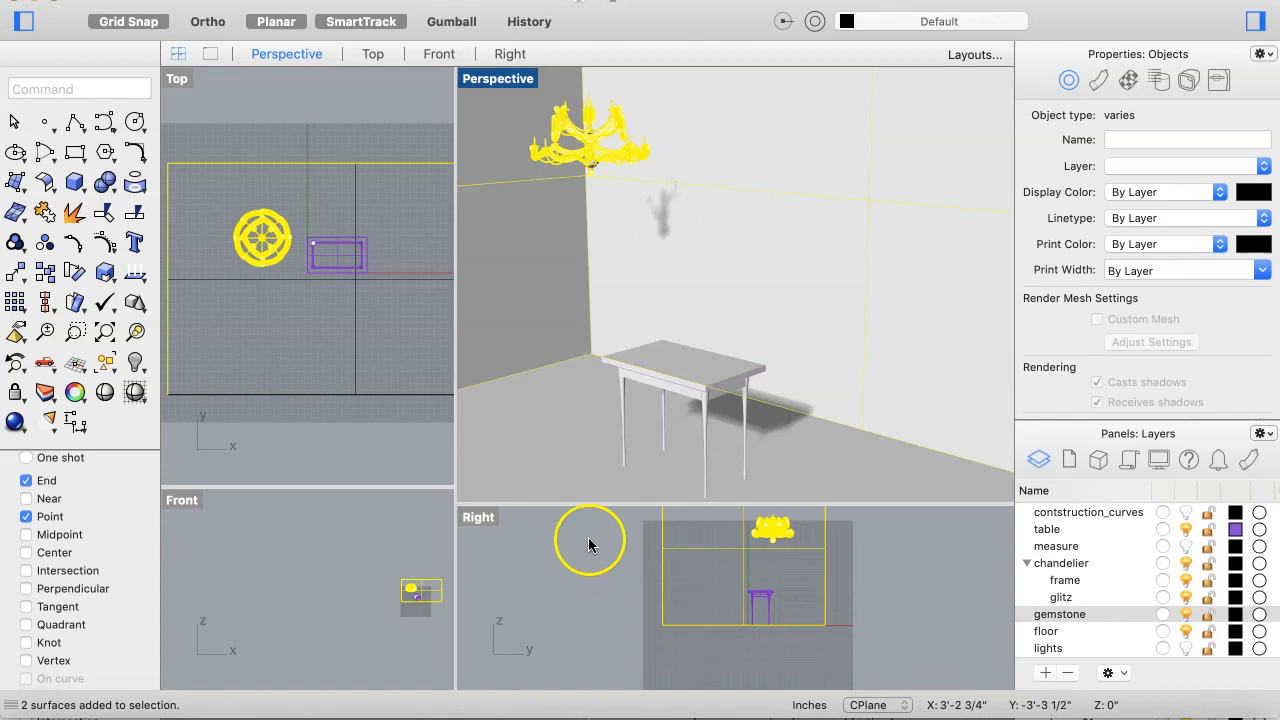
{"action": "left_click", "coordinate": [392, 425]}
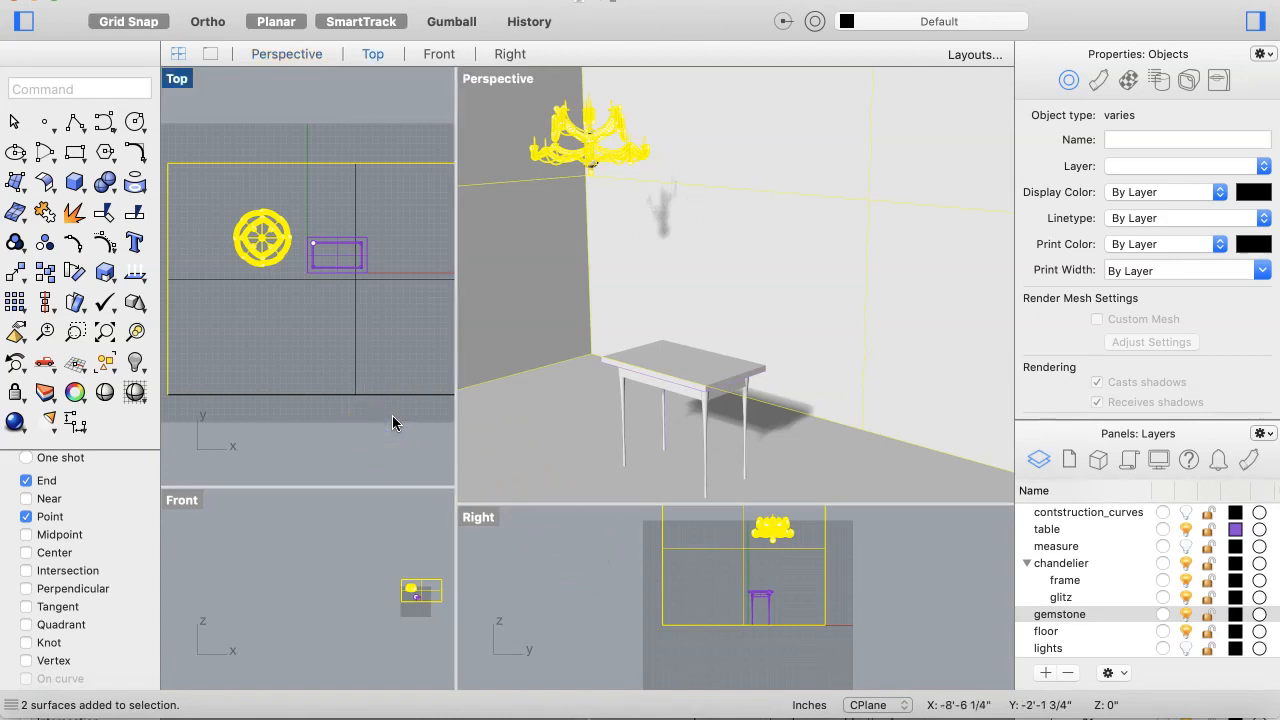
{"action": "key", "text": "Escape"}
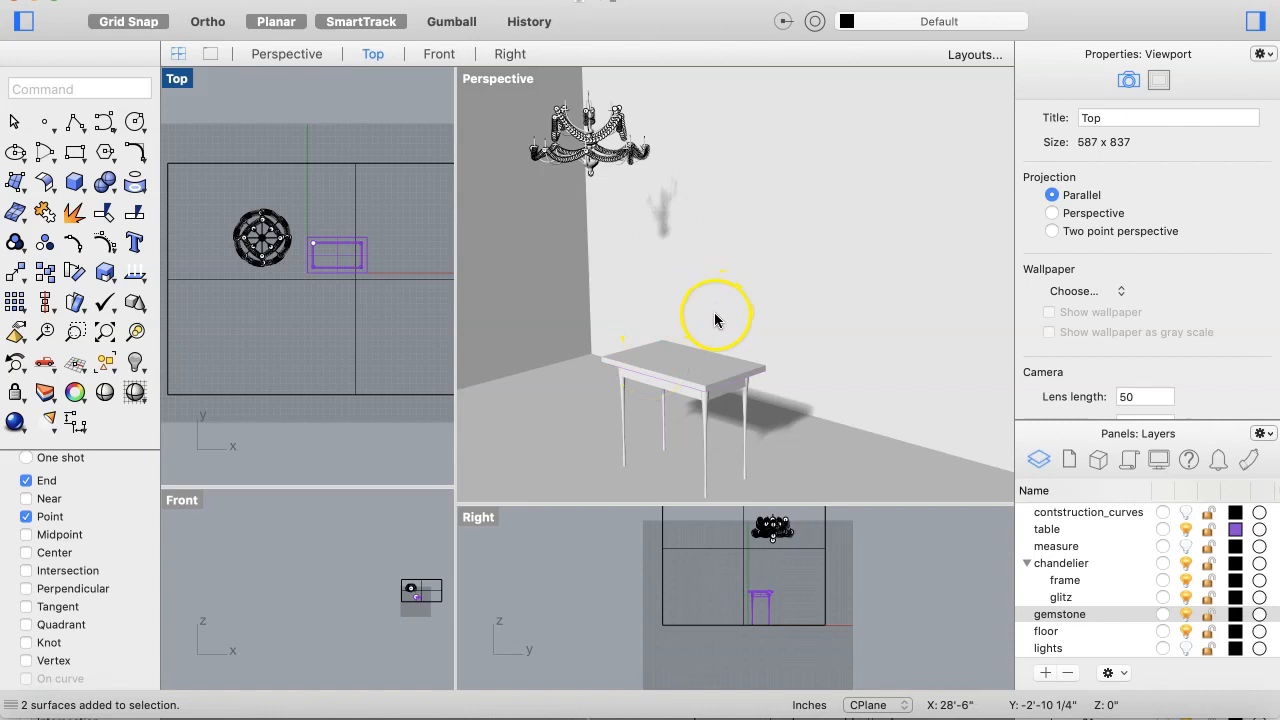
{"action": "right_click_drag", "start_coordinate": [715, 314], "coordinate": [715, 314]}
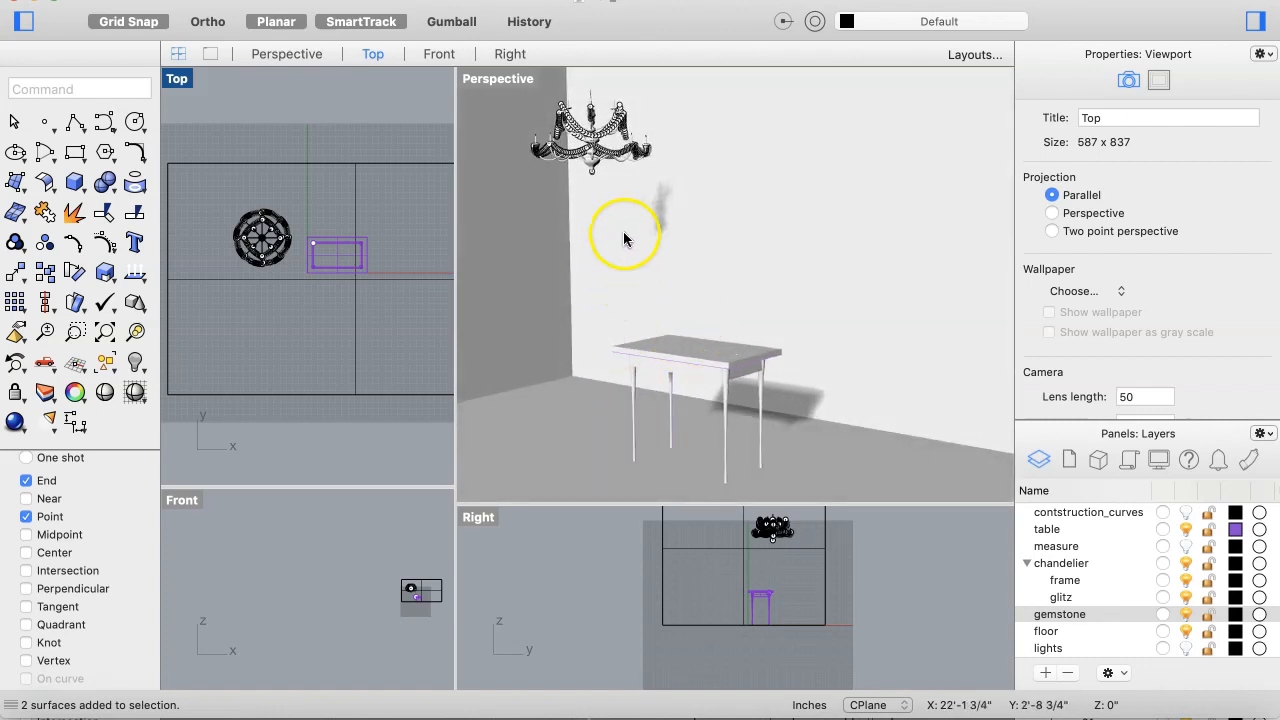
{"action": "right_click_drag", "start_coordinate": [607, 135], "coordinate": [607, 135]}
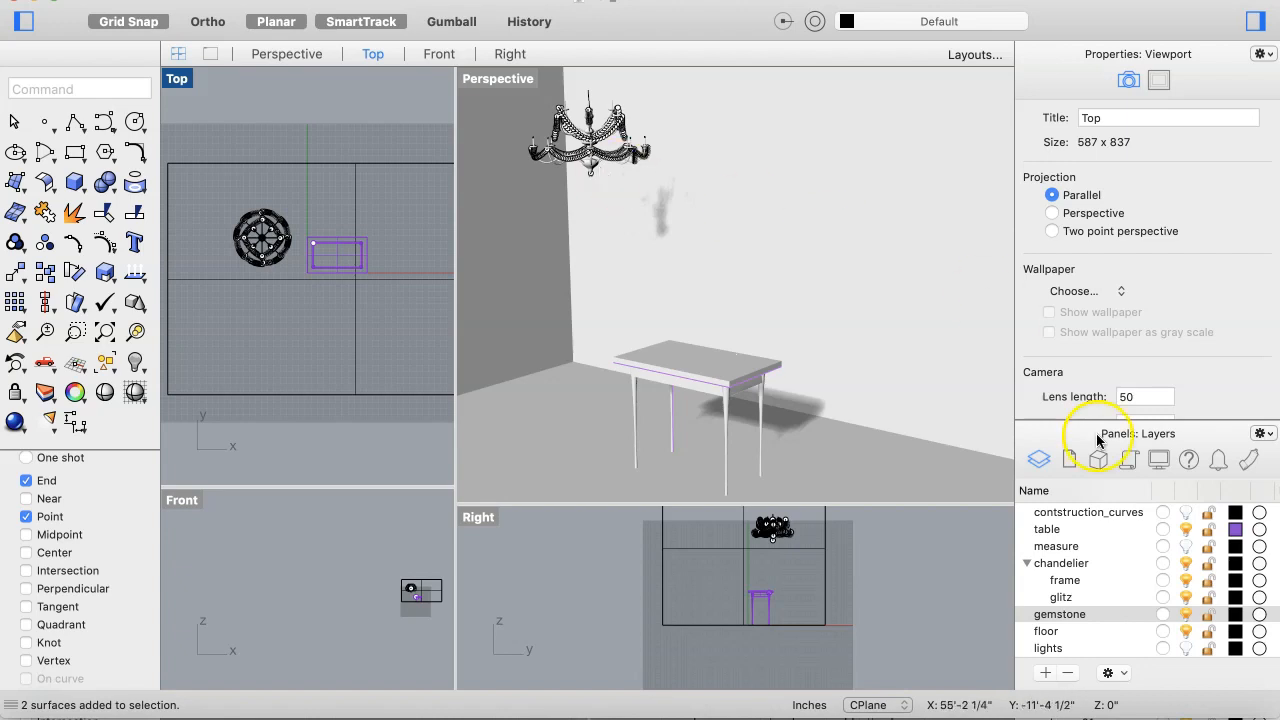
{"action": "left_click", "coordinate": [1186, 648]}
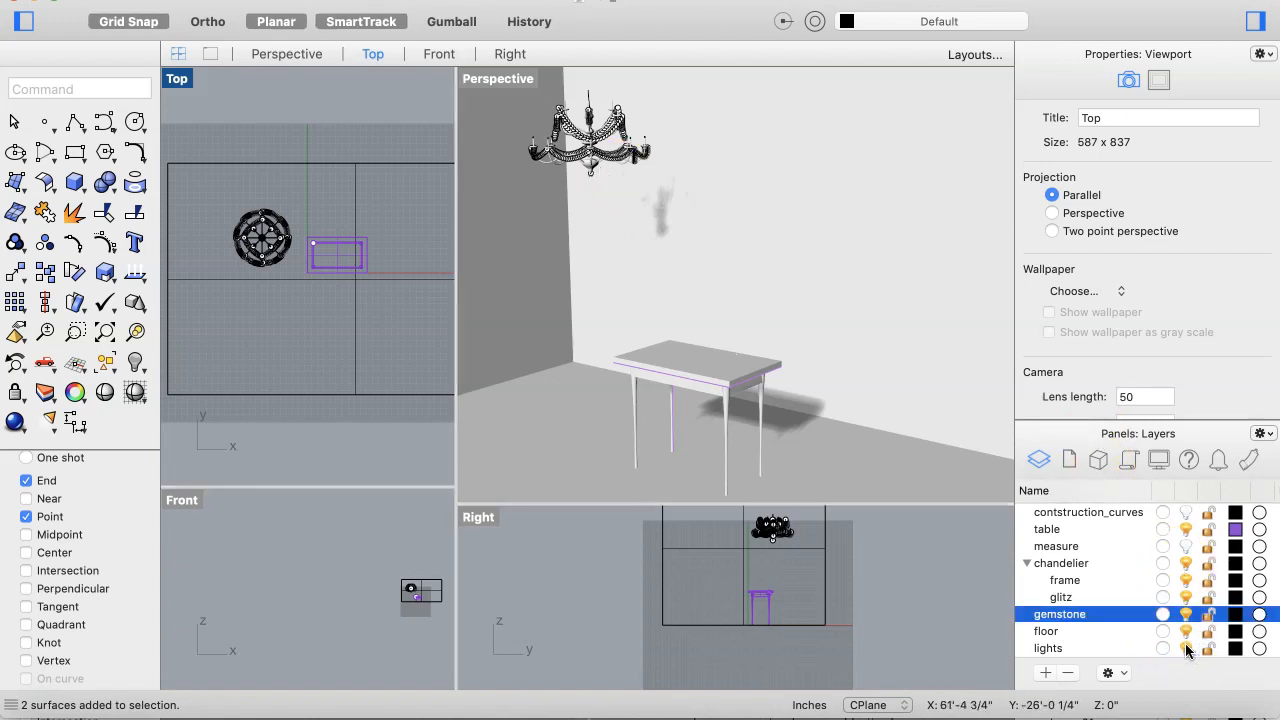
{"action": "left_click", "coordinate": [1185, 645]}
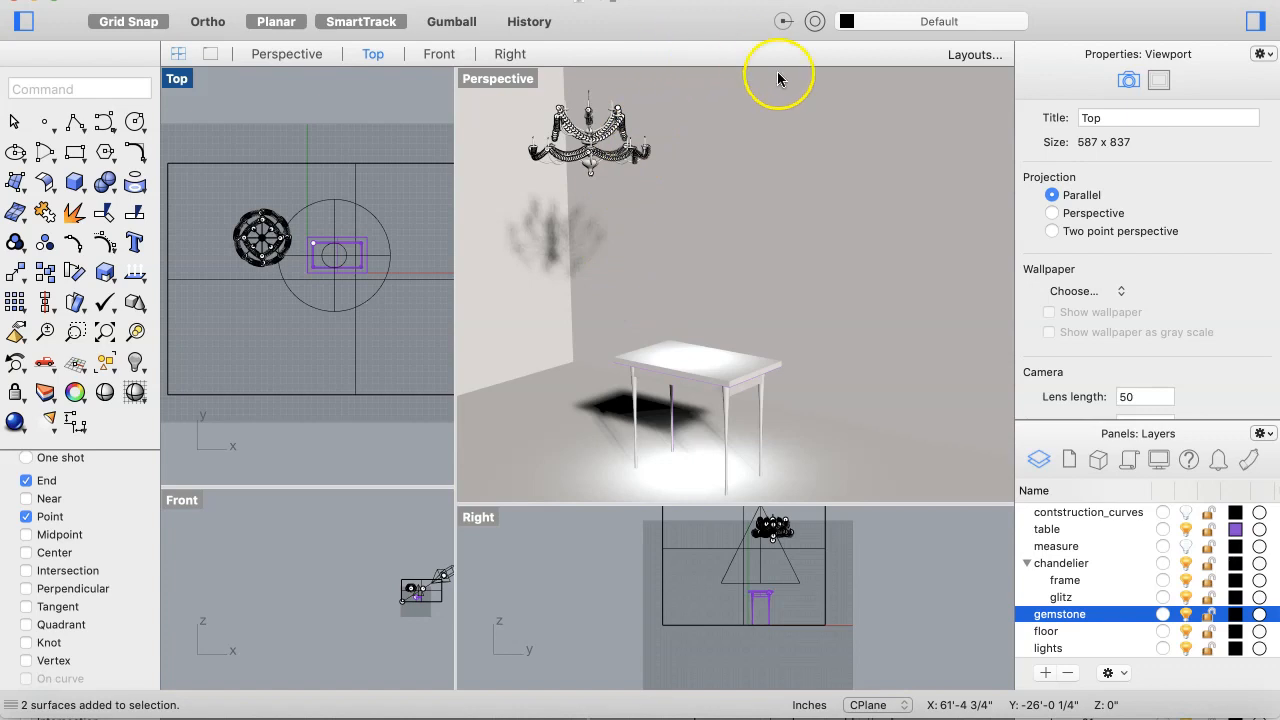
Step: Open the document's render properties and set the render quality to Good quality
{"action": "left_click", "coordinate": [824, 1]}
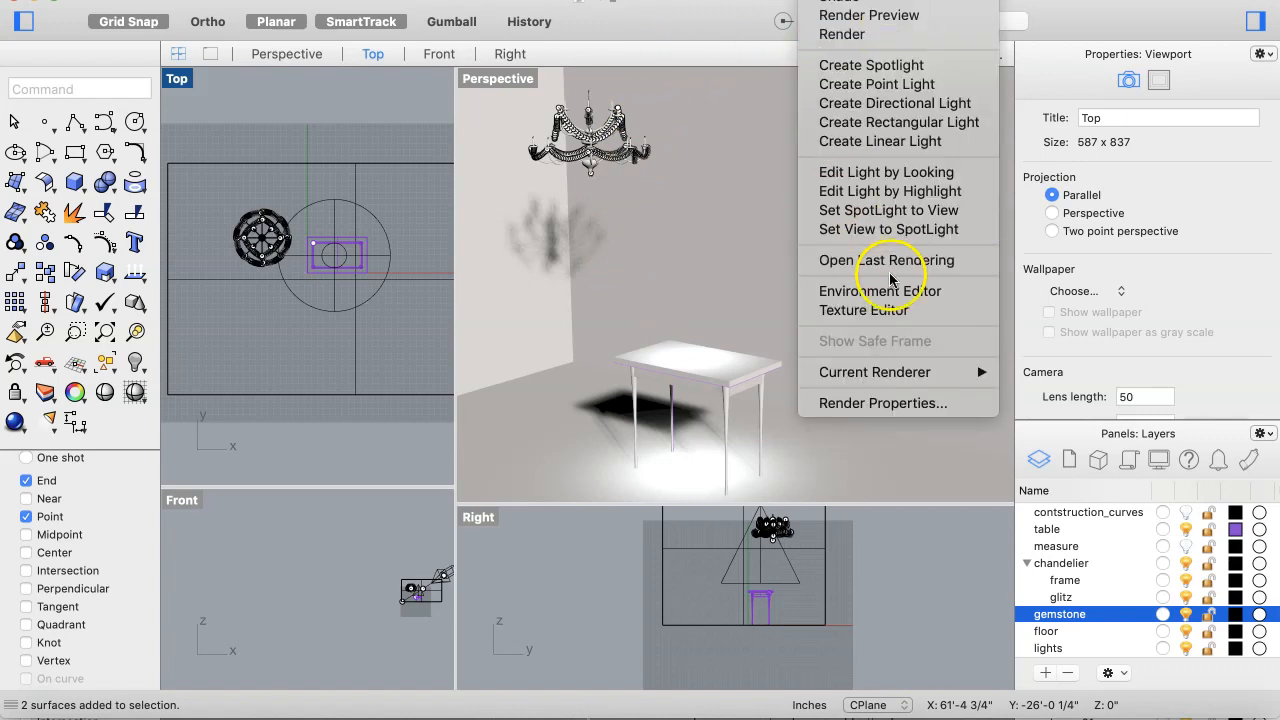
{"action": "left_click", "coordinate": [900, 403]}
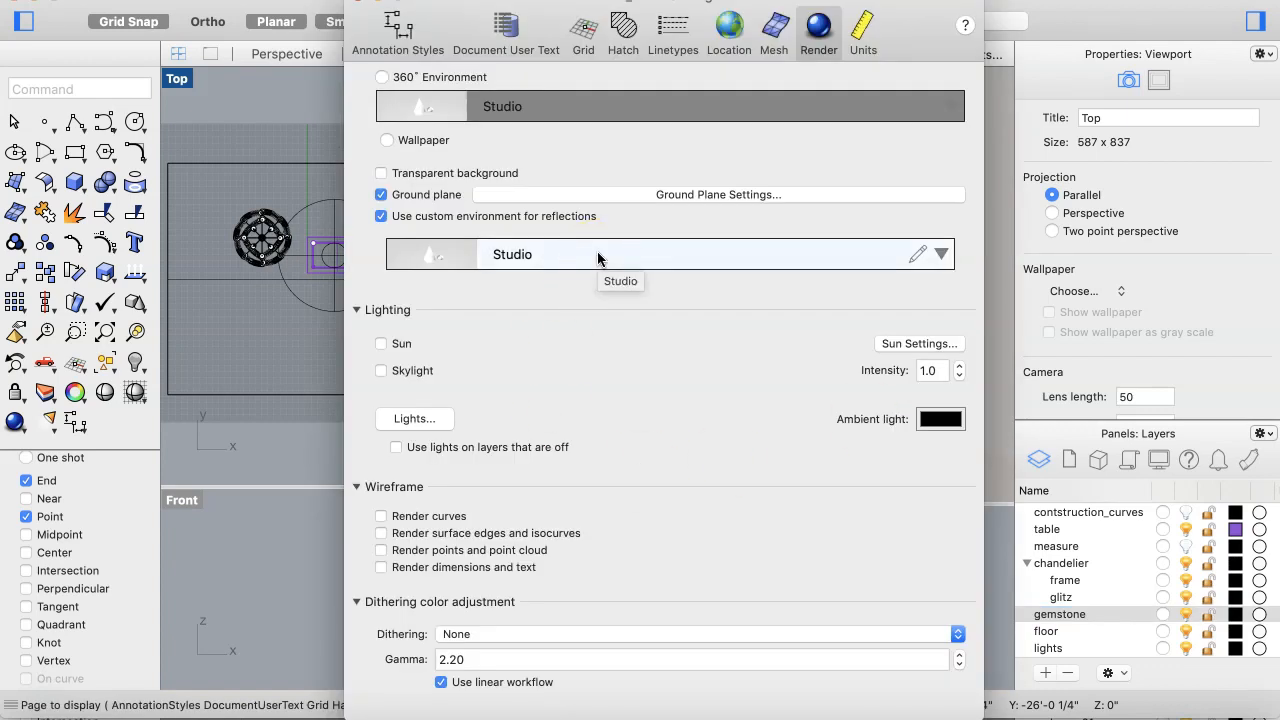
{"action": "scroll", "coordinate": [492, 202], "scroll_direction": "down", "scroll_amount": 2}
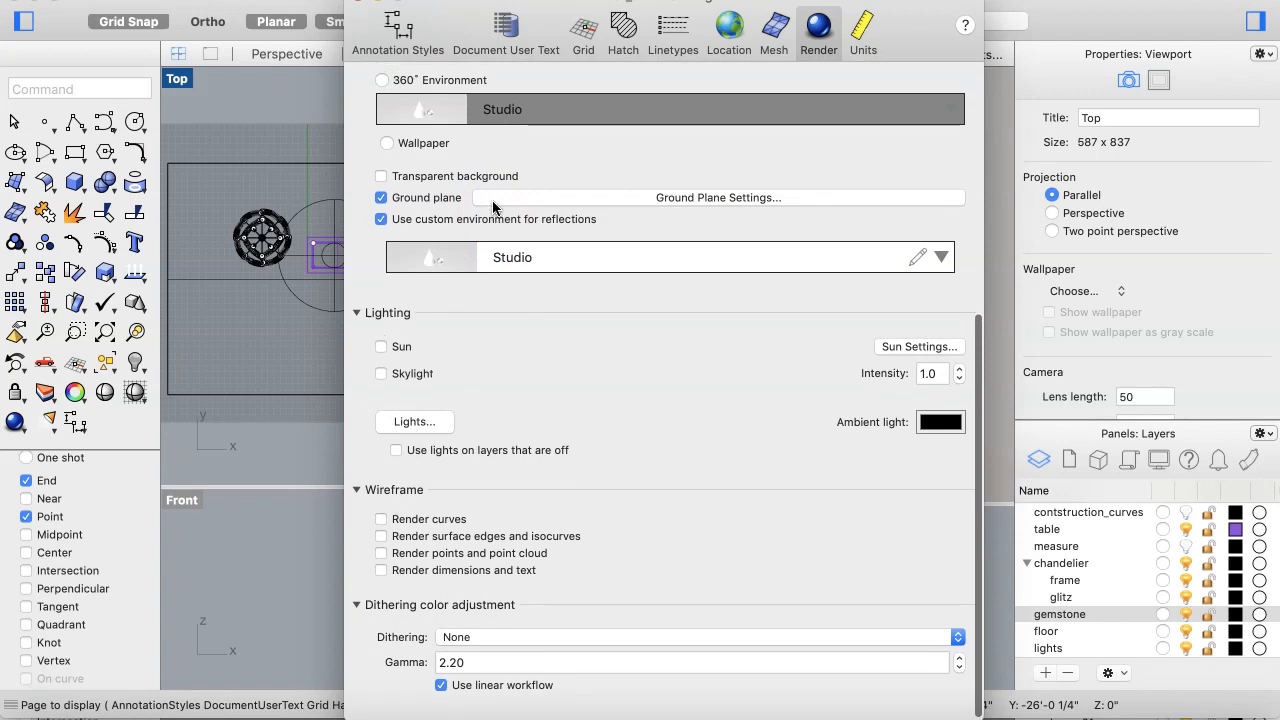
{"action": "scroll", "coordinate": [495, 195], "scroll_direction": "up", "scroll_amount": 3}
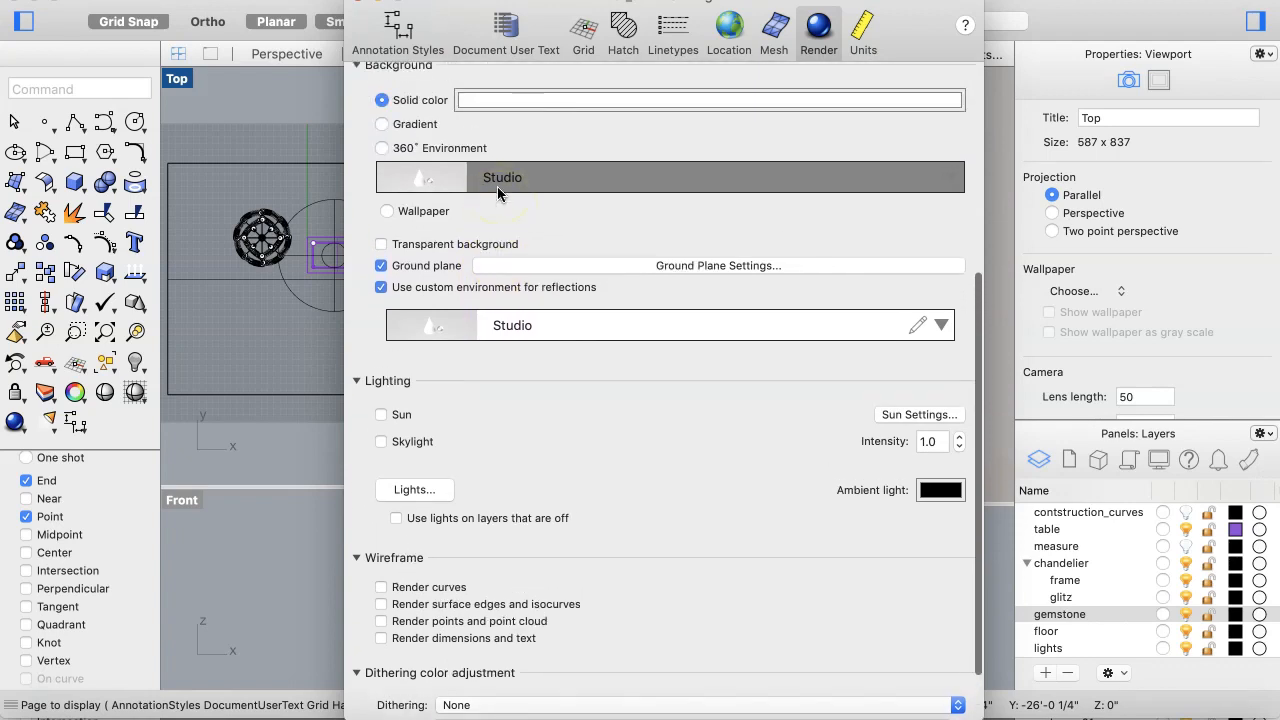
{"action": "scroll", "coordinate": [497, 186], "scroll_direction": "up", "scroll_amount": 8}
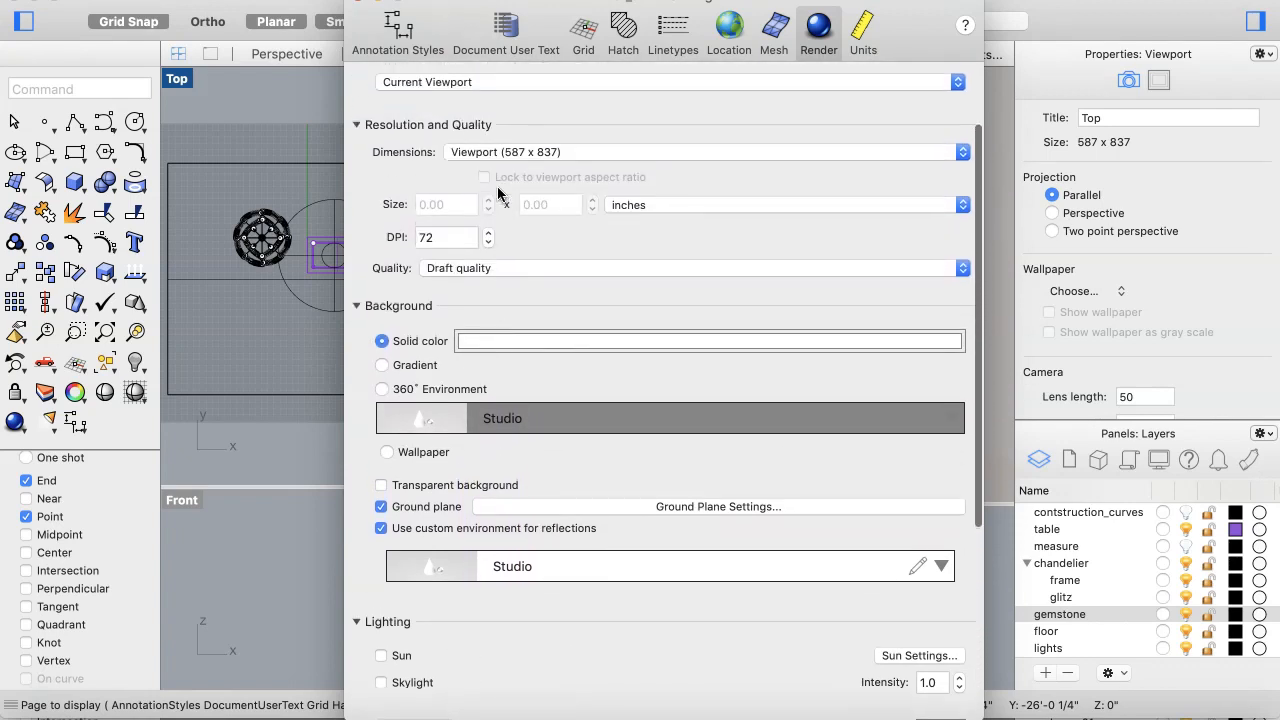
{"action": "scroll", "coordinate": [497, 190], "scroll_direction": "up", "scroll_amount": 4}
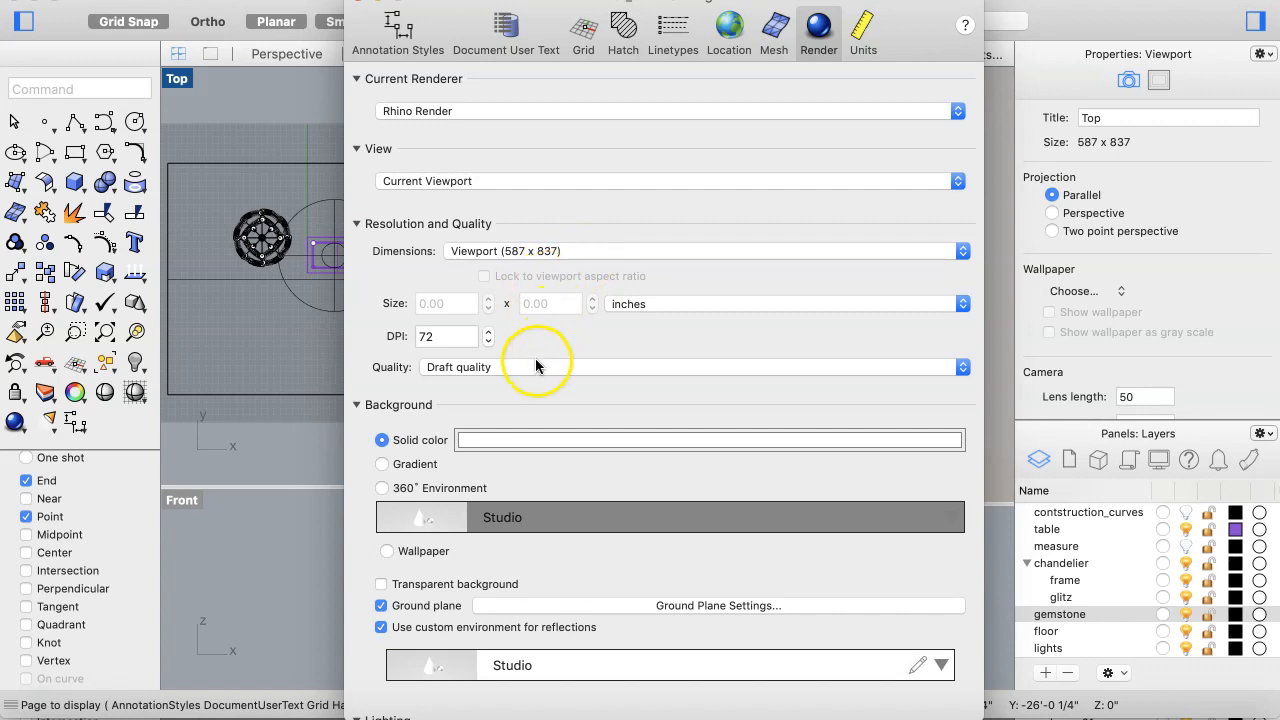
{"action": "left_click_drag", "start_coordinate": [921, 3], "coordinate": [874, 0]}
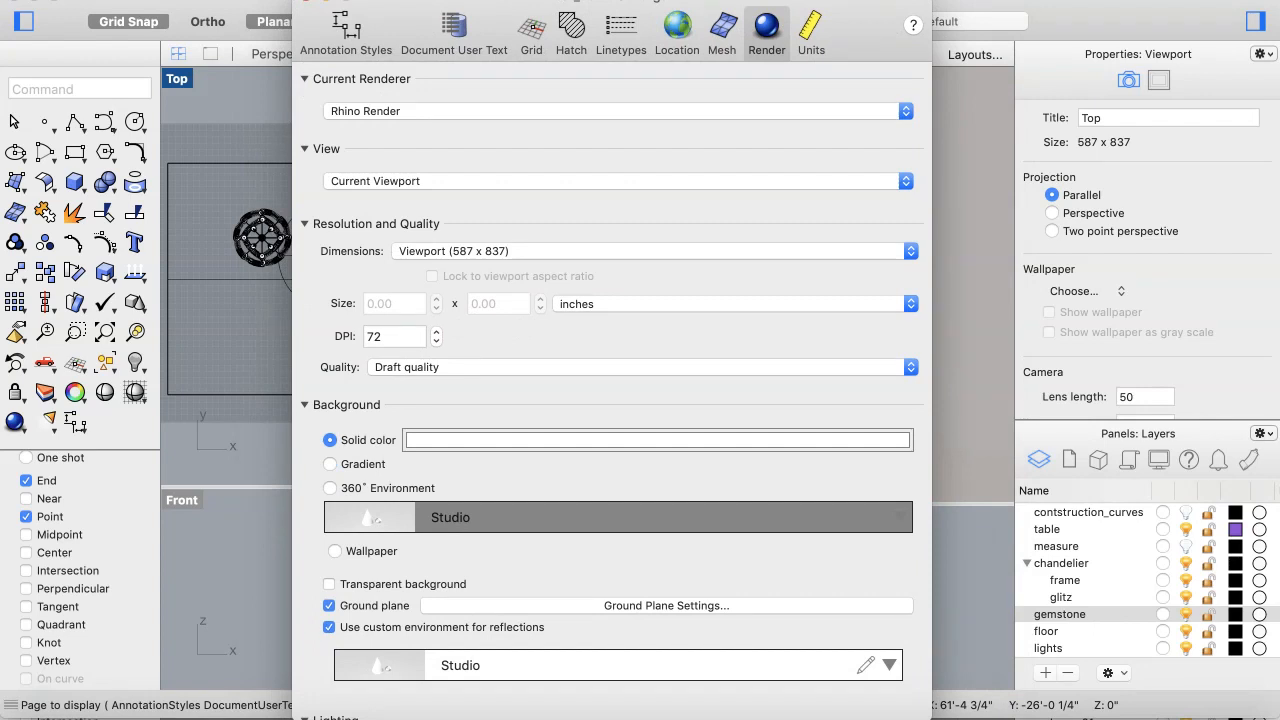
{"action": "left_click", "coordinate": [587, 367]}
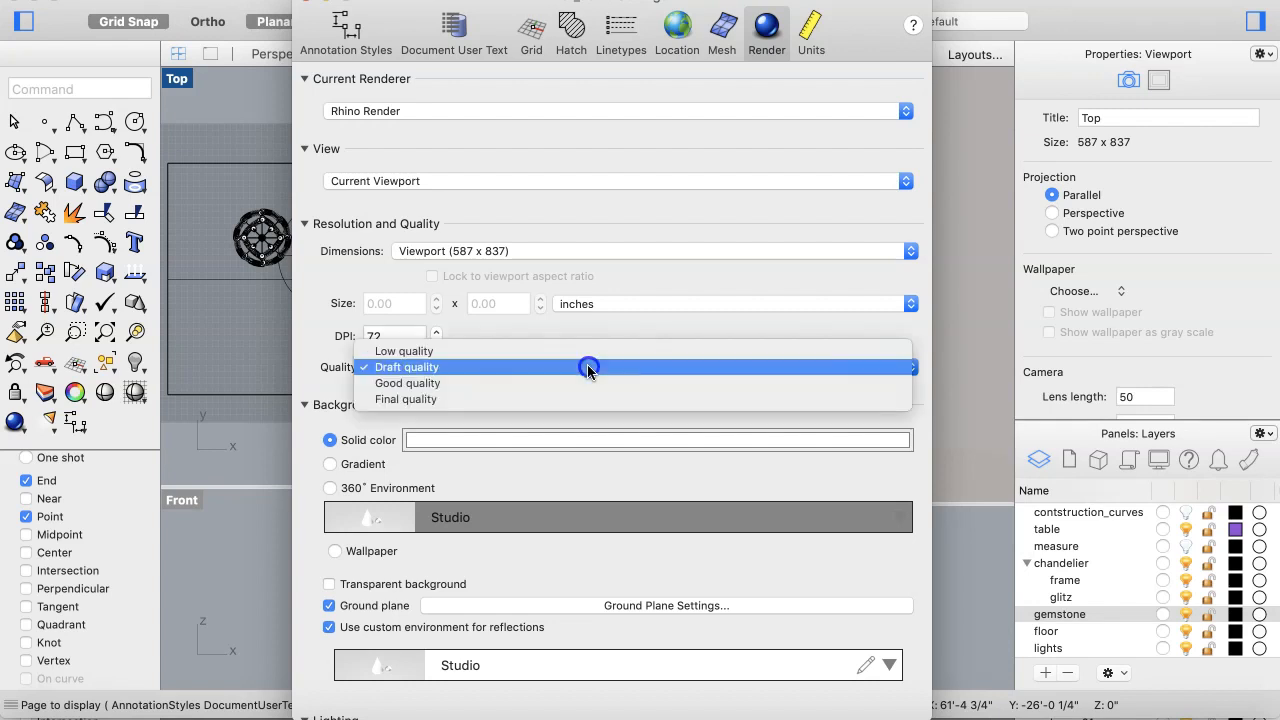
{"action": "left_click", "coordinate": [577, 388]}
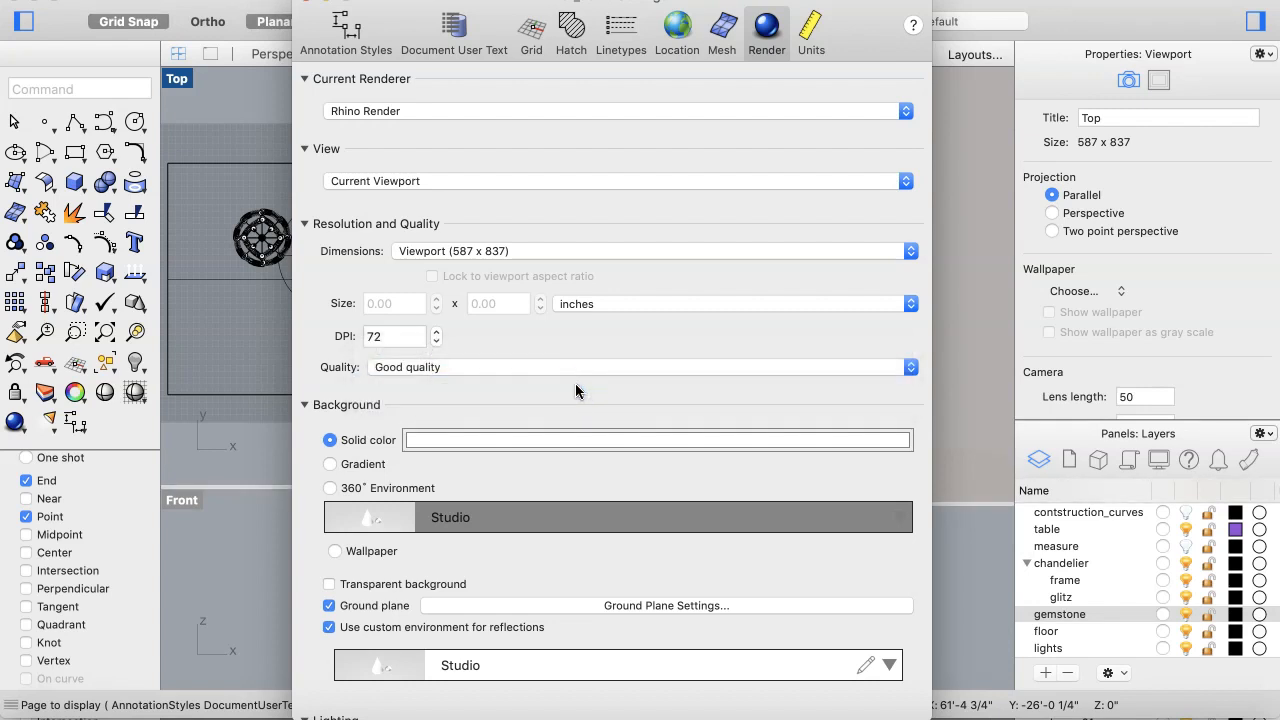
{"action": "left_click", "coordinate": [584, 365]}
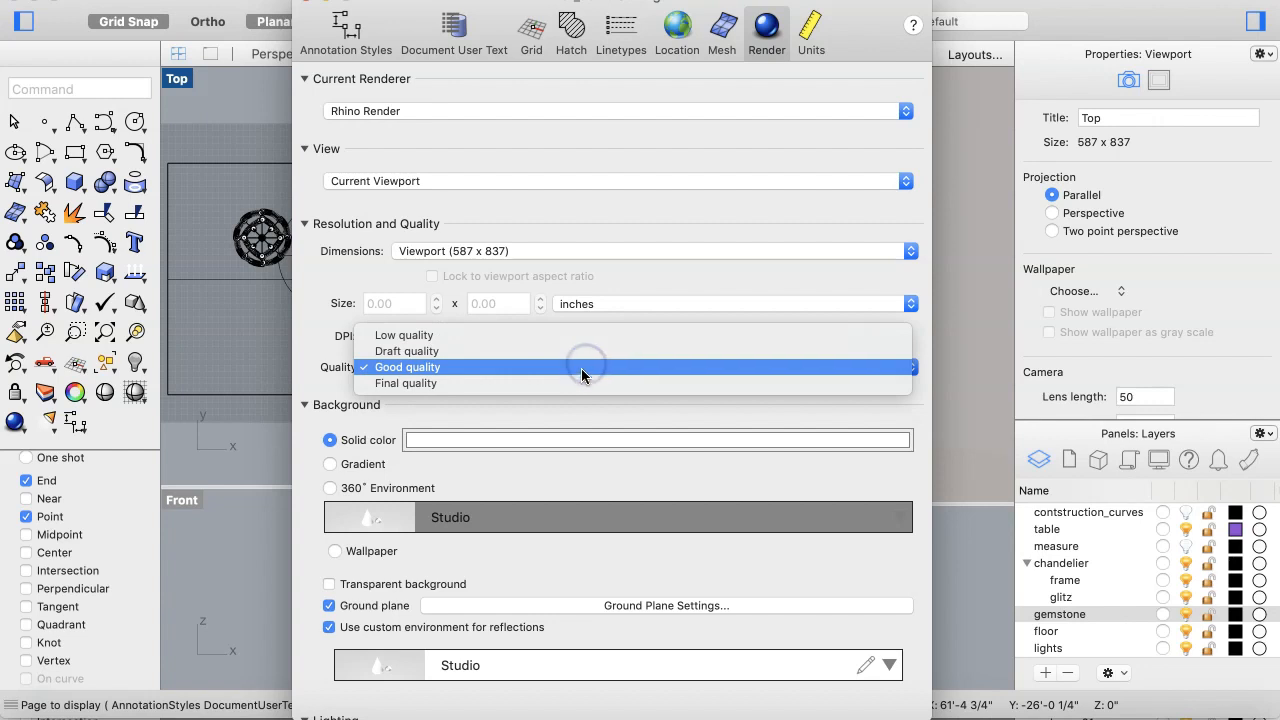
{"action": "left_click", "coordinate": [584, 367]}
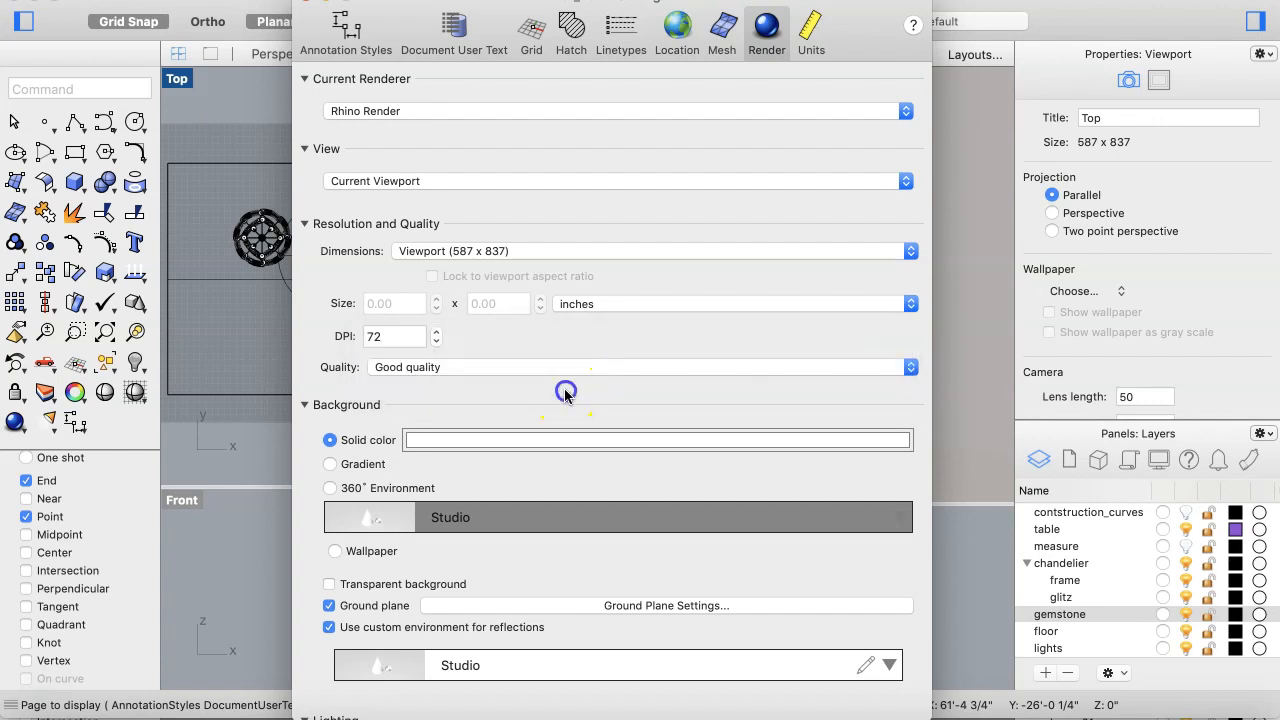
Step: Review the background, lighting and wireframe settings in the render properties
{"action": "scroll", "coordinate": [564, 393], "scroll_direction": "down", "scroll_amount": 5}
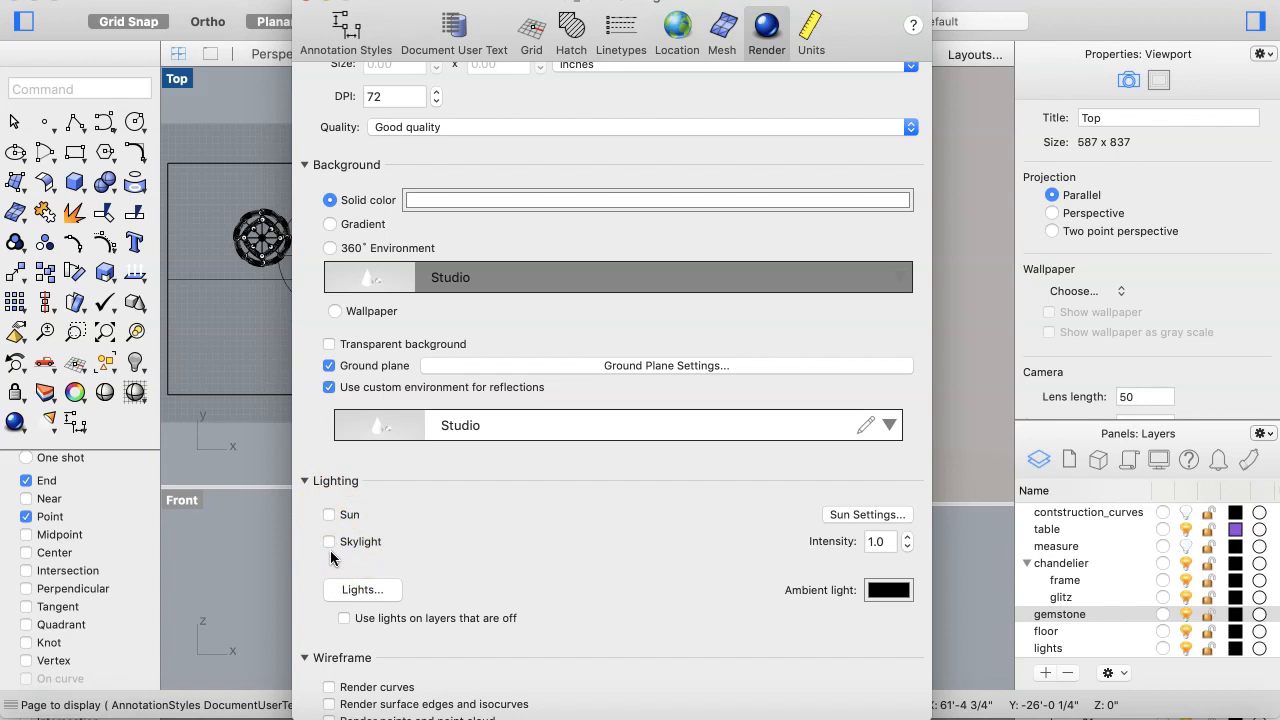
{"action": "scroll", "coordinate": [471, 557], "scroll_direction": "down", "scroll_amount": 5}
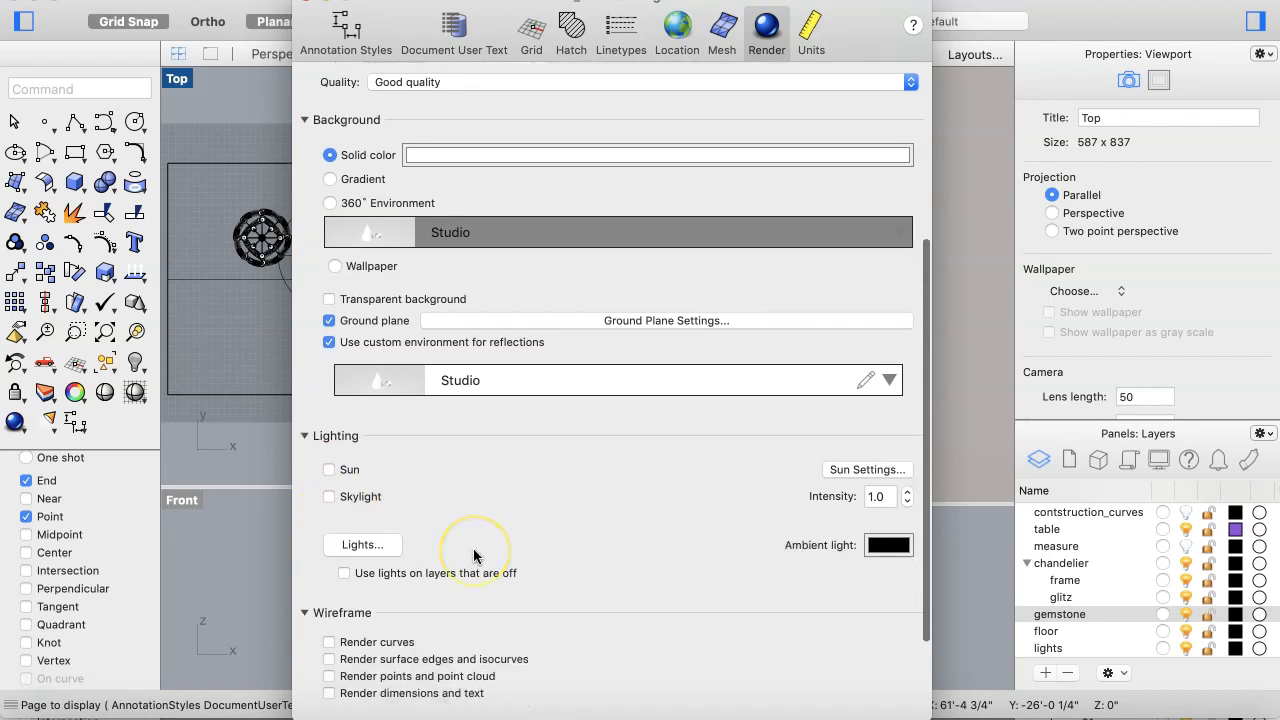
{"action": "scroll", "coordinate": [474, 557], "scroll_direction": "down", "scroll_amount": 2}
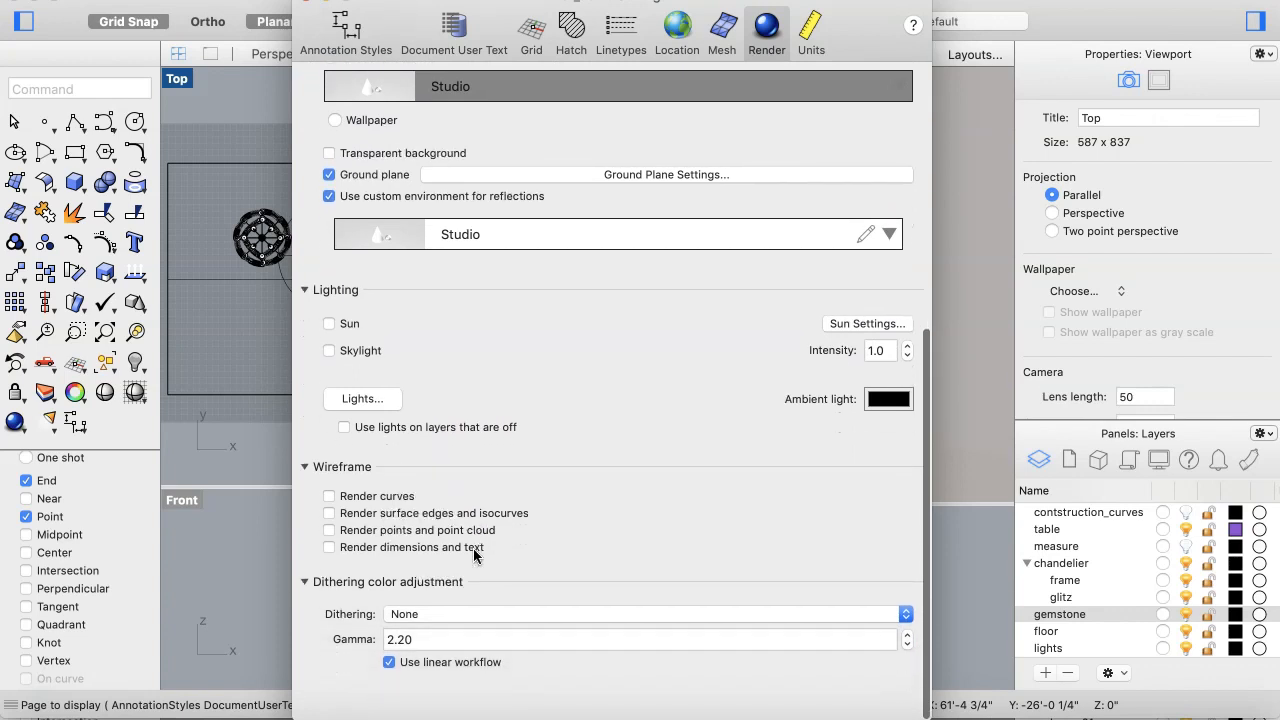
{"action": "scroll", "coordinate": [474, 557], "scroll_direction": "up", "scroll_amount": 5}
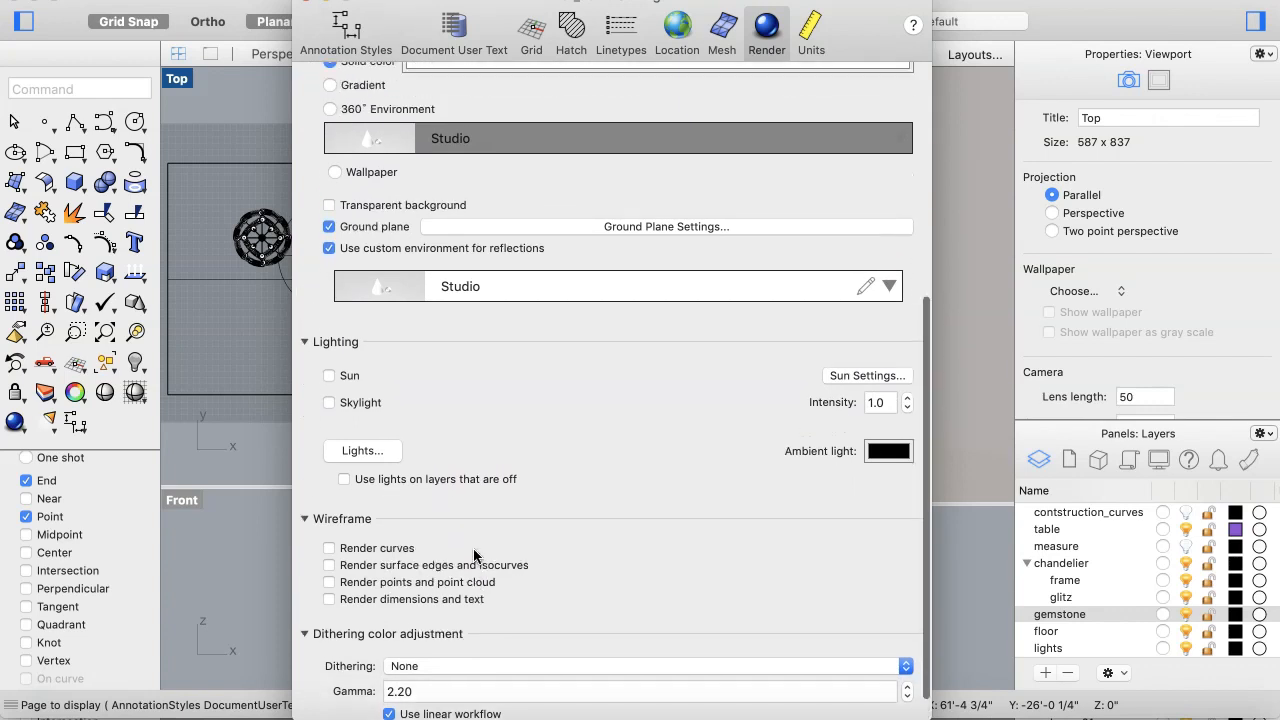
{"action": "scroll", "coordinate": [474, 556], "scroll_direction": "up", "scroll_amount": 8}
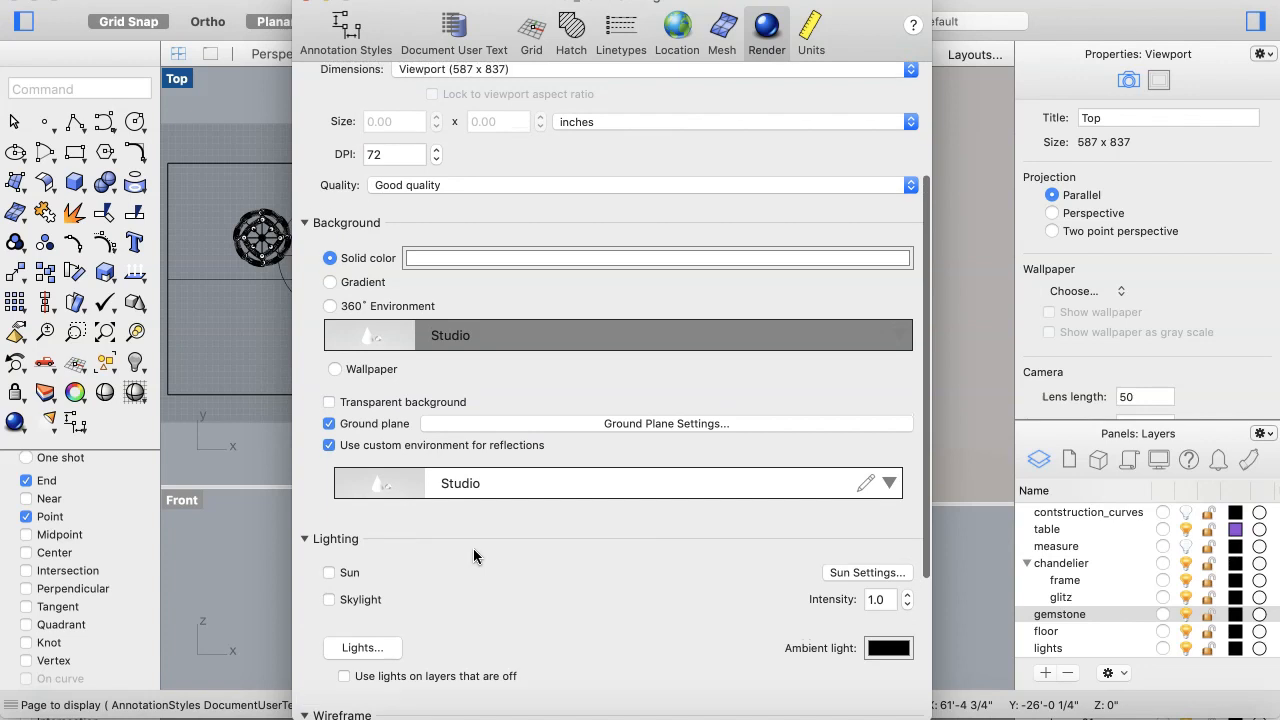
{"action": "scroll", "coordinate": [473, 548], "scroll_direction": "up", "scroll_amount": 1}
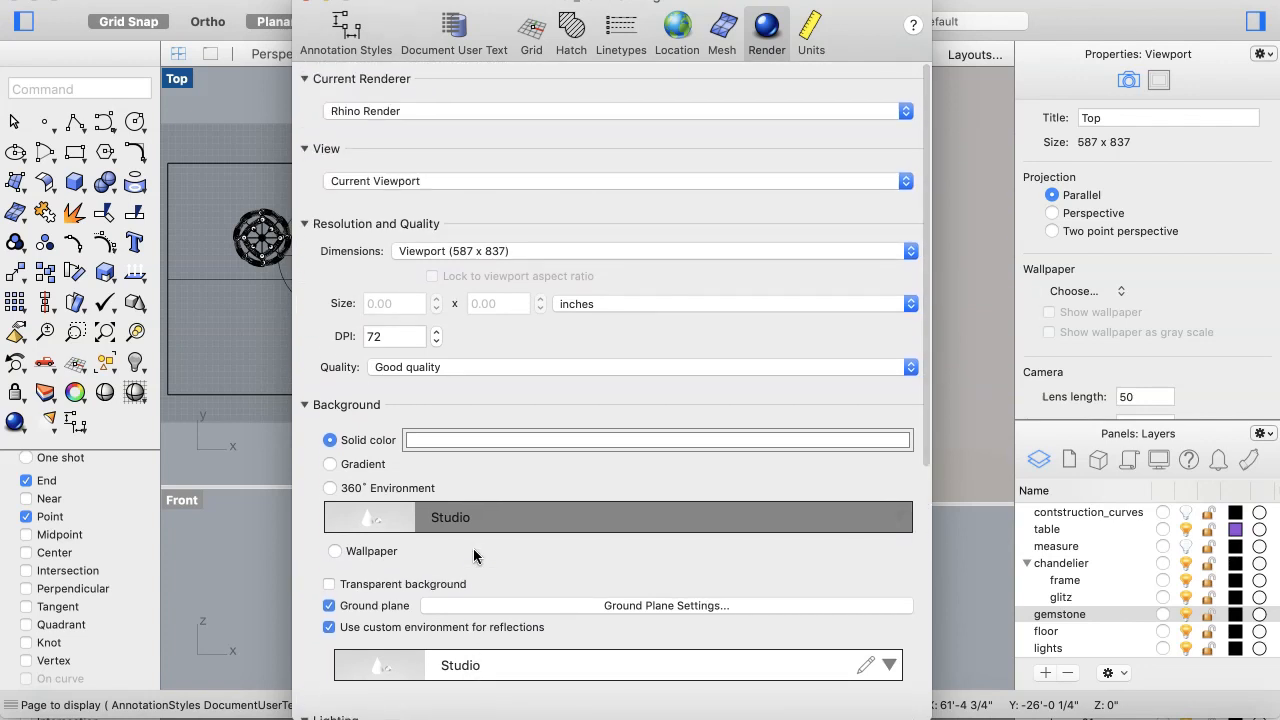
{"action": "left_click", "coordinate": [482, 511]}
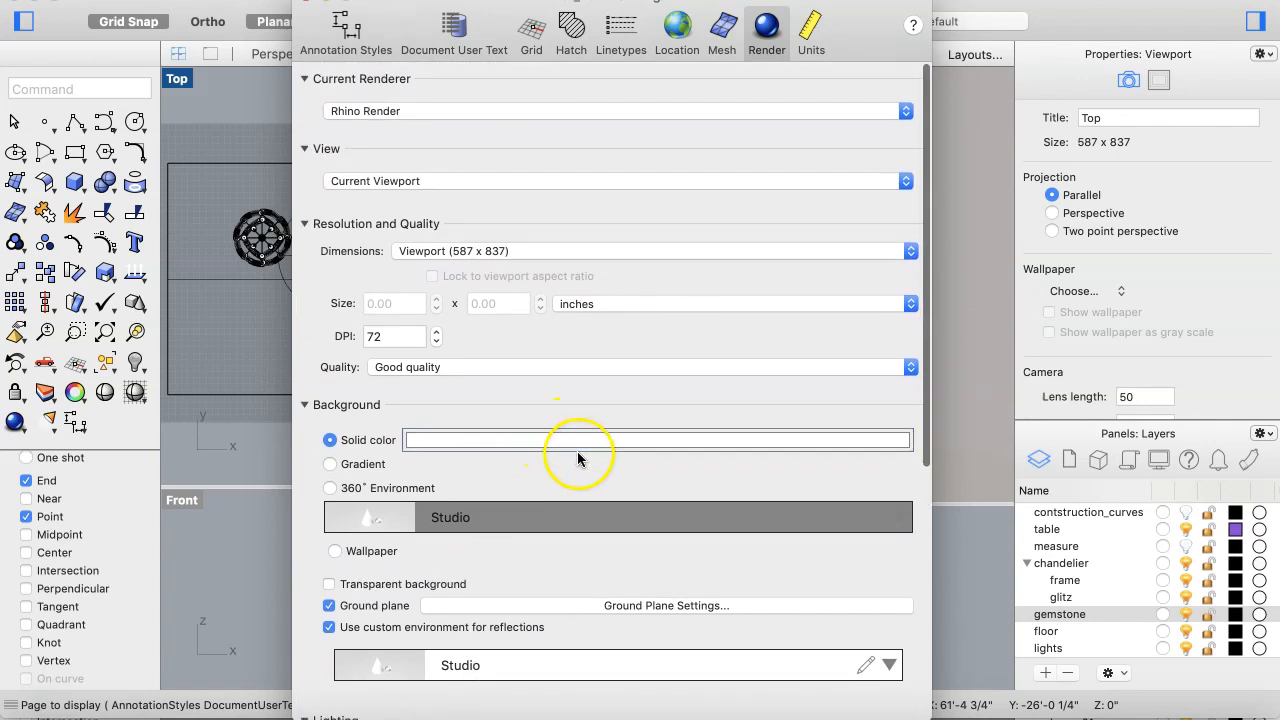
{"action": "scroll", "coordinate": [648, 578], "scroll_direction": "down", "scroll_amount": 8}
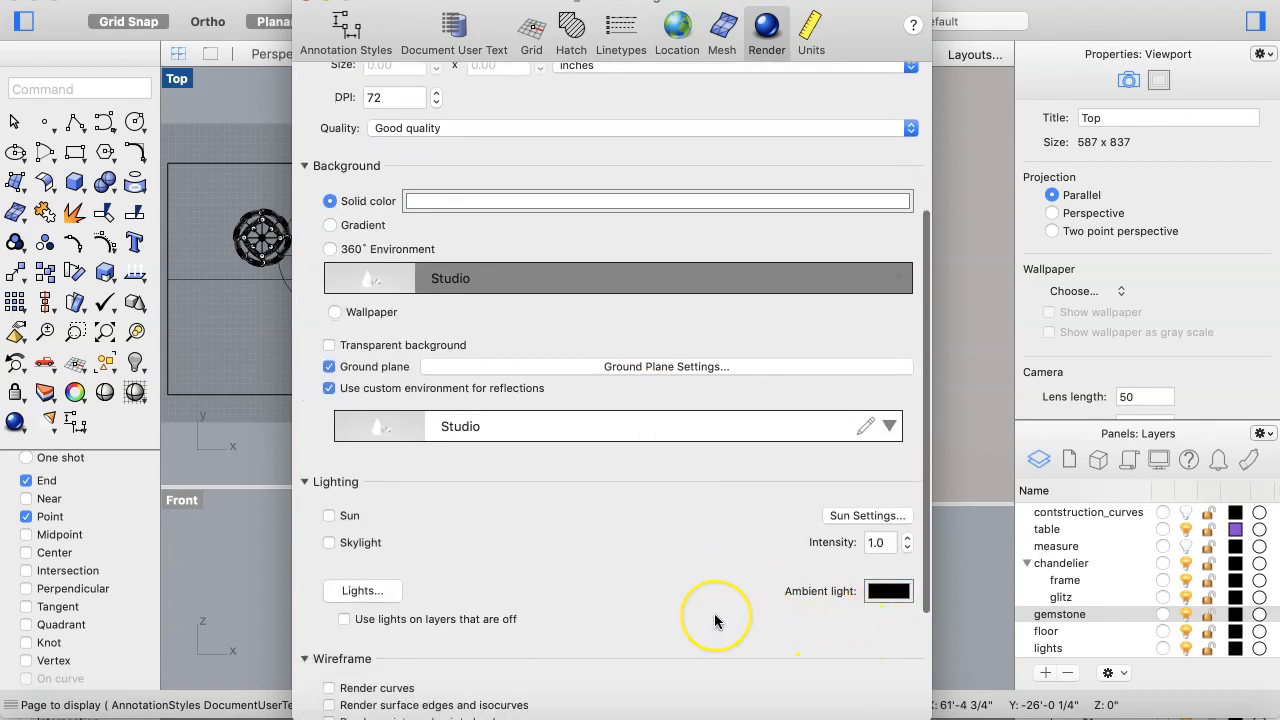
{"action": "scroll", "coordinate": [714, 616], "scroll_direction": "up", "scroll_amount": 2}
{"action": "scroll", "coordinate": [714, 621], "scroll_direction": "up", "scroll_amount": 7}
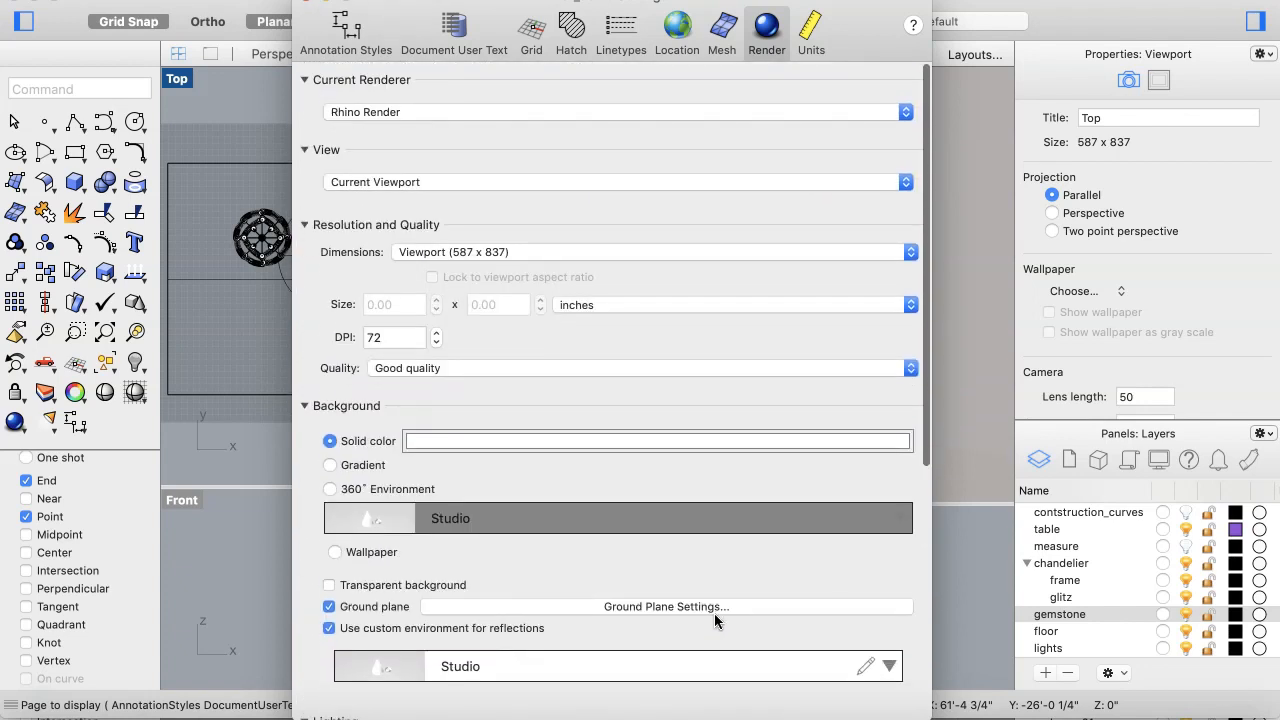
Step: Close the render properties and render the Perspective viewport
{"action": "left_click", "coordinate": [776, 446]}
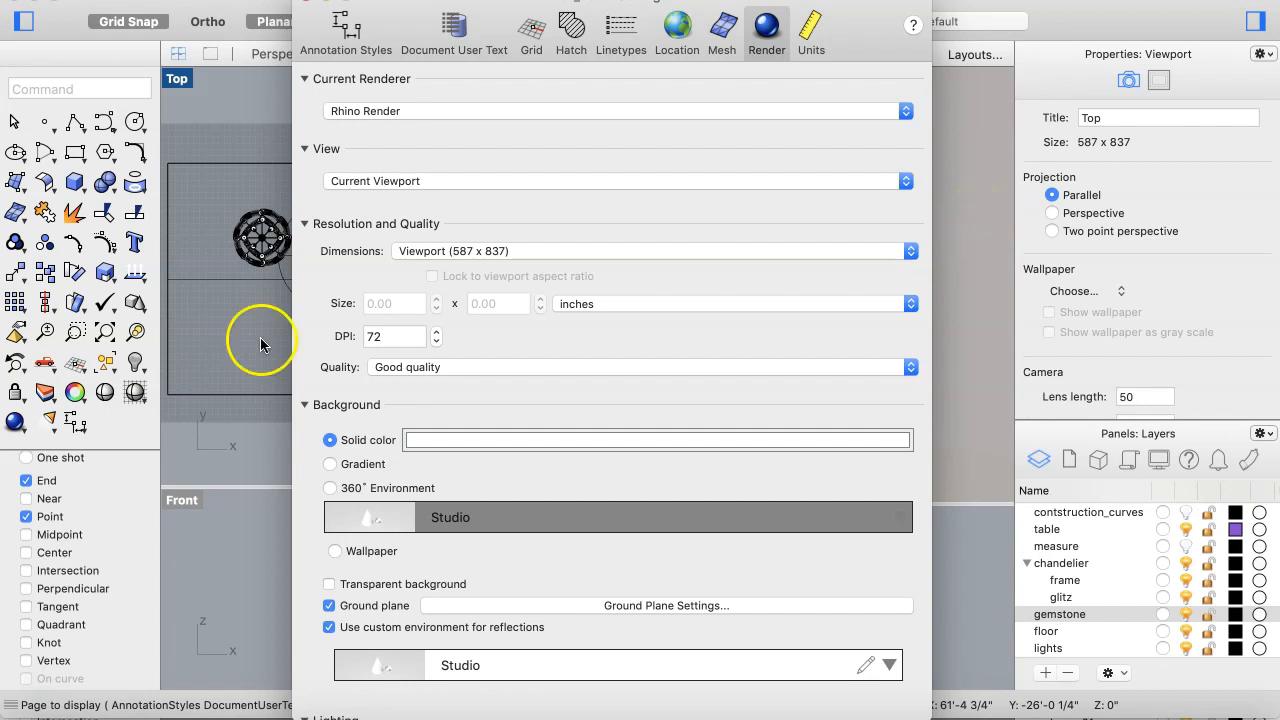
{"action": "left_click", "coordinate": [304, 1]}
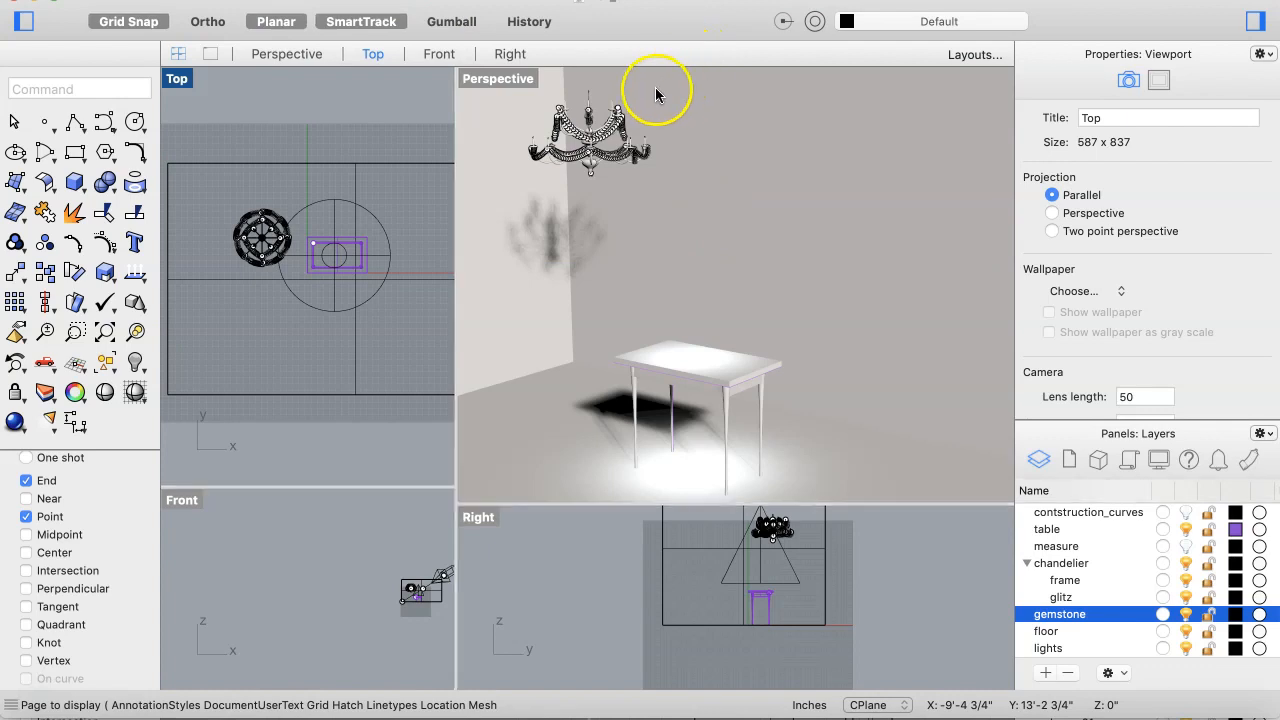
{"action": "left_click", "coordinate": [485, 110]}
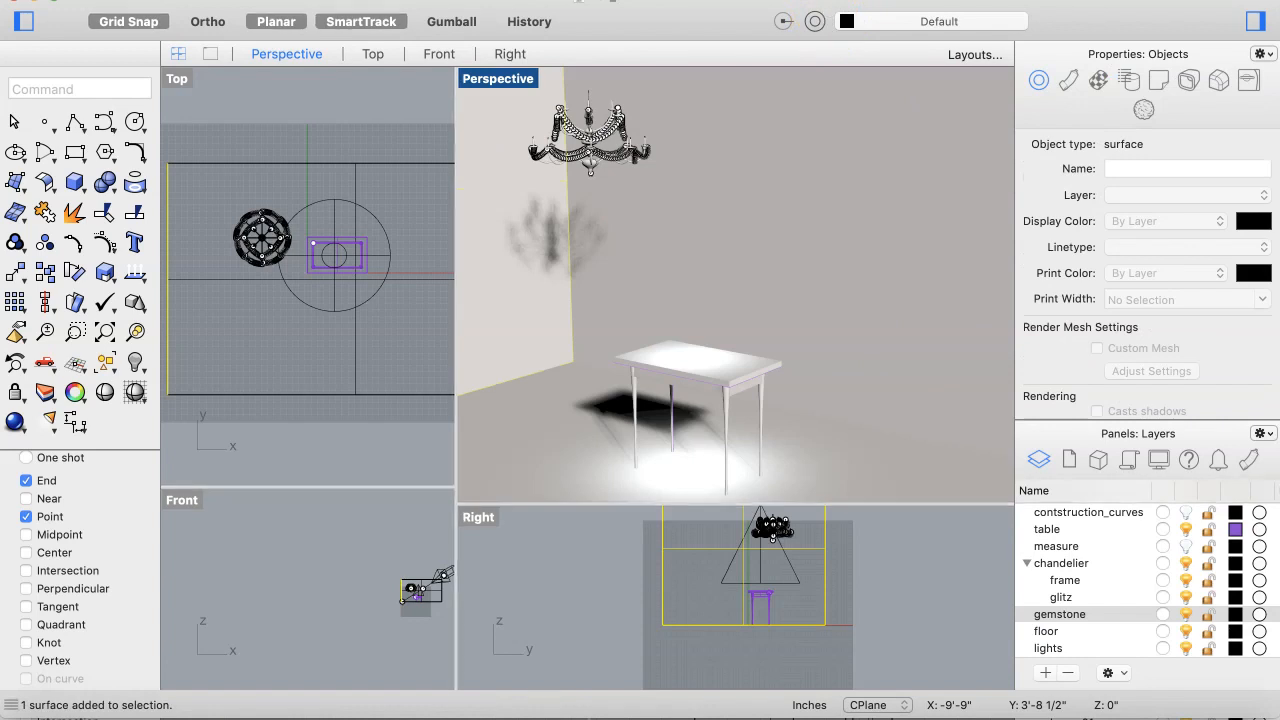
{"action": "left_click", "coordinate": [825, 1]}
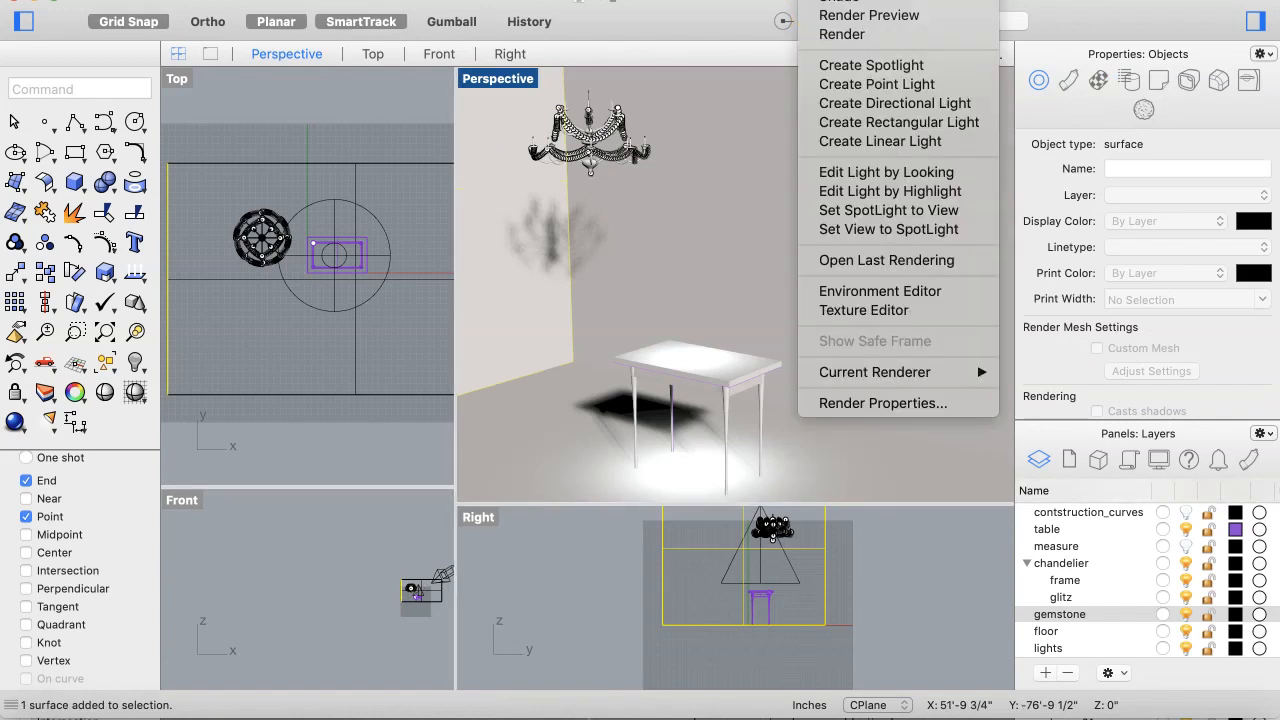
{"action": "left_click", "coordinate": [838, 35]}
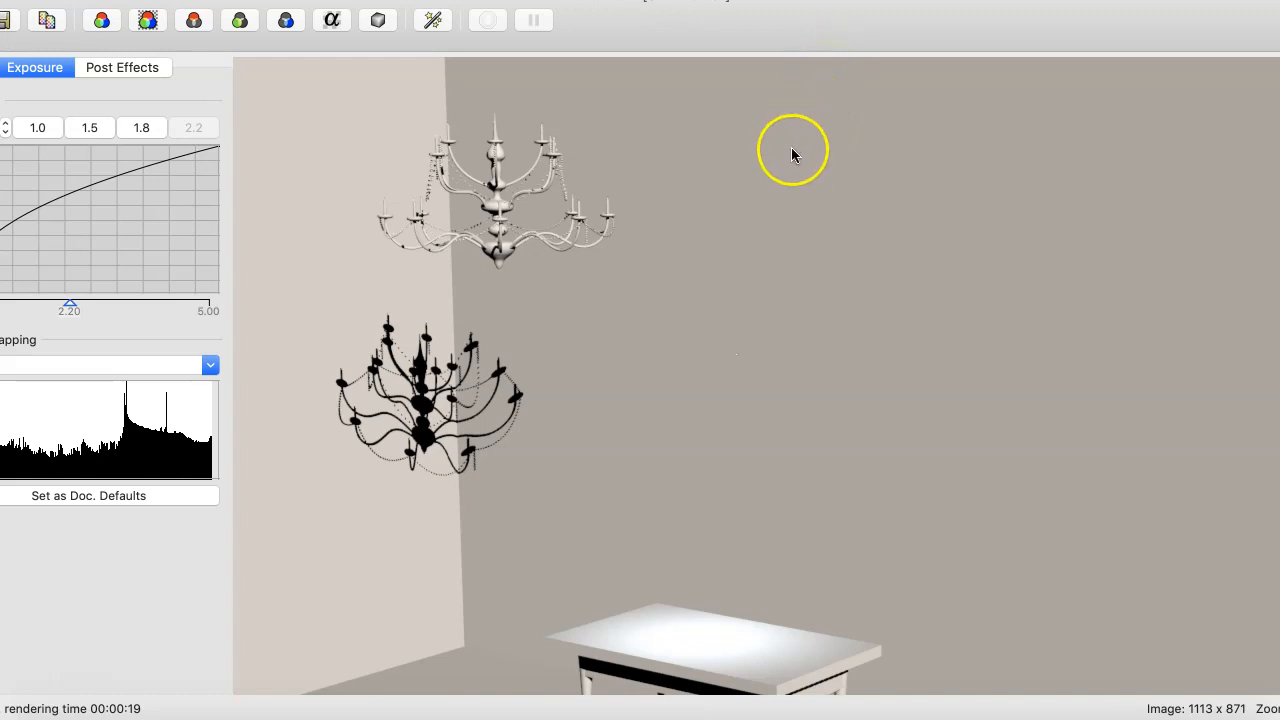
Step: Fit the rendered image to the render window
{"action": "left_click", "coordinate": [205, 0]}
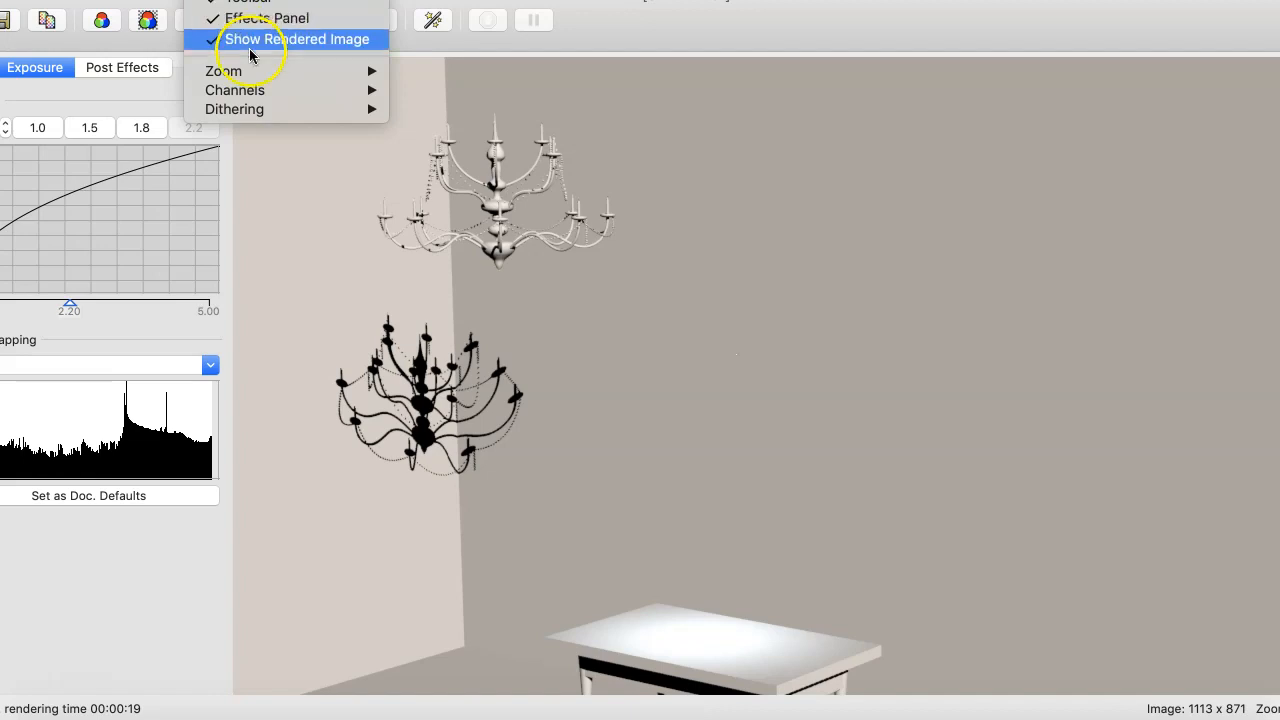
{"action": "mouse_move", "coordinate": [308, 68]}
{"action": "left_click", "coordinate": [423, 90]}
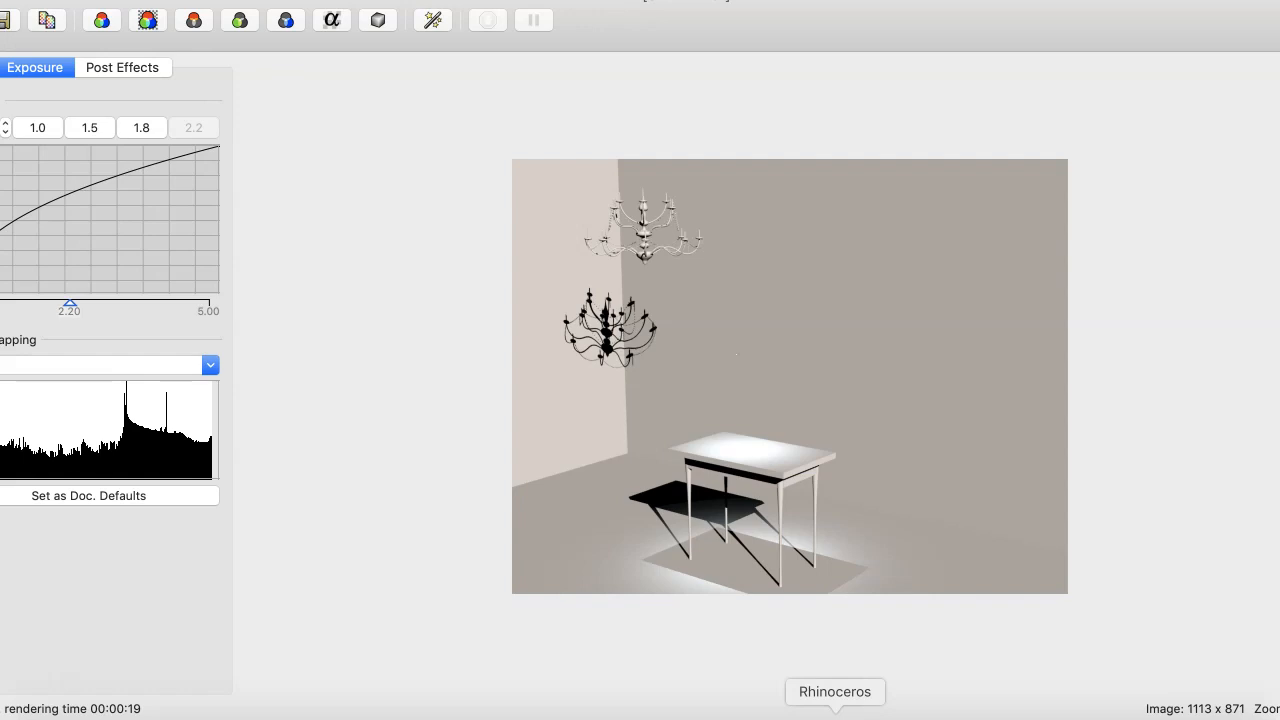
{"action": "left_click_drag", "start_coordinate": [88, 0], "coordinate": [318, 14]}
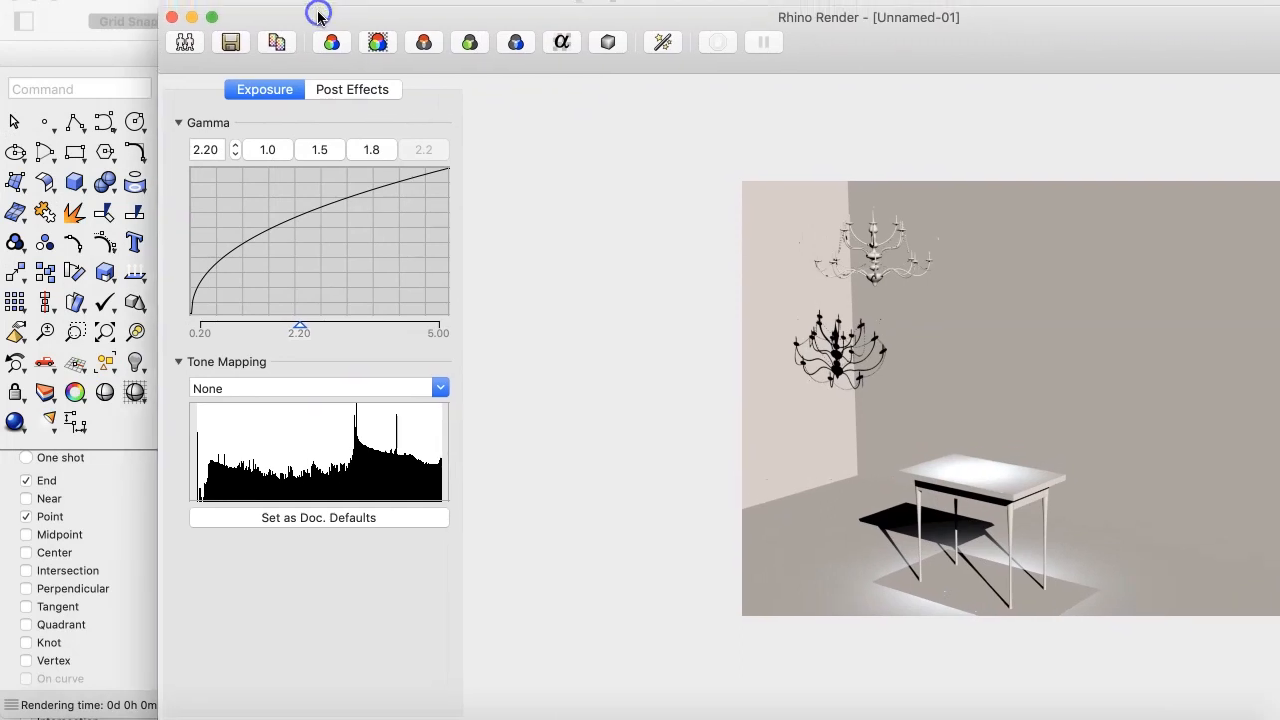
Step: Save the rendered image and close the render window
{"action": "left_click", "coordinate": [229, 42]}
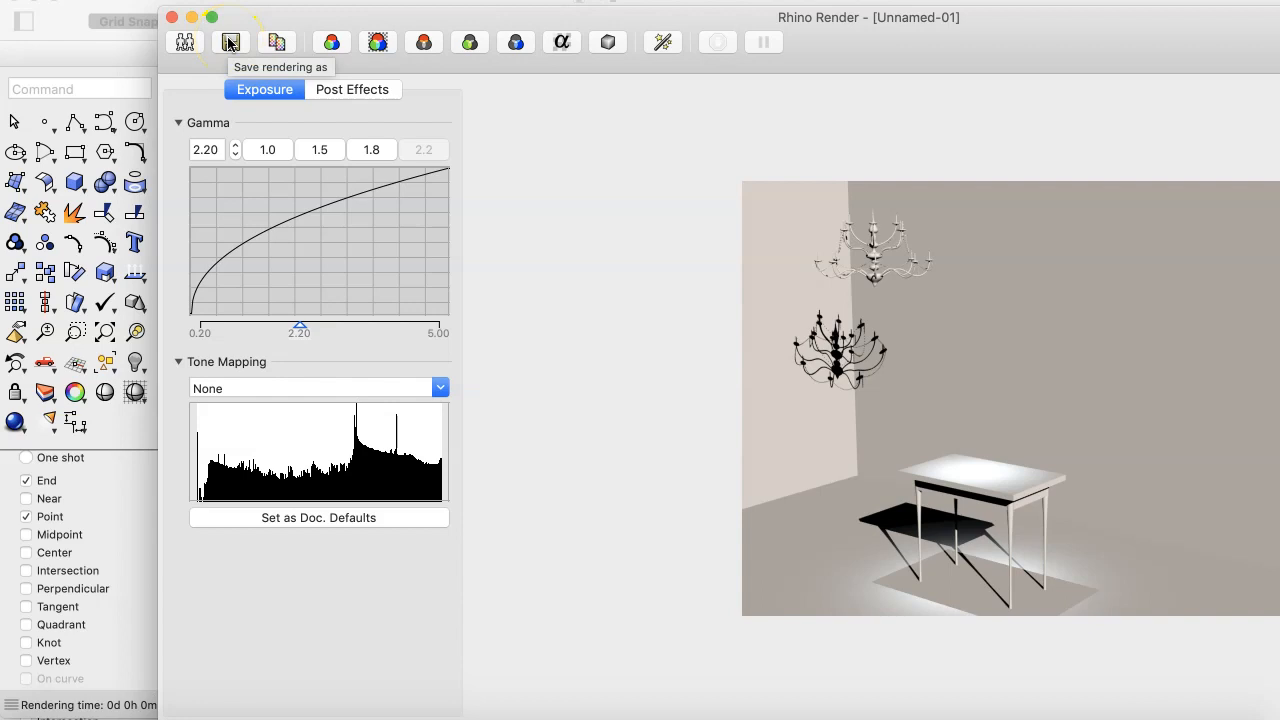
{"action": "left_click", "coordinate": [172, 18]}
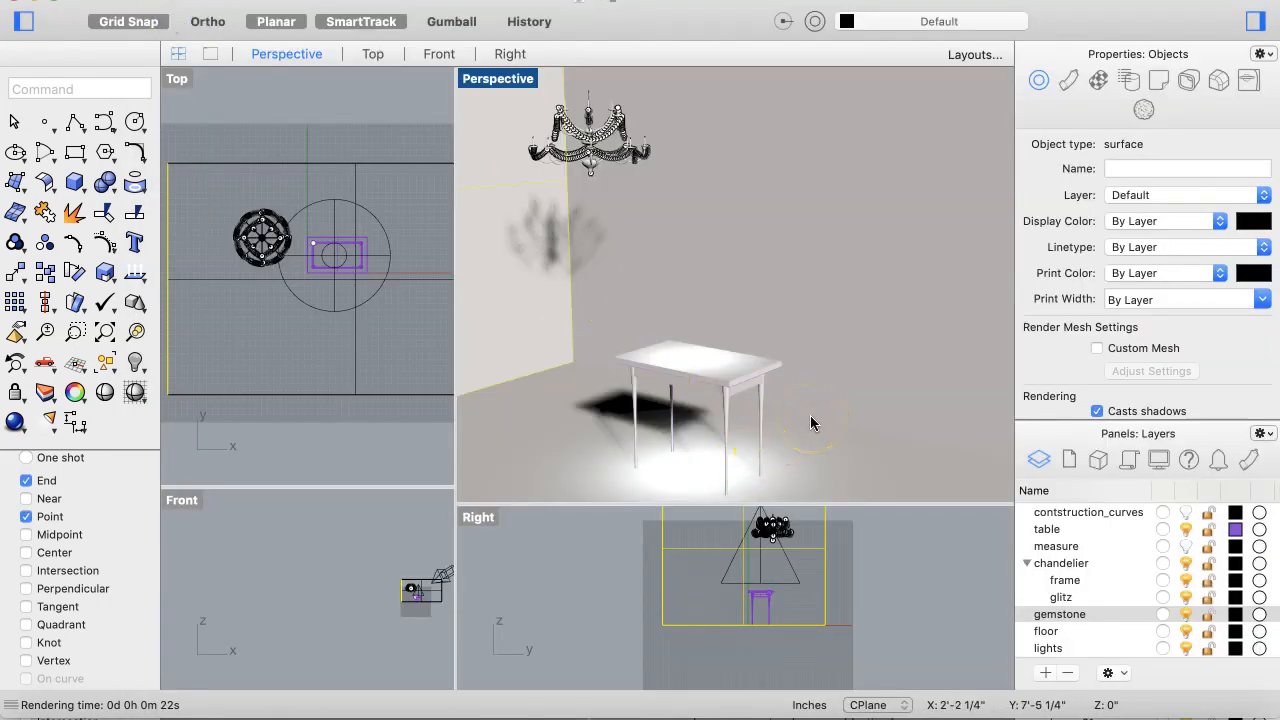
Step: Select the chandelier's glitz group and turn off its control points
{"action": "right_click_drag", "start_coordinate": [810, 415], "coordinate": [670, 168]}
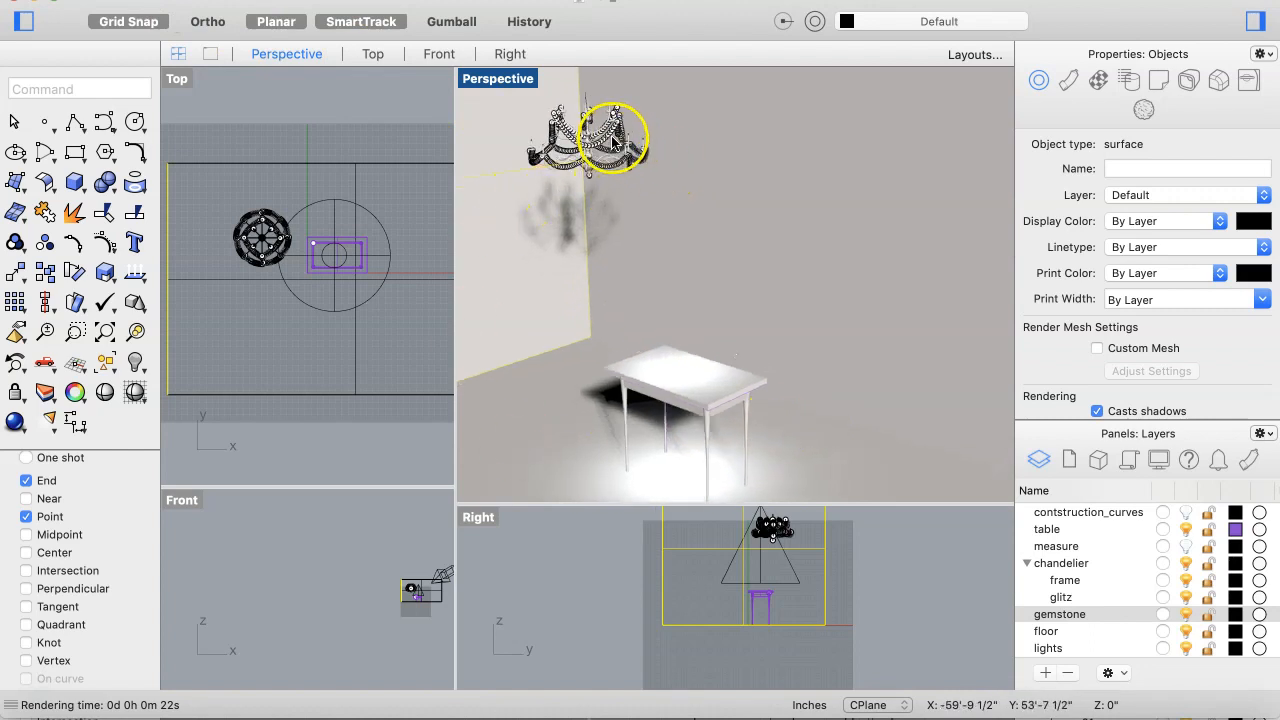
{"action": "scroll", "coordinate": [623, 126], "scroll_direction": "up", "scroll_amount": 5}
{"action": "scroll", "coordinate": [620, 128], "scroll_direction": "up", "scroll_amount": 3}
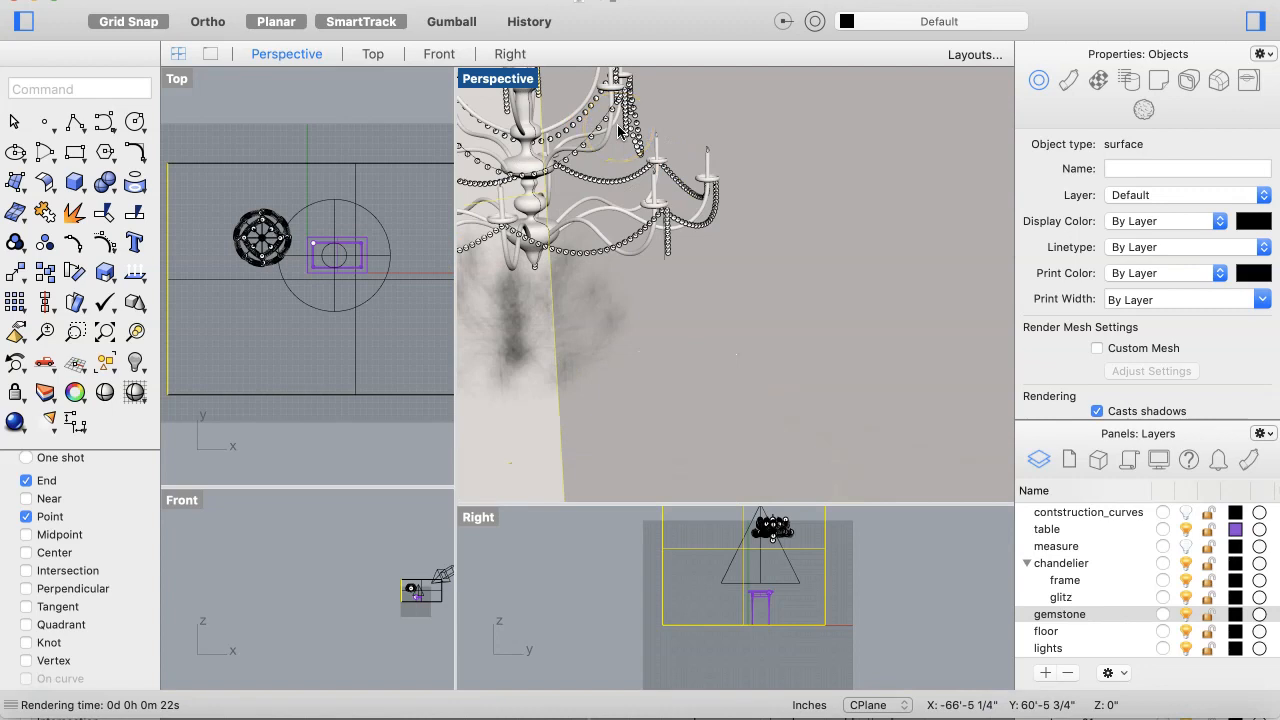
{"action": "scroll", "coordinate": [622, 126], "scroll_direction": "up", "scroll_amount": 3}
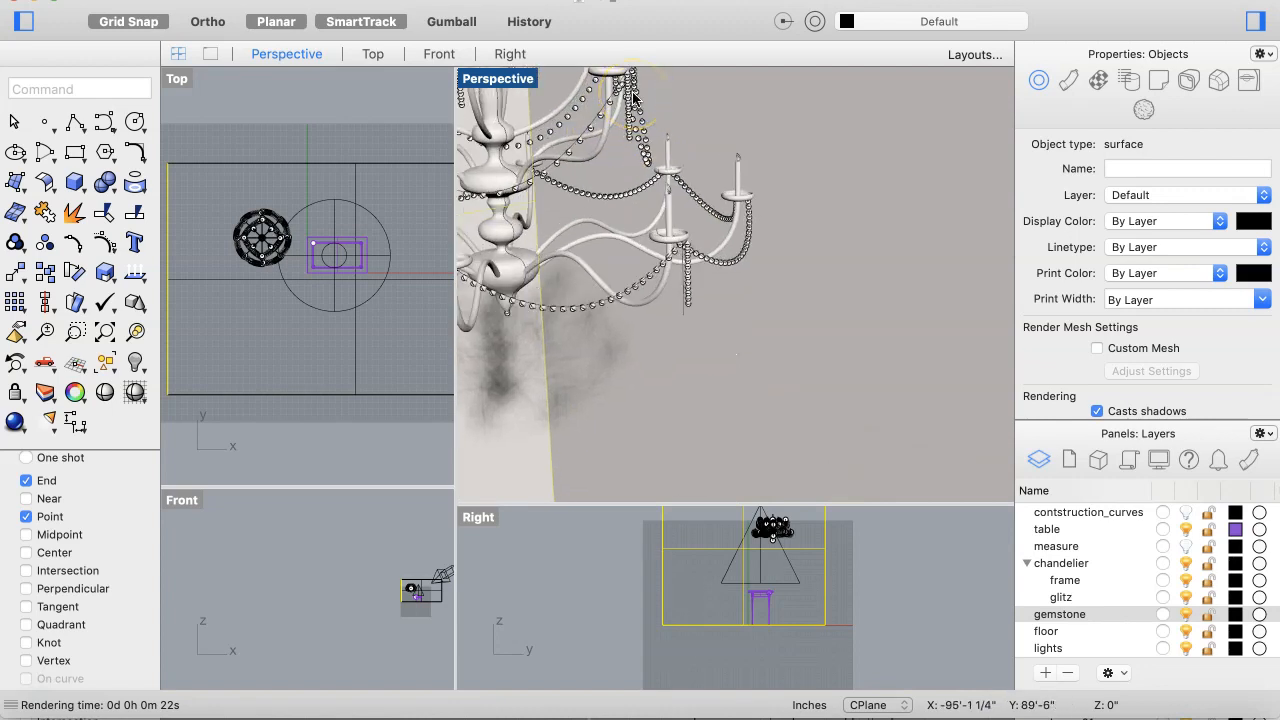
{"action": "scroll", "coordinate": [633, 95], "scroll_direction": "up", "scroll_amount": 3}
{"action": "scroll", "coordinate": [633, 95], "scroll_direction": "down", "scroll_amount": 3}
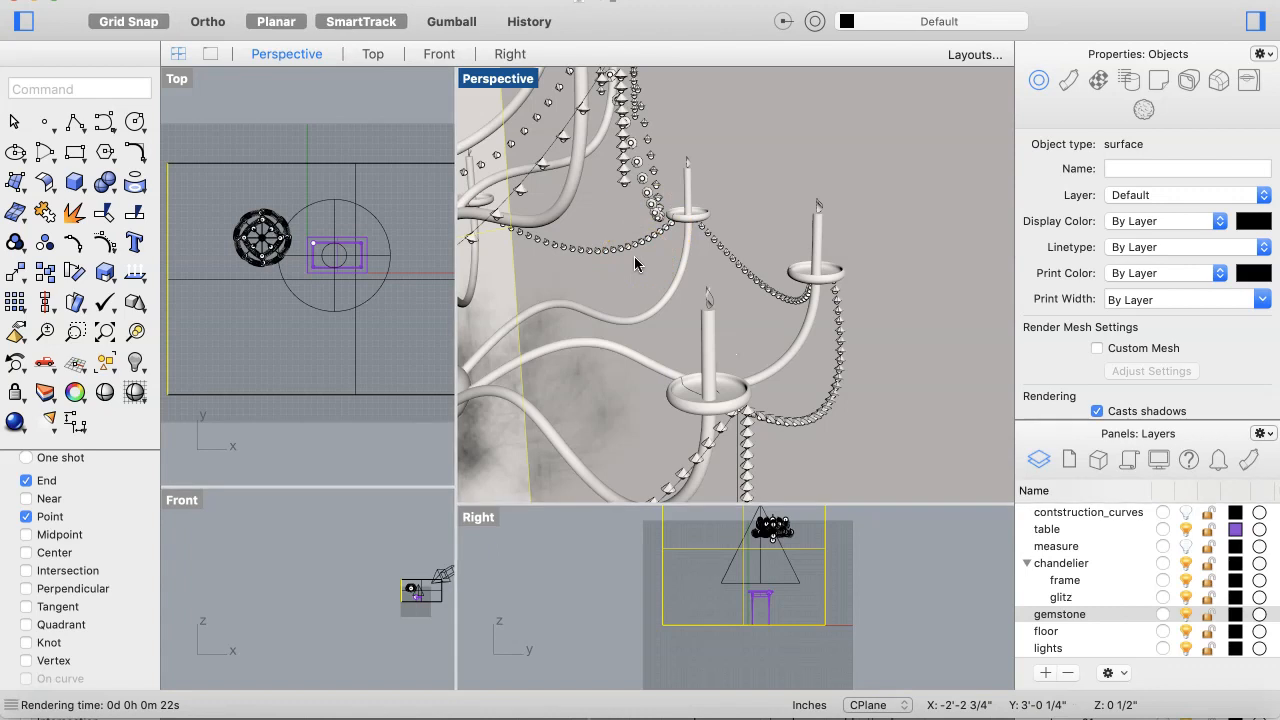
{"action": "left_click", "coordinate": [752, 405]}
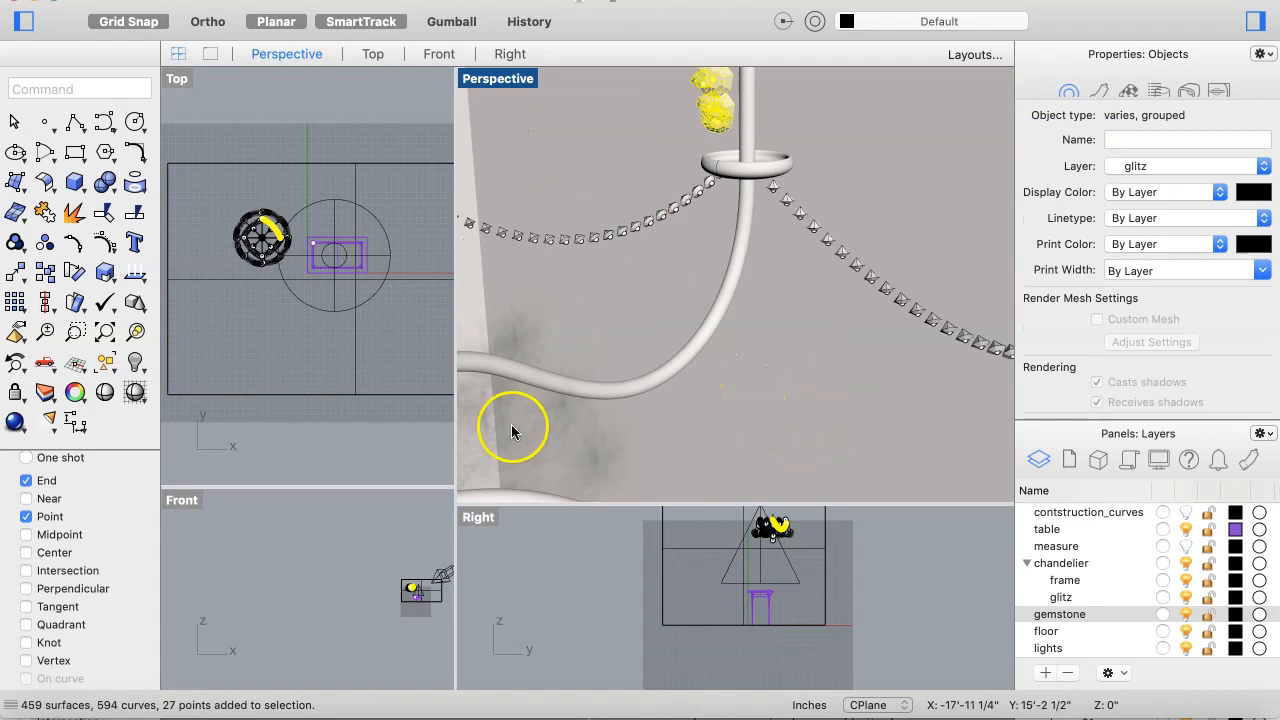
{"action": "left_click", "coordinate": [107, 250]}
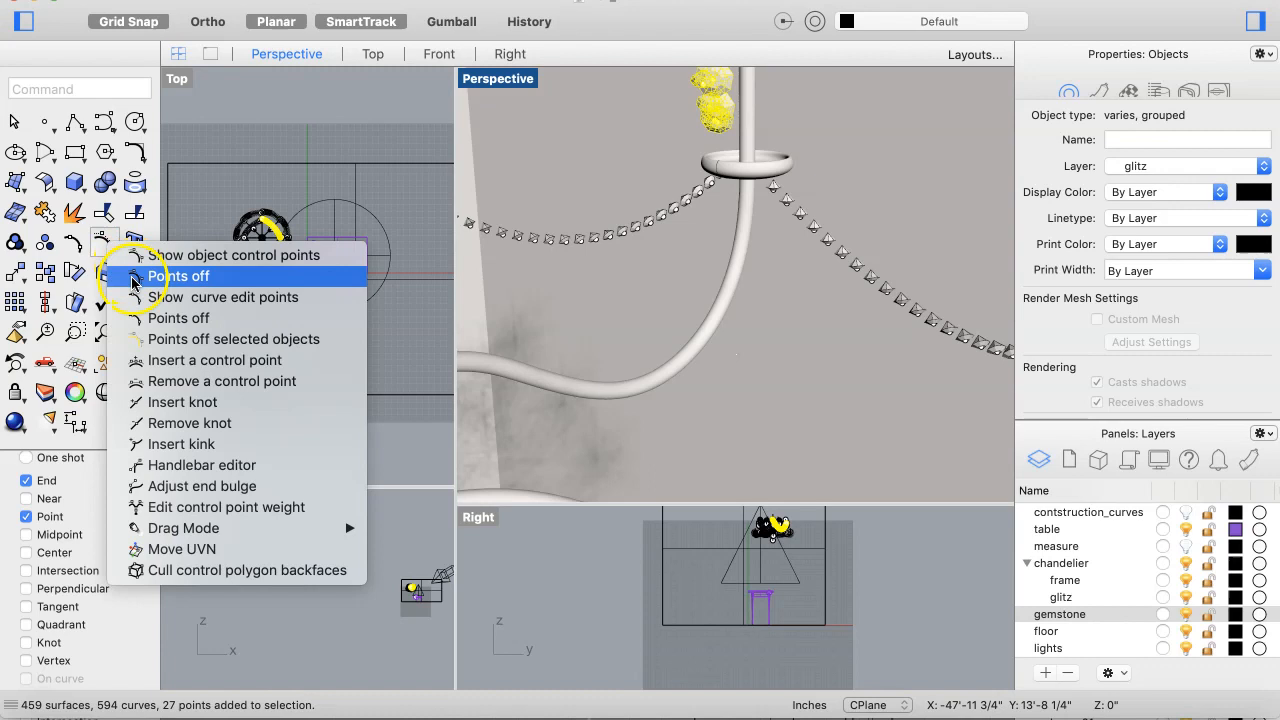
{"action": "left_click", "coordinate": [132, 280]}
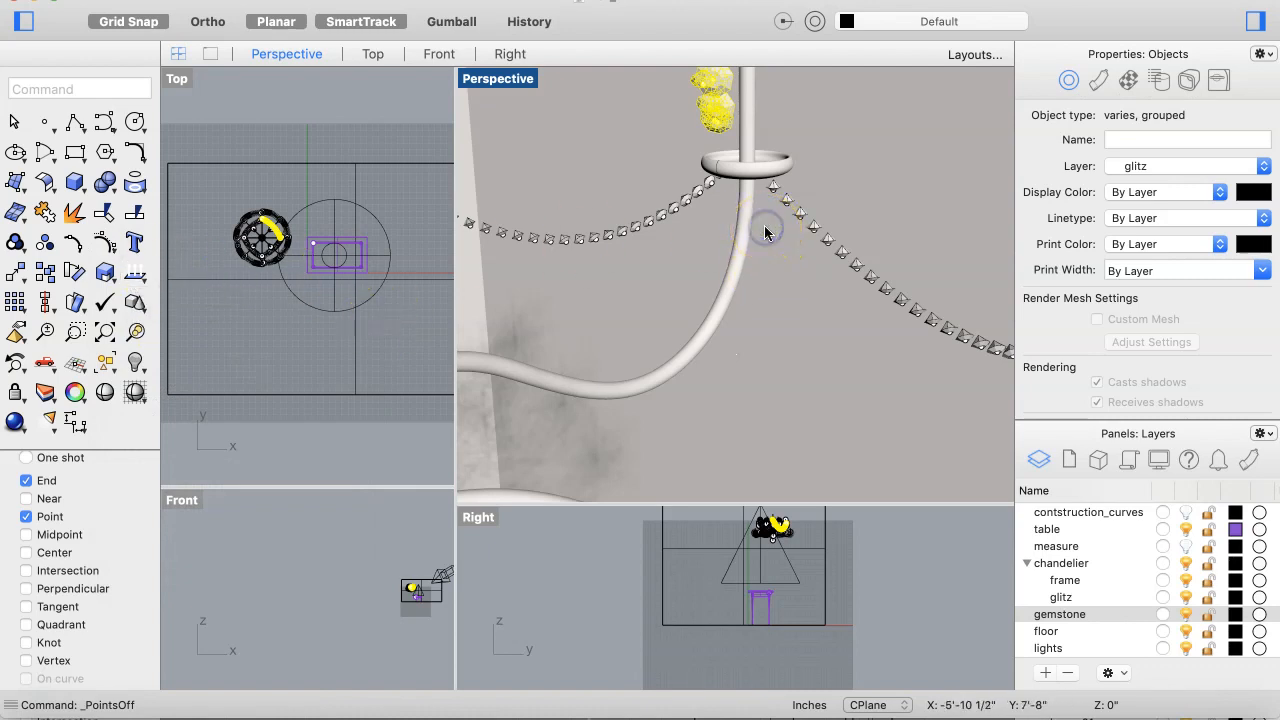
Step: Inspect the chandelier's glitz beads up close in the Perspective view
{"action": "left_click", "coordinate": [715, 294]}
{"action": "left_click", "coordinate": [686, 246]}
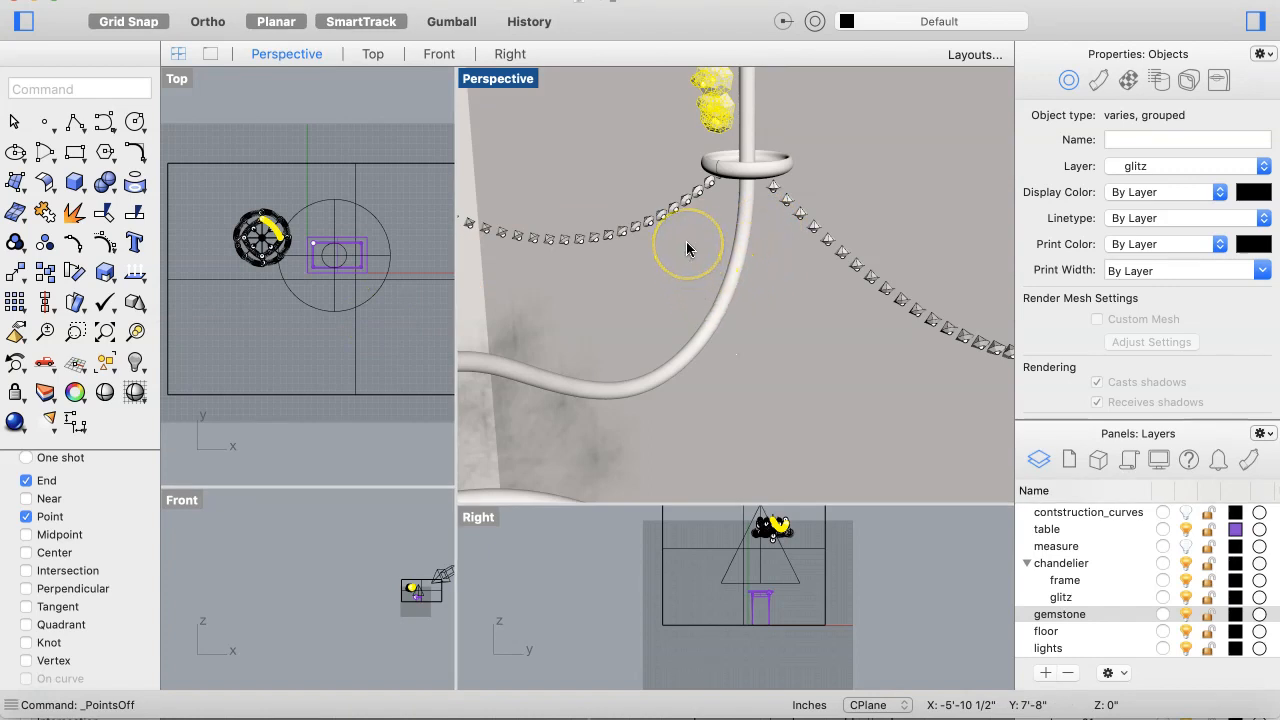
{"action": "left_click", "coordinate": [684, 258]}
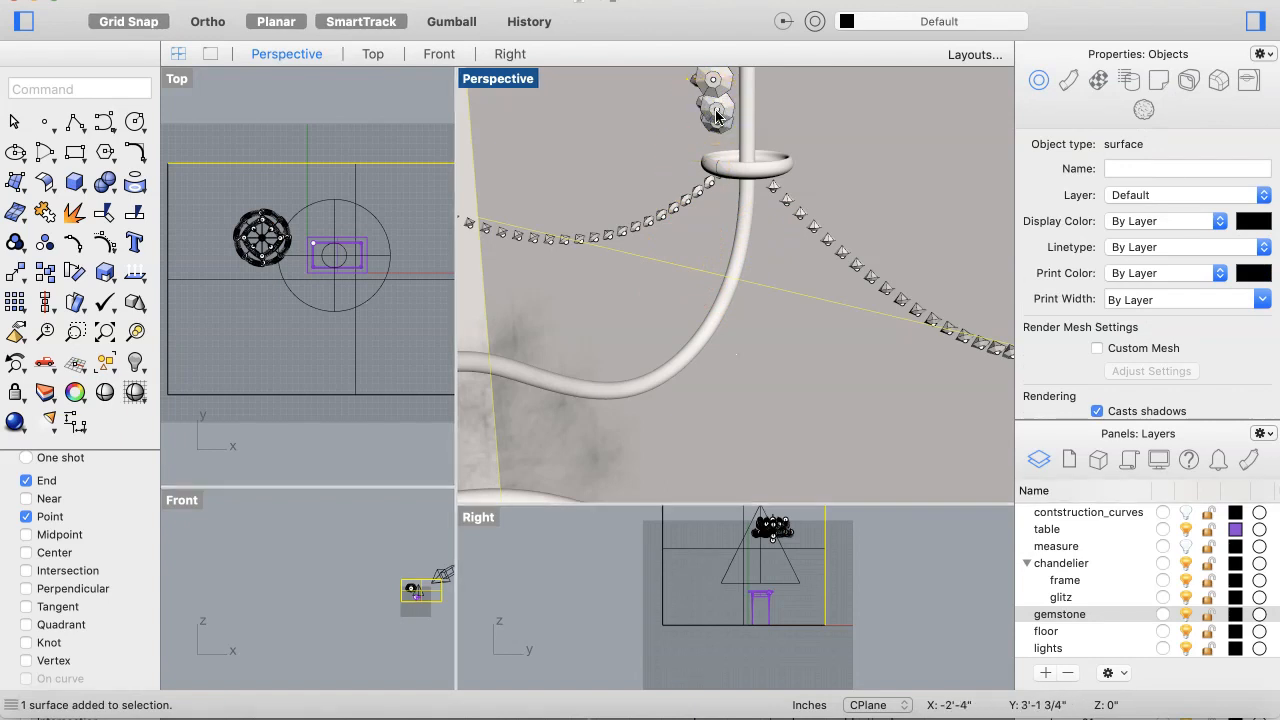
{"action": "left_click", "coordinate": [697, 178]}
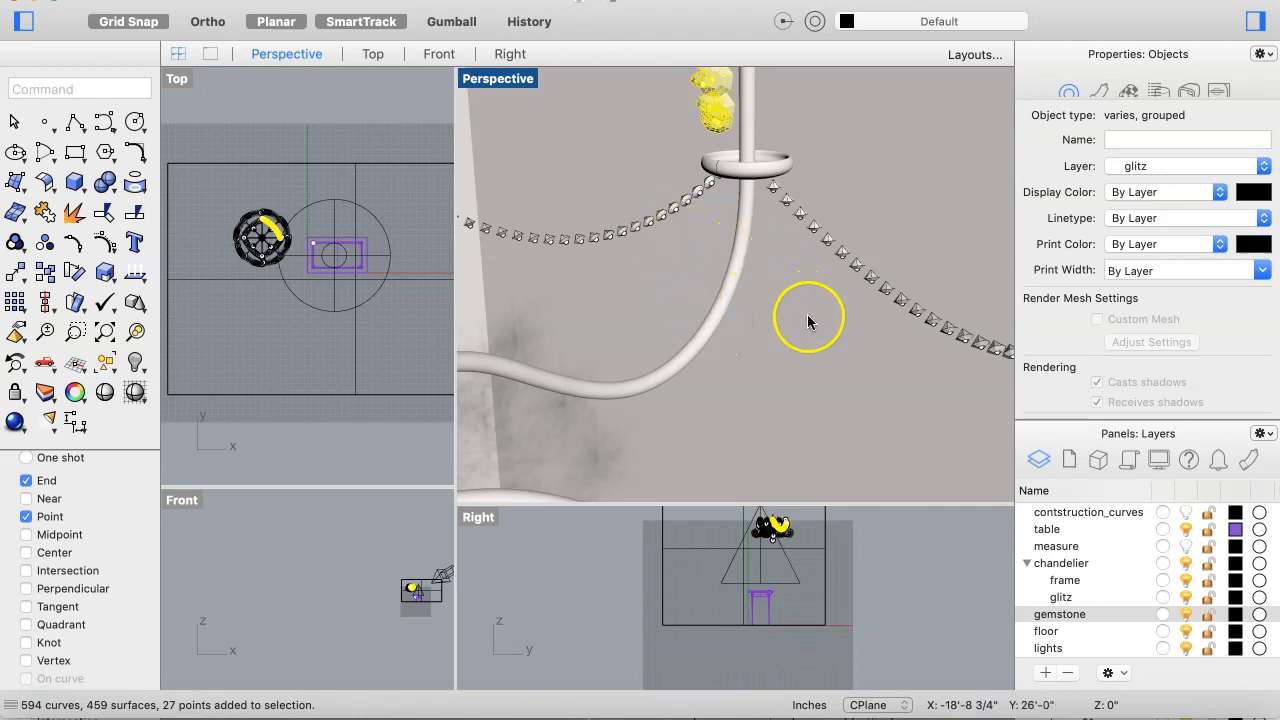
{"action": "scroll", "coordinate": [805, 317], "scroll_direction": "down", "scroll_amount": 5}
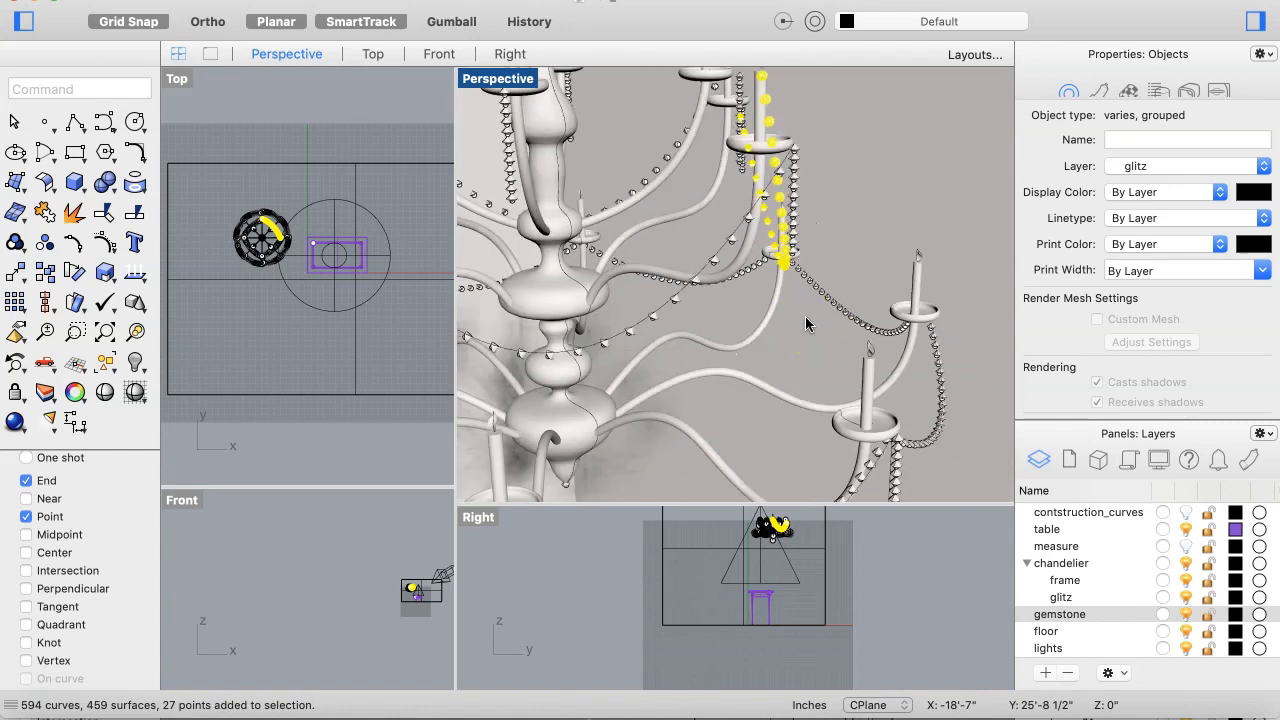
{"action": "scroll", "coordinate": [735, 258], "scroll_direction": "up", "scroll_amount": 3}
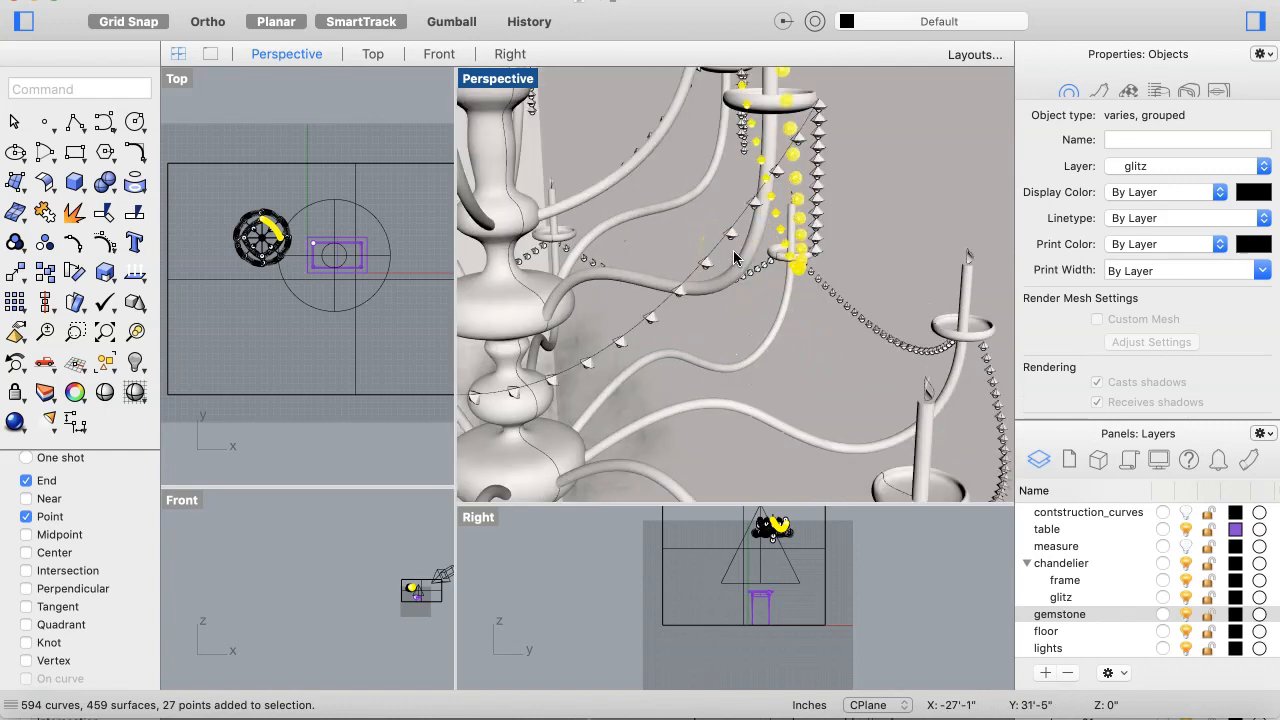
{"action": "scroll", "coordinate": [735, 258], "scroll_direction": "up", "scroll_amount": 3}
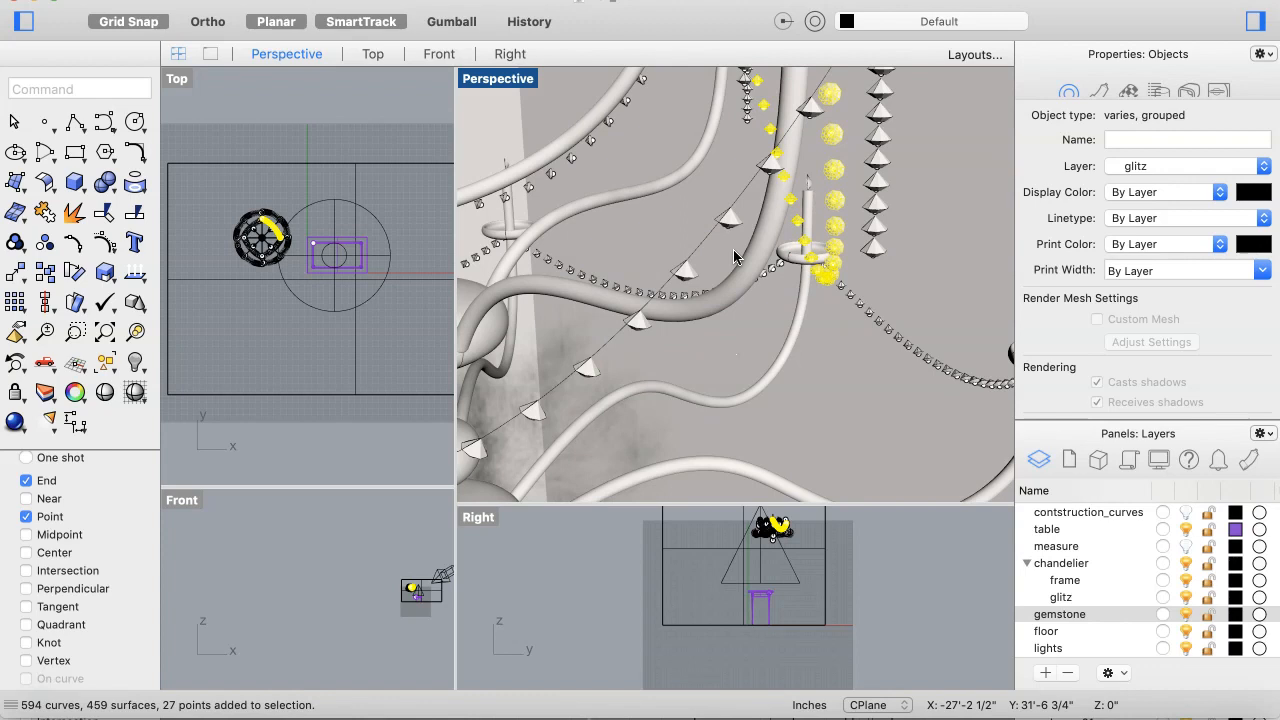
{"action": "scroll", "coordinate": [735, 258], "scroll_direction": "down", "scroll_amount": 5}
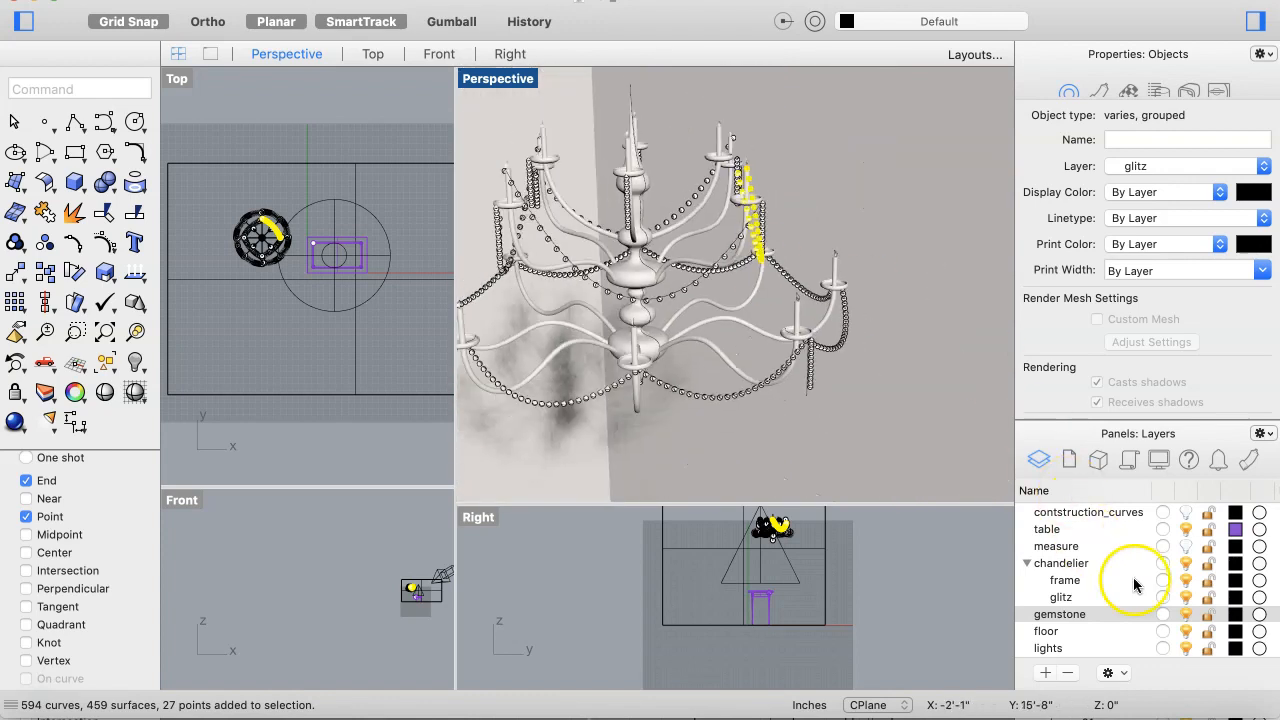
Step: Turn off the floor, lights, frame and table layers to isolate the chandelier
{"action": "left_click", "coordinate": [1186, 615]}
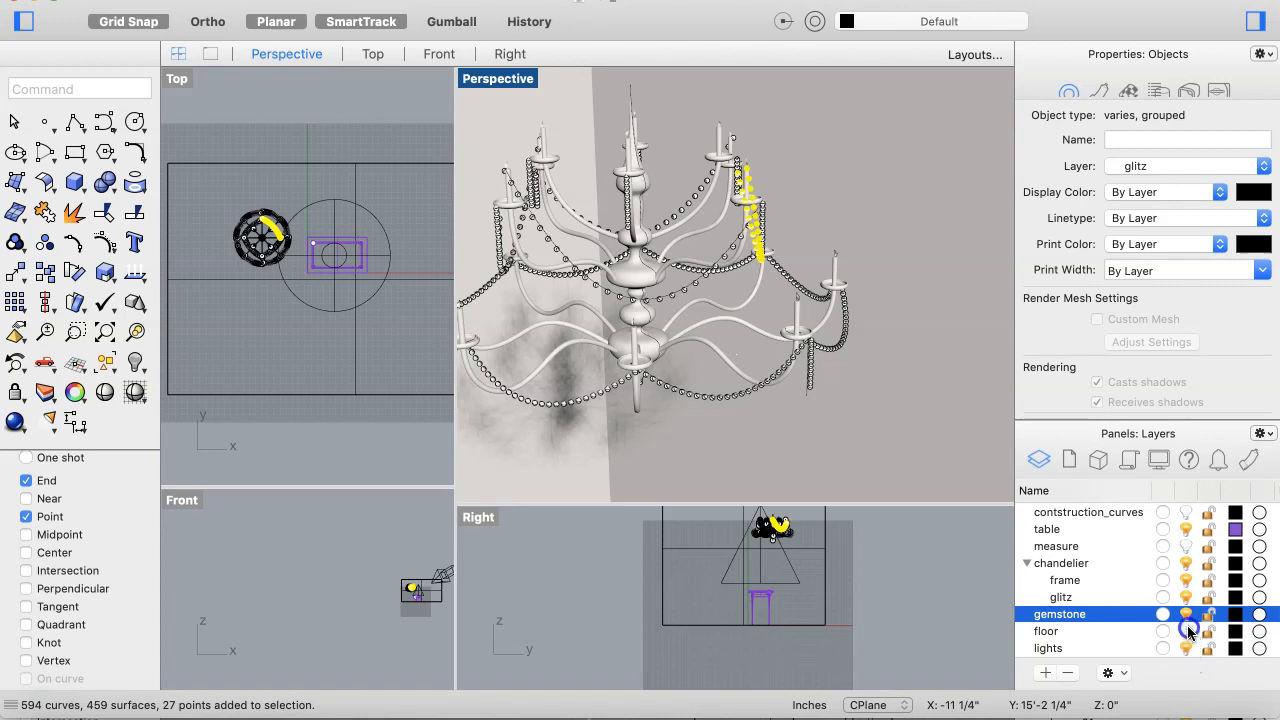
{"action": "left_click", "coordinate": [1186, 631]}
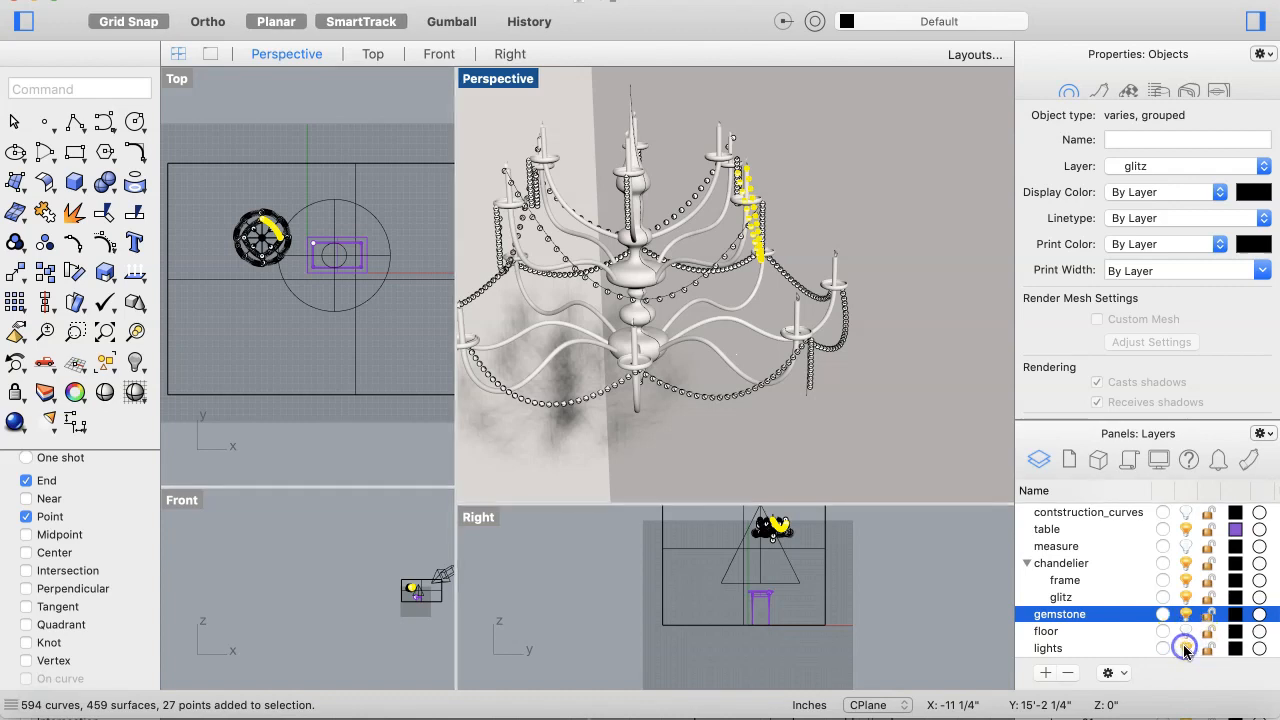
{"action": "left_click", "coordinate": [1186, 648]}
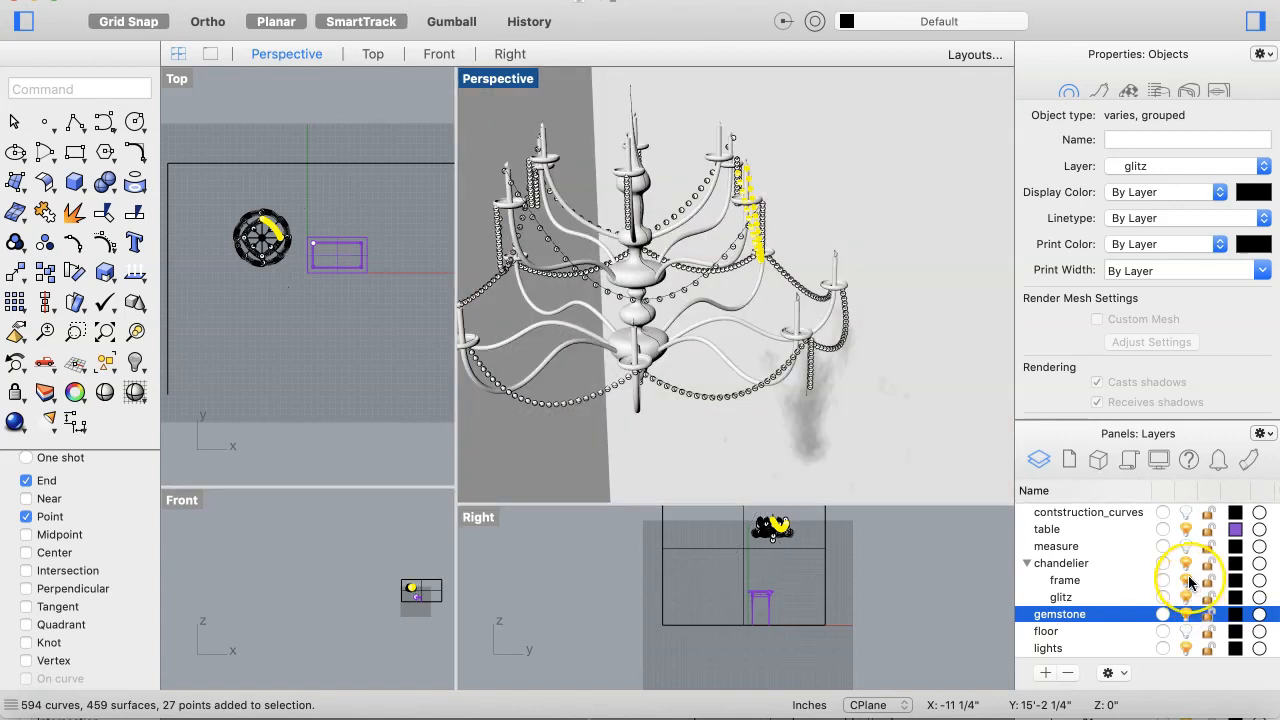
{"action": "left_click", "coordinate": [1185, 577]}
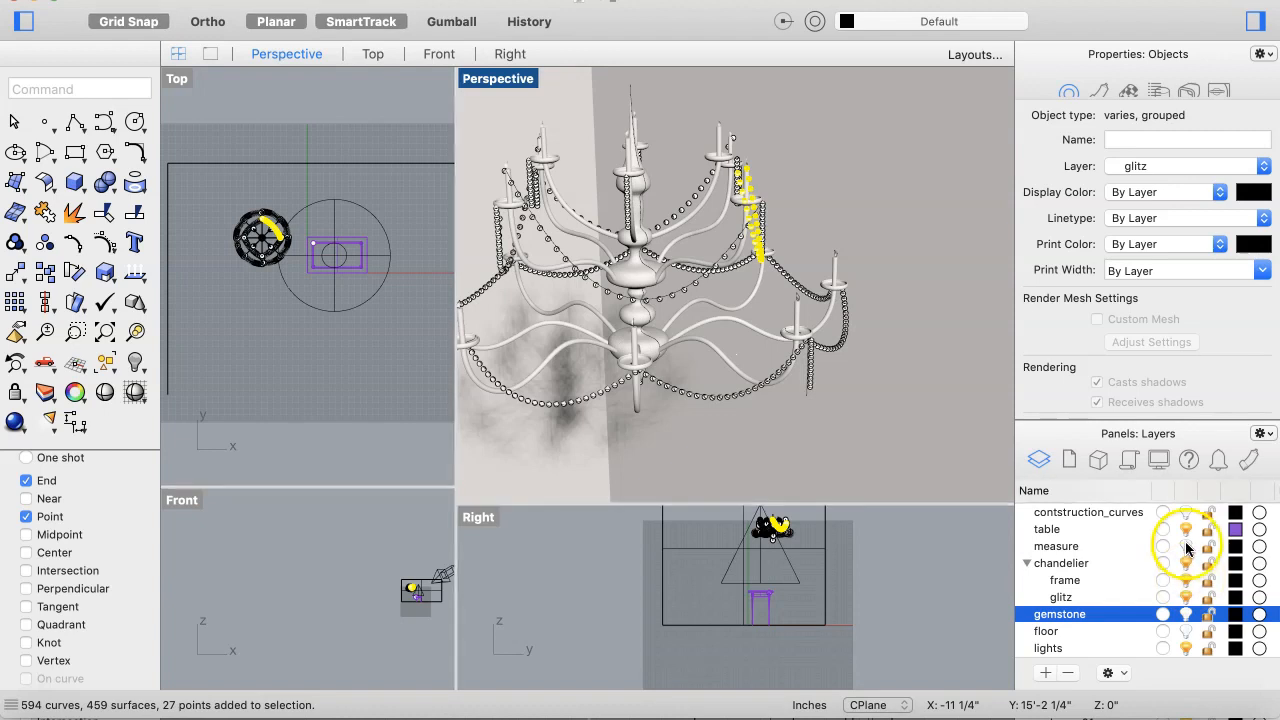
{"action": "left_click", "coordinate": [1190, 531]}
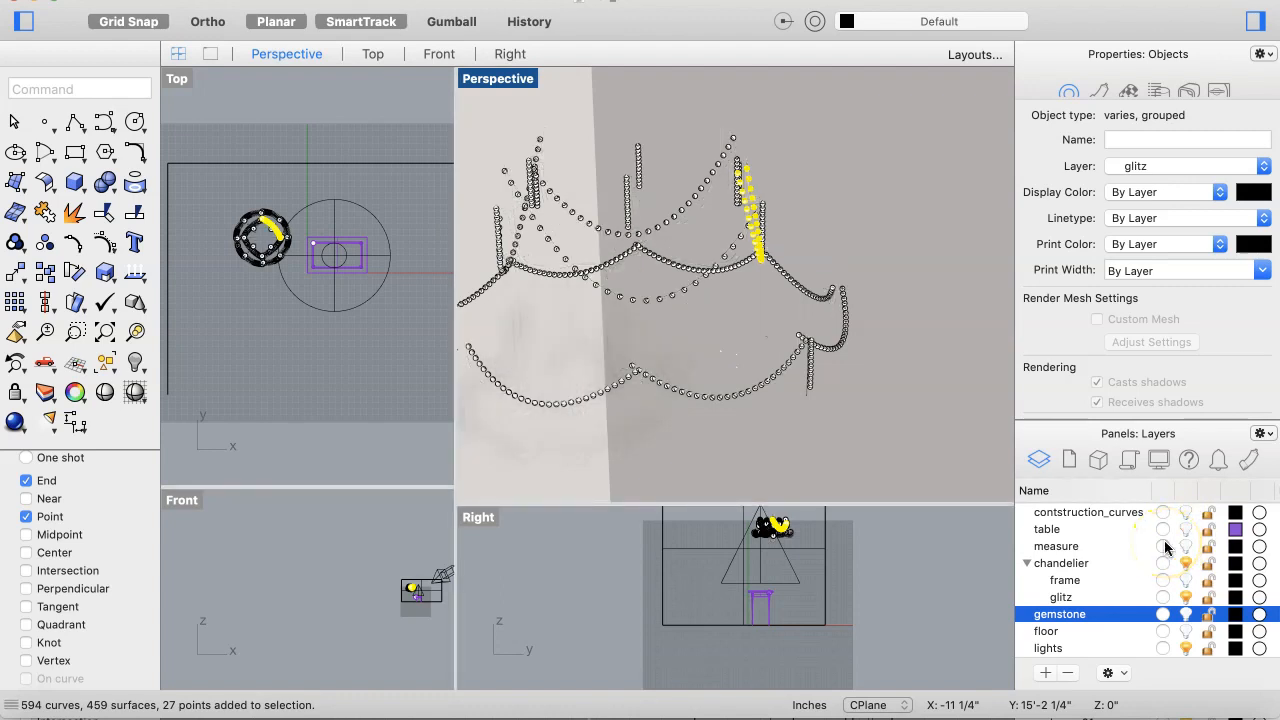
{"action": "left_click", "coordinate": [1165, 597]}
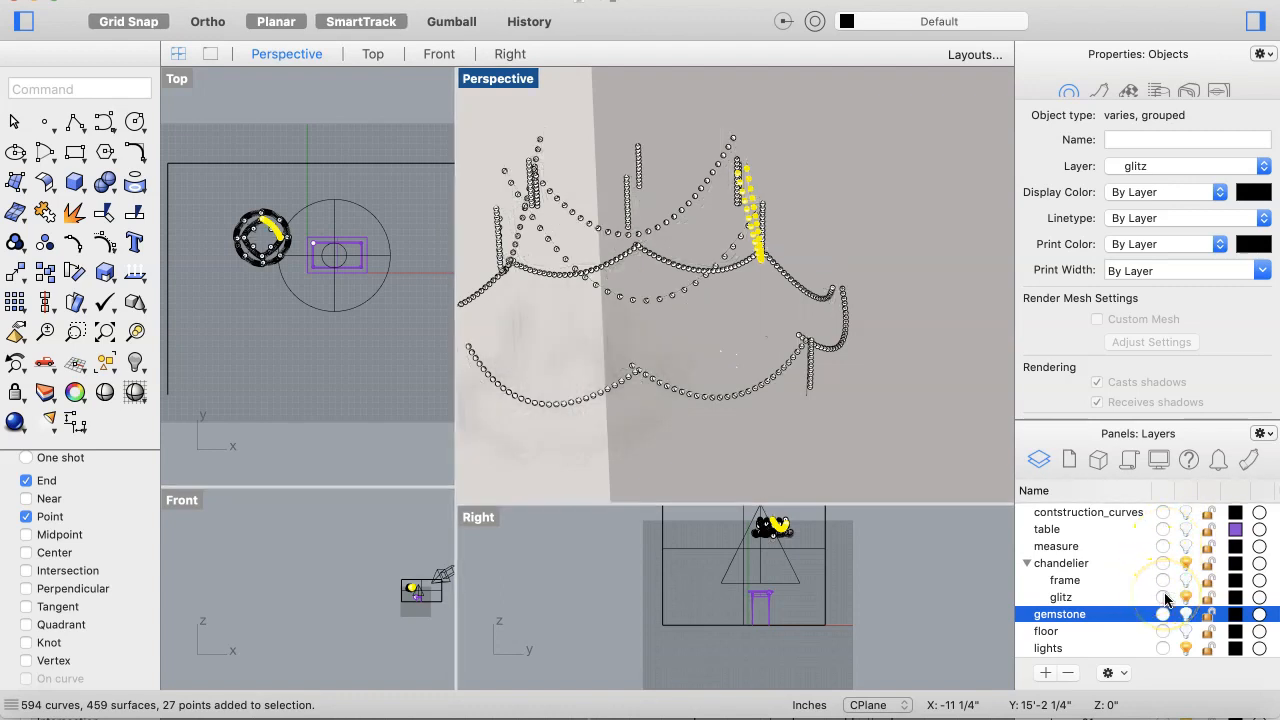
Step: Hide the remaining layers so only the chandelier and glitz layers stay visible
{"action": "scroll", "coordinate": [1168, 590], "scroll_direction": "up", "scroll_amount": 5}
{"action": "left_click", "coordinate": [1175, 545]}
{"action": "left_click", "coordinate": [1163, 513]}
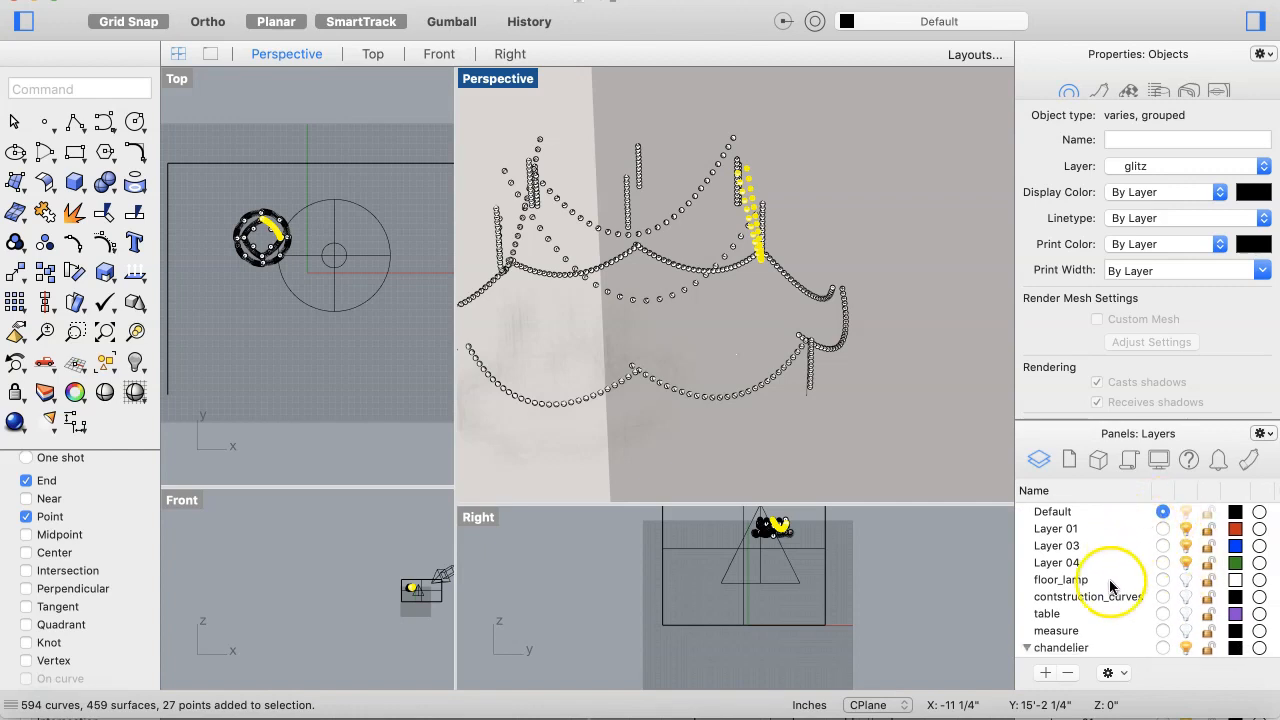
{"action": "scroll", "coordinate": [1108, 590], "scroll_direction": "down", "scroll_amount": 3}
{"action": "left_click", "coordinate": [1101, 620]}
{"action": "scroll", "coordinate": [1101, 607], "scroll_direction": "down", "scroll_amount": 1}
{"action": "scroll", "coordinate": [1101, 607], "scroll_direction": "up", "scroll_amount": 1}
{"action": "scroll", "coordinate": [1101, 607], "scroll_direction": "down", "scroll_amount": 1}
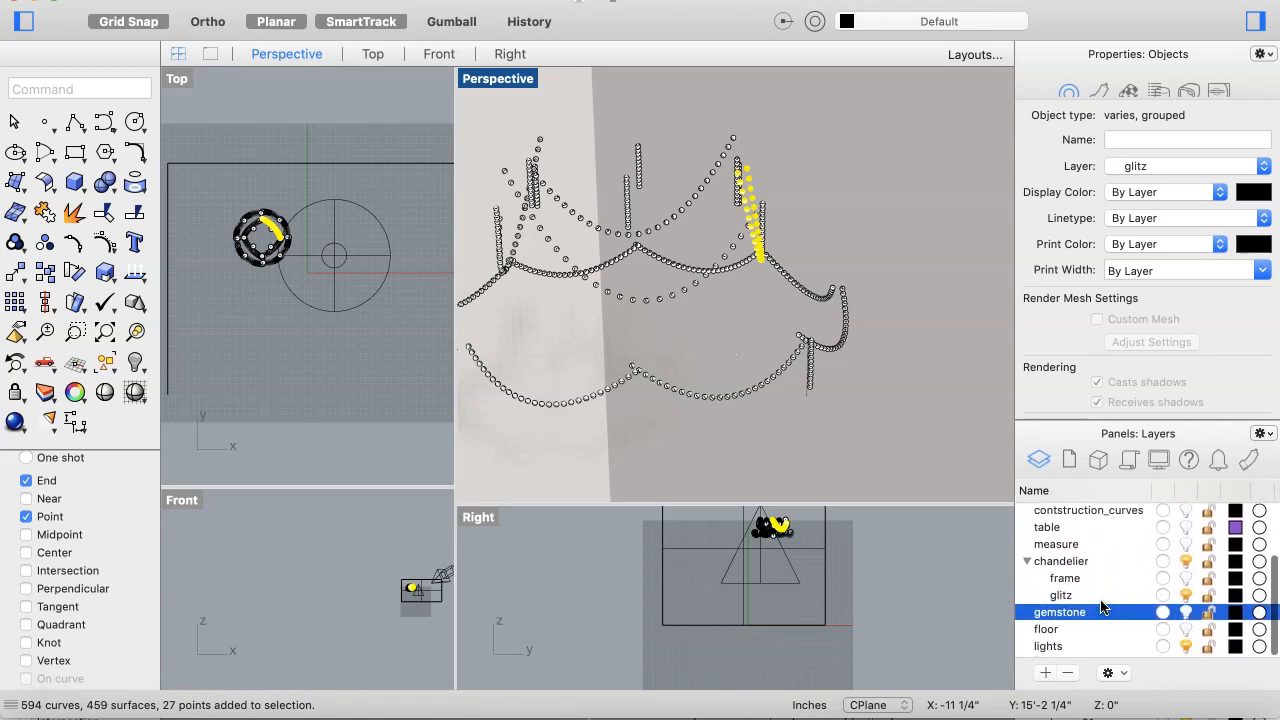
{"action": "scroll", "coordinate": [1101, 607], "scroll_direction": "left", "scroll_amount": 1}
{"action": "scroll", "coordinate": [1101, 607], "scroll_direction": "down", "scroll_amount": 1}
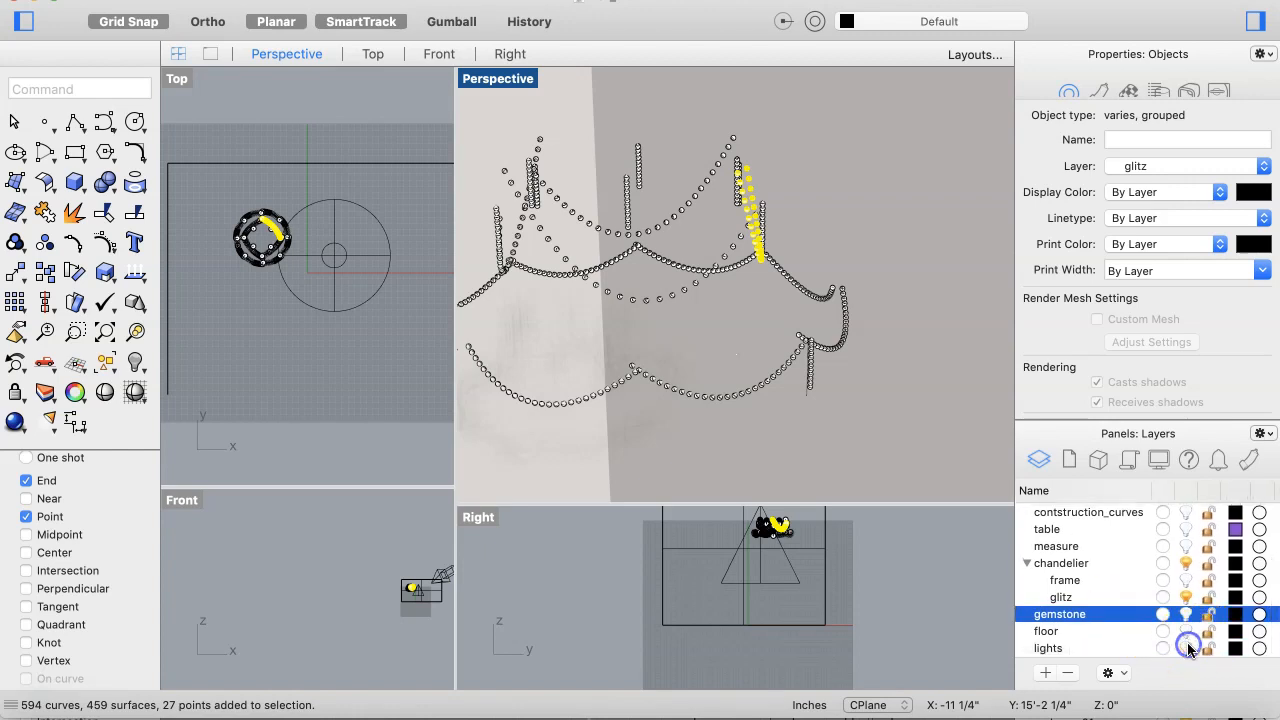
{"action": "left_click", "coordinate": [1185, 602]}
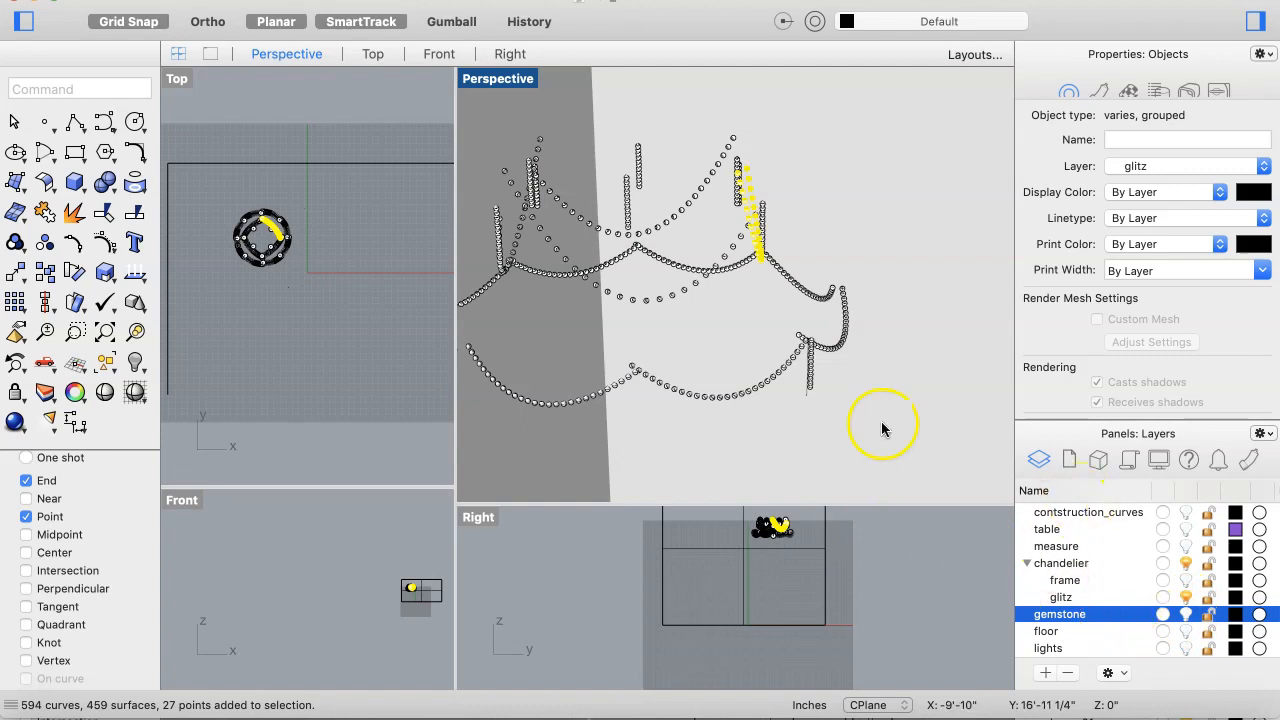
{"action": "left_click", "coordinate": [254, 297]}
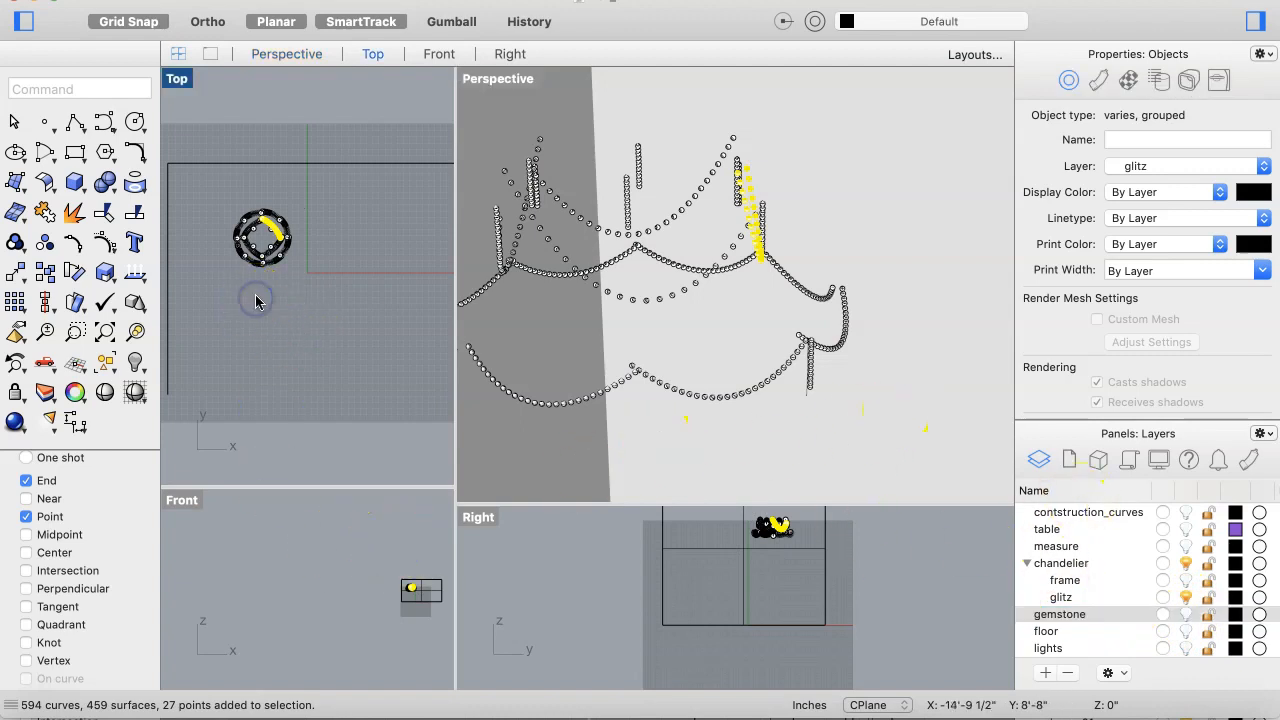
Step: Select all of the chandelier's glitz objects and ungroup them
{"action": "left_click", "coordinate": [303, 195]}
{"action": "left_click_drag", "start_coordinate": [303, 195], "coordinate": [217, 292]}
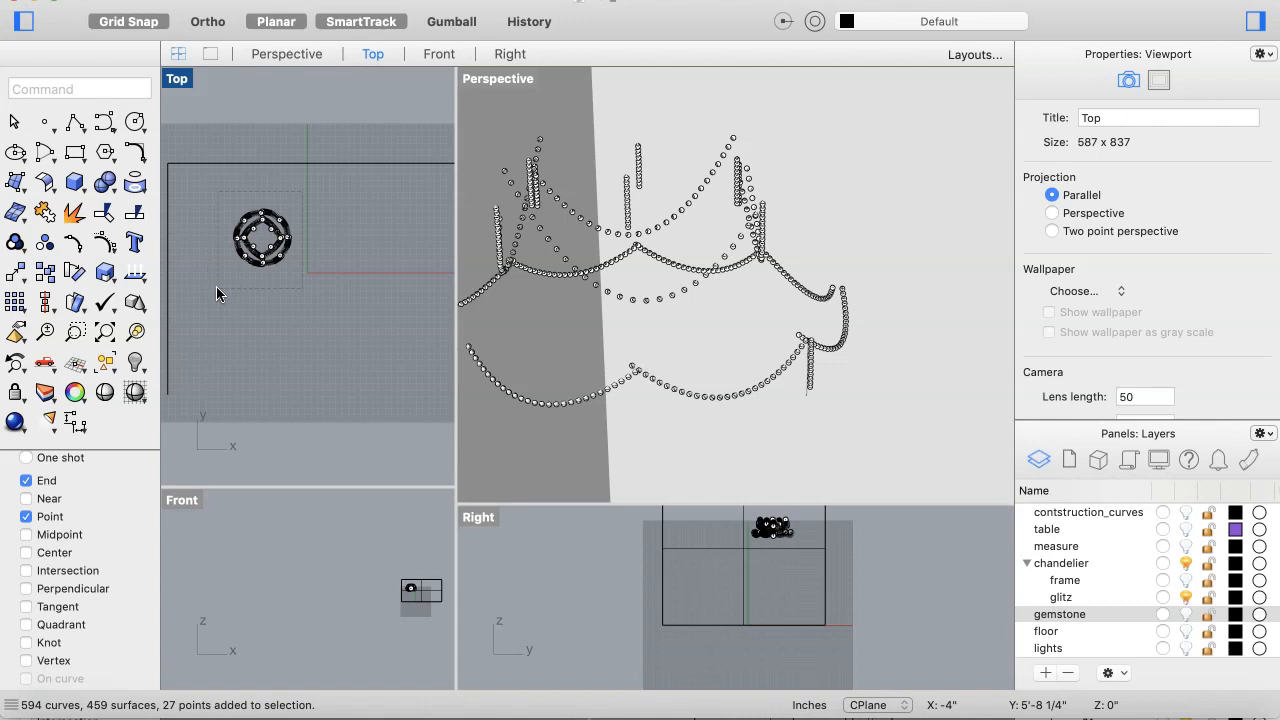
{"action": "key", "text": "super+a"}
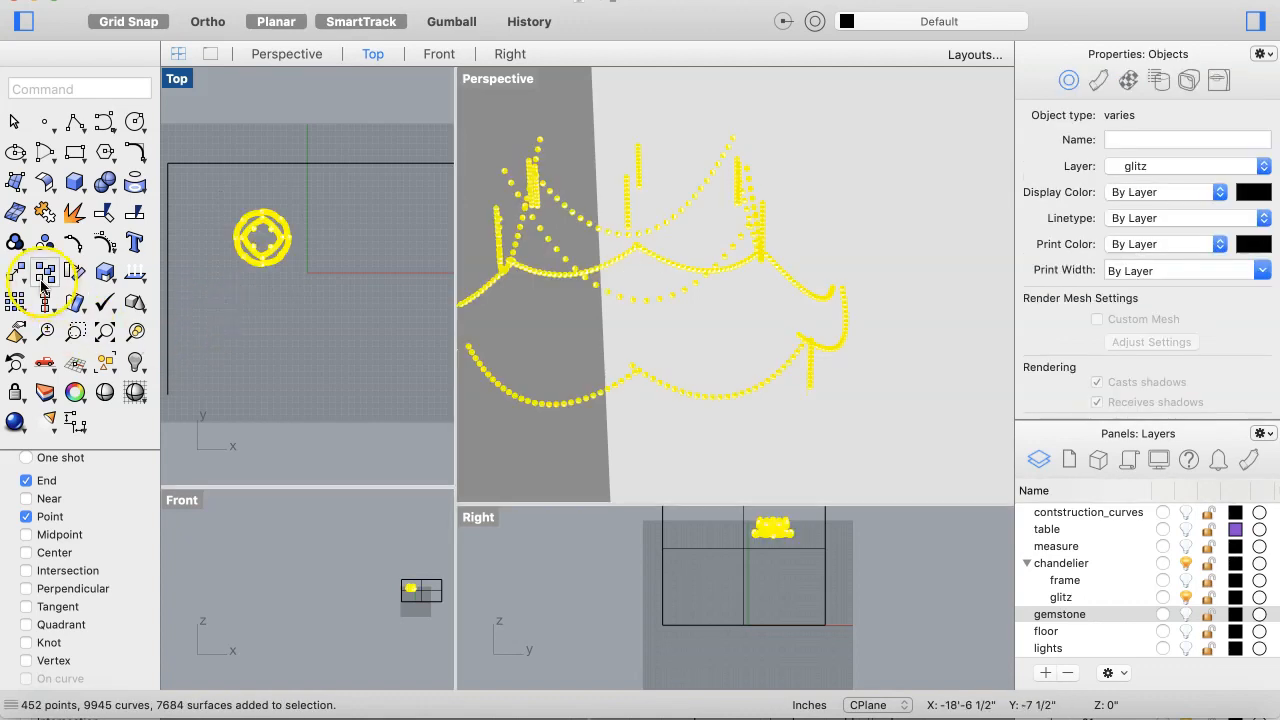
{"action": "left_click", "coordinate": [45, 246]}
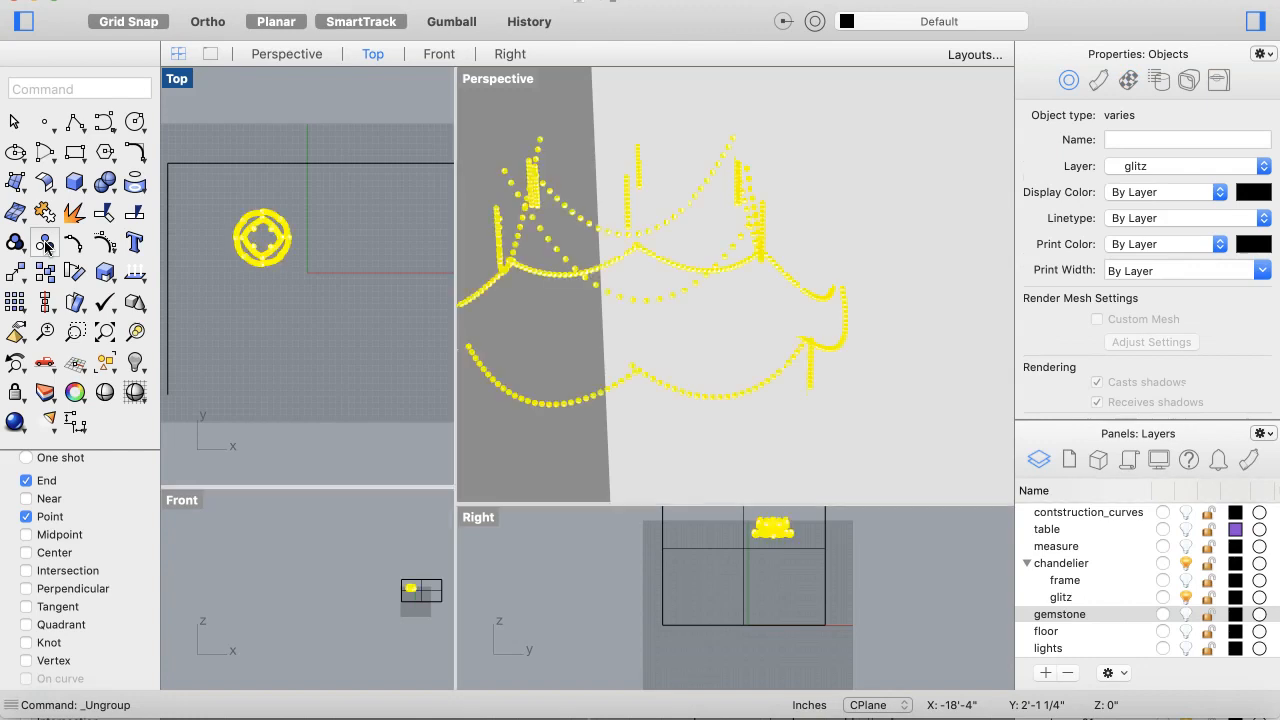
{"action": "left_click", "coordinate": [320, 346]}
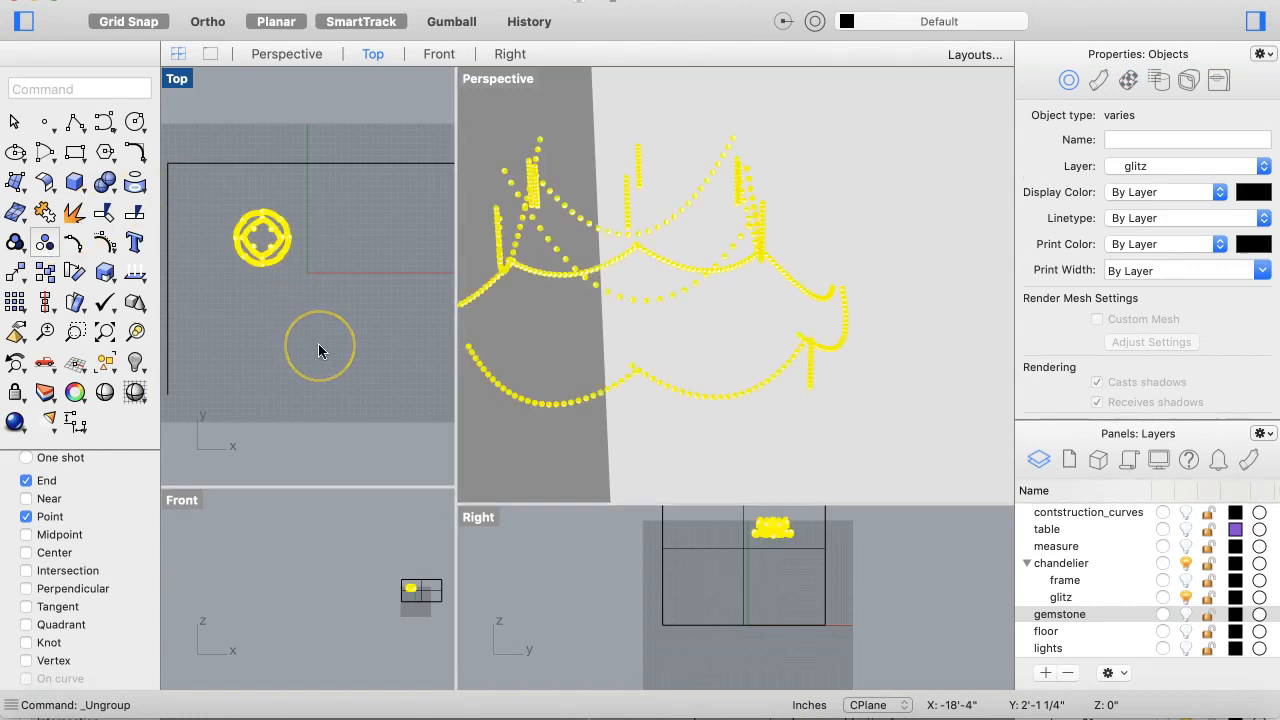
{"action": "left_click", "coordinate": [318, 345]}
{"action": "right_click_drag", "start_coordinate": [540, 334], "coordinate": [612, 360]}
{"action": "left_click", "coordinate": [603, 337]}
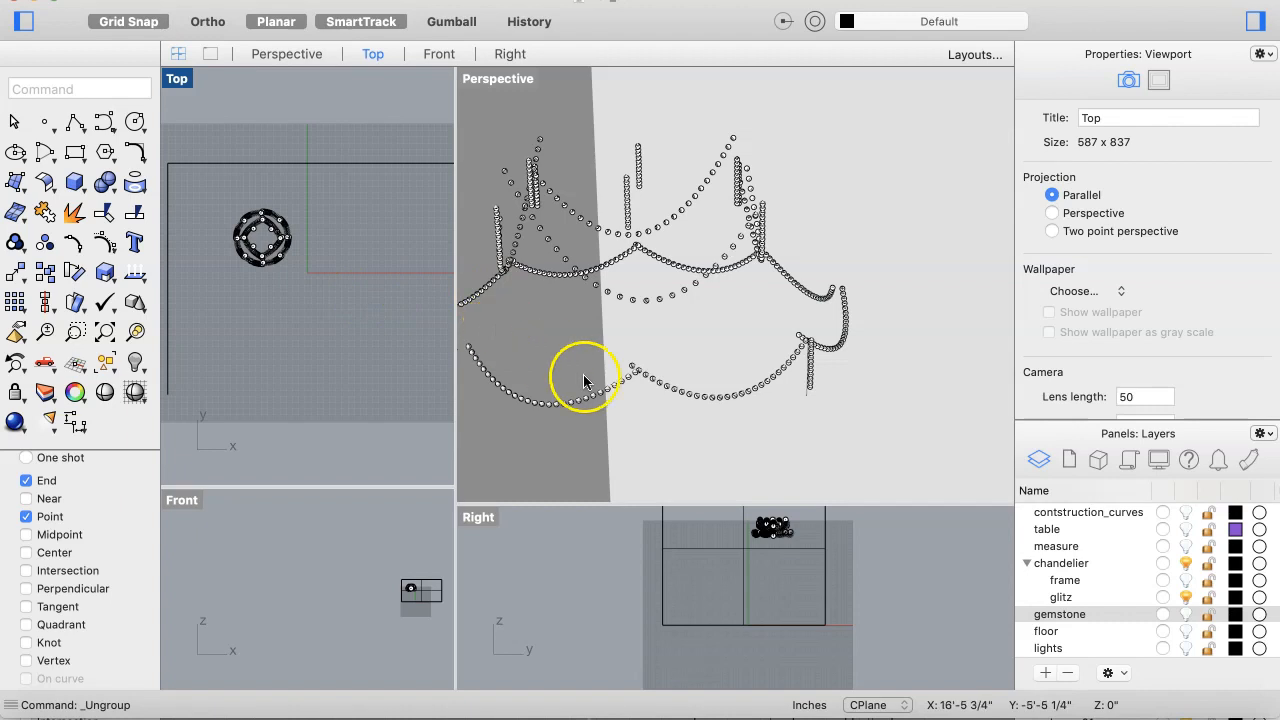
Step: Select all point objects in the model and delete them
{"action": "scroll", "coordinate": [620, 381], "scroll_direction": "up", "scroll_amount": 5}
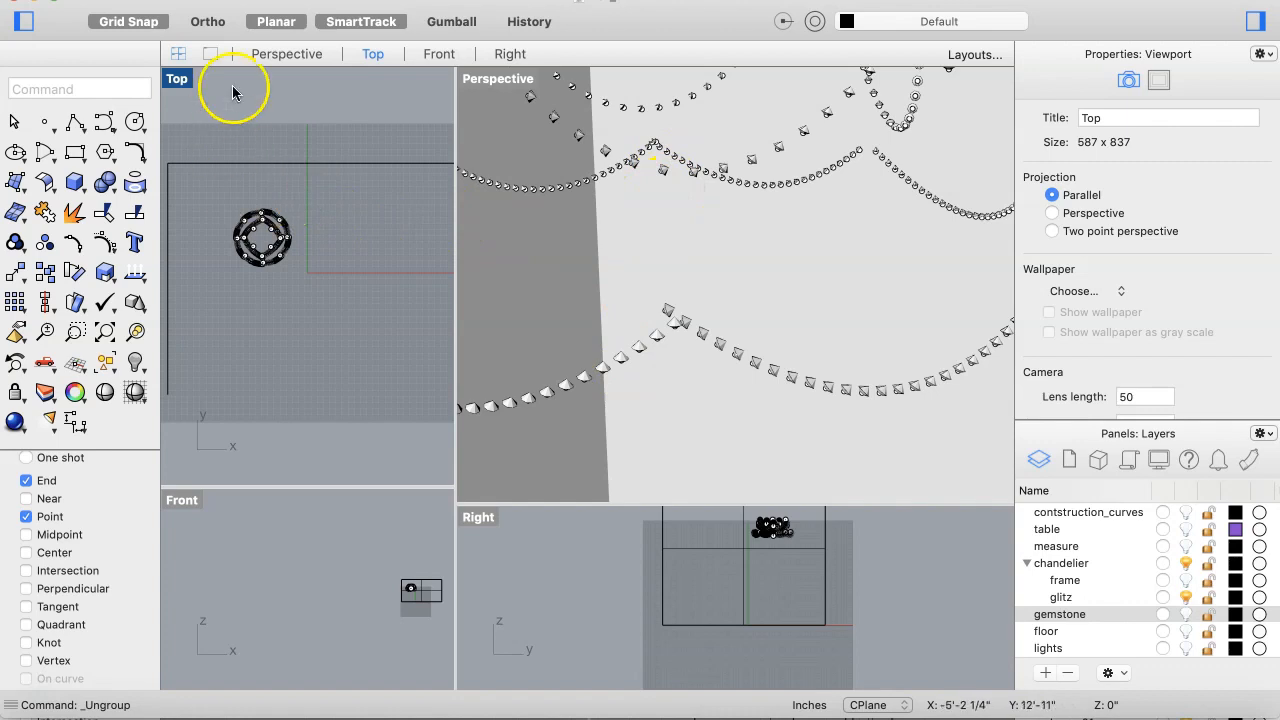
{"action": "scroll", "coordinate": [686, 358], "scroll_direction": "up", "scroll_amount": 5}
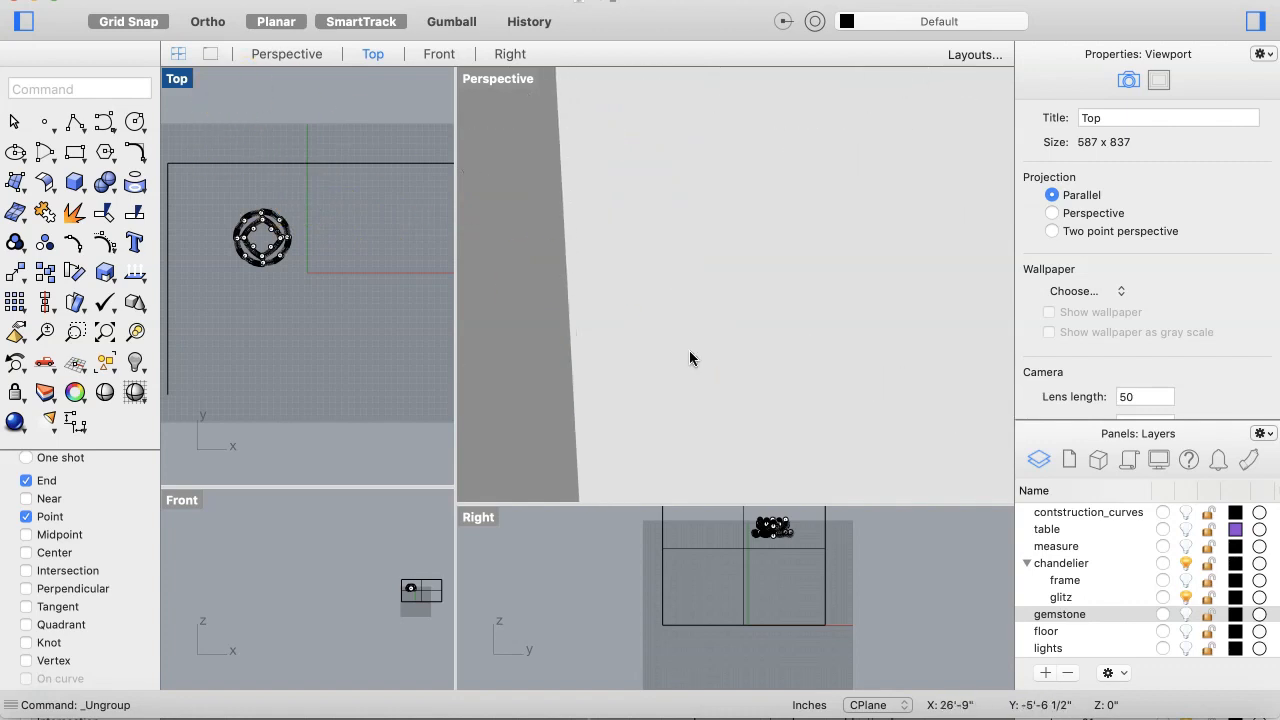
{"action": "scroll", "coordinate": [690, 358], "scroll_direction": "down", "scroll_amount": 5}
{"action": "scroll", "coordinate": [690, 358], "scroll_direction": "up", "scroll_amount": 4}
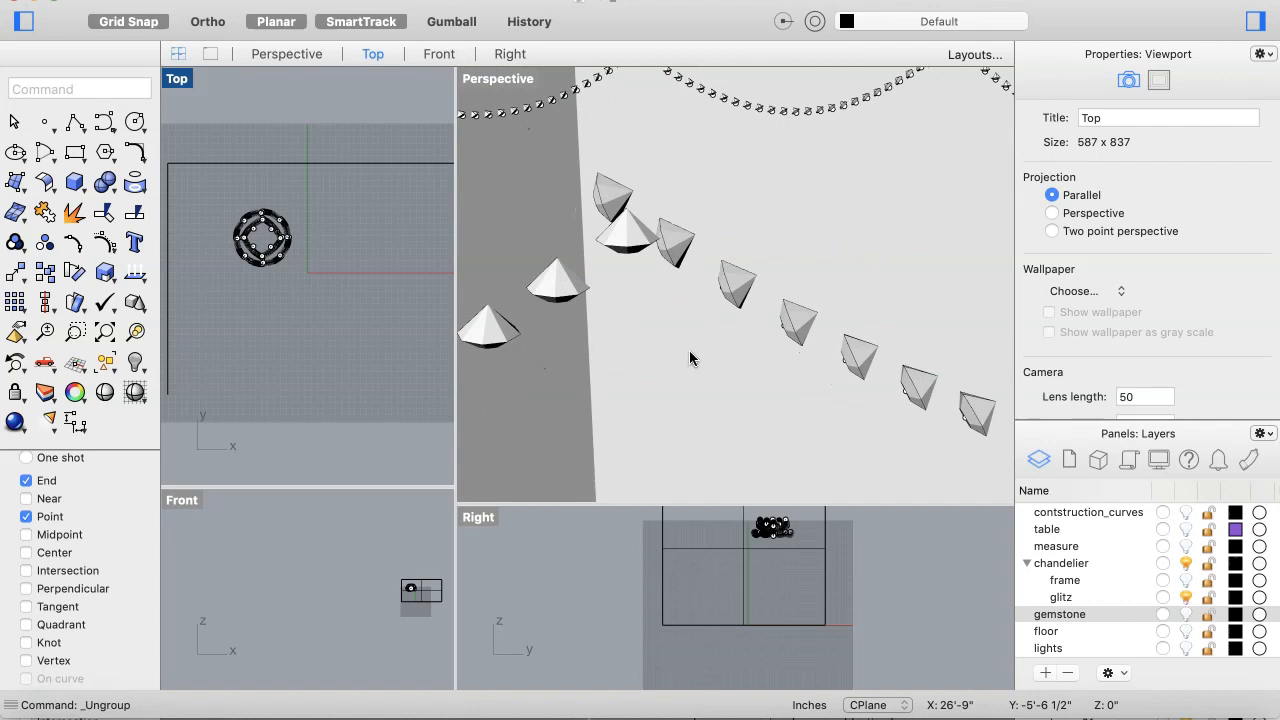
{"action": "scroll", "coordinate": [690, 358], "scroll_direction": "up", "scroll_amount": 6}
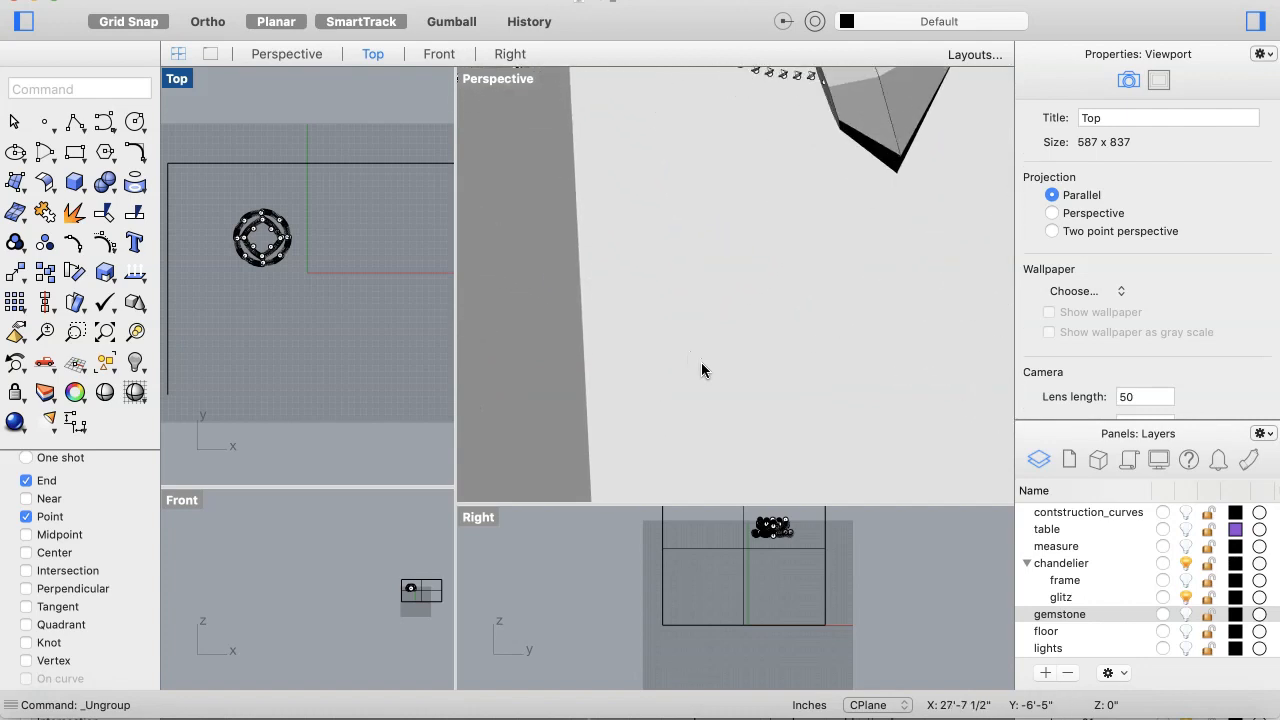
{"action": "scroll", "coordinate": [701, 362], "scroll_direction": "down", "scroll_amount": 8}
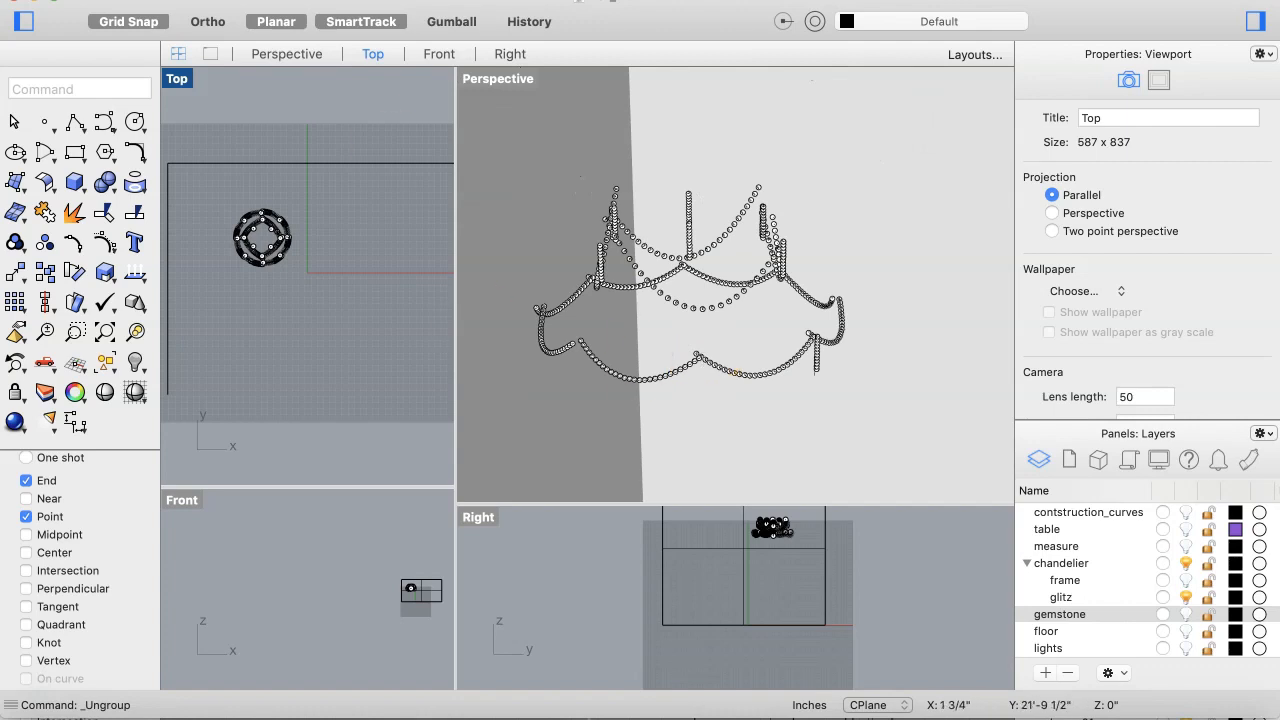
{"action": "left_click", "coordinate": [300, 0]}
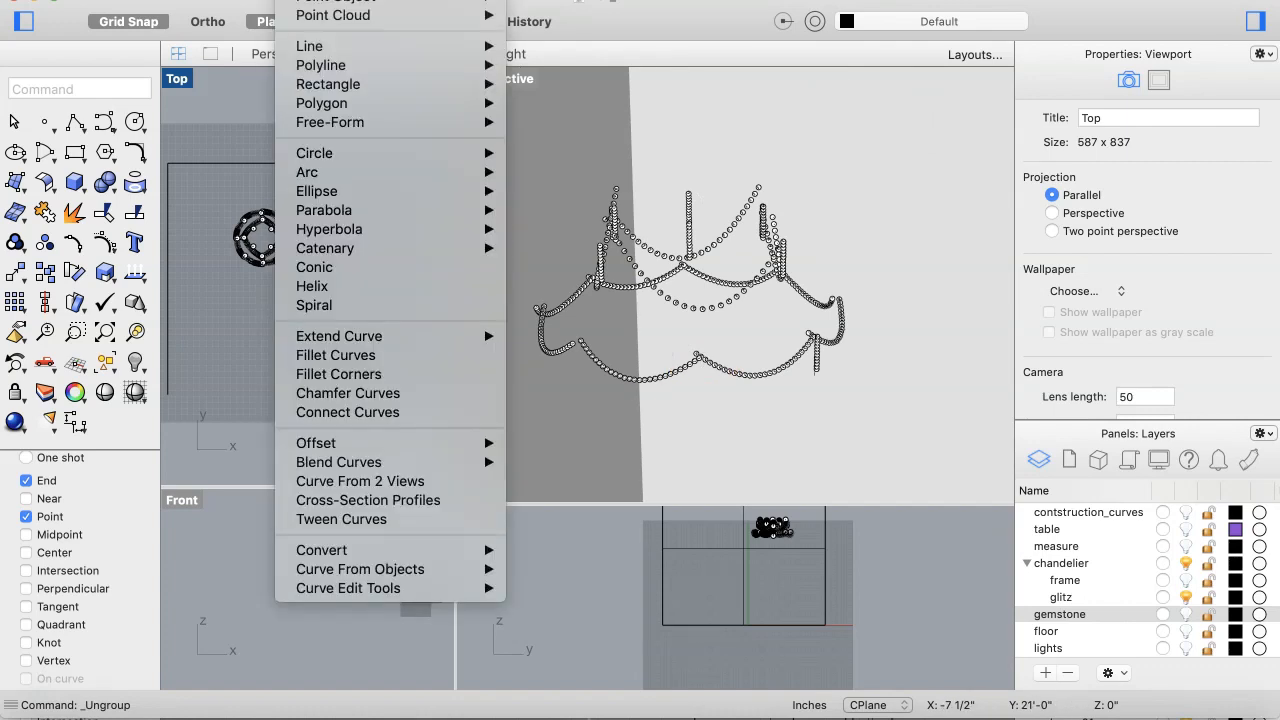
{"action": "left_click", "coordinate": [298, 0]}
{"action": "left_click", "coordinate": [203, 0]}
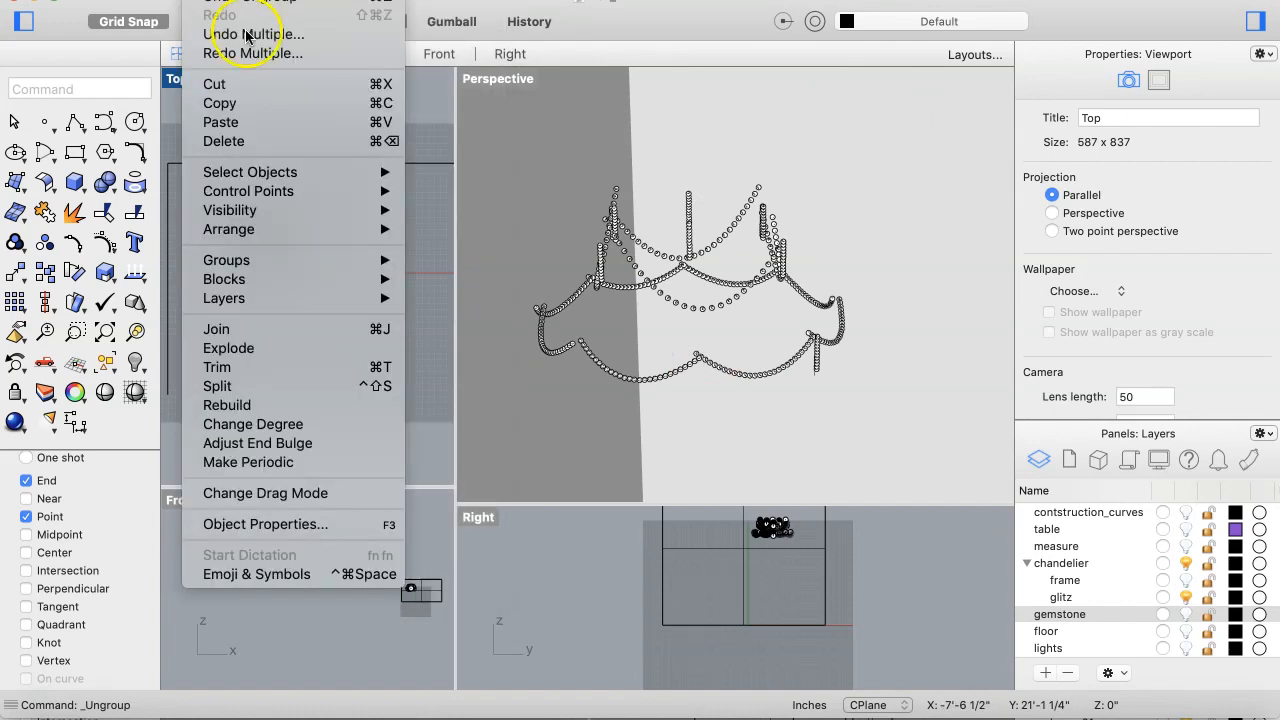
{"action": "mouse_move", "coordinate": [318, 170]}
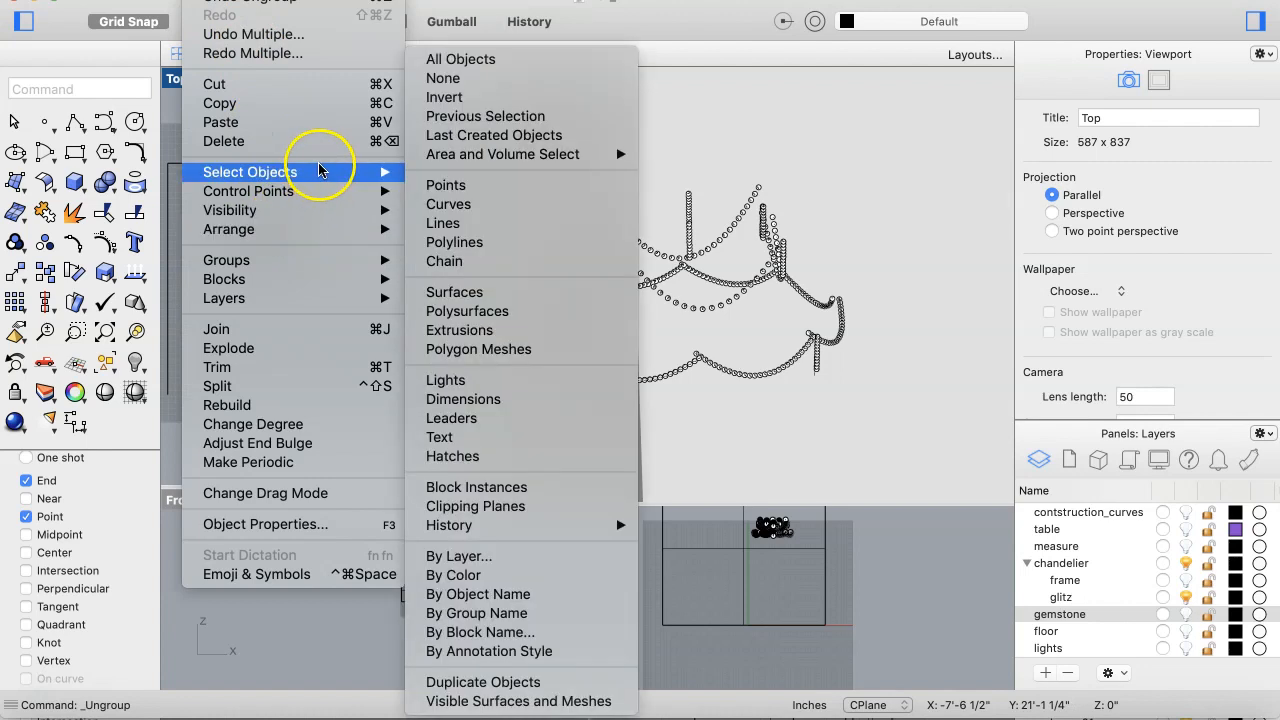
{"action": "left_click", "coordinate": [446, 185]}
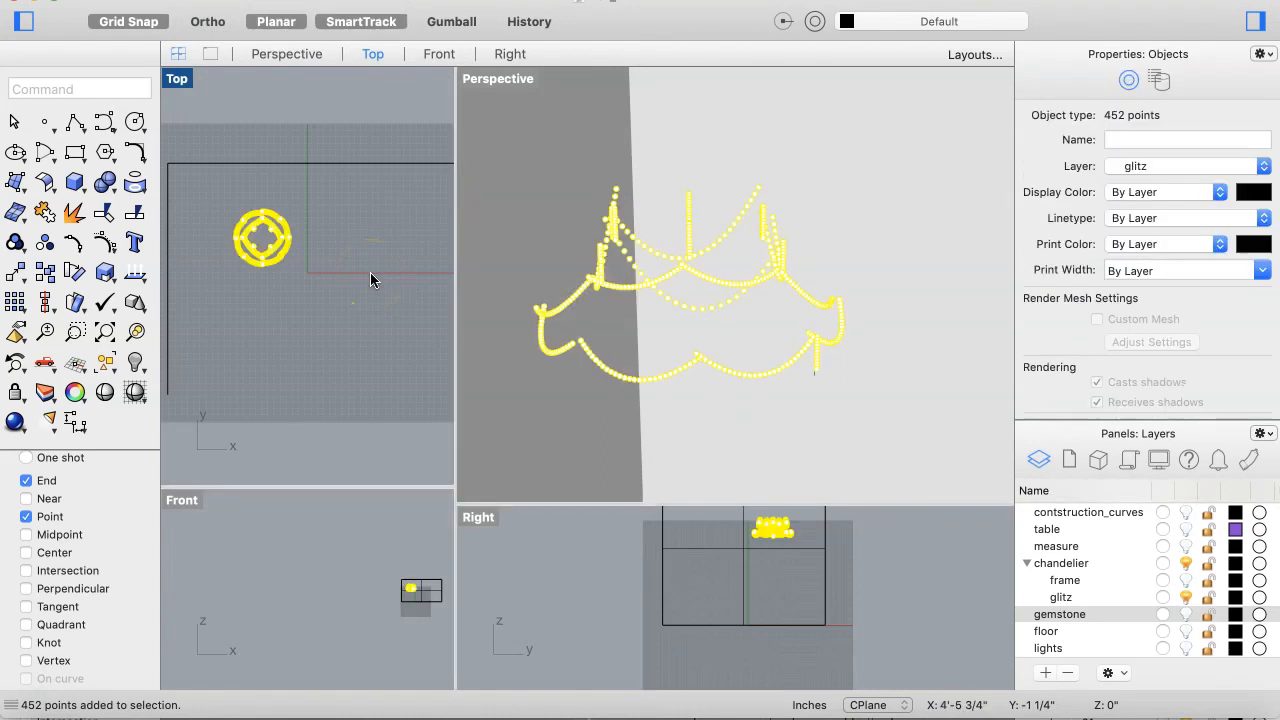
{"action": "key", "text": "Delete"}
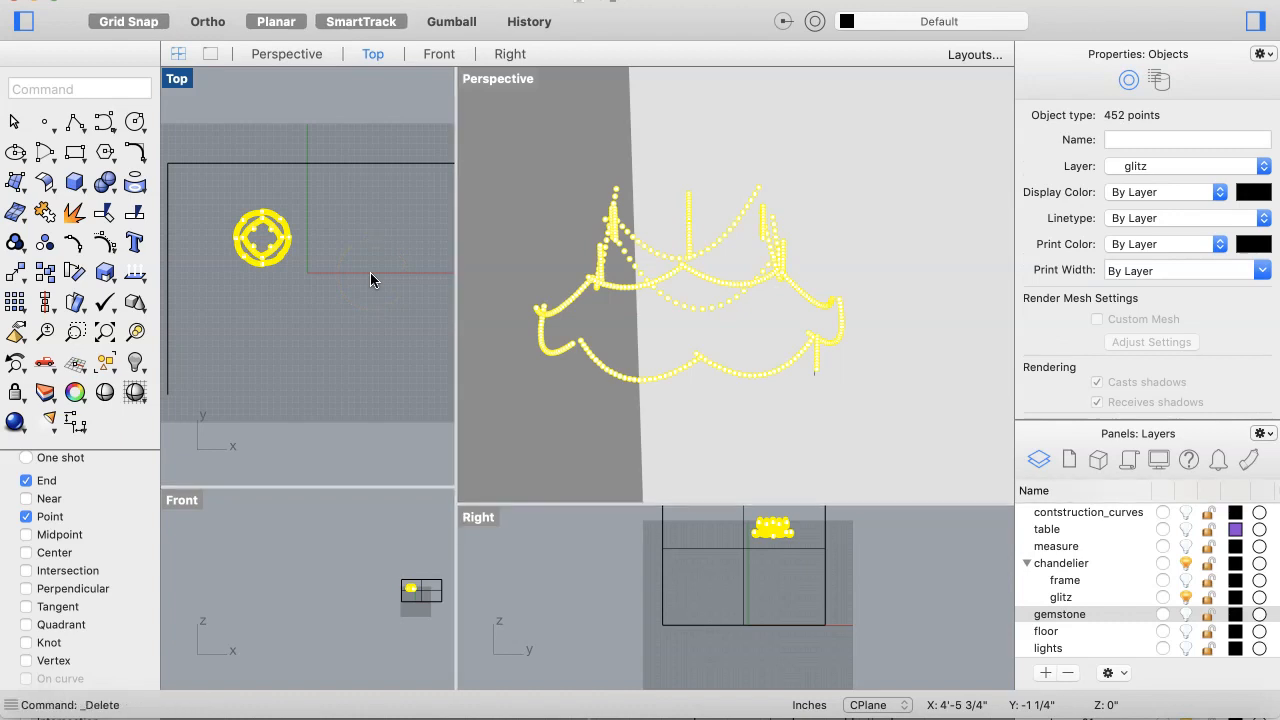
{"action": "key", "text": "Escape"}
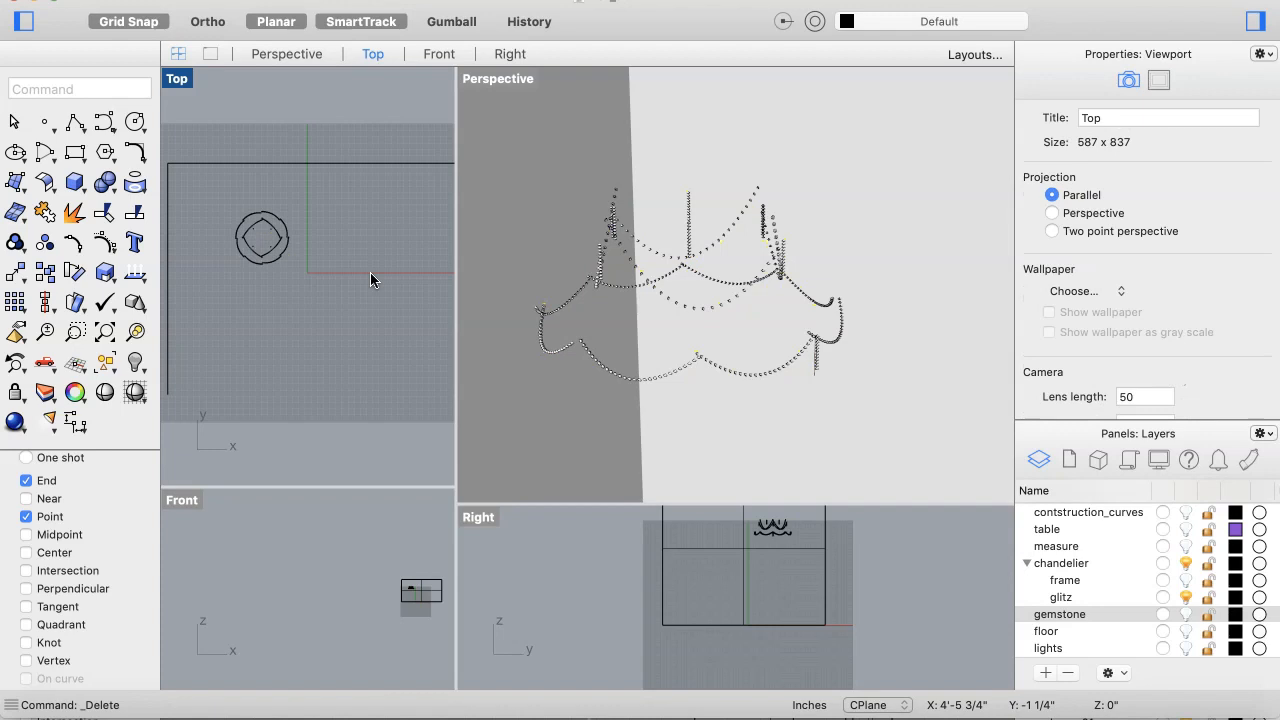
Step: Turn the gemstone layer back on to show the full chandelier
{"action": "scroll", "coordinate": [766, 347], "scroll_direction": "up", "scroll_amount": 5}
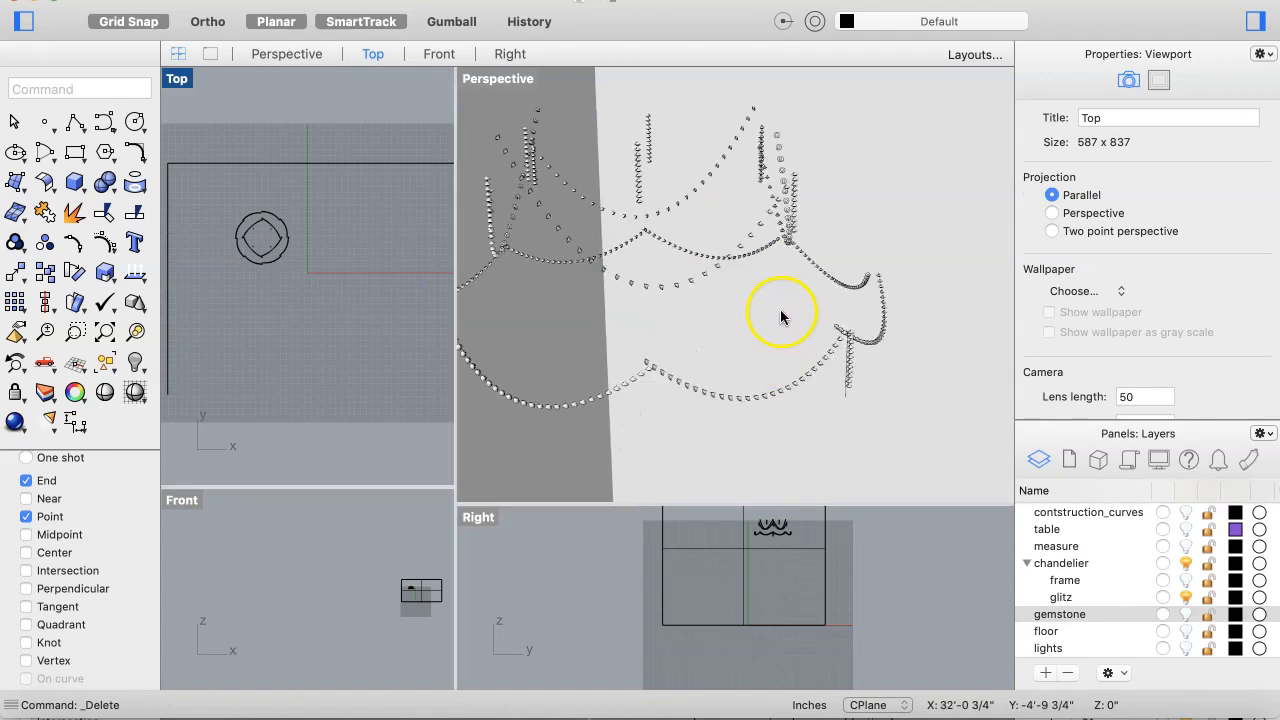
{"action": "scroll", "coordinate": [794, 294], "scroll_direction": "up", "scroll_amount": 3}
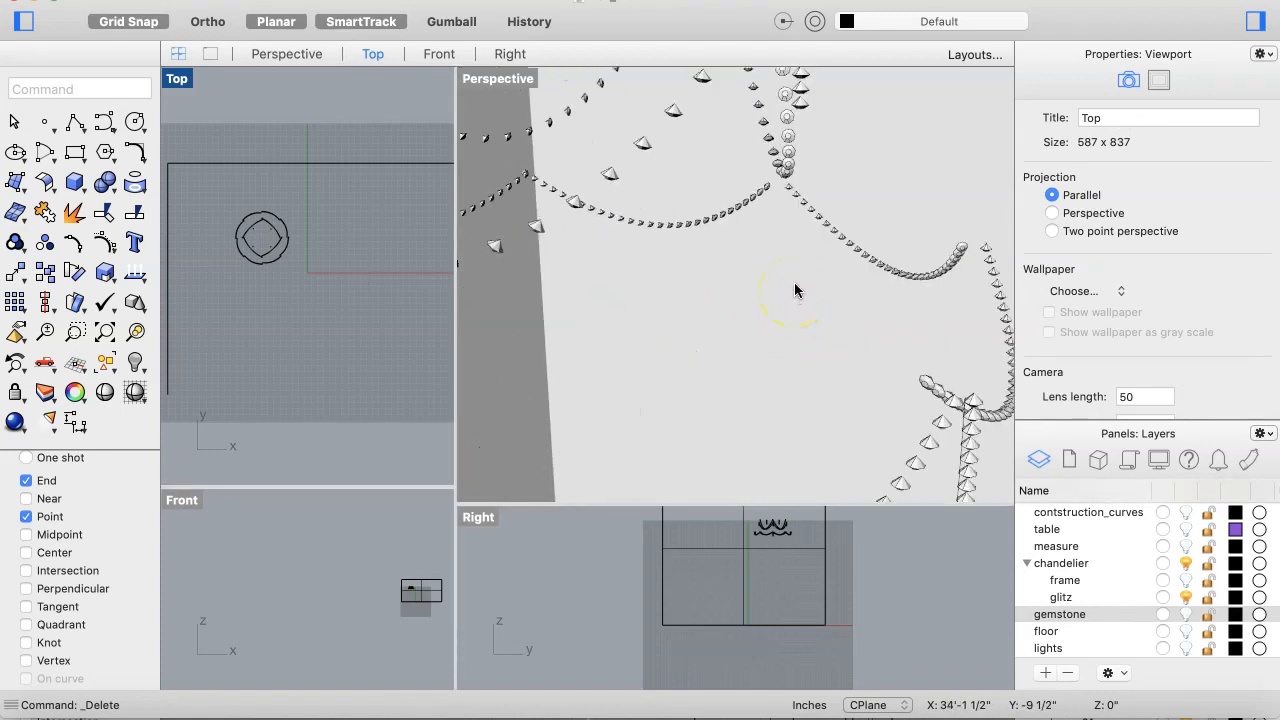
{"action": "scroll", "coordinate": [794, 290], "scroll_direction": "down", "scroll_amount": 6}
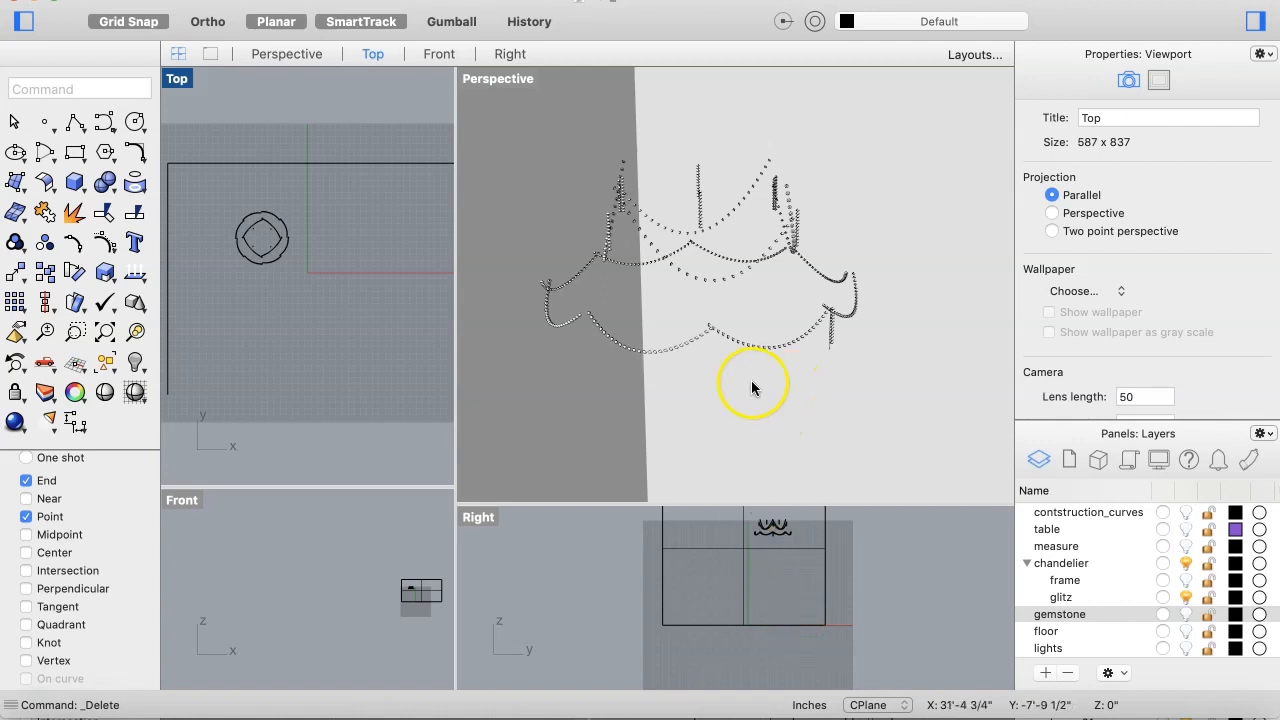
{"action": "scroll", "coordinate": [810, 337], "scroll_direction": "up", "scroll_amount": 5}
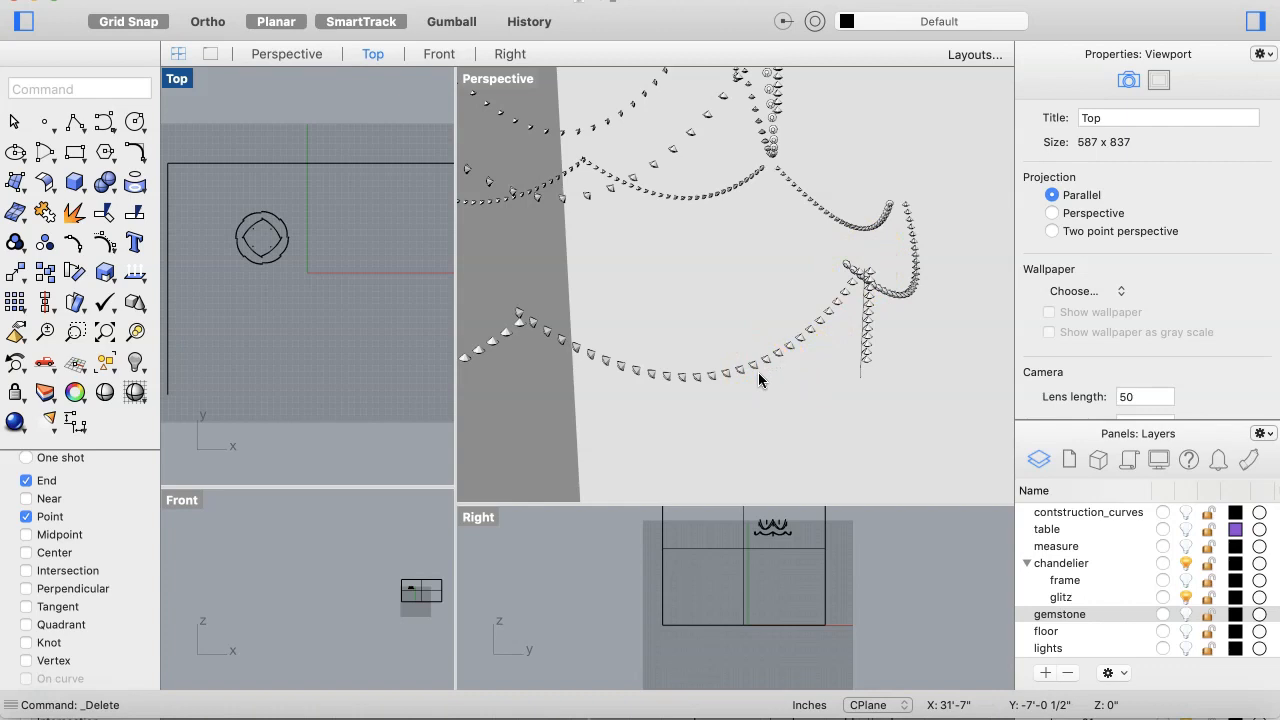
{"action": "scroll", "coordinate": [797, 301], "scroll_direction": "down", "scroll_amount": 7}
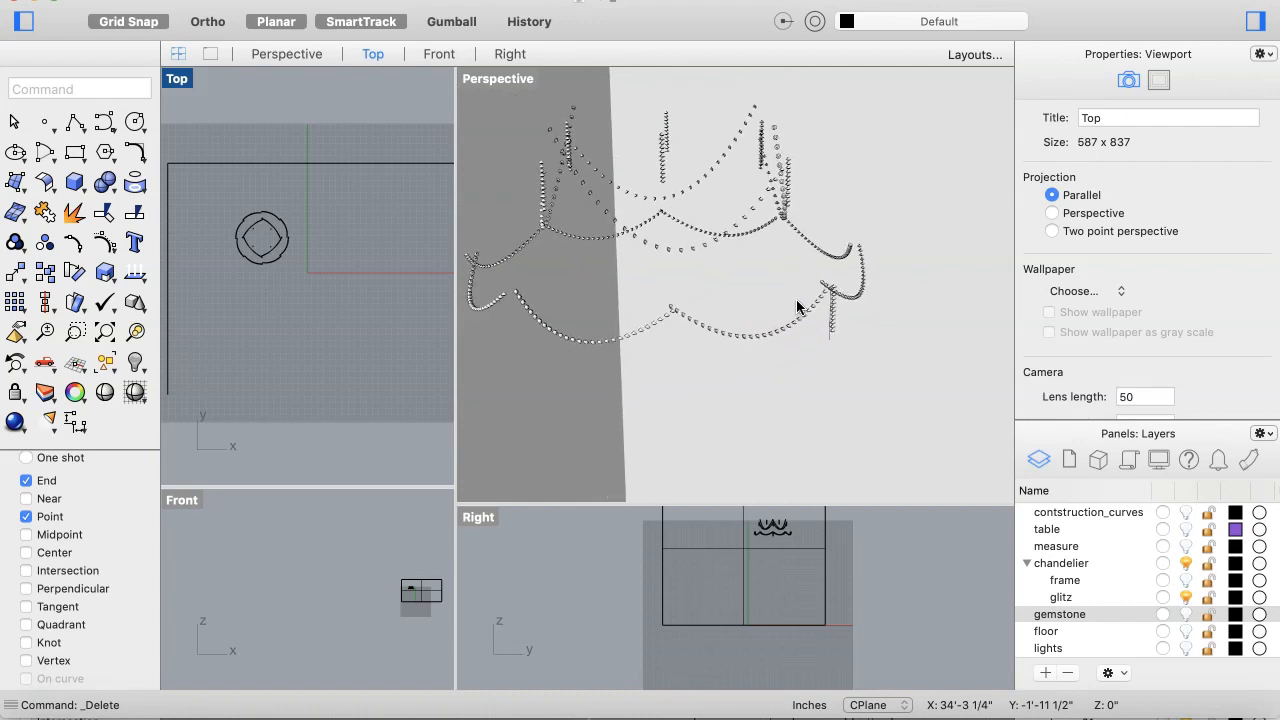
{"action": "left_click", "coordinate": [1186, 613]}
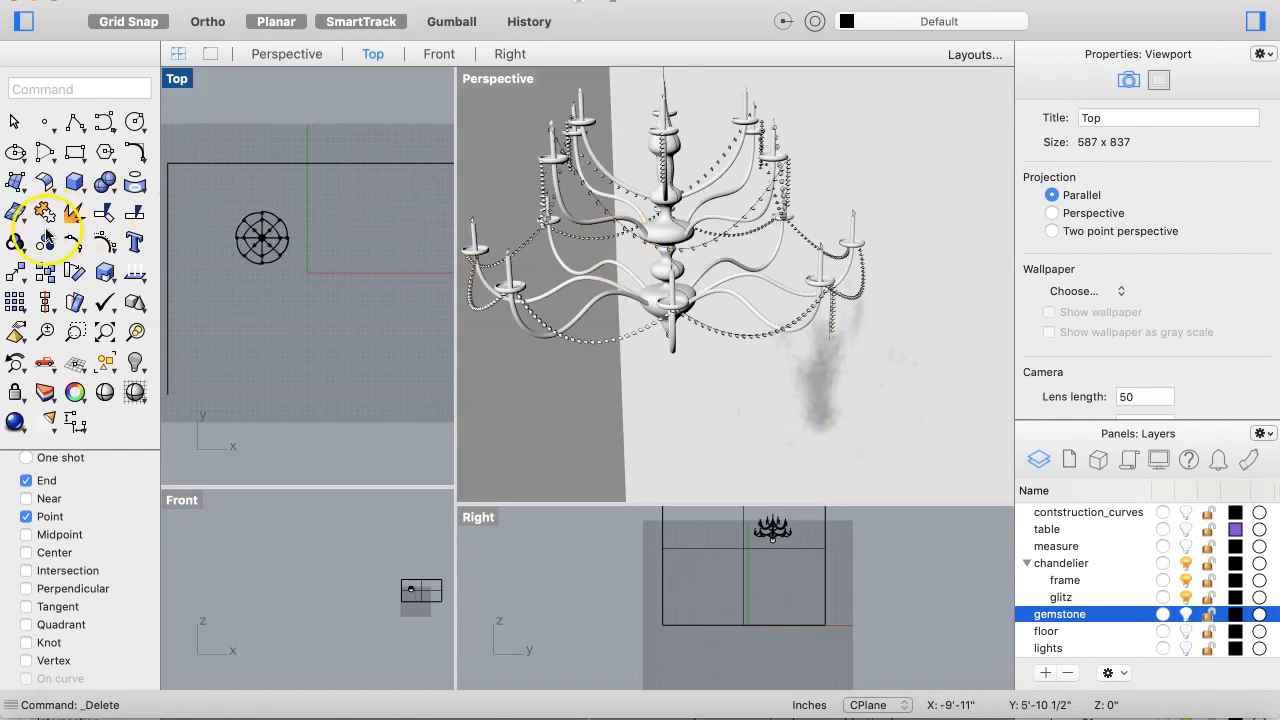
Step: Create a point light snapped to the tip of the front candle
{"action": "left_click", "coordinate": [48, 420]}
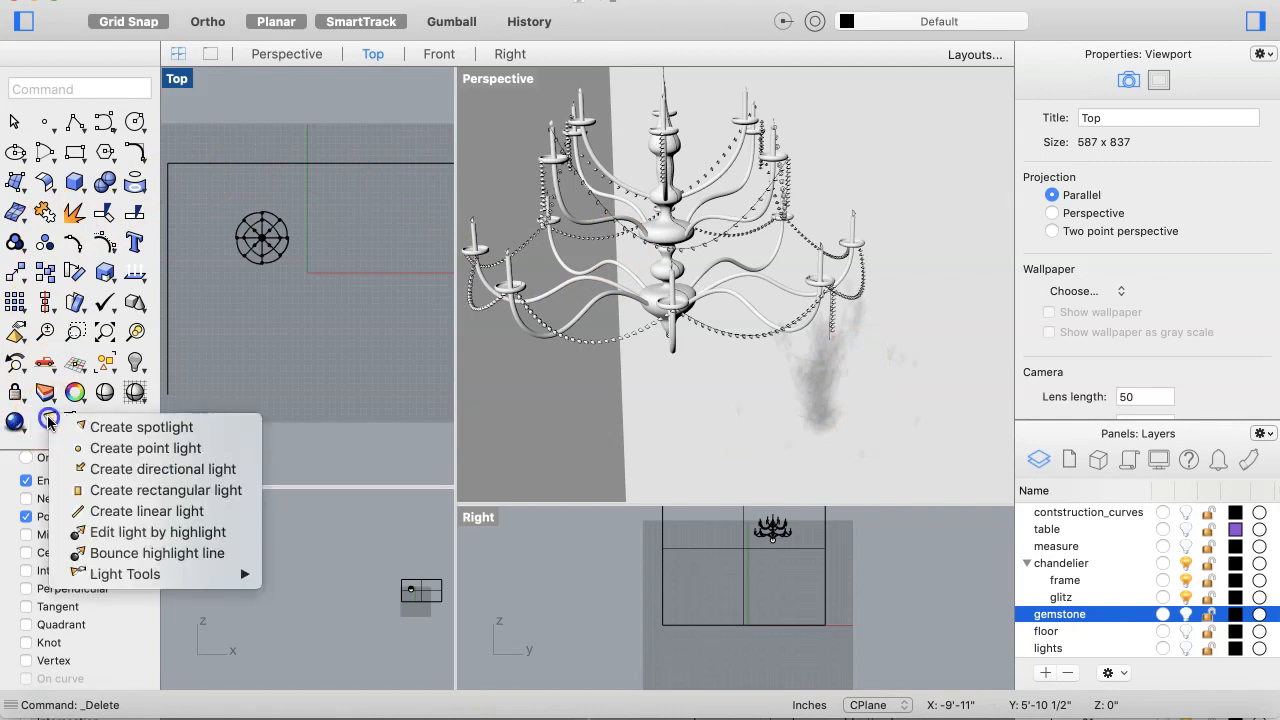
{"action": "left_click", "coordinate": [103, 446]}
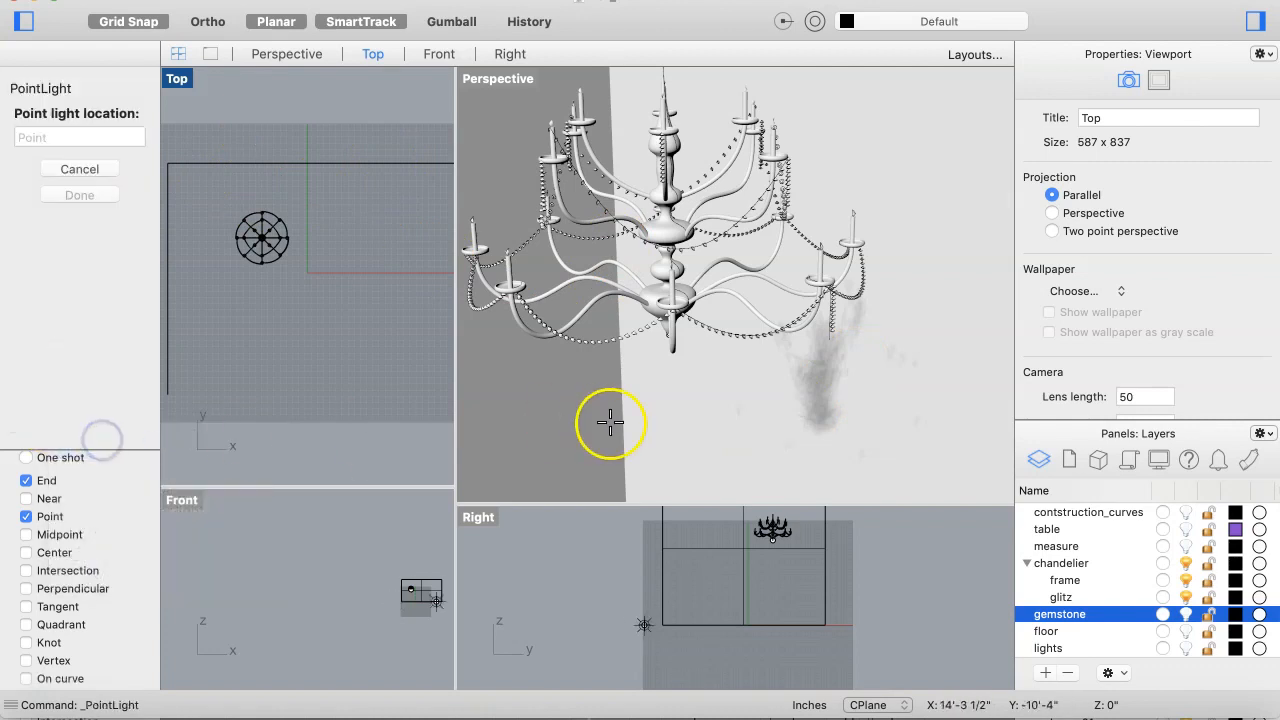
{"action": "scroll", "coordinate": [828, 250], "scroll_direction": "up", "scroll_amount": 5}
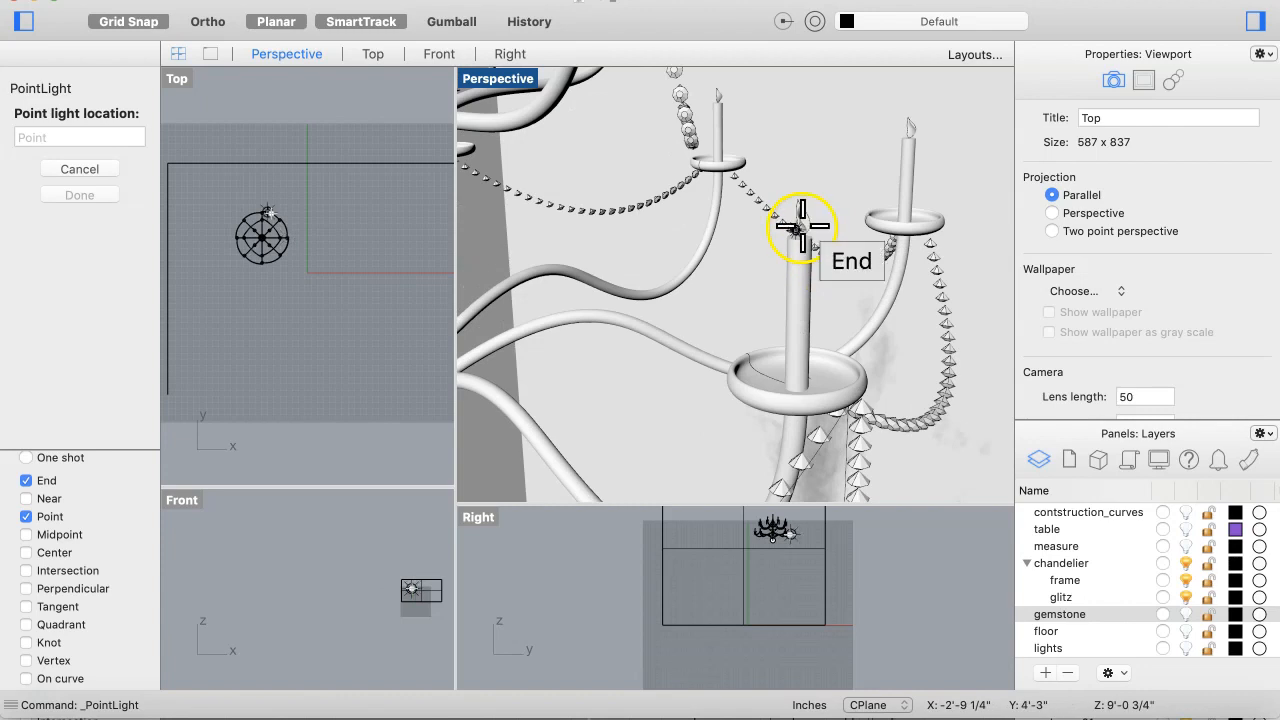
{"action": "left_click", "coordinate": [803, 228]}
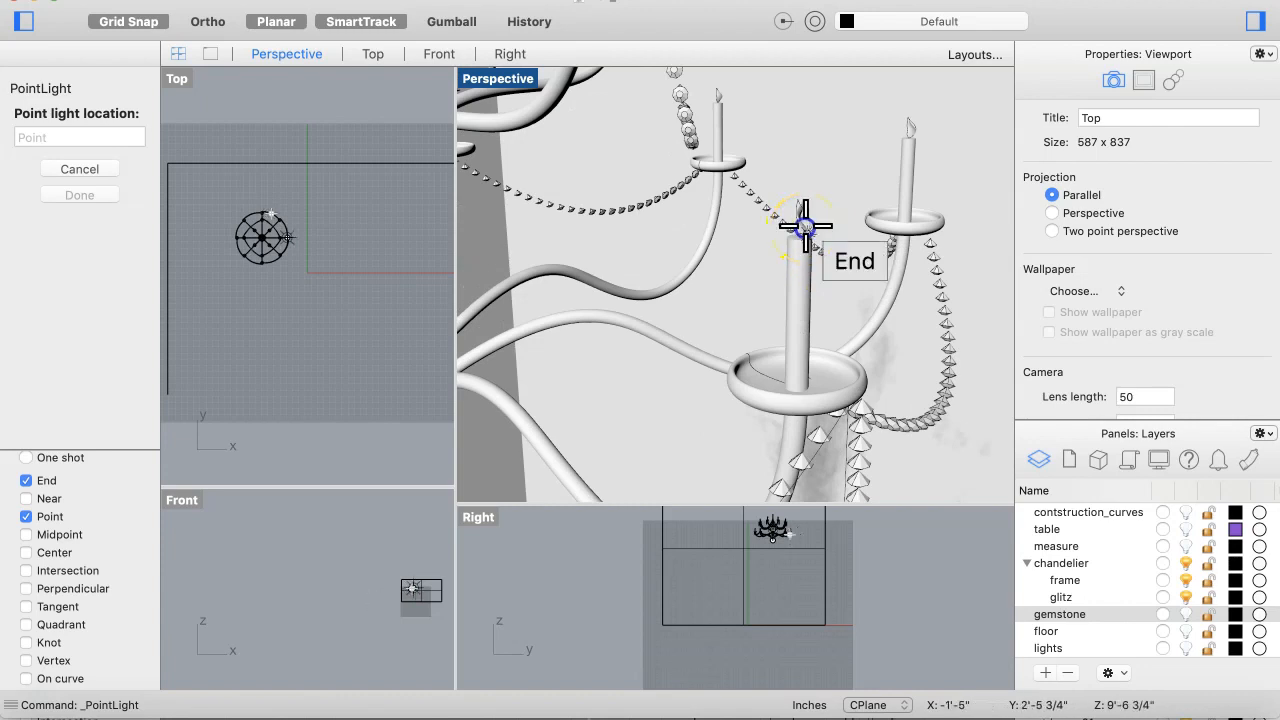
{"action": "left_click", "coordinate": [880, 192]}
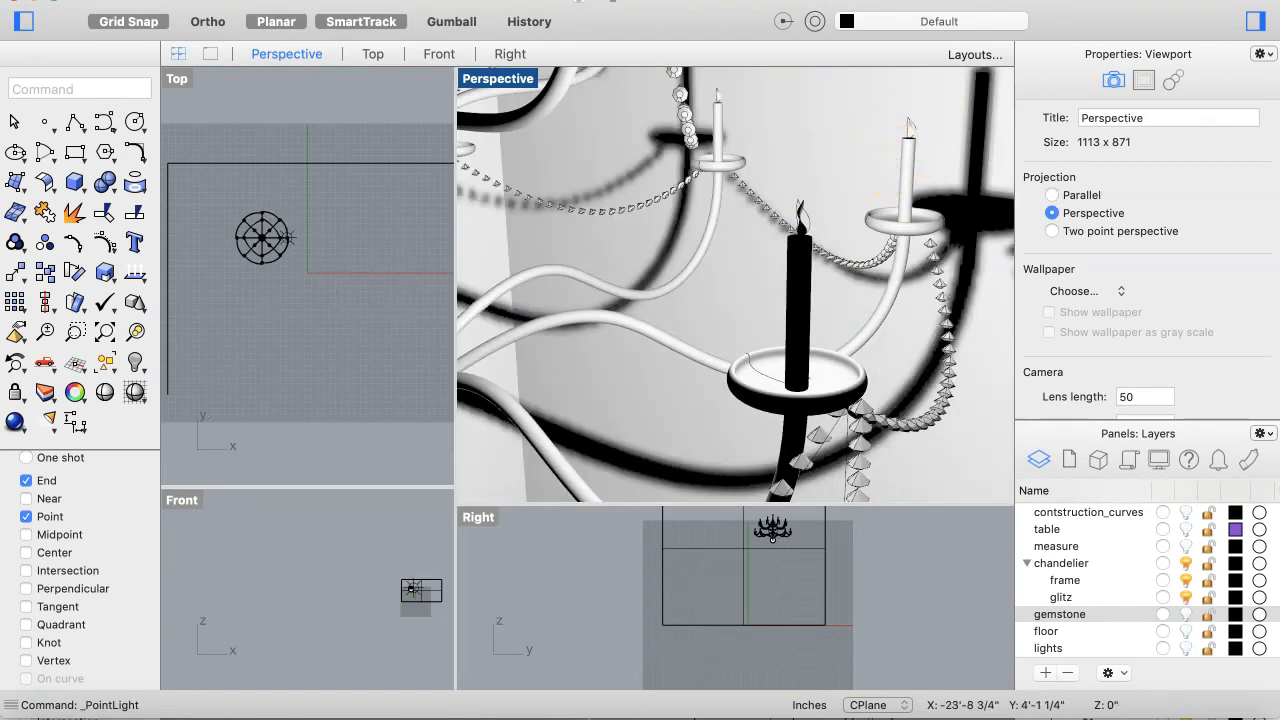
Step: Create another point light at the tip of the candle behind it
{"action": "left_click", "coordinate": [50, 416]}
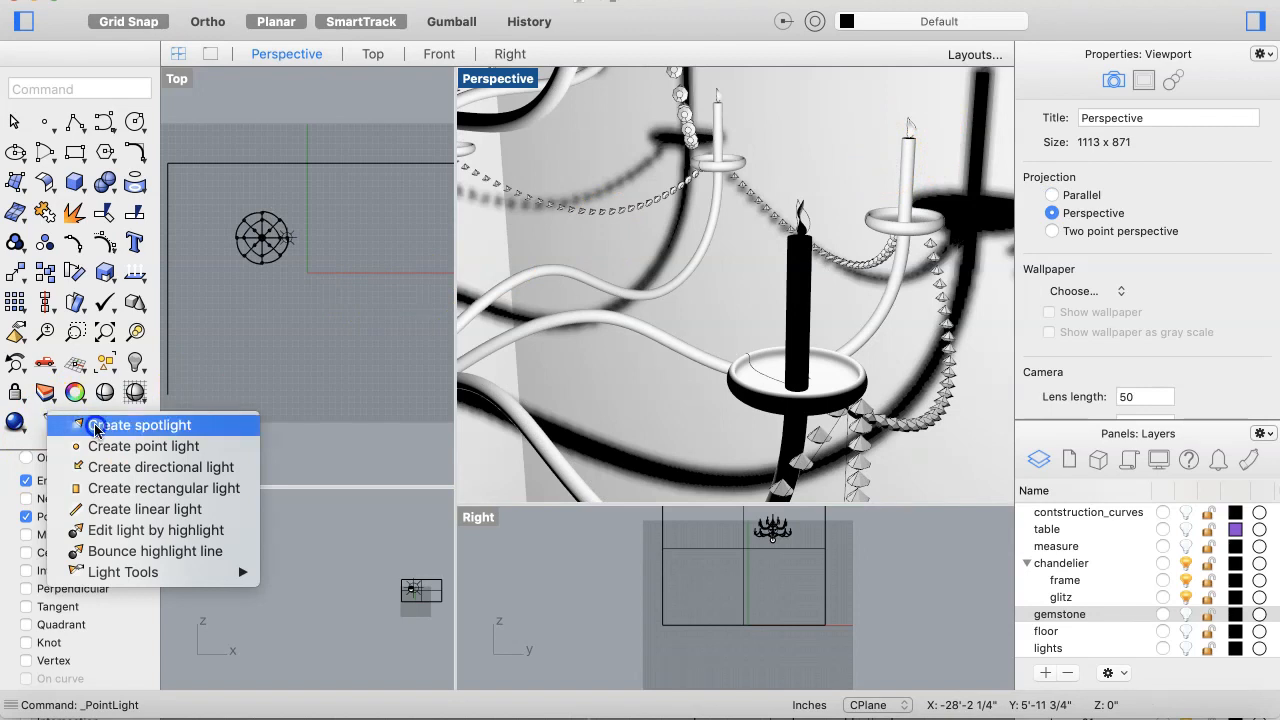
{"action": "left_click", "coordinate": [95, 446]}
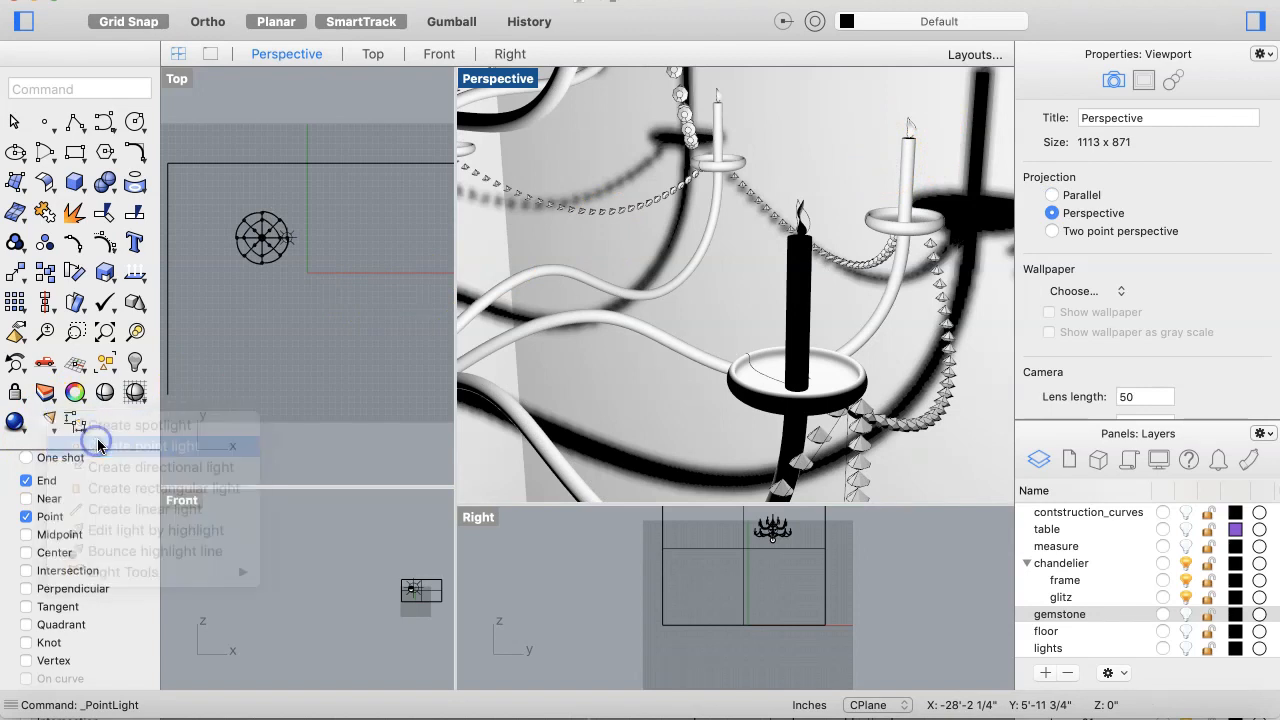
{"action": "left_click", "coordinate": [720, 100]}
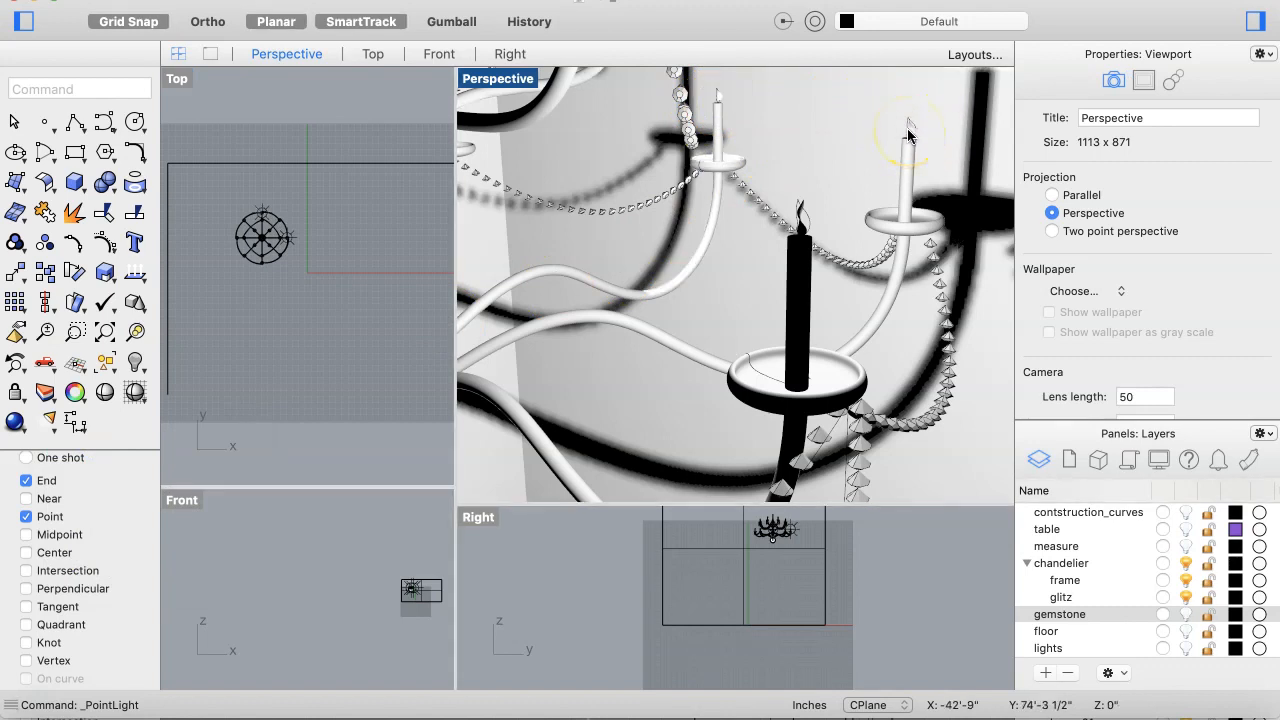
Step: Repeat the point light command and place a light at the right candle's tip
{"action": "key", "text": "Return"}
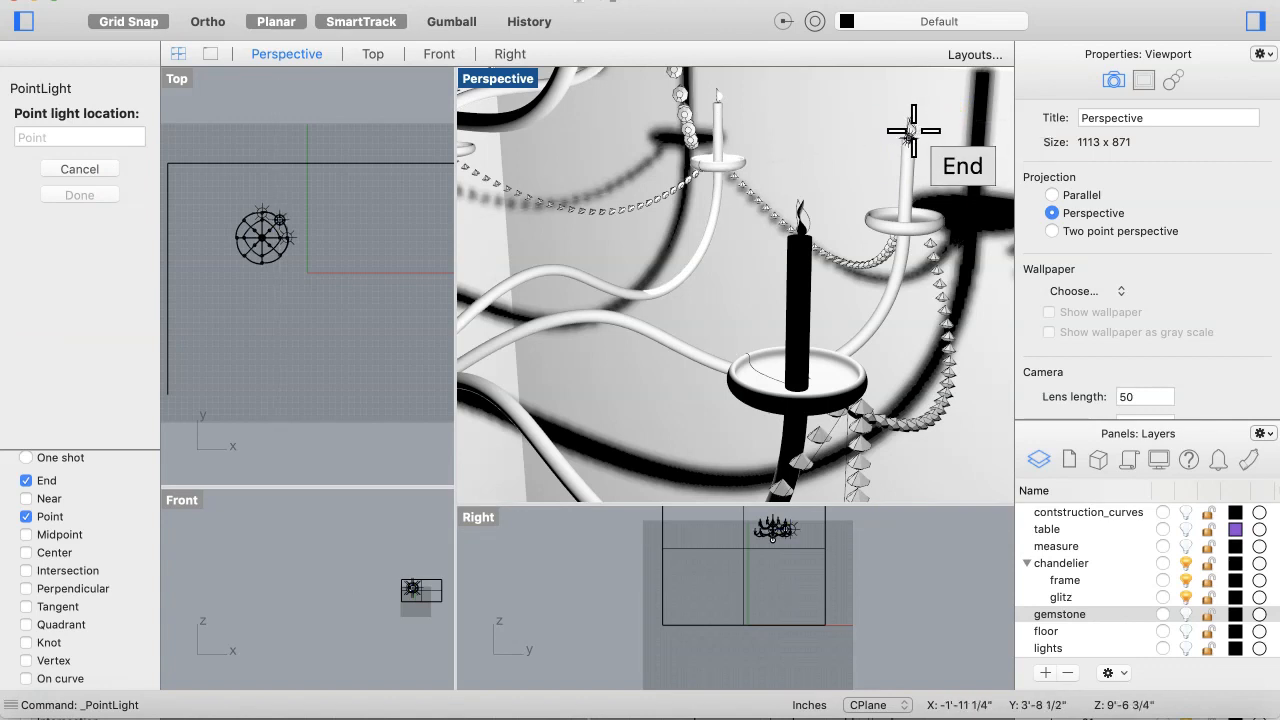
{"action": "left_click", "coordinate": [913, 130]}
{"action": "left_click", "coordinate": [876, 184]}
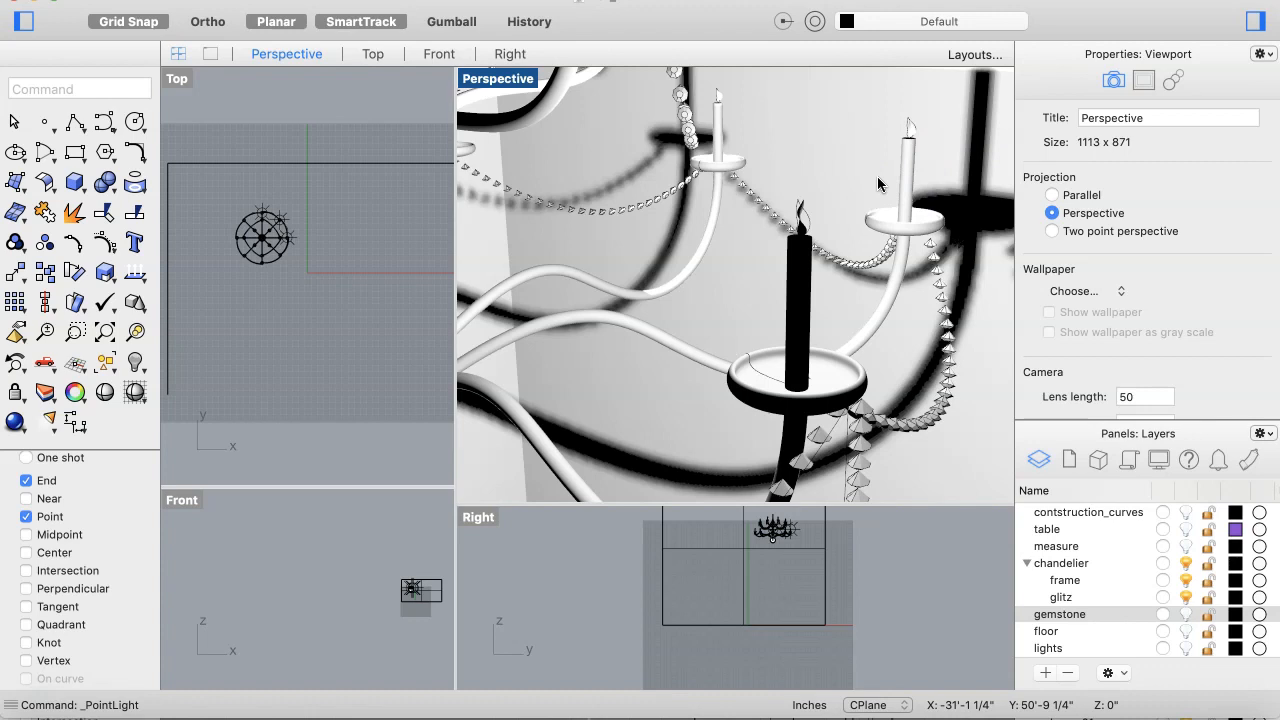
Step: Hide the chandelier's frame layer
{"action": "left_click", "coordinate": [292, 242]}
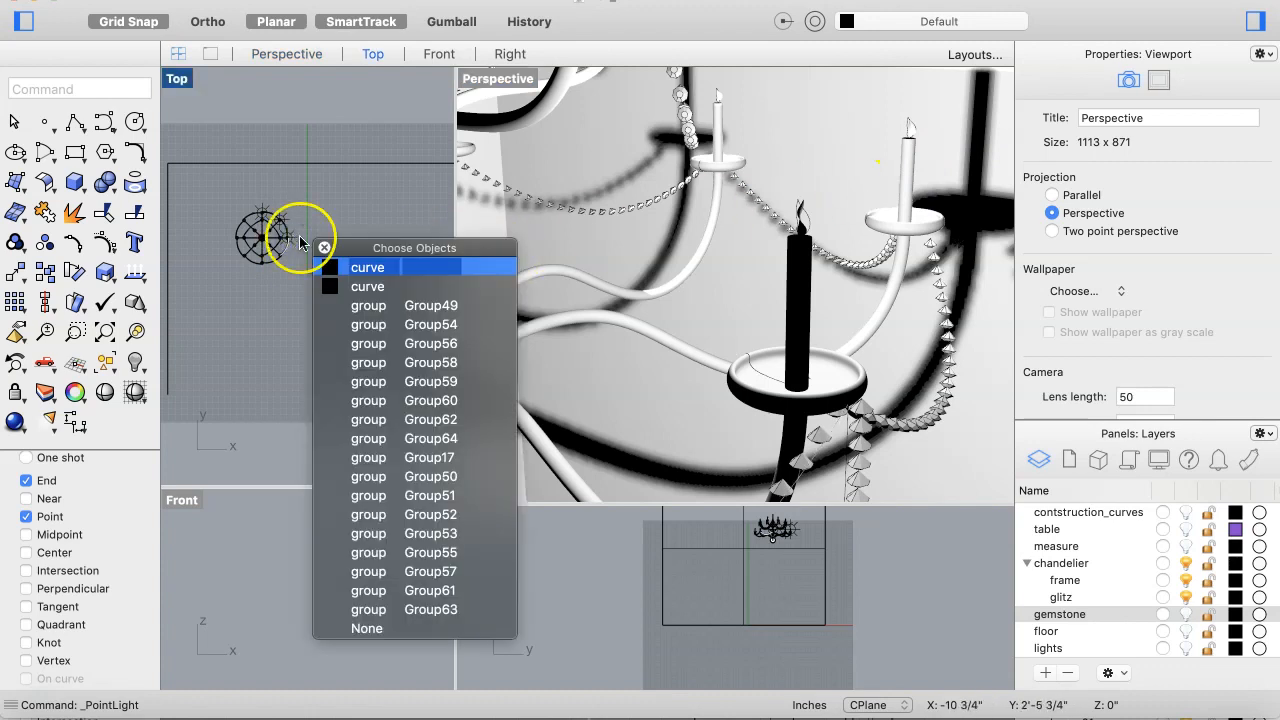
{"action": "left_click", "coordinate": [383, 628]}
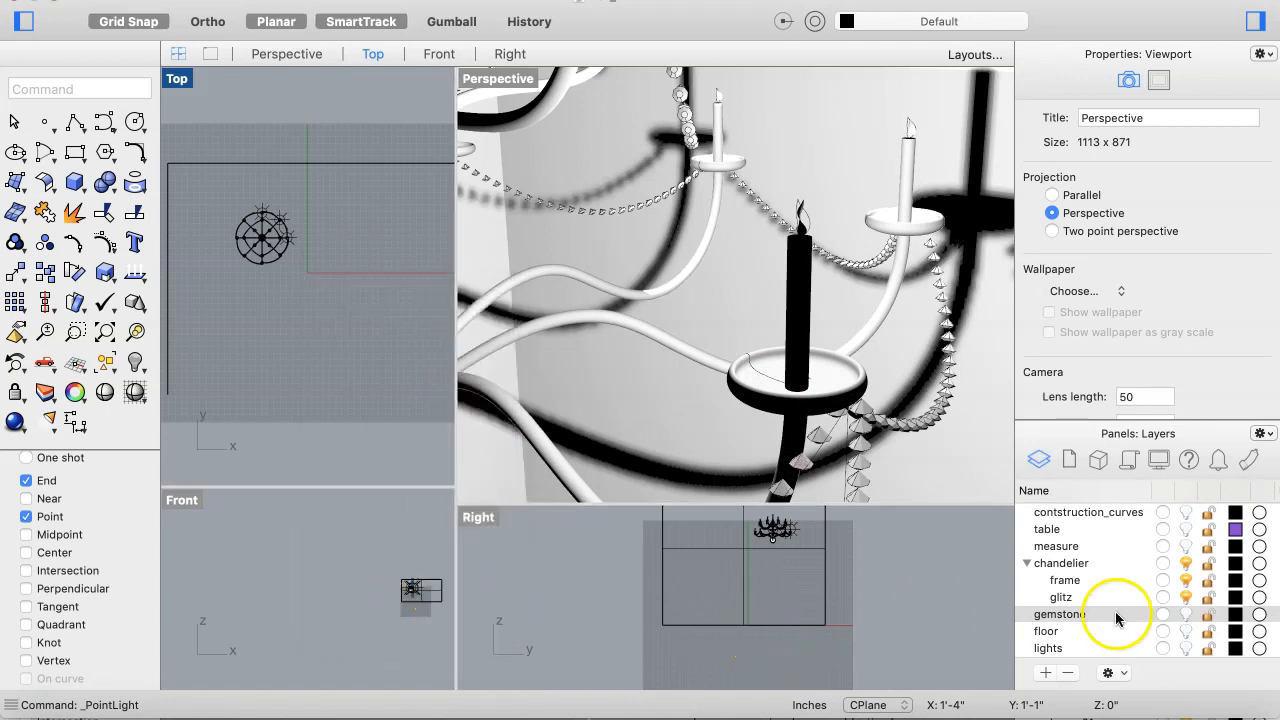
{"action": "left_click", "coordinate": [1185, 581]}
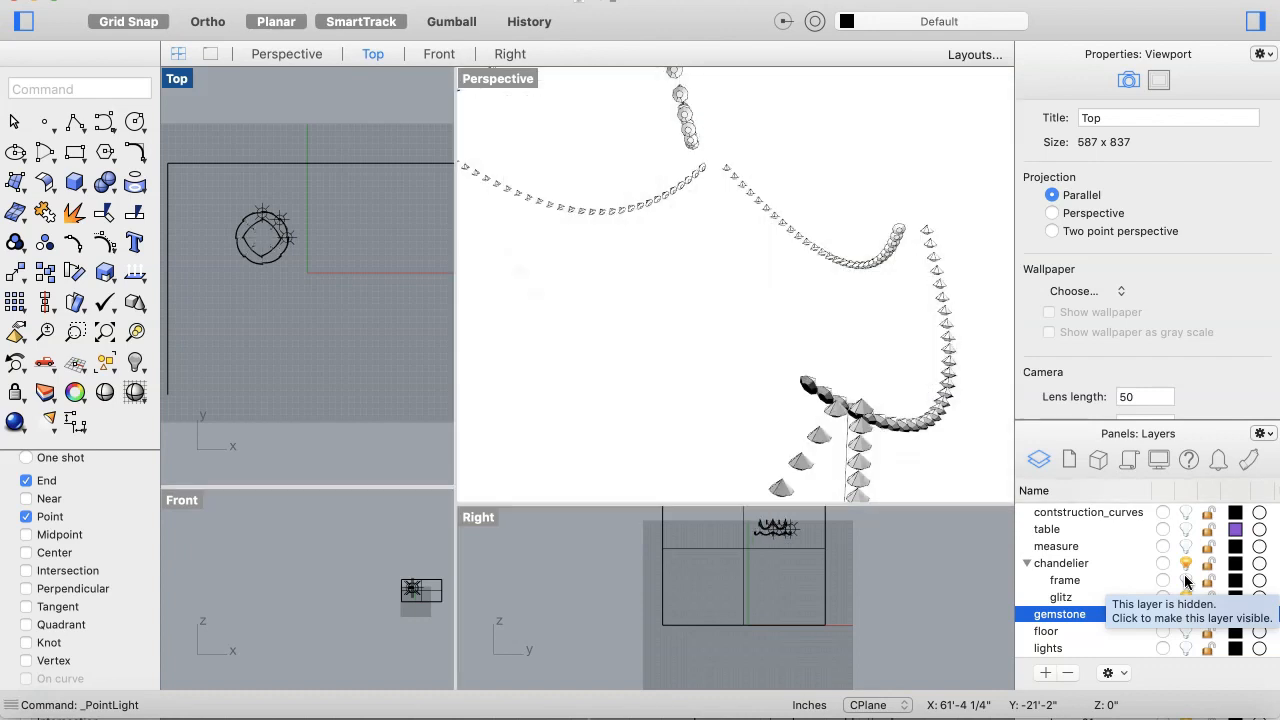
Step: Finish the point light placement and select all three candle point lights in the scene
{"action": "left_click", "coordinate": [938, 418]}
{"action": "left_click", "coordinate": [1012, 497]}
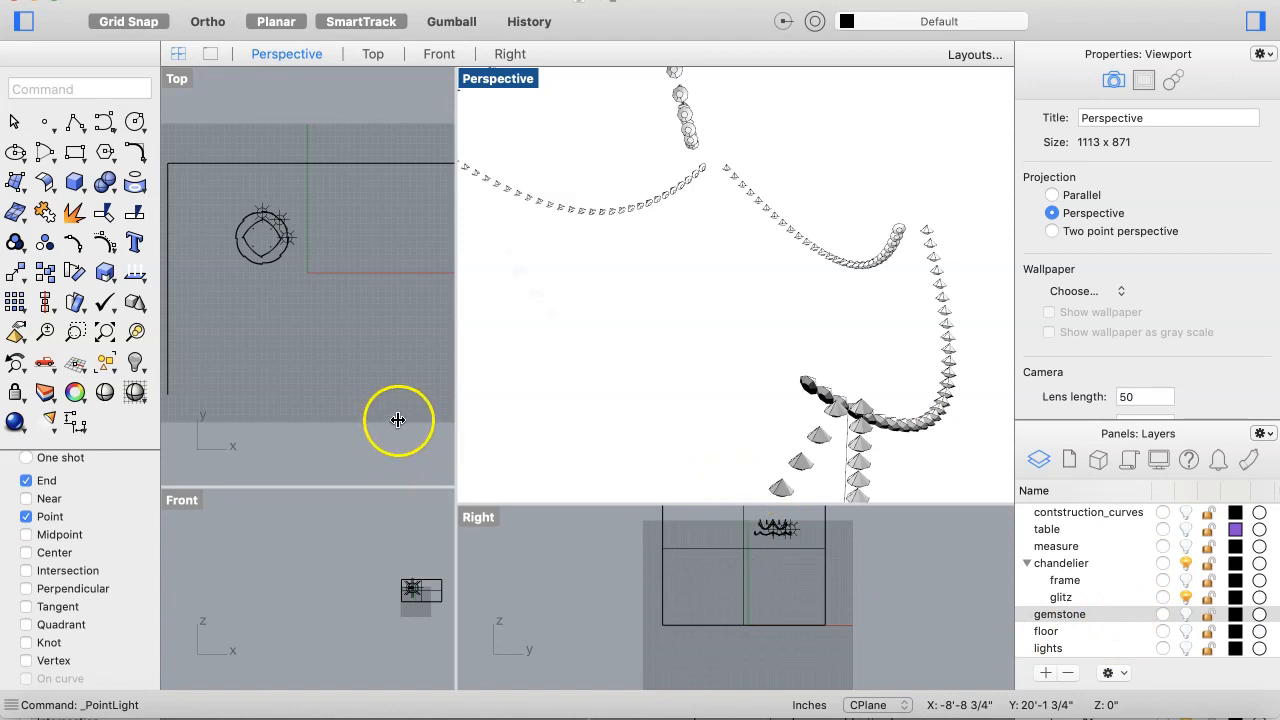
{"action": "left_click", "coordinate": [292, 244]}
{"action": "left_click", "coordinate": [267, 299]}
{"action": "left_click", "coordinate": [300, 271]}
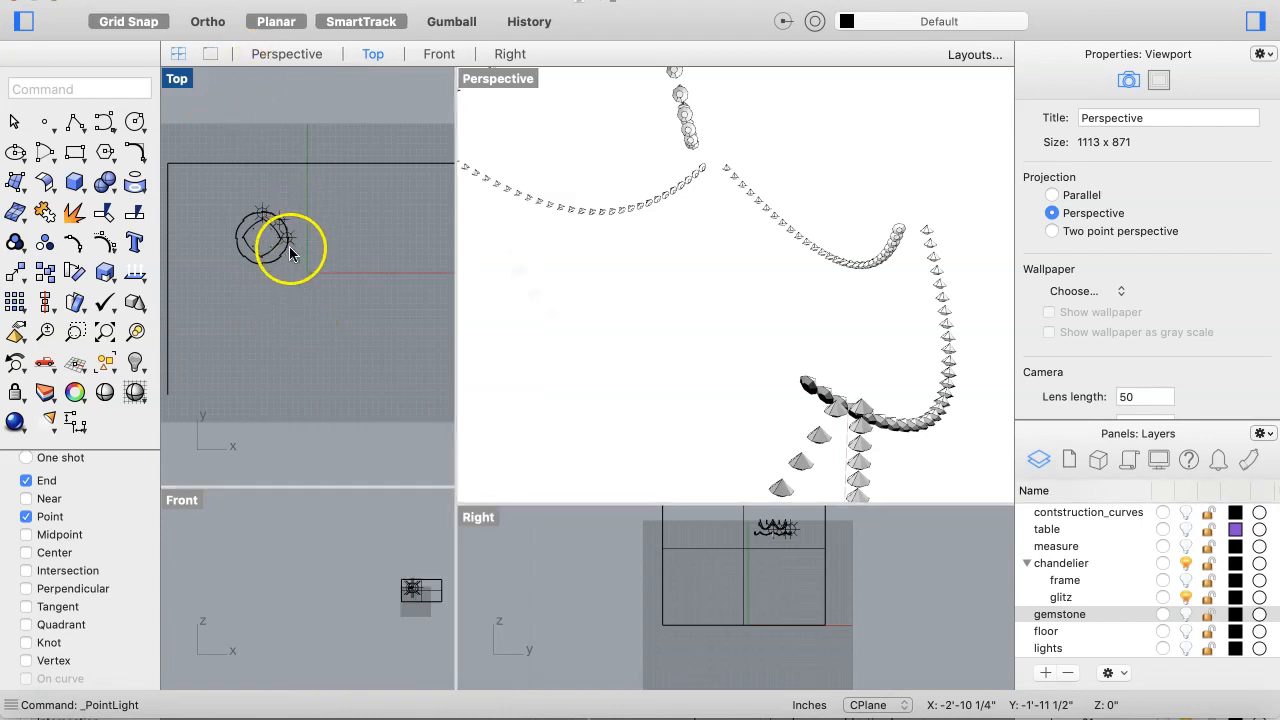
{"action": "left_click", "coordinate": [296, 177]}
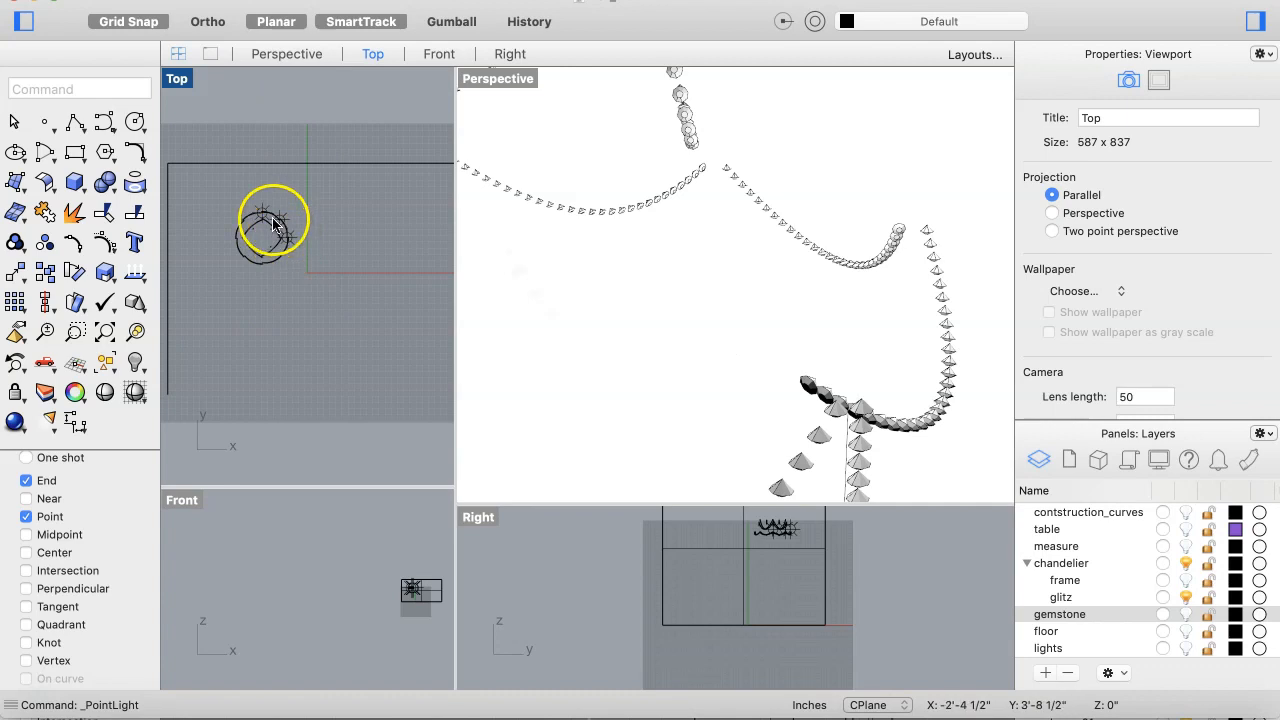
{"action": "left_click", "coordinate": [200, 1]}
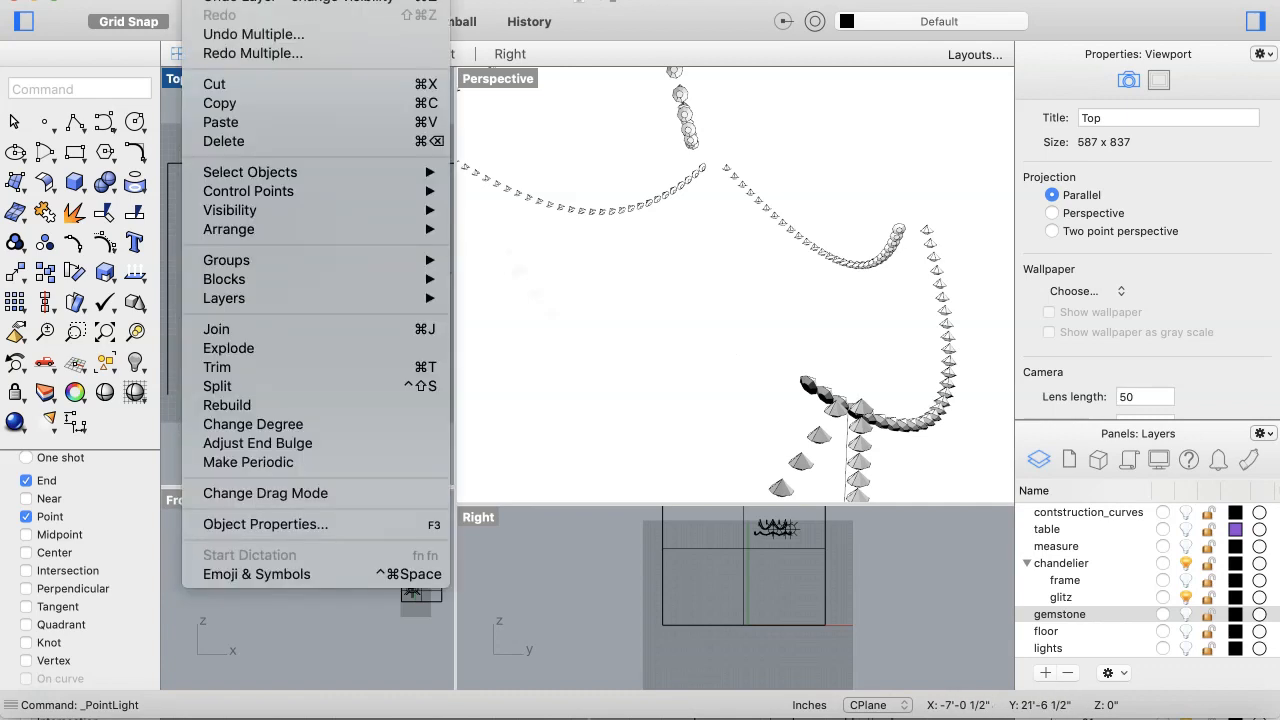
{"action": "mouse_move", "coordinate": [350, 174]}
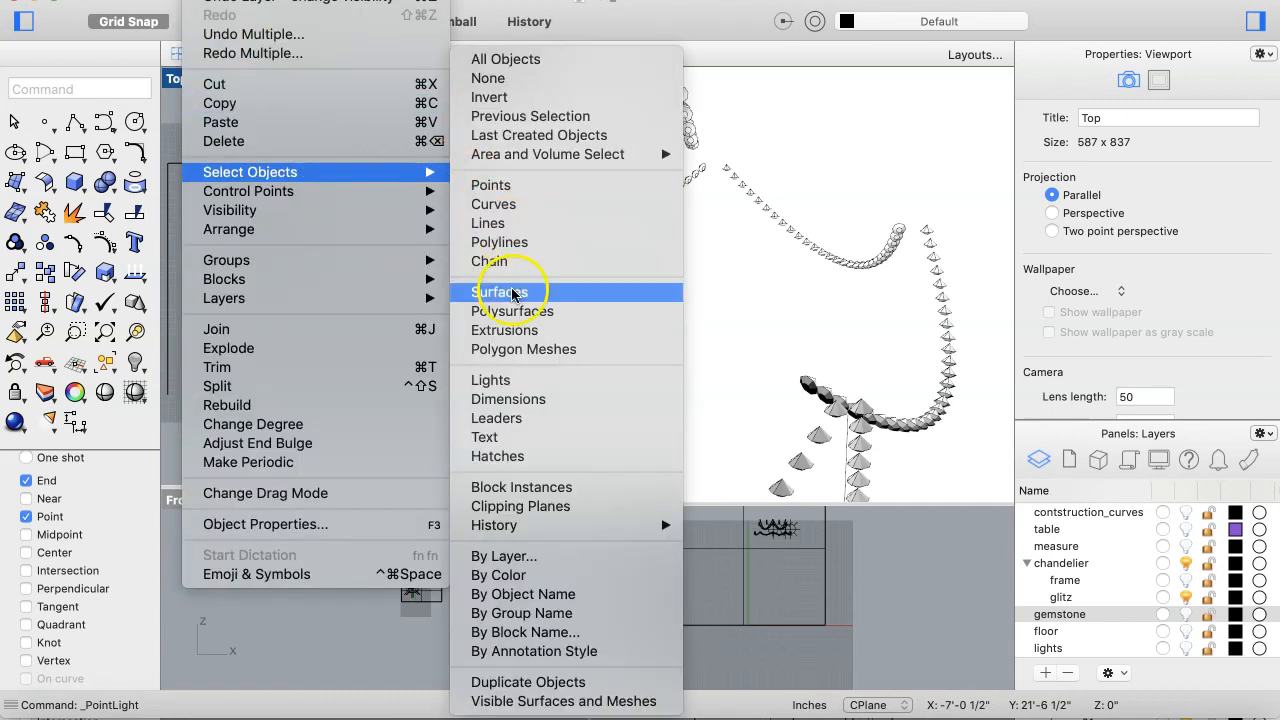
{"action": "left_click", "coordinate": [492, 380]}
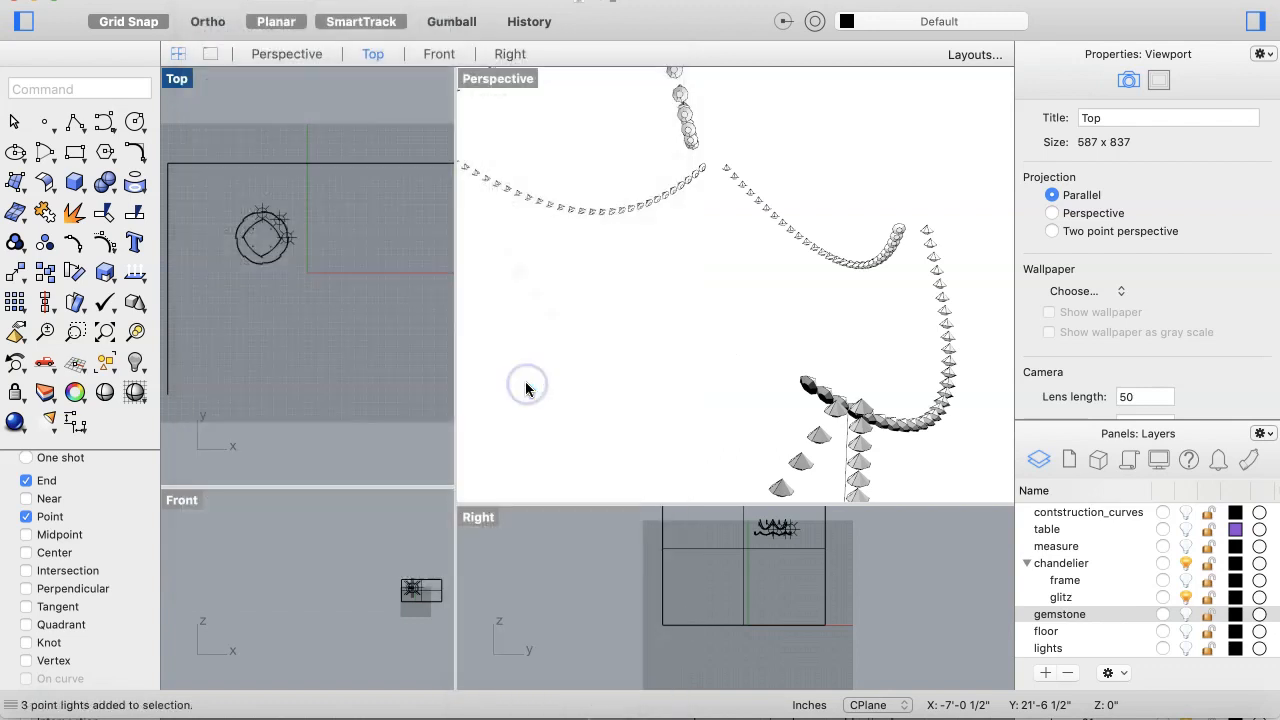
{"action": "left_click", "coordinate": [400, 356]}
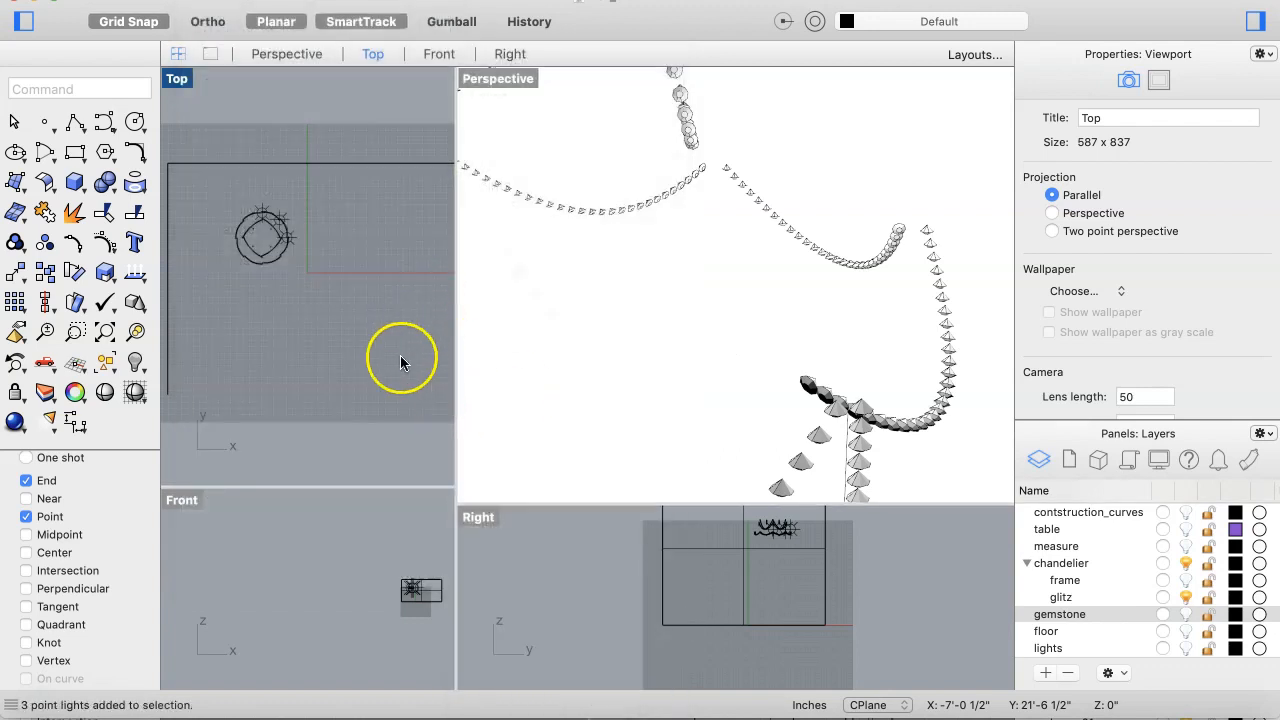
{"action": "right_click", "coordinate": [387, 320]}
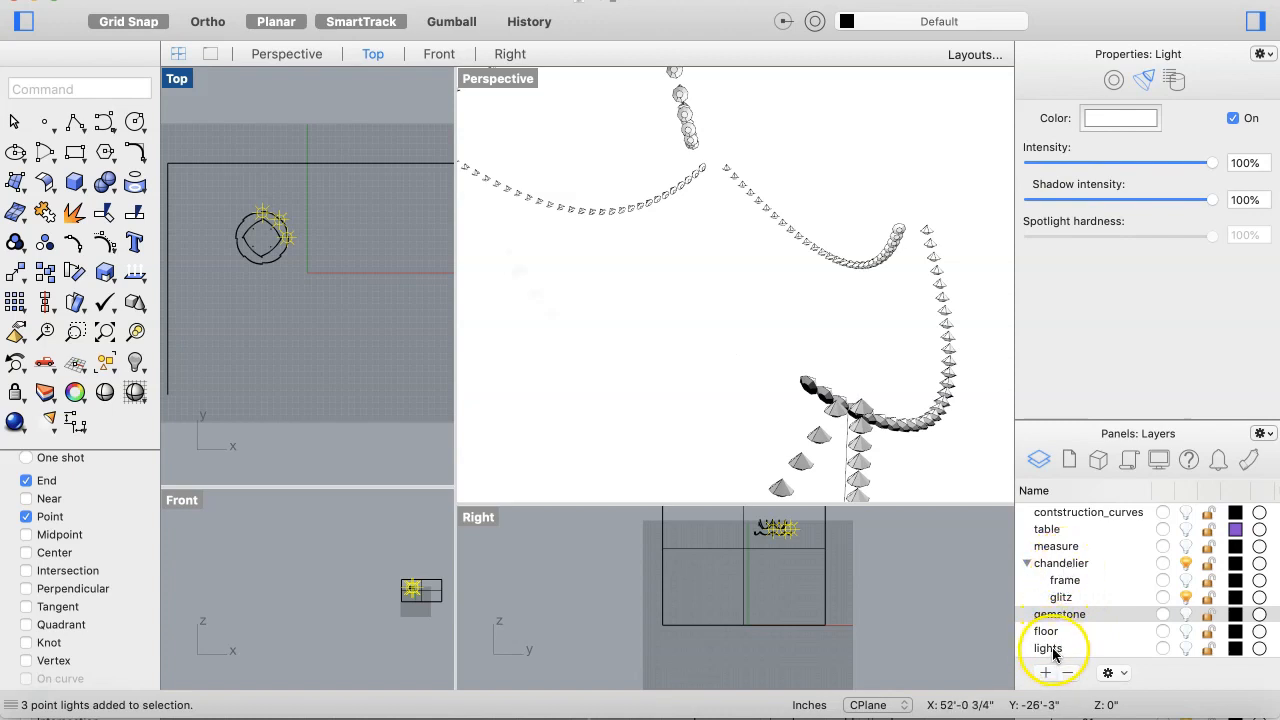
Step: Create a new sublayer under chandelier named chand_lights
{"action": "left_click", "coordinate": [1060, 566]}
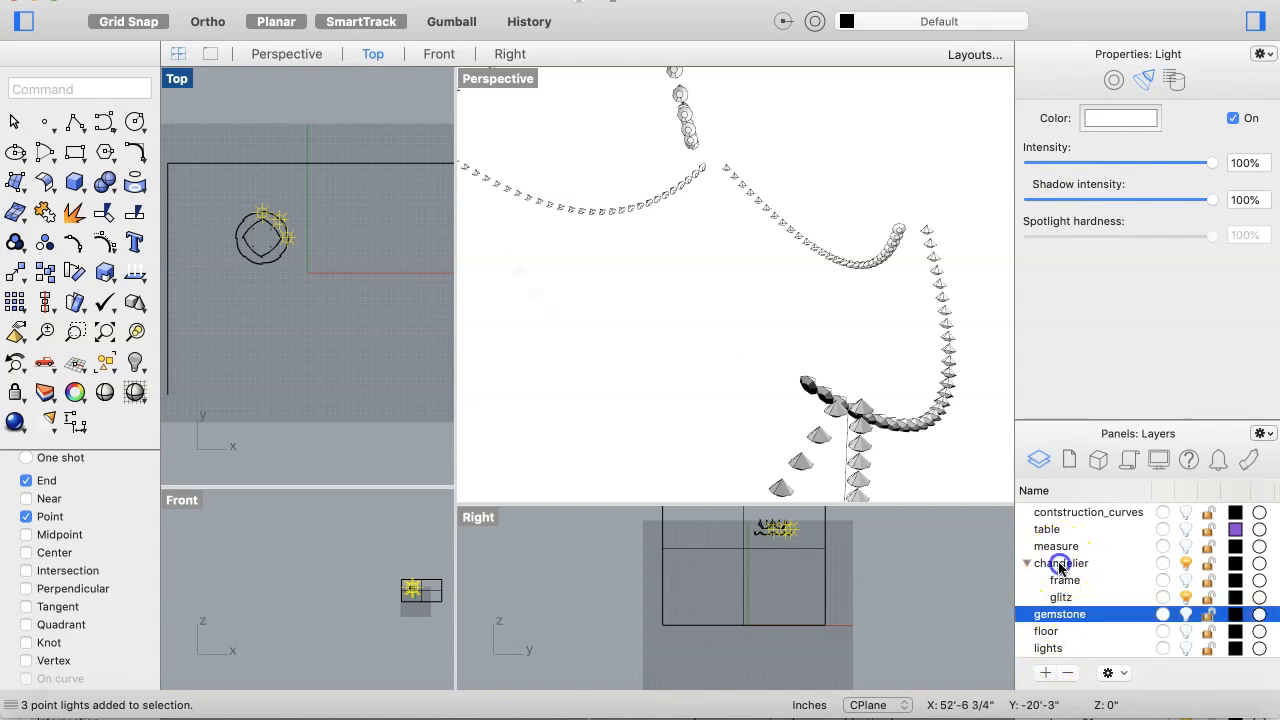
{"action": "right_click", "coordinate": [1060, 566]}
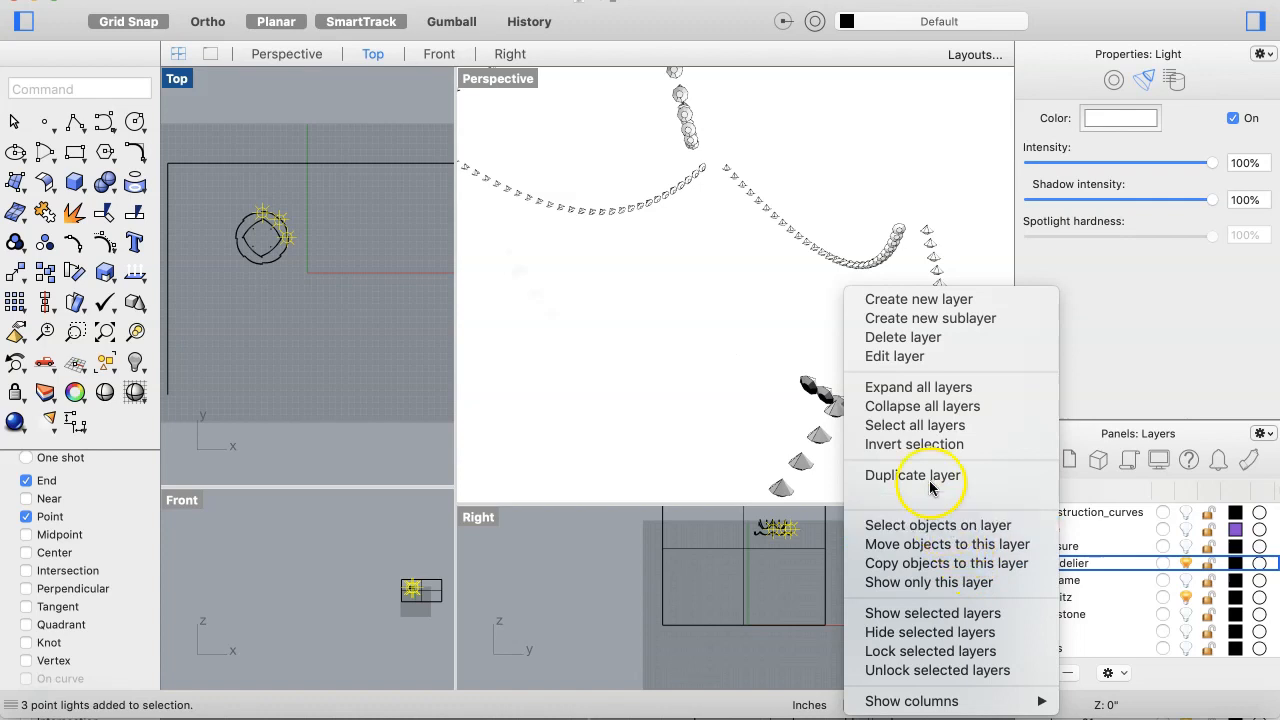
{"action": "left_click", "coordinate": [966, 319]}
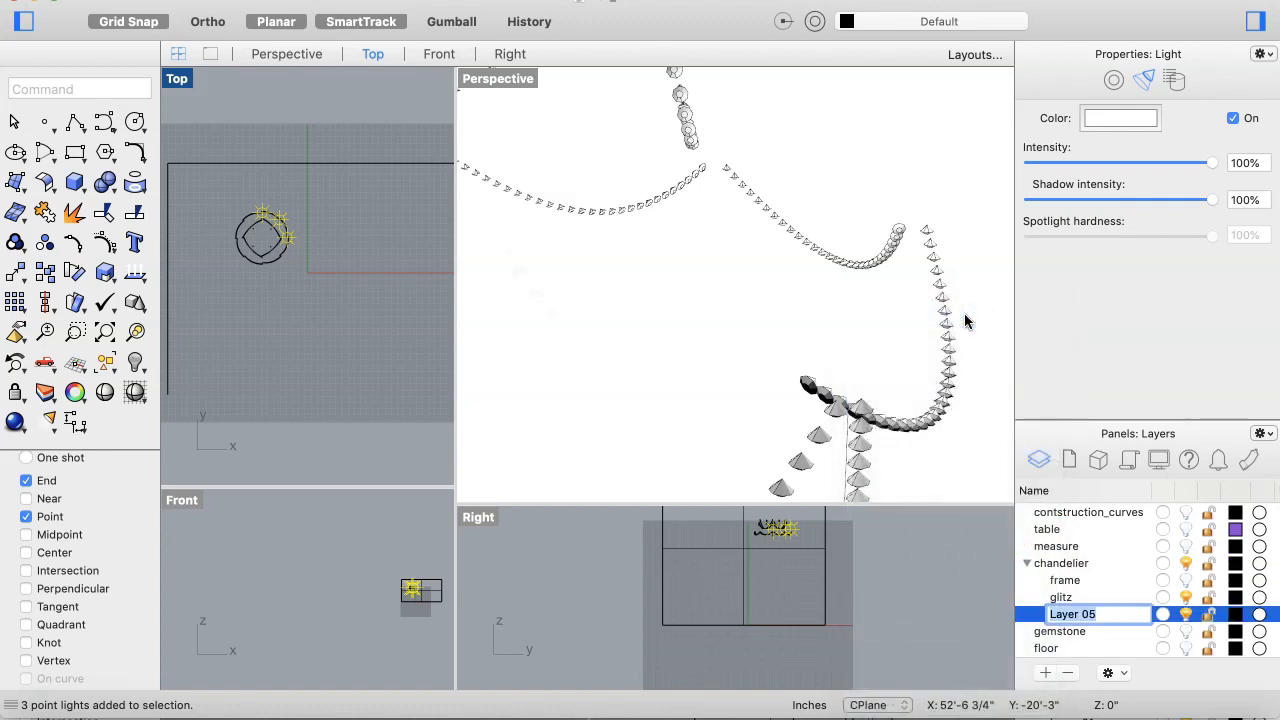
{"action": "type", "text": "chand"}
{"action": "type", "text": " lights"}
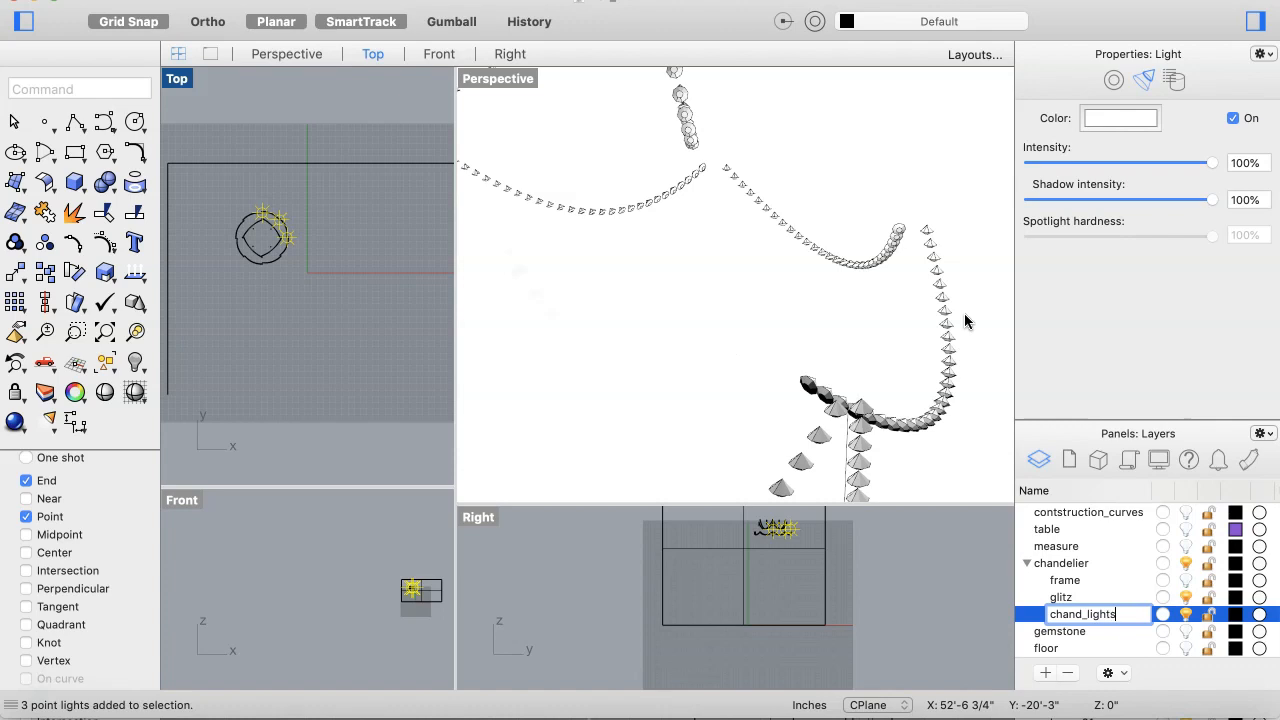
{"action": "key", "text": "Return"}
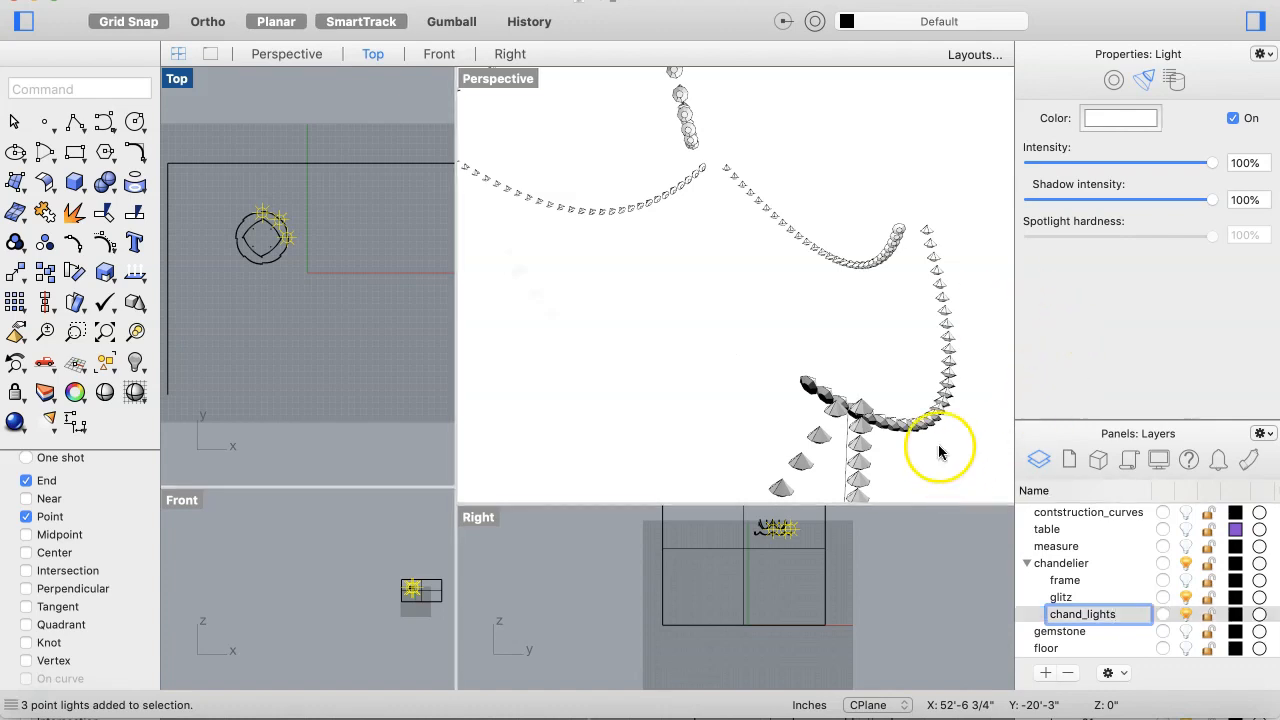
Step: Move the selected point lights onto the chand_lights layer and hide that layer
{"action": "left_click", "coordinate": [1086, 615]}
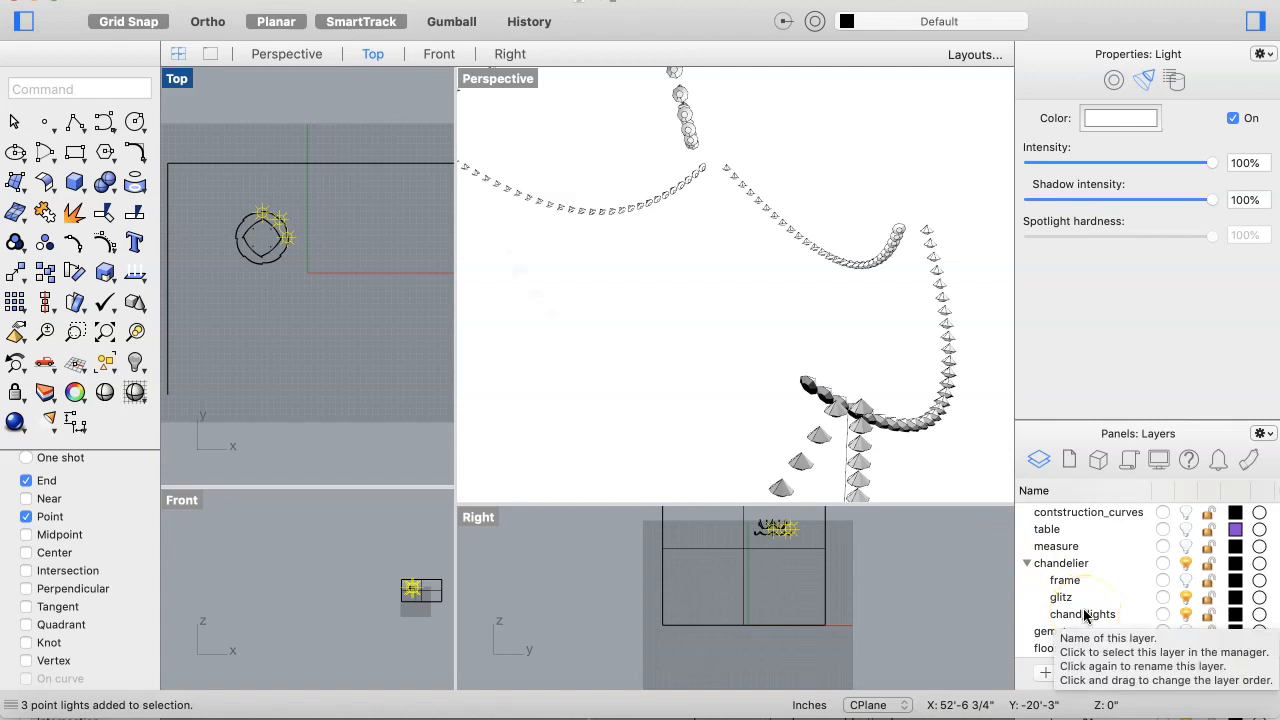
{"action": "right_click", "coordinate": [1086, 615]}
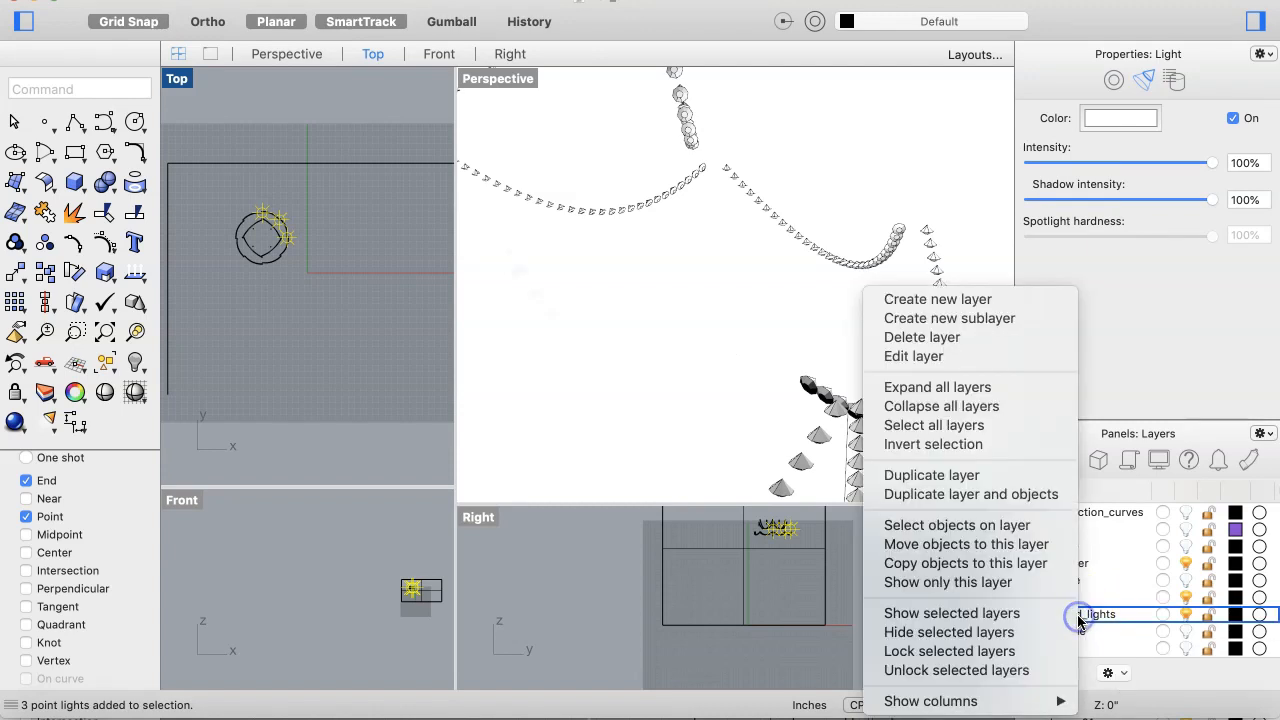
{"action": "left_click", "coordinate": [1003, 545]}
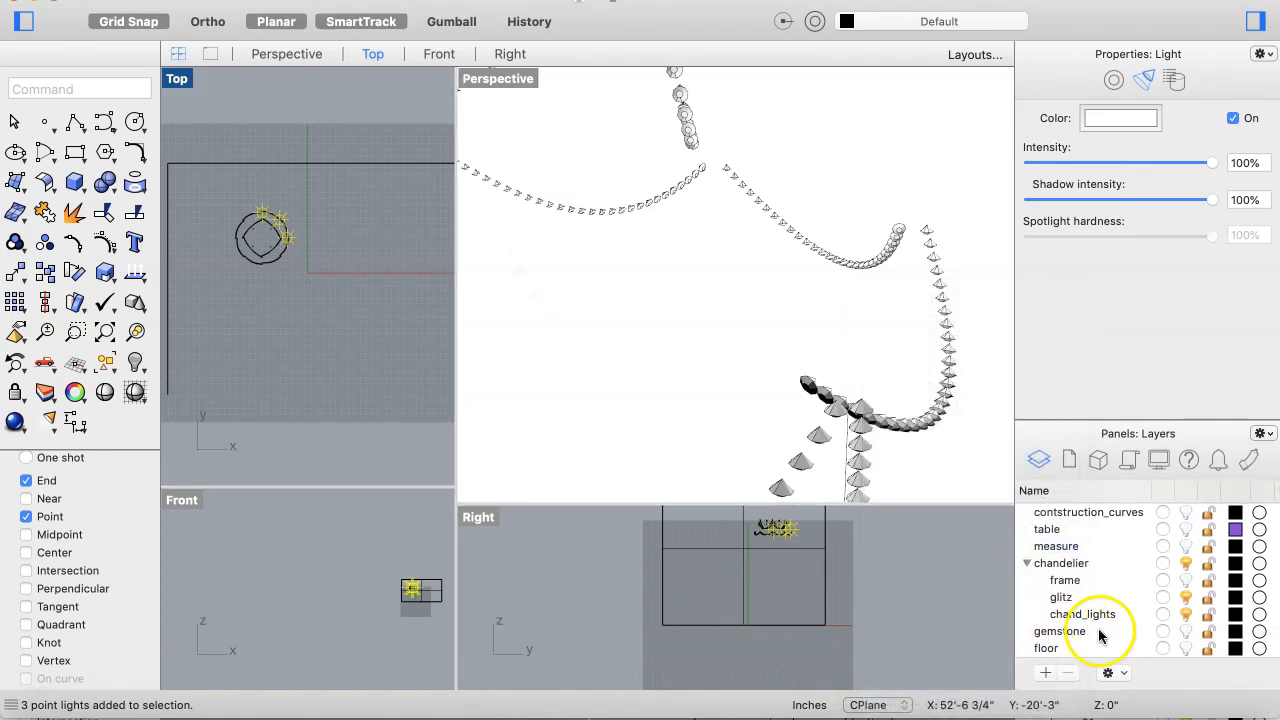
{"action": "left_click", "coordinate": [1187, 614]}
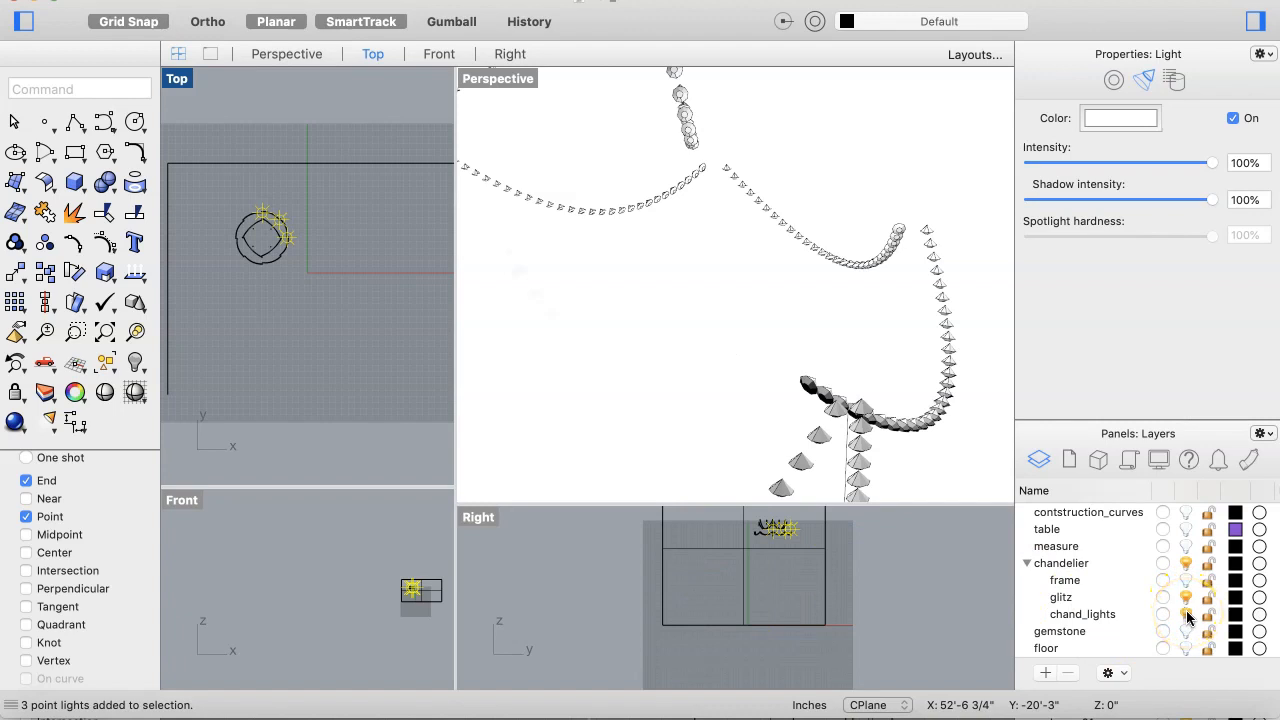
{"action": "left_click", "coordinate": [1187, 614]}
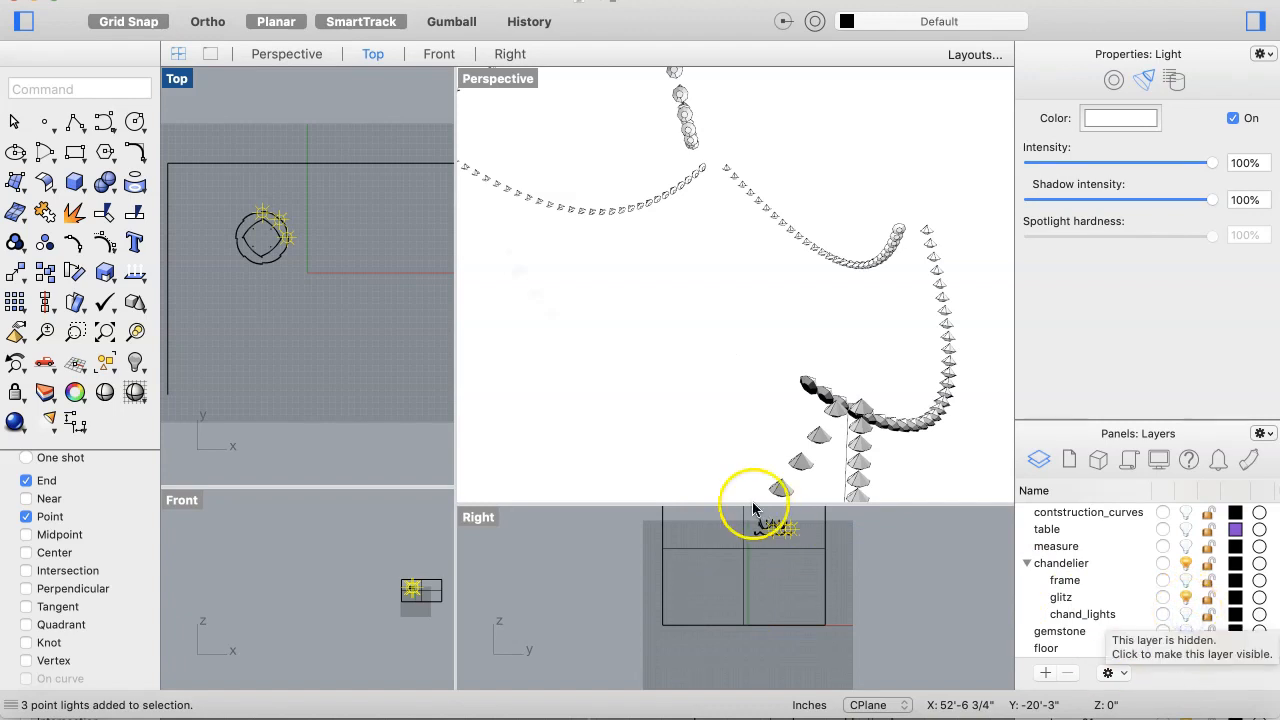
Step: Window-select the visible chandelier glitz objects in the Top view and group them
{"action": "left_click", "coordinate": [311, 323]}
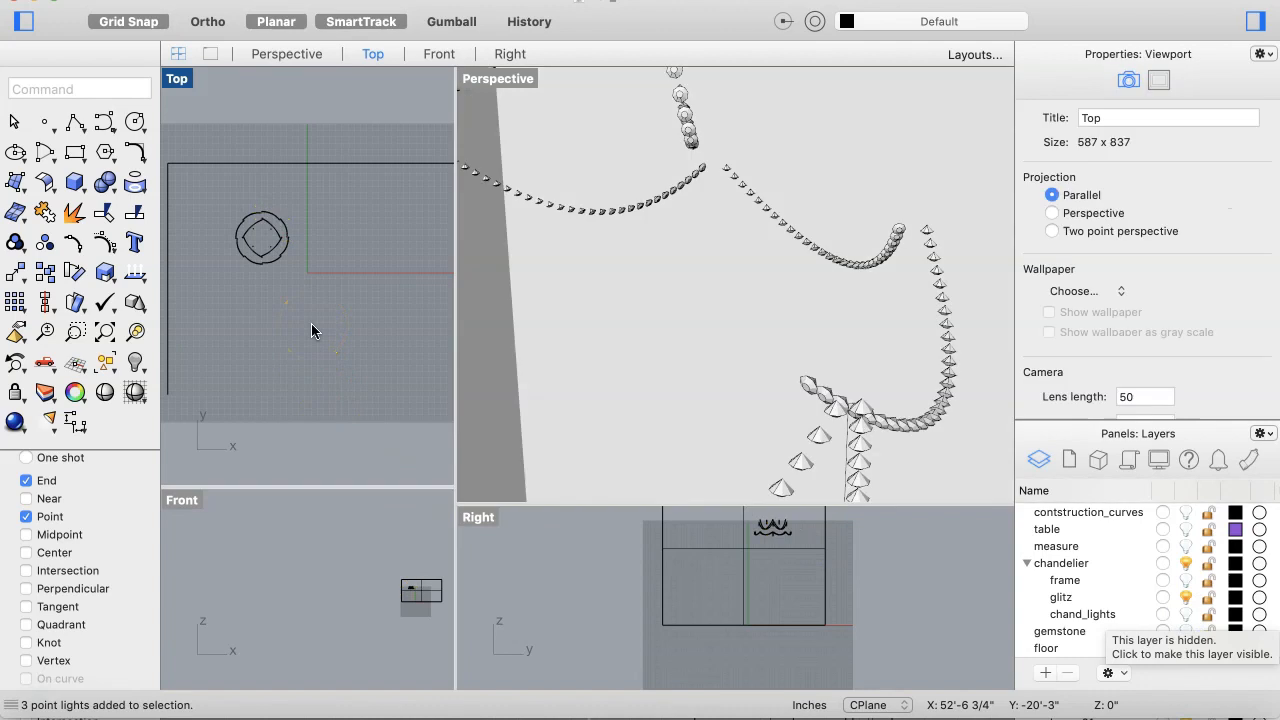
{"action": "left_click_drag", "start_coordinate": [305, 294], "coordinate": [219, 201]}
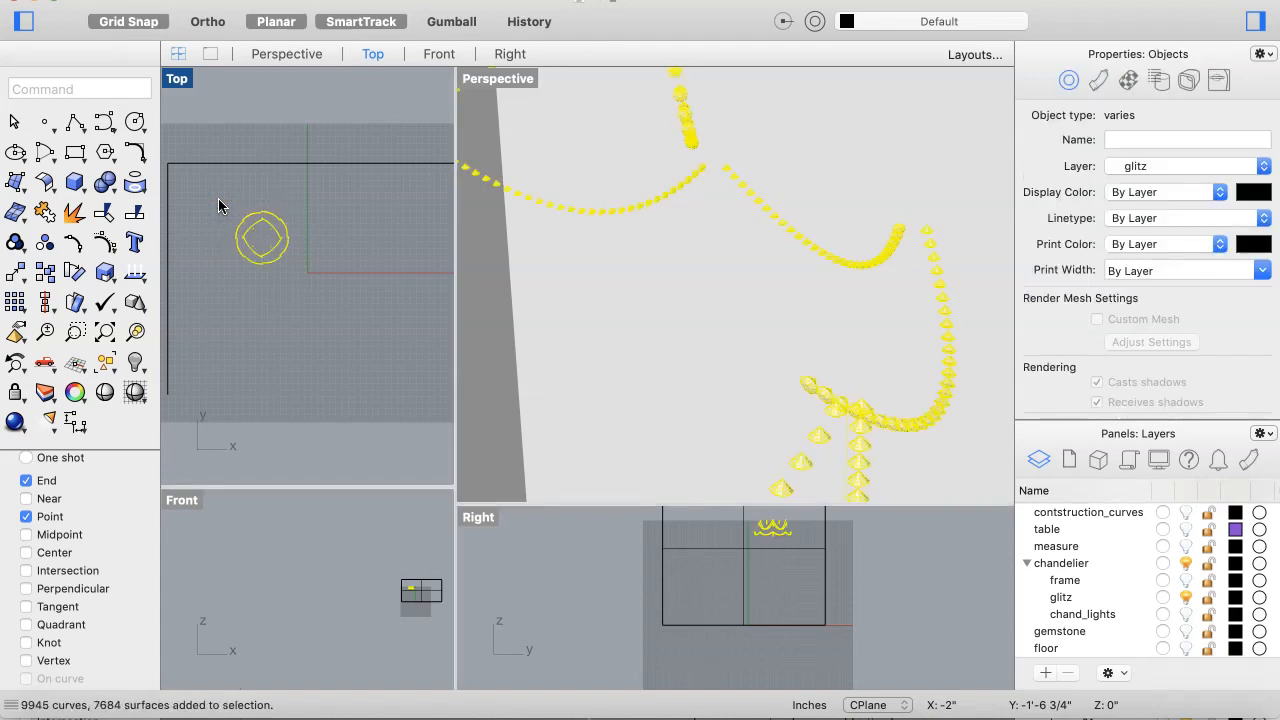
{"action": "left_click", "coordinate": [14, 244]}
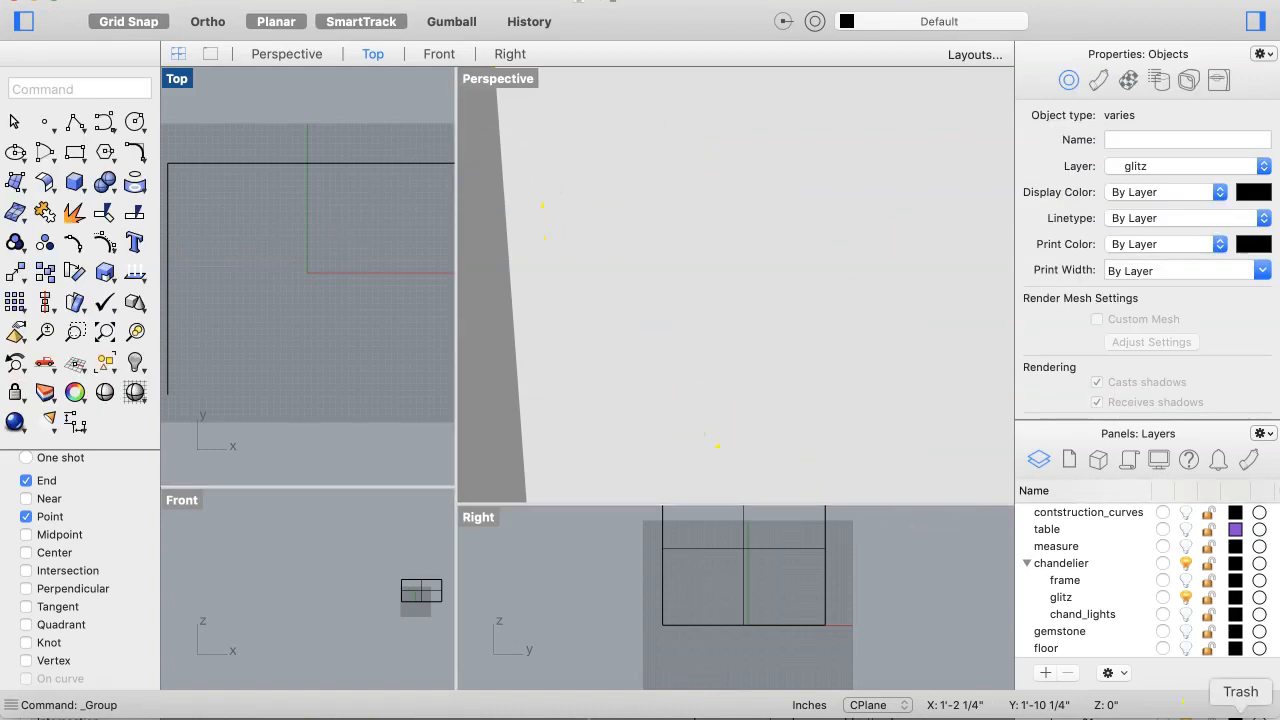
Step: Show the chand_lights layer again and select the objects on it
{"action": "left_click", "coordinate": [1185, 615]}
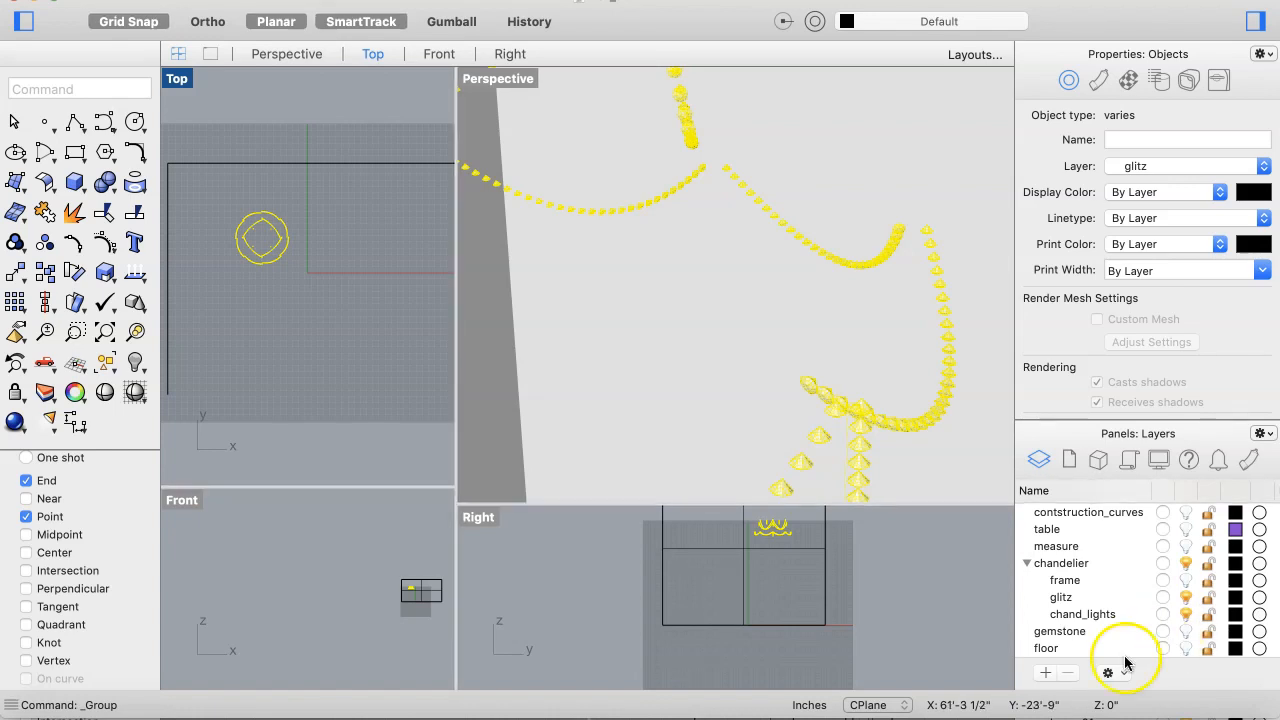
{"action": "left_click", "coordinate": [1086, 614]}
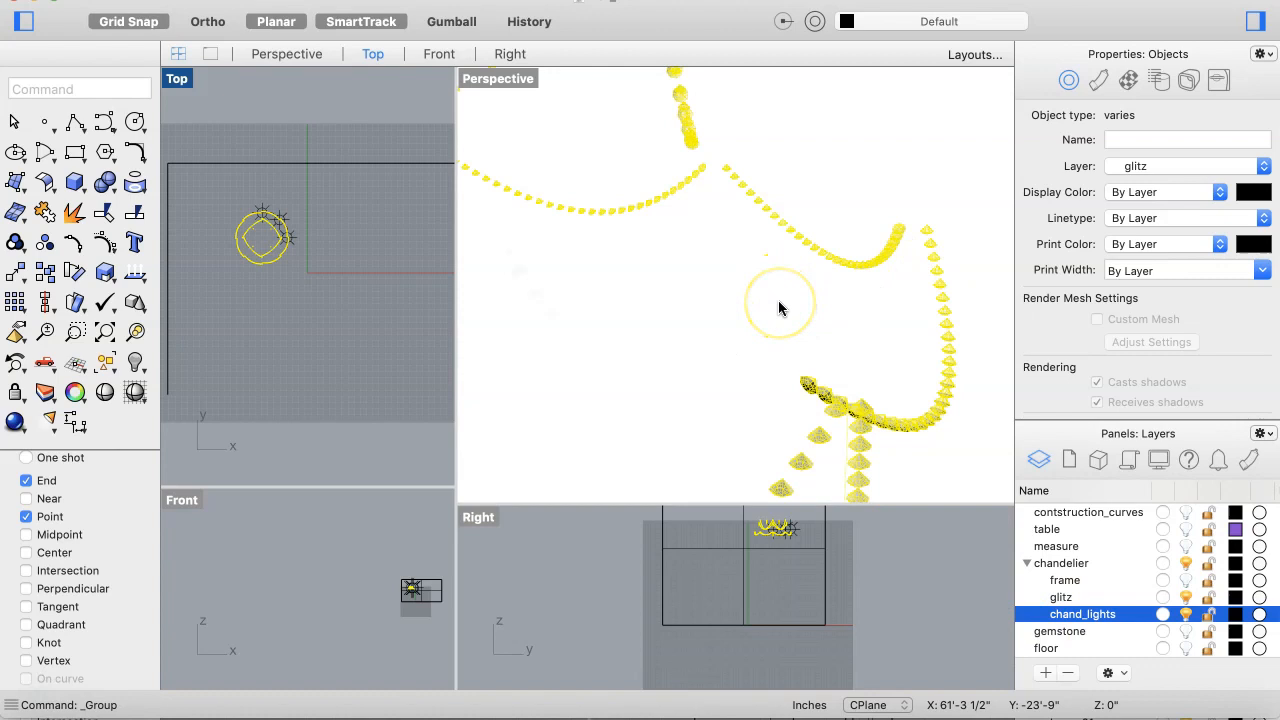
{"action": "scroll", "coordinate": [779, 308], "scroll_direction": "down", "scroll_amount": 1}
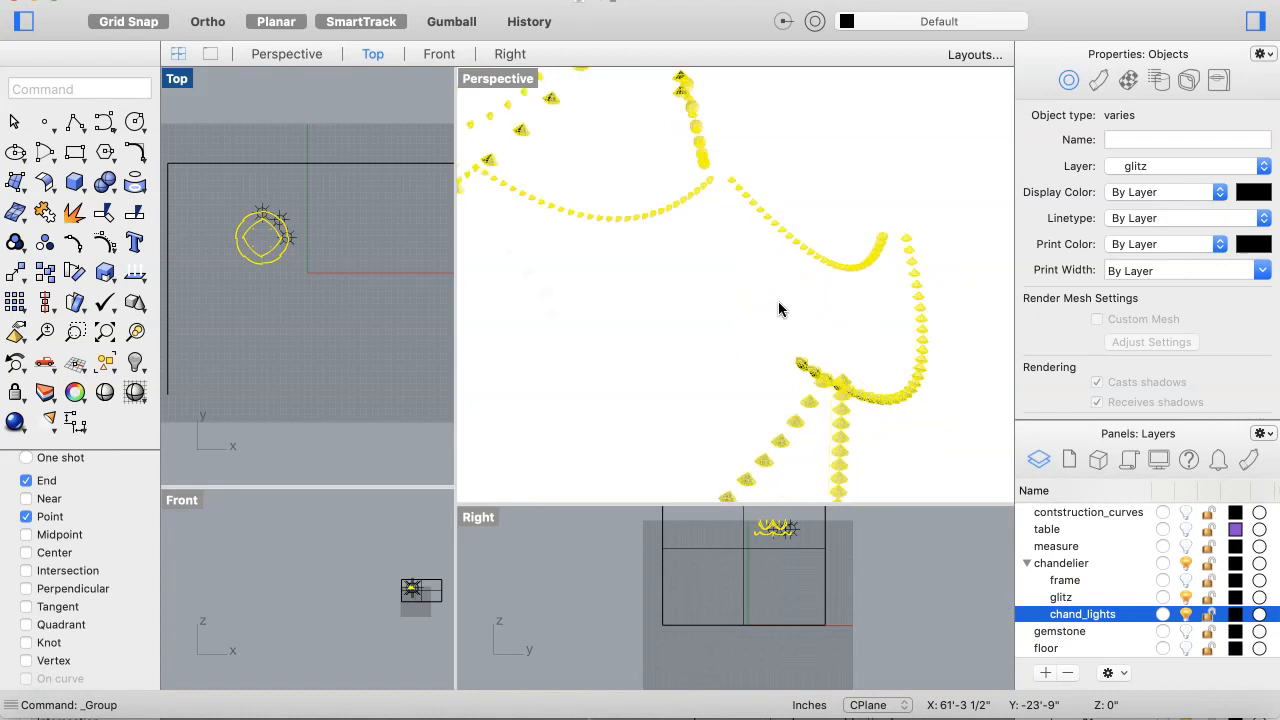
{"action": "scroll", "coordinate": [779, 308], "scroll_direction": "down", "scroll_amount": 3}
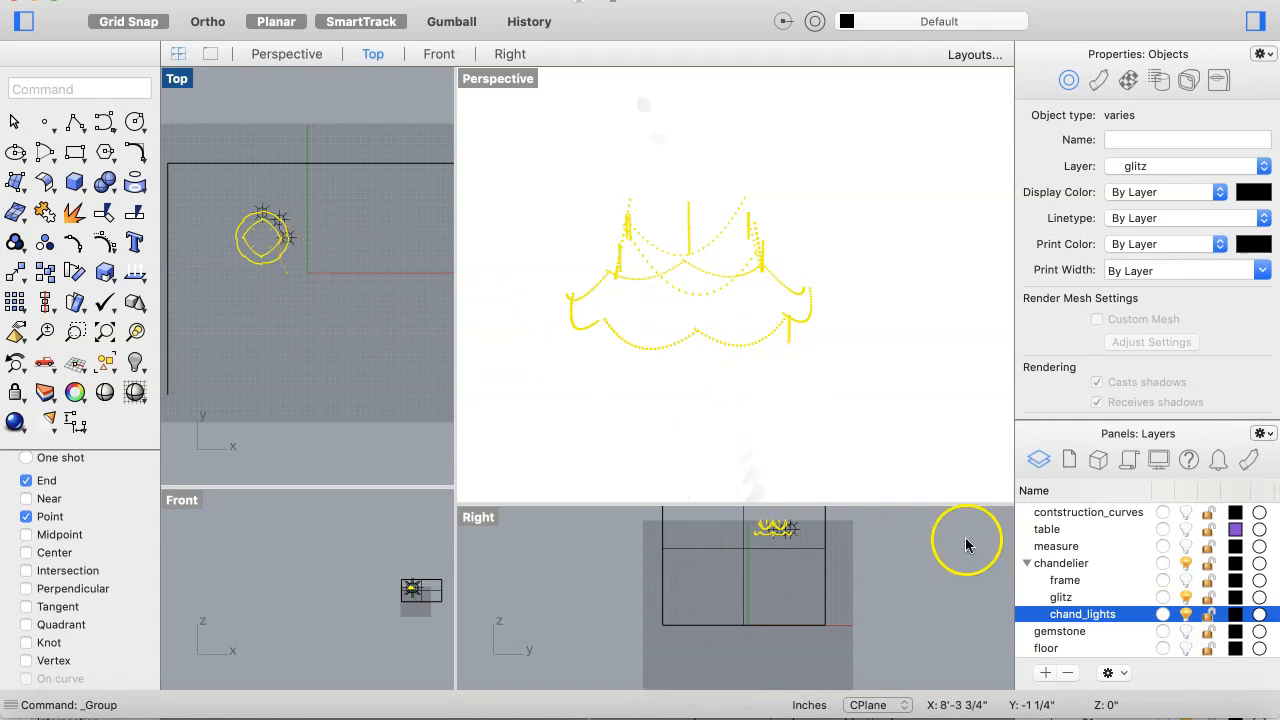
{"action": "right_click", "coordinate": [1080, 613]}
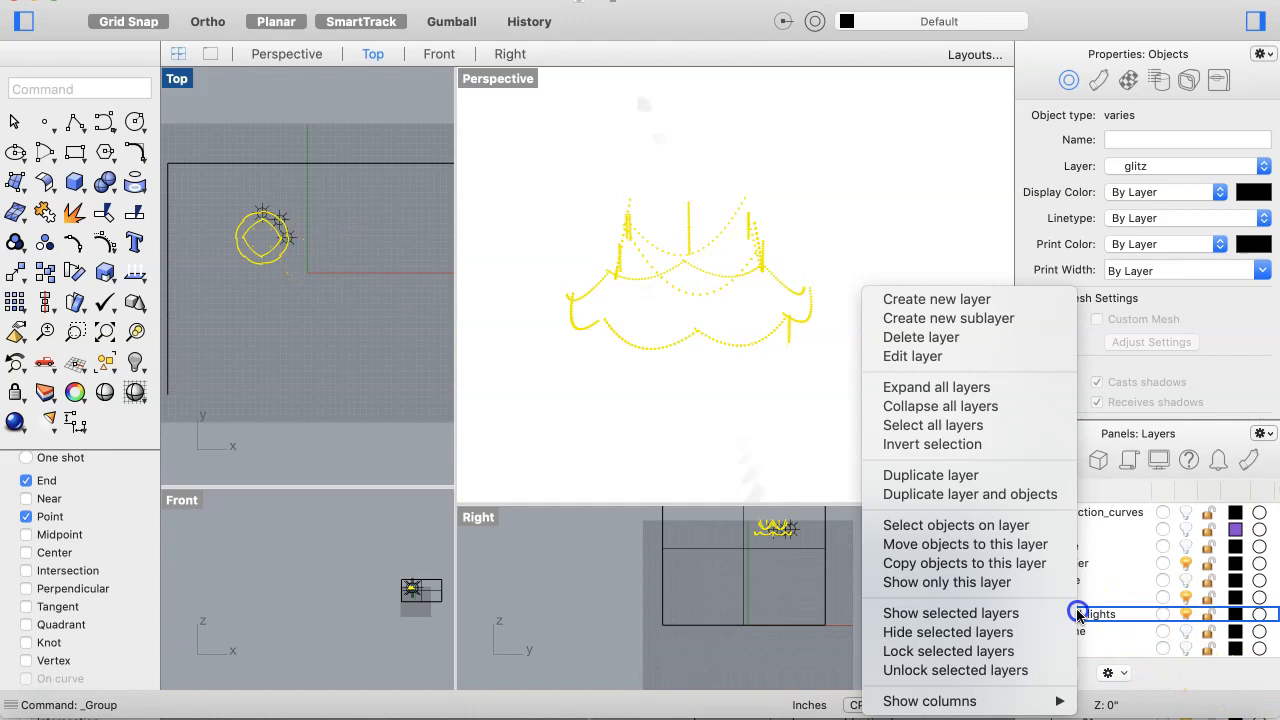
{"action": "left_click", "coordinate": [967, 535]}
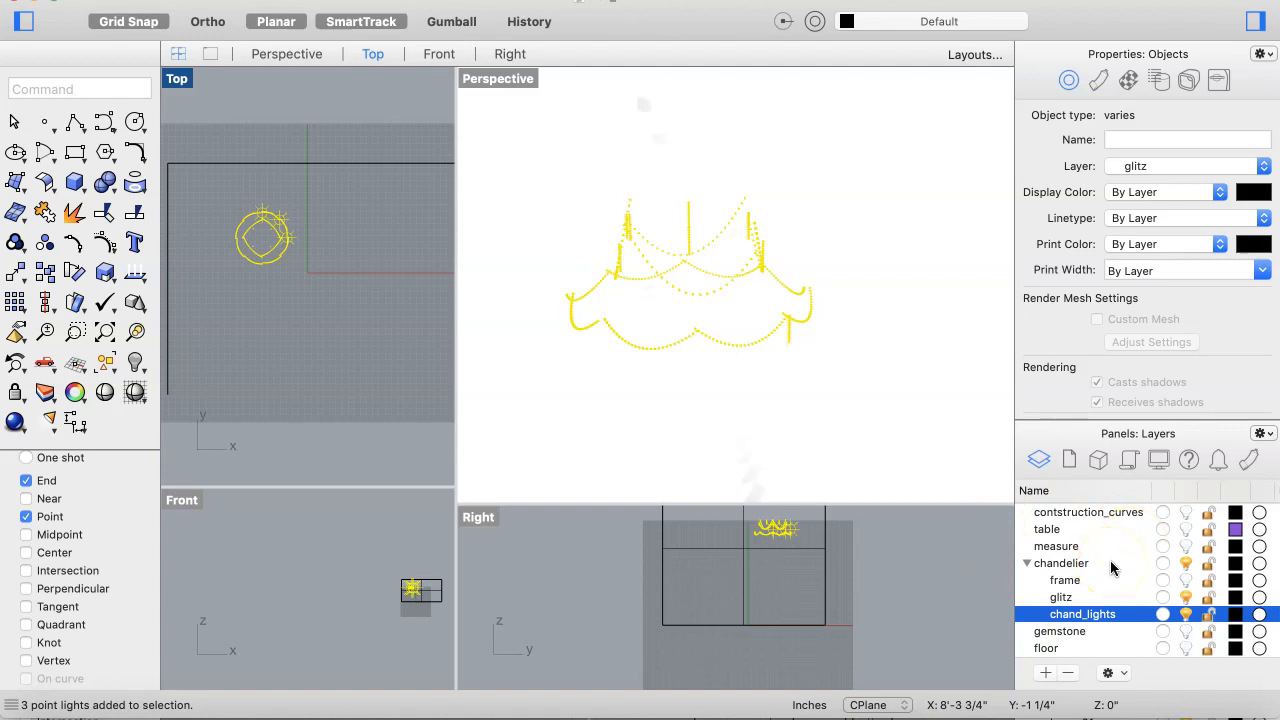
Step: Deselect everything and turn on the lights and table layers
{"action": "scroll", "coordinate": [1110, 568], "scroll_direction": "up", "scroll_amount": 3}
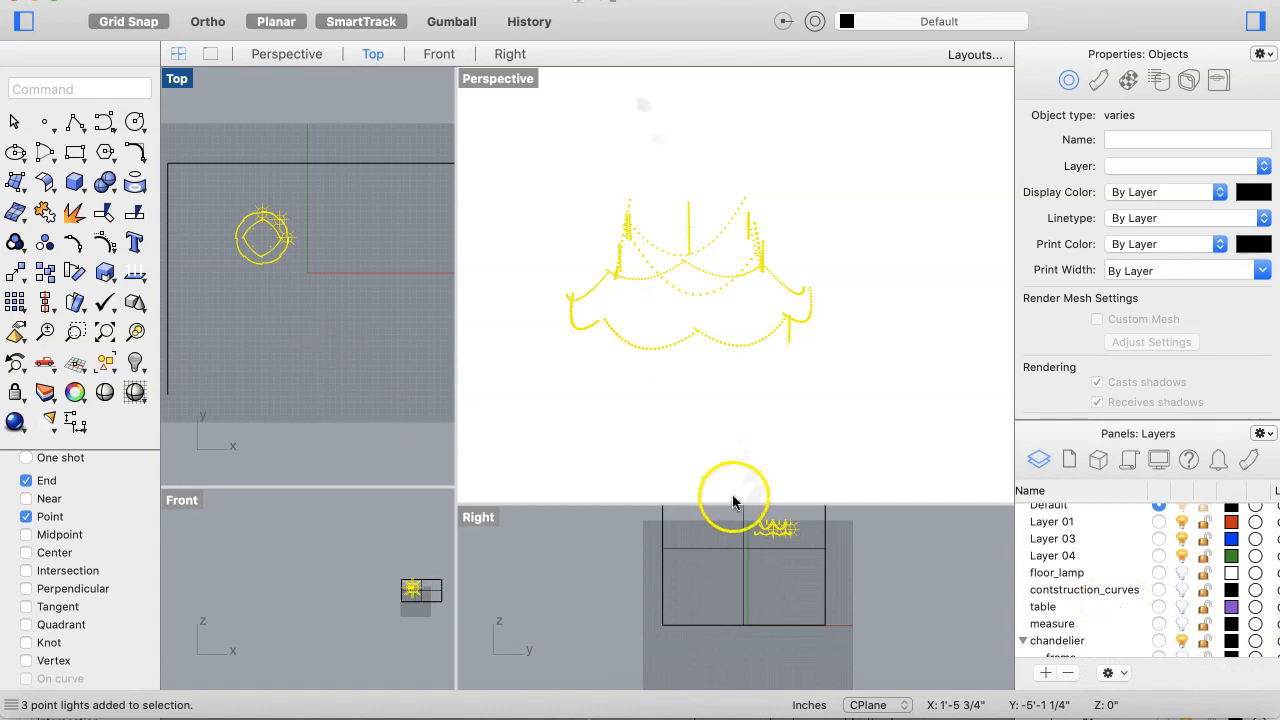
{"action": "key", "text": "Escape"}
{"action": "scroll", "coordinate": [1093, 567], "scroll_direction": "up", "scroll_amount": 1}
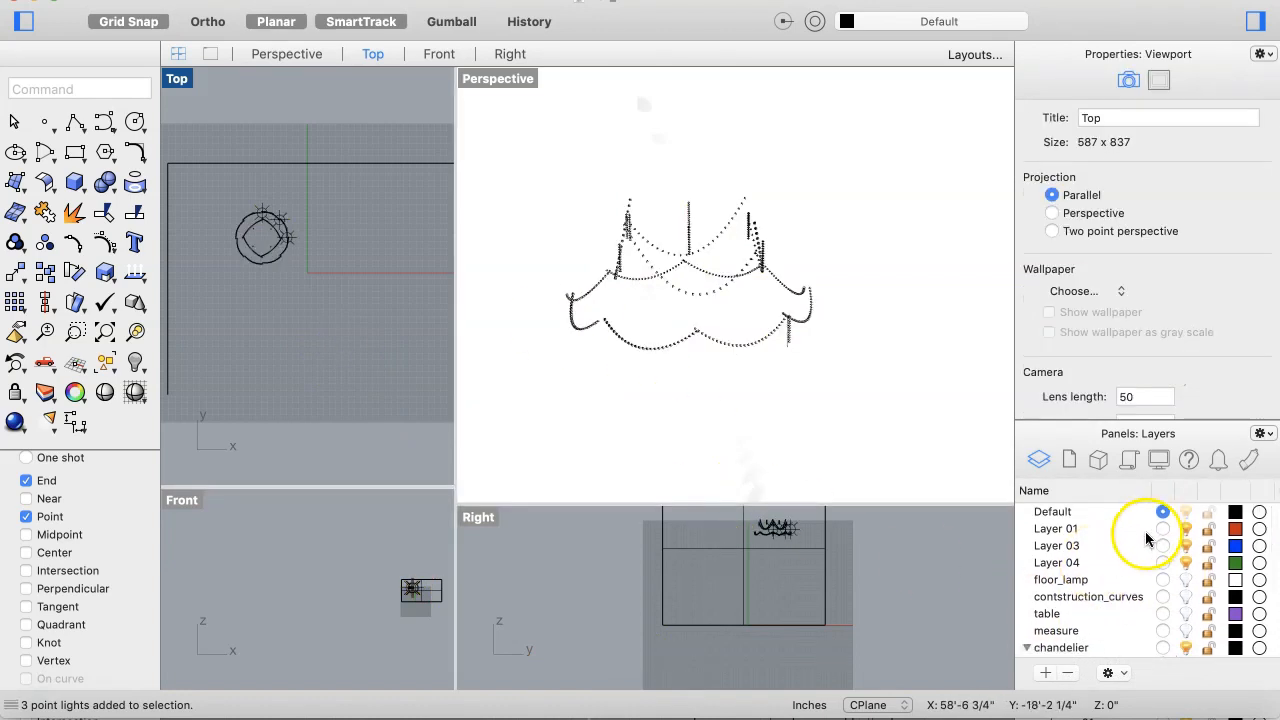
{"action": "scroll", "coordinate": [1126, 541], "scroll_direction": "down", "scroll_amount": 2}
{"action": "scroll", "coordinate": [1126, 541], "scroll_direction": "up", "scroll_amount": 2}
{"action": "scroll", "coordinate": [1126, 541], "scroll_direction": "down", "scroll_amount": 1}
{"action": "scroll", "coordinate": [1126, 541], "scroll_direction": "down", "scroll_amount": 5}
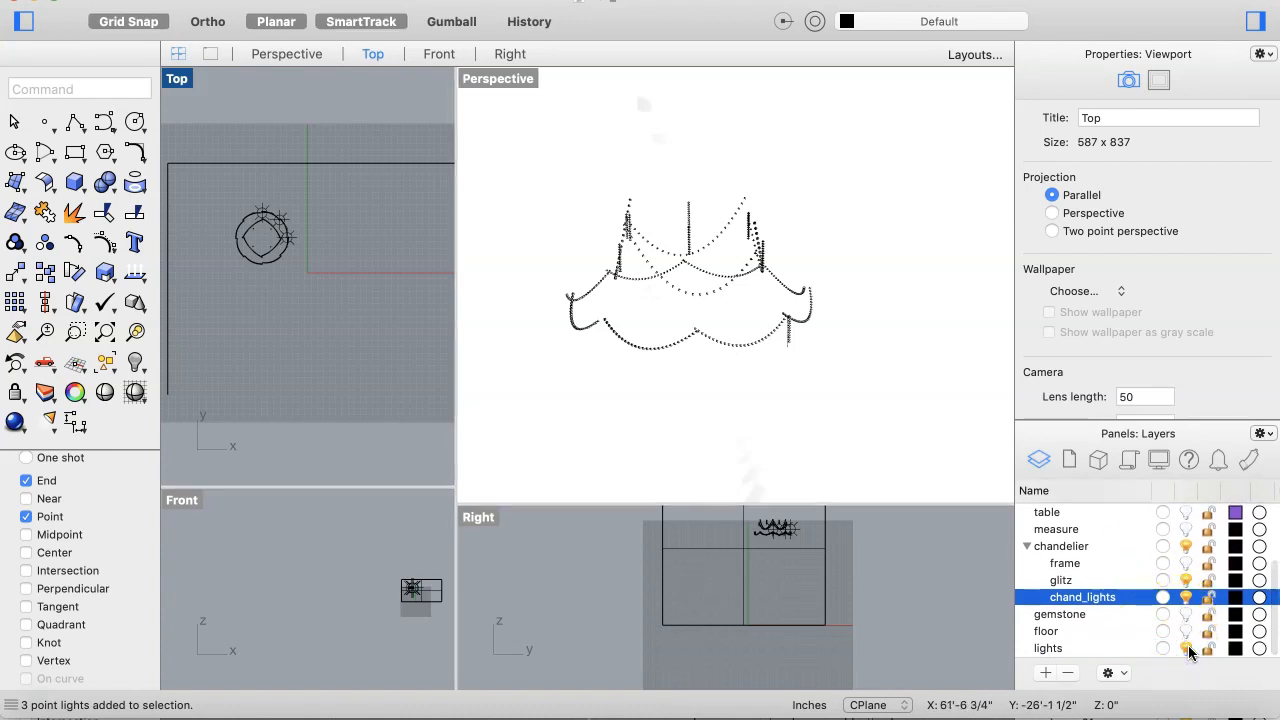
{"action": "left_click", "coordinate": [1162, 650]}
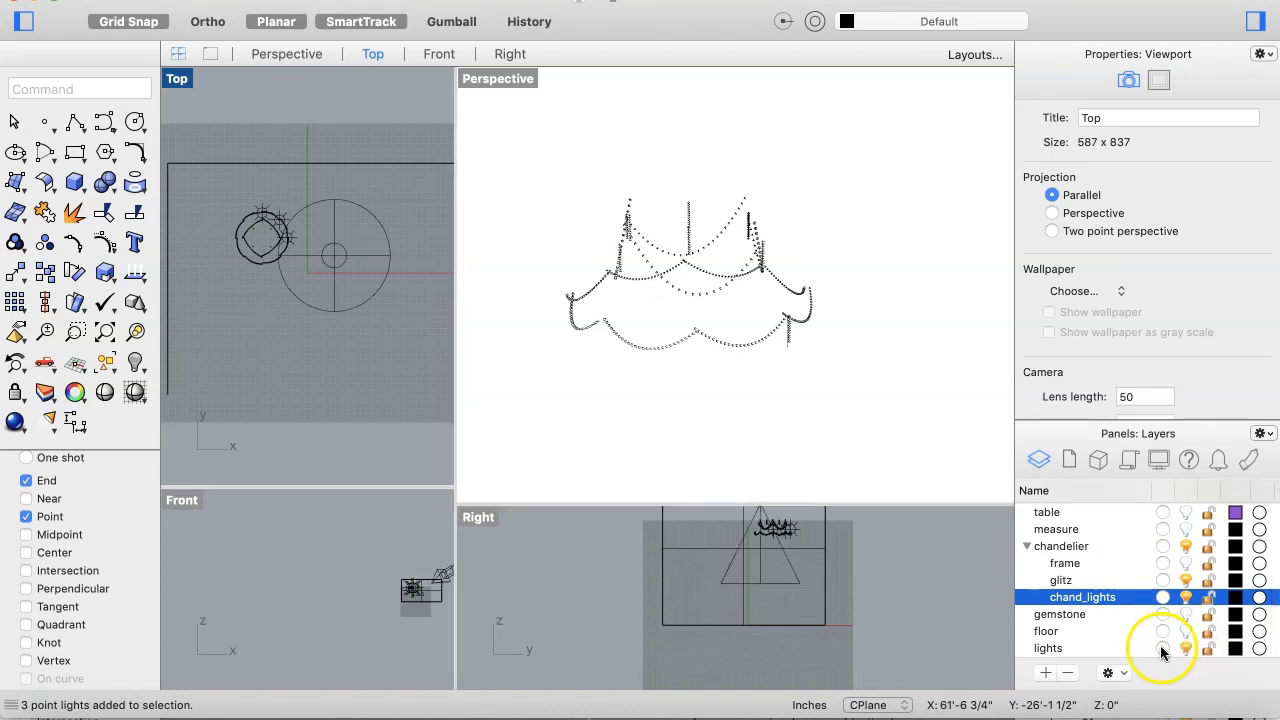
{"action": "left_click", "coordinate": [1184, 513]}
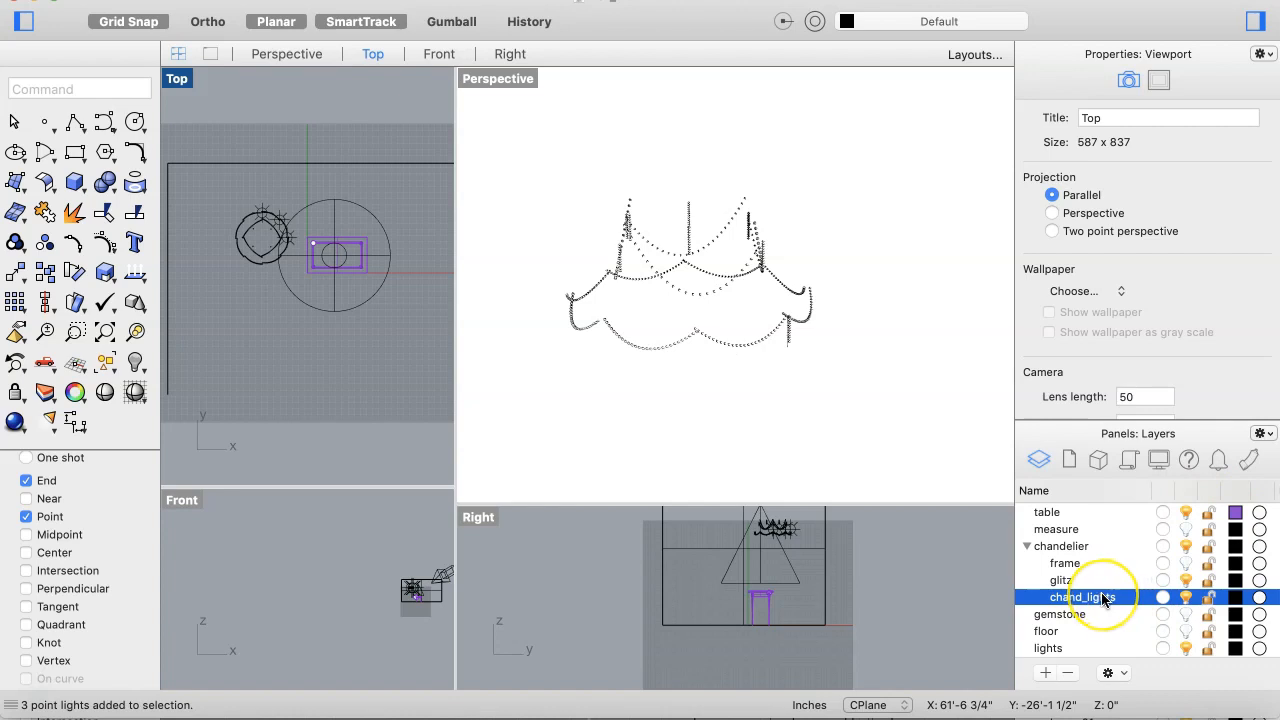
Step: Select all objects on the chand_lights layer
{"action": "scroll", "coordinate": [816, 390], "scroll_direction": "down", "scroll_amount": 4}
{"action": "left_click", "coordinate": [816, 390]}
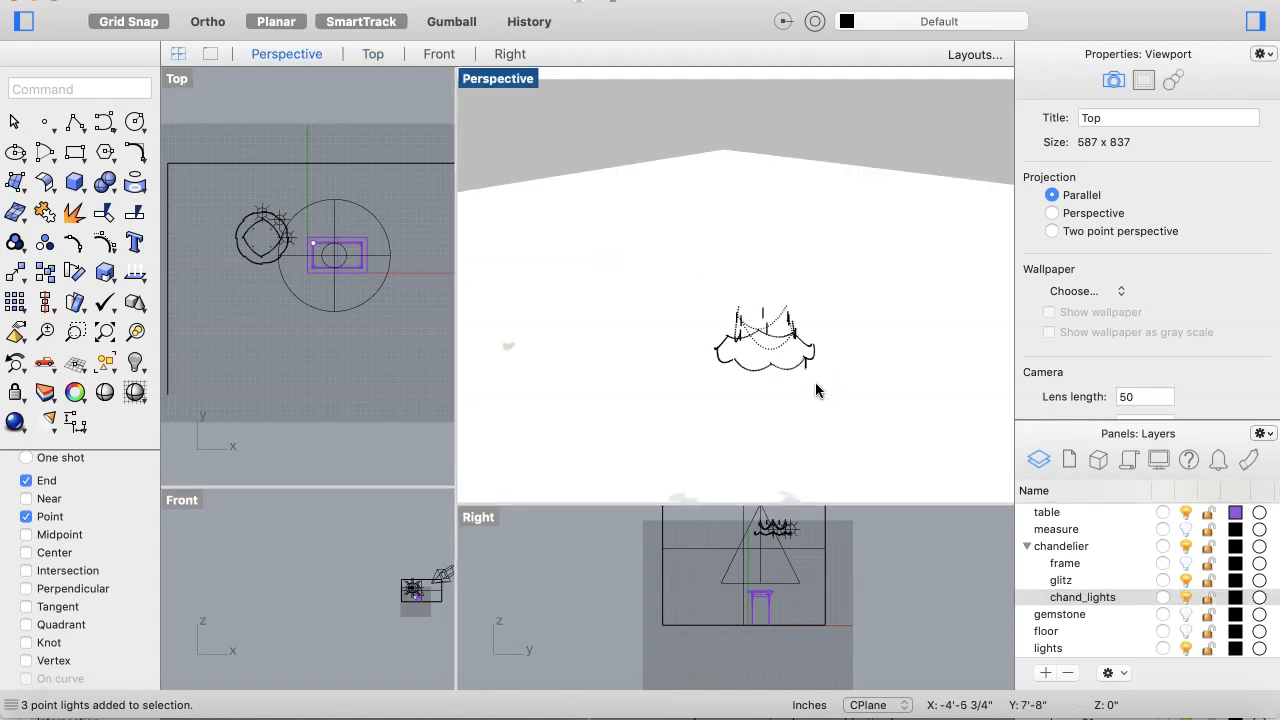
{"action": "left_click", "coordinate": [816, 390]}
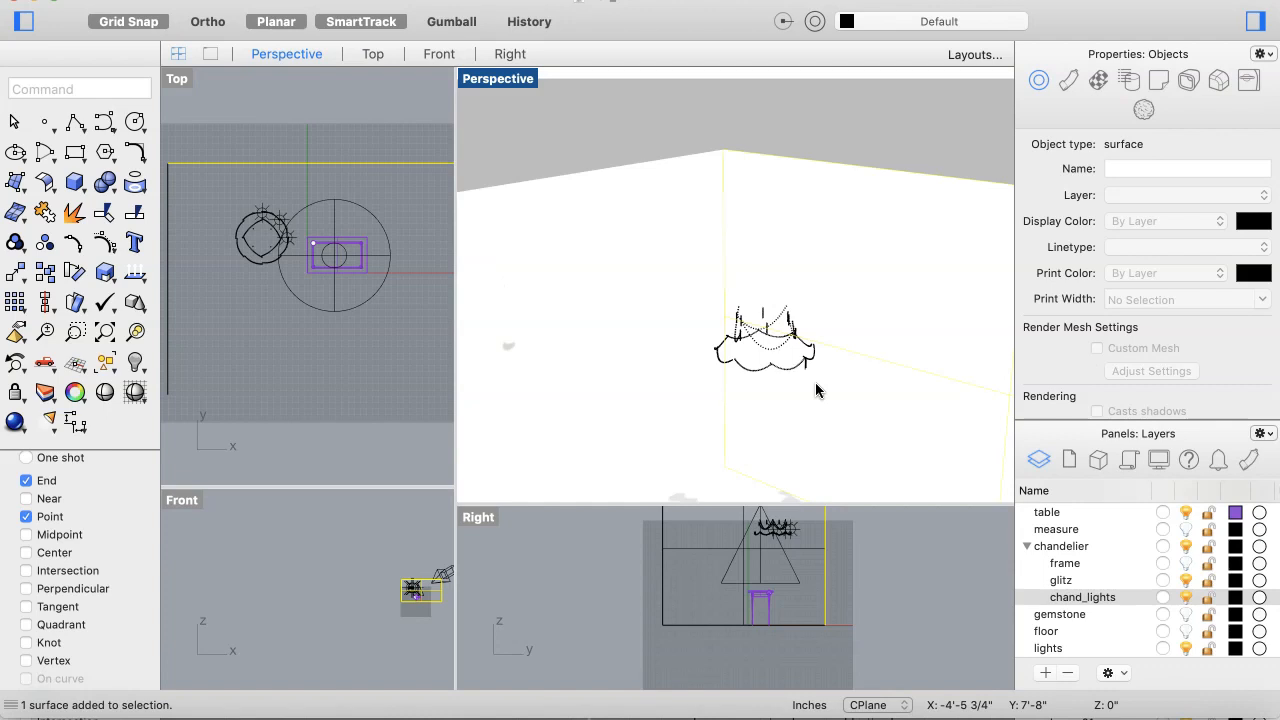
{"action": "scroll", "coordinate": [816, 390], "scroll_direction": "left", "scroll_amount": 2}
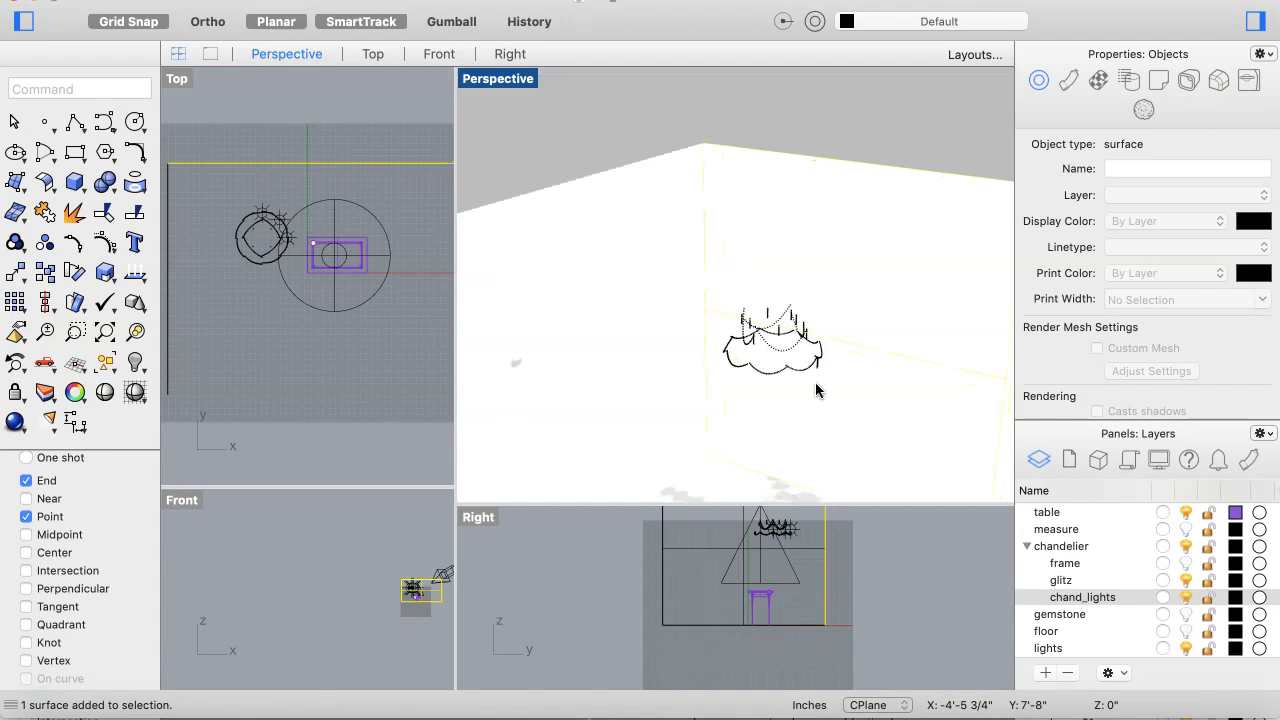
{"action": "left_click", "coordinate": [822, 390]}
{"action": "right_click_drag", "start_coordinate": [810, 418], "coordinate": [891, 443]}
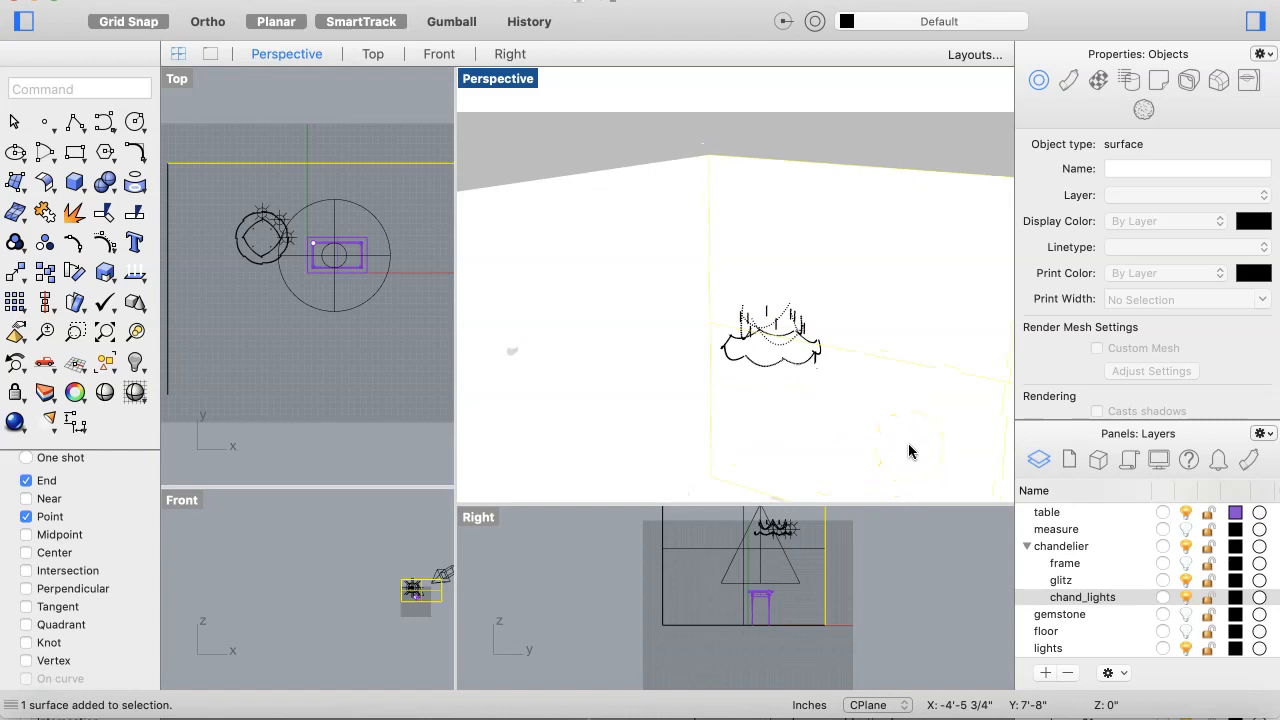
{"action": "scroll", "coordinate": [908, 443], "scroll_direction": "down", "scroll_amount": 2}
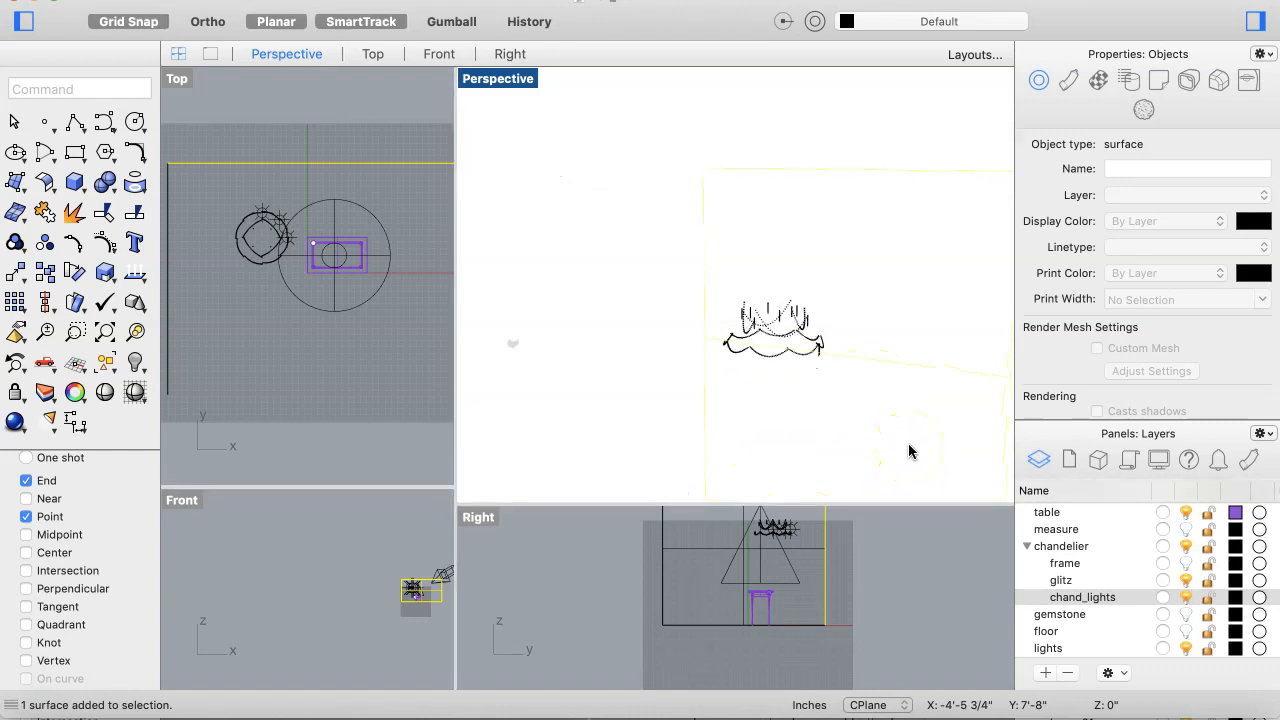
{"action": "right_click", "coordinate": [1087, 598]}
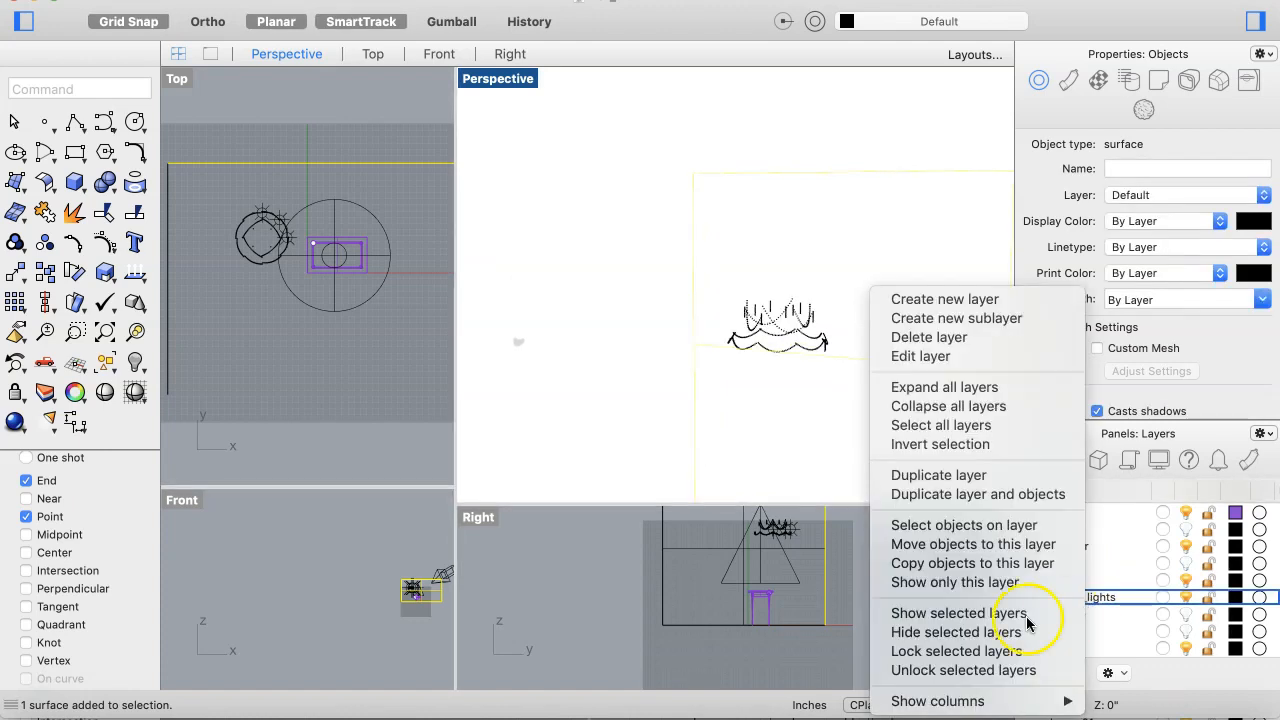
{"action": "left_click", "coordinate": [973, 526]}
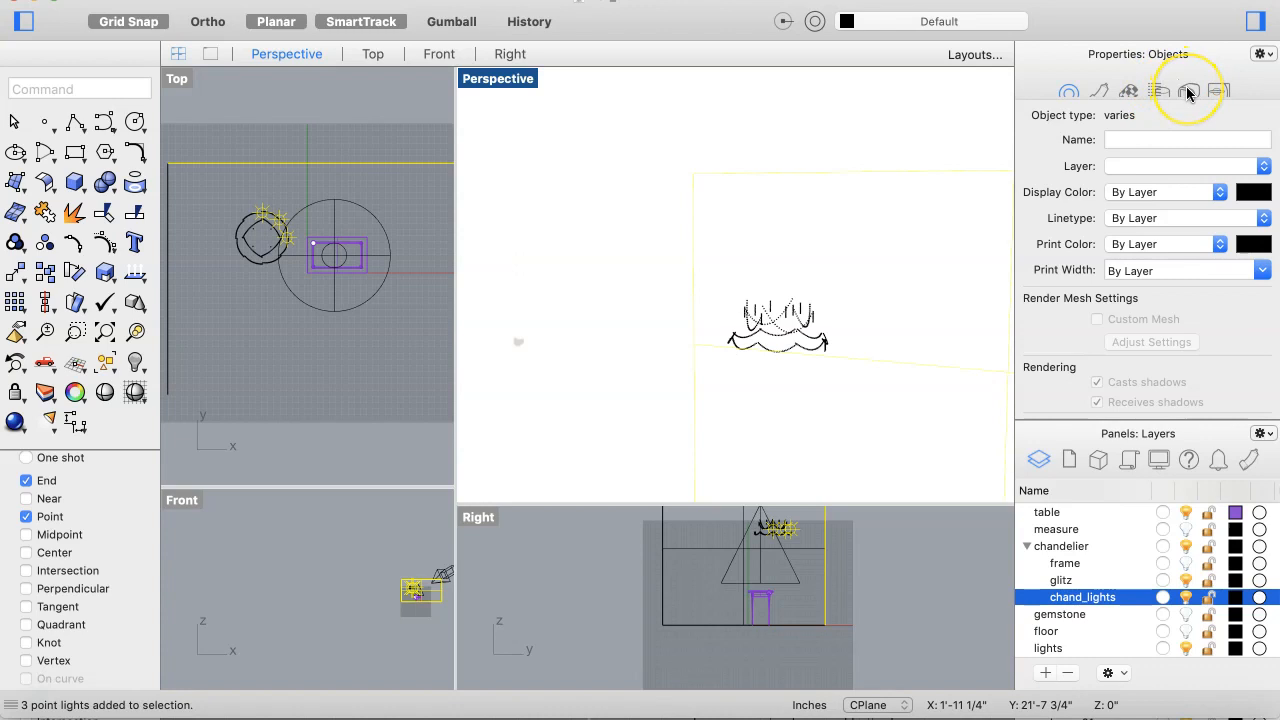
Step: Check the selected lights' material properties, then deselect them
{"action": "scroll", "coordinate": [1062, 235], "scroll_direction": "down", "scroll_amount": 3}
{"action": "scroll", "coordinate": [1062, 235], "scroll_direction": "up", "scroll_amount": 3}
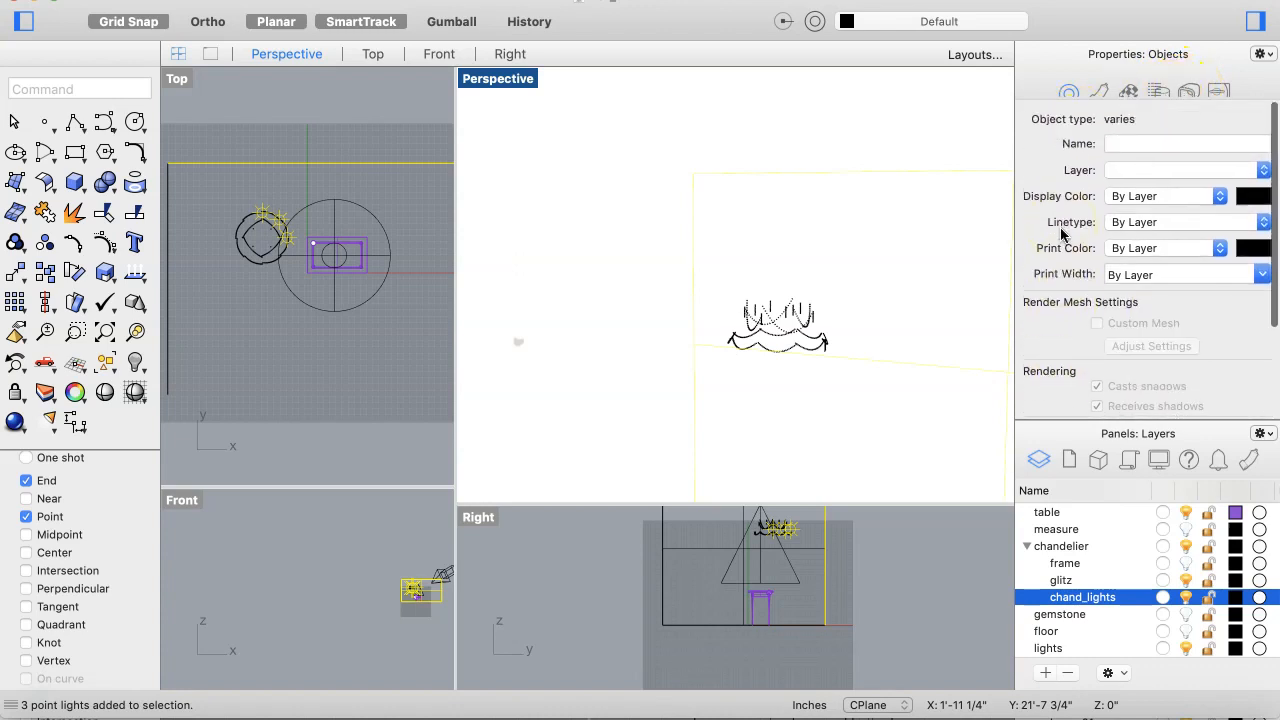
{"action": "left_click", "coordinate": [1098, 91]}
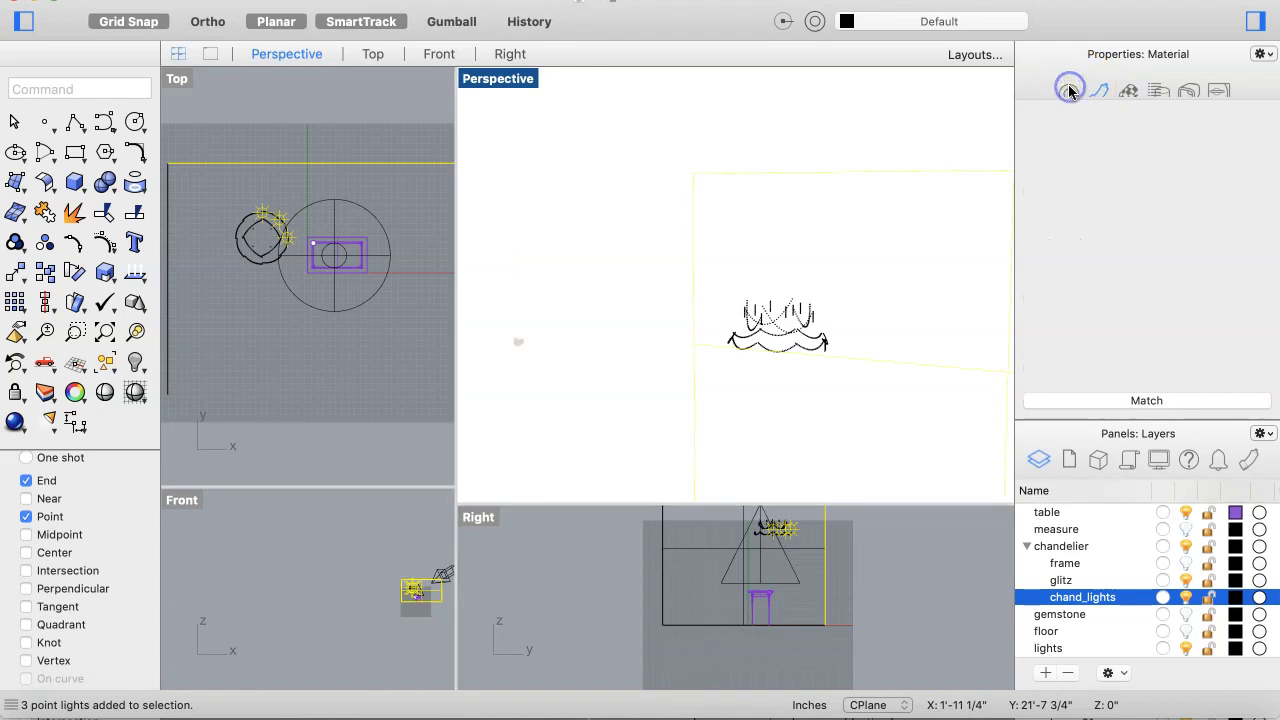
{"action": "left_click", "coordinate": [1069, 91]}
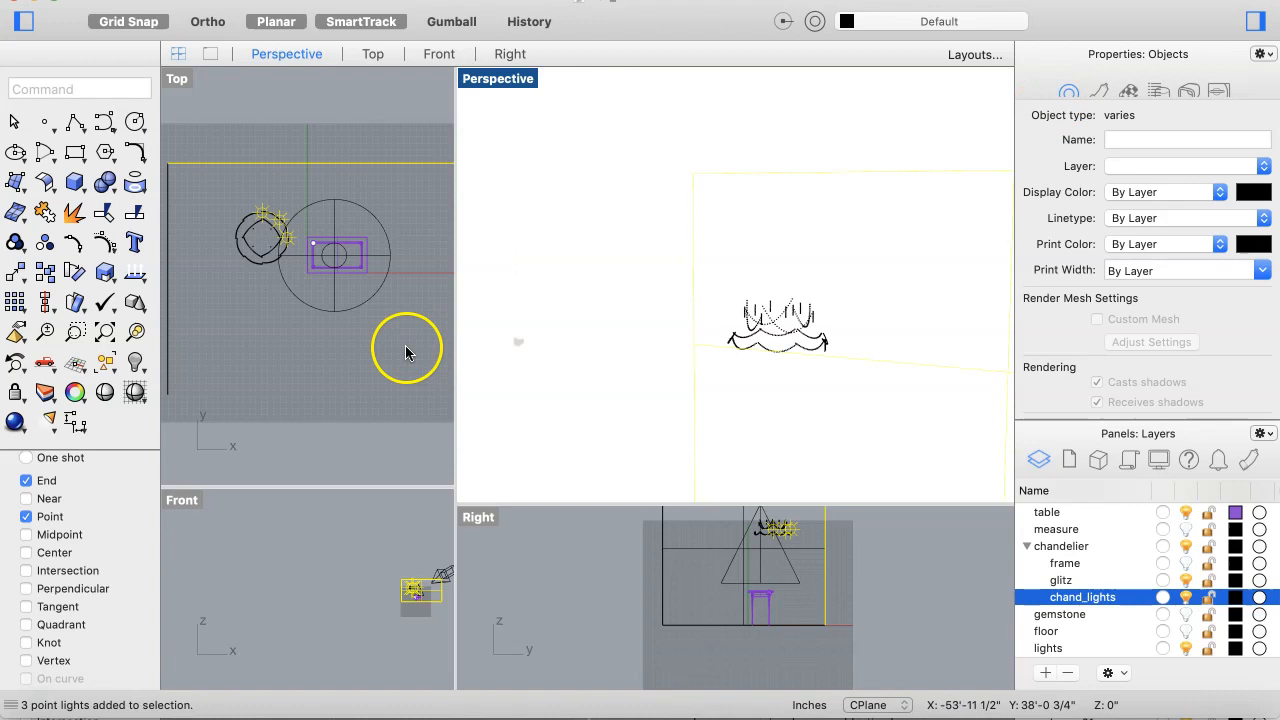
{"action": "left_click", "coordinate": [374, 372]}
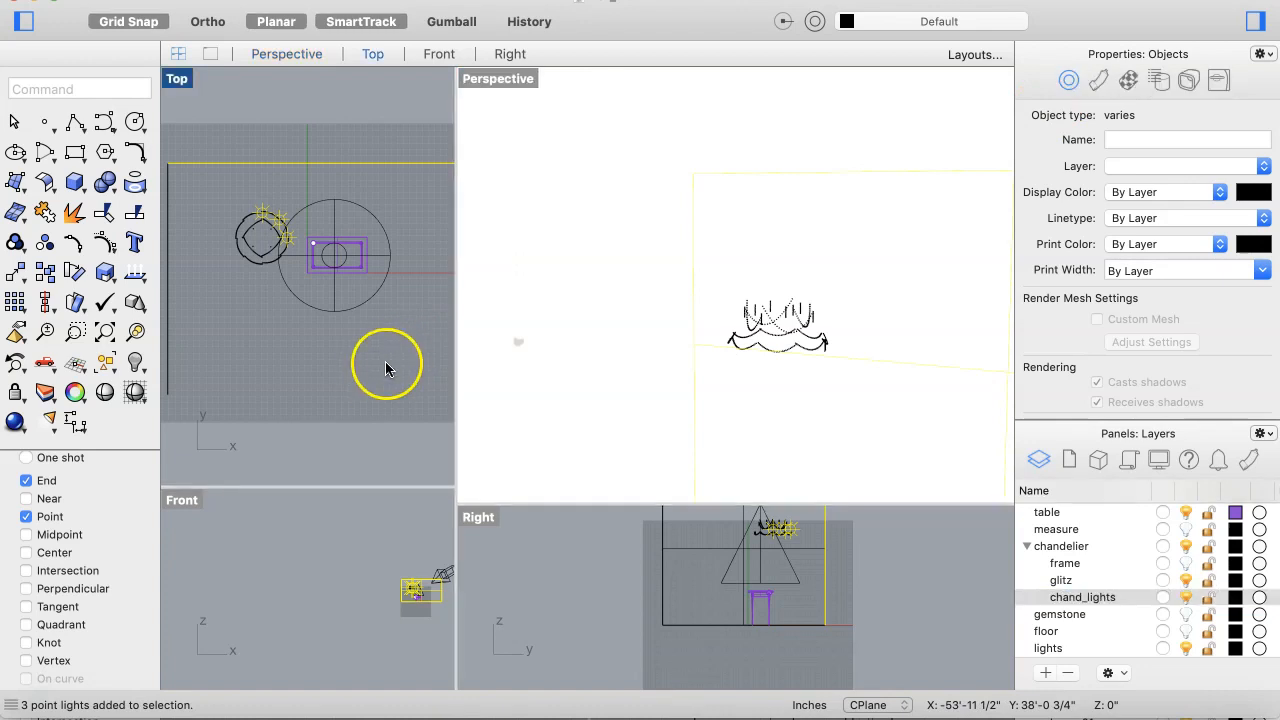
{"action": "left_click", "coordinate": [371, 358]}
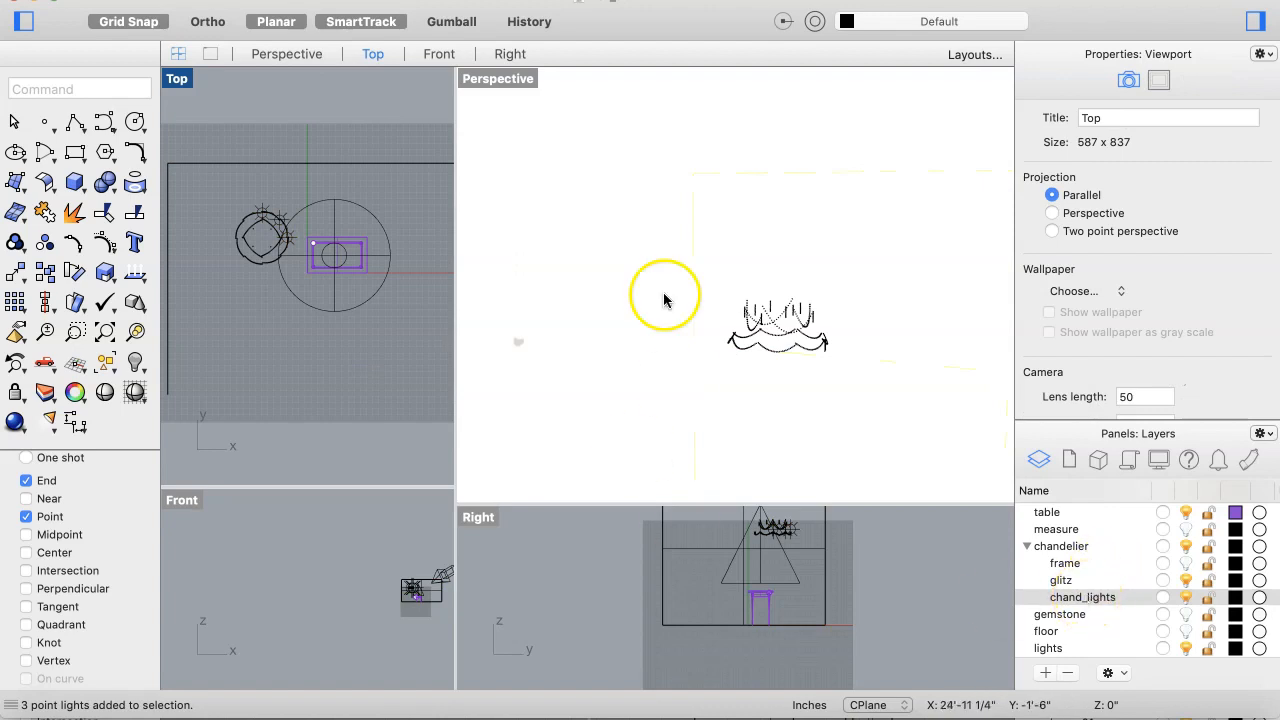
Step: Select the wall surface in the Top view, move it onto the floor layer, and deselect it
{"action": "left_click", "coordinate": [390, 164]}
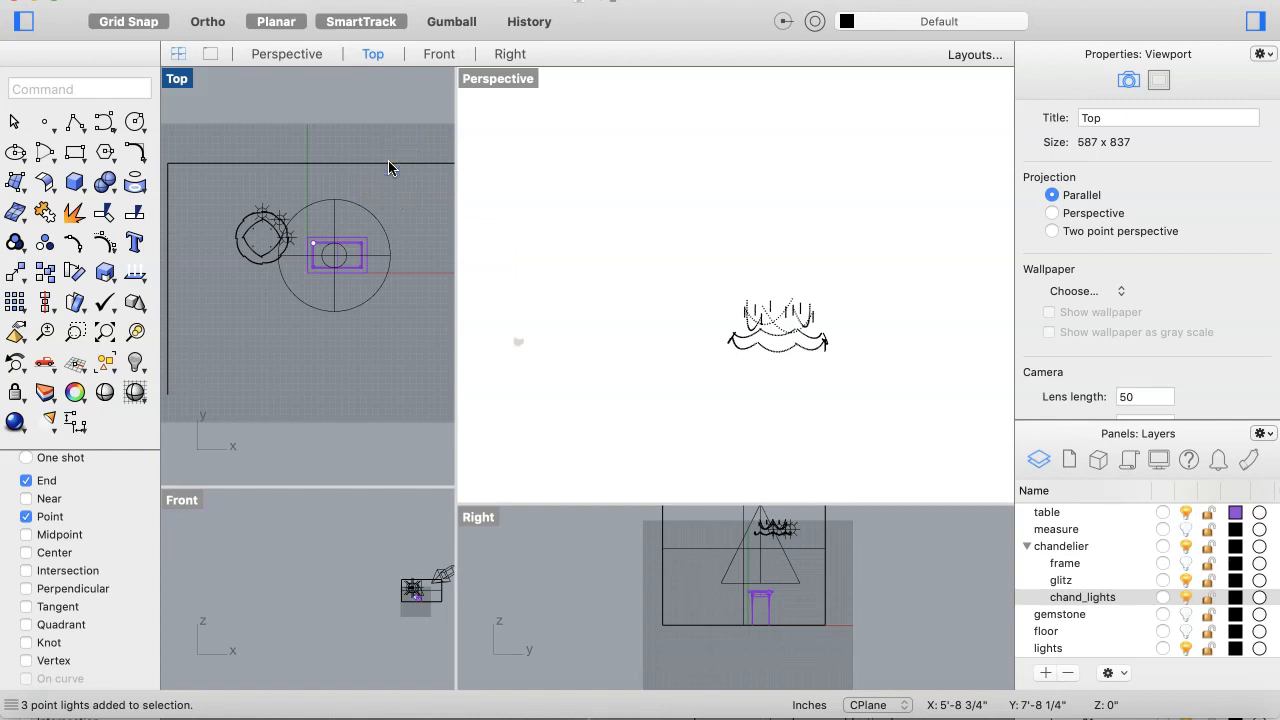
{"action": "left_click", "coordinate": [389, 163]}
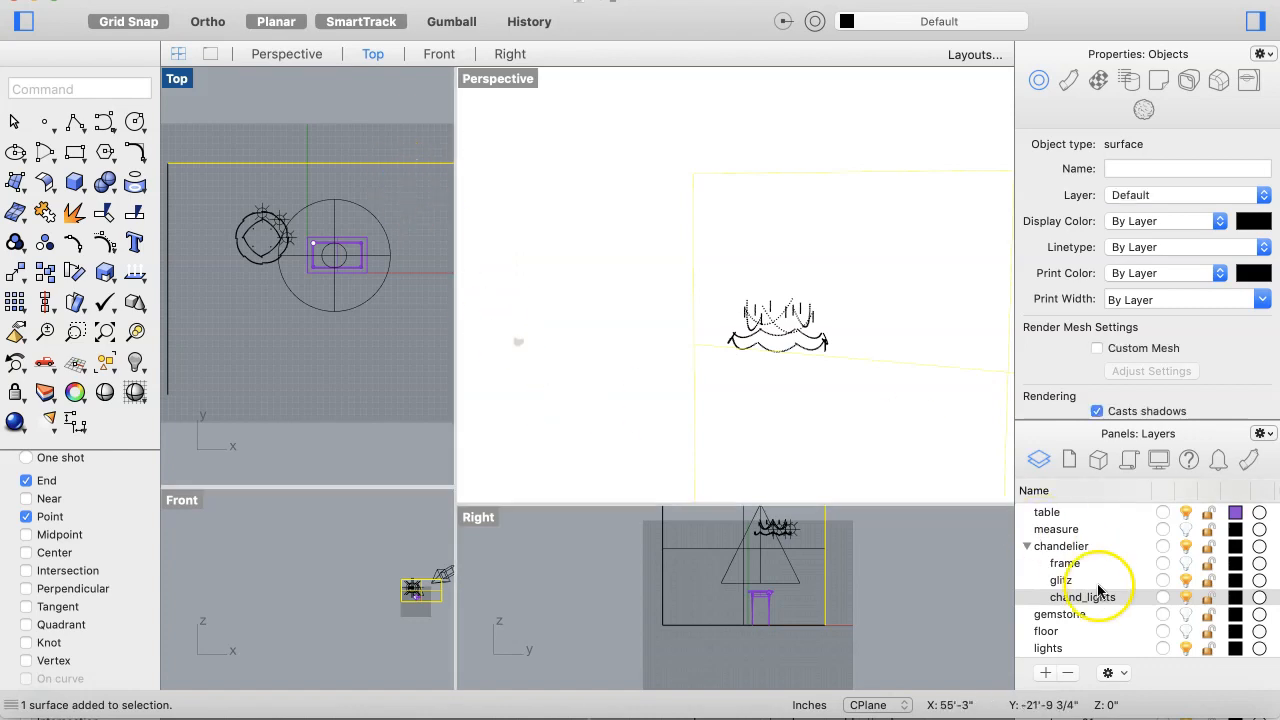
{"action": "right_click", "coordinate": [1068, 632]}
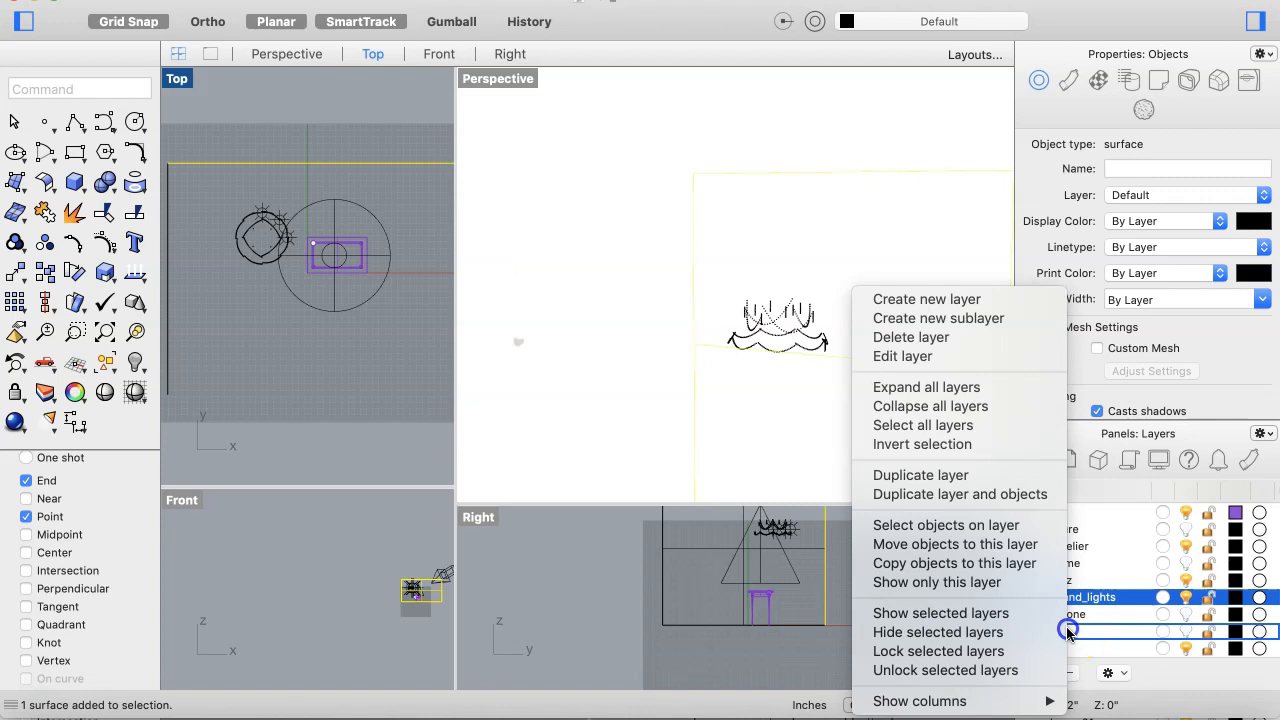
{"action": "left_click", "coordinate": [1027, 553]}
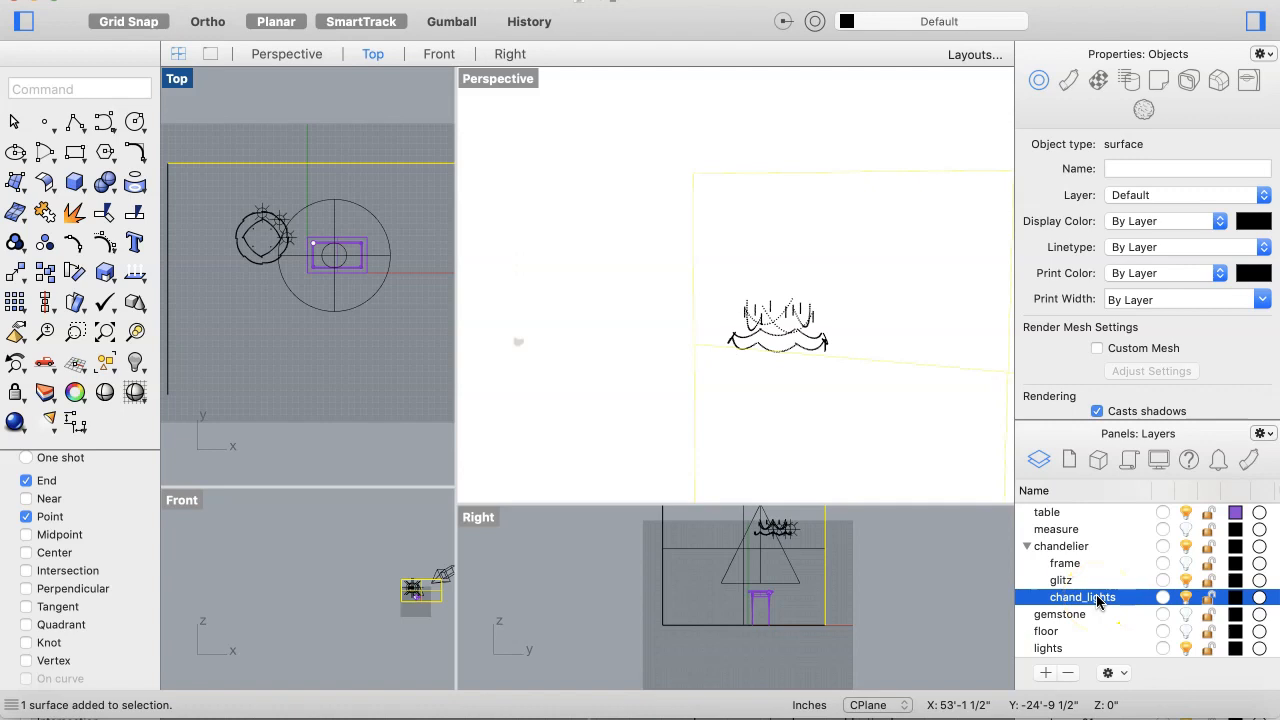
{"action": "key", "text": "Escape"}
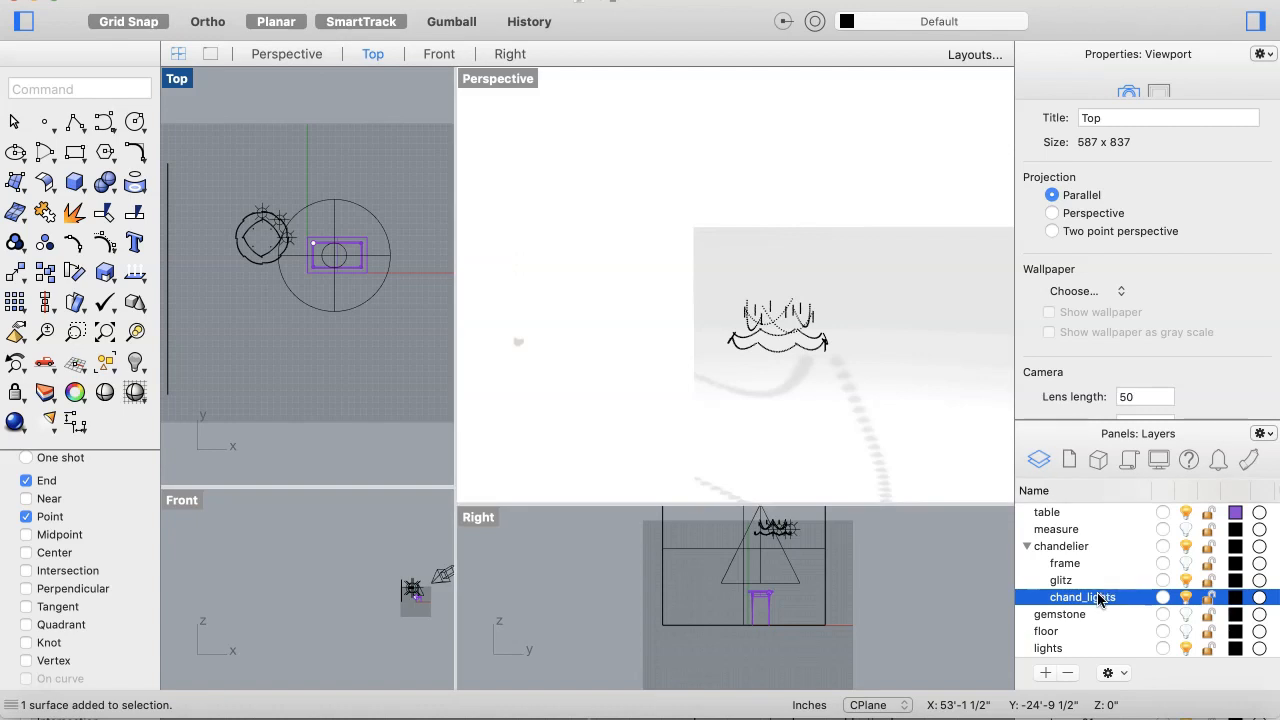
Step: Select the chand_lights objects again and lower their light intensity to 5%
{"action": "right_click", "coordinate": [1098, 600]}
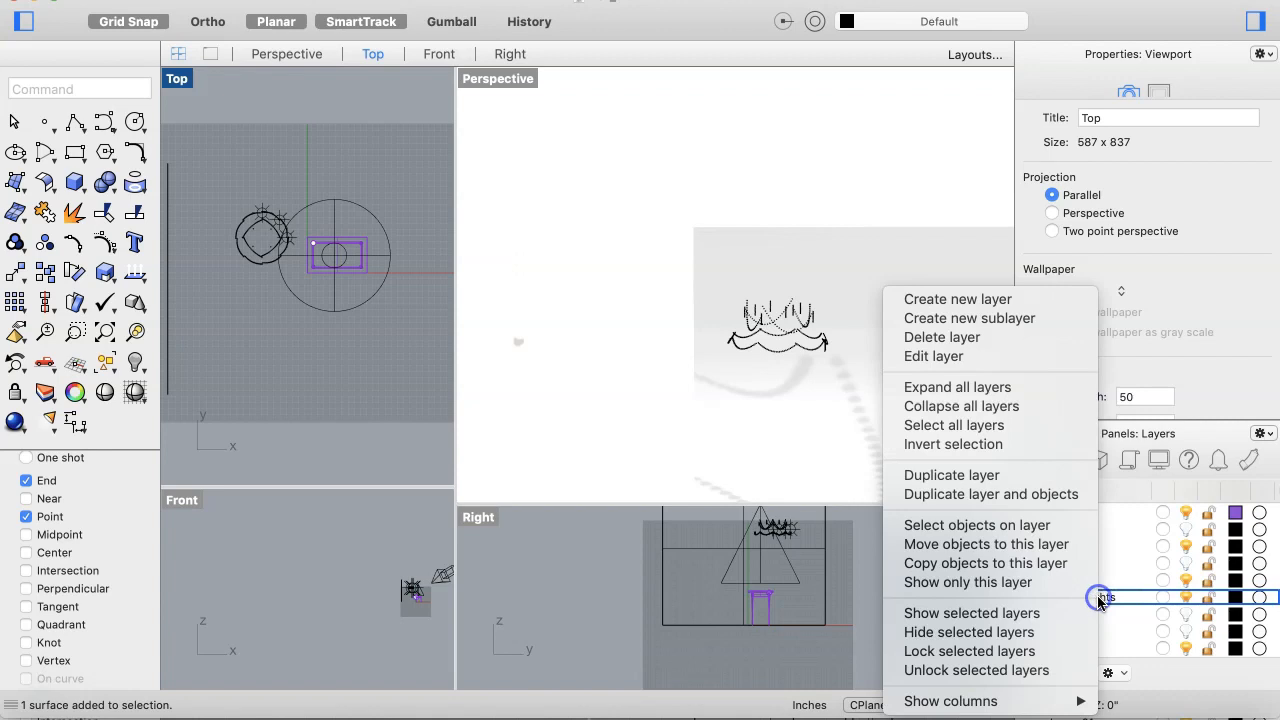
{"action": "left_click", "coordinate": [1047, 530]}
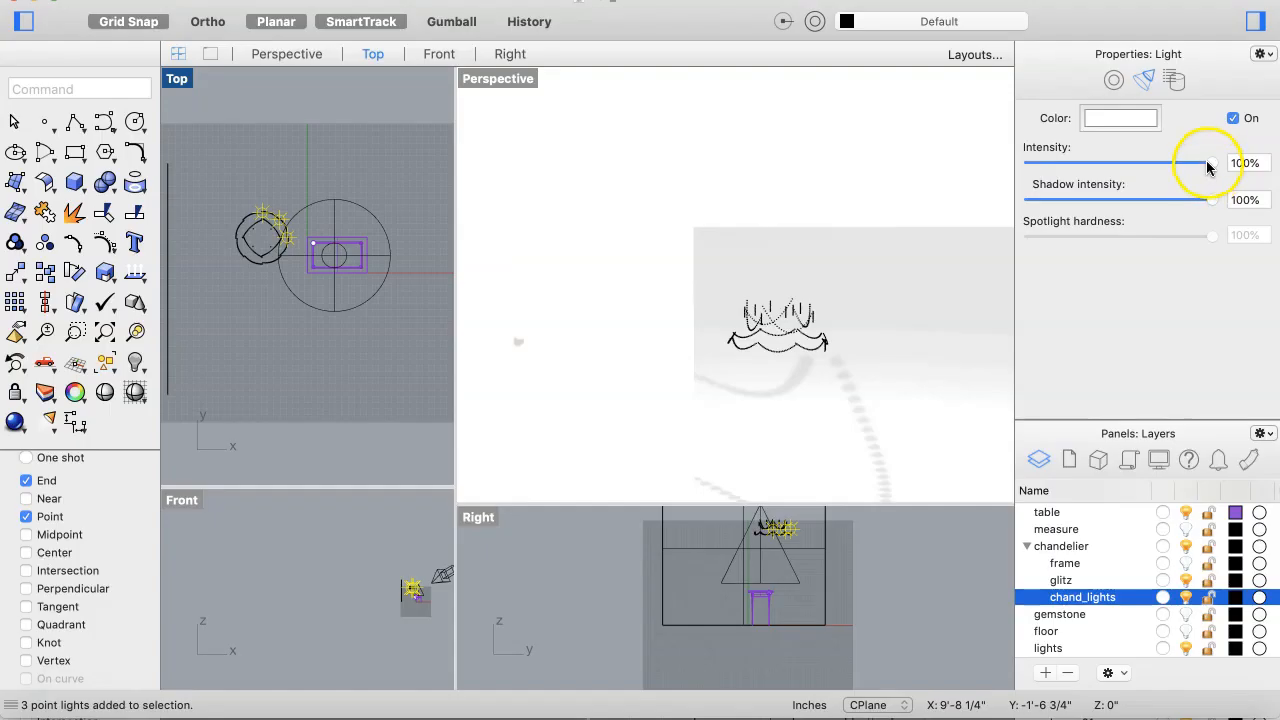
{"action": "left_click_drag", "start_coordinate": [1212, 162], "coordinate": [1038, 178]}
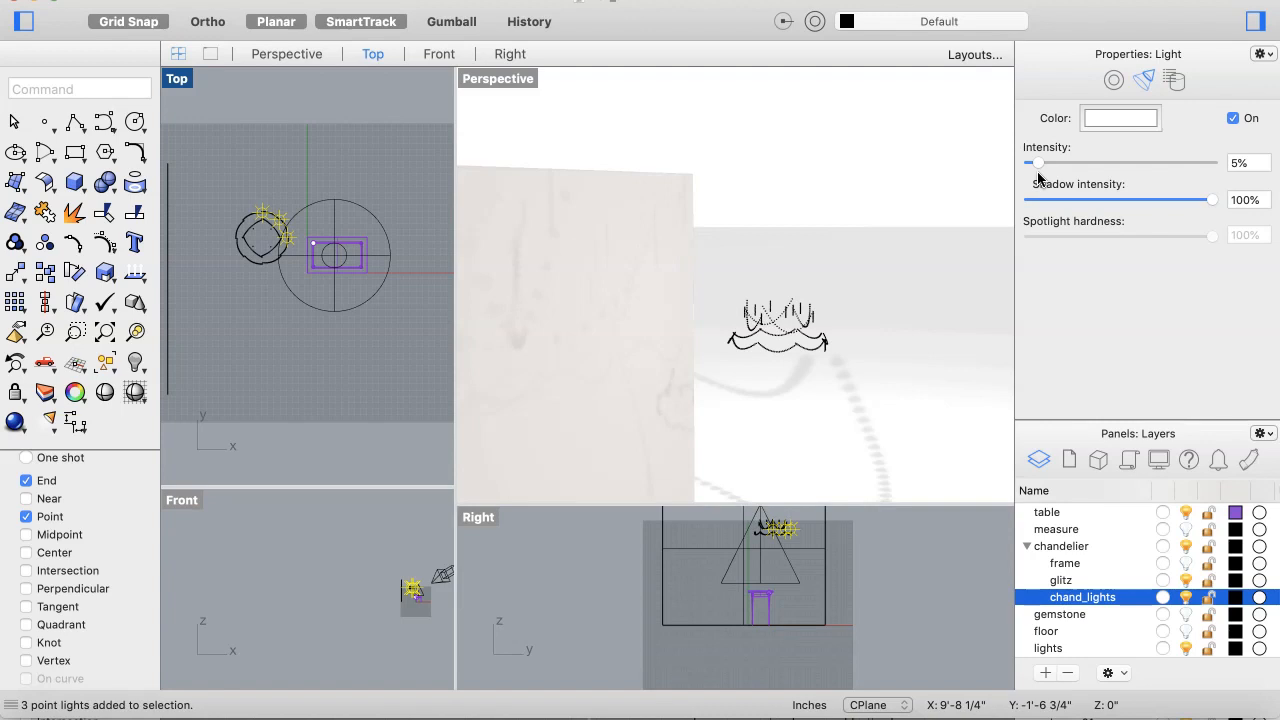
Step: Turn on the floor layer's visibility to view the walls with the chandelier lighting
{"action": "left_click", "coordinate": [774, 316]}
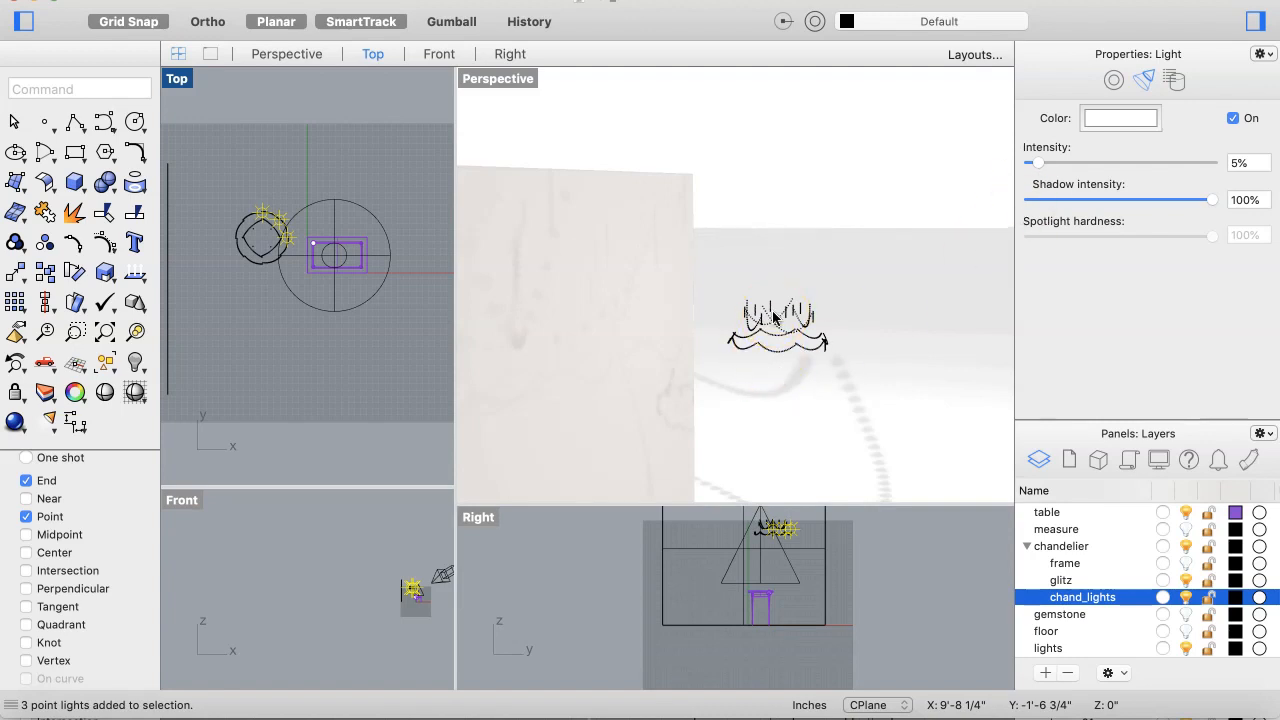
{"action": "left_click", "coordinate": [857, 273]}
{"action": "left_click", "coordinate": [762, 334]}
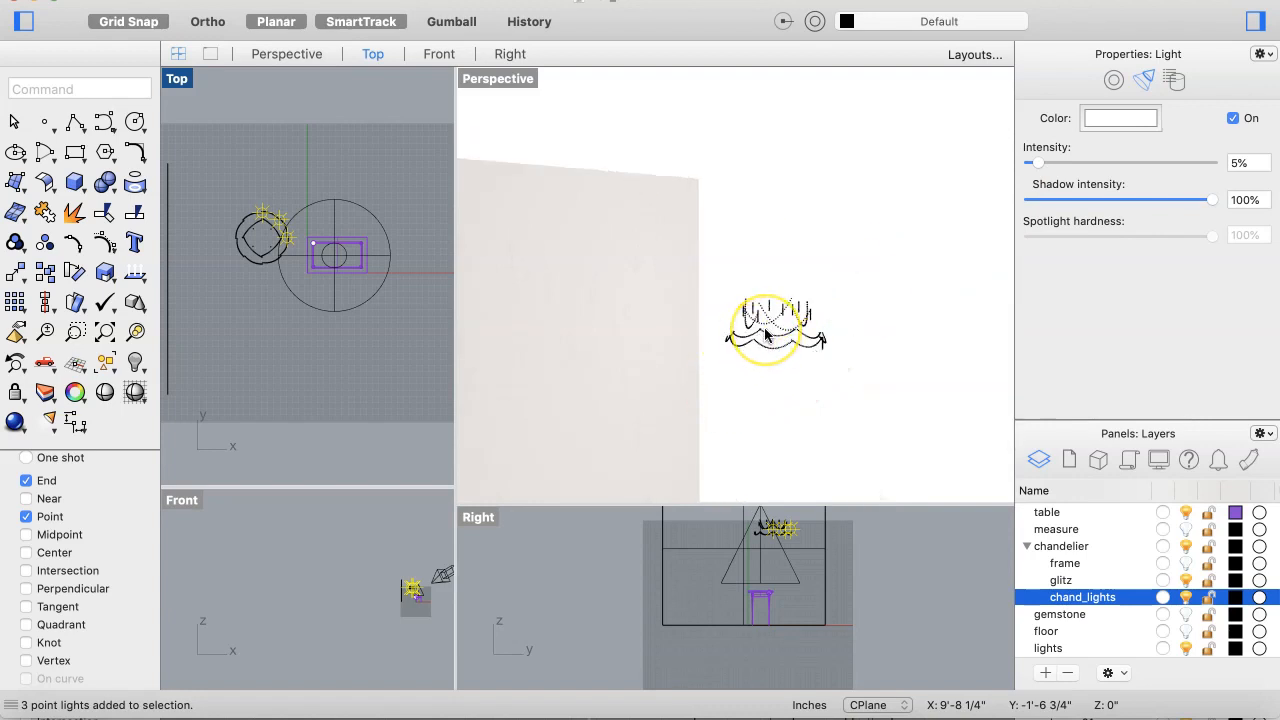
{"action": "right_click_drag", "start_coordinate": [765, 335], "coordinate": [765, 335]}
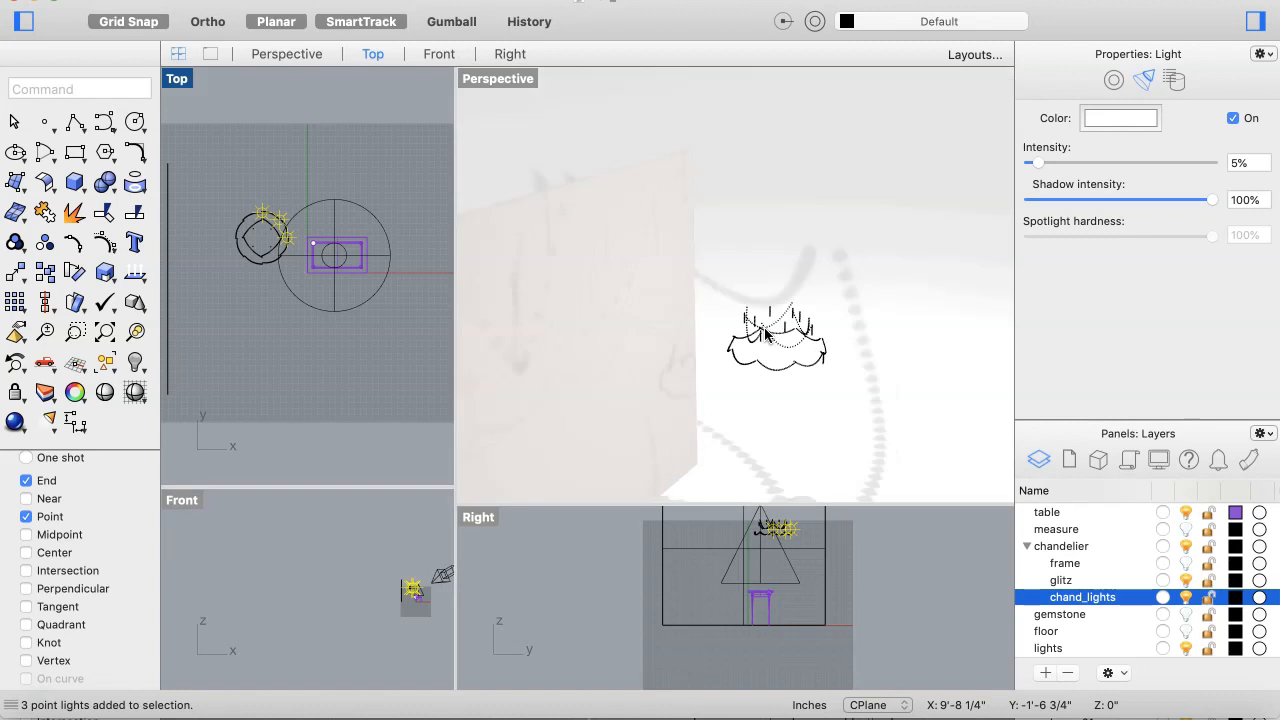
{"action": "left_click", "coordinate": [857, 353]}
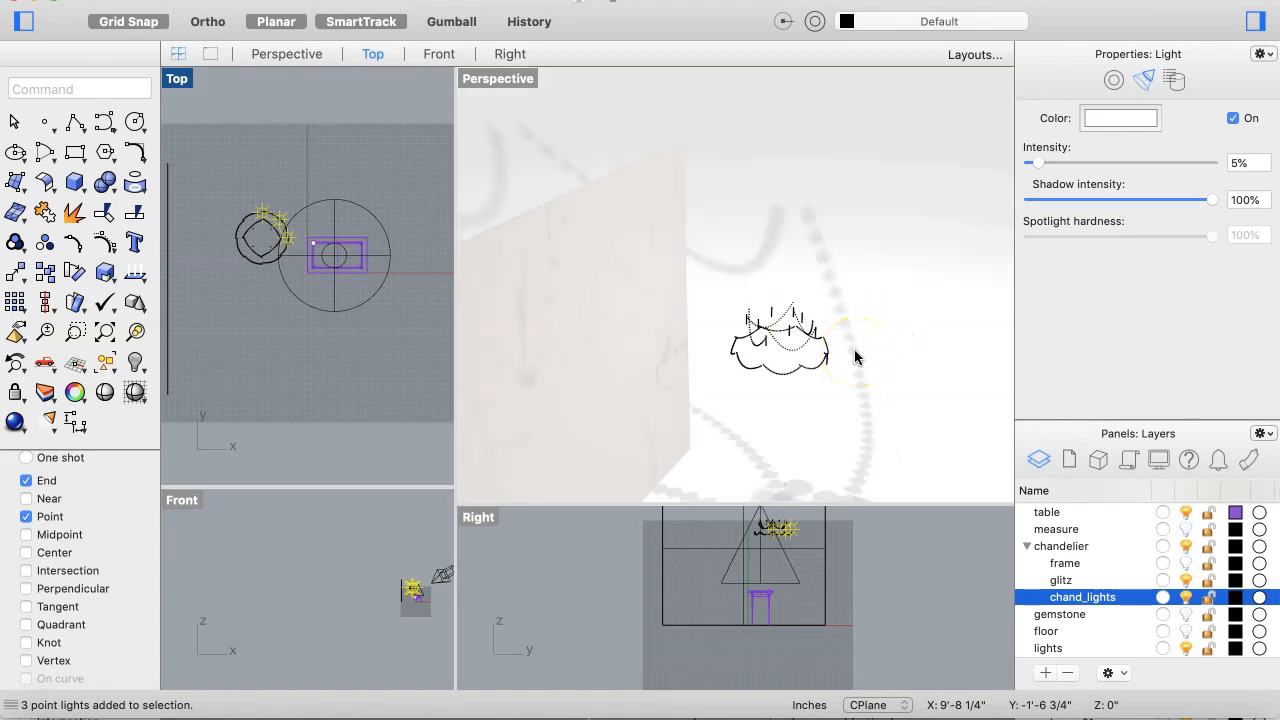
{"action": "left_click", "coordinate": [1059, 453]}
{"action": "left_click", "coordinate": [1186, 632]}
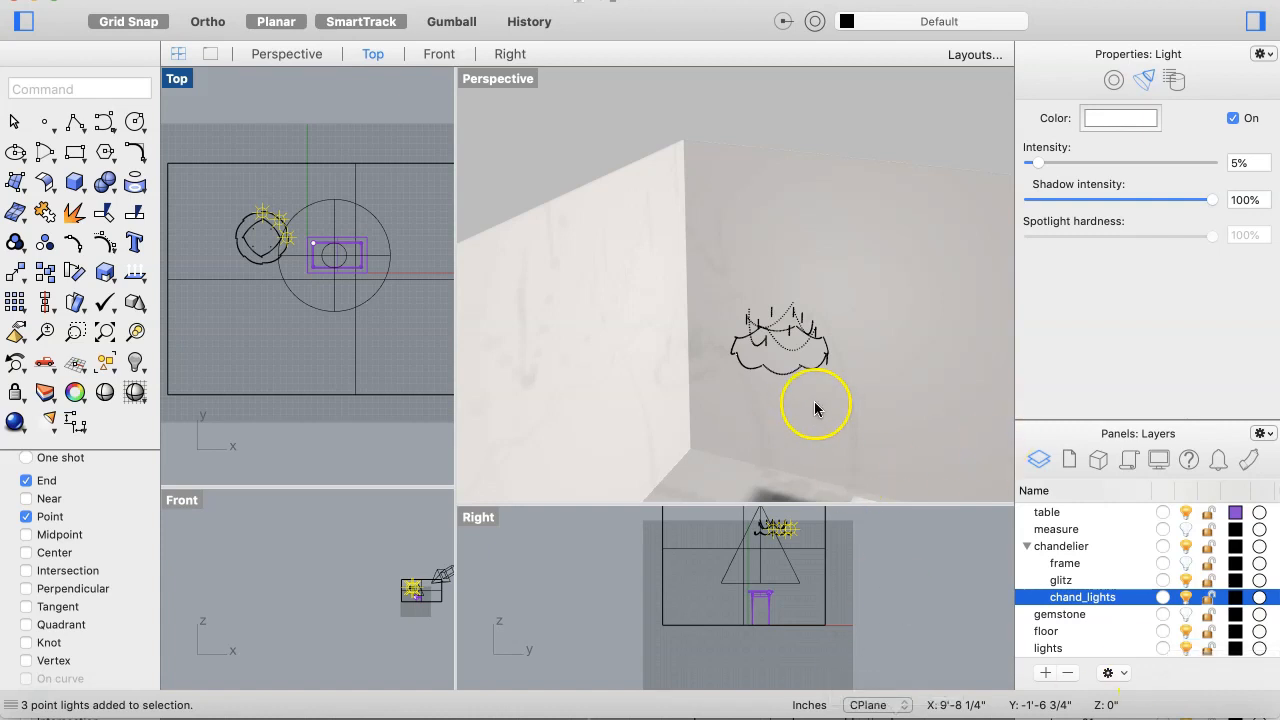
{"action": "right_click_drag", "start_coordinate": [814, 402], "coordinate": [756, 386]}
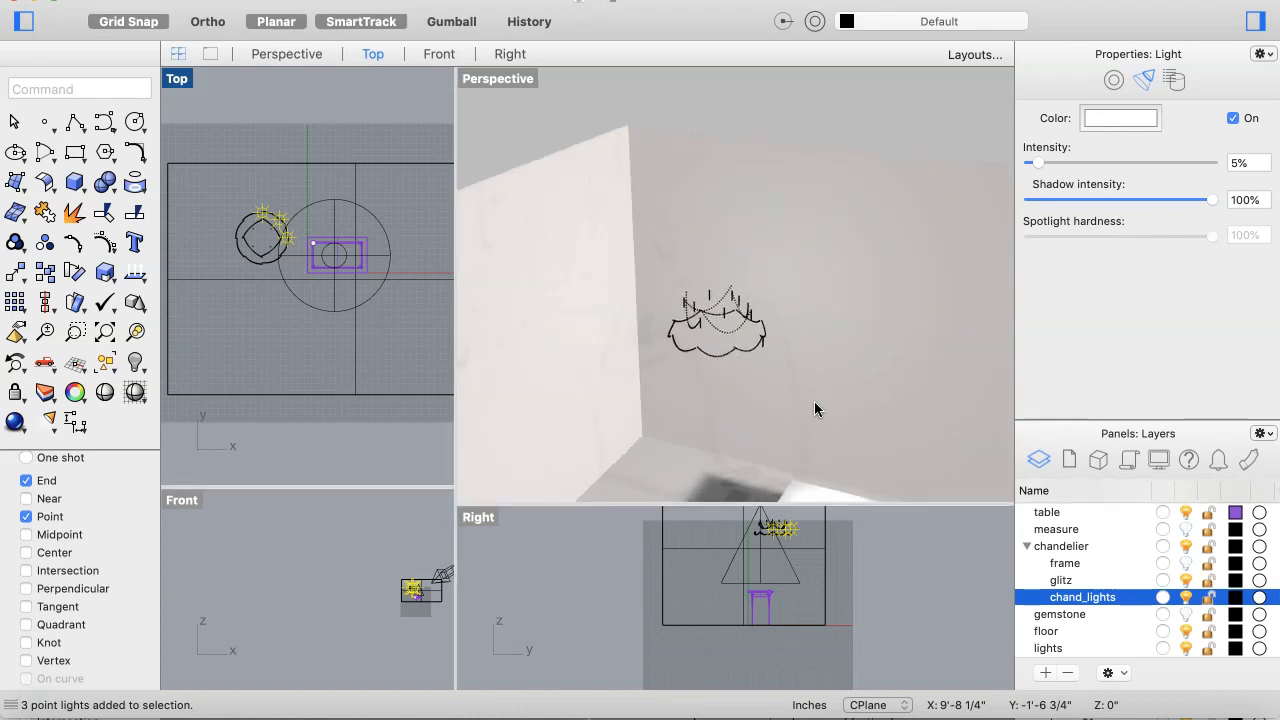
{"action": "right_click_drag", "start_coordinate": [814, 401], "coordinate": [797, 346]}
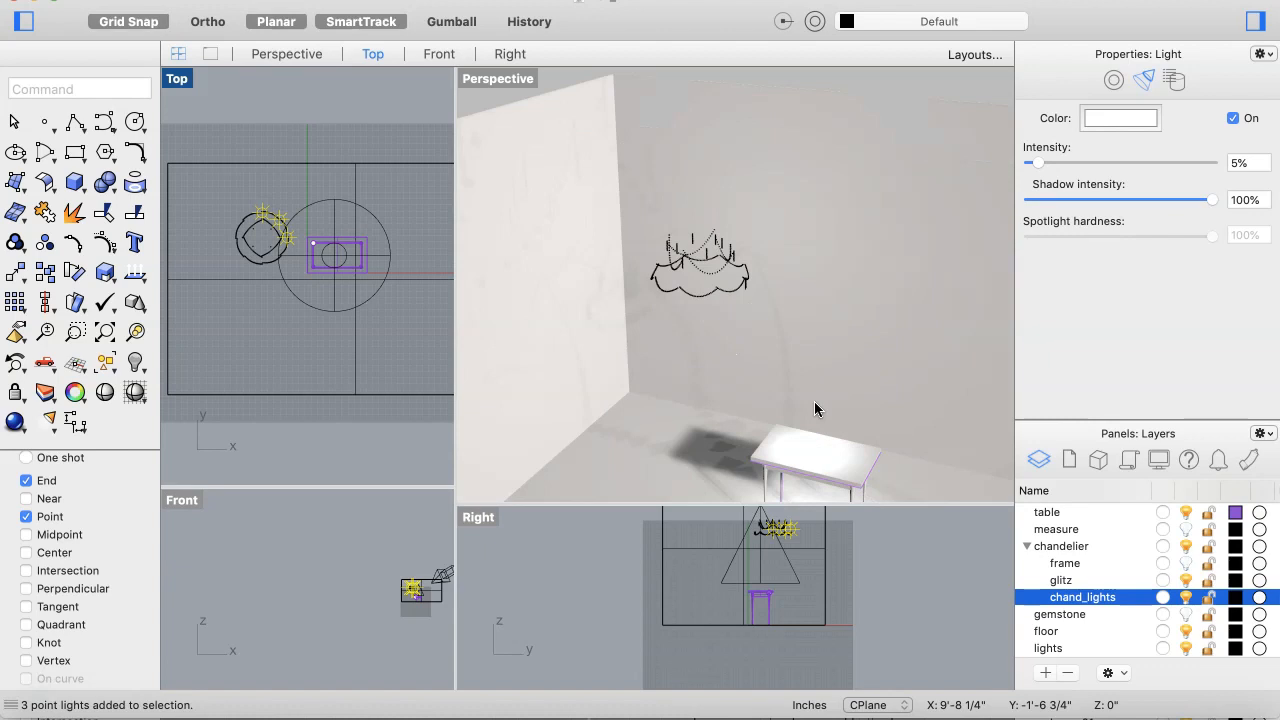
{"action": "right_click_drag", "start_coordinate": [814, 402], "coordinate": [814, 397]}
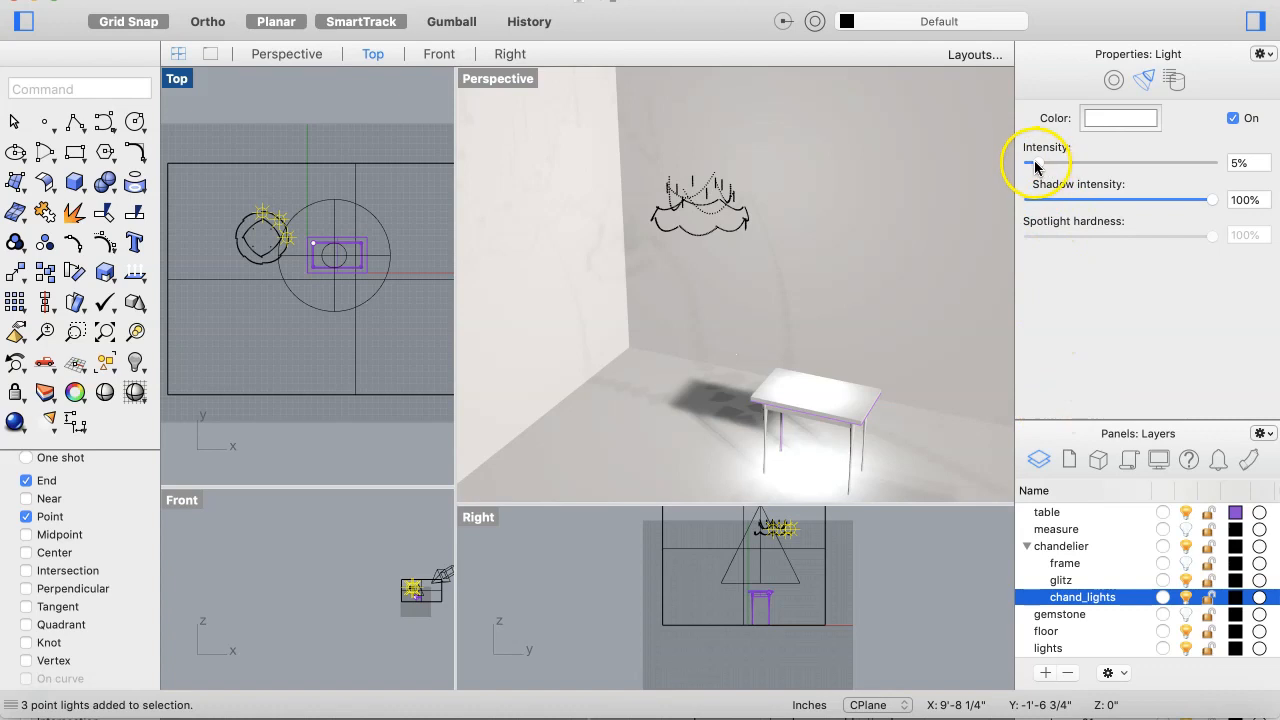
Step: Raise the chandelier lights' intensity to 16% and turn on the frame layer
{"action": "left_click_drag", "start_coordinate": [1036, 167], "coordinate": [1057, 170]}
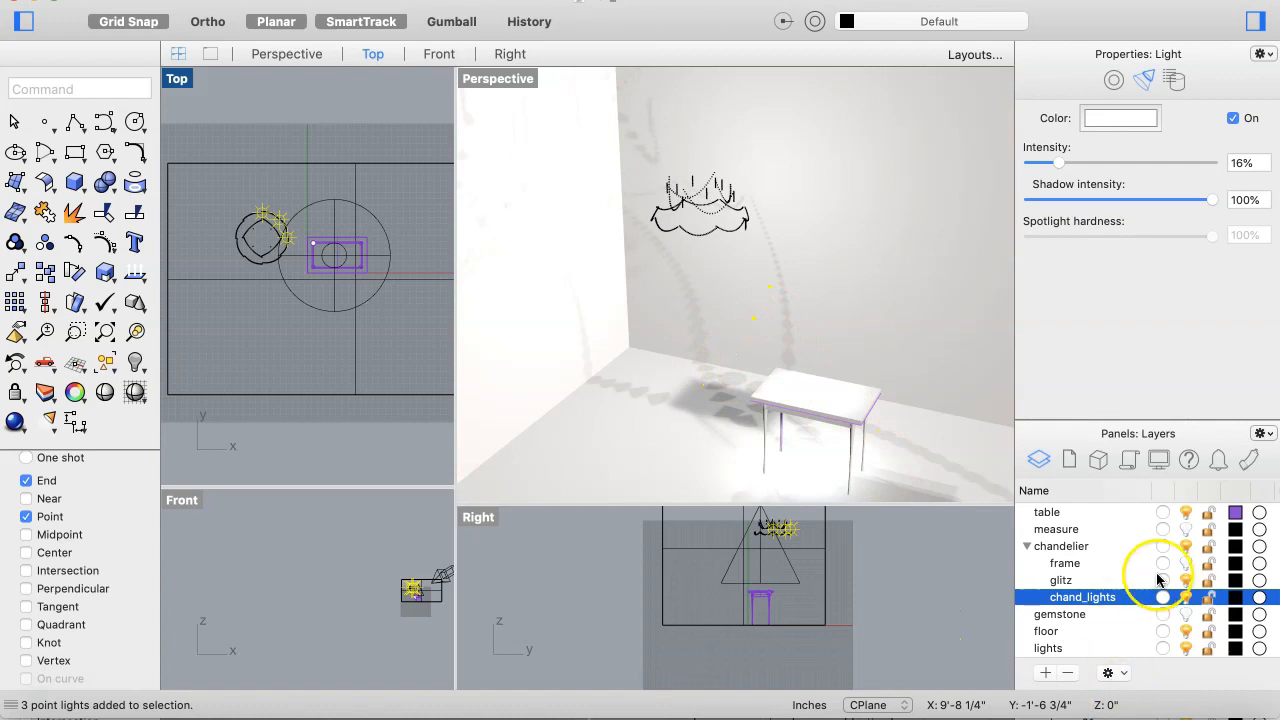
{"action": "left_click", "coordinate": [1186, 563]}
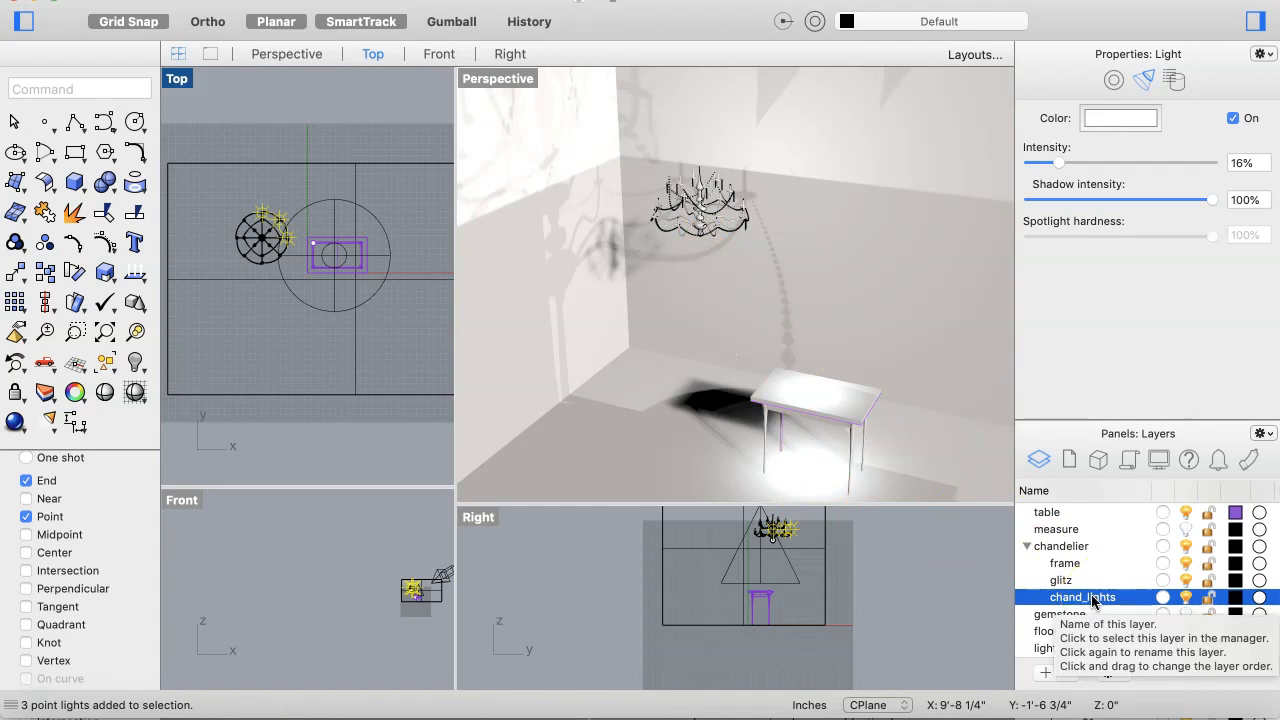
Step: Turn on the floor_lamp layer's visibility
{"action": "scroll", "coordinate": [1139, 541], "scroll_direction": "up", "scroll_amount": 3}
{"action": "scroll", "coordinate": [1135, 548], "scroll_direction": "up", "scroll_amount": 1}
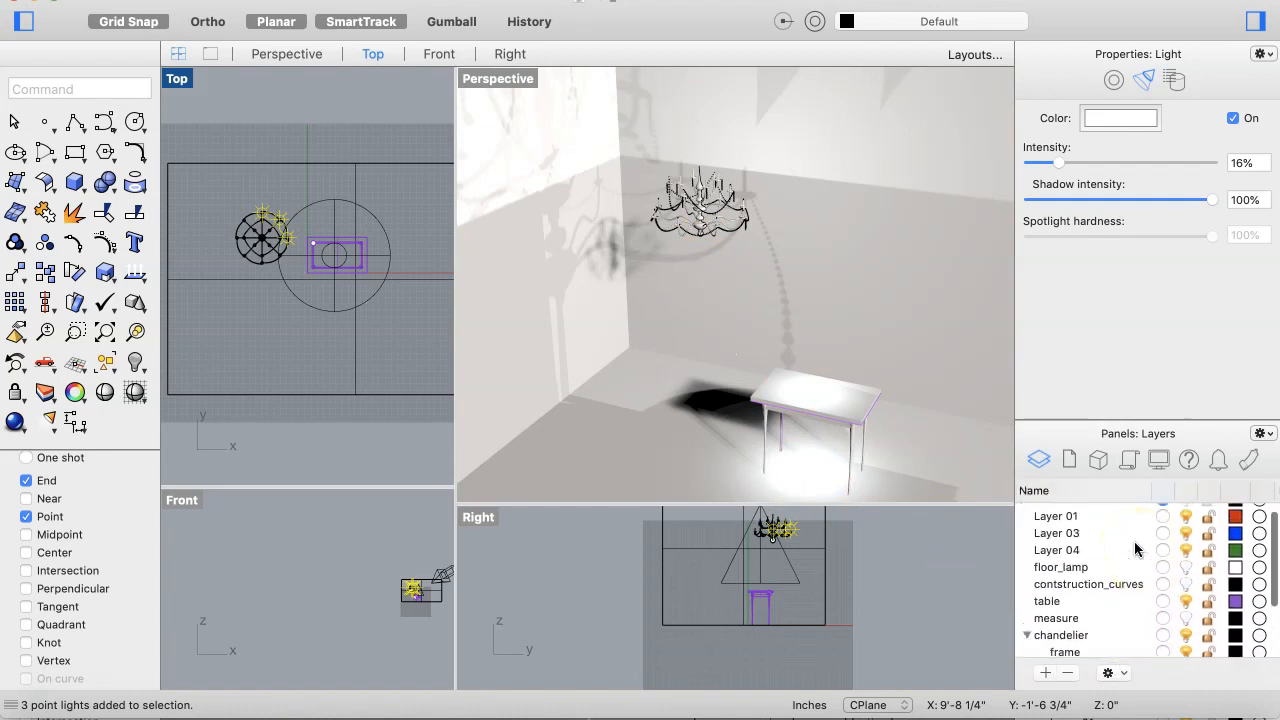
{"action": "left_click", "coordinate": [1185, 548]}
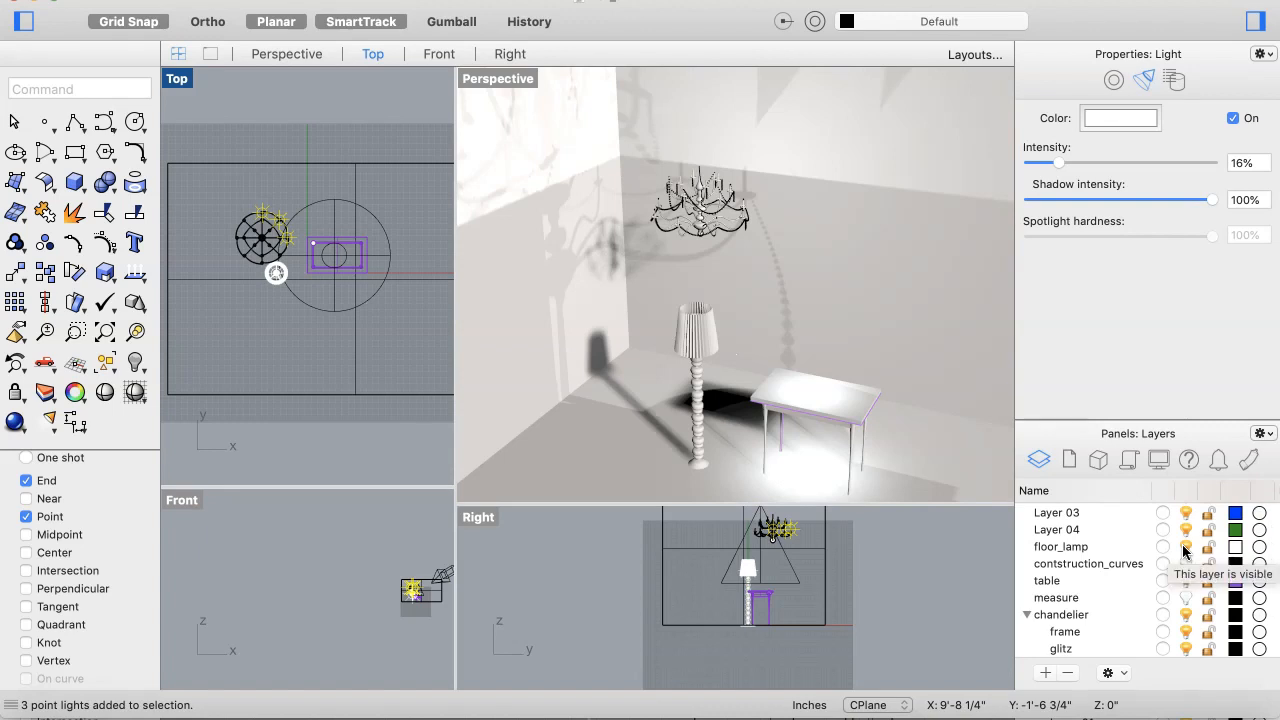
{"action": "left_click", "coordinate": [1067, 580]}
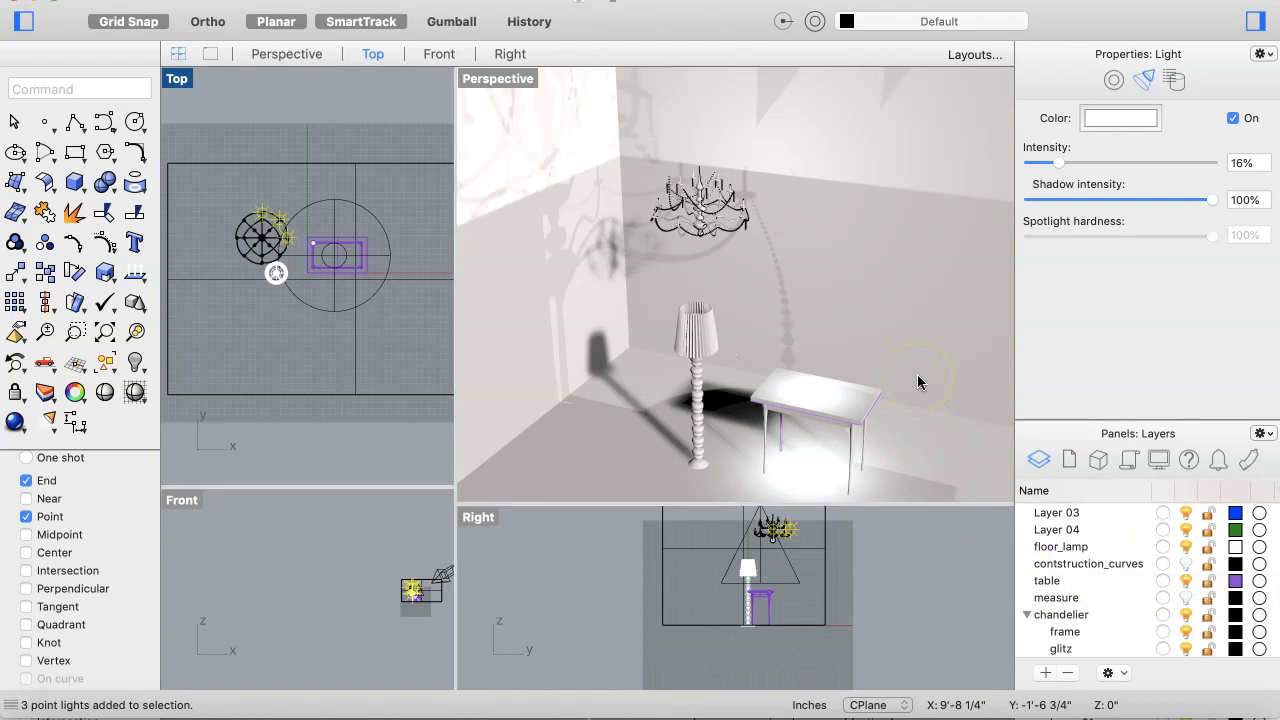
{"action": "right_click_drag", "start_coordinate": [917, 376], "coordinate": [899, 377]}
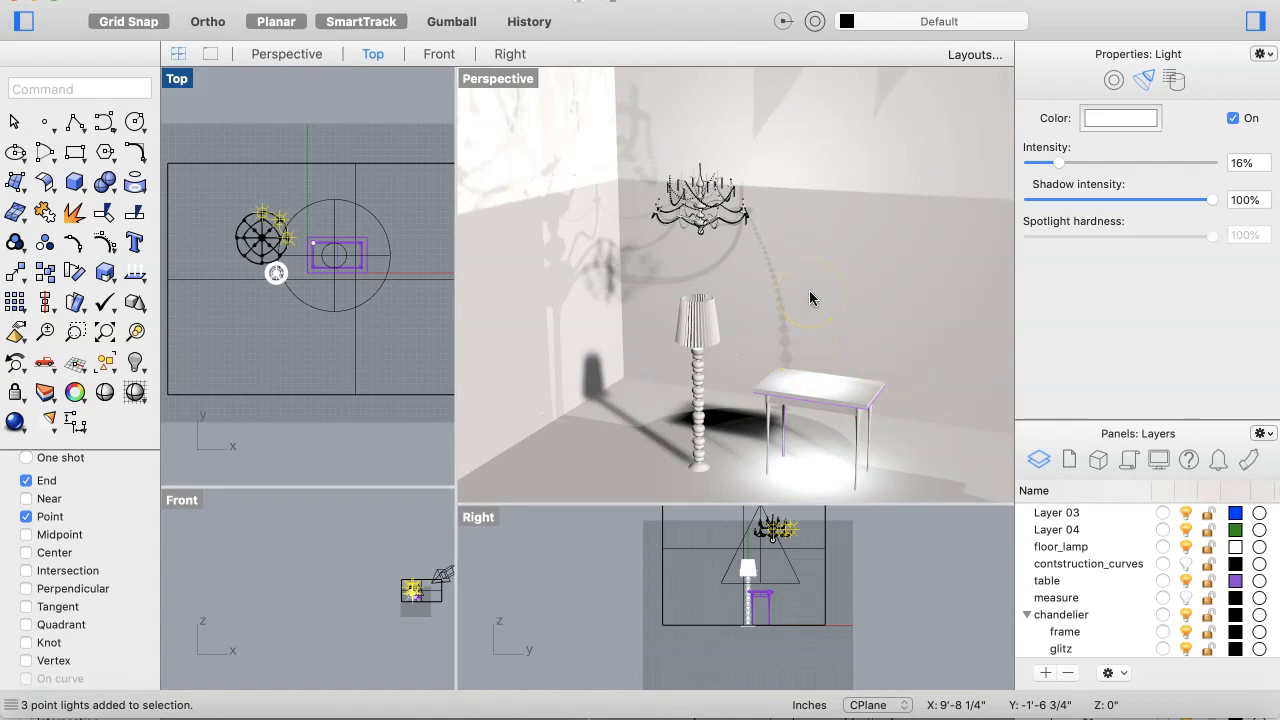
Step: Render the scene from the active Top viewport and close the render window
{"action": "right_click_drag", "start_coordinate": [699, 322], "coordinate": [695, 325]}
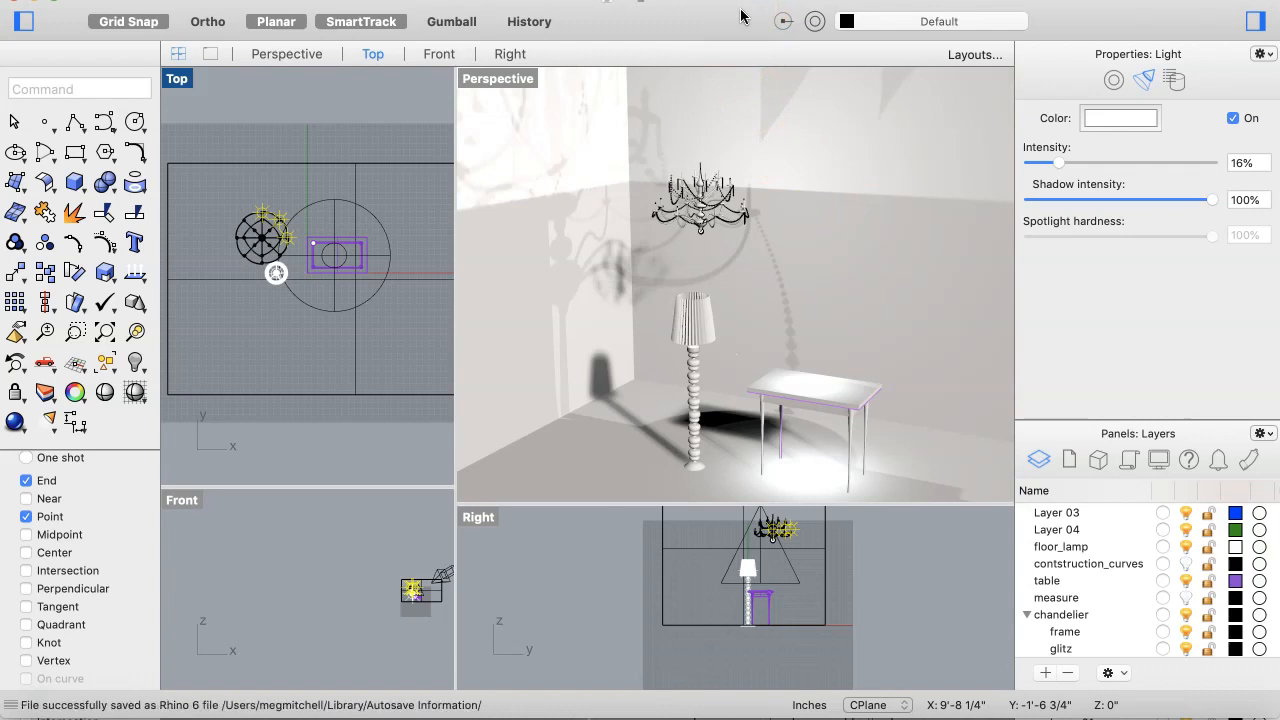
{"action": "left_click", "coordinate": [827, 1]}
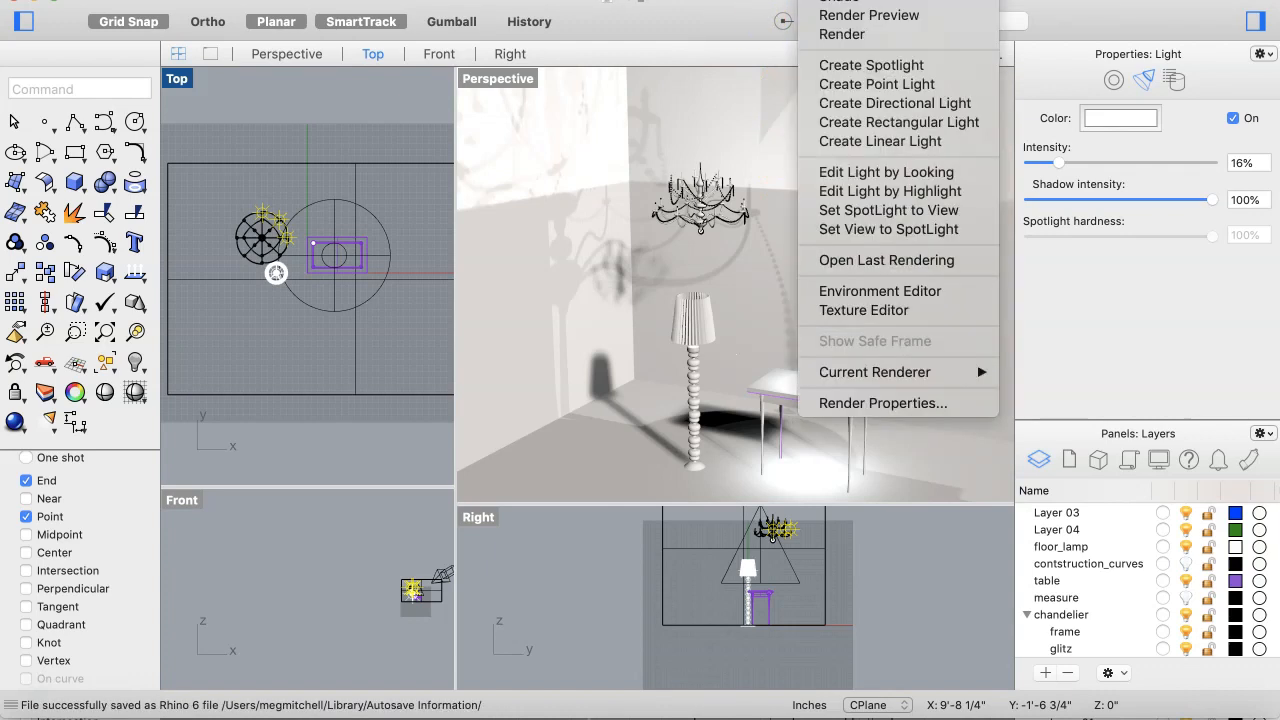
{"action": "left_click", "coordinate": [841, 35]}
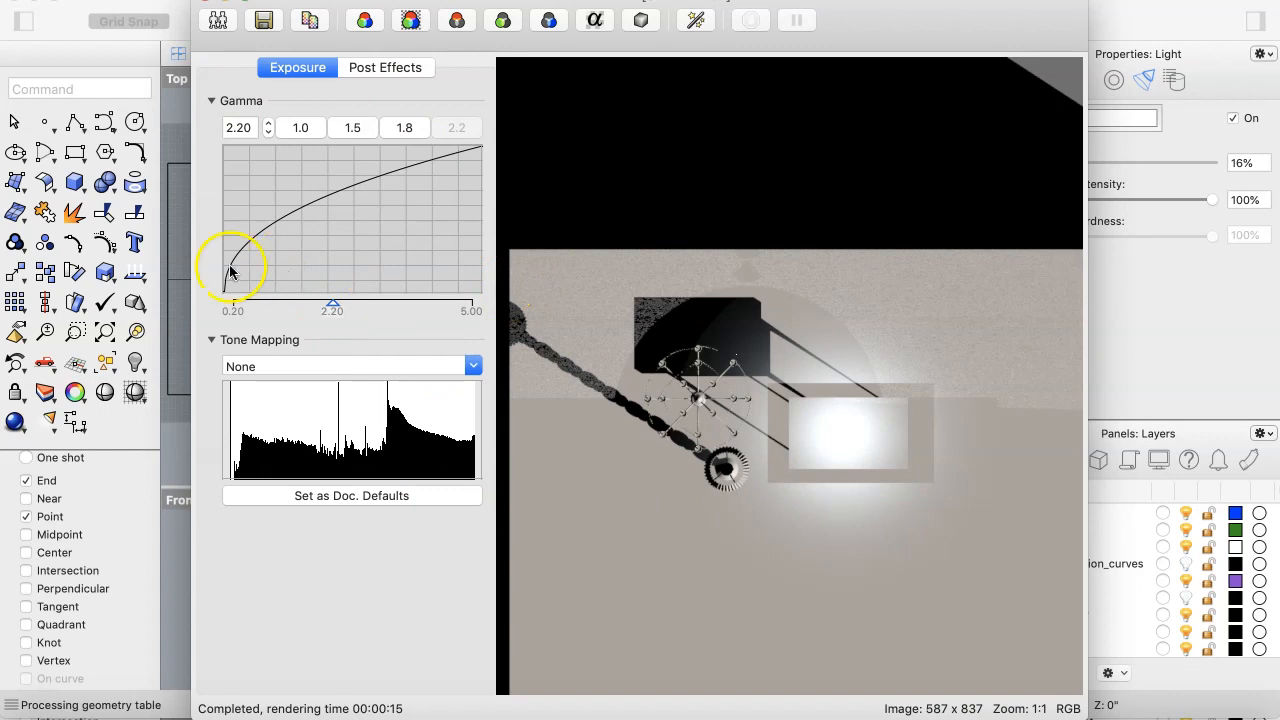
{"action": "left_click", "coordinate": [205, 1]}
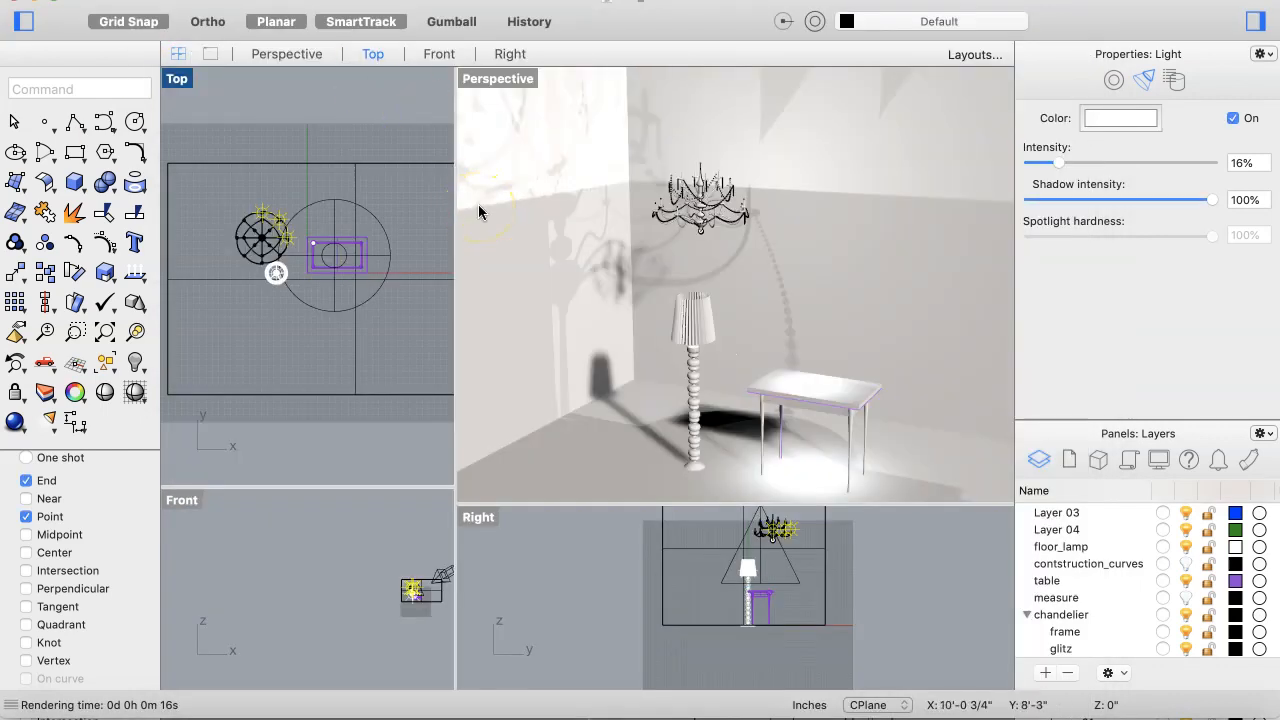
Step: Make the Perspective viewport active and render the scene from it
{"action": "left_click", "coordinate": [529, 218]}
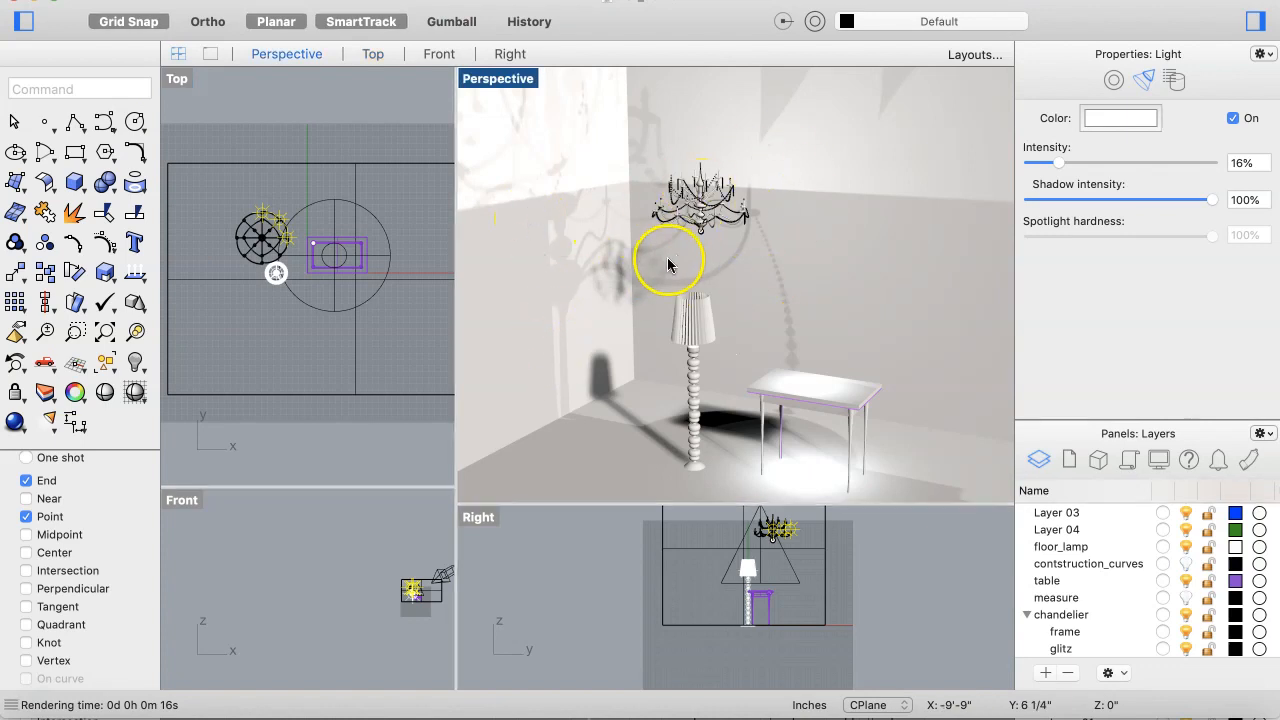
{"action": "left_click", "coordinate": [700, 205]}
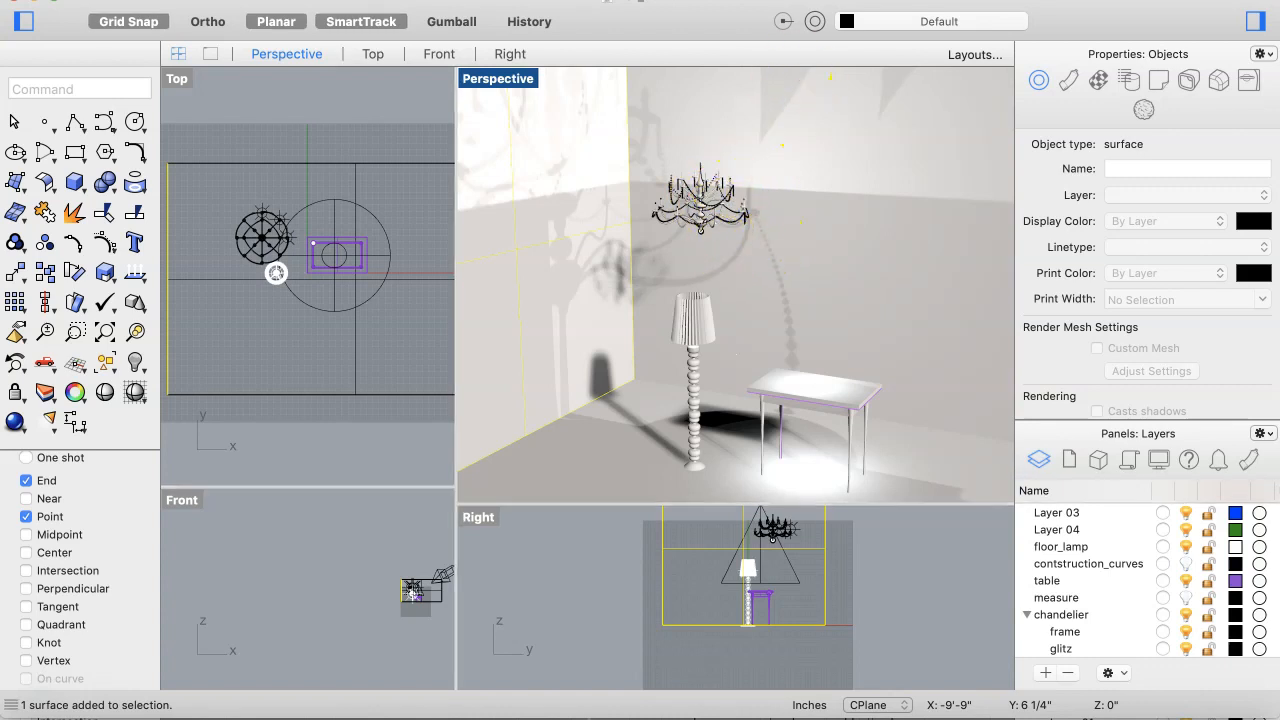
{"action": "left_click", "coordinate": [820, 0]}
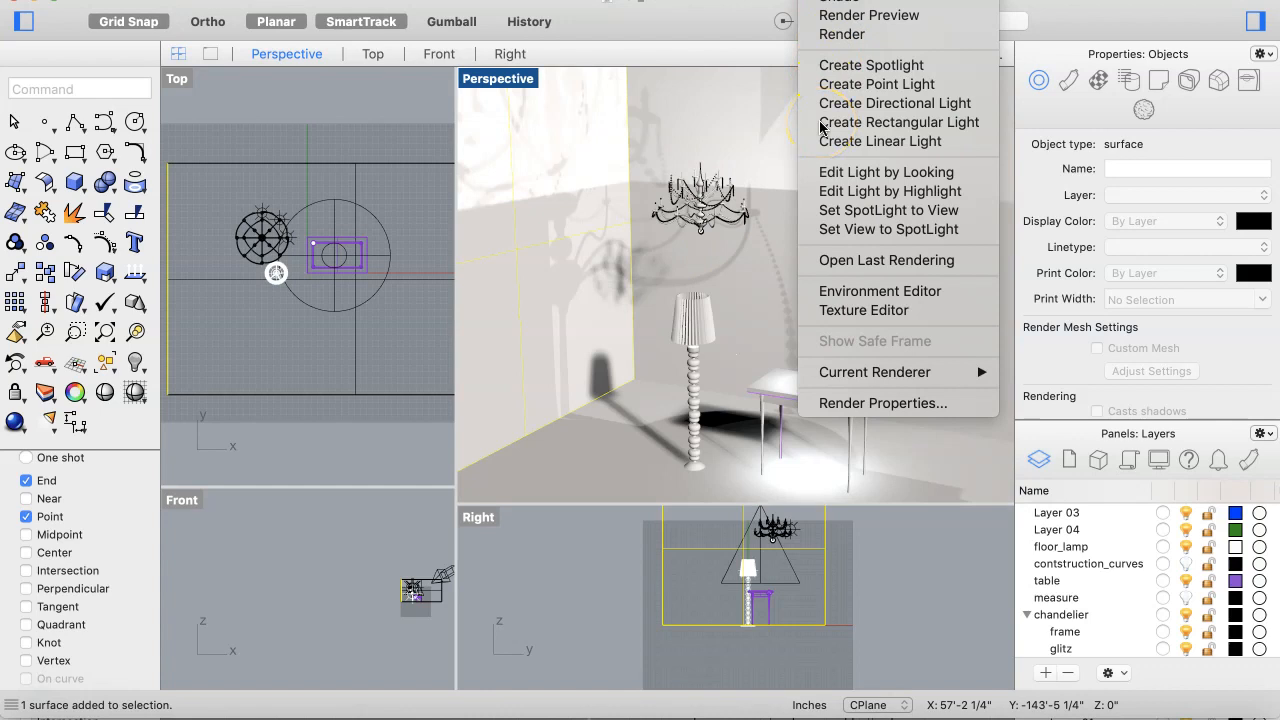
{"action": "left_click", "coordinate": [838, 36]}
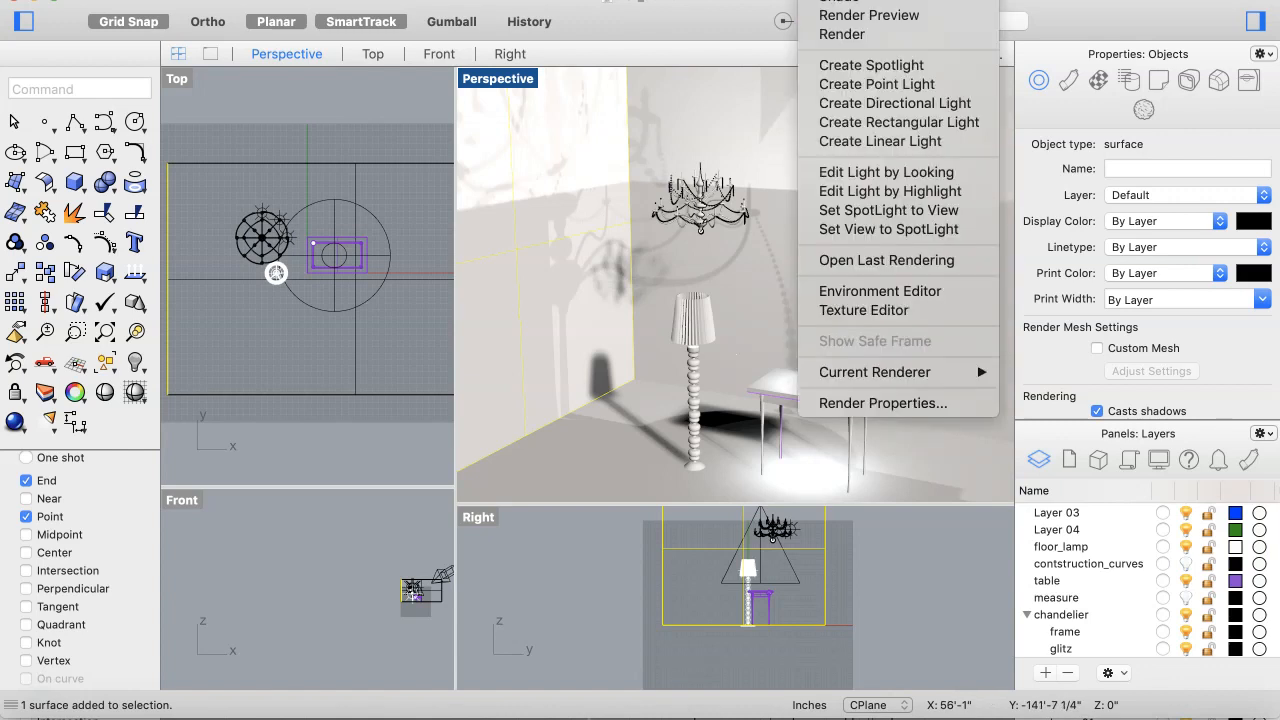
{"action": "left_click", "coordinate": [840, 33]}
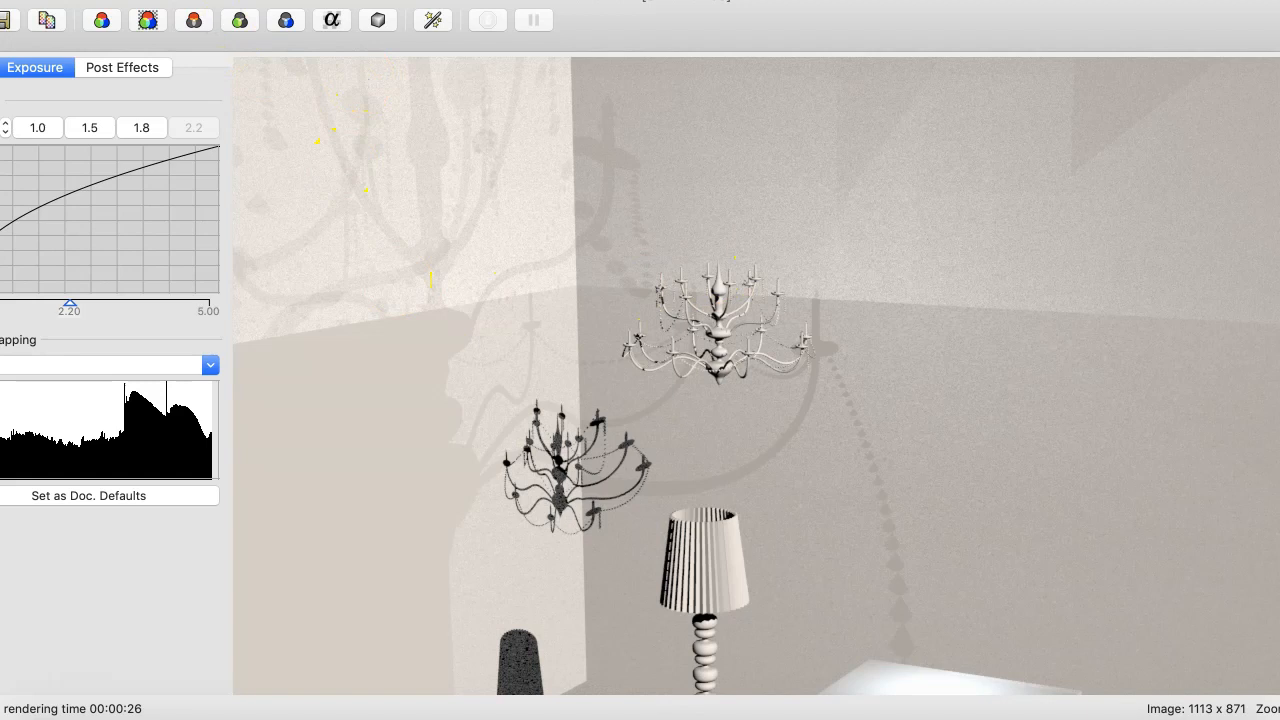
Step: Zoom out of the rendered image to examine the whole scene and the chandeliers
{"action": "left_click", "coordinate": [205, 0]}
{"action": "mouse_move", "coordinate": [258, 72]}
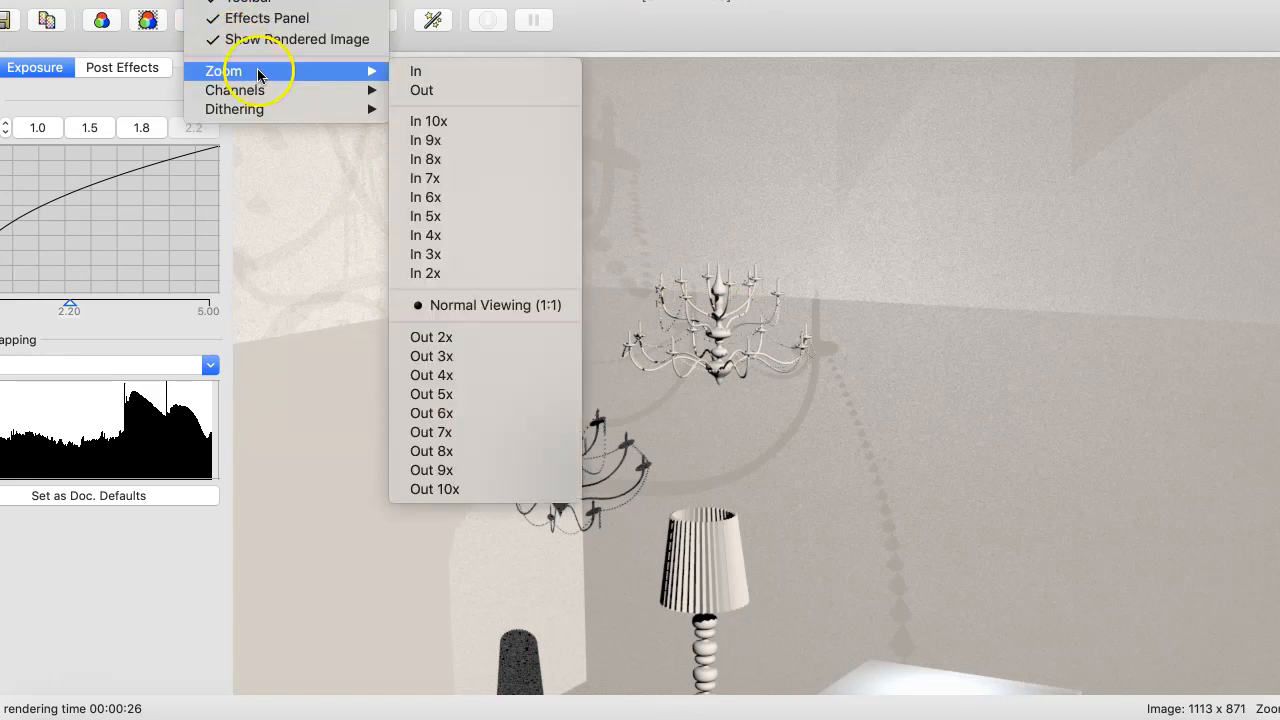
{"action": "left_click", "coordinate": [497, 88]}
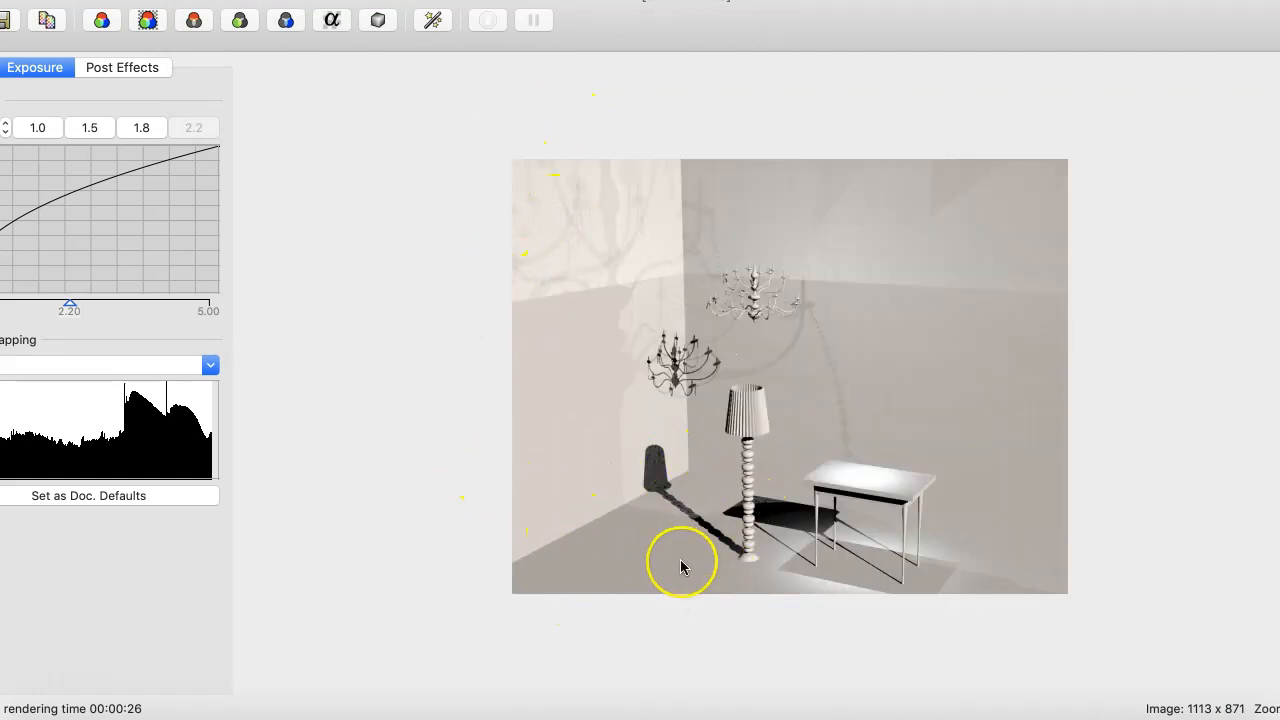
{"action": "scroll", "coordinate": [681, 561], "scroll_direction": "down", "scroll_amount": 1}
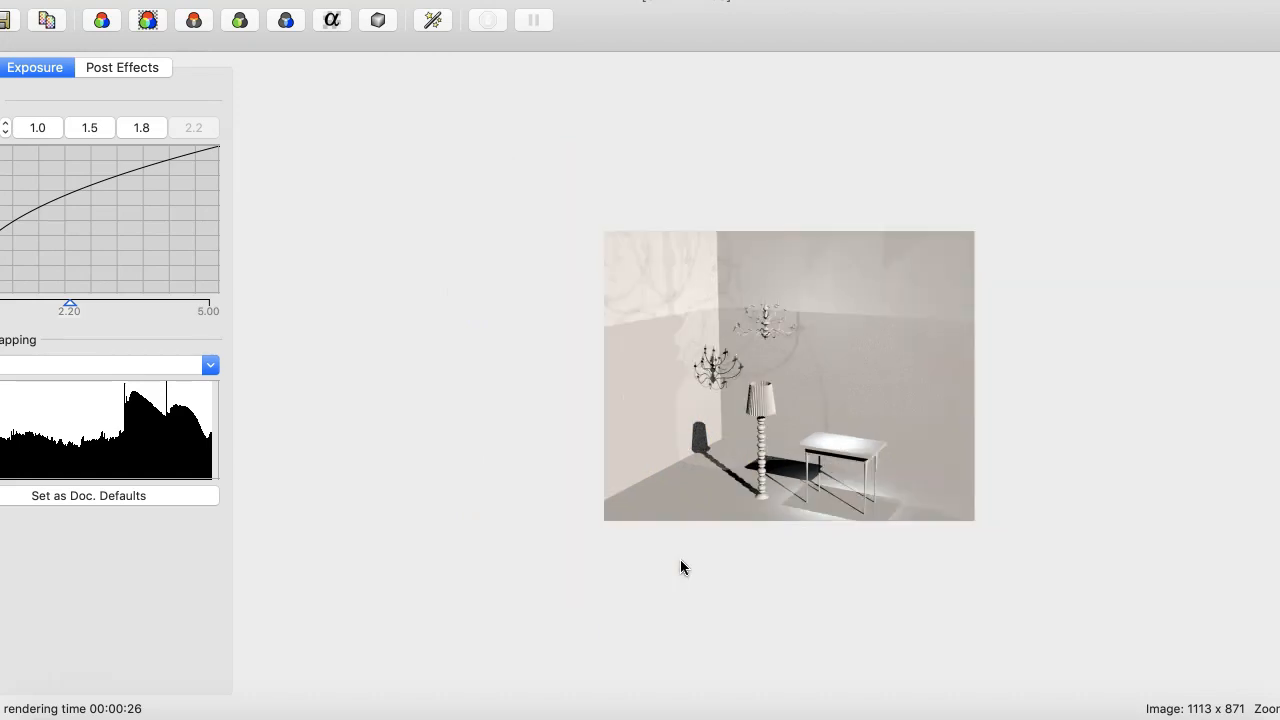
{"action": "scroll", "coordinate": [680, 561], "scroll_direction": "up", "scroll_amount": 1}
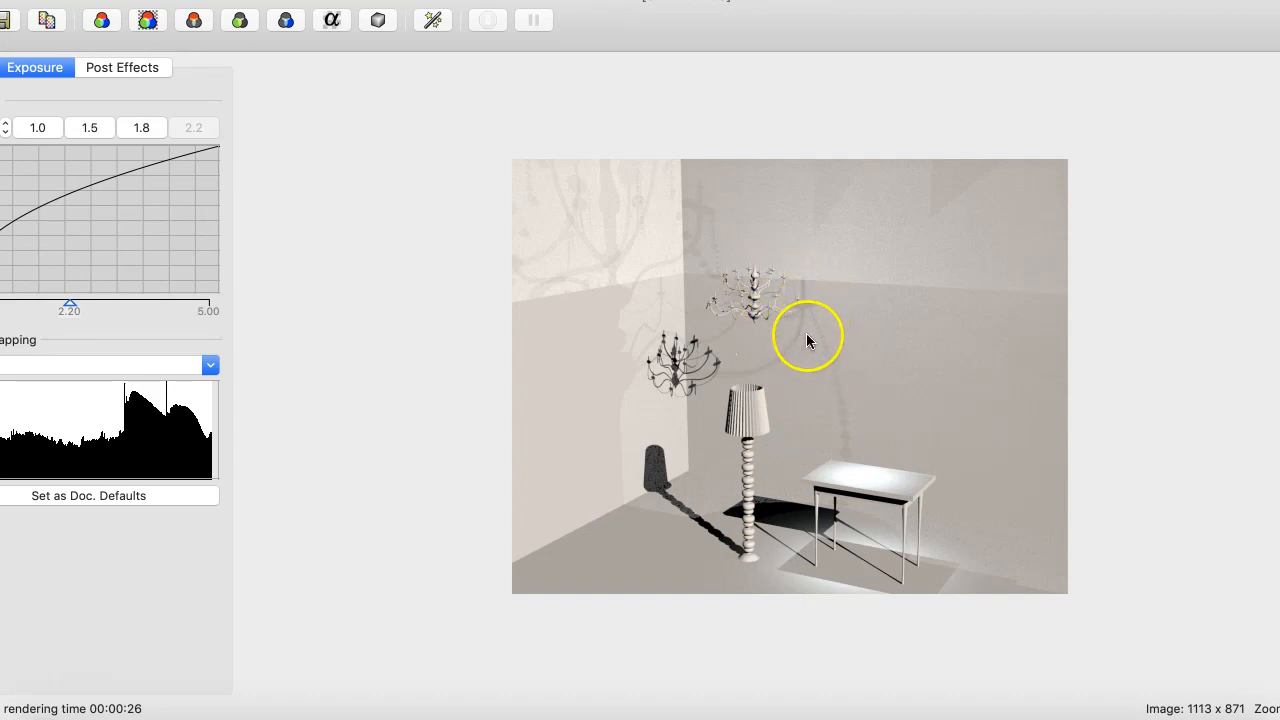
{"action": "left_click", "coordinate": [750, 325]}
{"action": "left_click", "coordinate": [677, 373]}
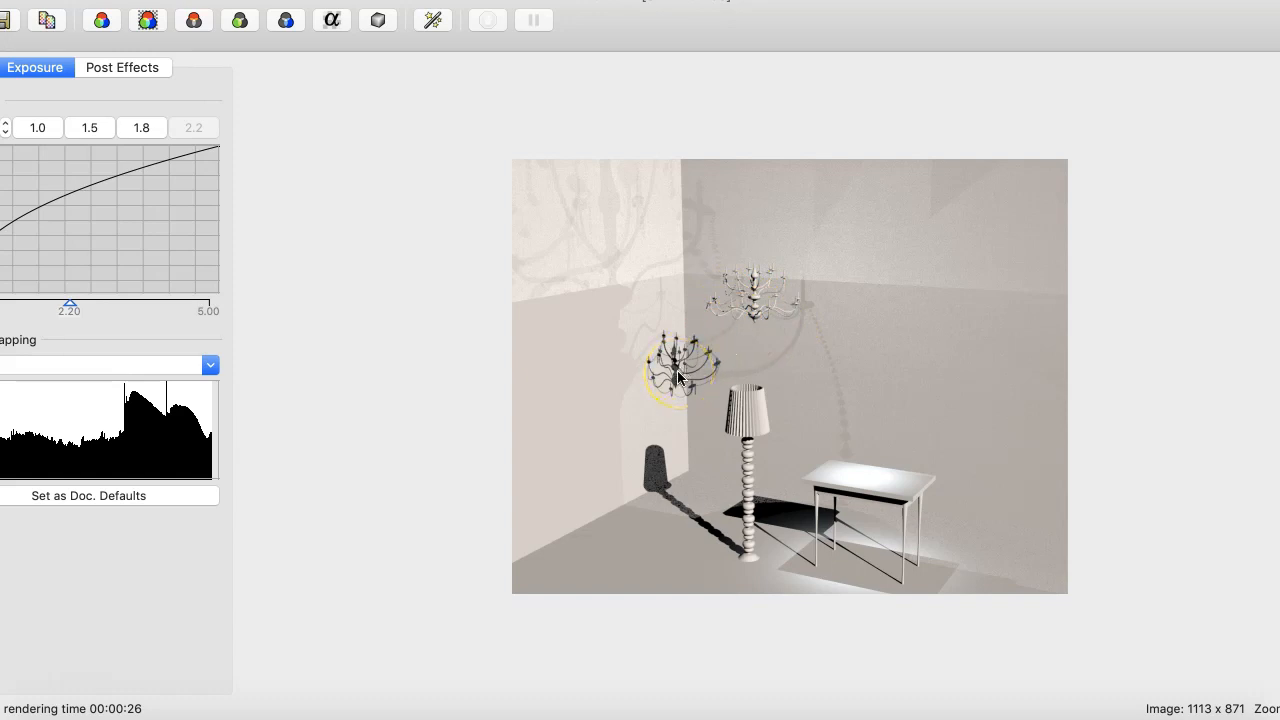